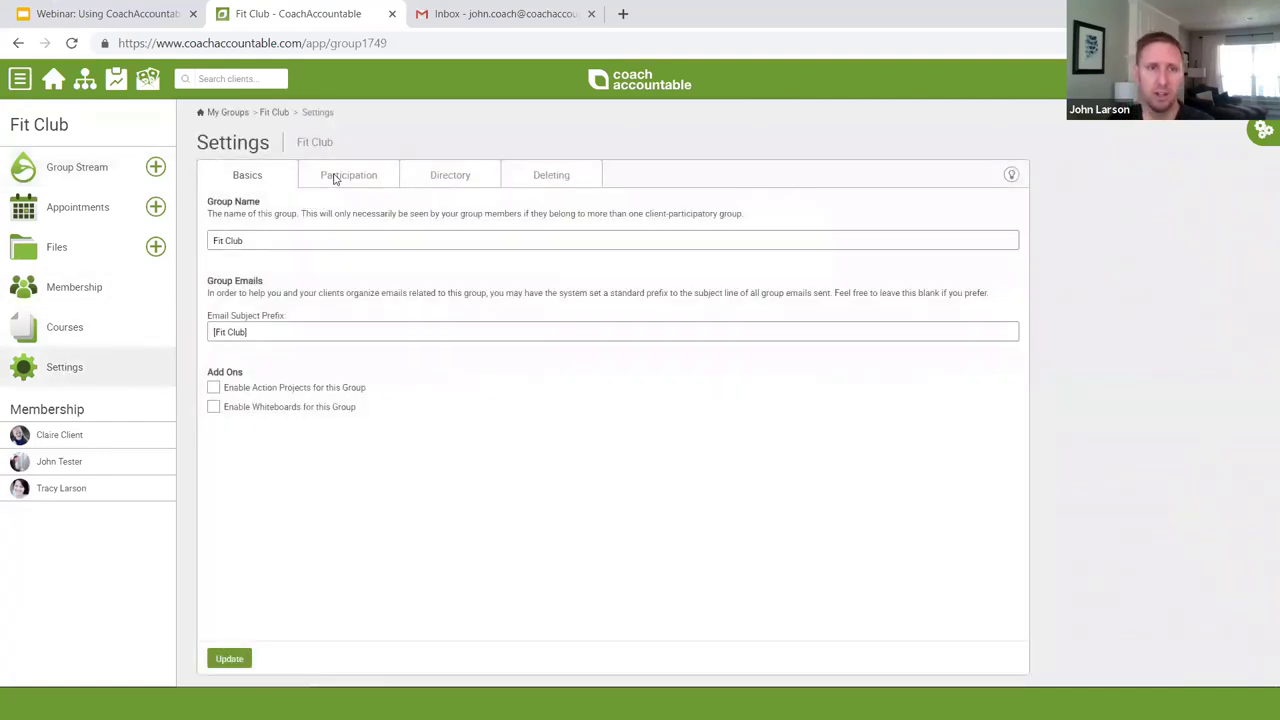
Step: Open the group's participation settings and try switching client viewing and participation off and back on
{"action": "left_click", "coordinate": [337, 179]}
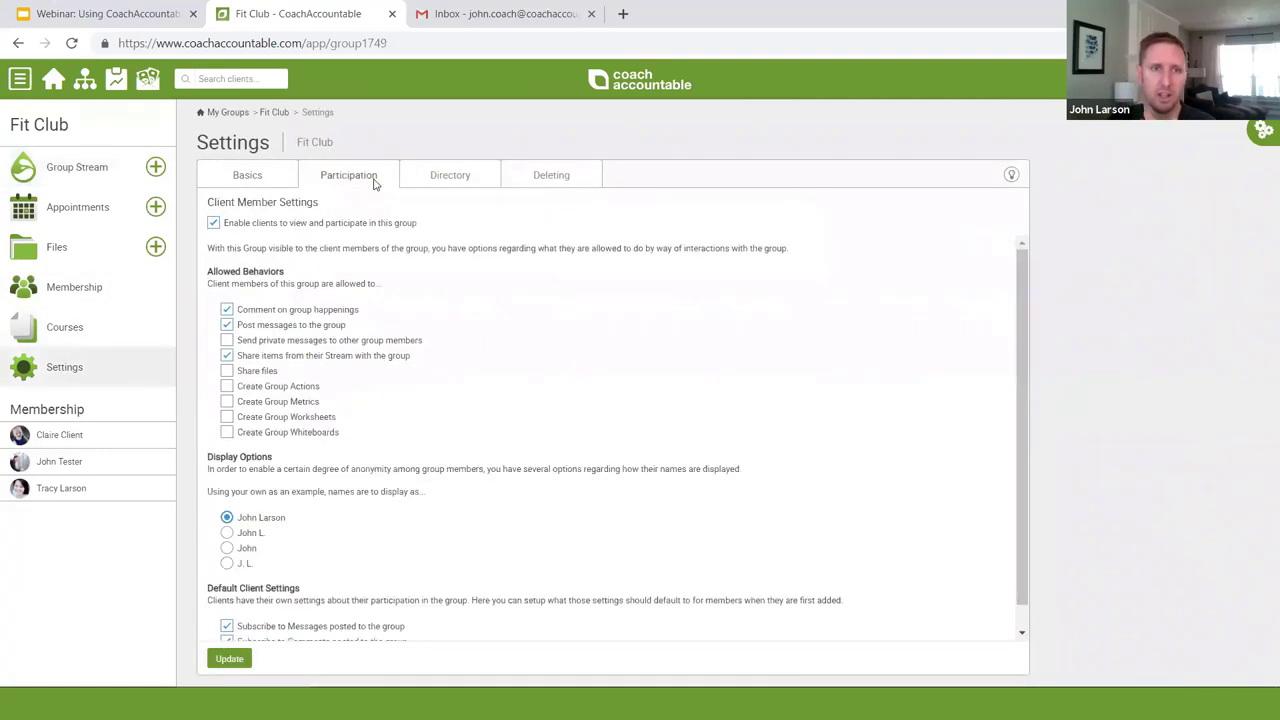
{"action": "left_click", "coordinate": [303, 229]}
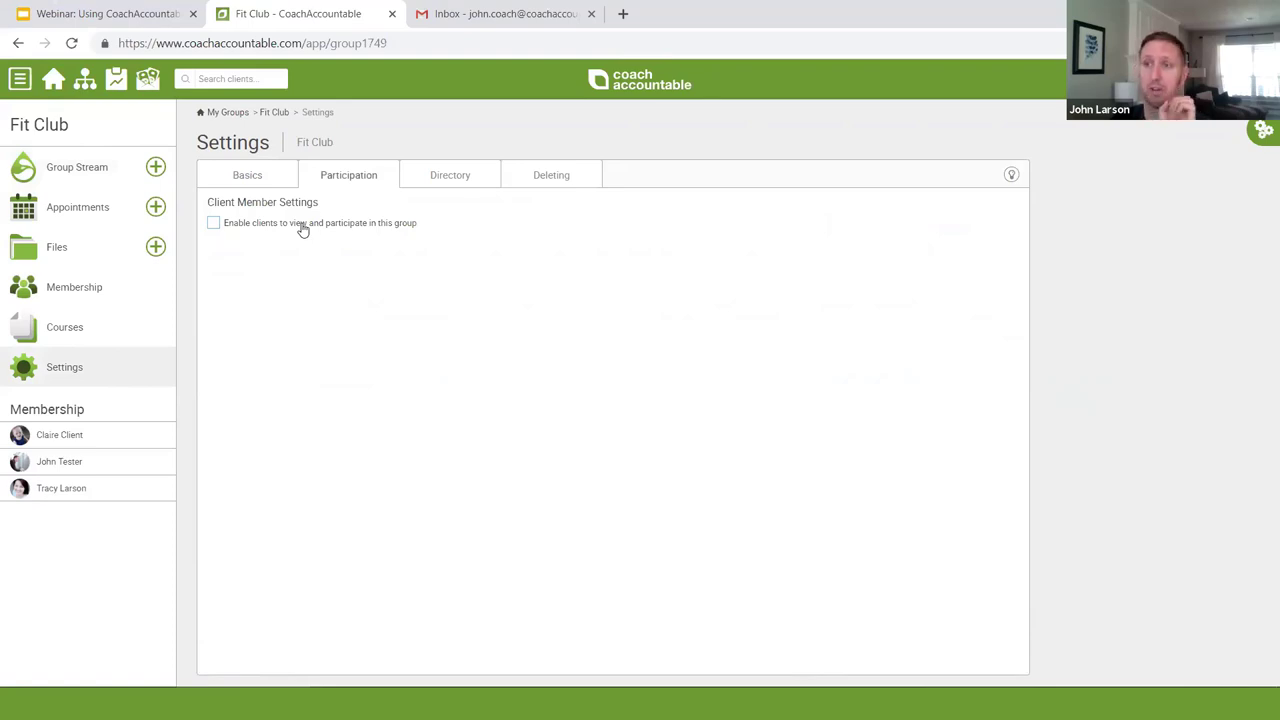
{"action": "left_click", "coordinate": [303, 229]}
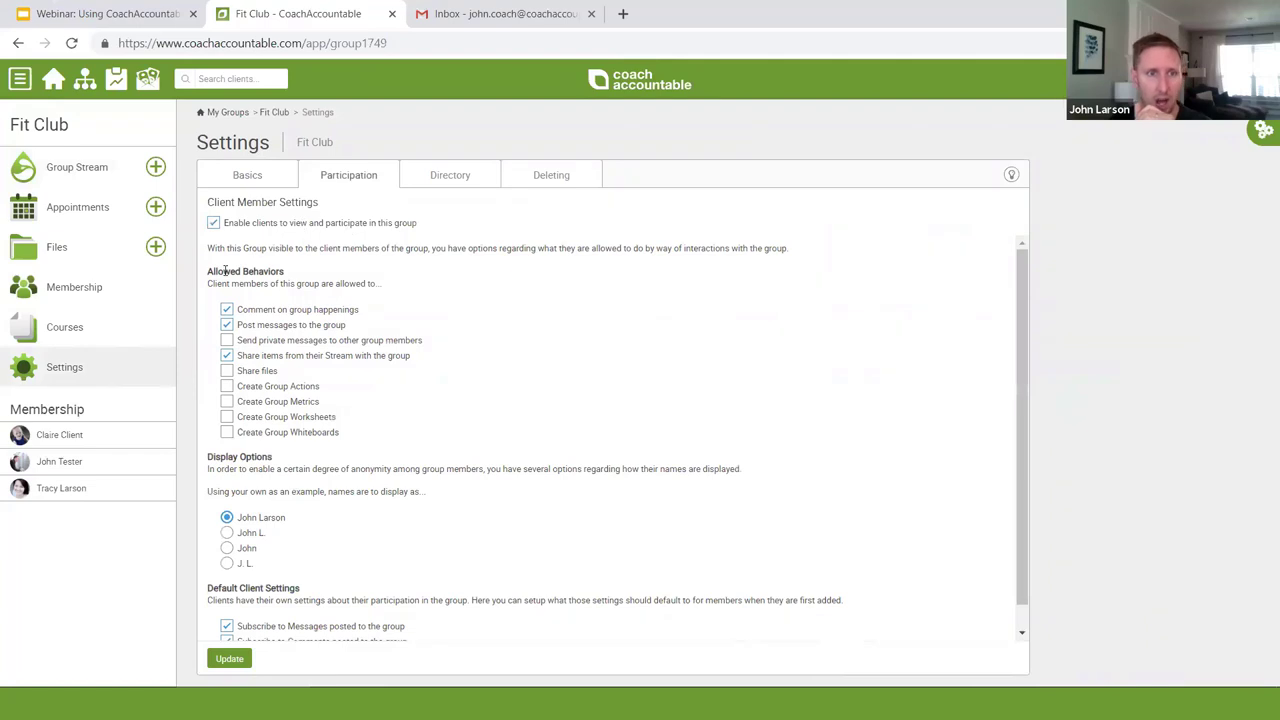
{"action": "left_click_drag", "start_coordinate": [207, 271], "coordinate": [288, 279]}
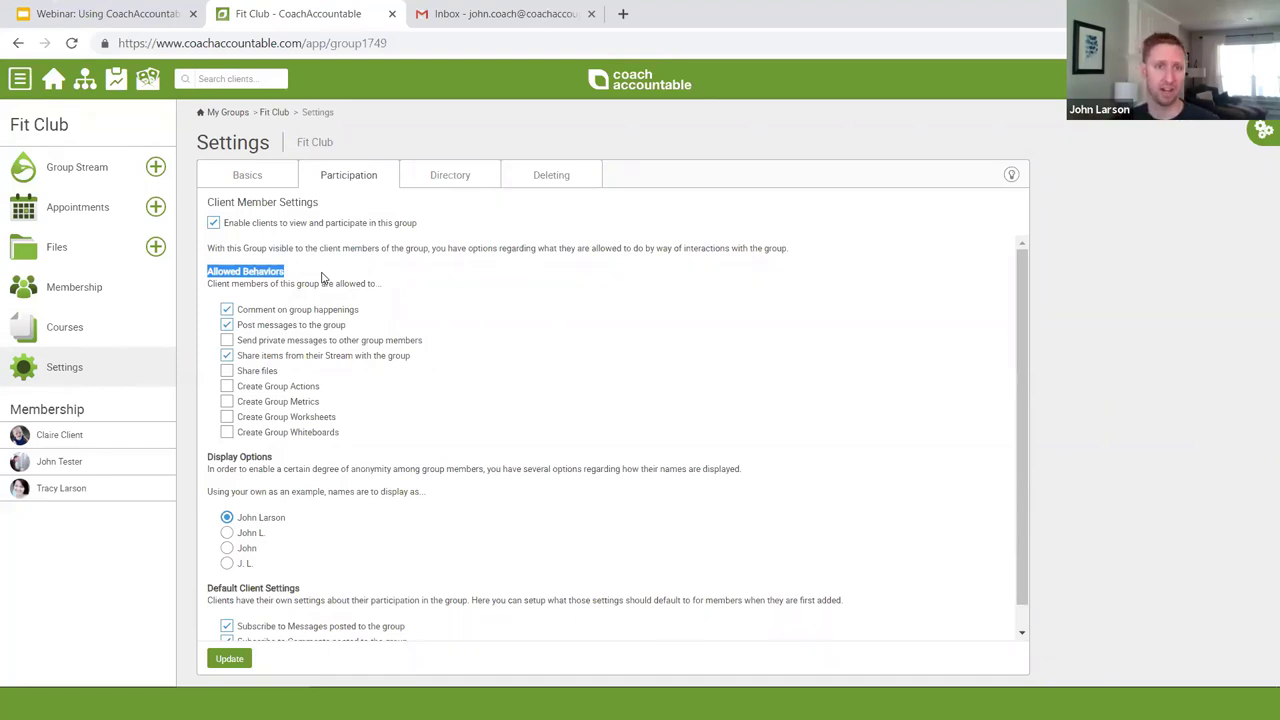
{"action": "left_click", "coordinate": [322, 277]}
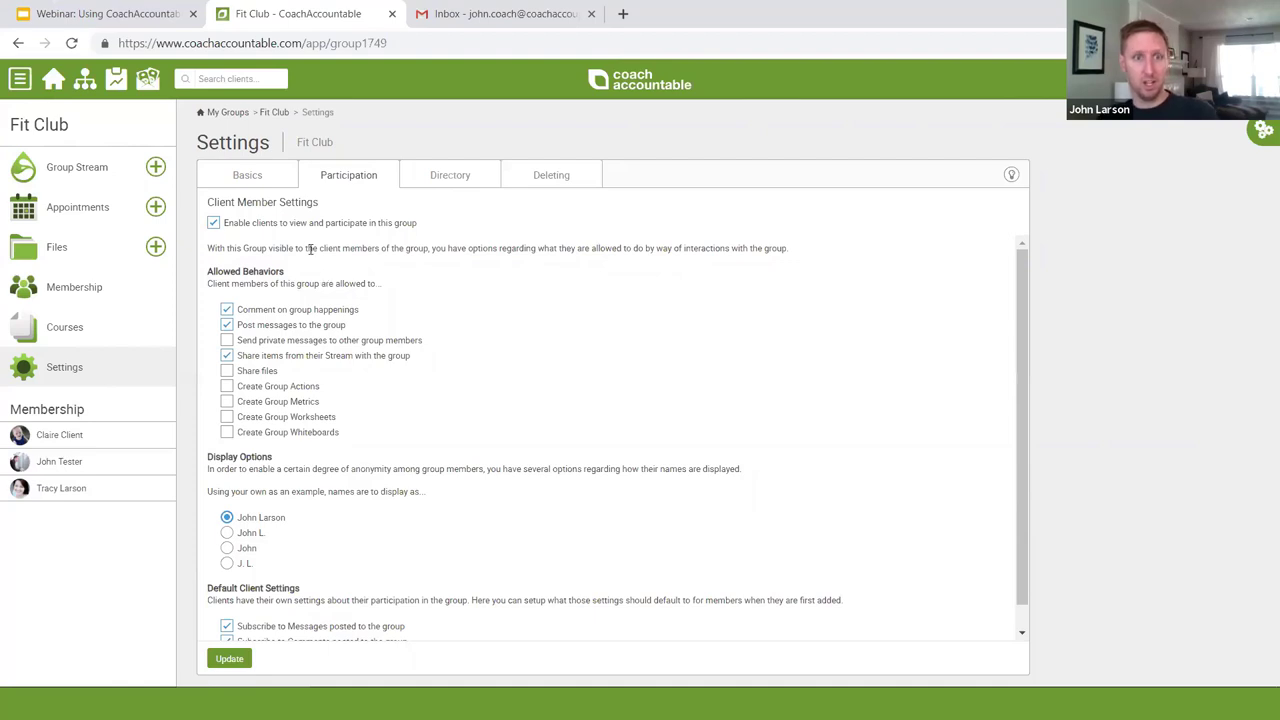
Step: Allow client members to send private messages, share files, and create group actions, metrics, worksheets and whiteboards
{"action": "left_click", "coordinate": [258, 315]}
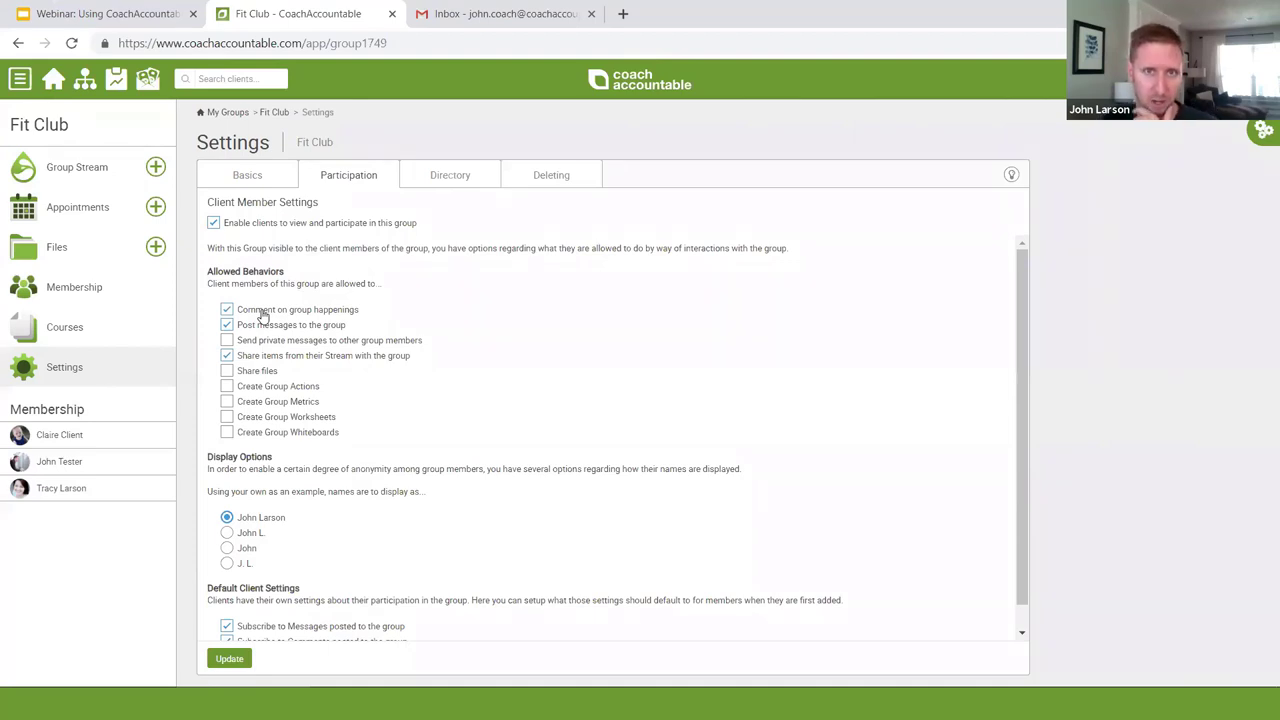
{"action": "left_click", "coordinate": [264, 327]}
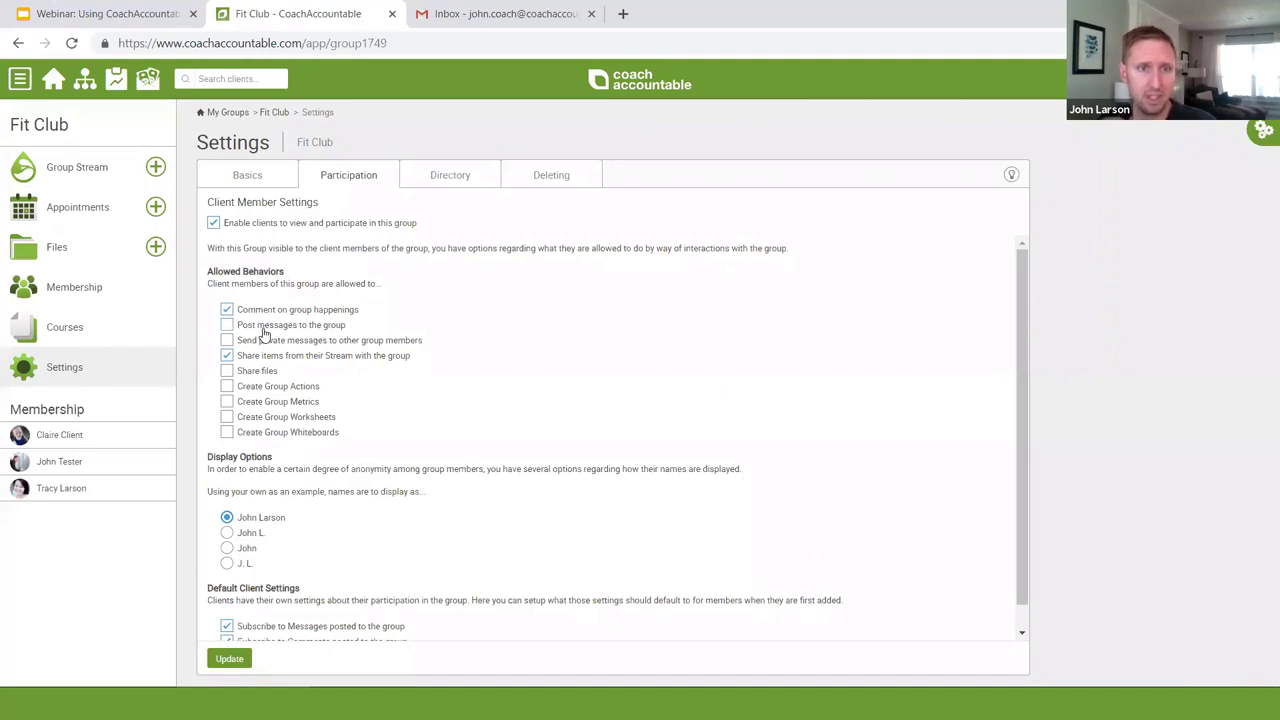
{"action": "left_click", "coordinate": [266, 331]}
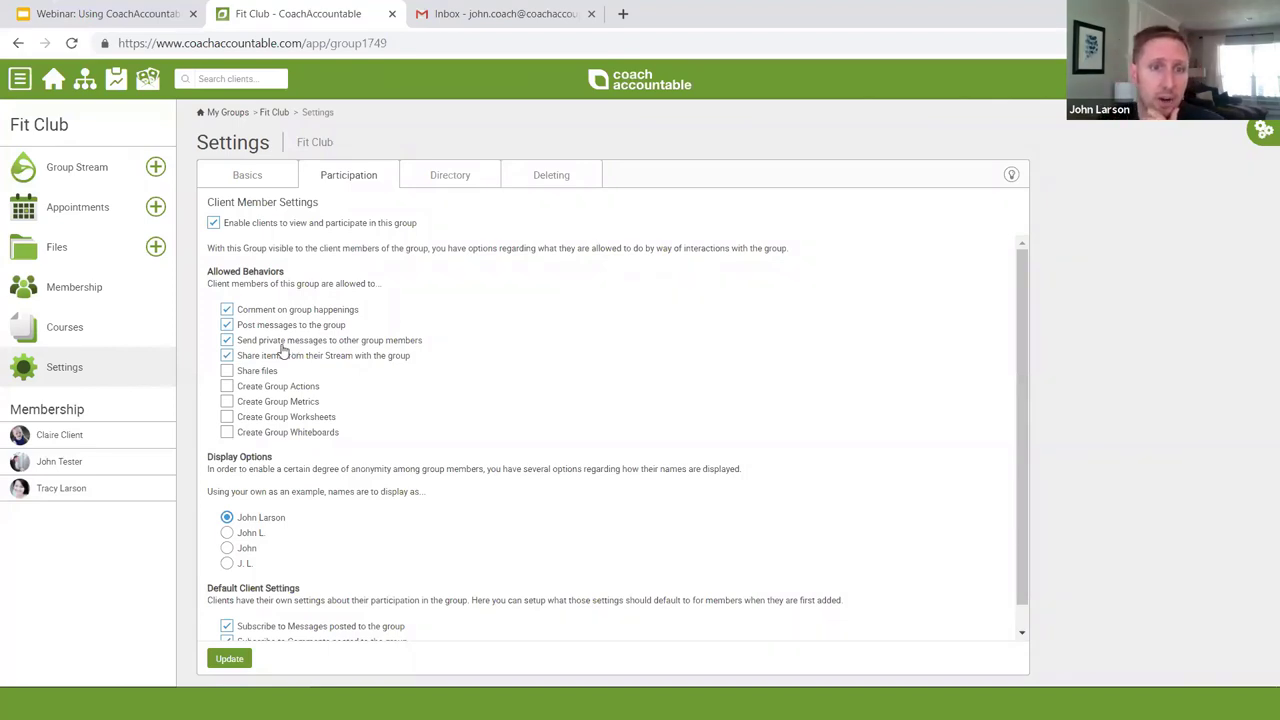
{"action": "left_click", "coordinate": [279, 358]}
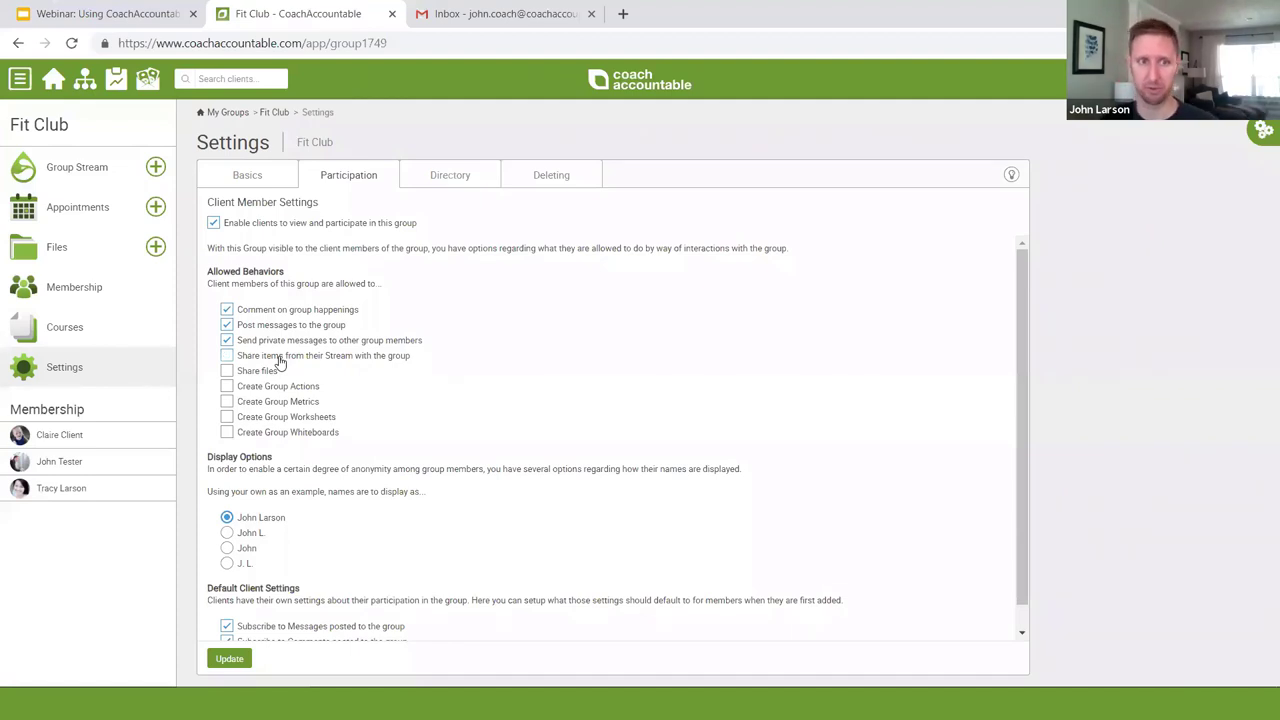
{"action": "double_click", "coordinate": [275, 357]}
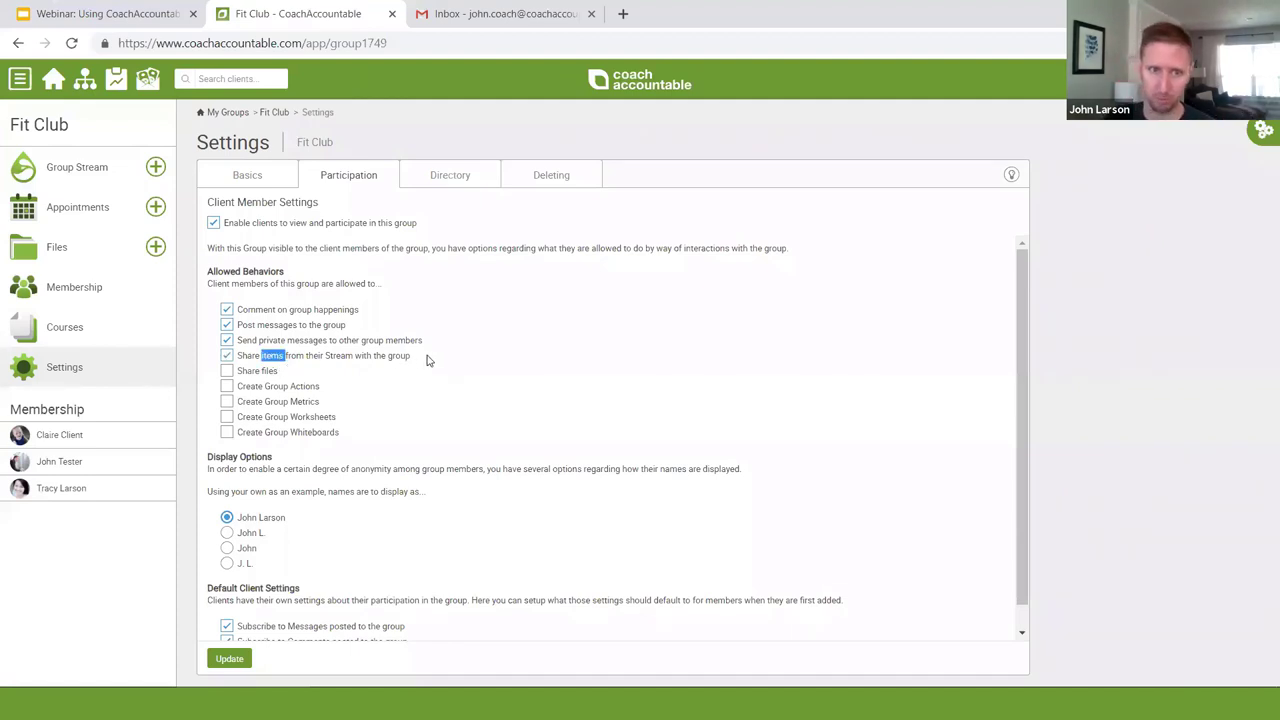
{"action": "triple_click", "coordinate": [268, 314]}
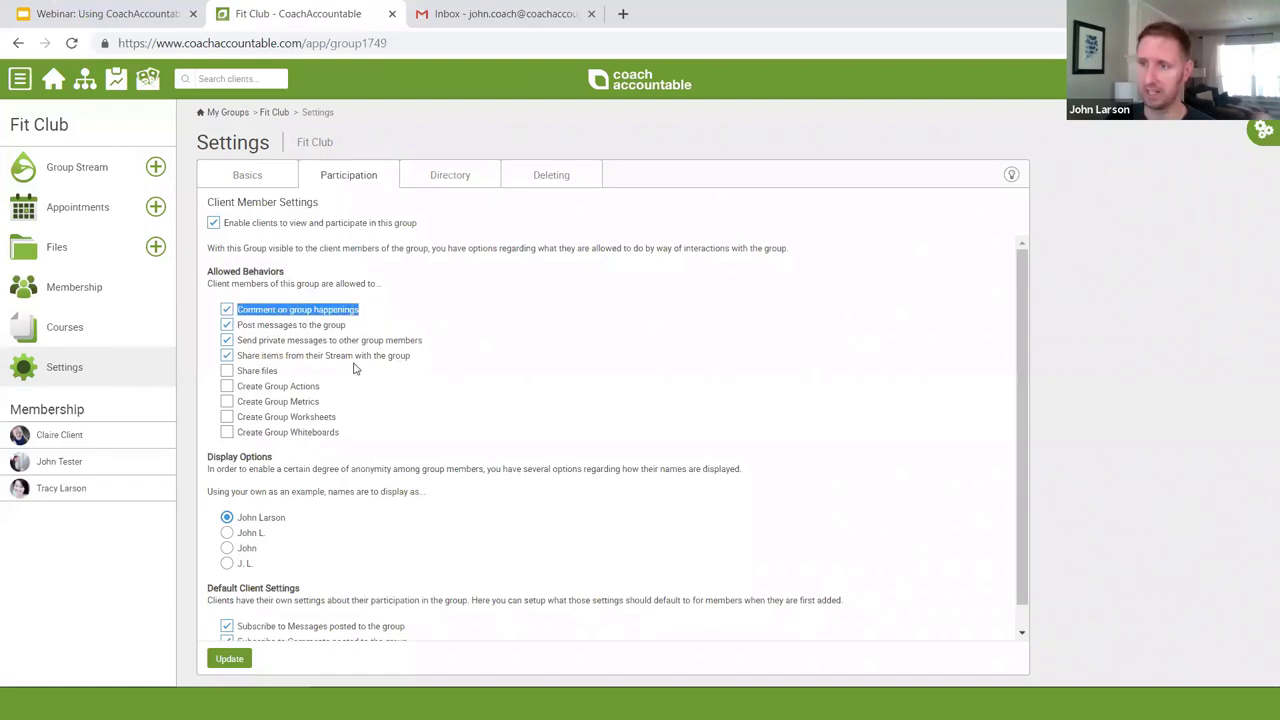
{"action": "left_click", "coordinate": [265, 373]}
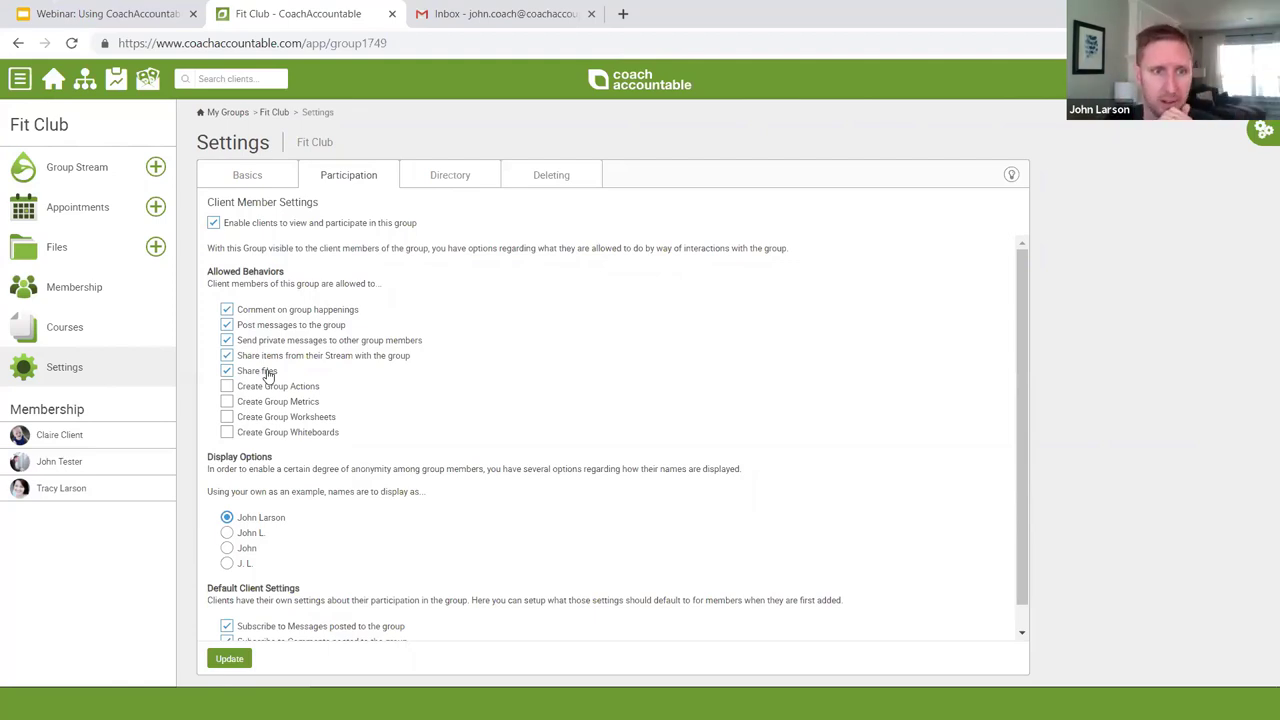
{"action": "left_click", "coordinate": [278, 390]}
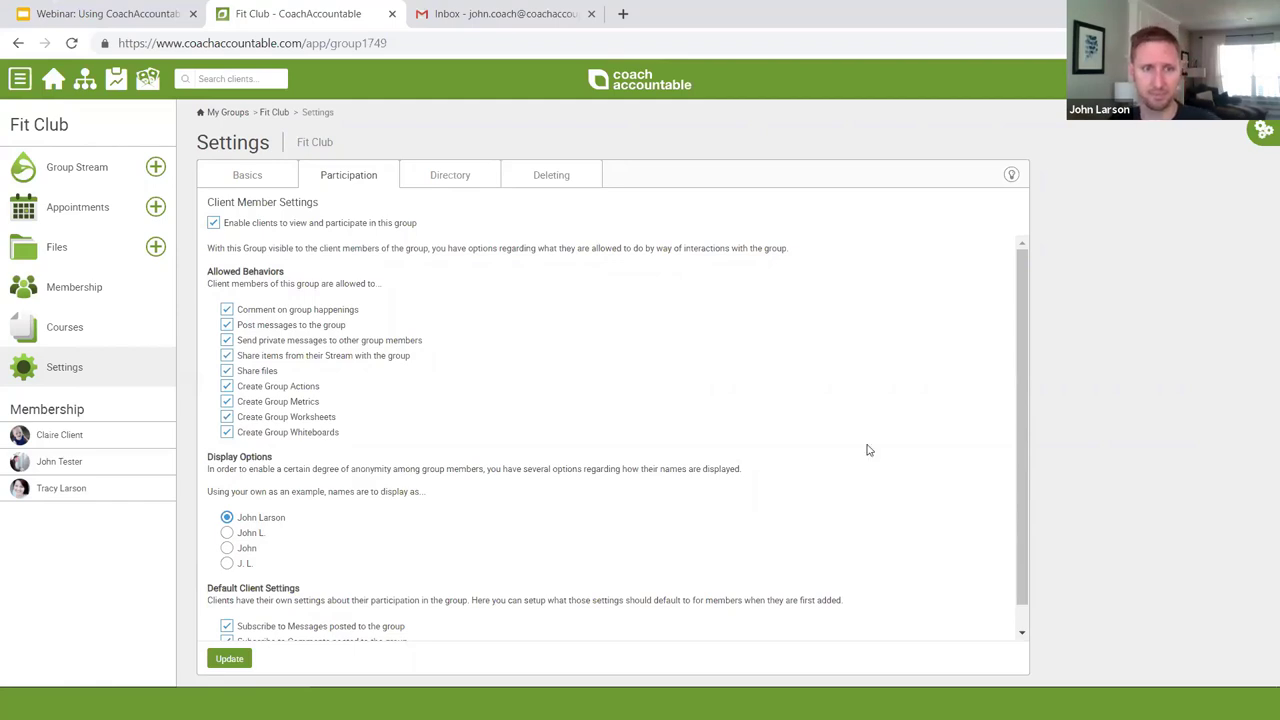
Step: Try displaying member names as initials and as first name with last initial, and reselect the full name
{"action": "scroll", "coordinate": [673, 383], "scroll_direction": "down", "scroll_amount": 1}
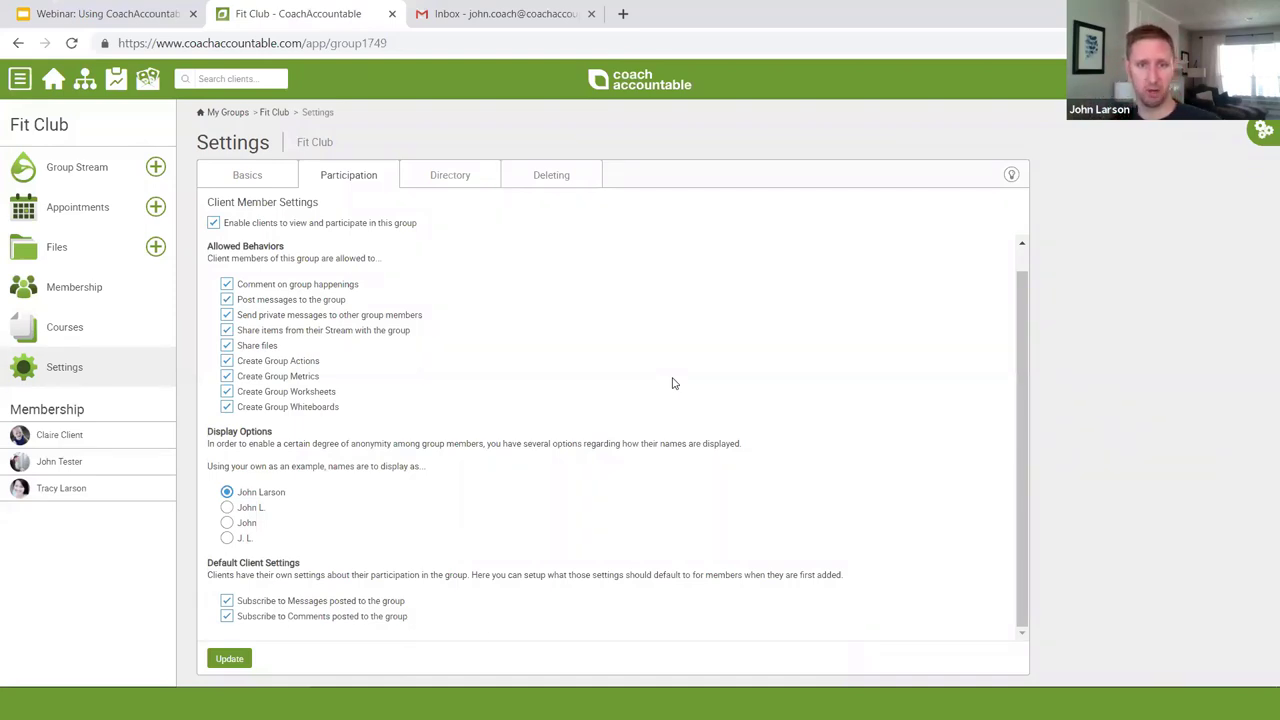
{"action": "left_click", "coordinate": [227, 538]}
{"action": "left_click", "coordinate": [227, 508]}
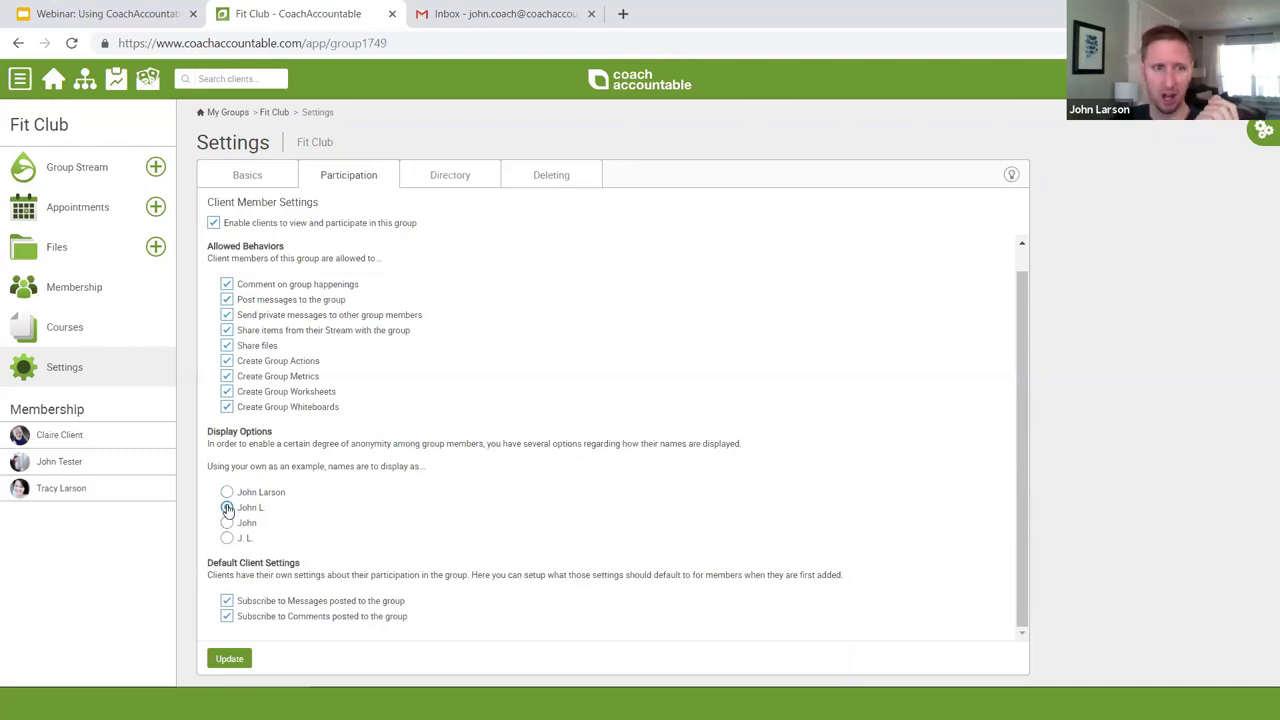
{"action": "left_click", "coordinate": [227, 492]}
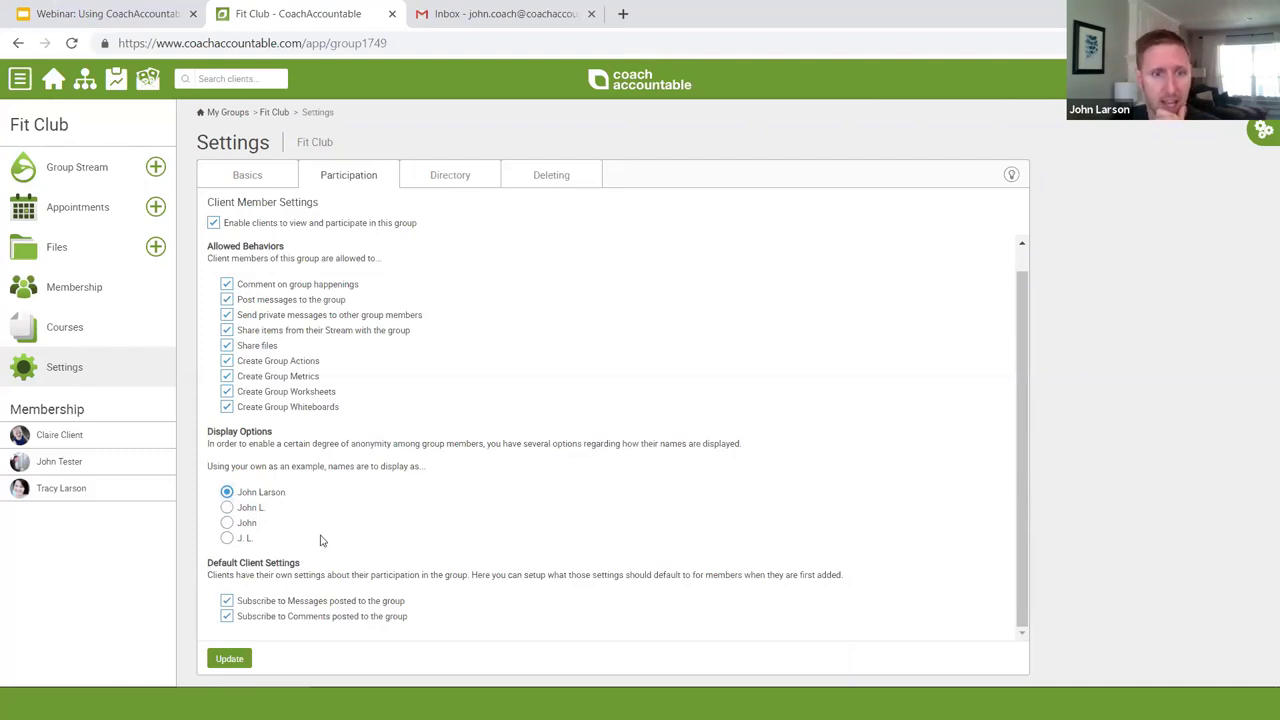
Step: Examine the allowed behaviors and the default client settings for message and comment subscriptions
{"action": "left_click_drag", "start_coordinate": [305, 572], "coordinate": [207, 564]}
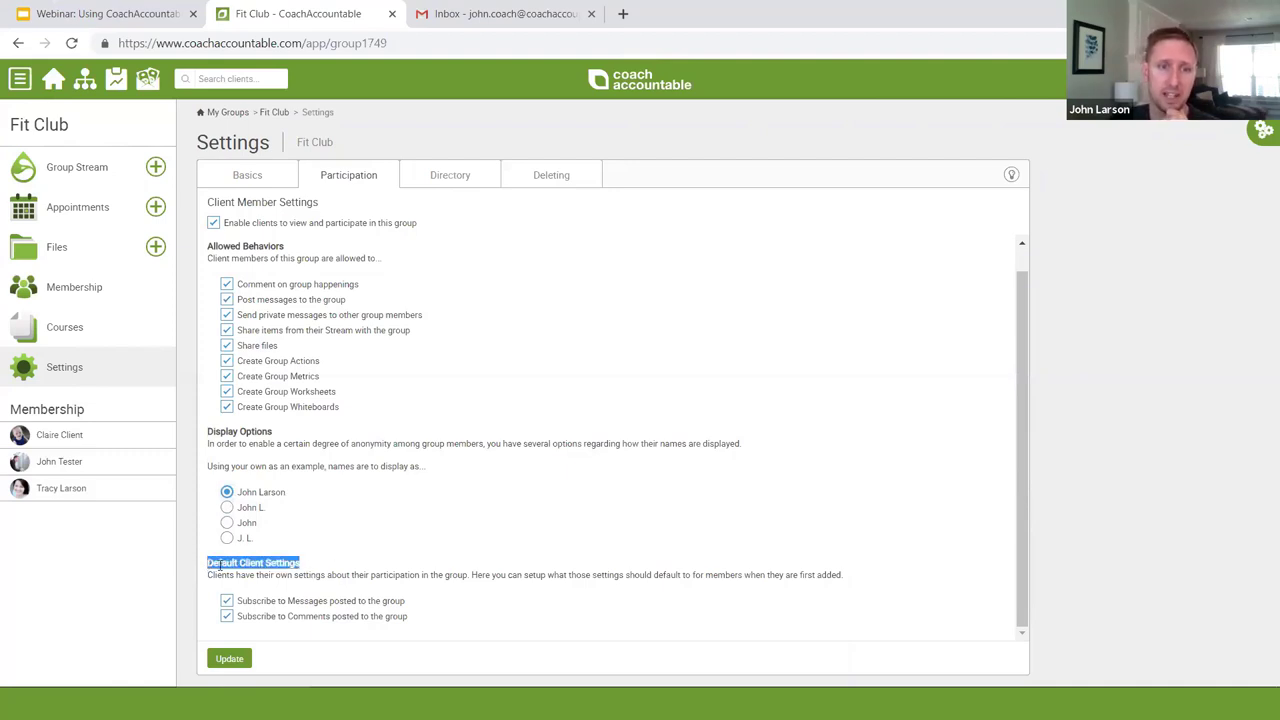
{"action": "left_click", "coordinate": [289, 569]}
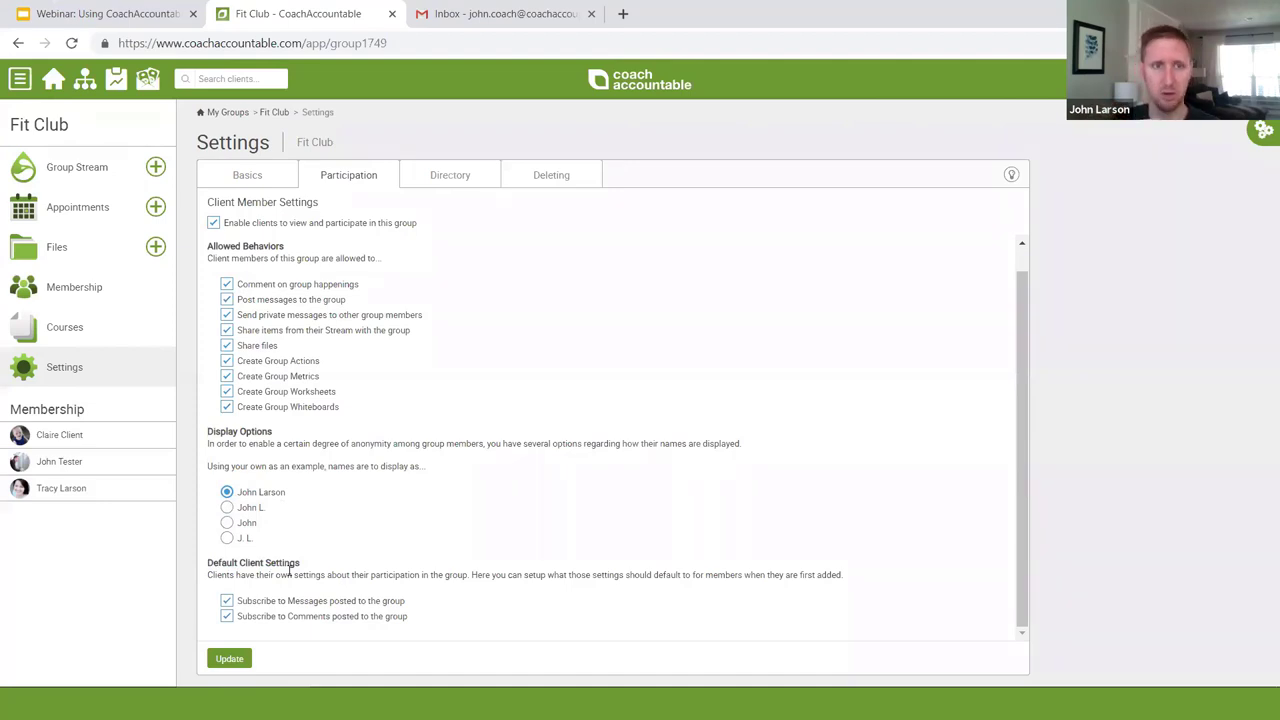
{"action": "left_click_drag", "start_coordinate": [531, 271], "coordinate": [346, 414]}
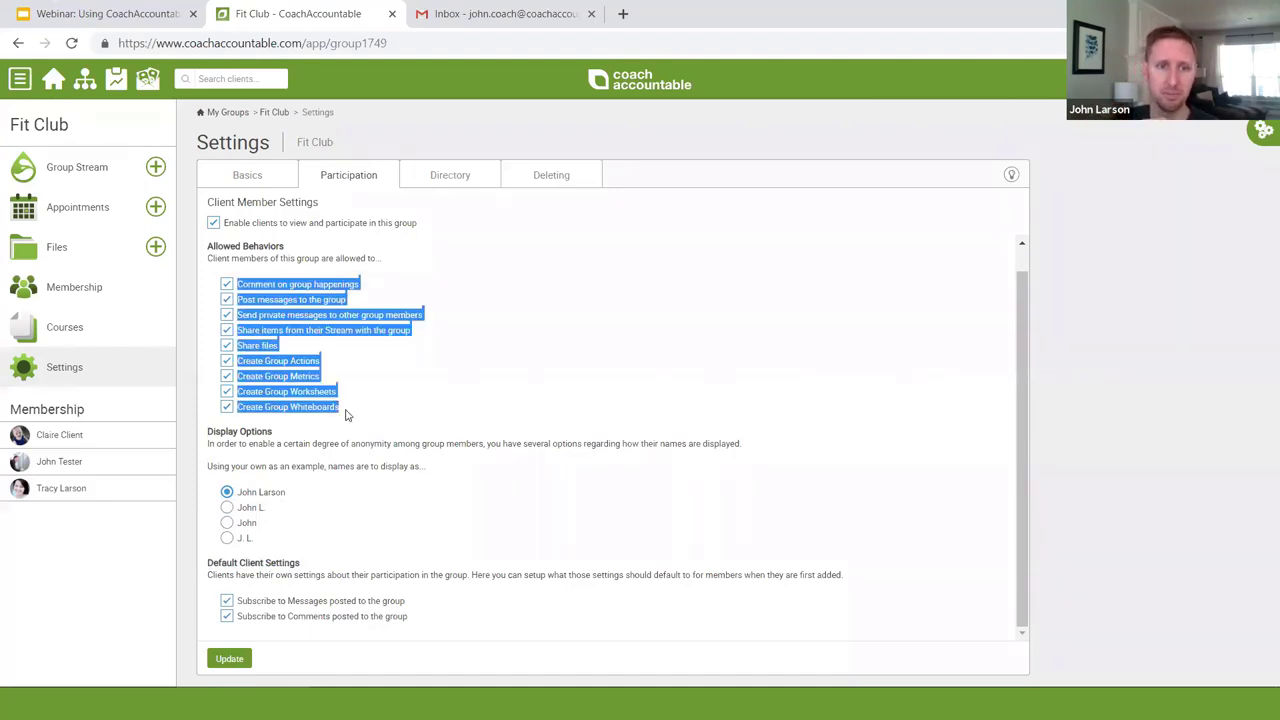
{"action": "left_click", "coordinate": [347, 414]}
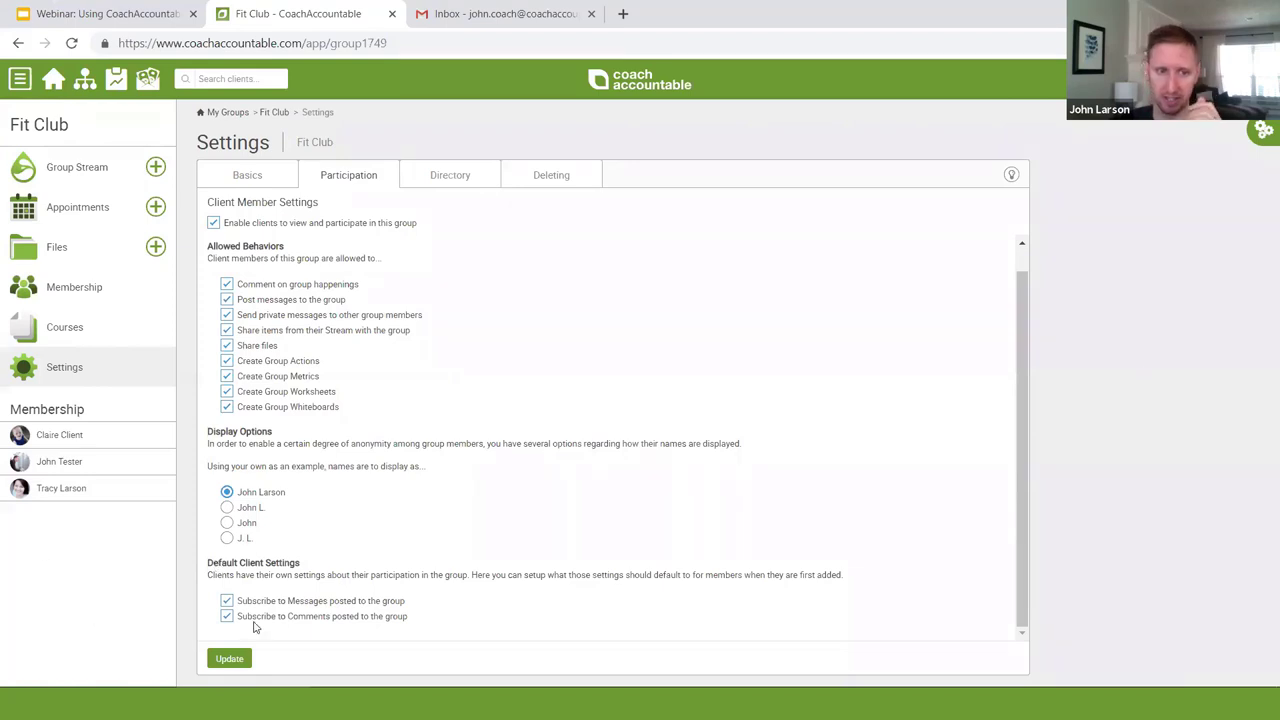
{"action": "left_click_drag", "start_coordinate": [208, 565], "coordinate": [323, 566]}
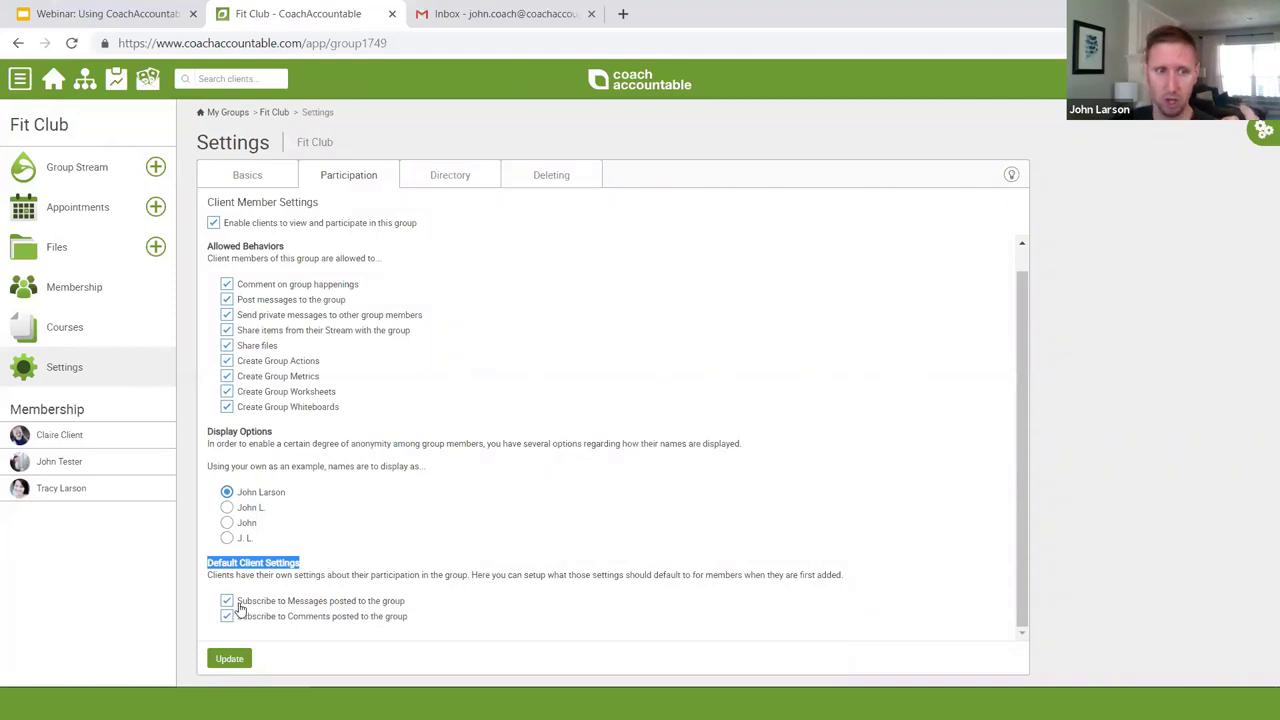
{"action": "left_click_drag", "start_coordinate": [234, 603], "coordinate": [414, 602]}
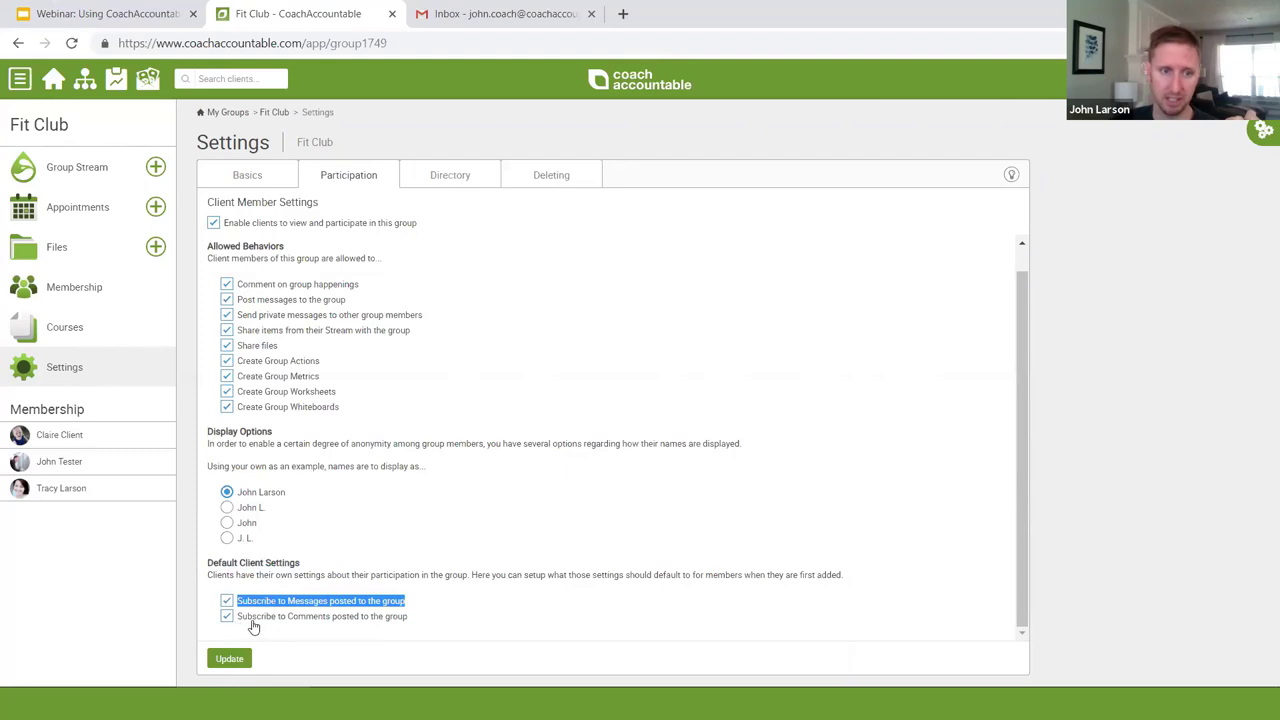
{"action": "left_click_drag", "start_coordinate": [238, 617], "coordinate": [408, 618]}
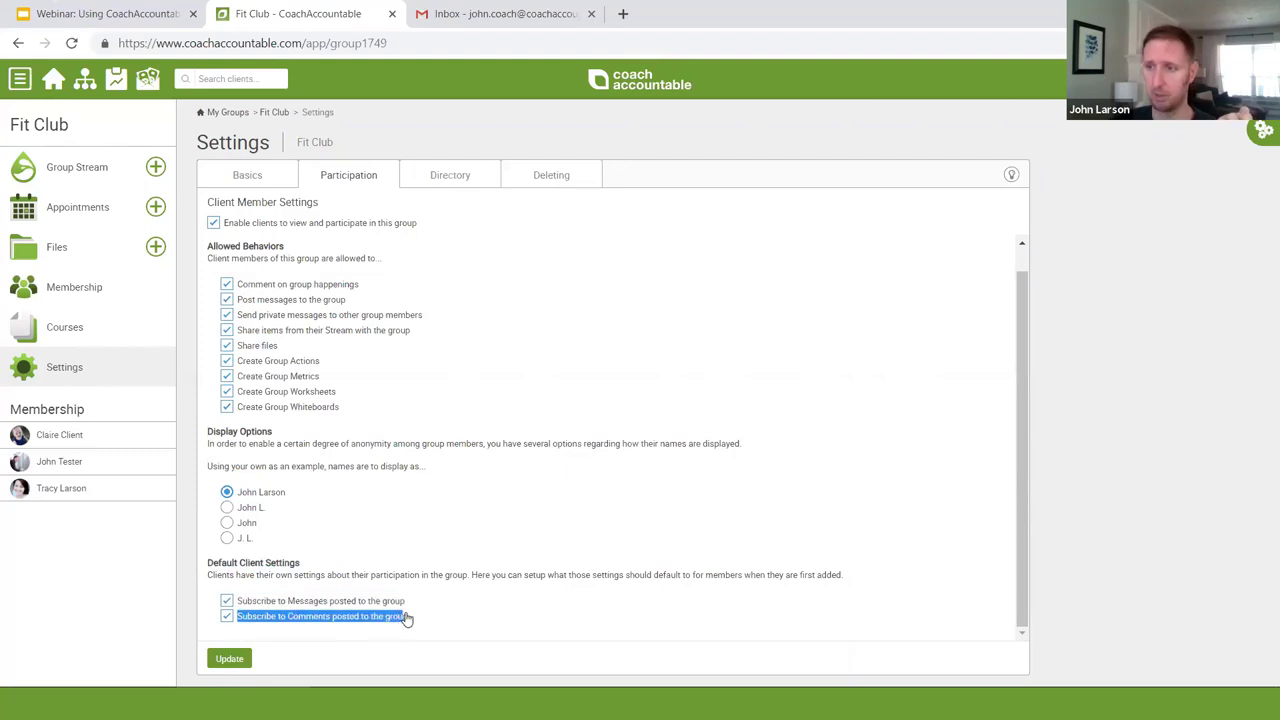
Step: Try turning the default subscriptions to group messages and comments off and back on
{"action": "left_click", "coordinate": [227, 616]}
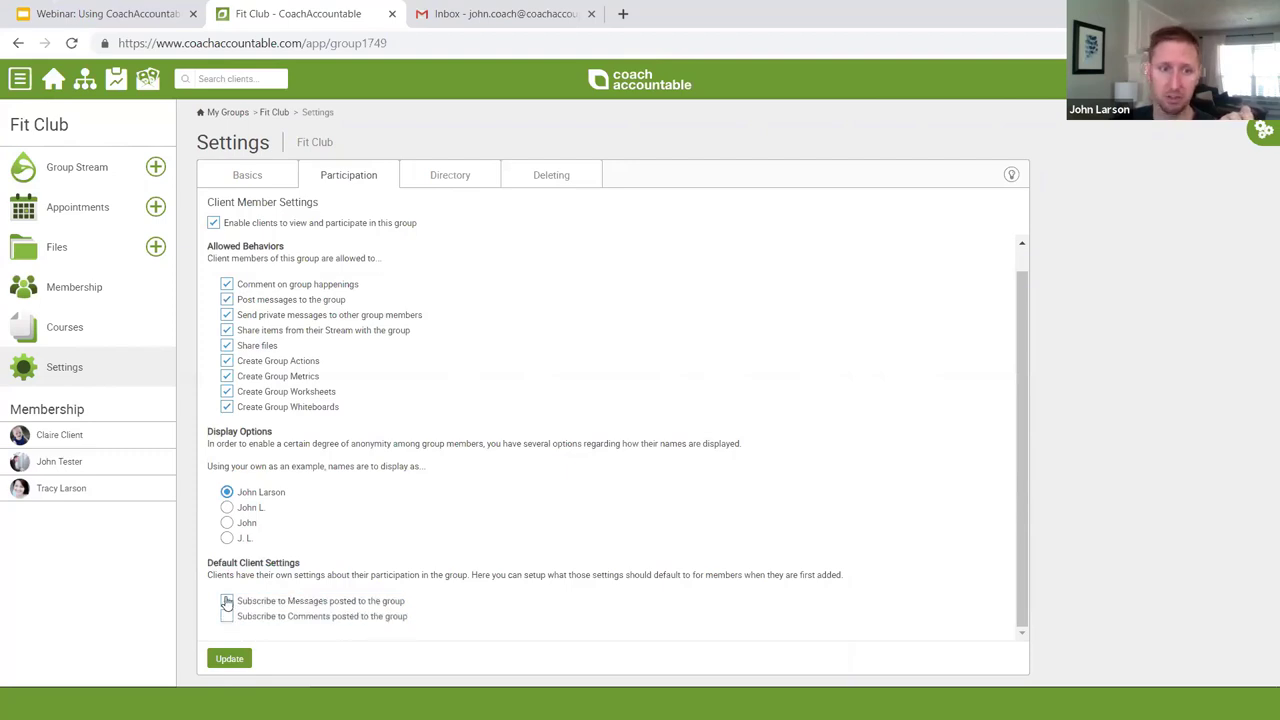
{"action": "left_click", "coordinate": [227, 601]}
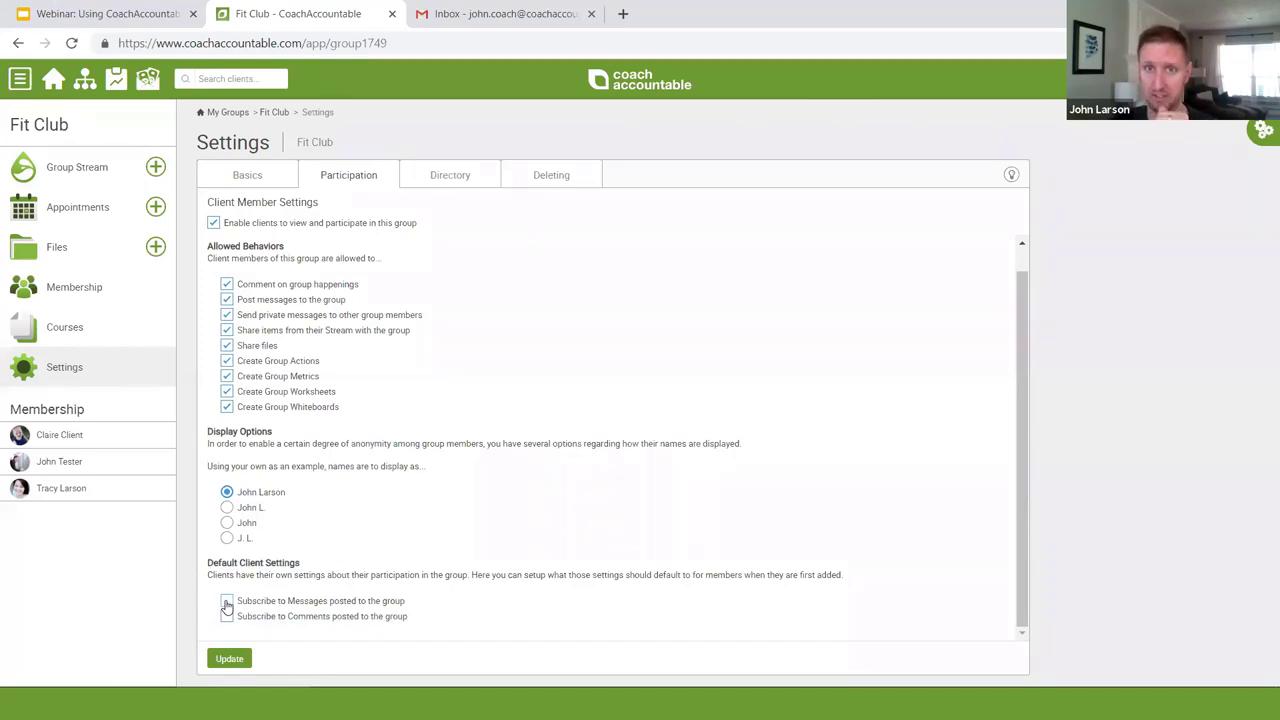
{"action": "left_click", "coordinate": [227, 601]}
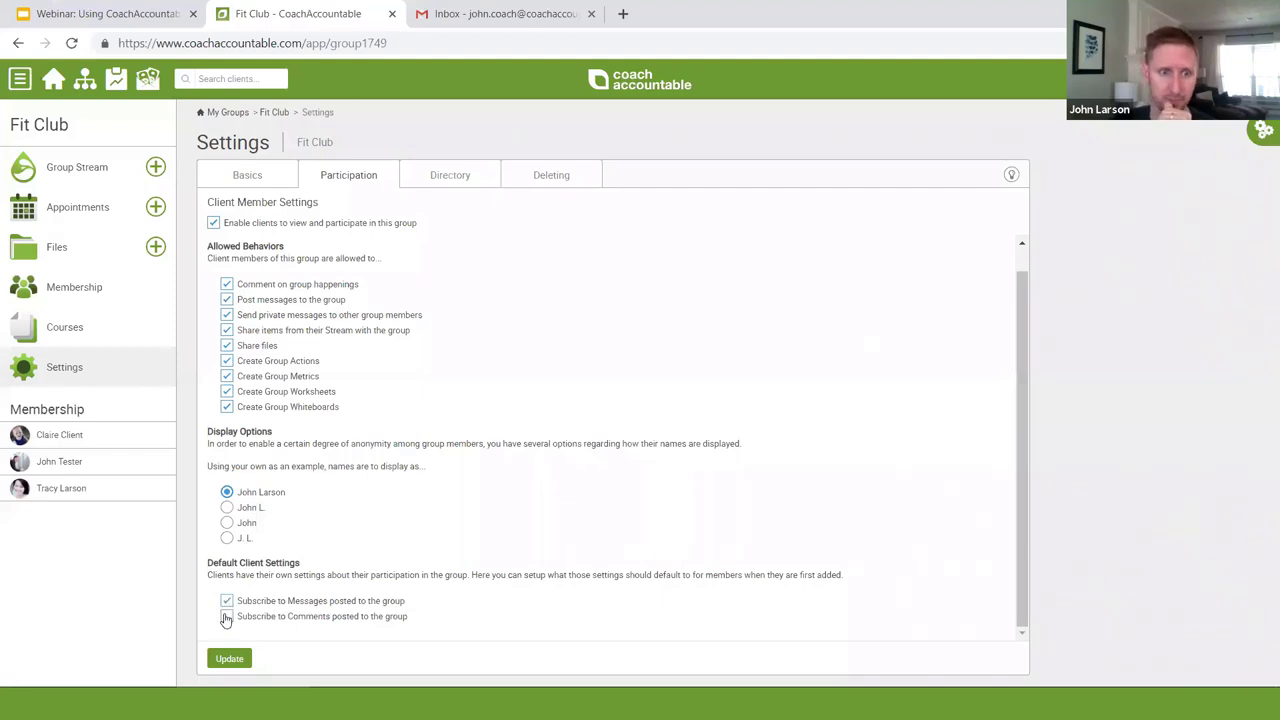
{"action": "left_click", "coordinate": [227, 616]}
{"action": "scroll", "coordinate": [325, 543], "scroll_direction": "up", "scroll_amount": 1}
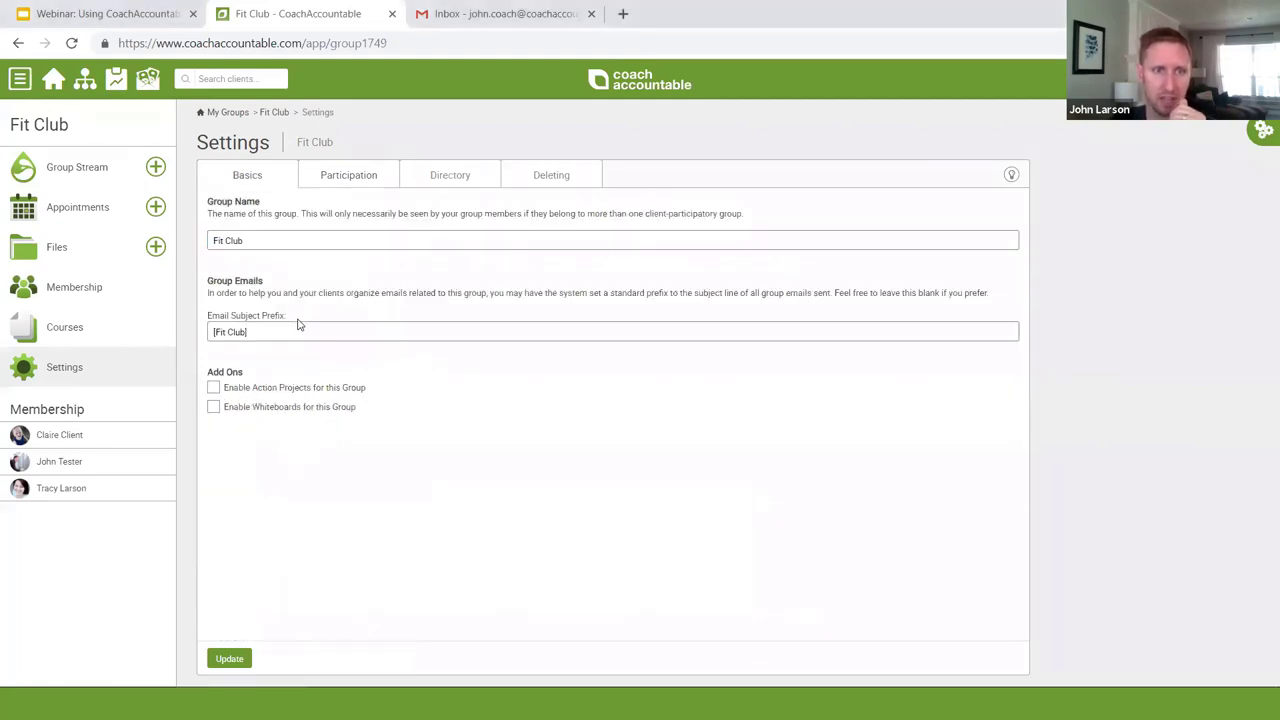
Step: Review the group name and the email subject prefix in the group's basic settings
{"action": "left_click_drag", "start_coordinate": [290, 318], "coordinate": [210, 325]}
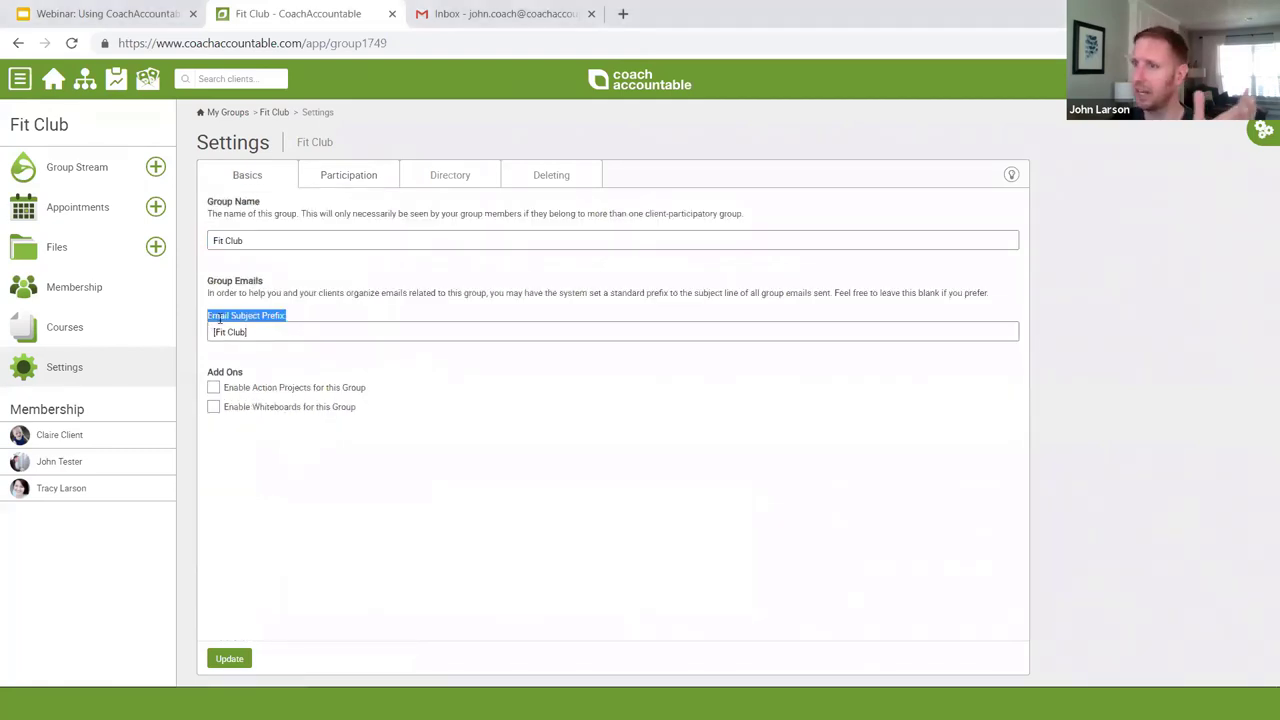
{"action": "left_click_drag", "start_coordinate": [295, 235], "coordinate": [171, 229]}
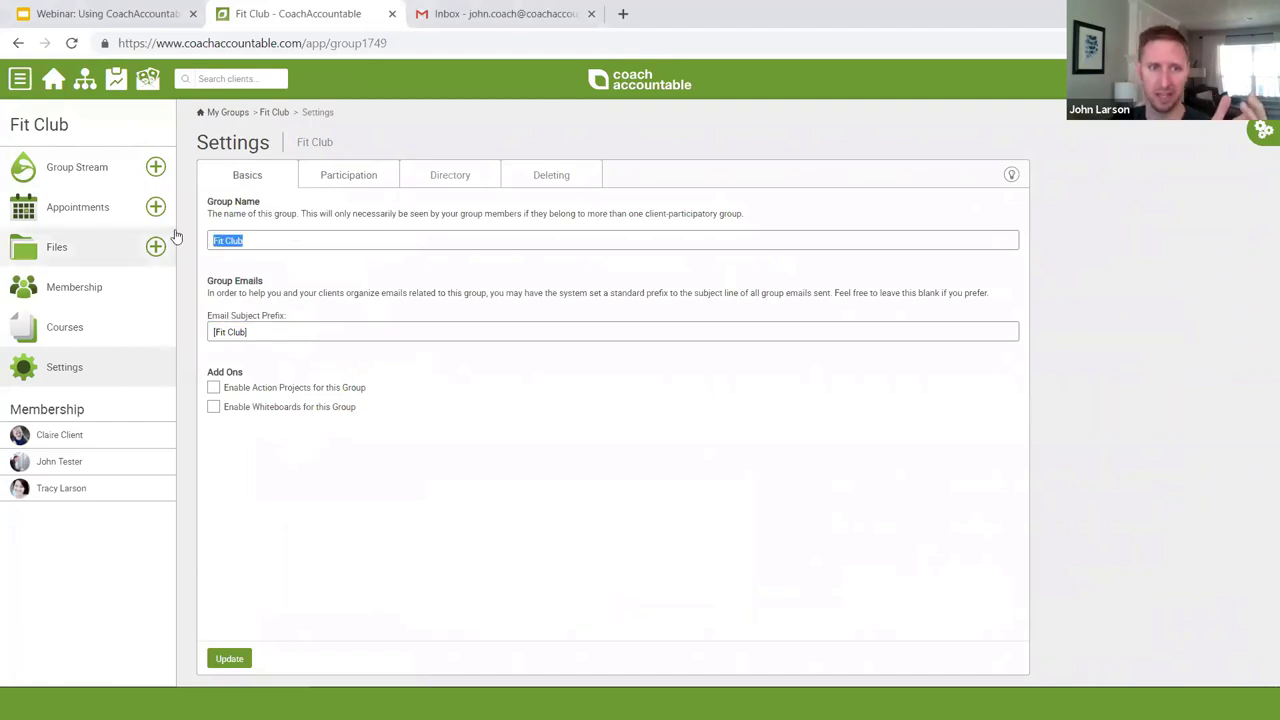
{"action": "left_click_drag", "start_coordinate": [290, 332], "coordinate": [168, 330]}
{"action": "left_click", "coordinate": [272, 335]}
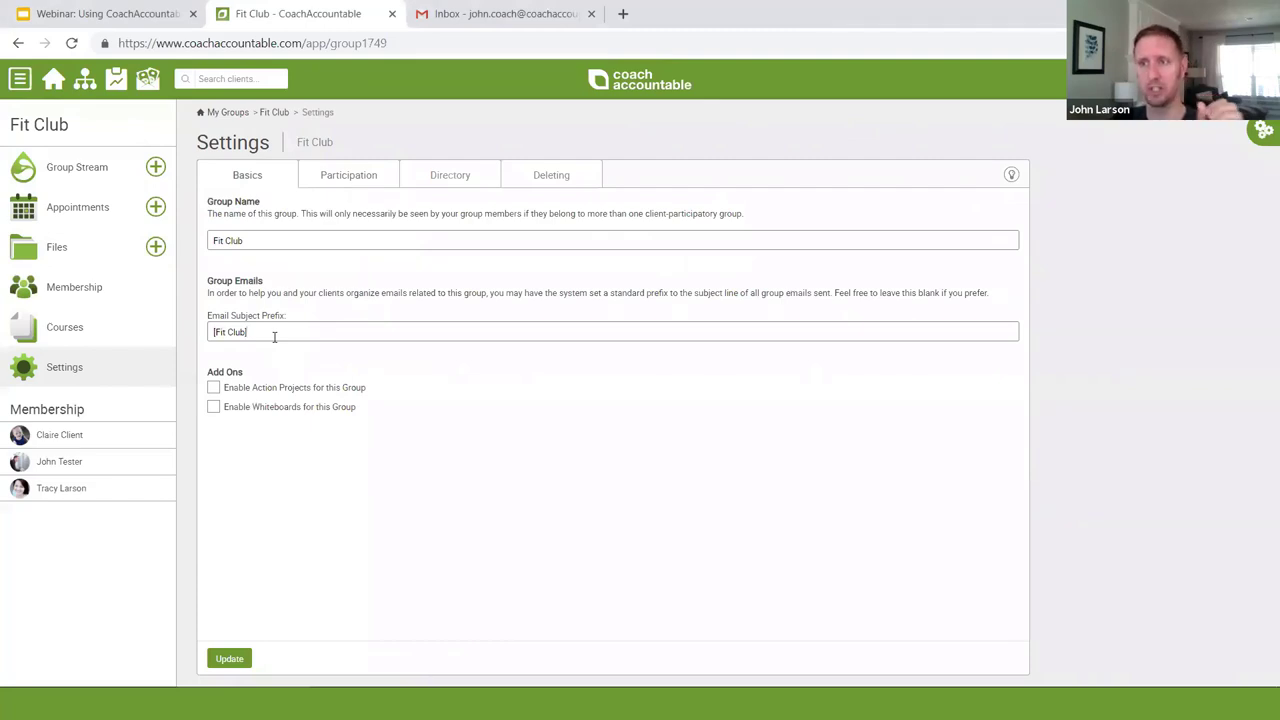
{"action": "left_click_drag", "start_coordinate": [274, 337], "coordinate": [205, 337]}
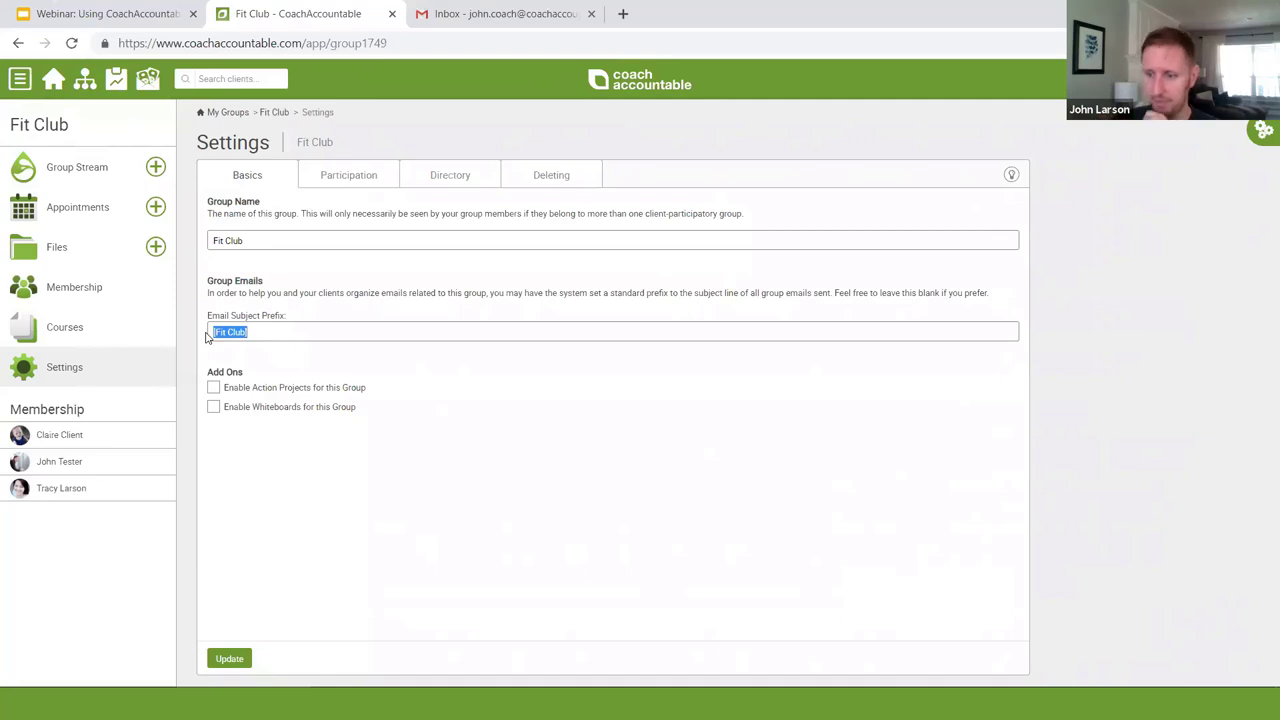
Step: Offer an opt-in directory for the group with members not listed by default, and include their address and phone numbers
{"action": "left_click", "coordinate": [415, 175]}
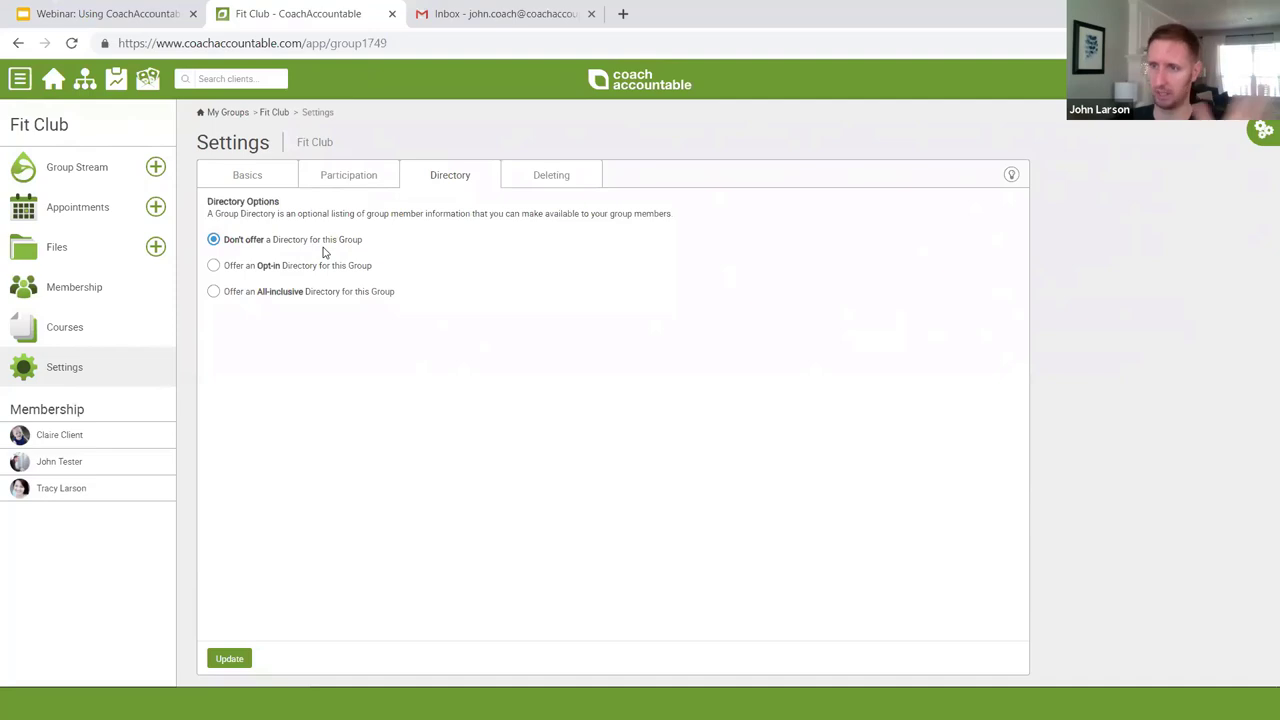
{"action": "left_click", "coordinate": [293, 268]}
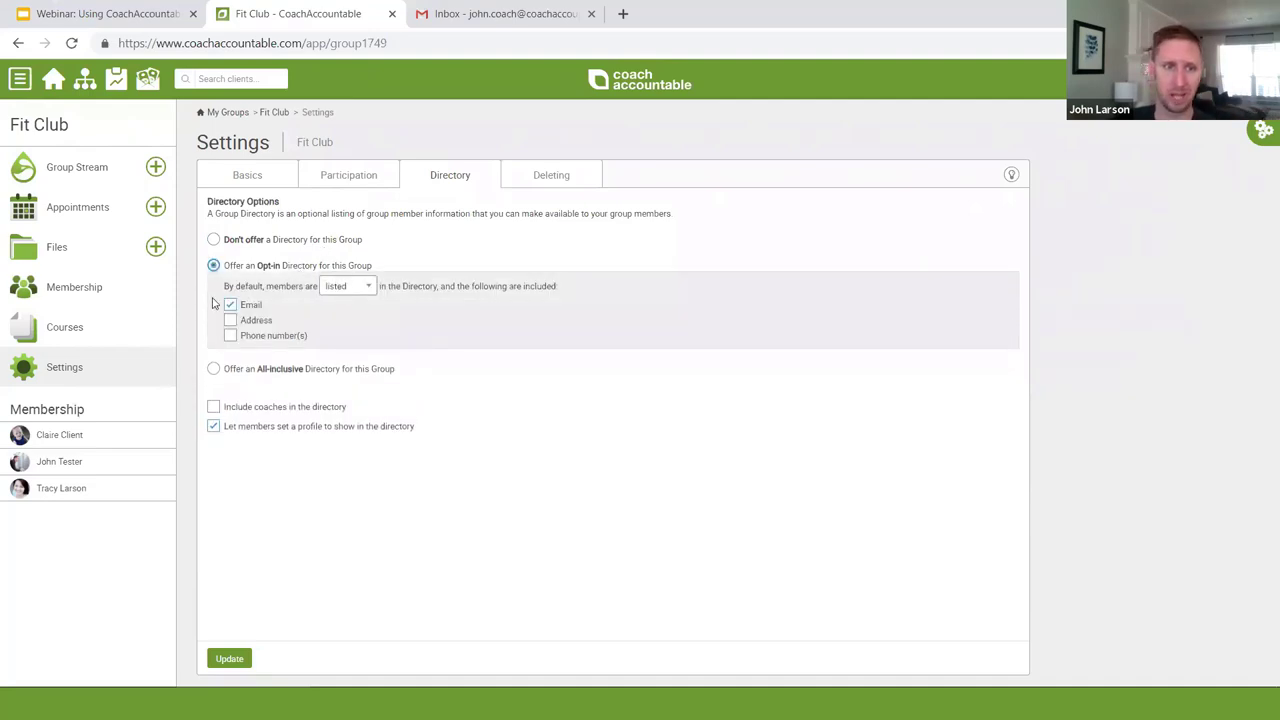
{"action": "left_click", "coordinate": [345, 290]}
{"action": "left_click", "coordinate": [340, 315]}
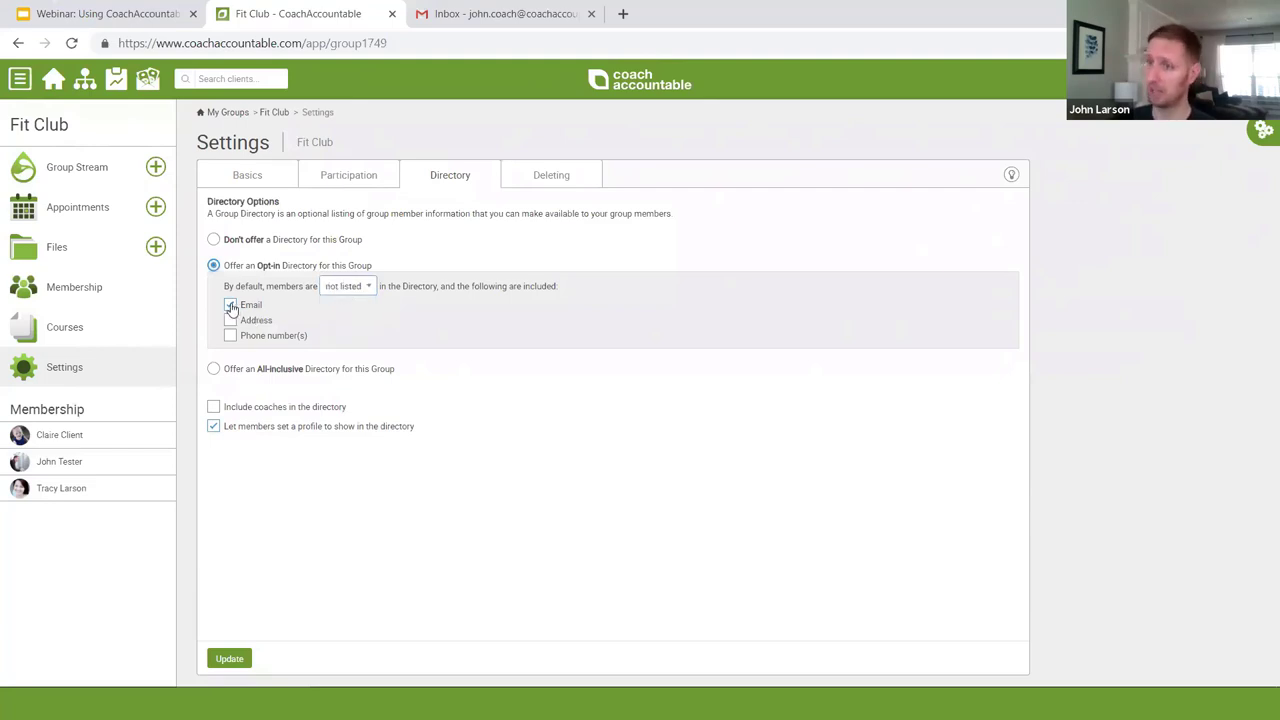
{"action": "left_click", "coordinate": [230, 320]}
{"action": "left_click", "coordinate": [230, 336]}
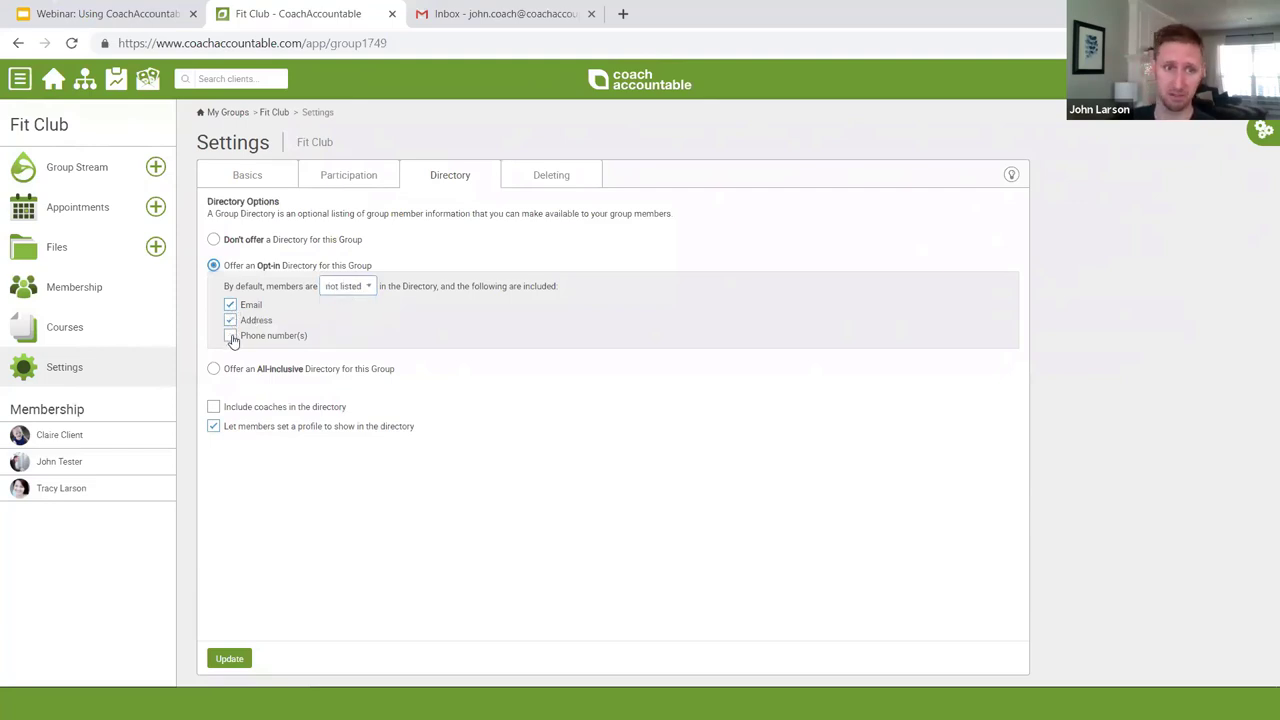
Step: Offer an all-inclusive directory showing members' email only, include coaches, let members set a profile, and save the directory options
{"action": "left_click", "coordinate": [230, 320]}
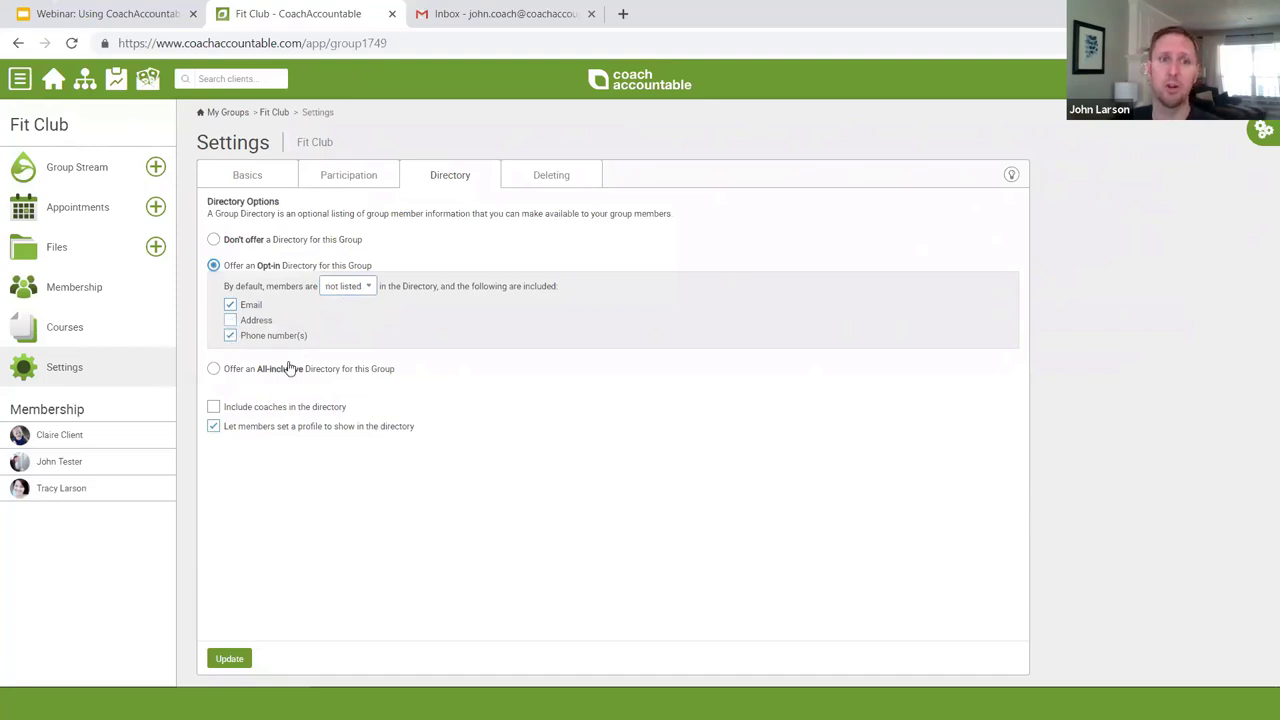
{"action": "left_click", "coordinate": [296, 369]}
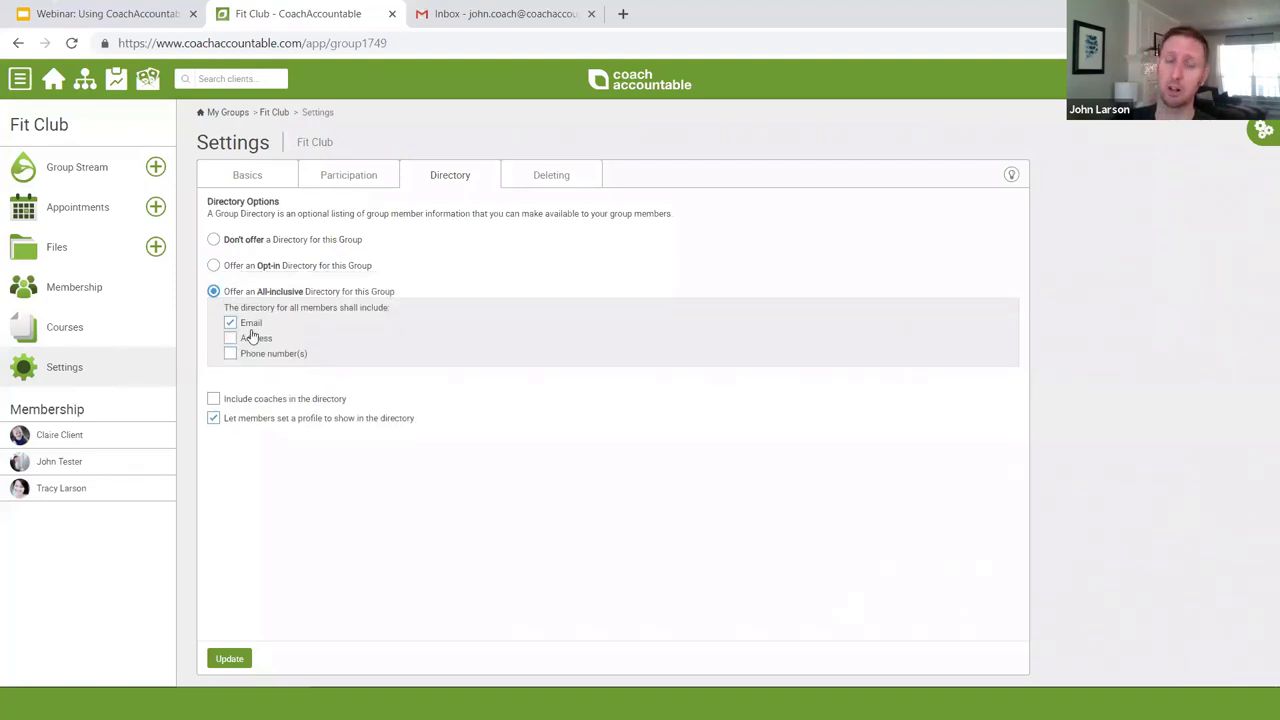
{"action": "left_click", "coordinate": [230, 324]}
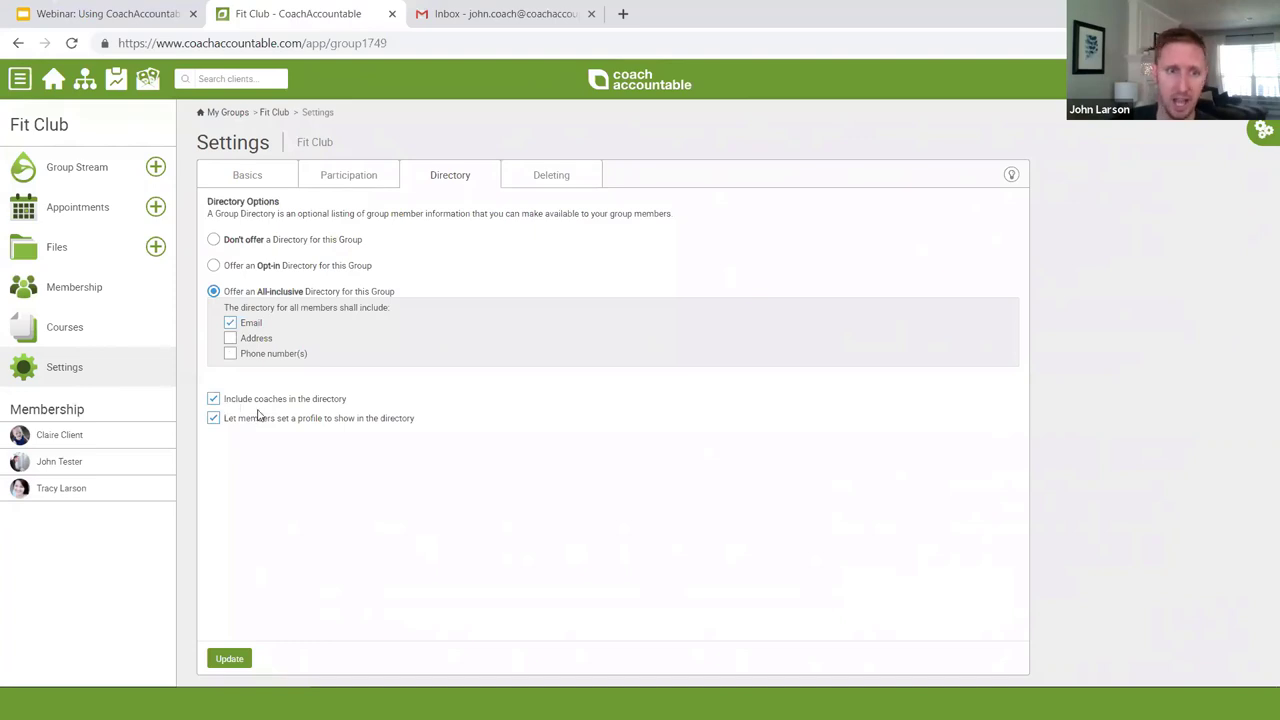
{"action": "left_click", "coordinate": [251, 420]}
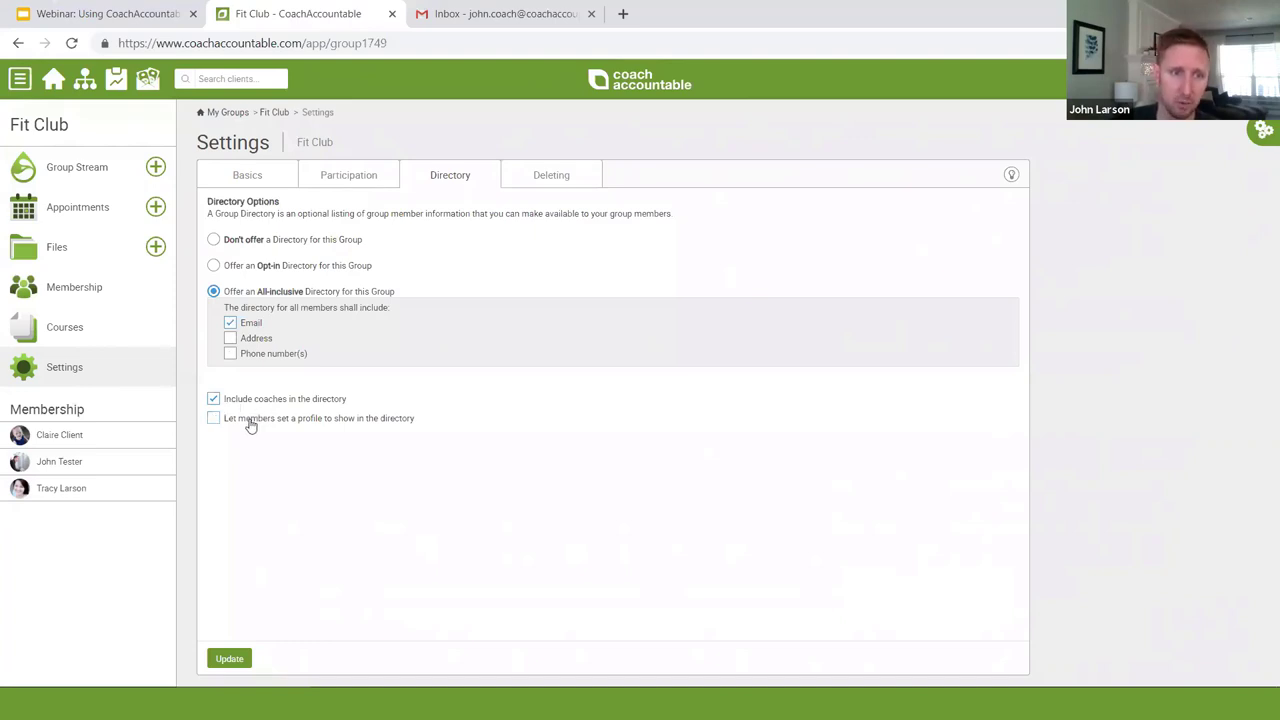
{"action": "left_click", "coordinate": [251, 420]}
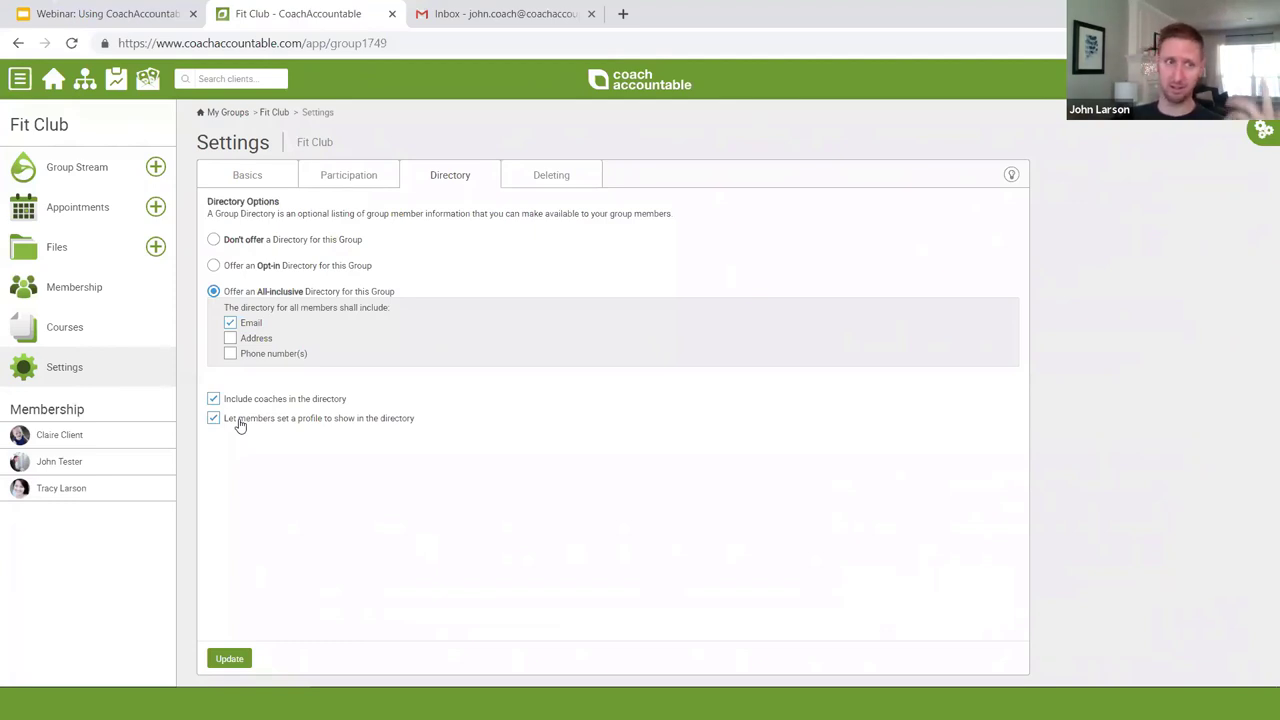
{"action": "left_click", "coordinate": [229, 659]}
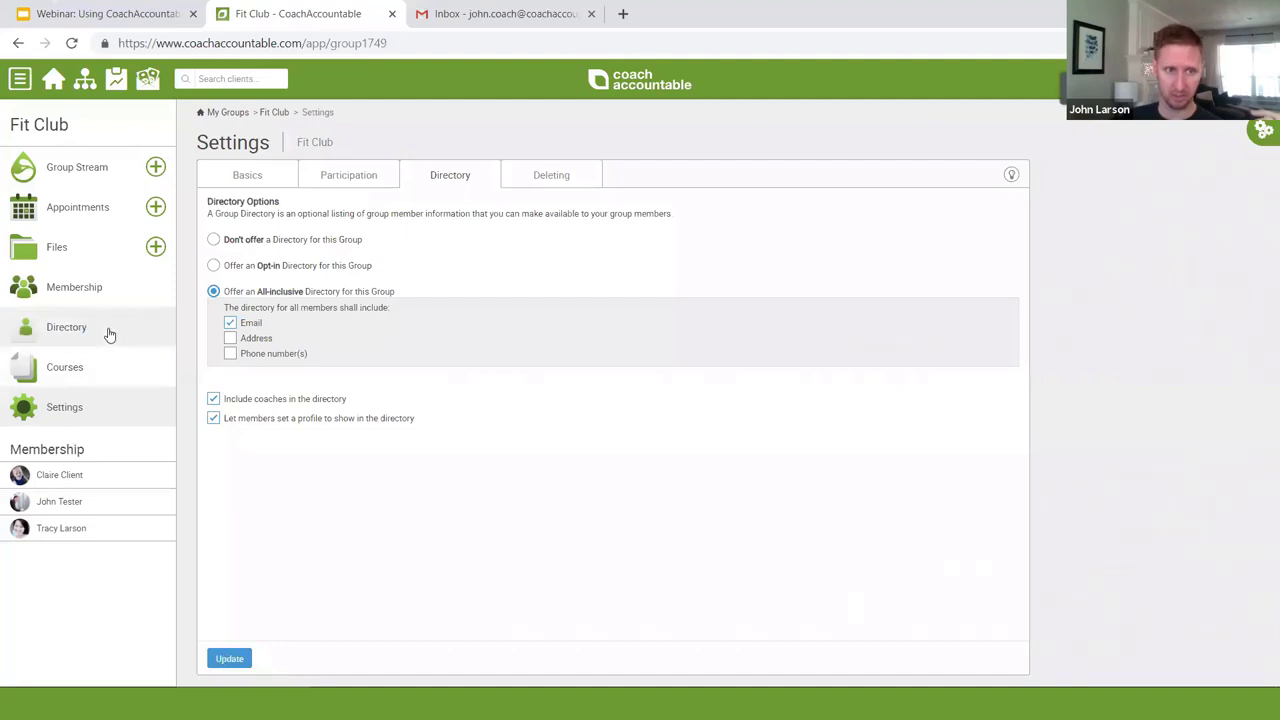
Step: Set your own profile in the group directory to "I like coffee!" and, on a new line, "And dogs! Woot!", and save it
{"action": "left_click", "coordinate": [88, 327]}
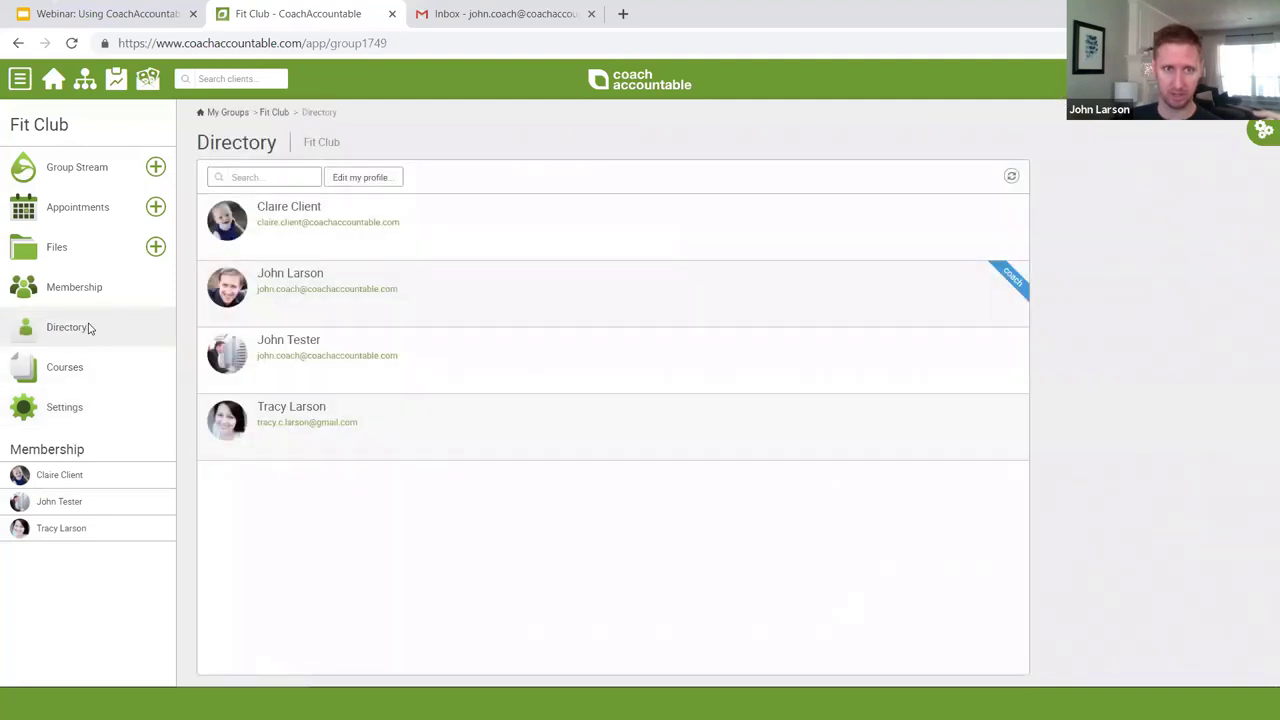
{"action": "left_click", "coordinate": [346, 177]}
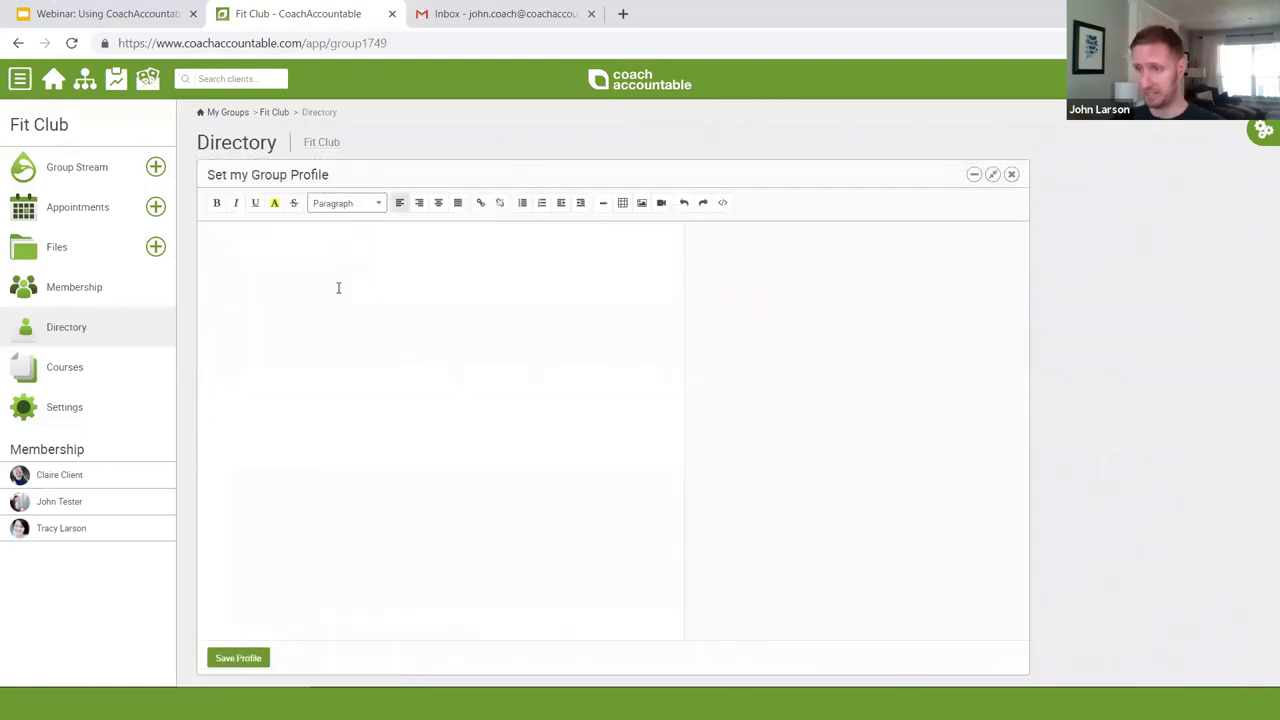
{"action": "left_click", "coordinate": [1011, 174]}
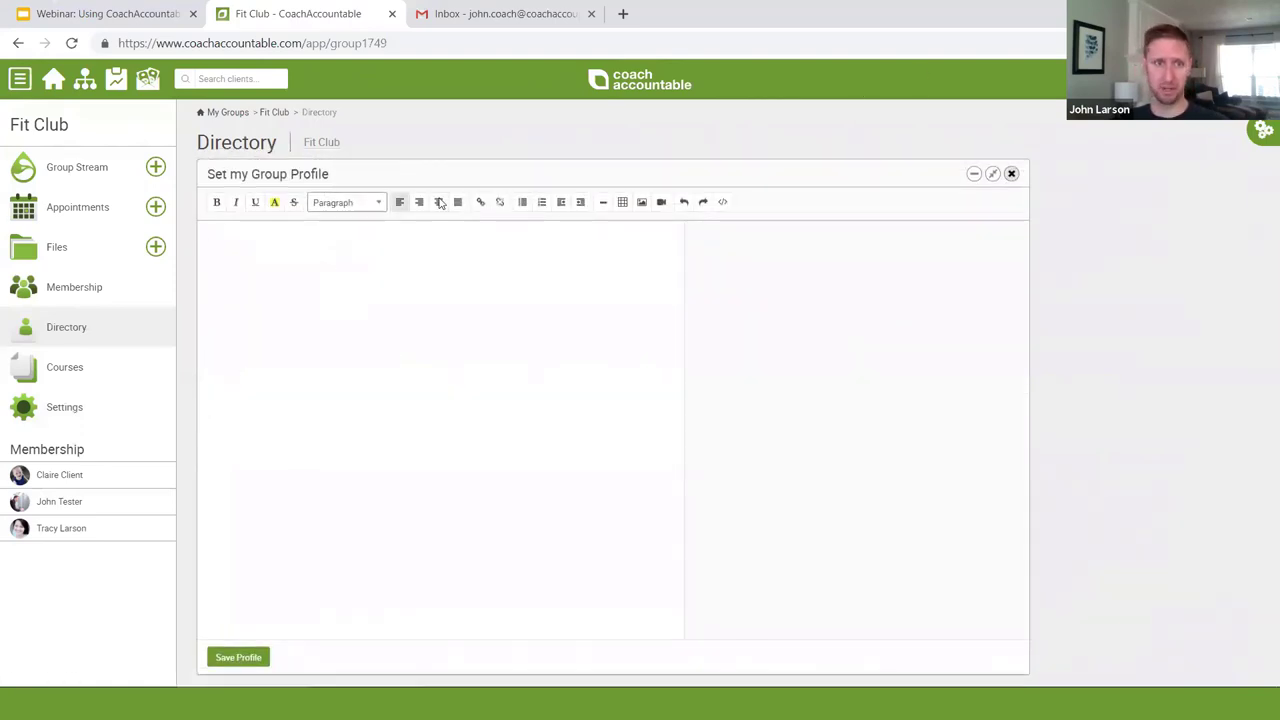
{"action": "left_click", "coordinate": [359, 179]}
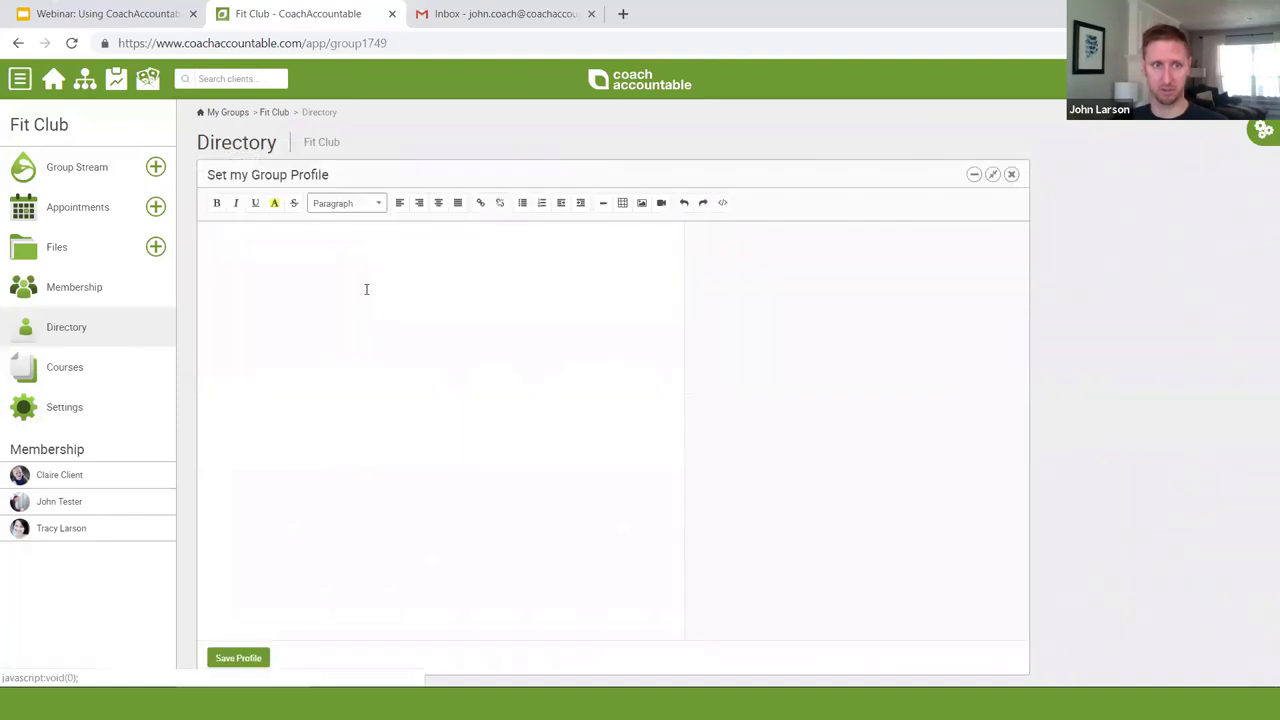
{"action": "type", "text": "I"}
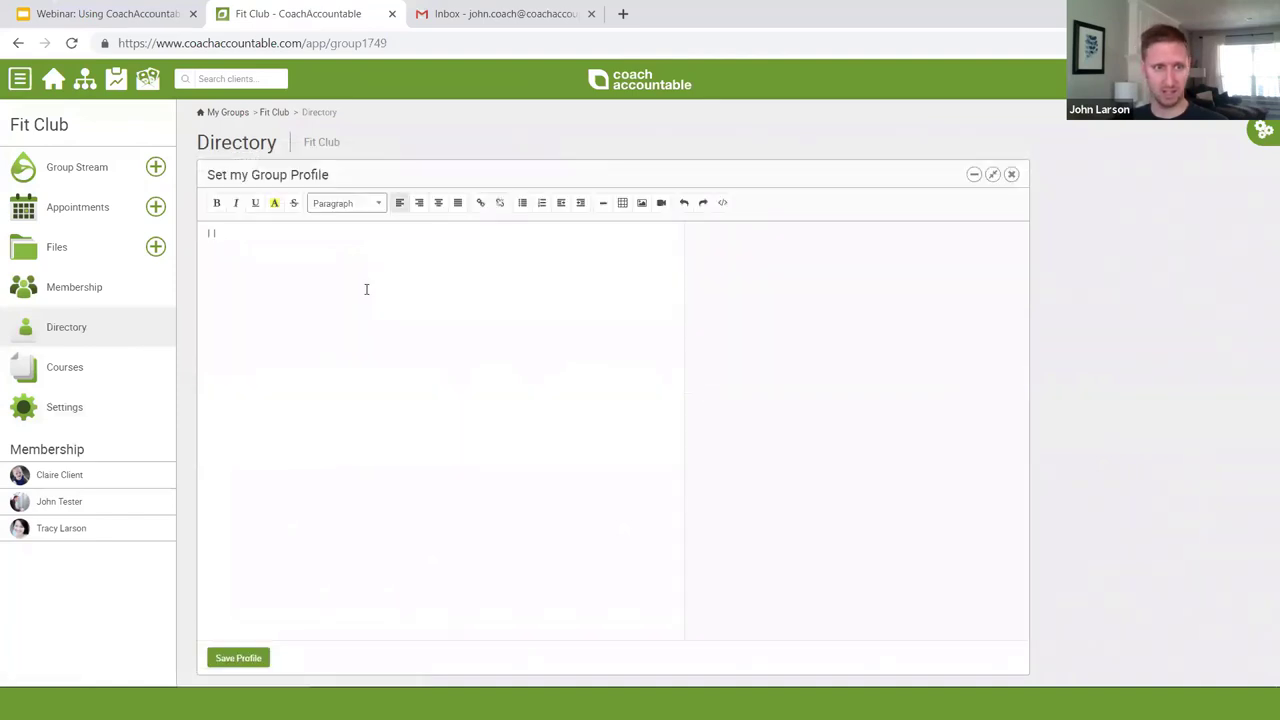
{"action": "type", "text": " like coffee!"}
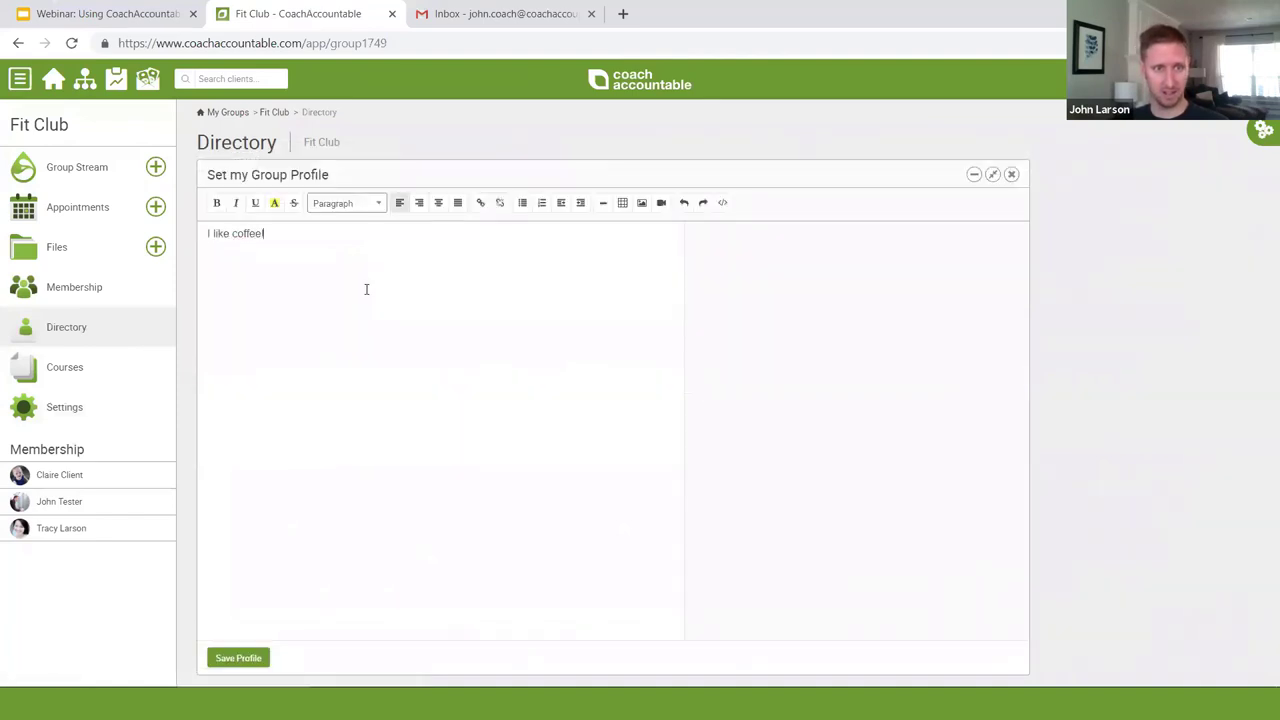
{"action": "key", "text": "Return"}
{"action": "type", "text": "And dogs!"}
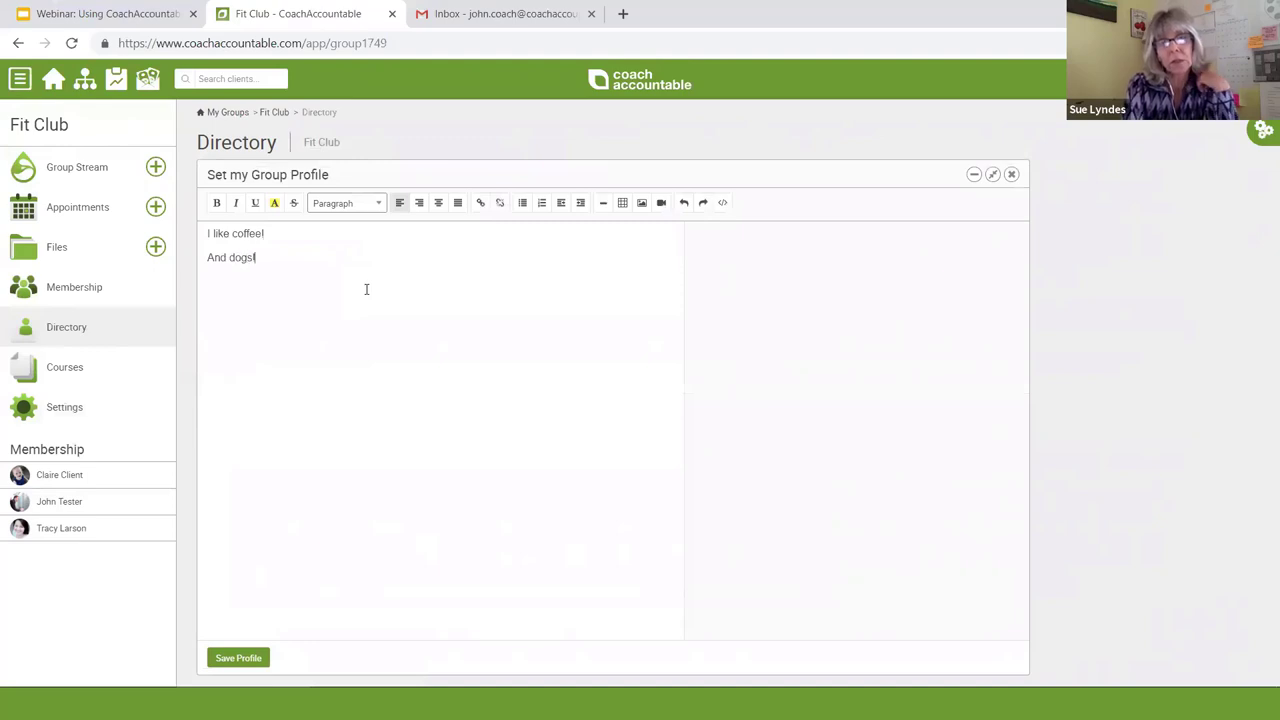
{"action": "type", "text": " Woof!"}
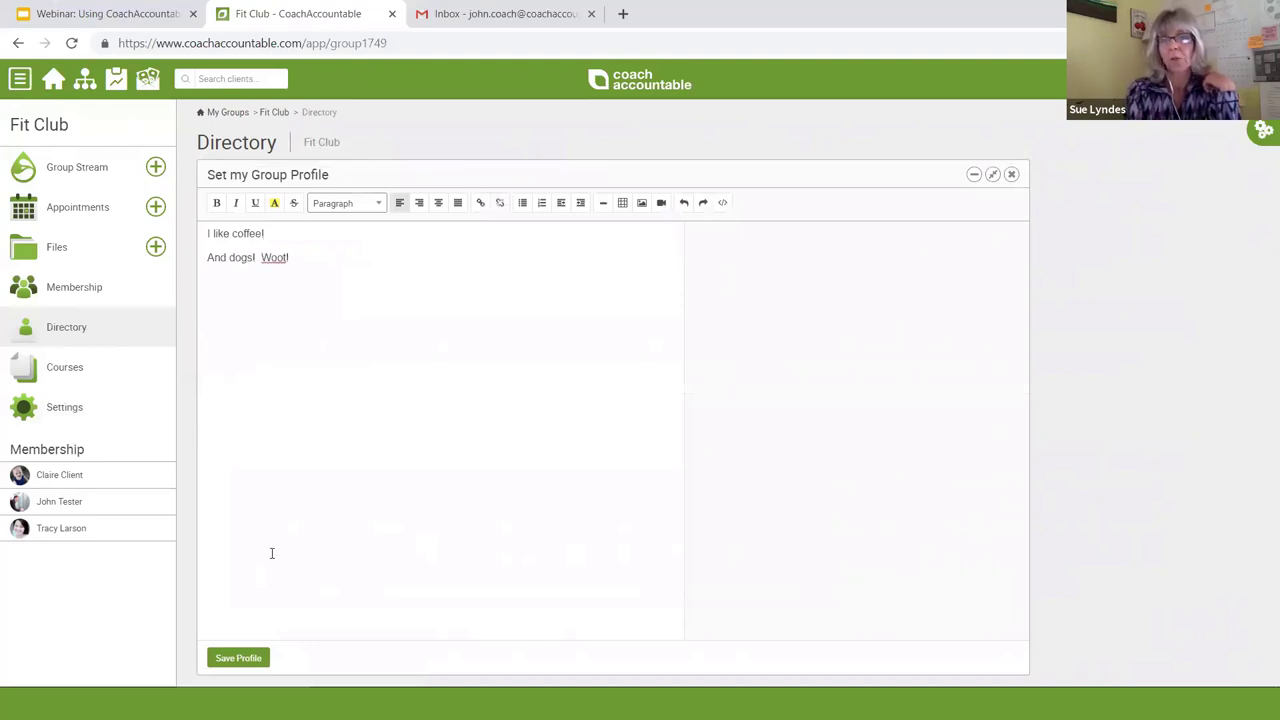
{"action": "left_click", "coordinate": [240, 662]}
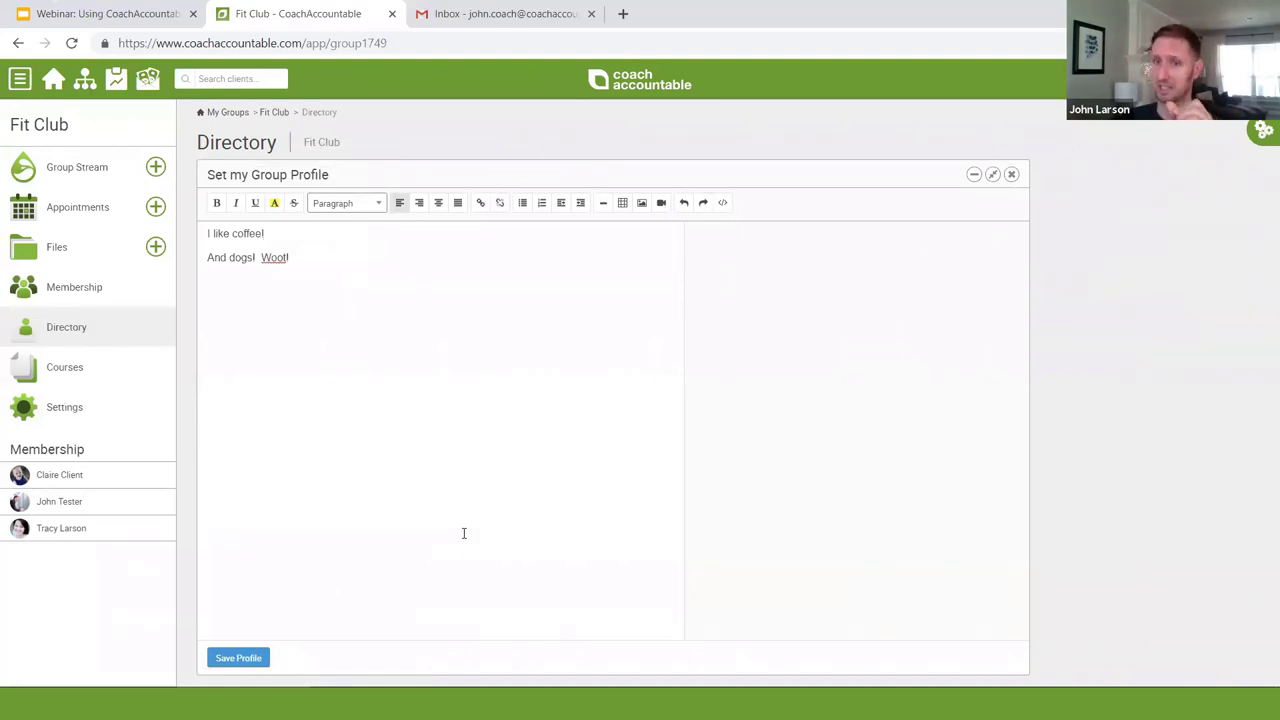
Step: Refresh the group directory and view the coach's profile details, individually and with all entries expanded
{"action": "left_click", "coordinate": [1012, 176]}
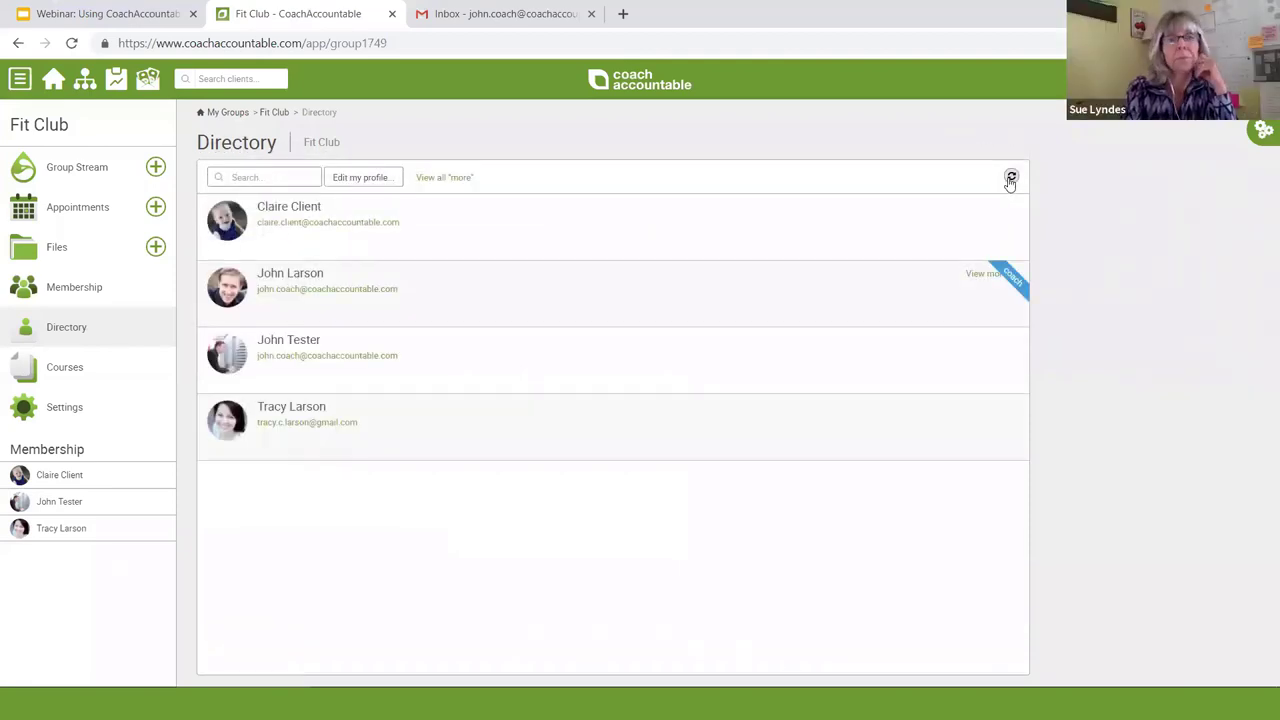
{"action": "left_click", "coordinate": [980, 276]}
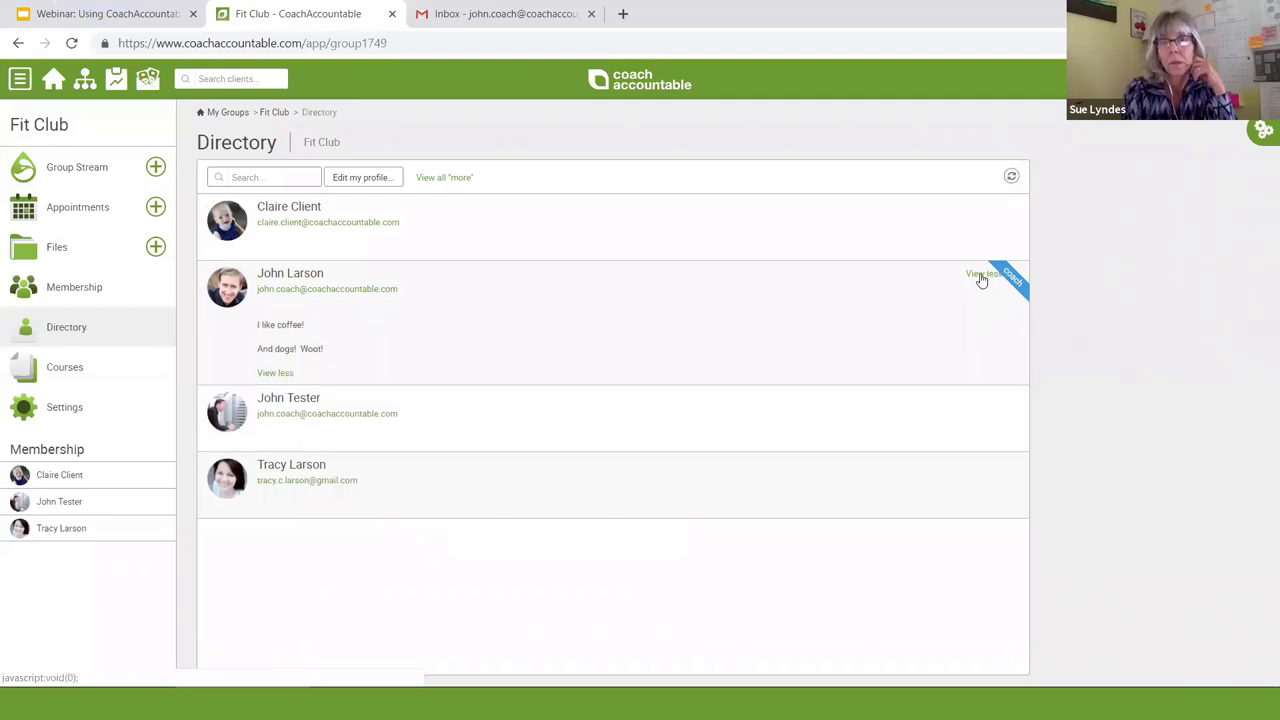
{"action": "left_click", "coordinate": [288, 378]}
{"action": "left_click", "coordinate": [424, 178]}
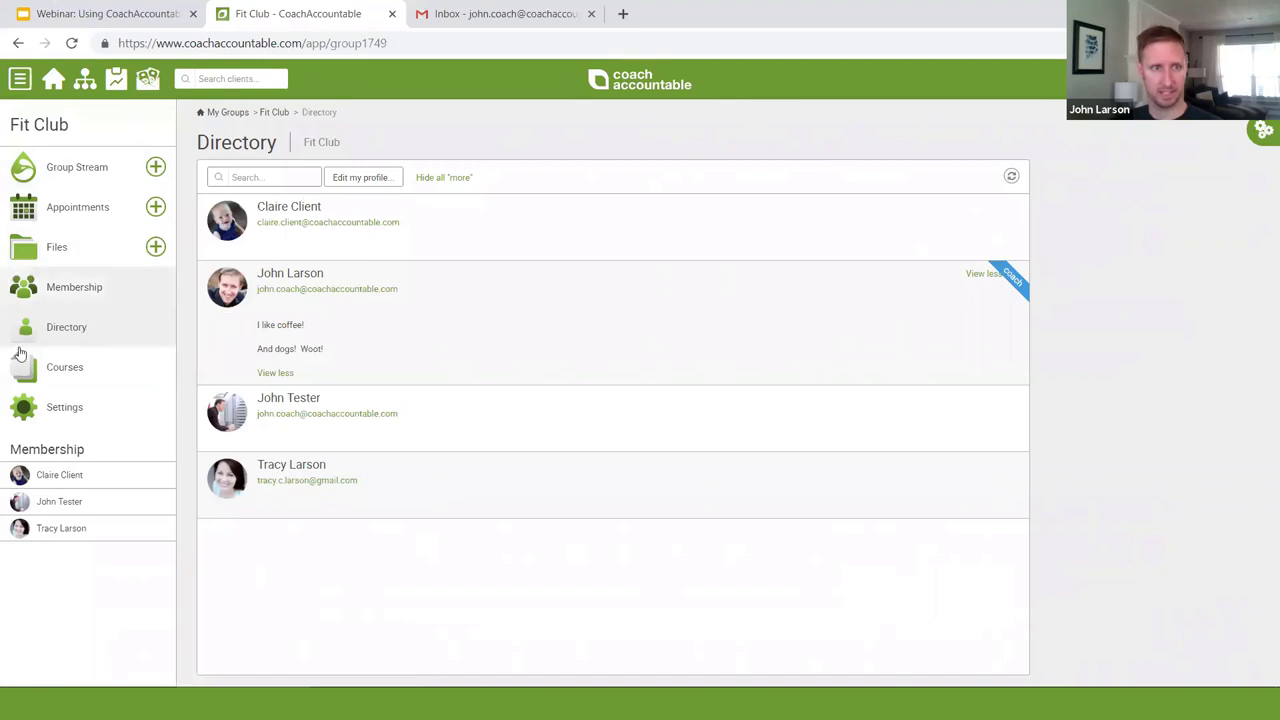
Step: Review the group's courses and its stream, checking the webinar slides in between
{"action": "left_click", "coordinate": [92, 367]}
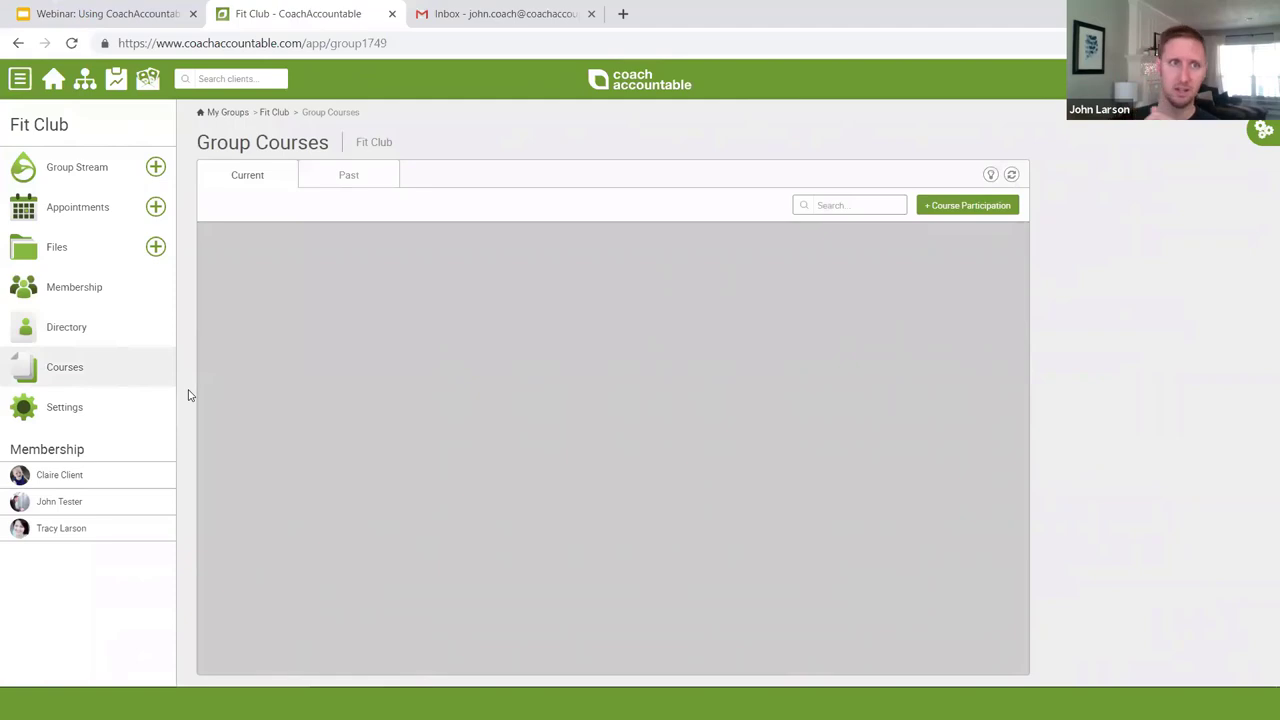
{"action": "left_click", "coordinate": [100, 14]}
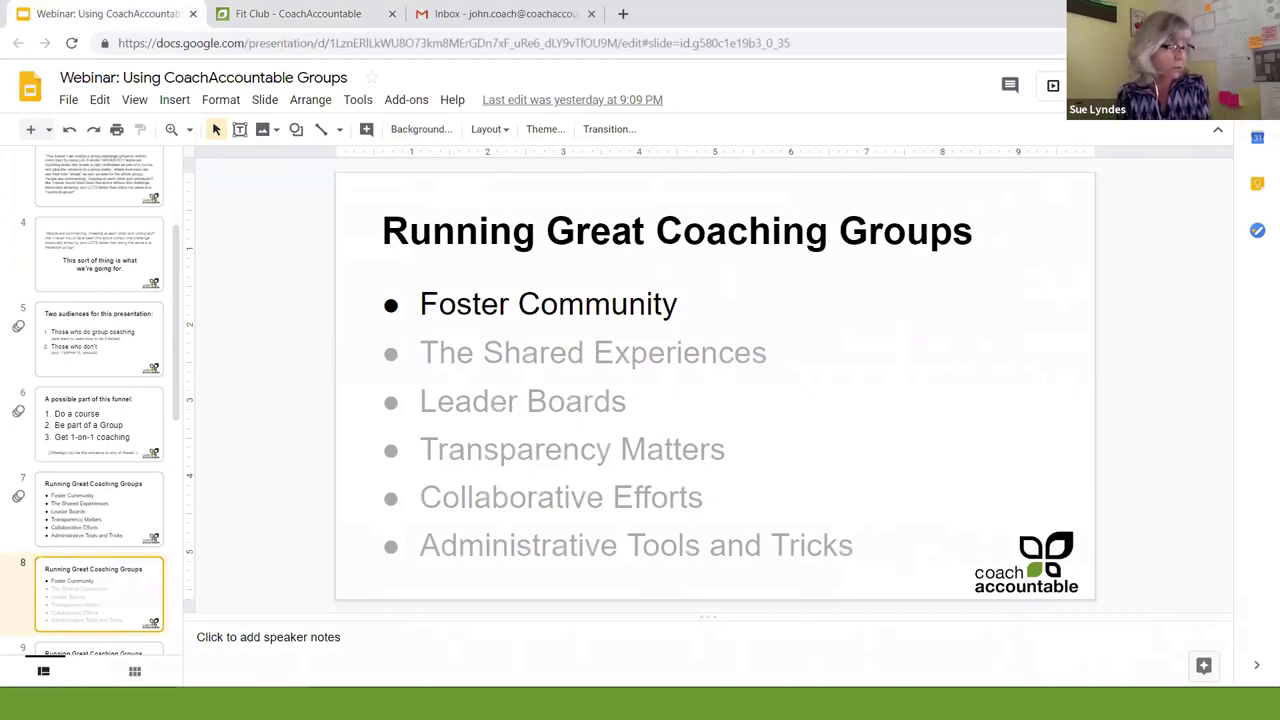
{"action": "left_click", "coordinate": [269, 14]}
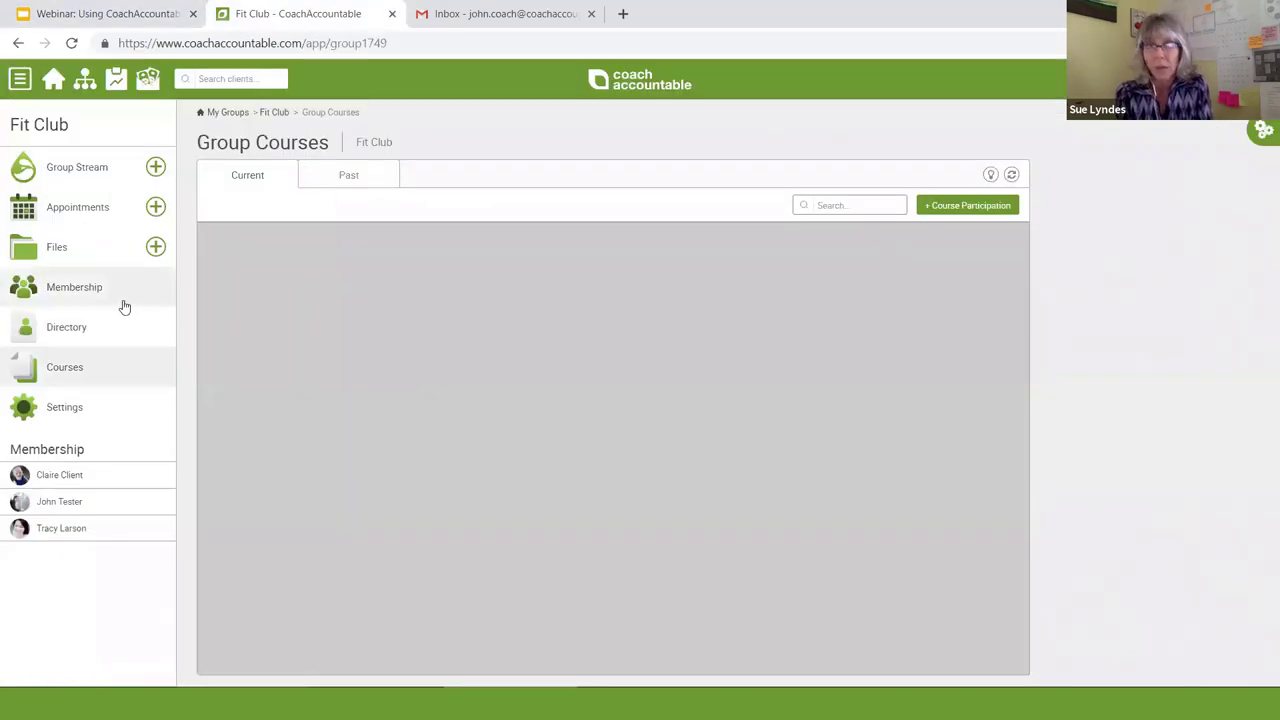
{"action": "left_click", "coordinate": [94, 170]}
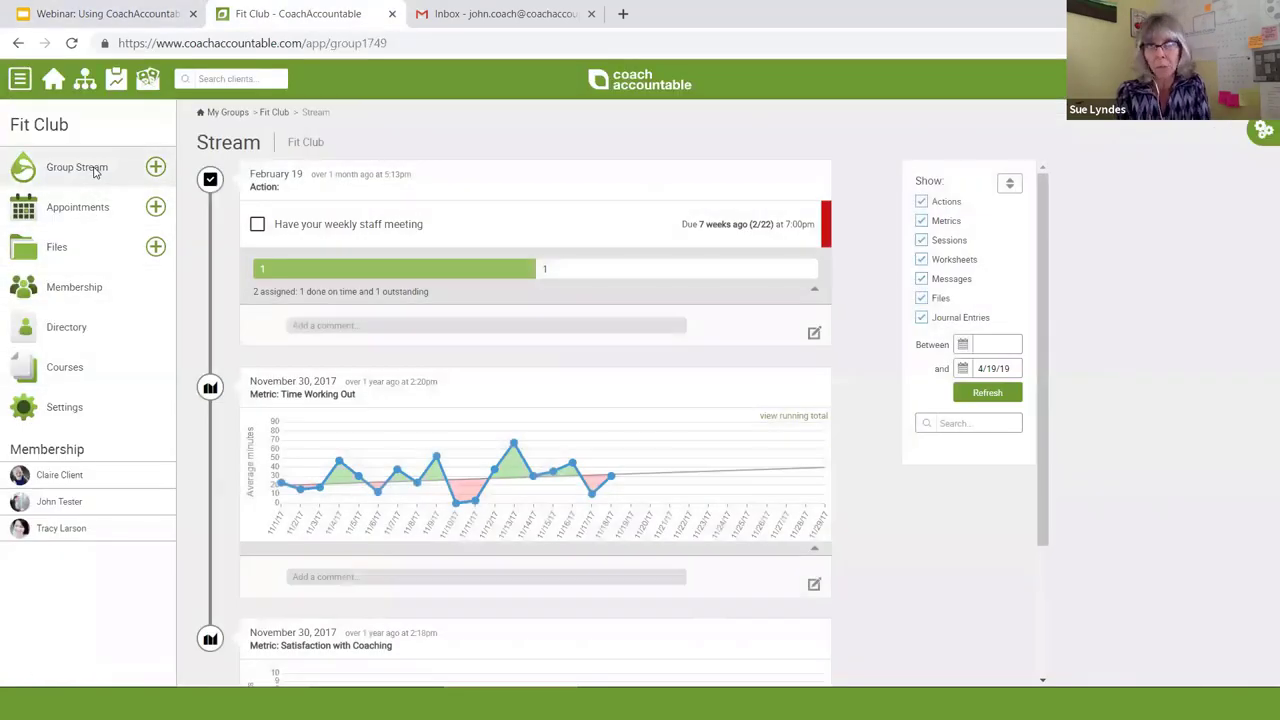
Step: Switch to the client's Firefox session and log back in with the account password, without saving it in the browser
{"action": "left_click", "coordinate": [423, 26]}
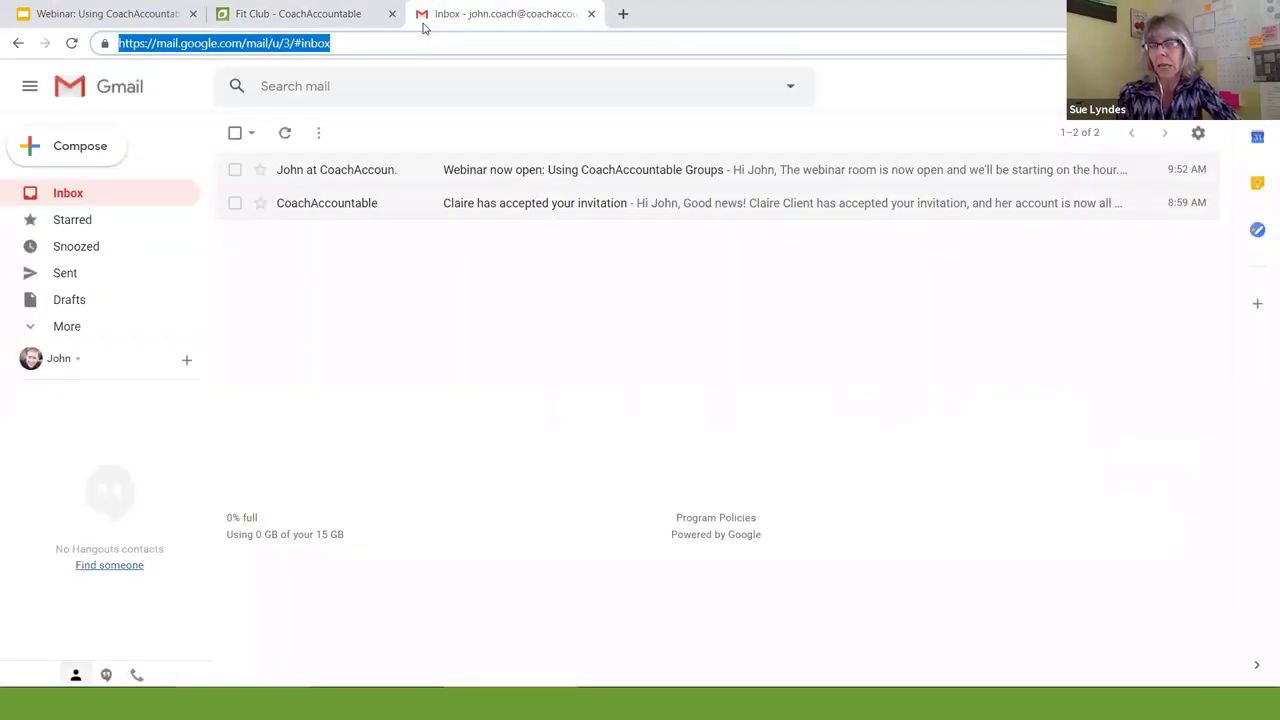
{"action": "key", "text": "ctrl+shift+Tab"}
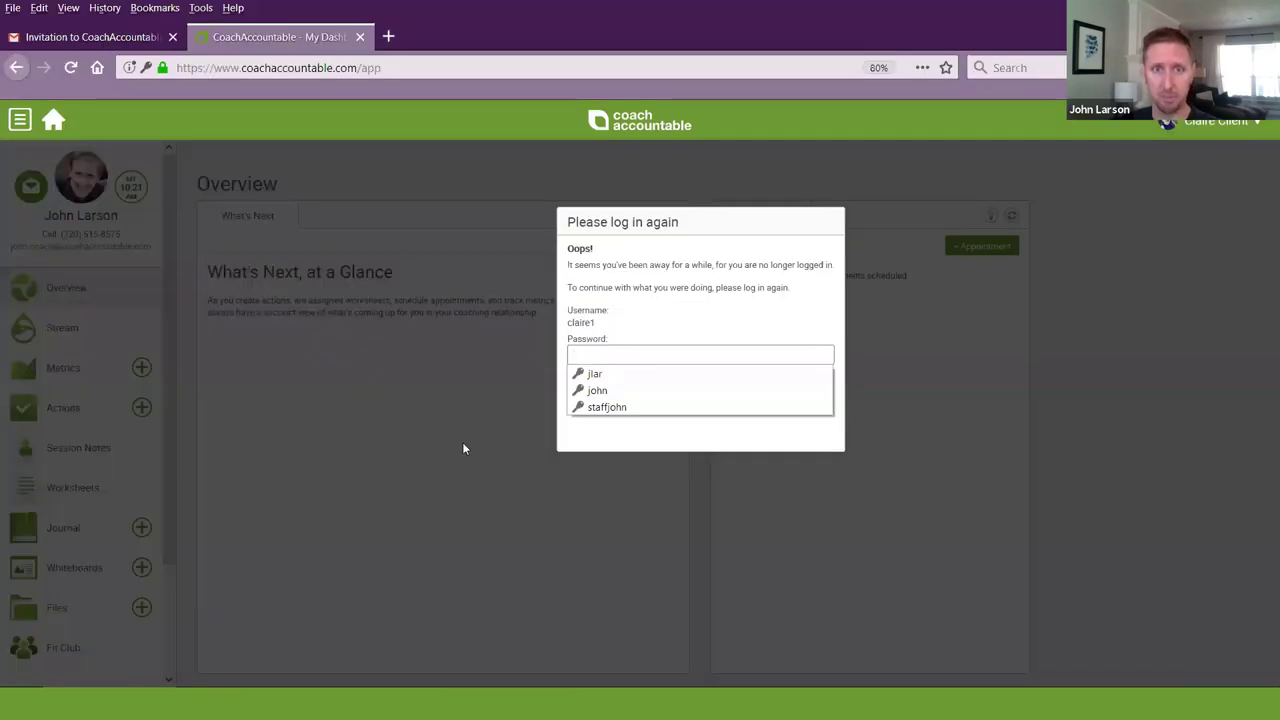
{"action": "type", "text": "••••••"}
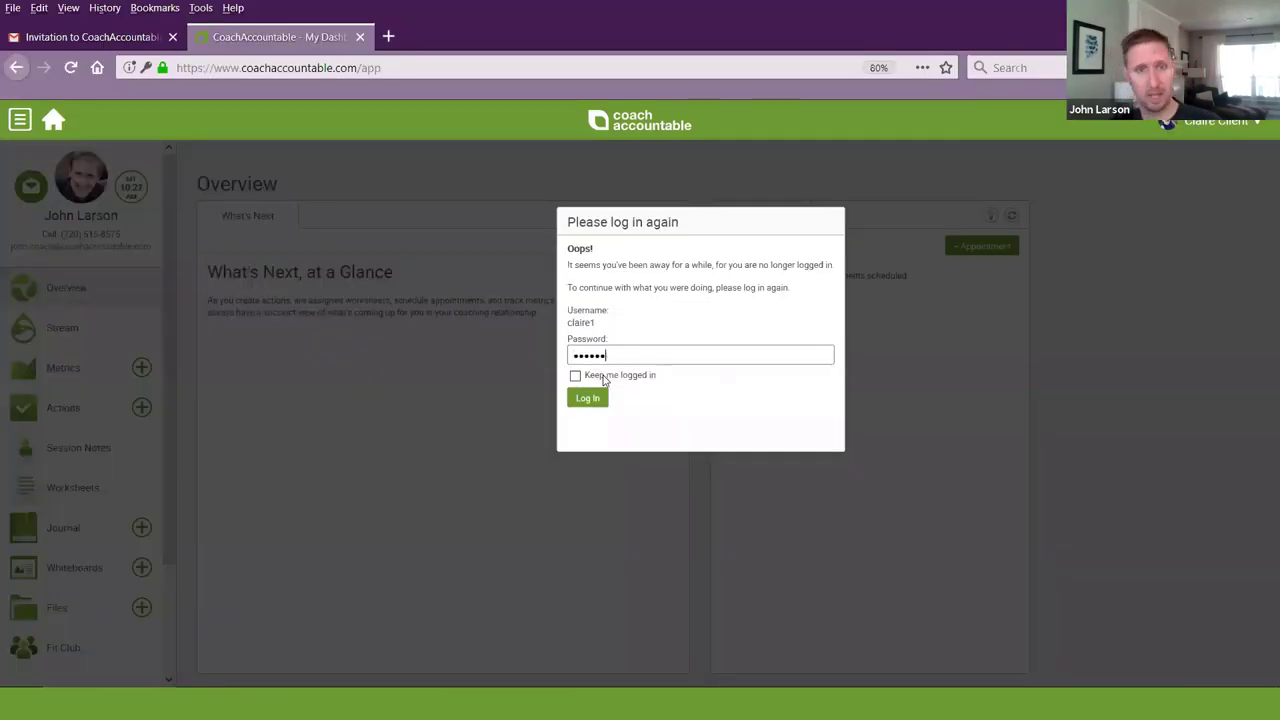
{"action": "key", "text": "Return"}
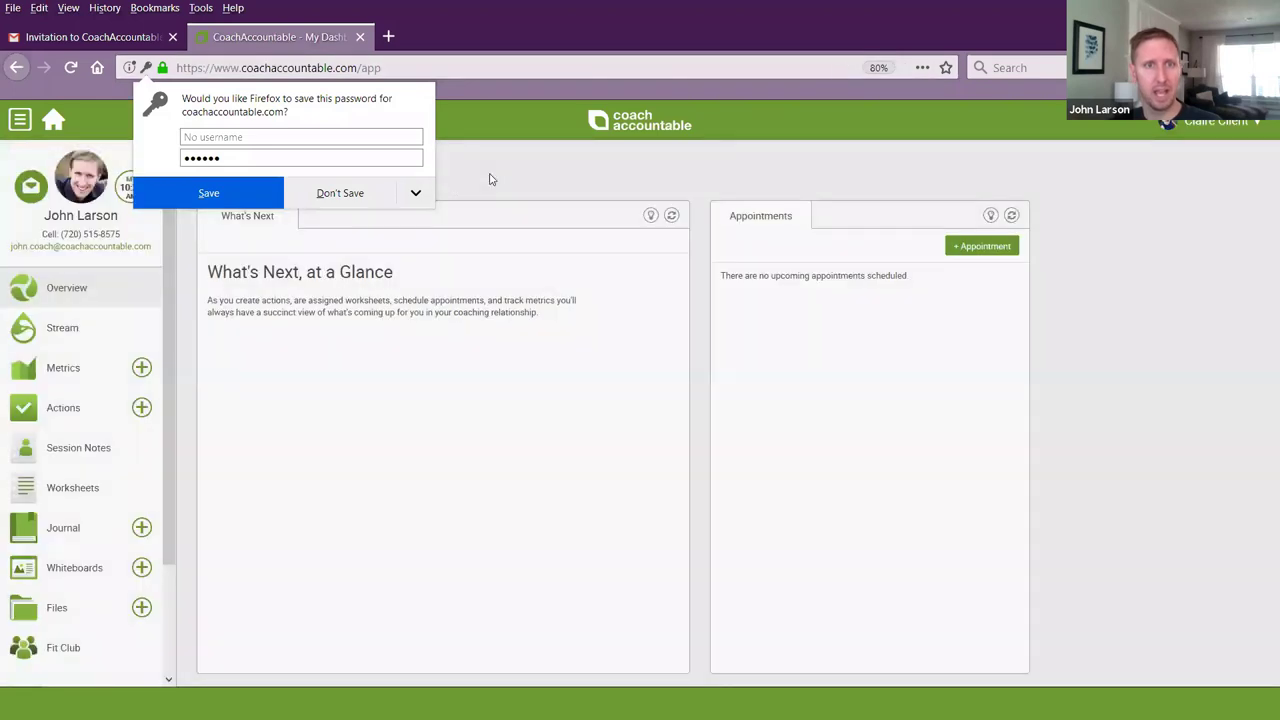
{"action": "left_click", "coordinate": [490, 178]}
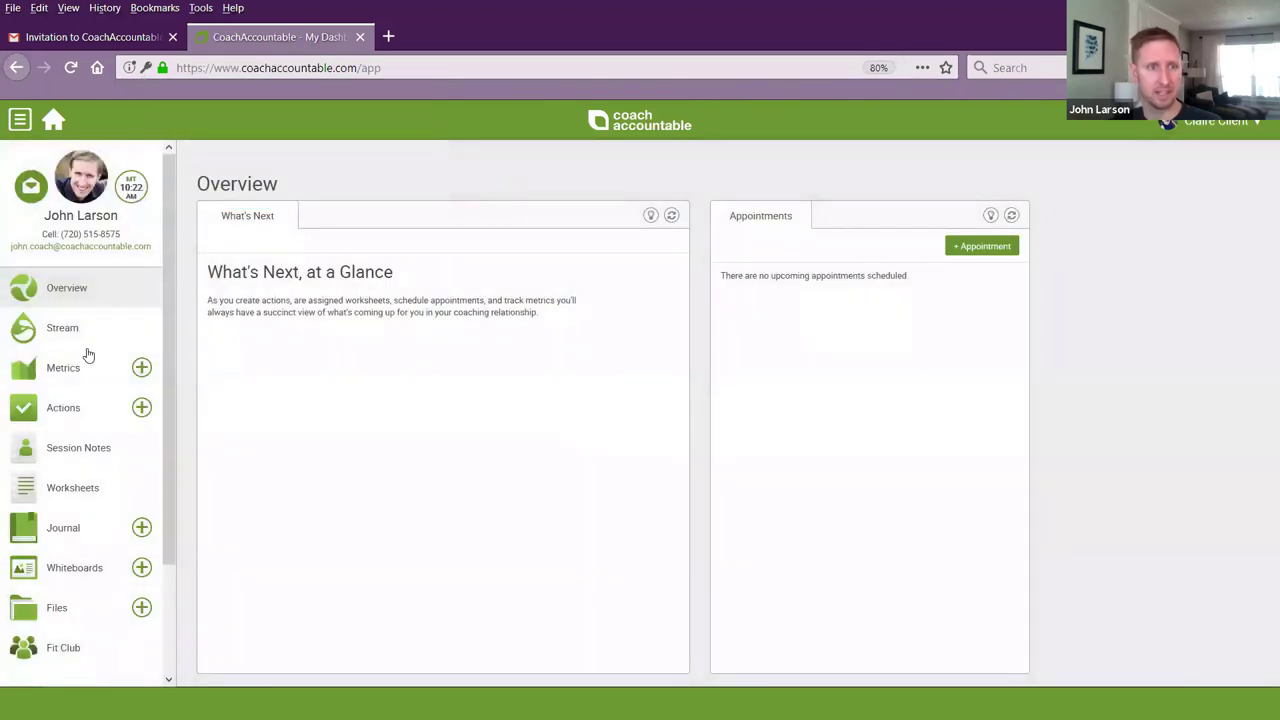
Step: Post a message to the Fit Club group as the client with subject "I like dogs!" and text "Who's with me?!?"
{"action": "left_click", "coordinate": [37, 640]}
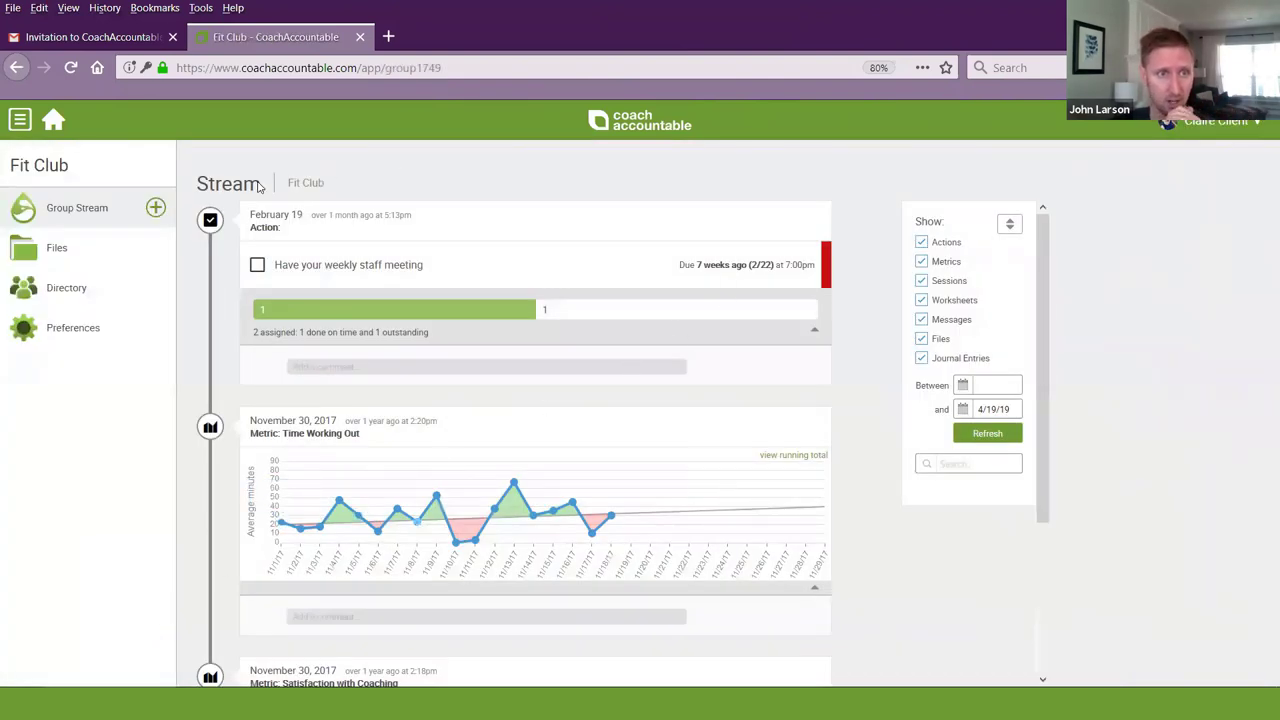
{"action": "left_click", "coordinate": [155, 207]}
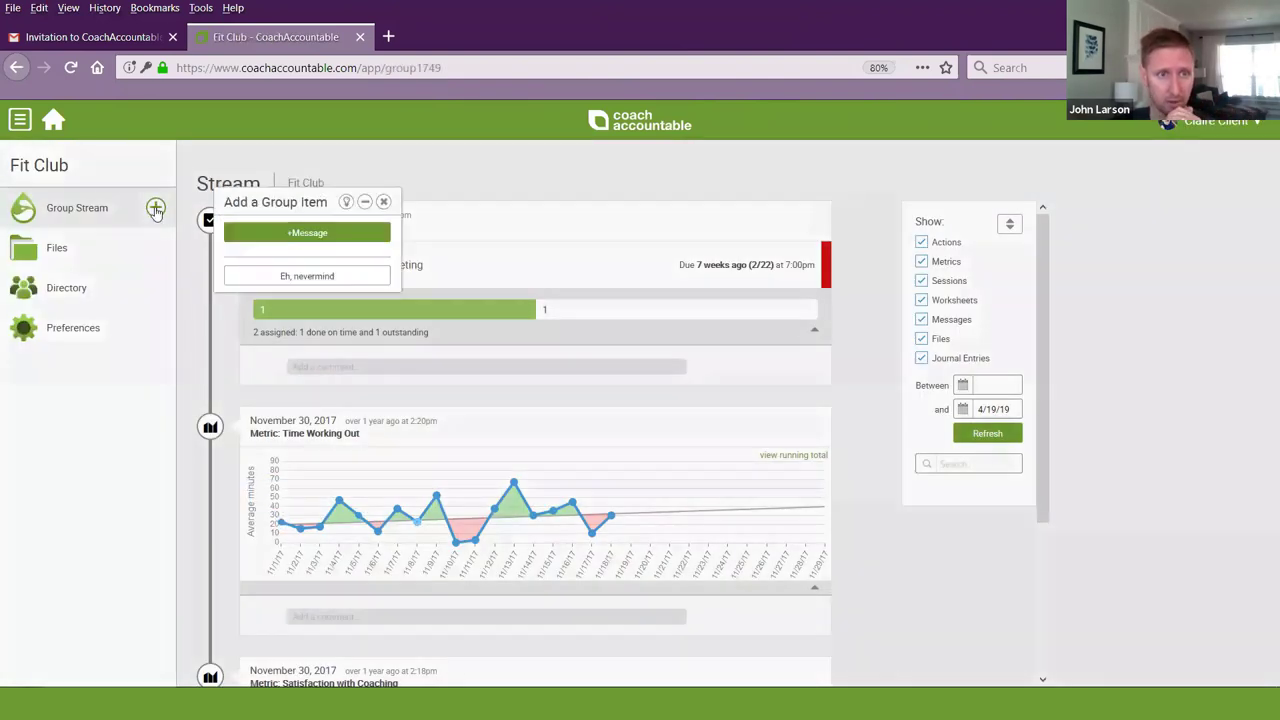
{"action": "left_click", "coordinate": [287, 236]}
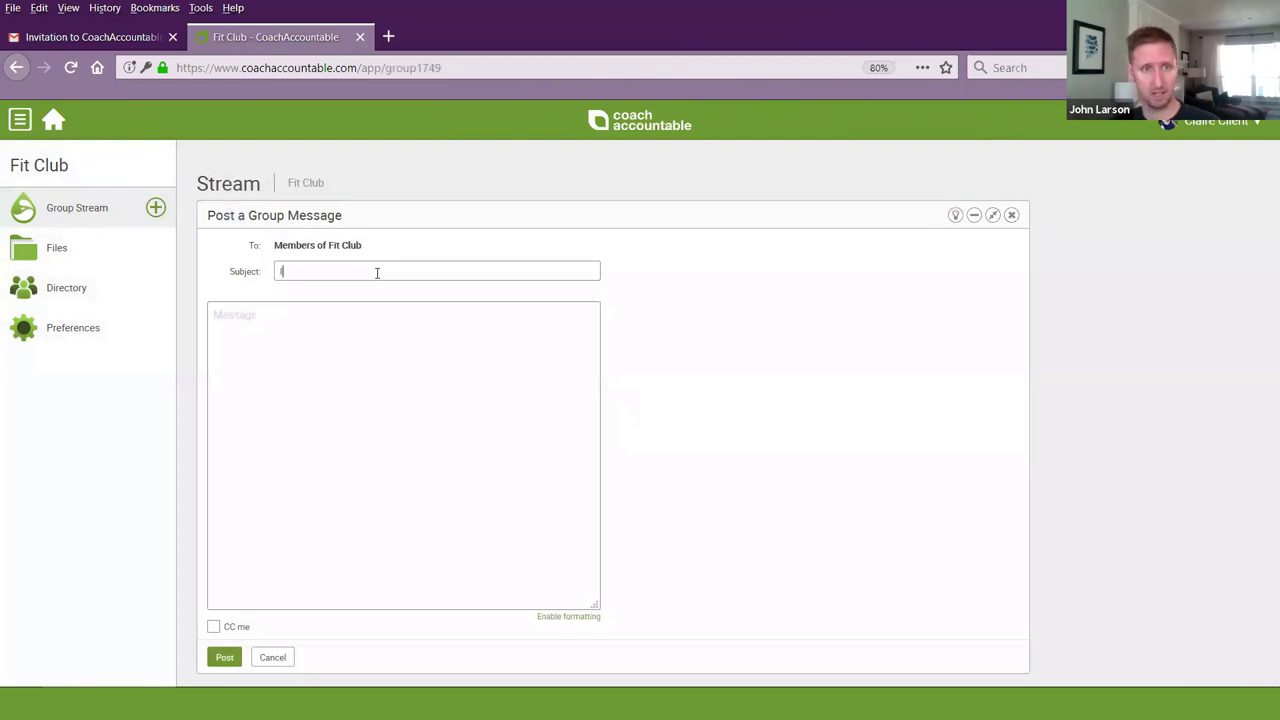
{"action": "type", "text": "I like dogs!"}
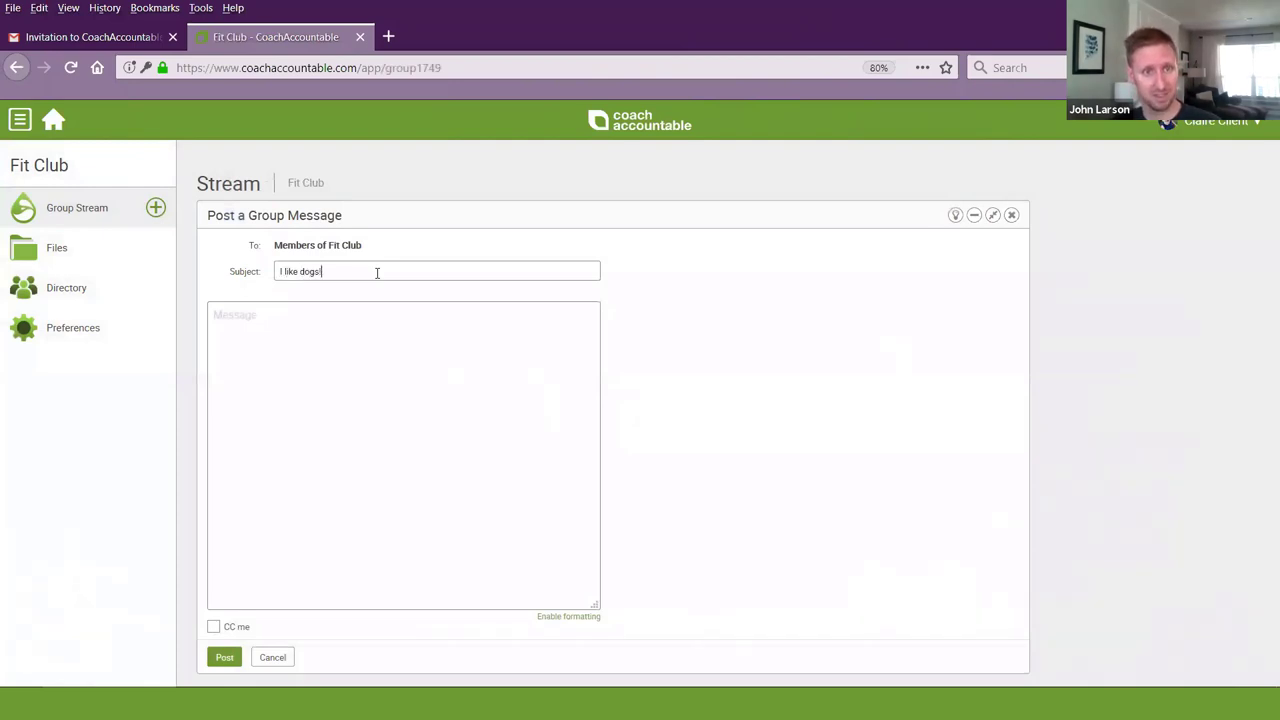
{"action": "key", "text": "Tab"}
{"action": "type", "text": "Who's wit"}
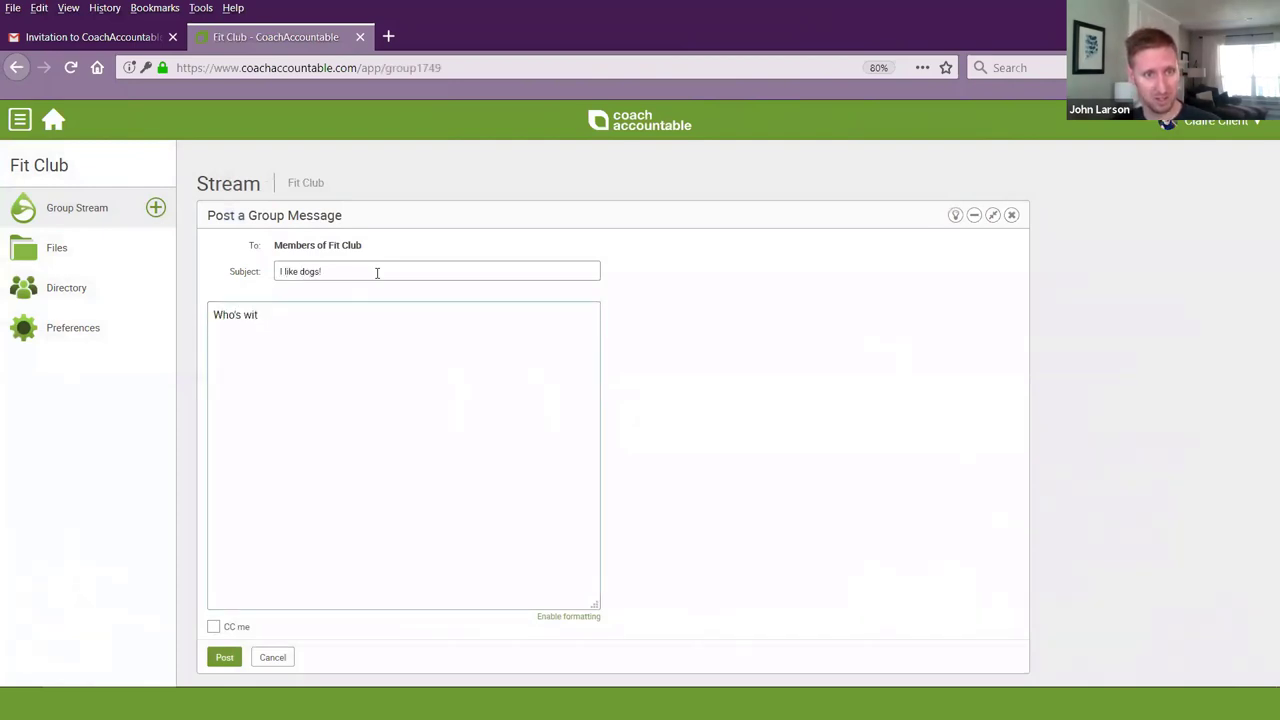
{"action": "type", "text": "h me?!?"}
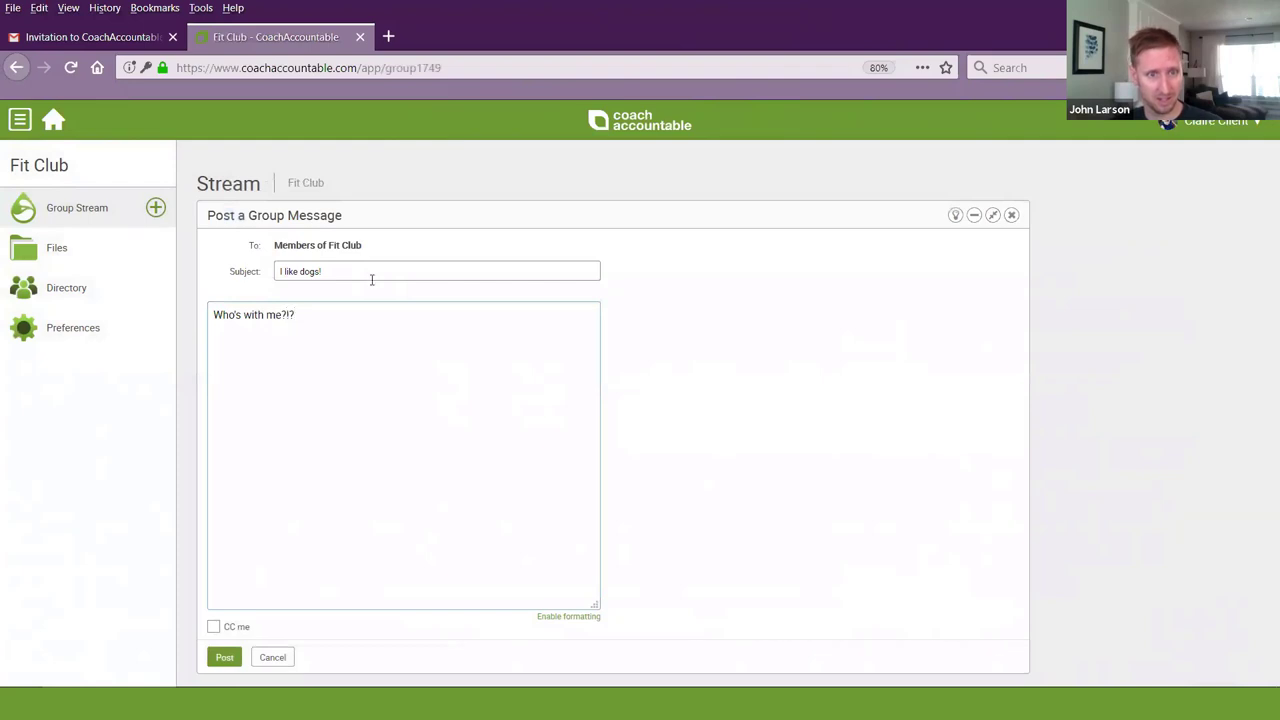
{"action": "left_click", "coordinate": [219, 658]}
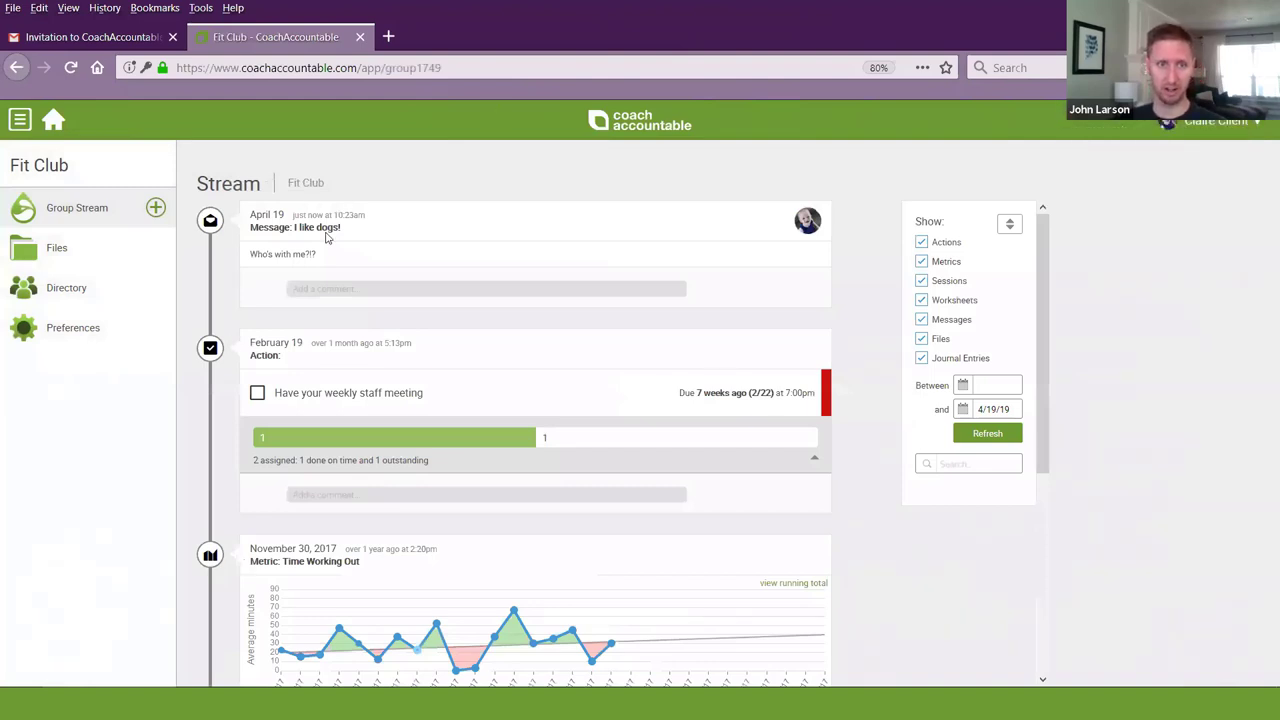
Step: Comment "Oh yeah, forgot to mention which kind... Yorkshire Terriers for the win!" on the "I like dogs!" message as the client
{"action": "left_click", "coordinate": [333, 289]}
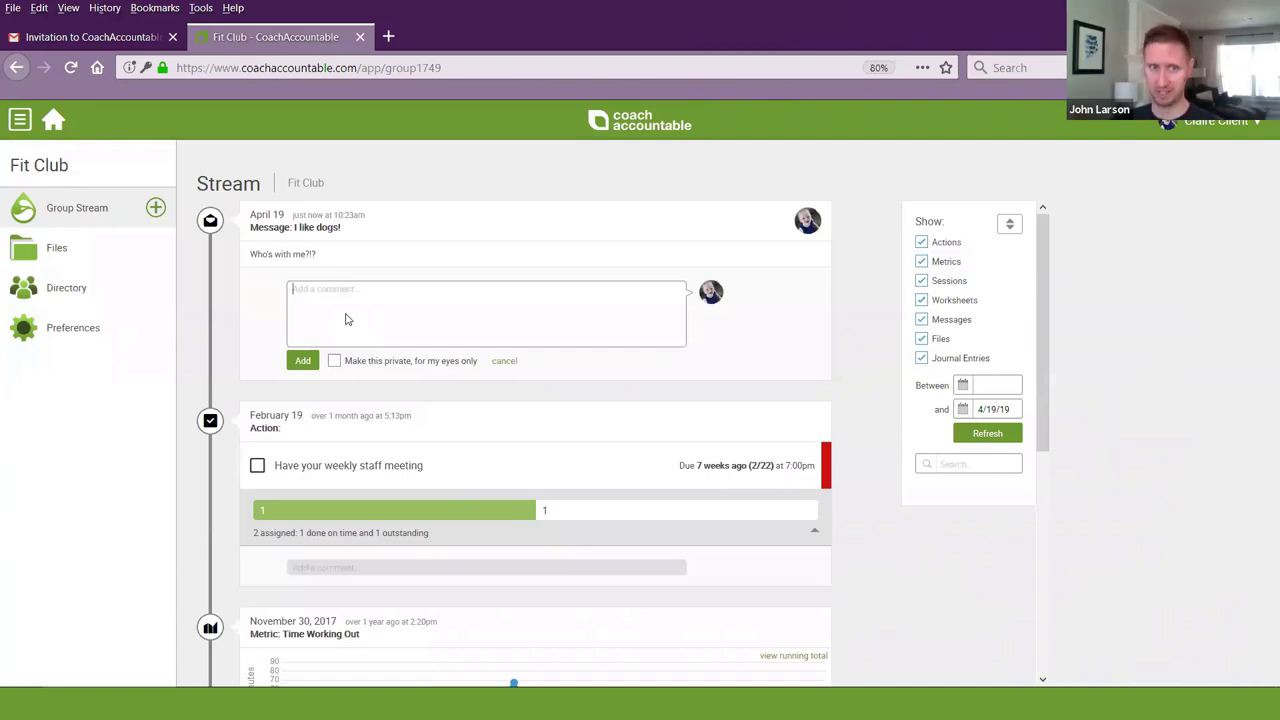
{"action": "type", "text": "Oh eyea"}
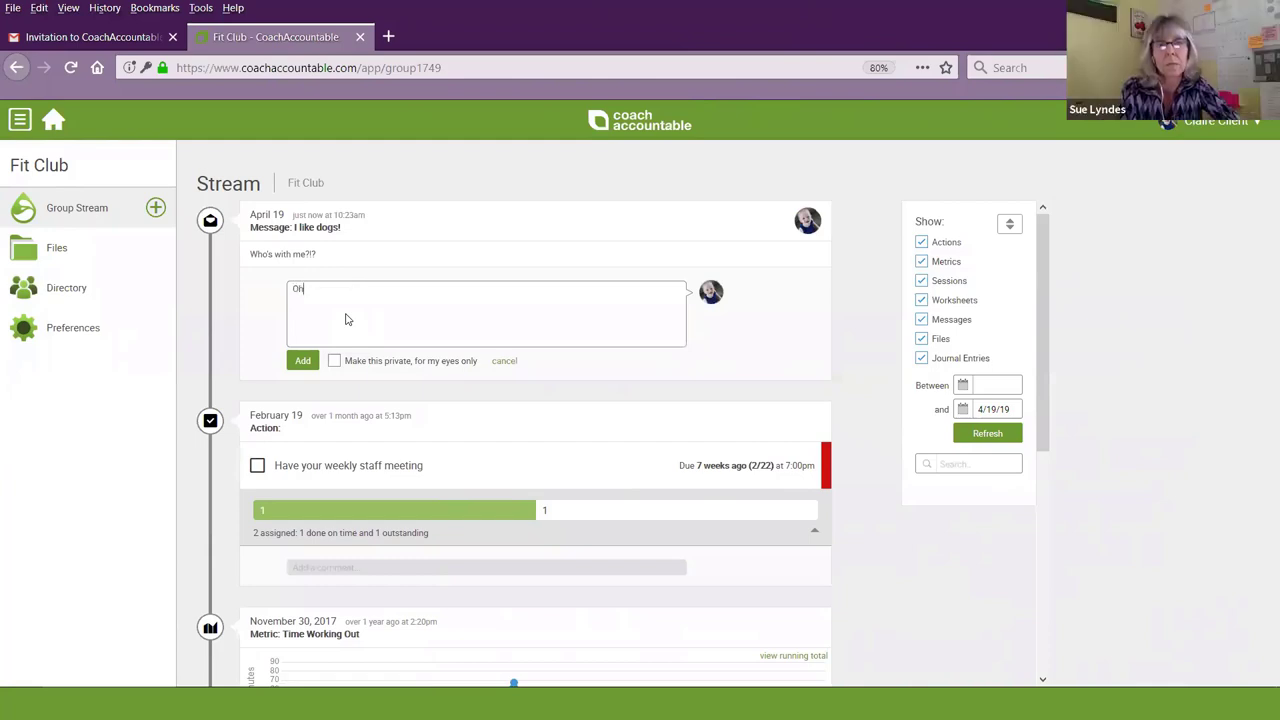
{"action": "key", "text": "BackSpace"}
{"action": "key", "text": "BackSpace"}
{"action": "key", "text": "BackSpace"}
{"action": "key", "text": "BackSpace"}
{"action": "type", "text": "yeah, fo"}
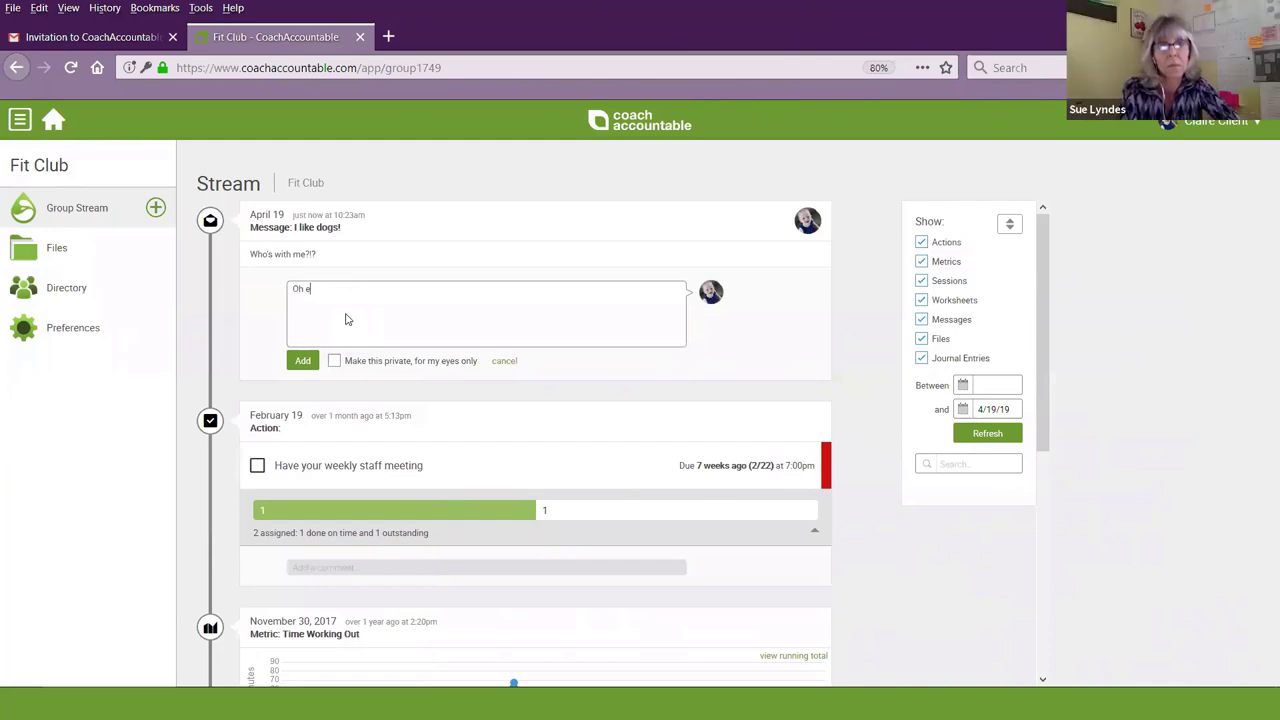
{"action": "type", "text": "rgot to men"}
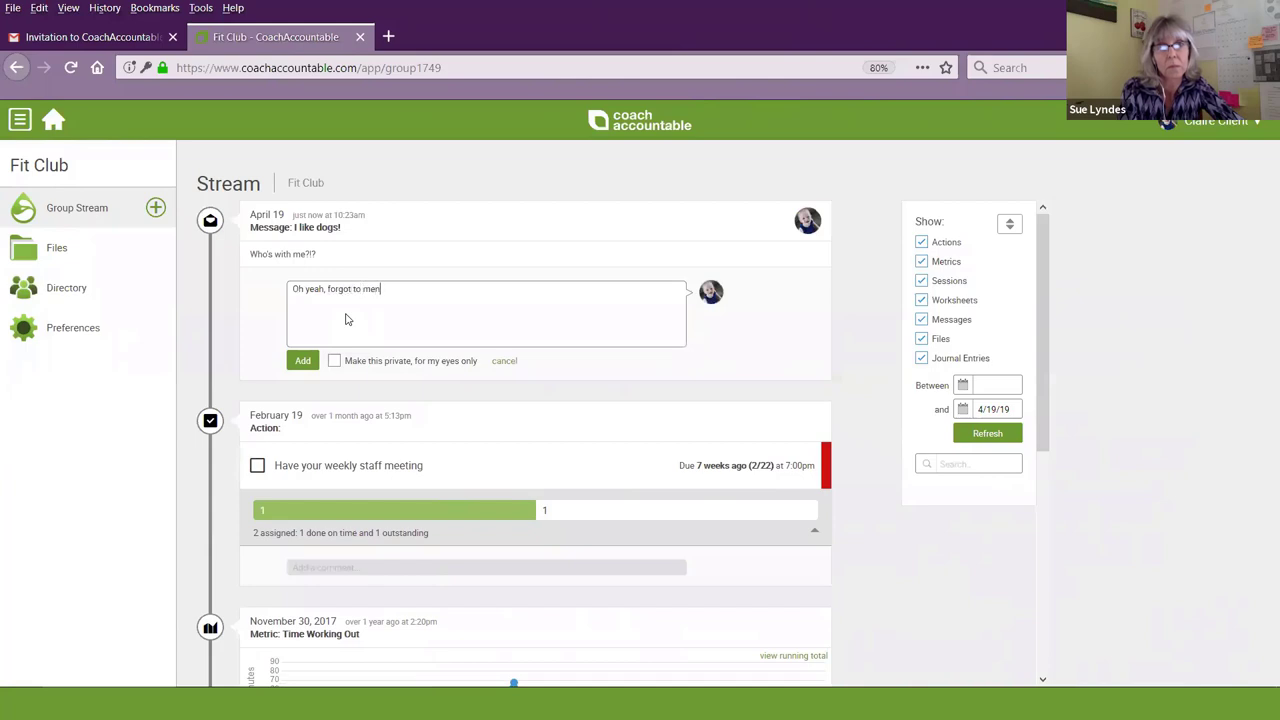
{"action": "type", "text": "tion which kind... Yorkshire Terriers fo"}
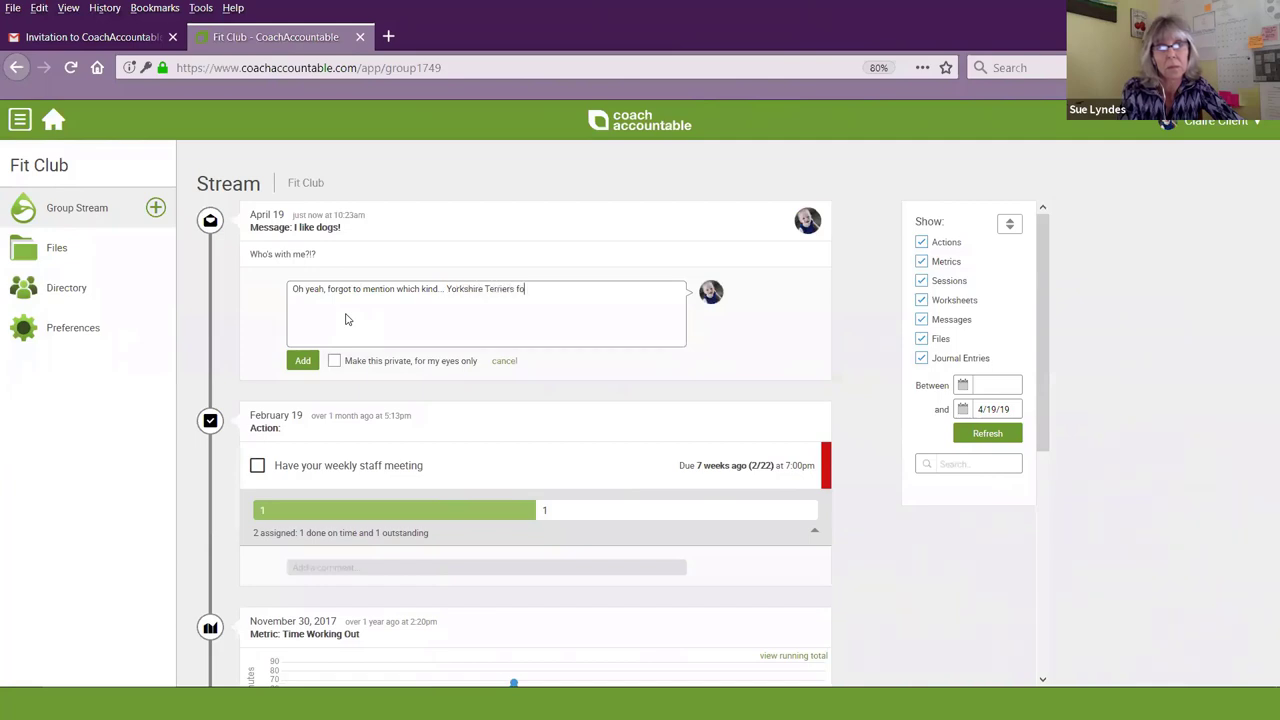
{"action": "type", "text": "r the win!"}
{"action": "key", "text": "Return"}
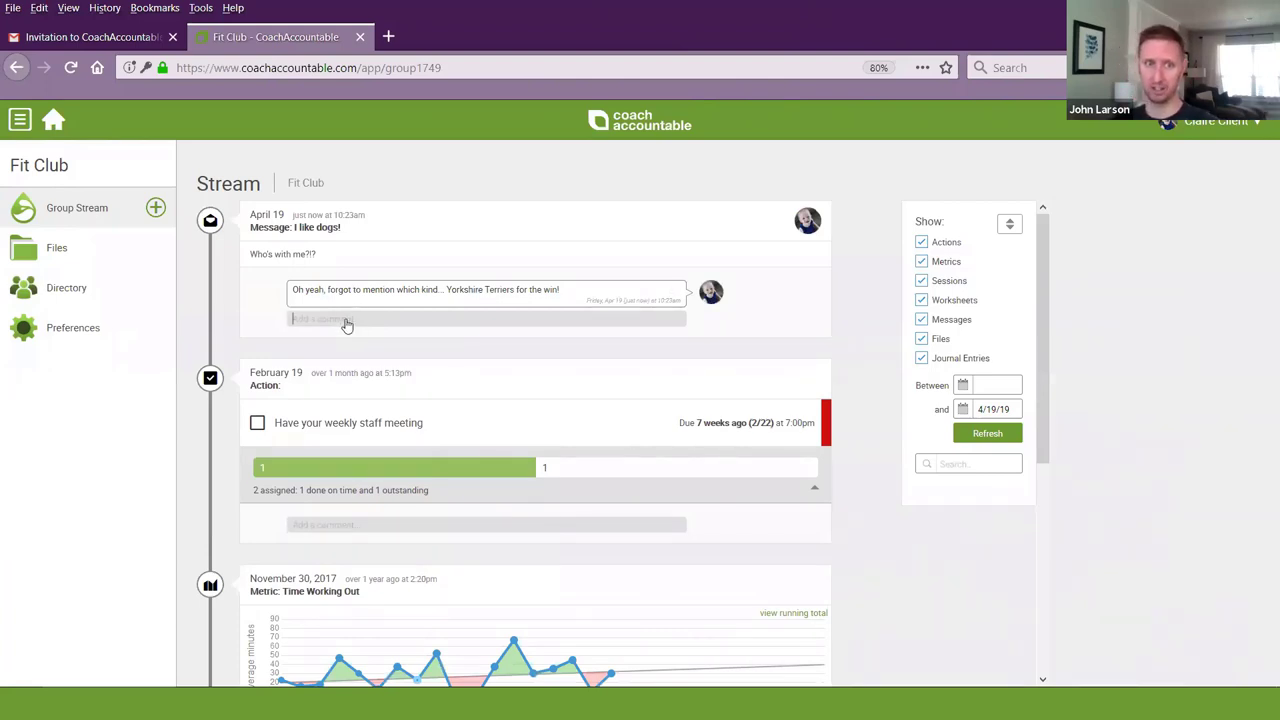
{"action": "left_click", "coordinate": [345, 322]}
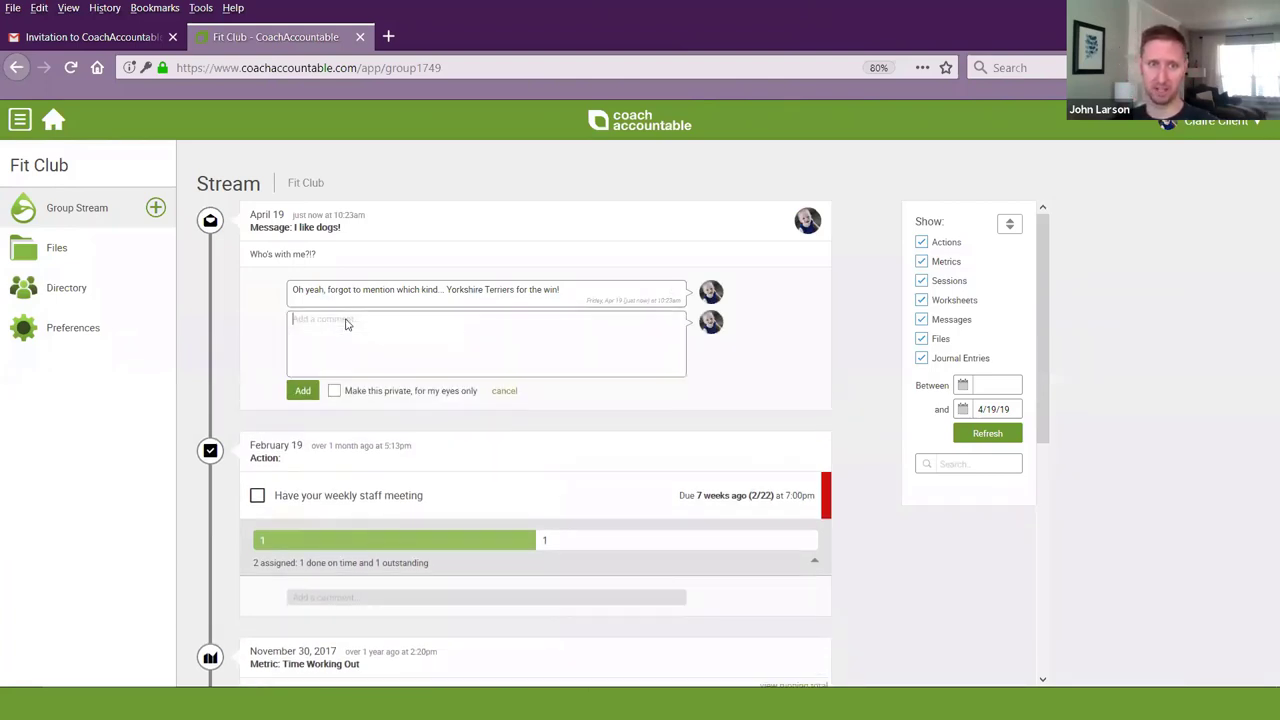
{"action": "left_click", "coordinate": [503, 391]}
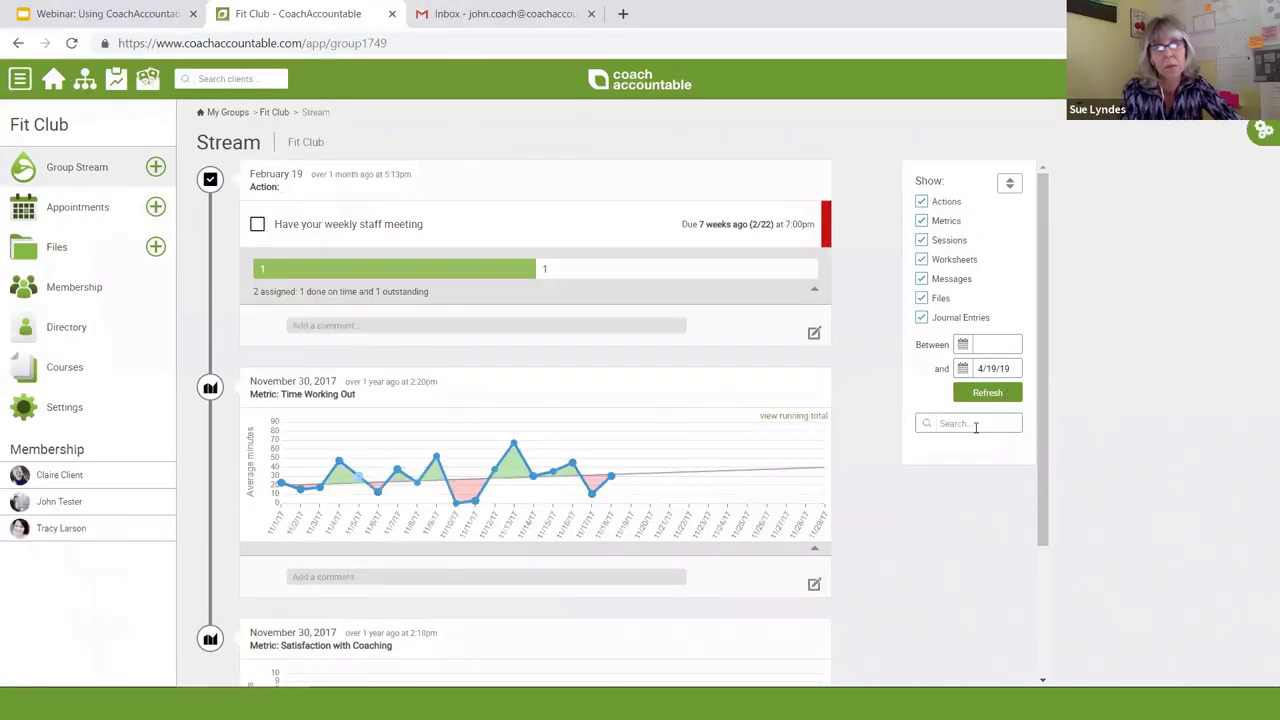
Step: In the coach's Chrome session, refresh the group stream and reply "Schnouzers for me." to the "I like dogs!" message
{"action": "left_click", "coordinate": [981, 400]}
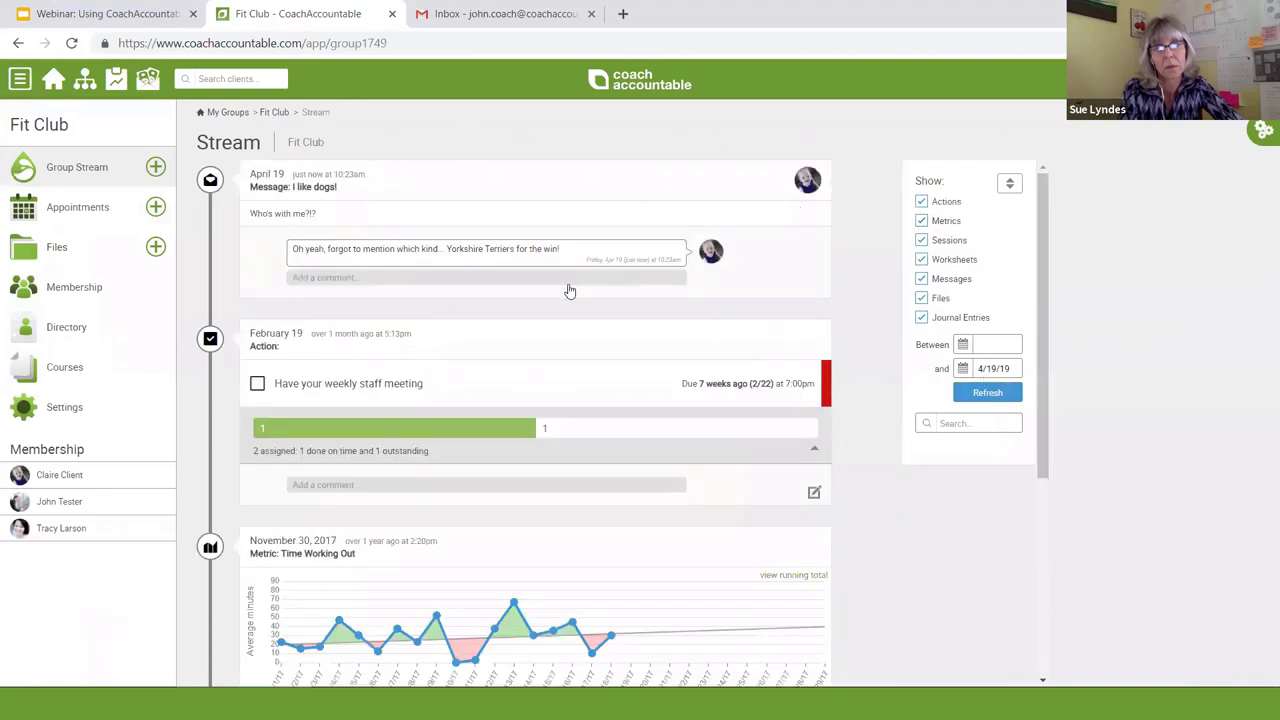
{"action": "left_click", "coordinate": [568, 280]}
{"action": "type", "text": "Sn"}
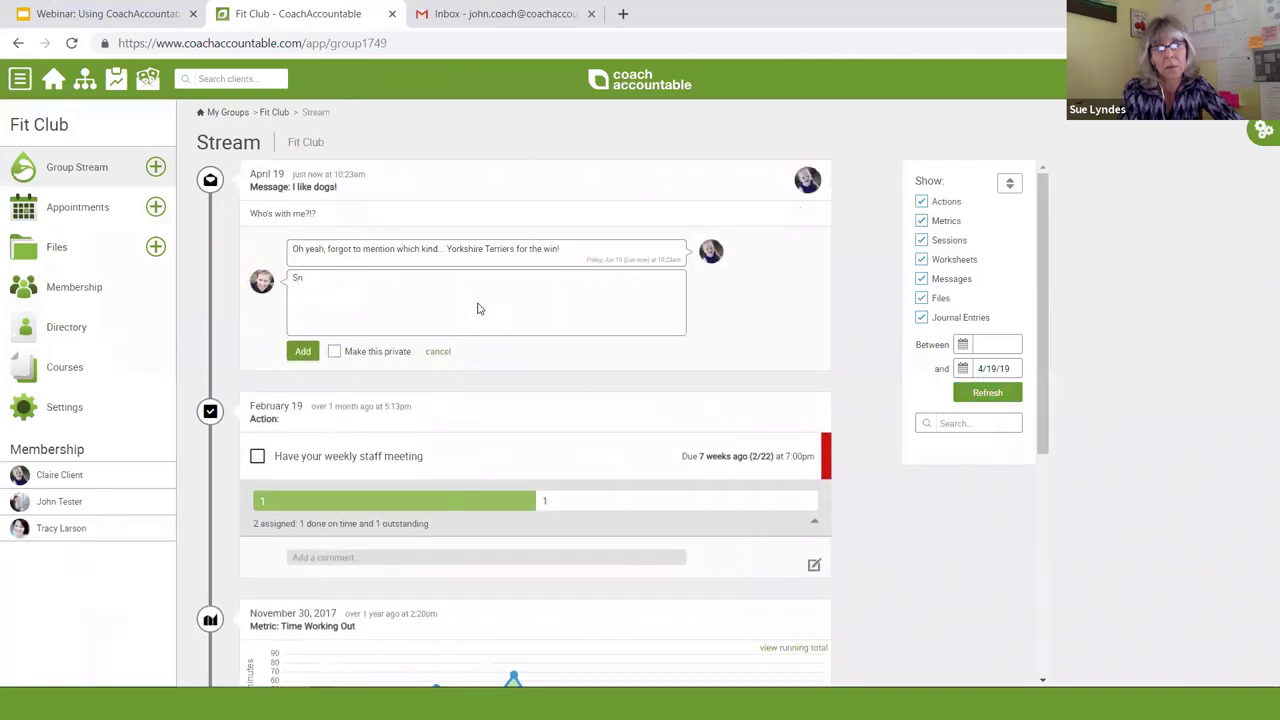
{"action": "key", "text": "BackSpace"}
{"action": "type", "text": "chnouzers for"}
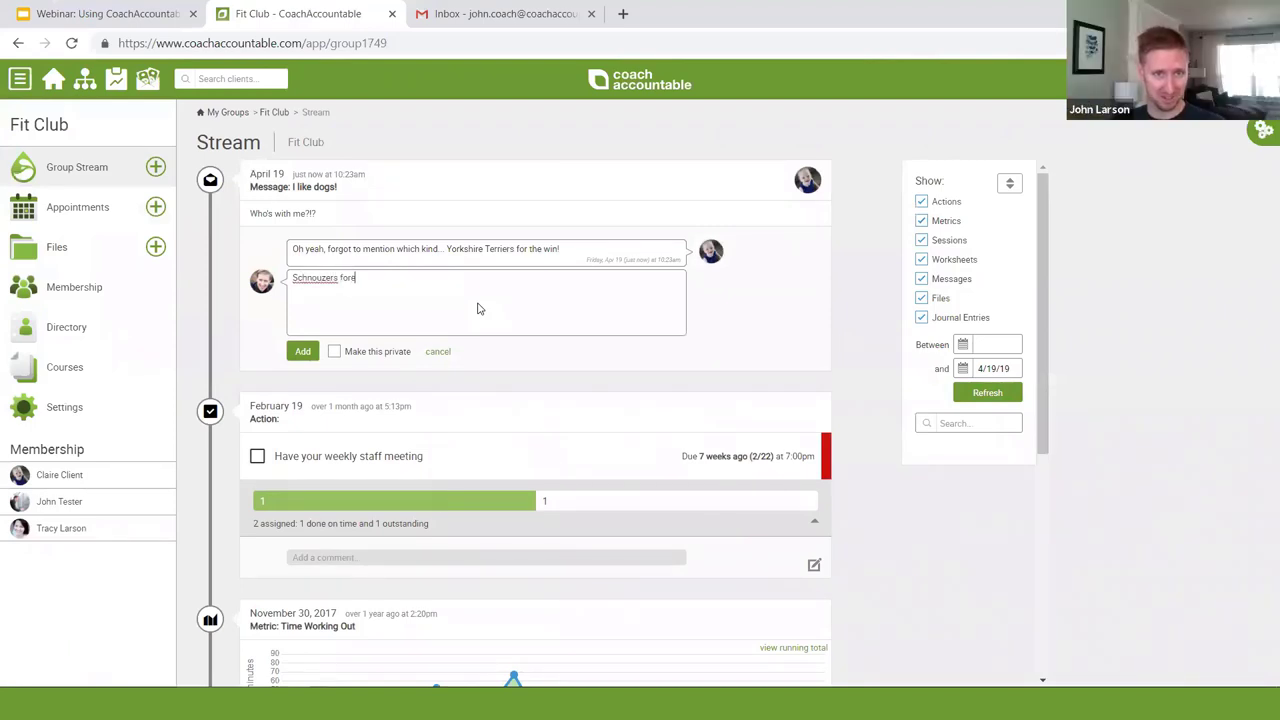
{"action": "type", "text": " me."}
{"action": "key", "text": "Return"}
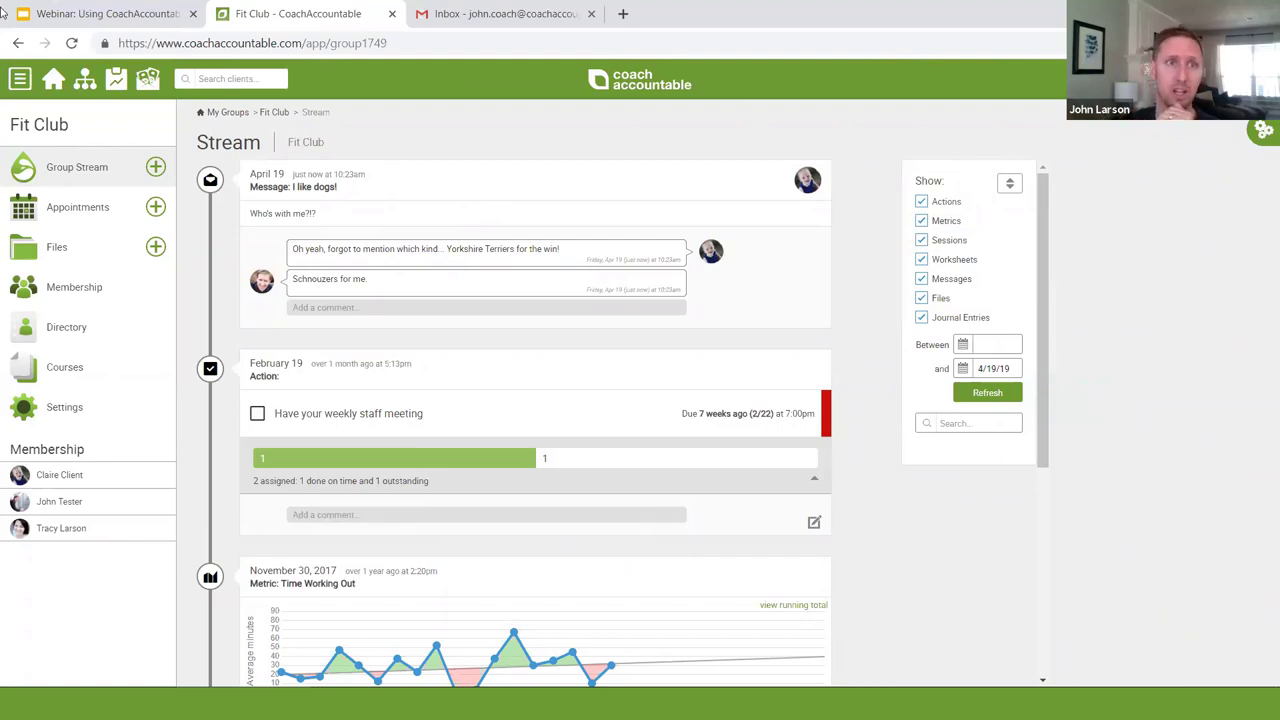
Step: Switch to the webinar presentation in Google Slides and show slide 9, which highlights "The Shared Experiences"
{"action": "key", "text": "ctrl+shift+Tab"}
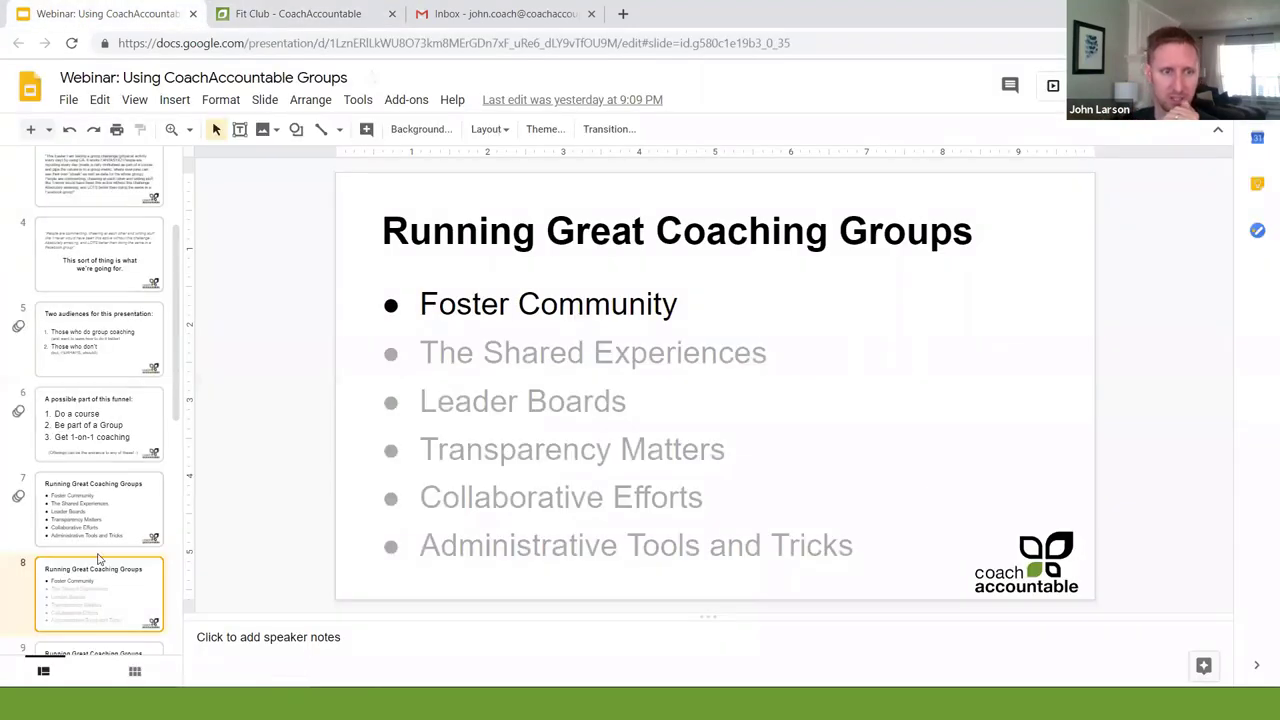
{"action": "scroll", "coordinate": [94, 563], "scroll_direction": "down", "scroll_amount": 2}
{"action": "left_click", "coordinate": [66, 597]}
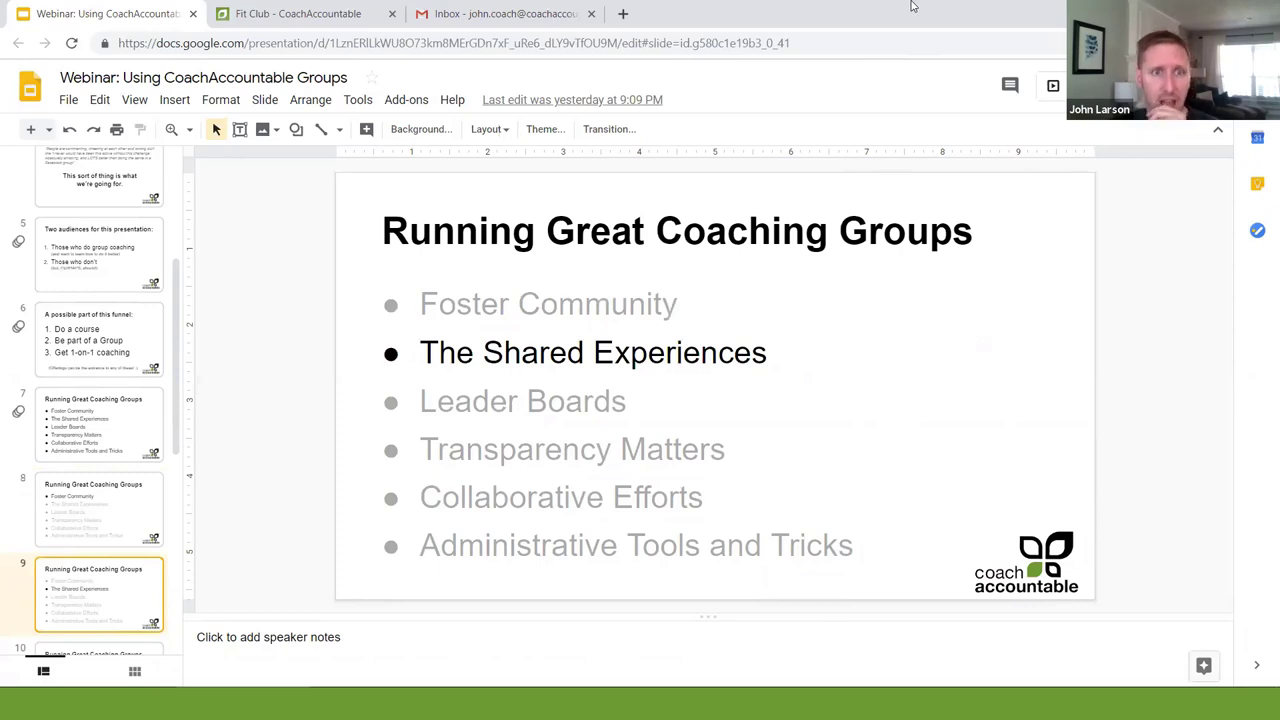
Step: Return to the Fit Club group and start a new group action that includes only the first and third listed members
{"action": "left_click", "coordinate": [248, 18]}
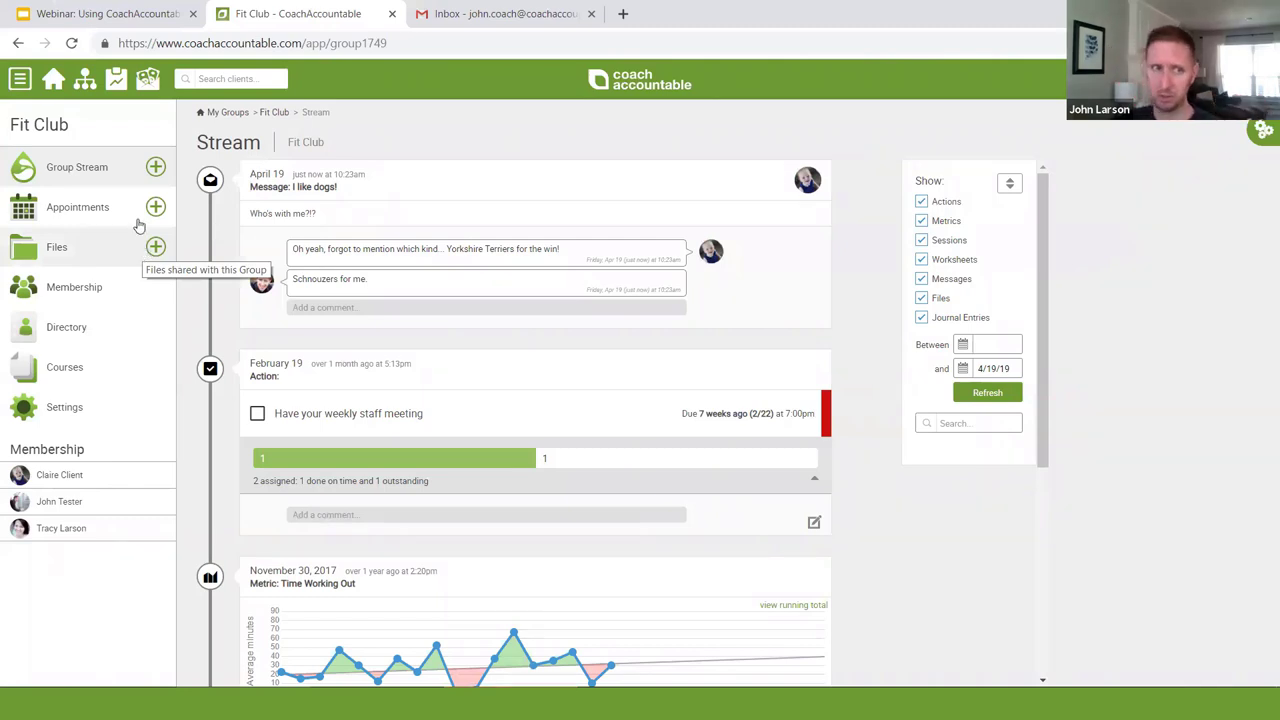
{"action": "left_click", "coordinate": [156, 167]}
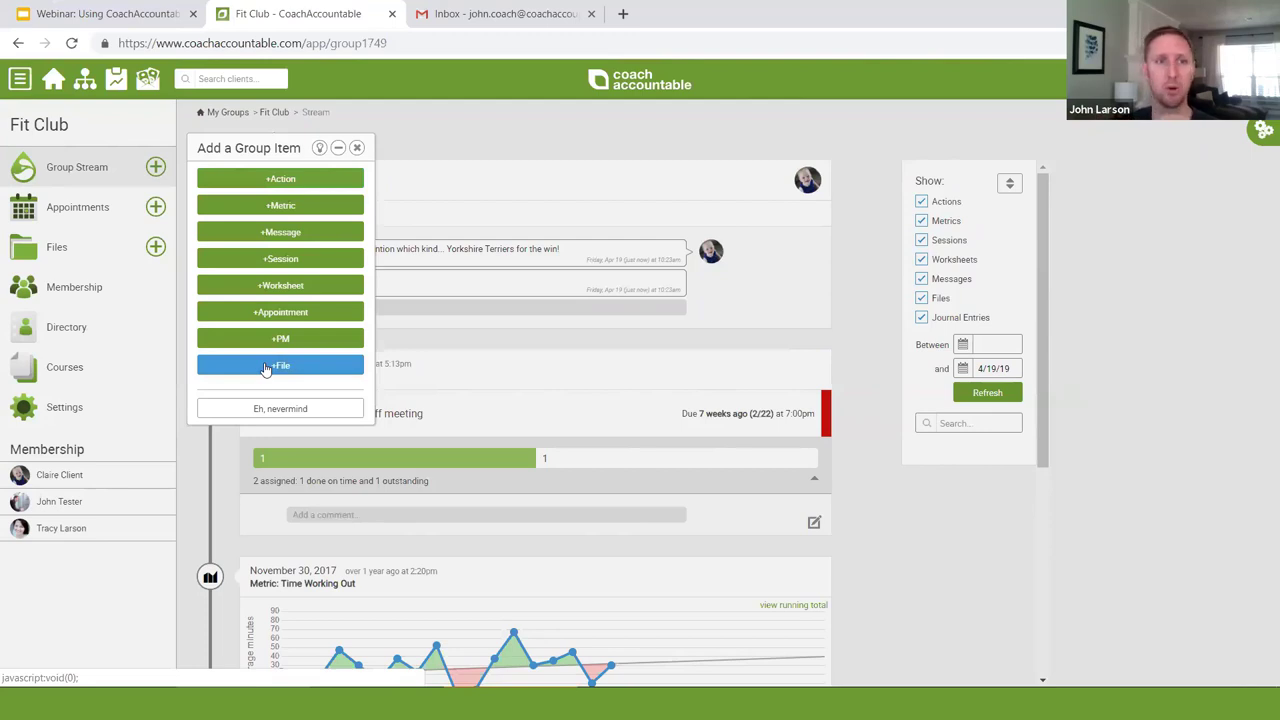
{"action": "left_click", "coordinate": [273, 182]}
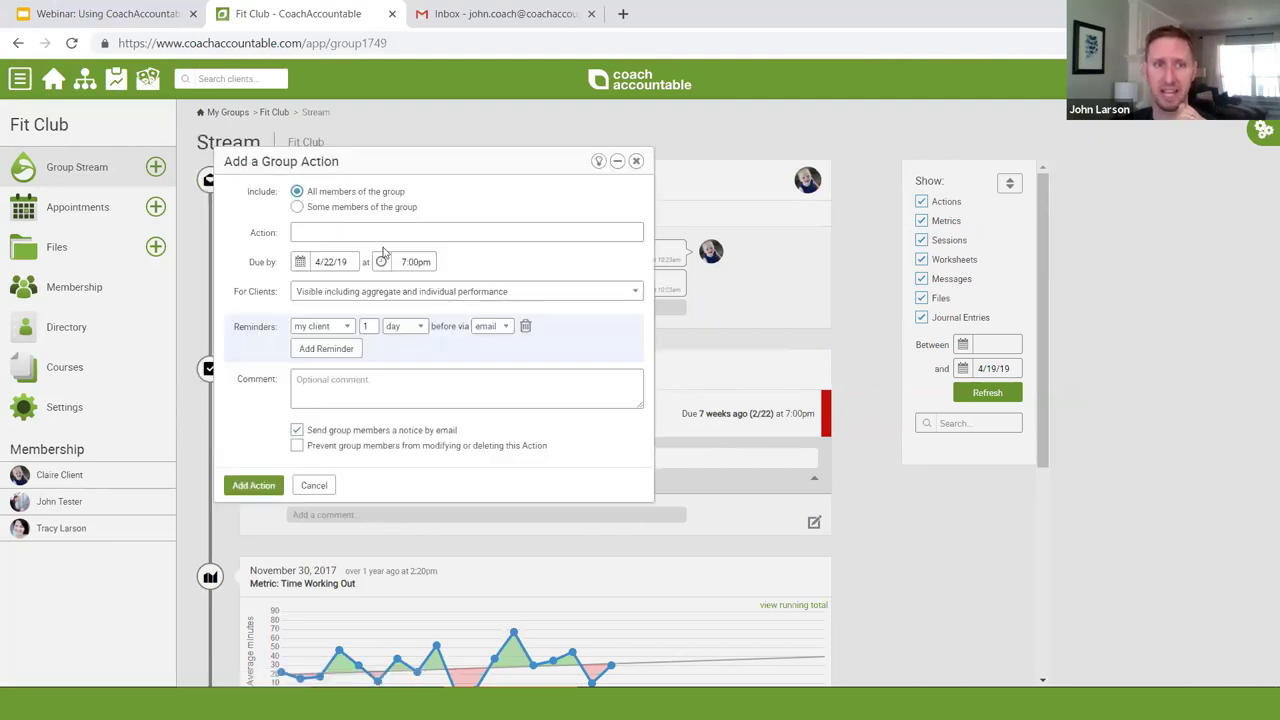
{"action": "left_click", "coordinate": [343, 207]}
{"action": "left_click", "coordinate": [321, 259]}
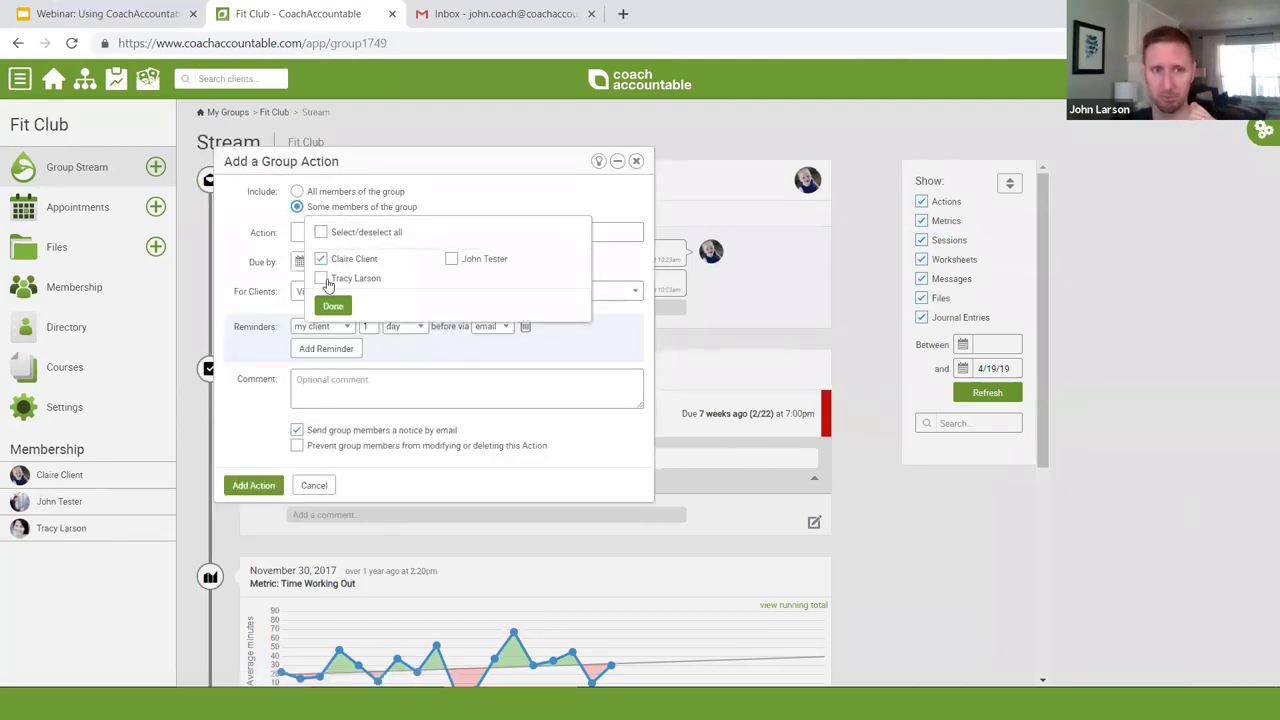
{"action": "left_click", "coordinate": [322, 279]}
{"action": "left_click", "coordinate": [333, 305]}
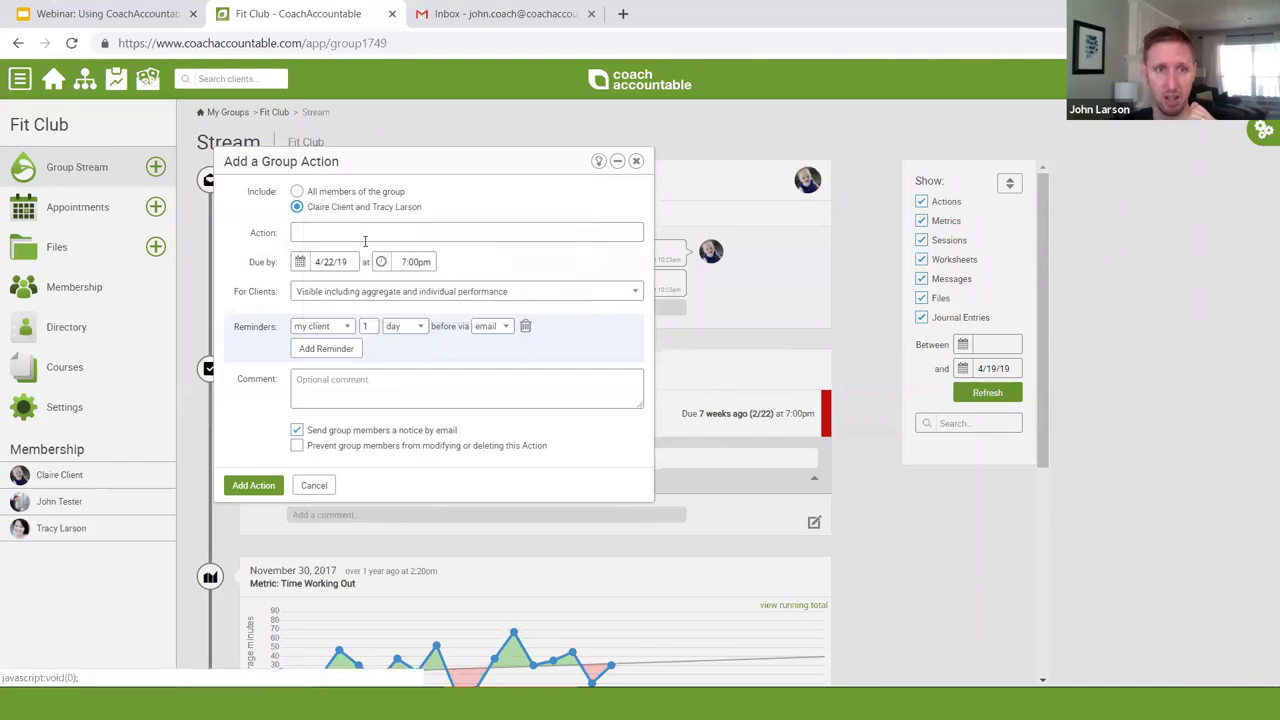
Step: Name the group action "Walk your dog" and set its due date to 4/21/19
{"action": "left_click", "coordinate": [365, 238]}
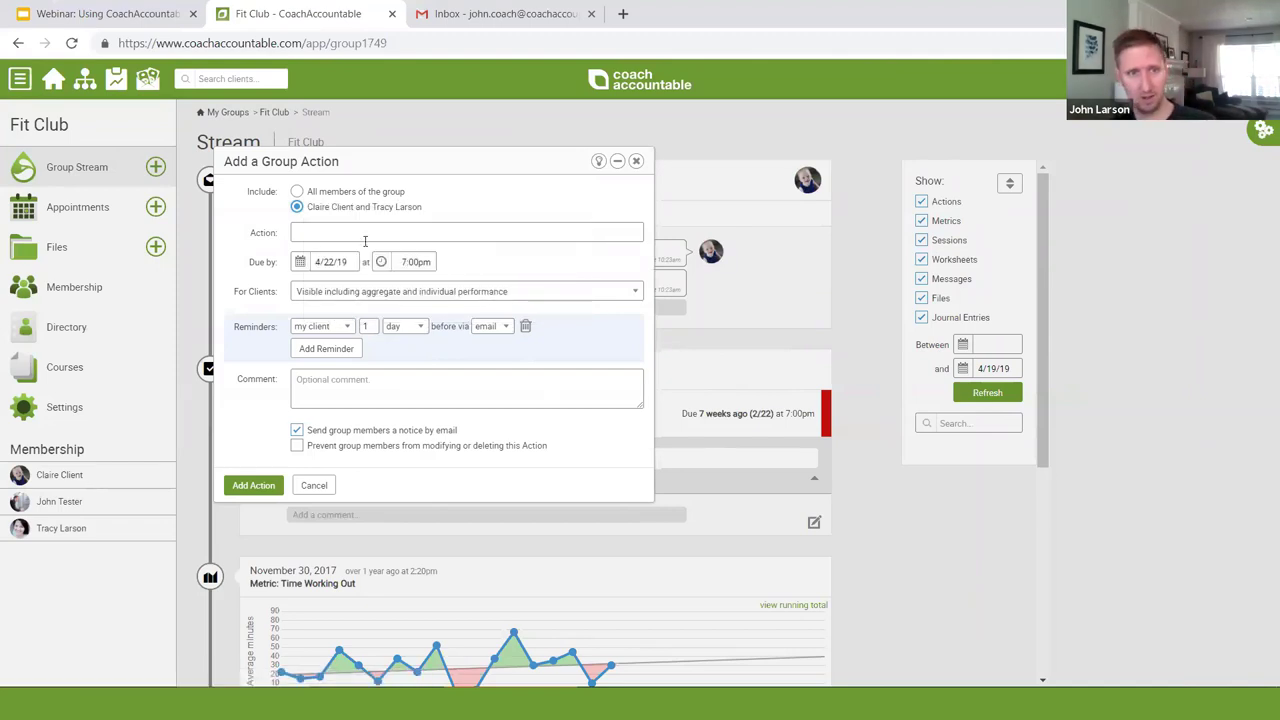
{"action": "type", "text": "Walk your dog"}
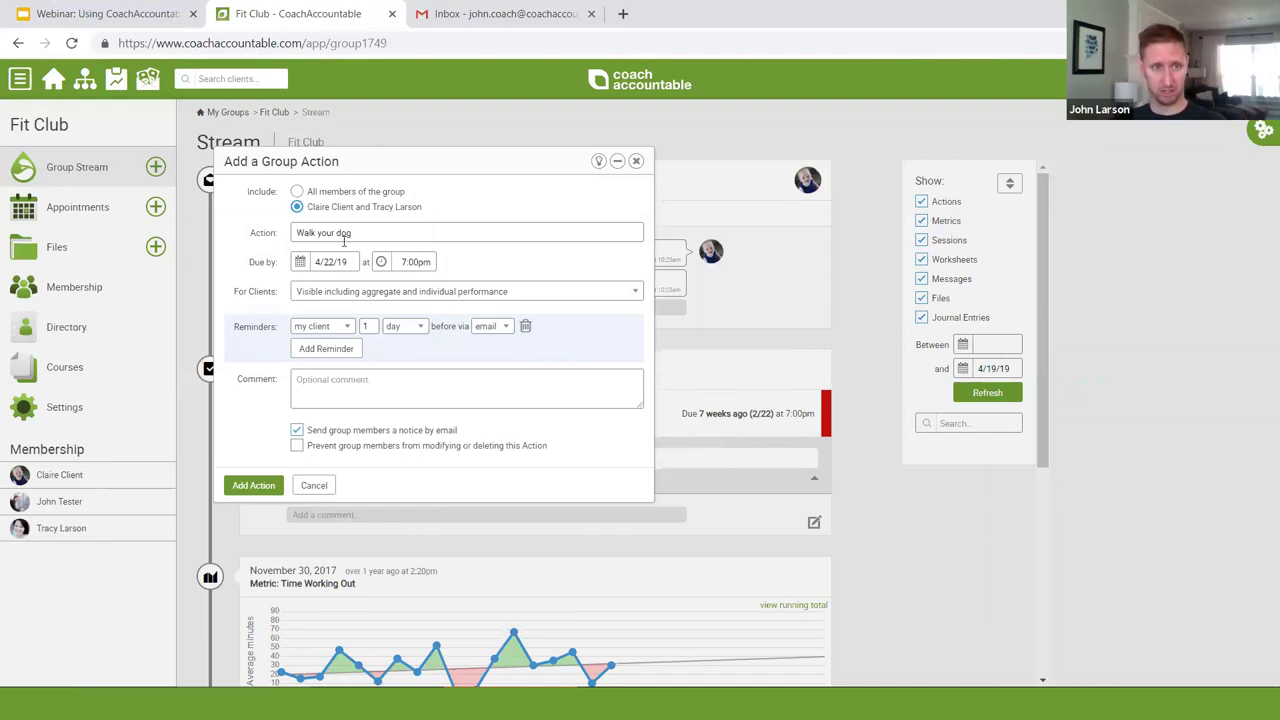
{"action": "left_click", "coordinate": [329, 256]}
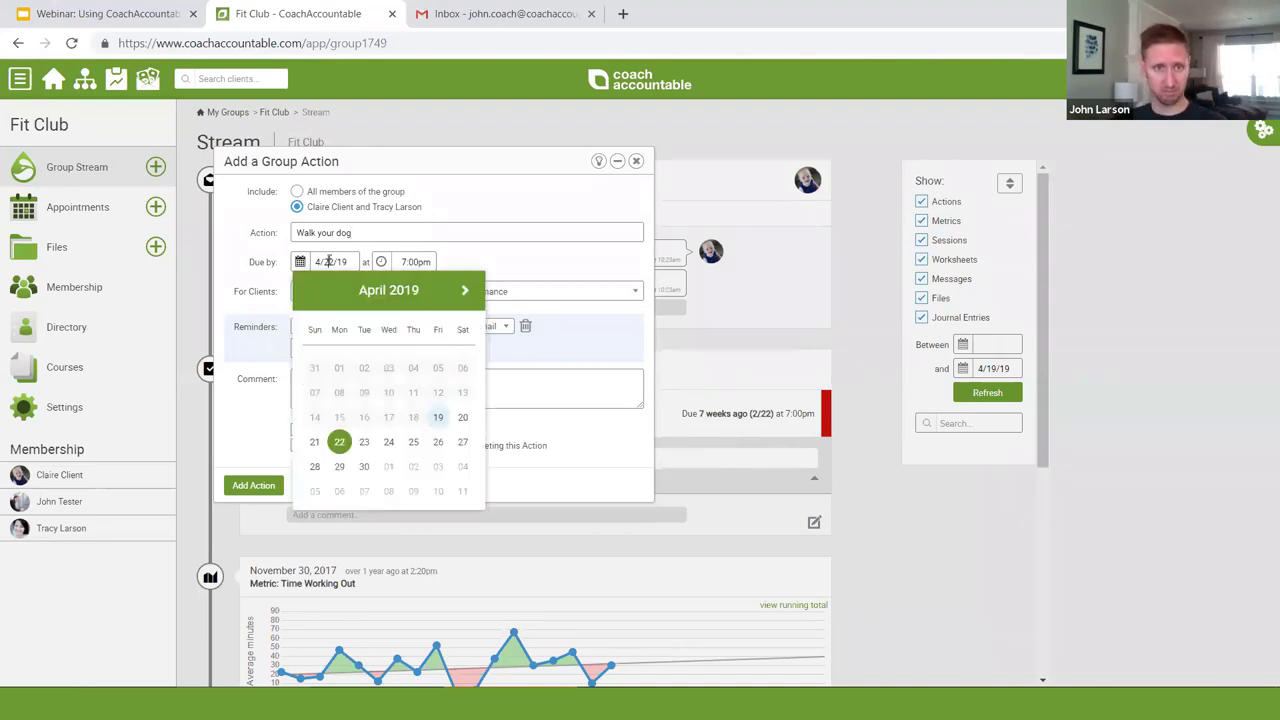
{"action": "left_click", "coordinate": [315, 442]}
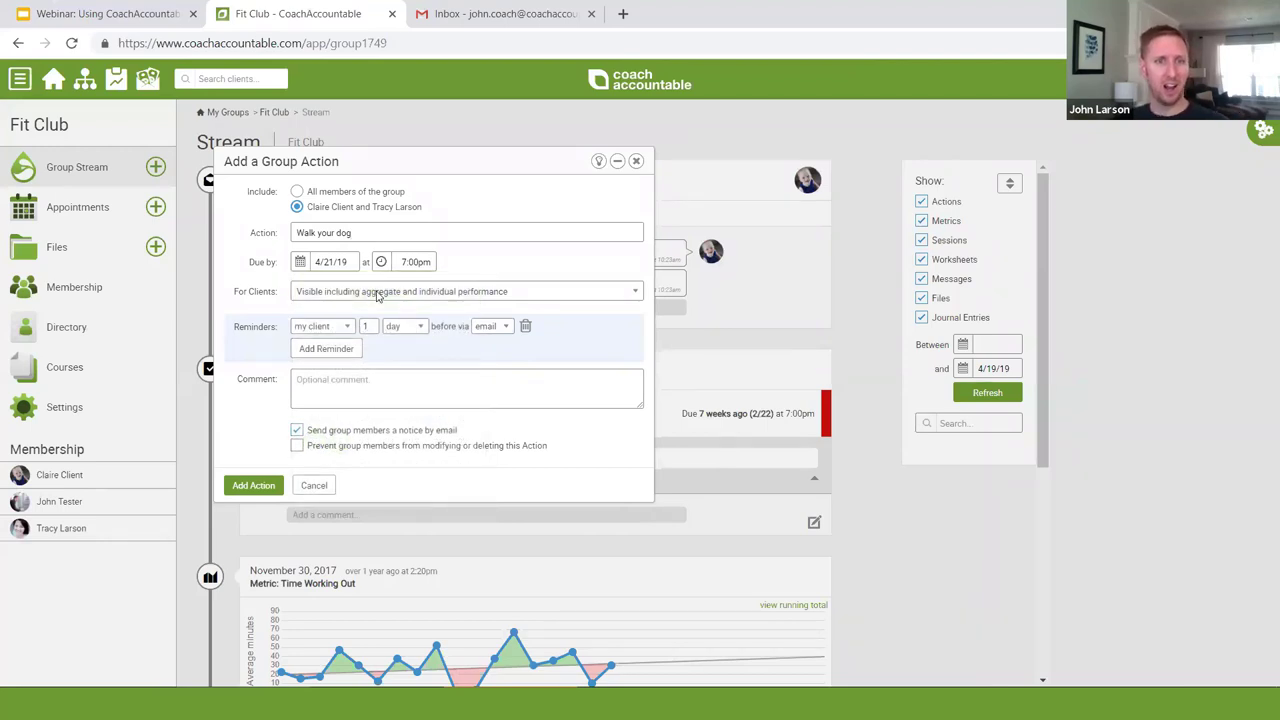
Step: Enter the comment "Go do it! They're getting restless!" for the group action
{"action": "left_click", "coordinate": [327, 380]}
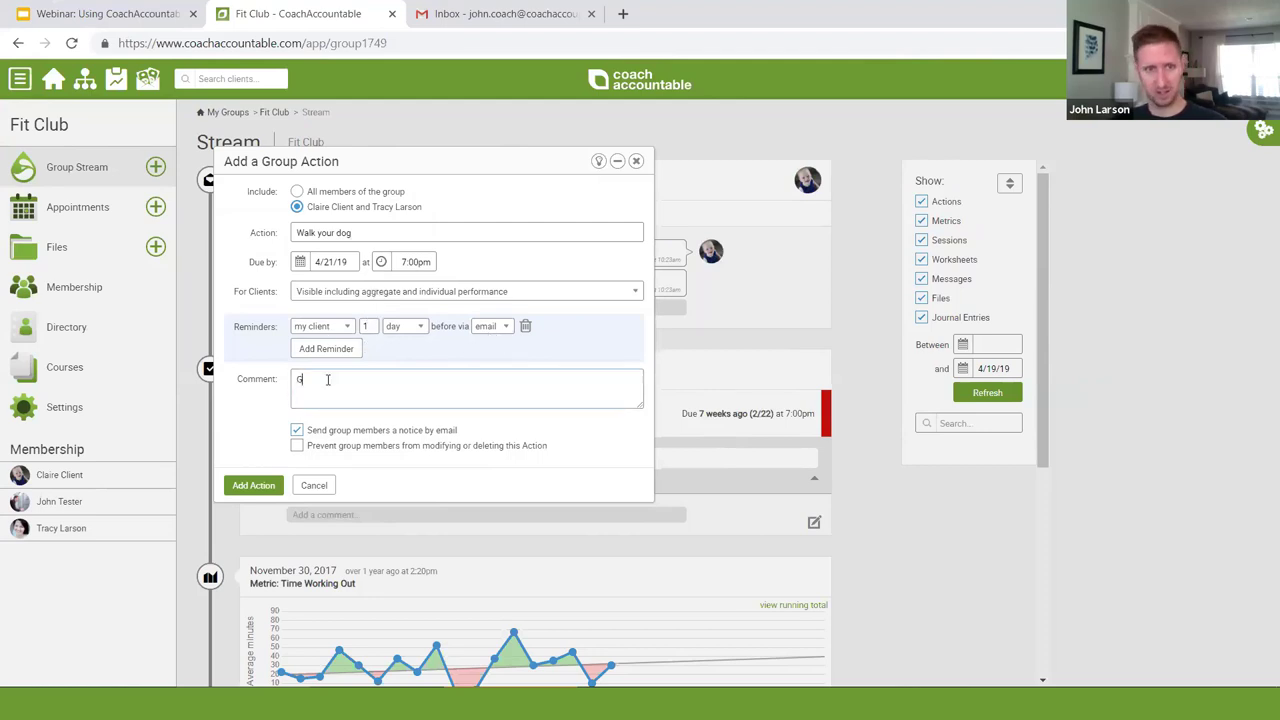
{"action": "type", "text": "Go t"}
{"action": "key", "text": "BackSpace"}
{"action": "type", "text": "do"}
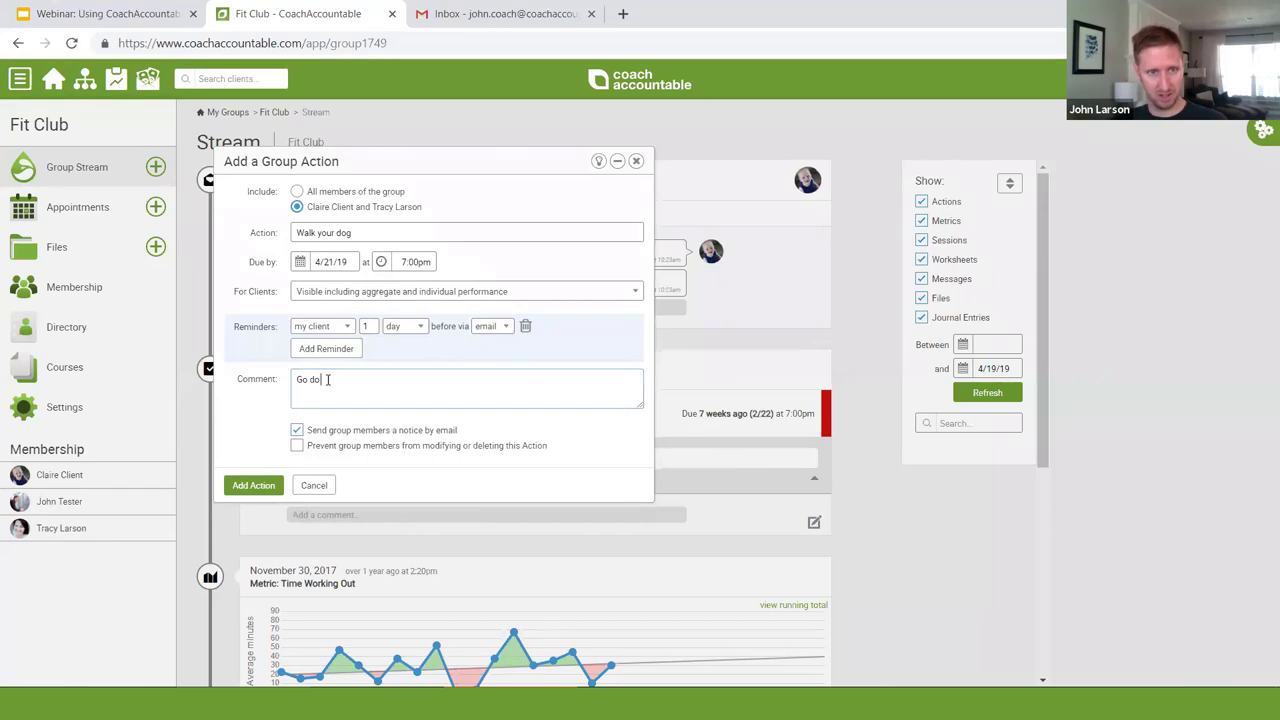
{"action": "type", "text": " it! They're getting restless!"}
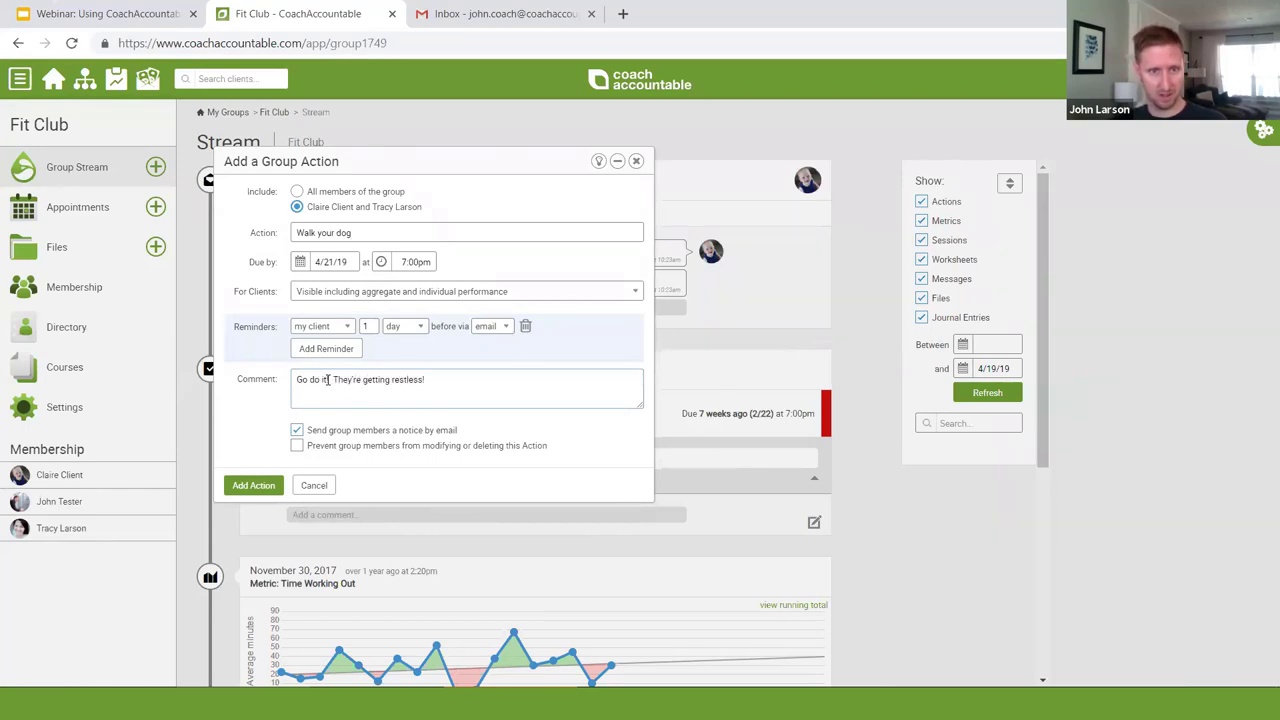
Step: Turn off the email notice to group members and add the group action, declining to make another
{"action": "left_click", "coordinate": [346, 436]}
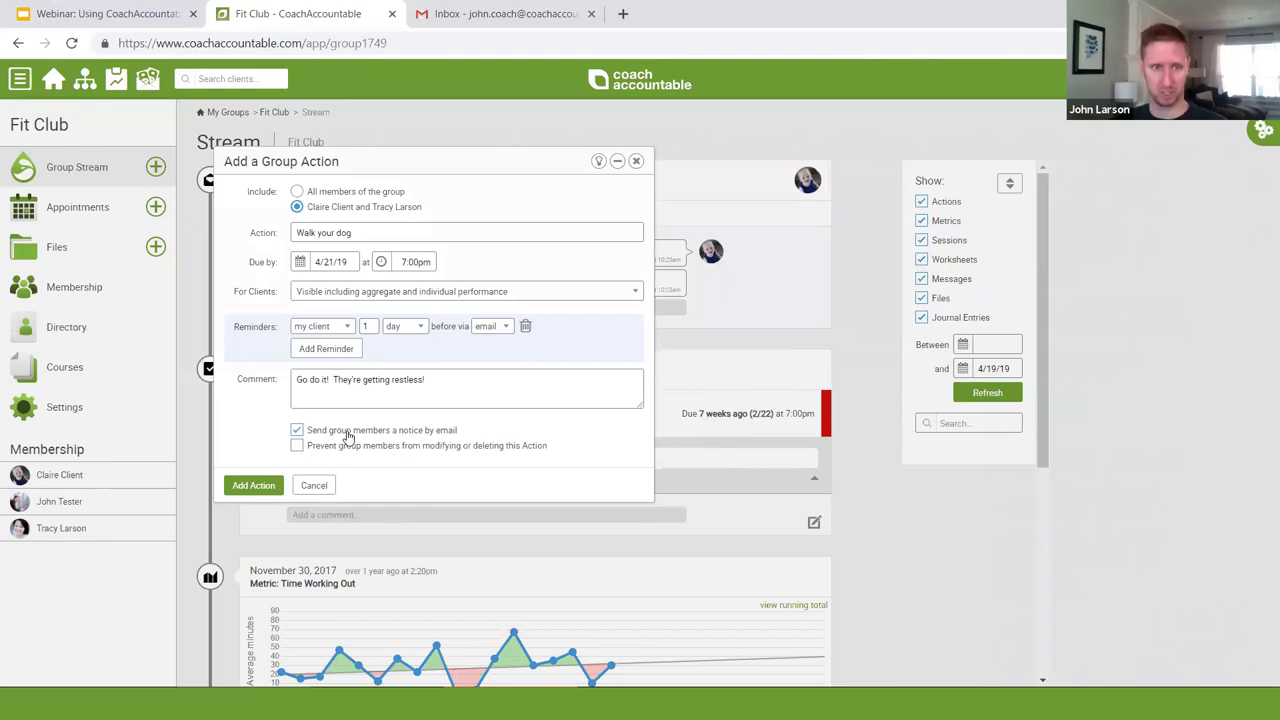
{"action": "left_click", "coordinate": [297, 431]}
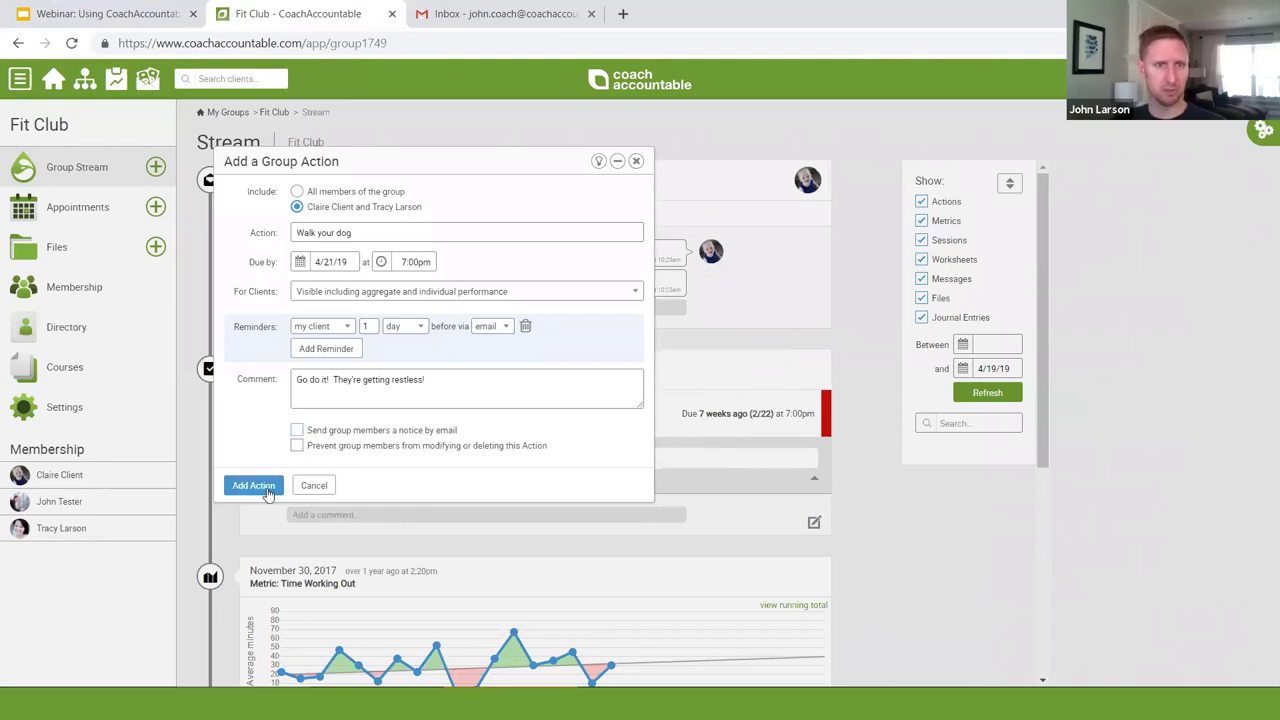
{"action": "left_click", "coordinate": [267, 492]}
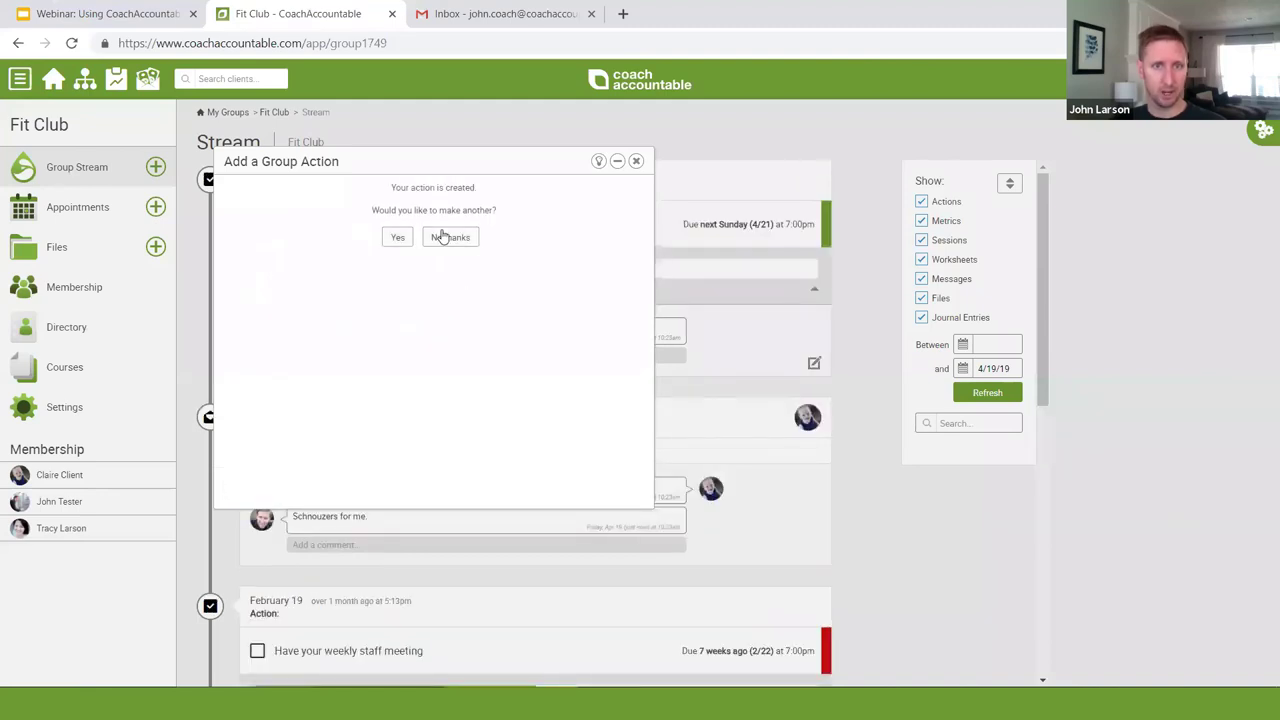
{"action": "left_click", "coordinate": [449, 237]}
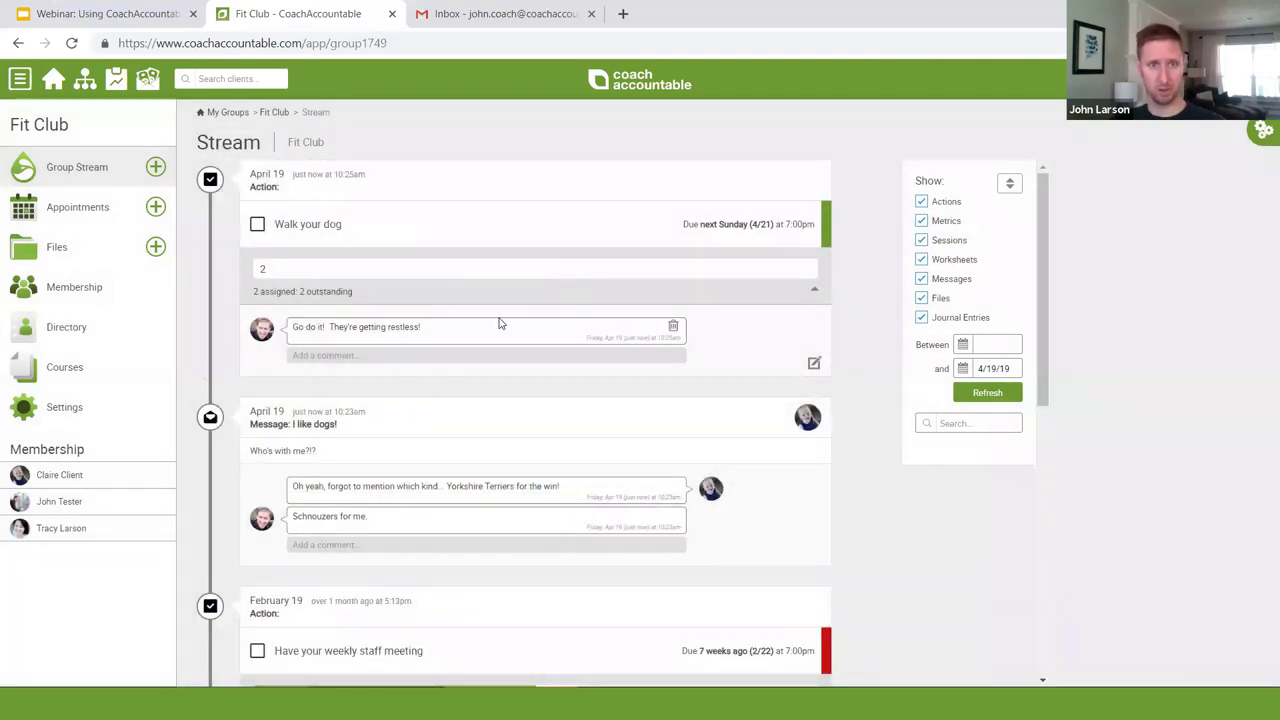
Step: Switch to the client's Firefox session, refresh the group stream, and view the client's own up-to-date list of current actions
{"action": "key", "text": "alt+Tab"}
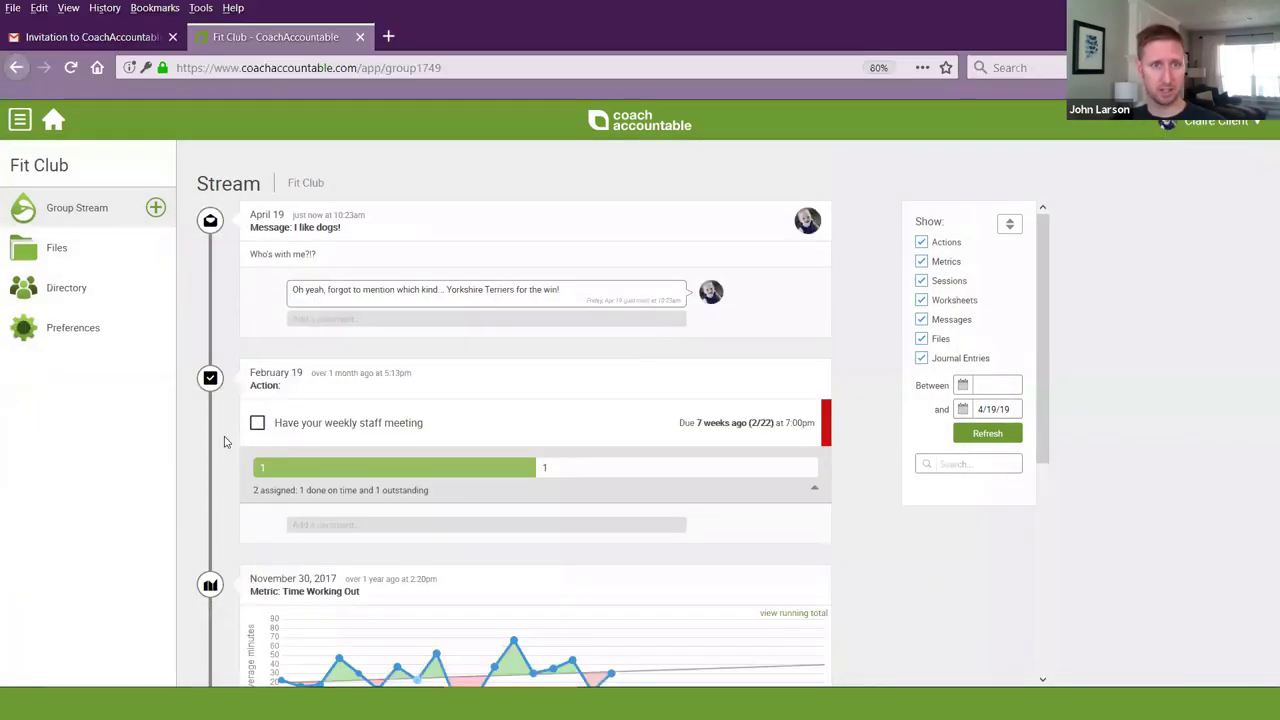
{"action": "left_click", "coordinate": [975, 434]}
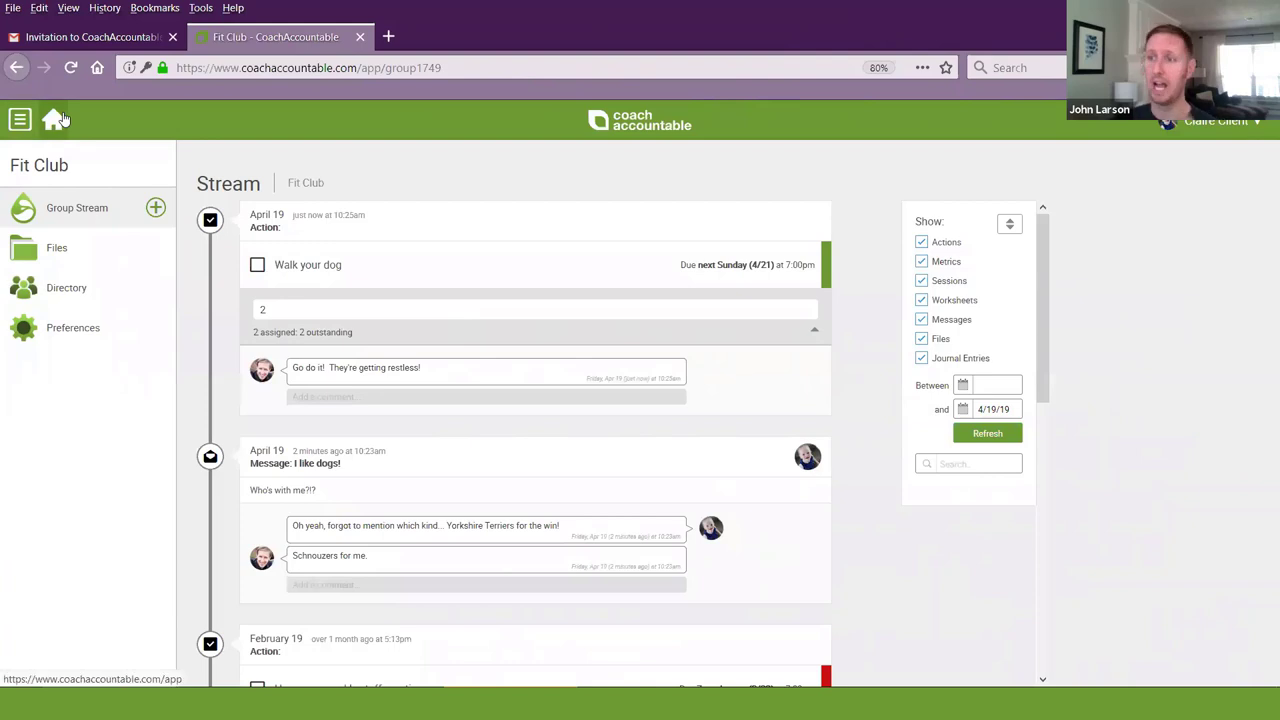
{"action": "left_click", "coordinate": [55, 119]}
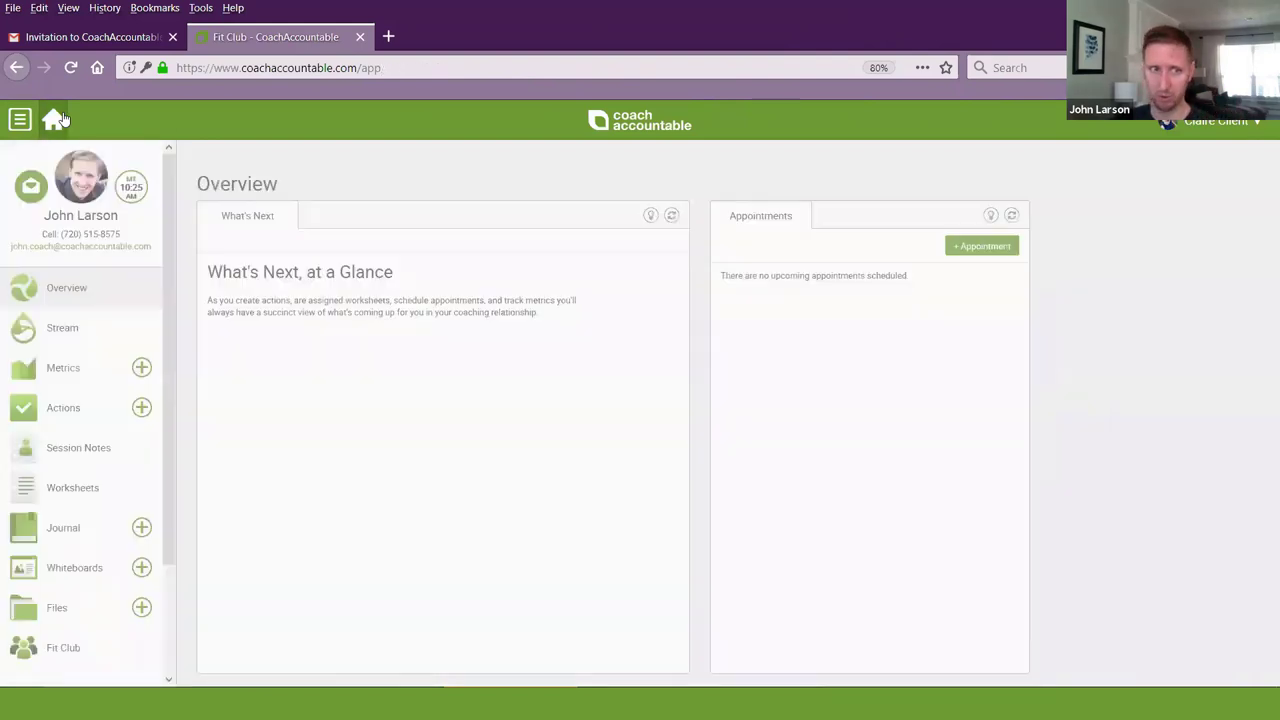
{"action": "left_click", "coordinate": [35, 407]}
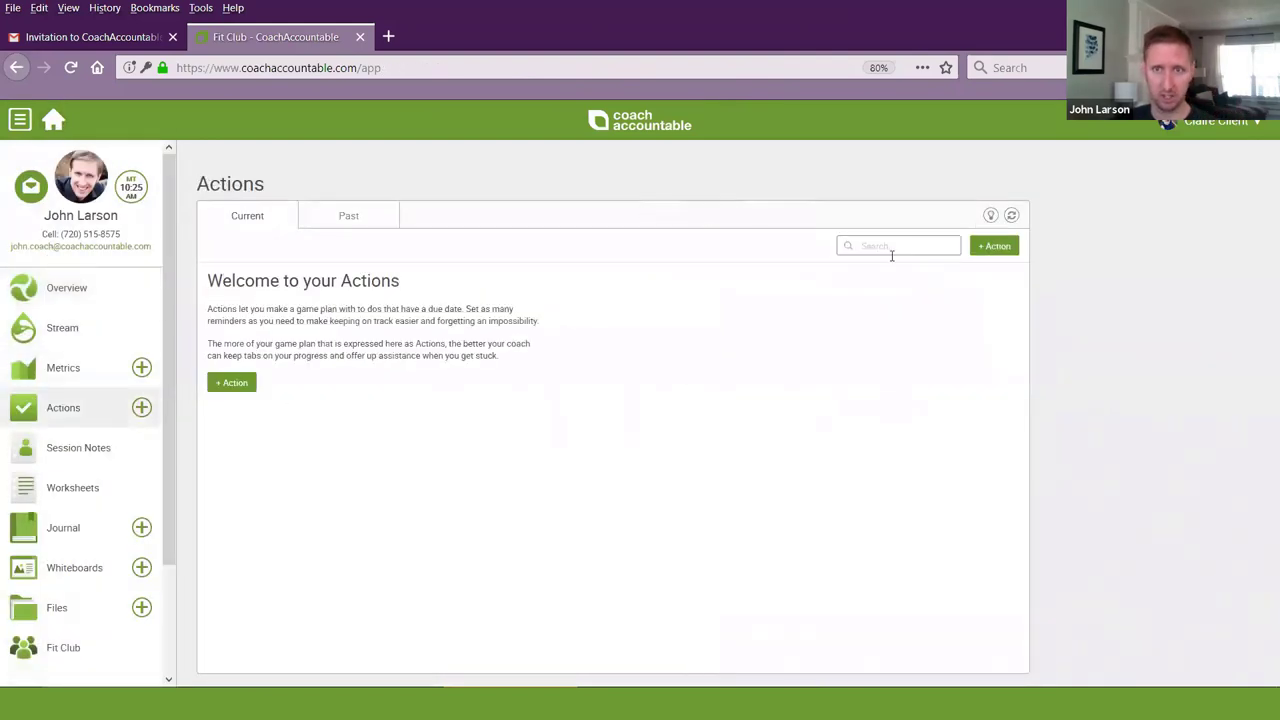
{"action": "left_click", "coordinate": [1009, 217]}
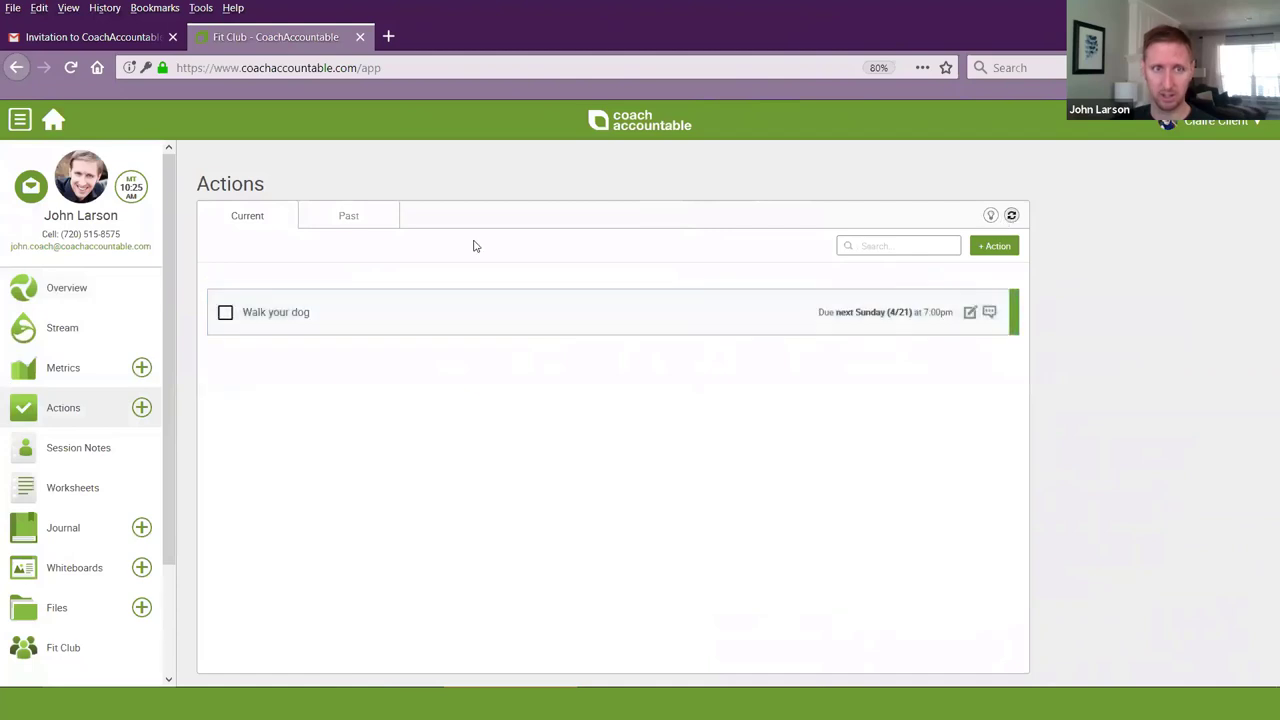
Step: Mark the client's "Walk your dog" action as done and view the group's progress on it in the Fit Club stream
{"action": "left_click", "coordinate": [226, 314]}
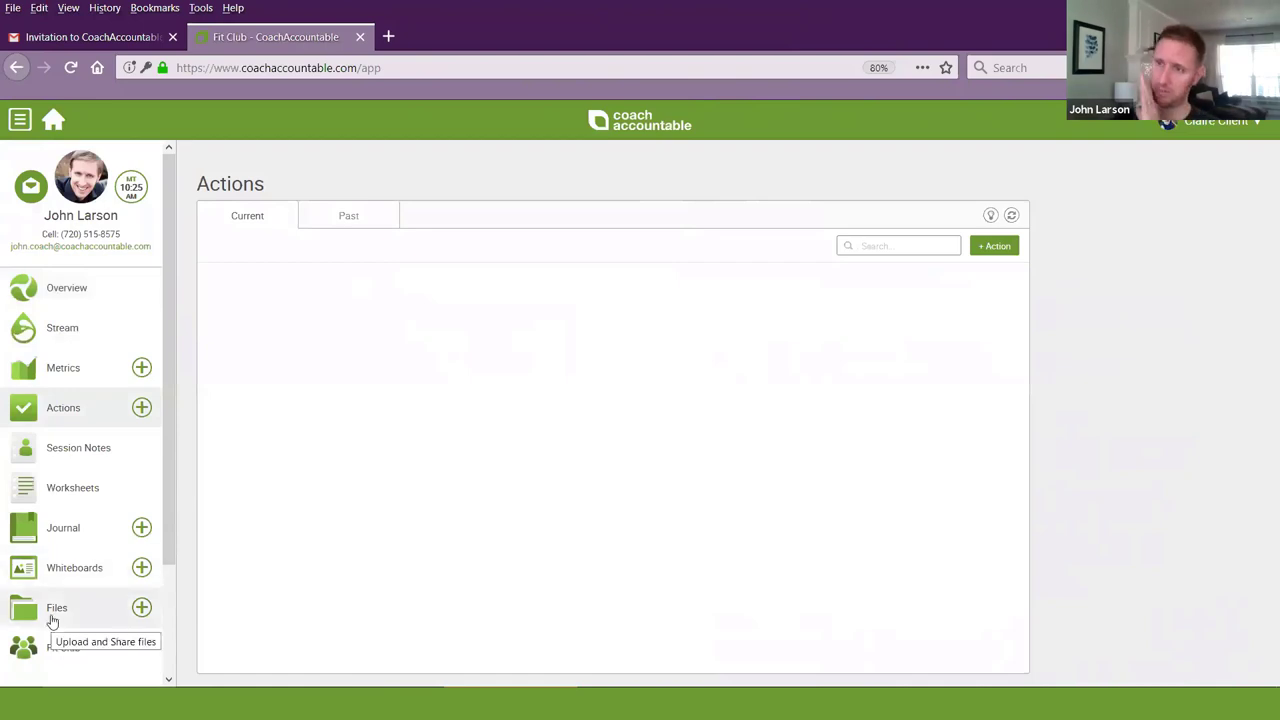
{"action": "left_click", "coordinate": [35, 658]}
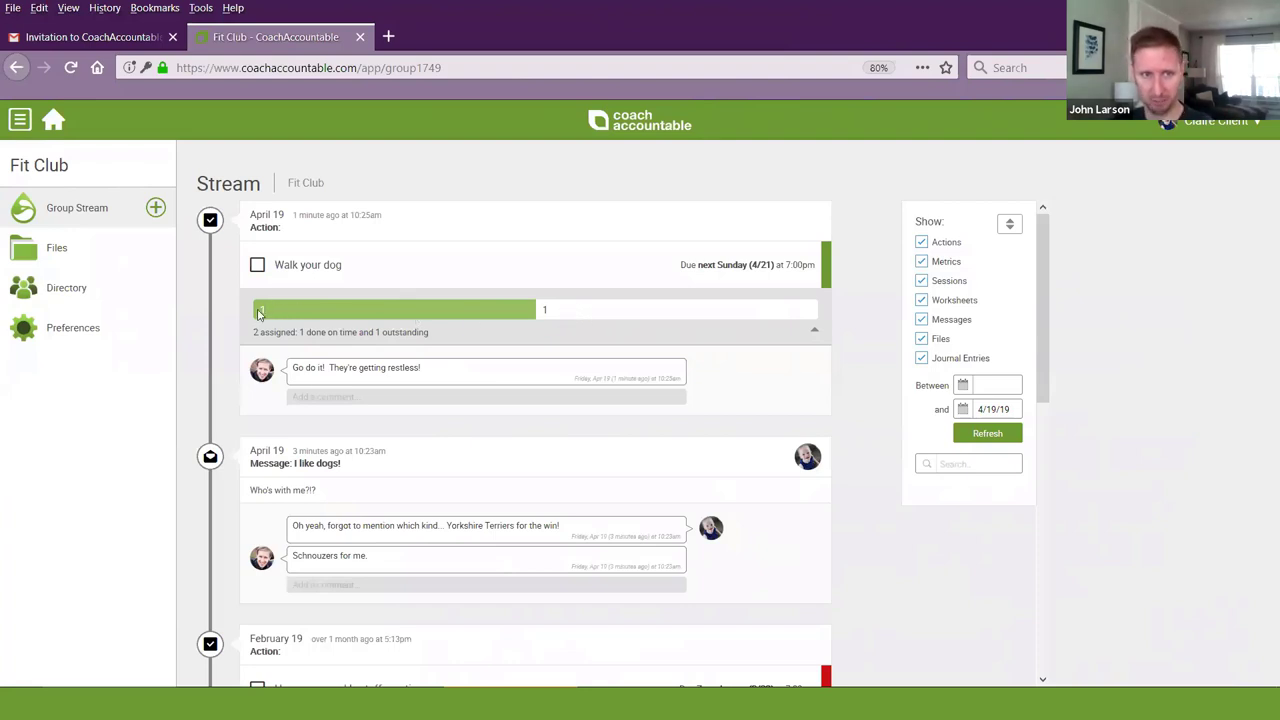
{"action": "double_click", "coordinate": [540, 312]}
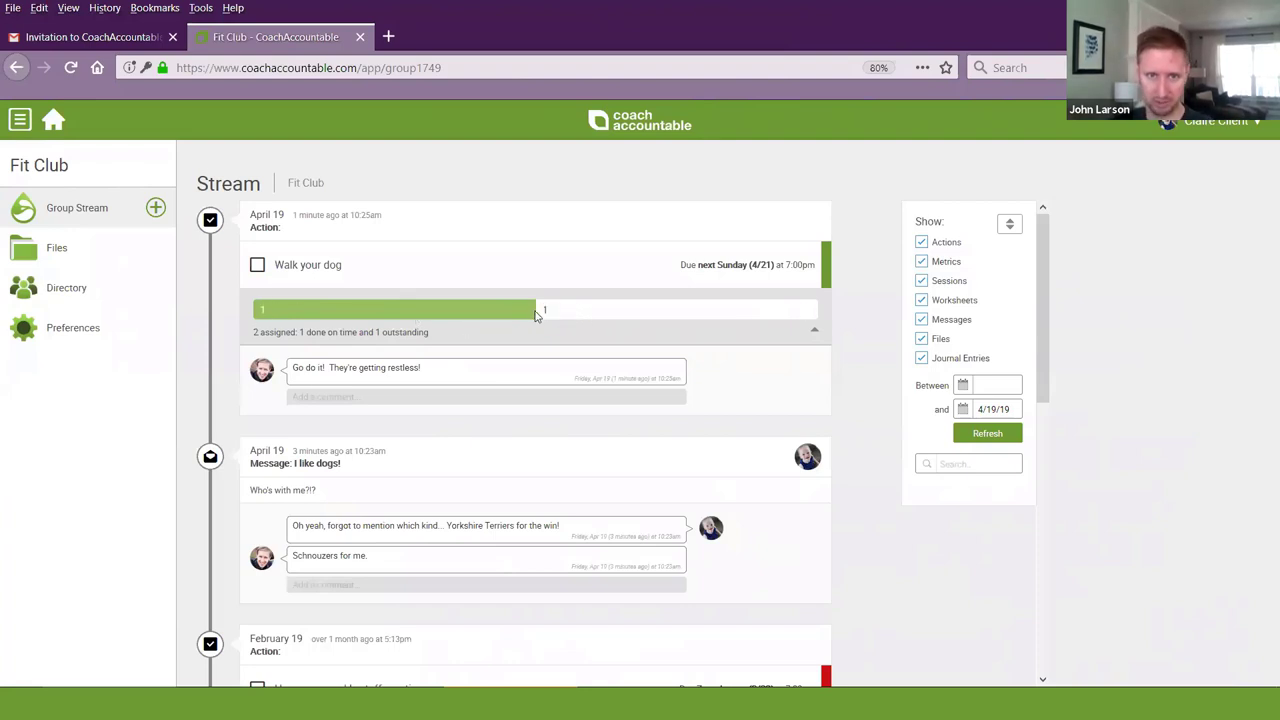
{"action": "left_click", "coordinate": [727, 327]}
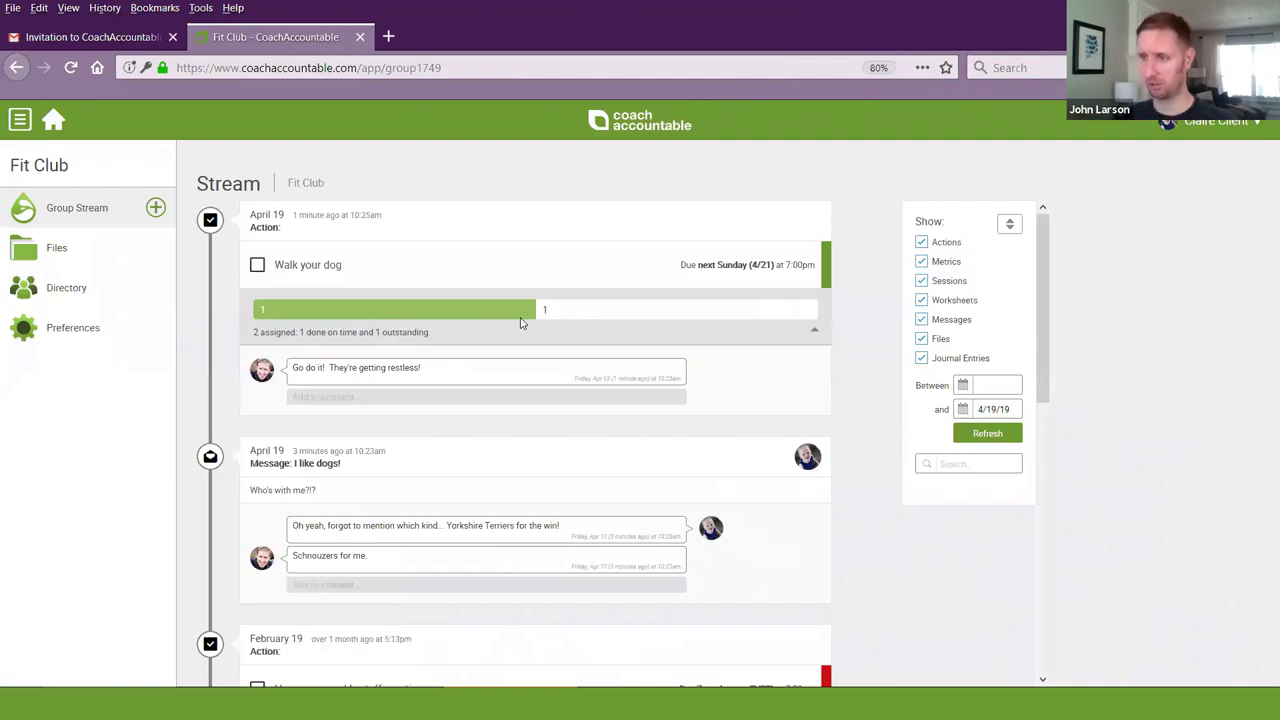
{"action": "left_click", "coordinate": [816, 334]}
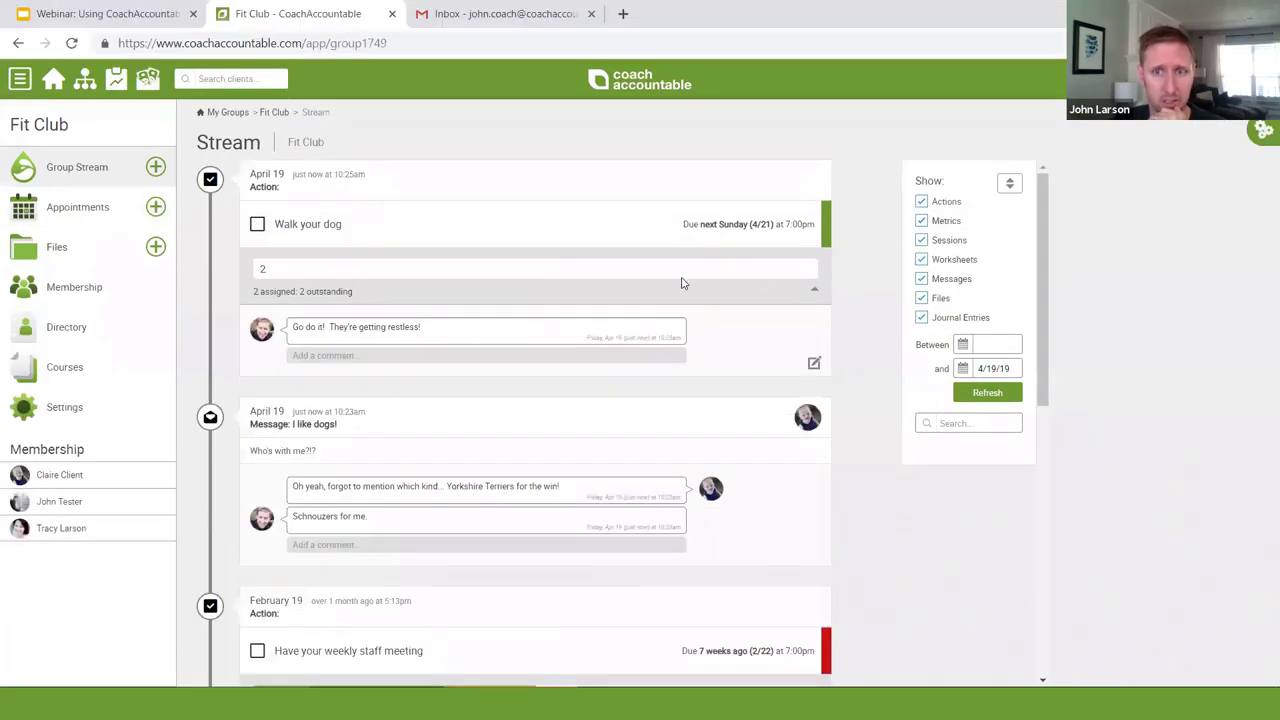
Step: Start a group worksheet for all Fit Club members from the Wheel of Life Check-in template
{"action": "left_click", "coordinate": [155, 167]}
{"action": "left_click", "coordinate": [278, 287]}
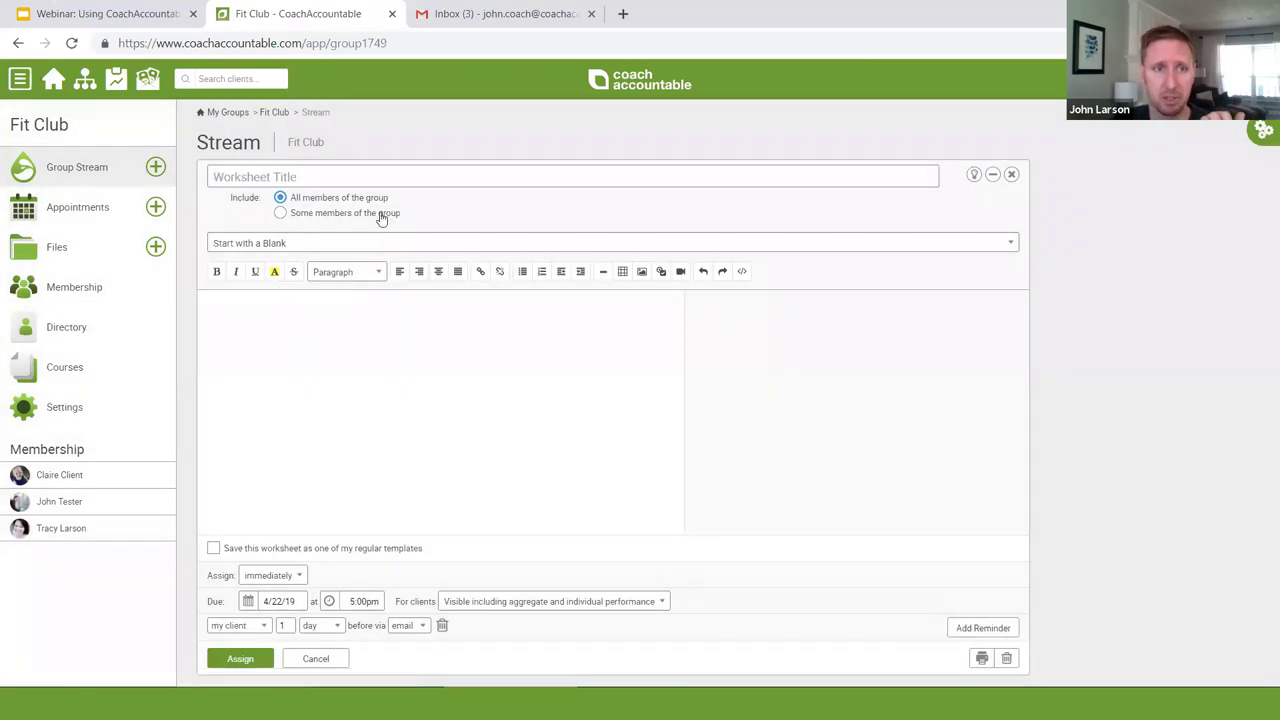
{"action": "left_click", "coordinate": [455, 243]}
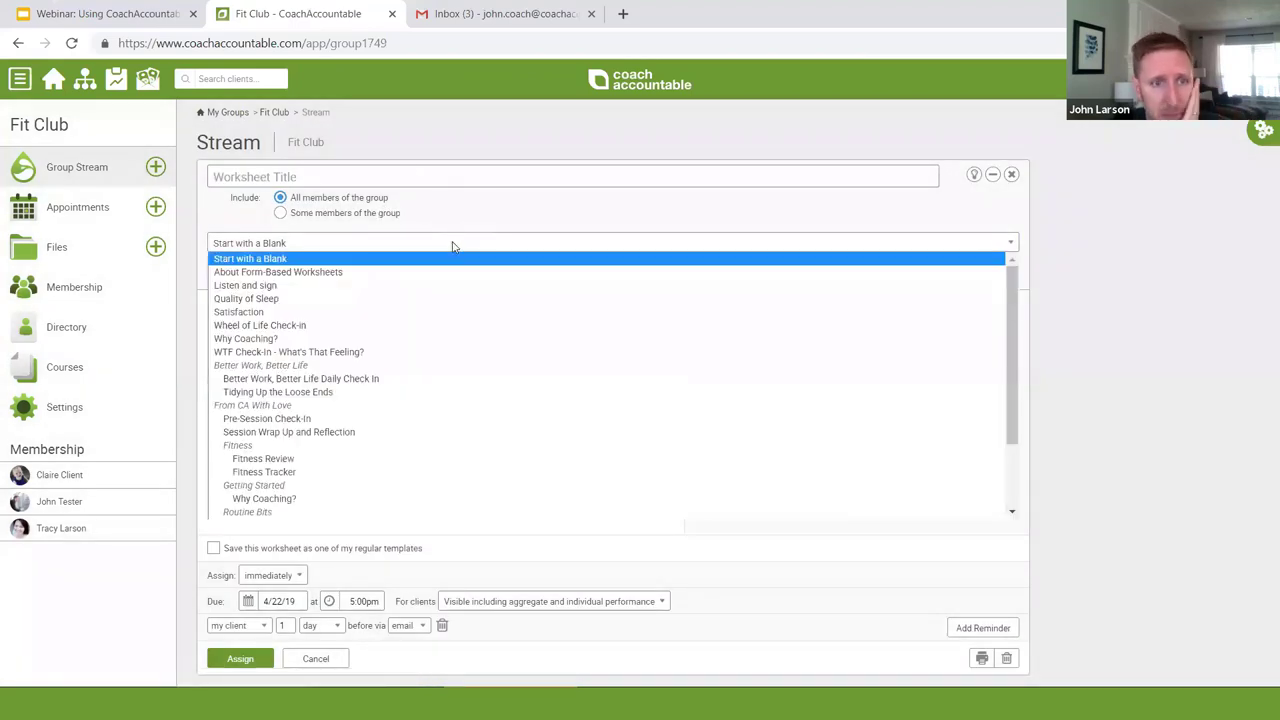
{"action": "left_click", "coordinate": [421, 326]}
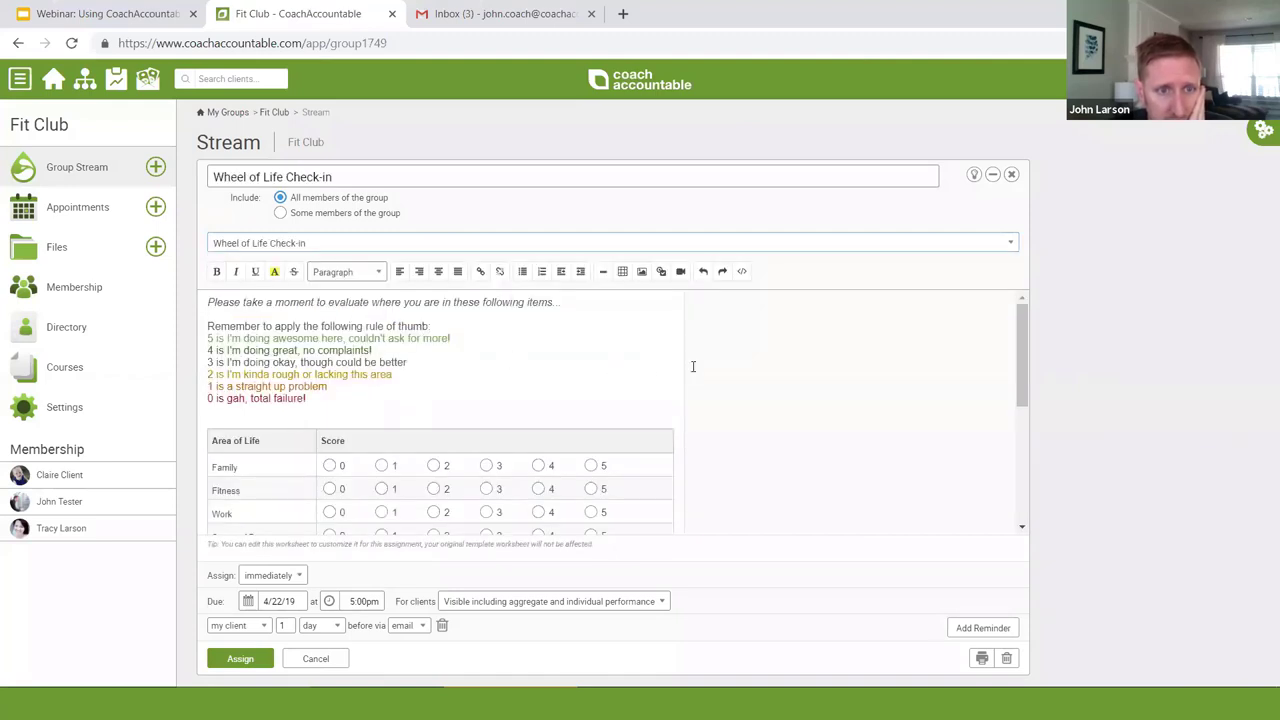
Step: Review the worksheet's score table and comments field, and keep client visibility at "Visible including aggregate and individual performance"
{"action": "scroll", "coordinate": [692, 366], "scroll_direction": "down", "scroll_amount": 5}
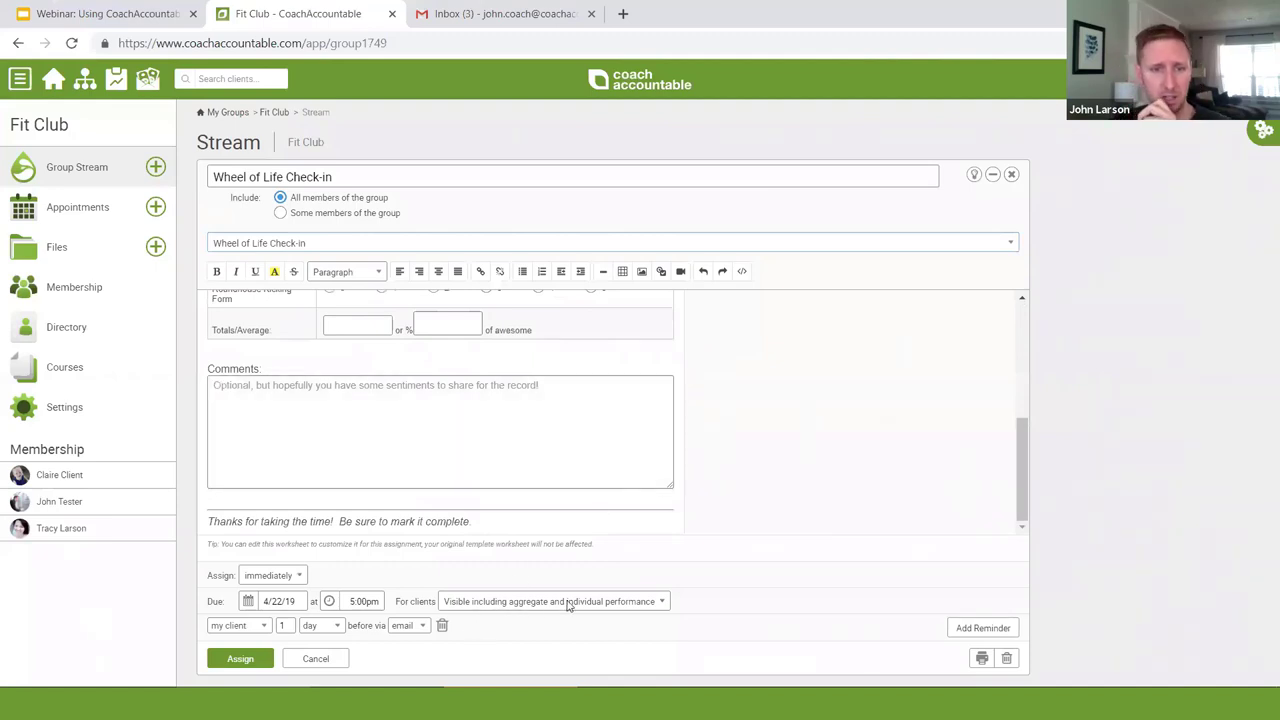
{"action": "left_click", "coordinate": [660, 602]}
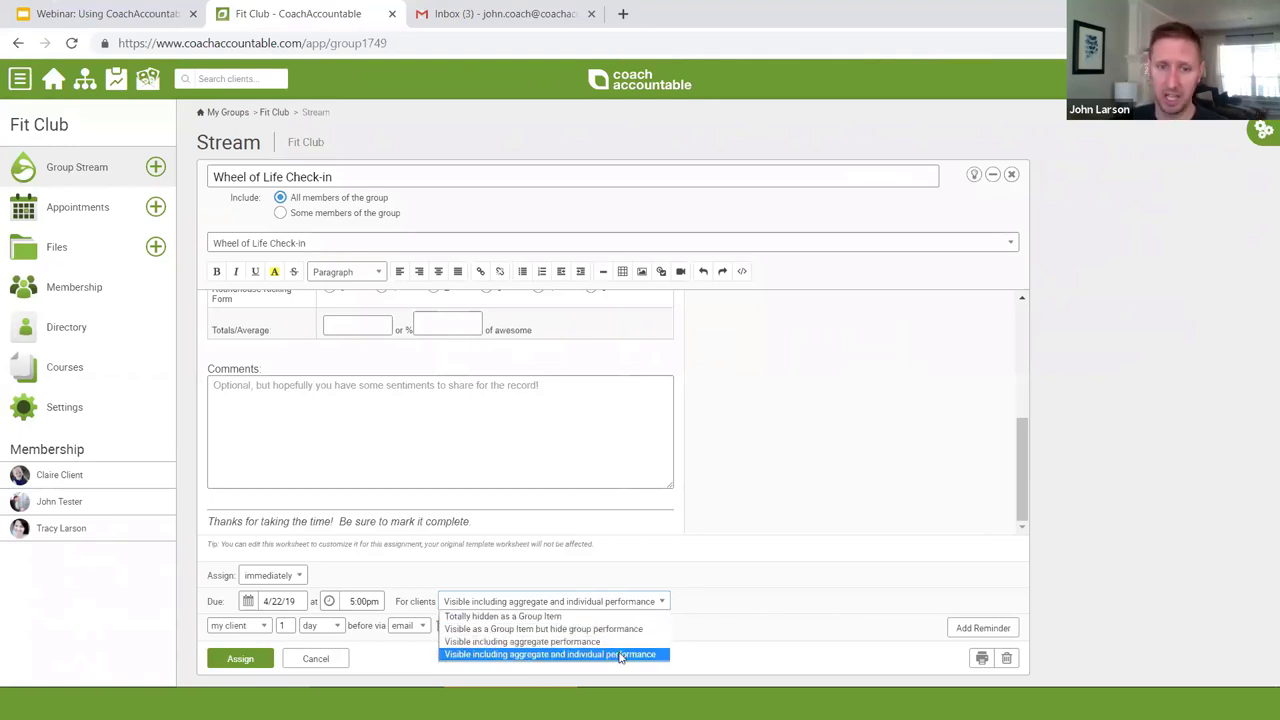
{"action": "left_click", "coordinate": [620, 655]}
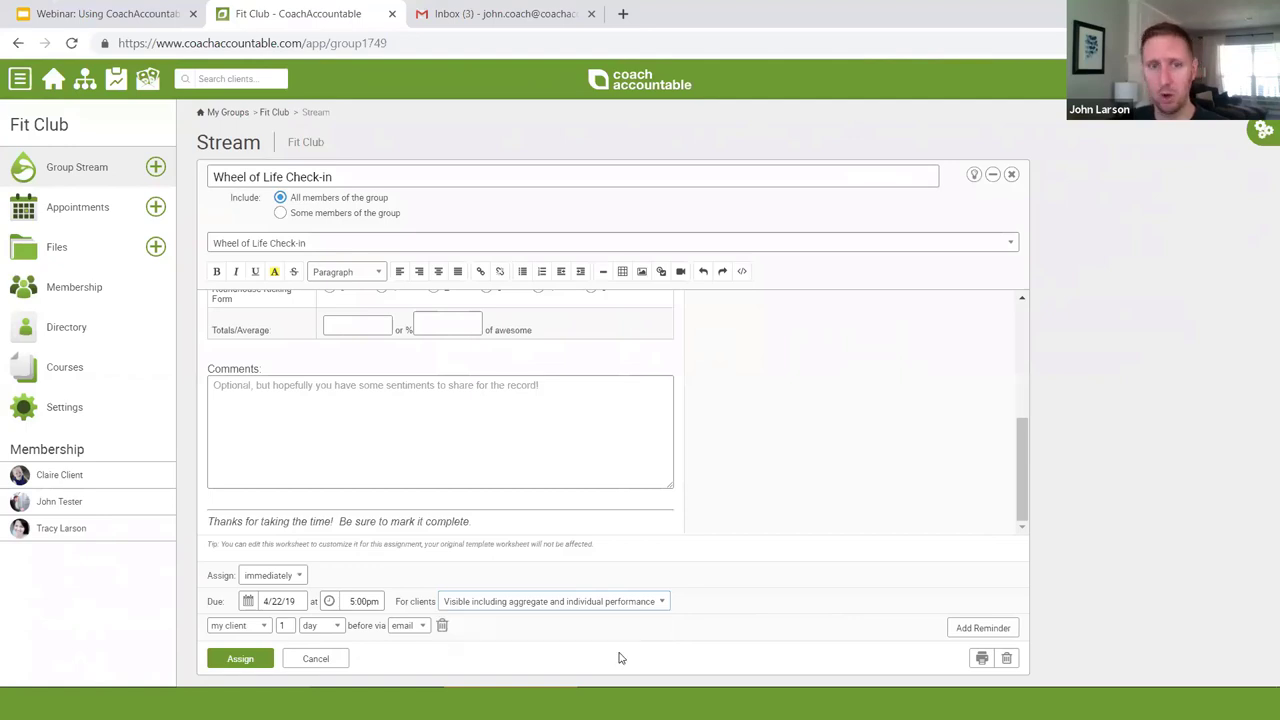
{"action": "scroll", "coordinate": [591, 526], "scroll_direction": "up", "scroll_amount": 5}
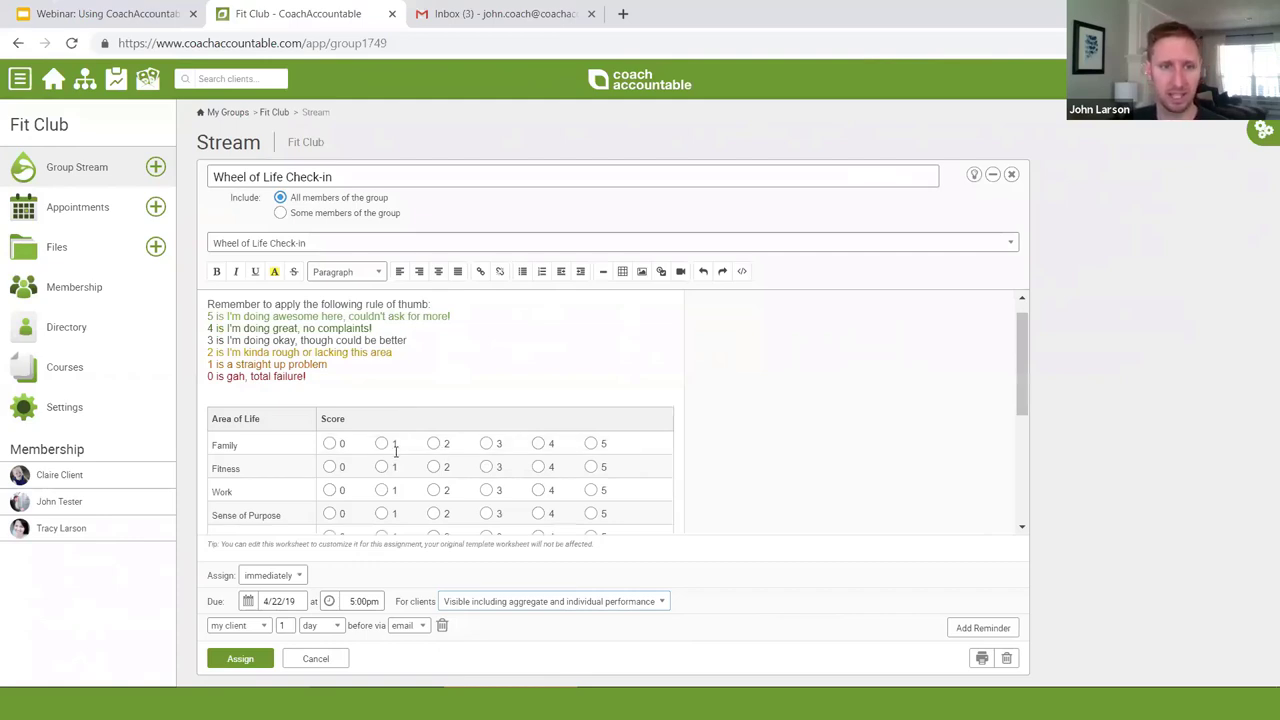
{"action": "scroll", "coordinate": [443, 457], "scroll_direction": "down", "scroll_amount": 1}
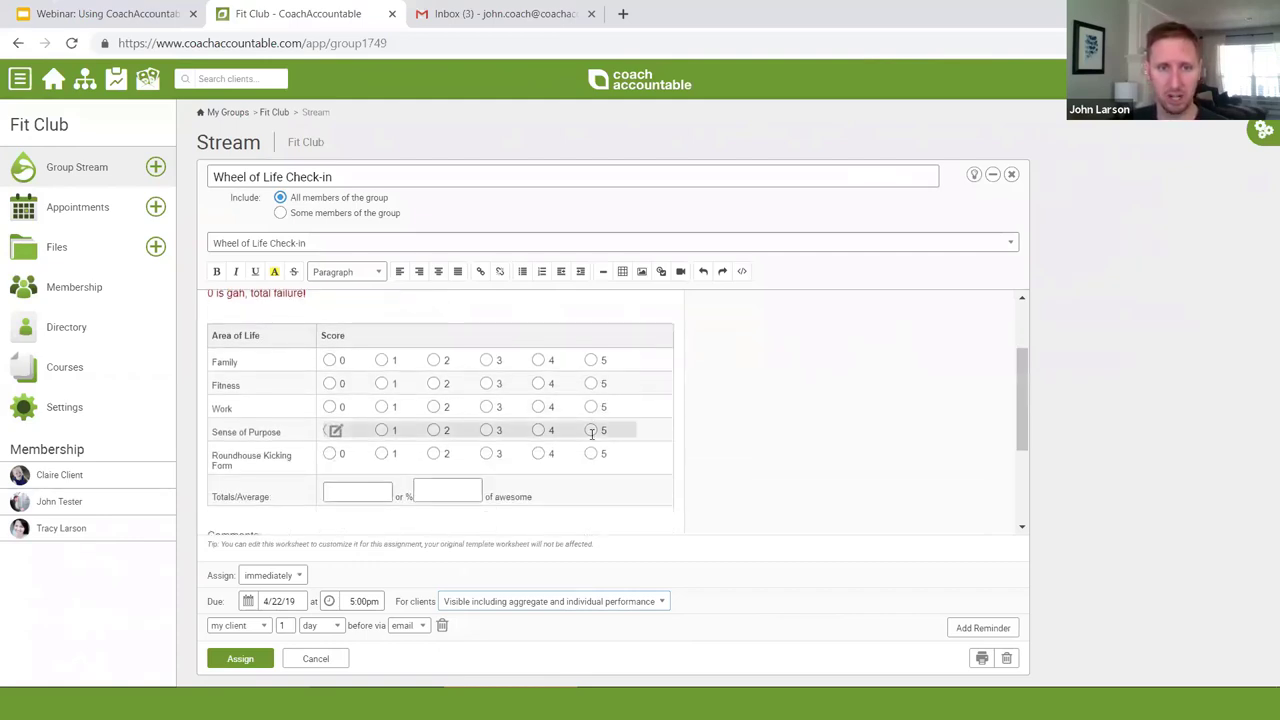
{"action": "scroll", "coordinate": [463, 443], "scroll_direction": "down", "scroll_amount": 1}
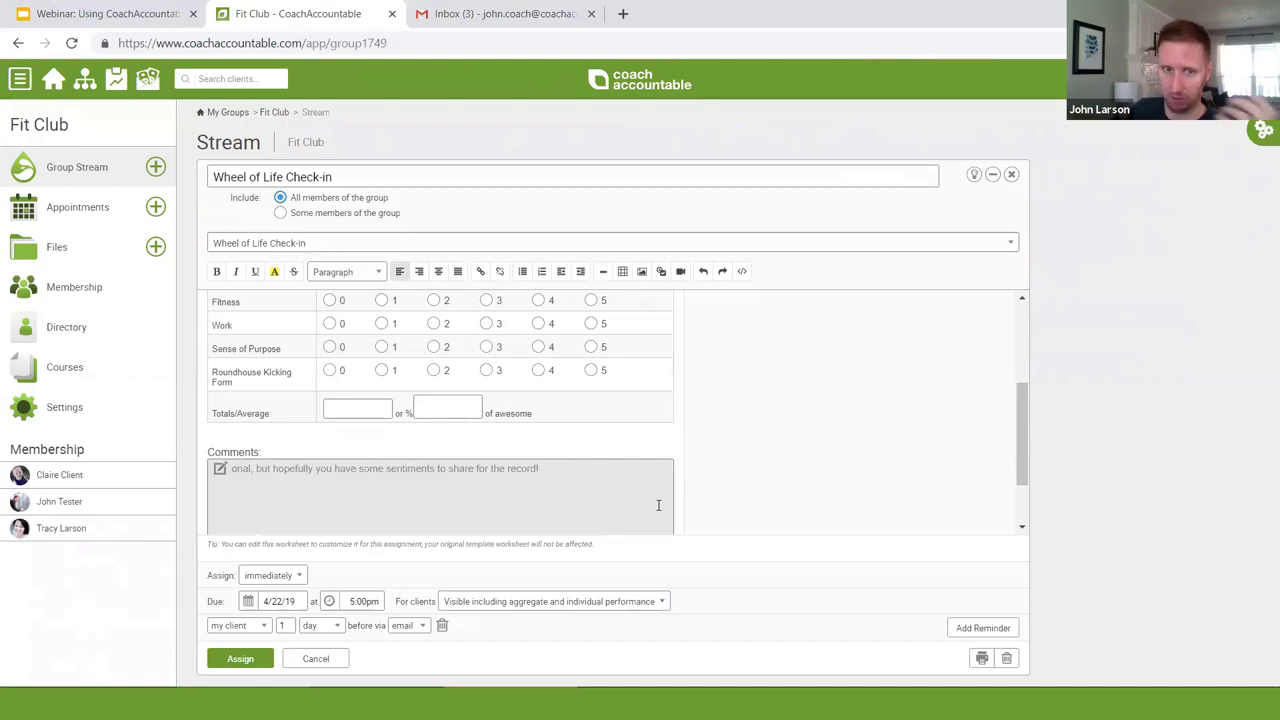
{"action": "left_click", "coordinate": [477, 605]}
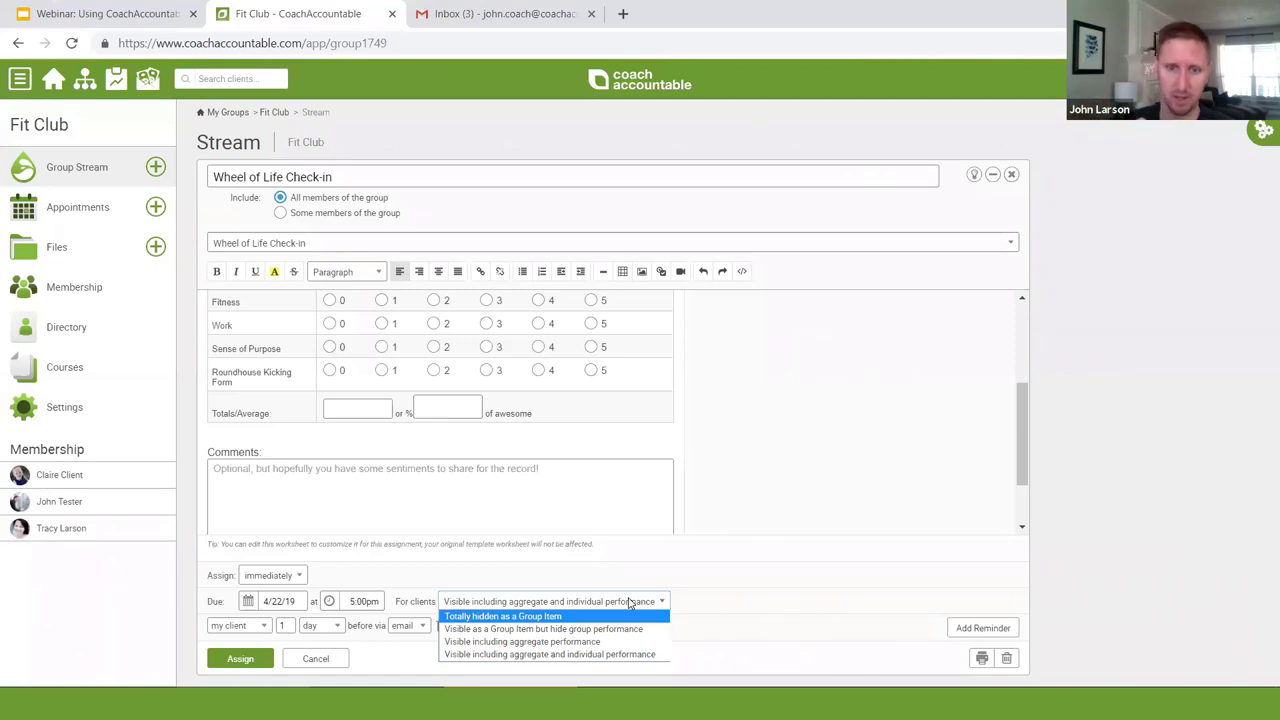
{"action": "left_click", "coordinate": [590, 654]}
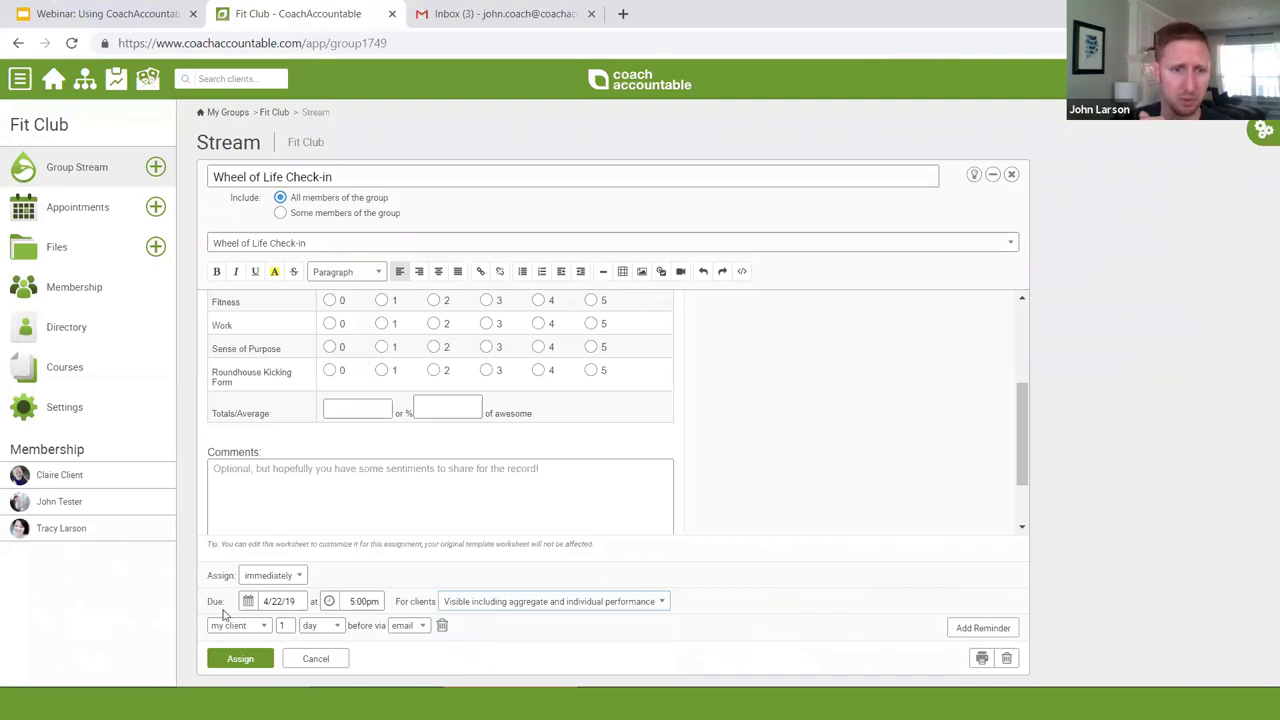
Step: Assign the worksheet to the group with an email notice, and expand the individual member statuses in its stream entry
{"action": "left_click", "coordinate": [229, 658]}
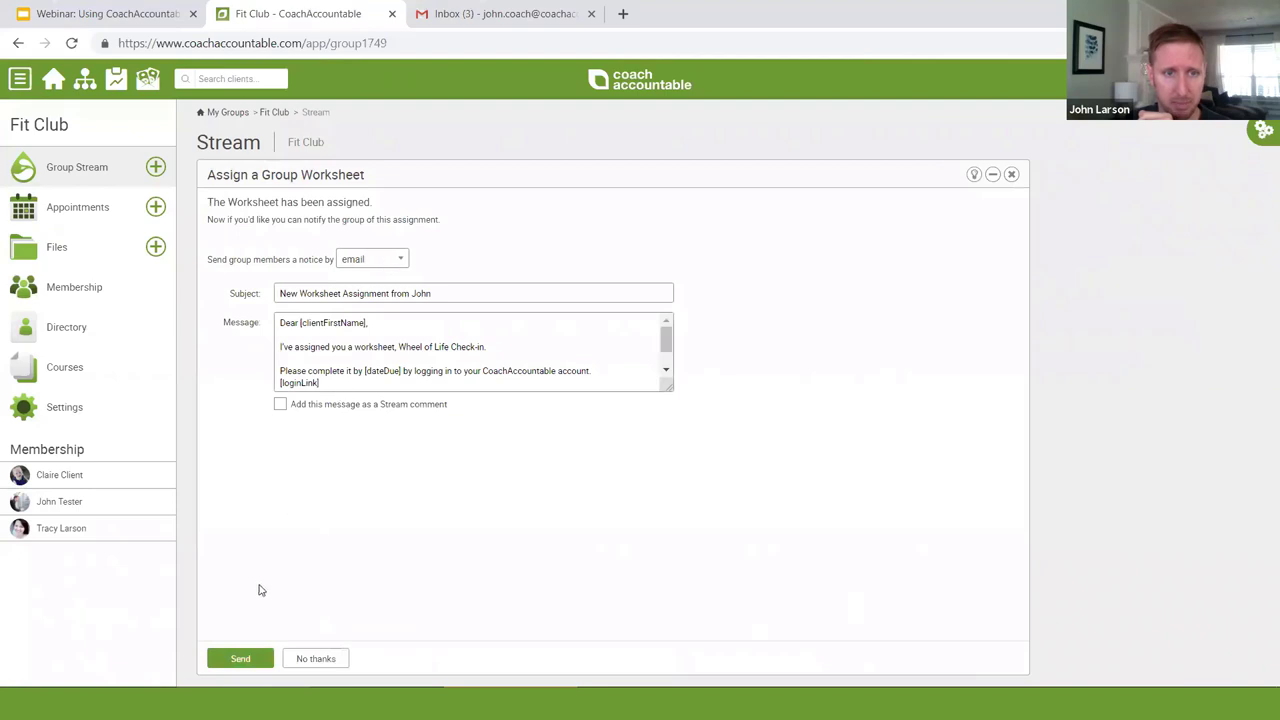
{"action": "left_click", "coordinate": [242, 661]}
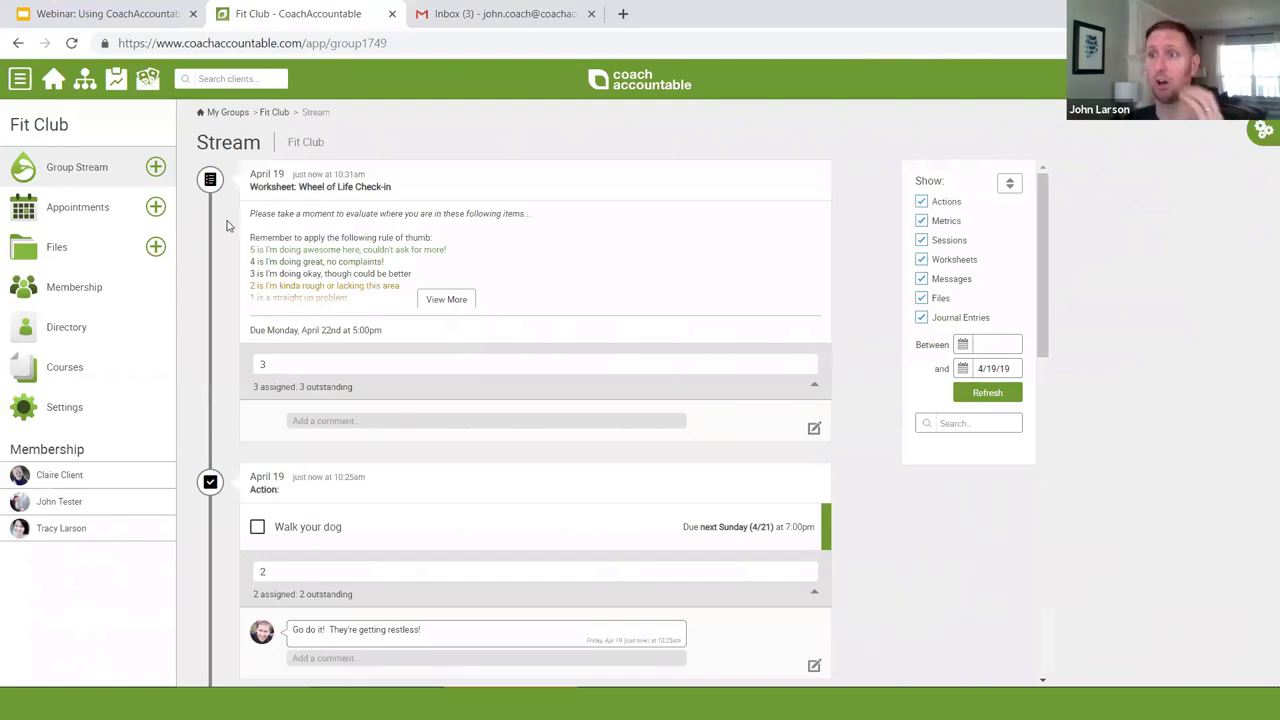
{"action": "left_click", "coordinate": [813, 389]}
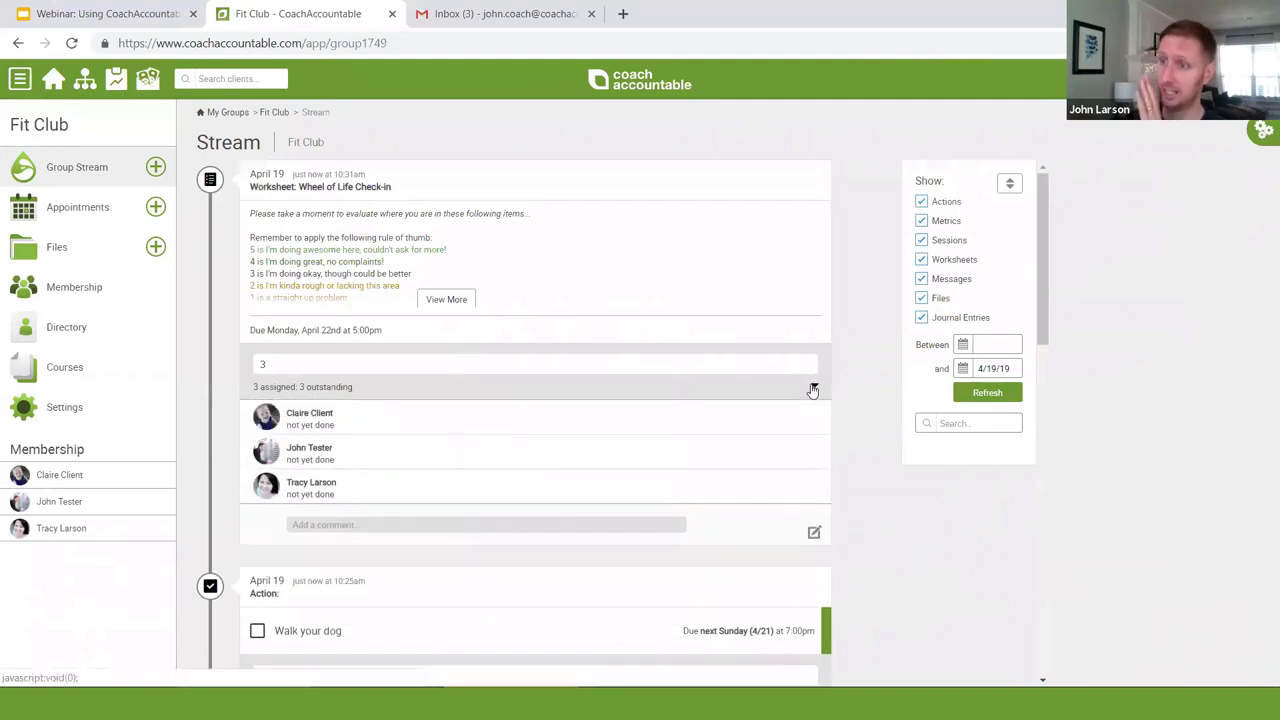
Step: Switch to the client's Firefox session, reload the app, and open the assigned Wheel of Life Check-in worksheet
{"action": "key", "text": "alt+Tab"}
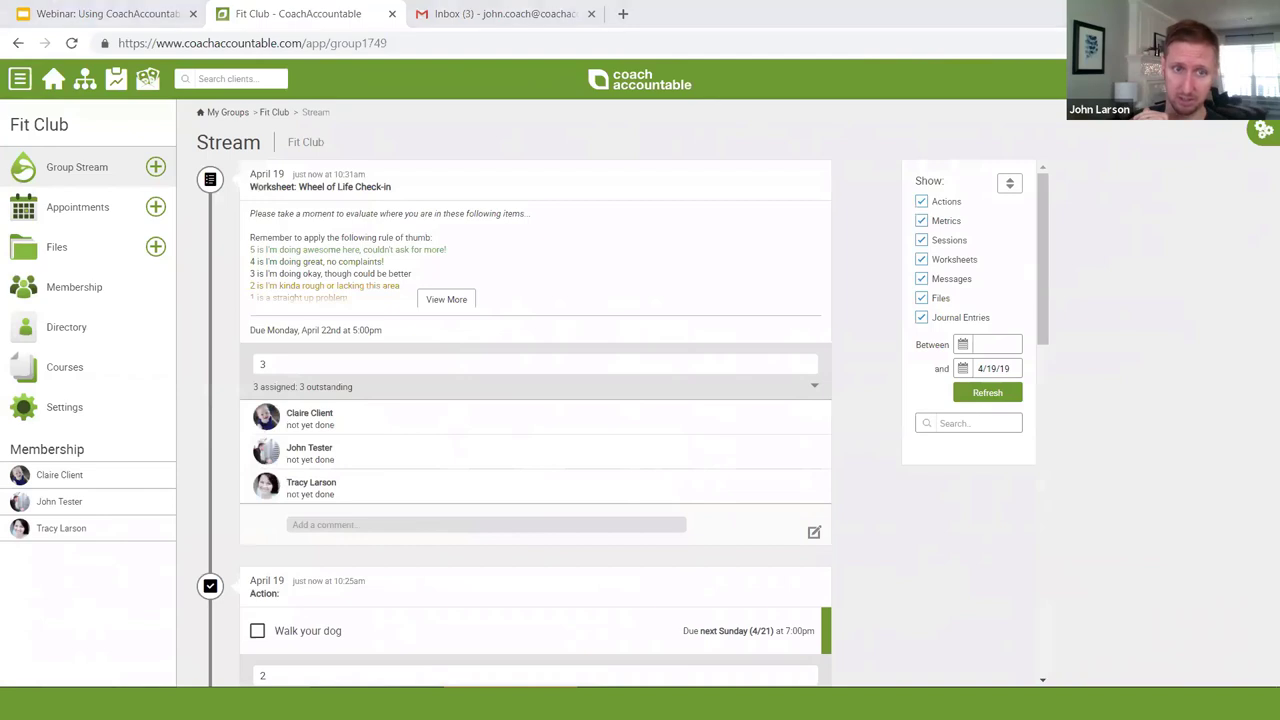
{"action": "left_click", "coordinate": [116, 280]}
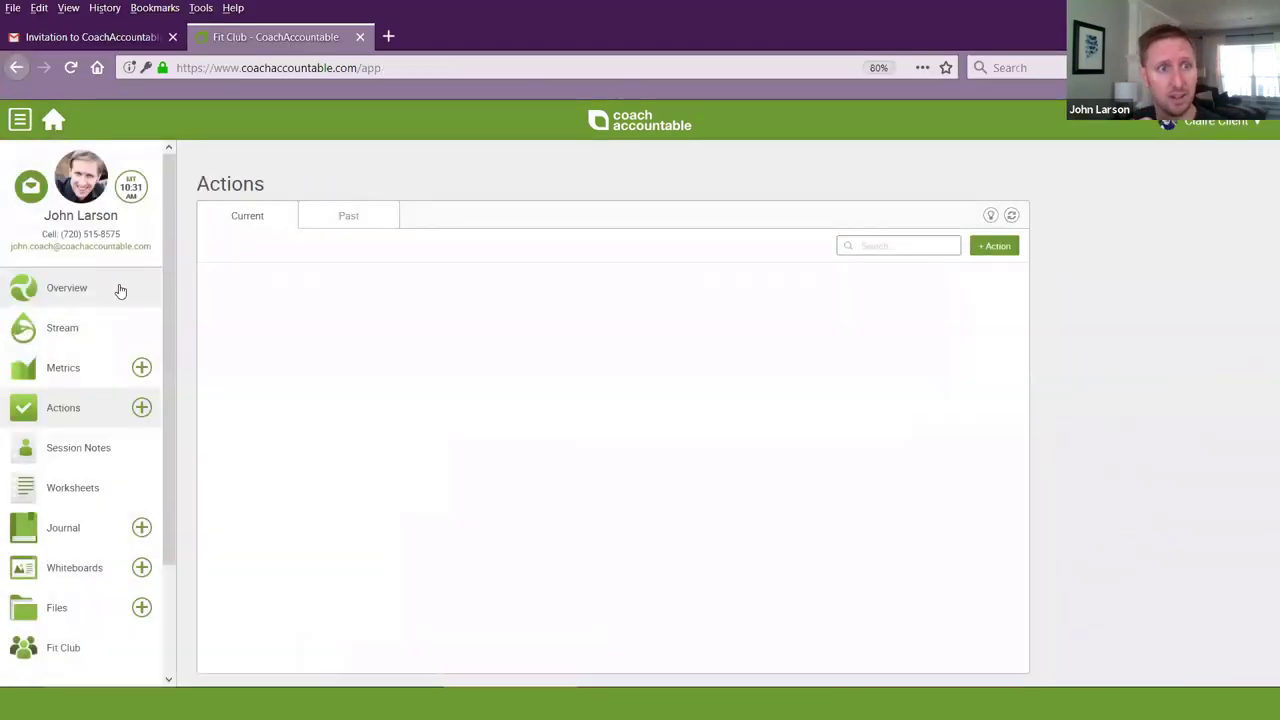
{"action": "left_click", "coordinate": [52, 486]}
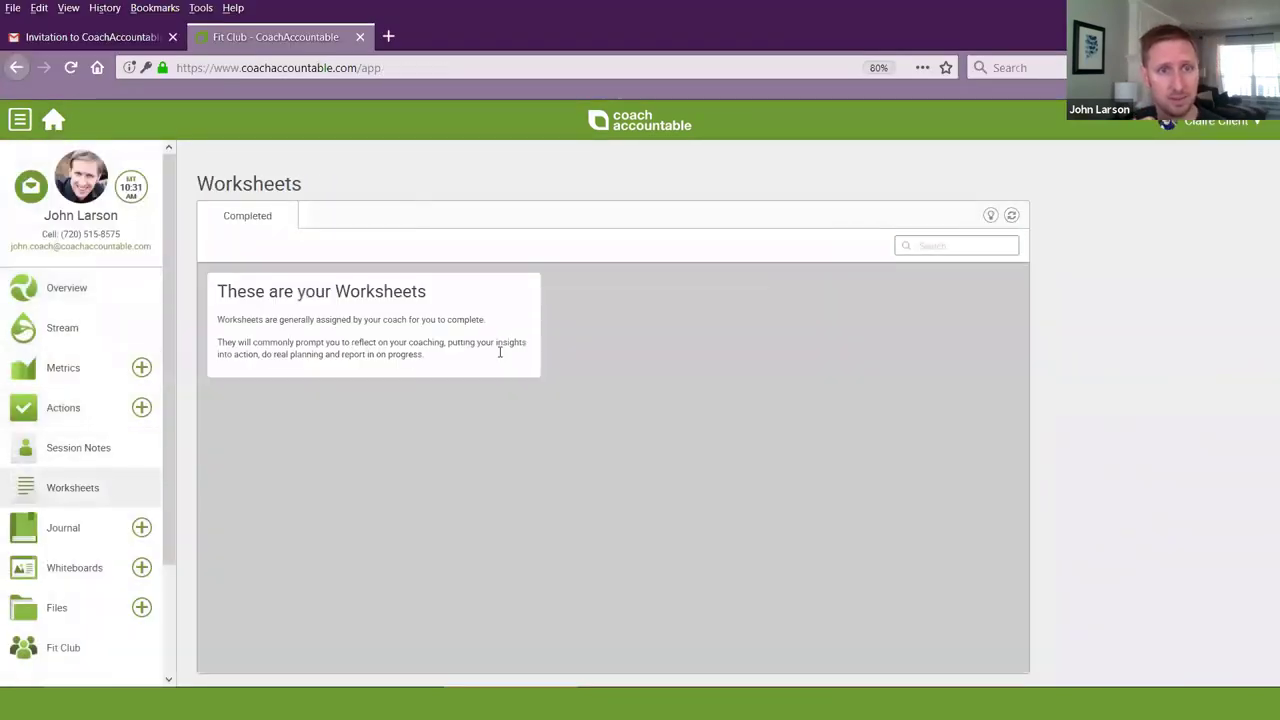
{"action": "left_click", "coordinate": [1011, 216]}
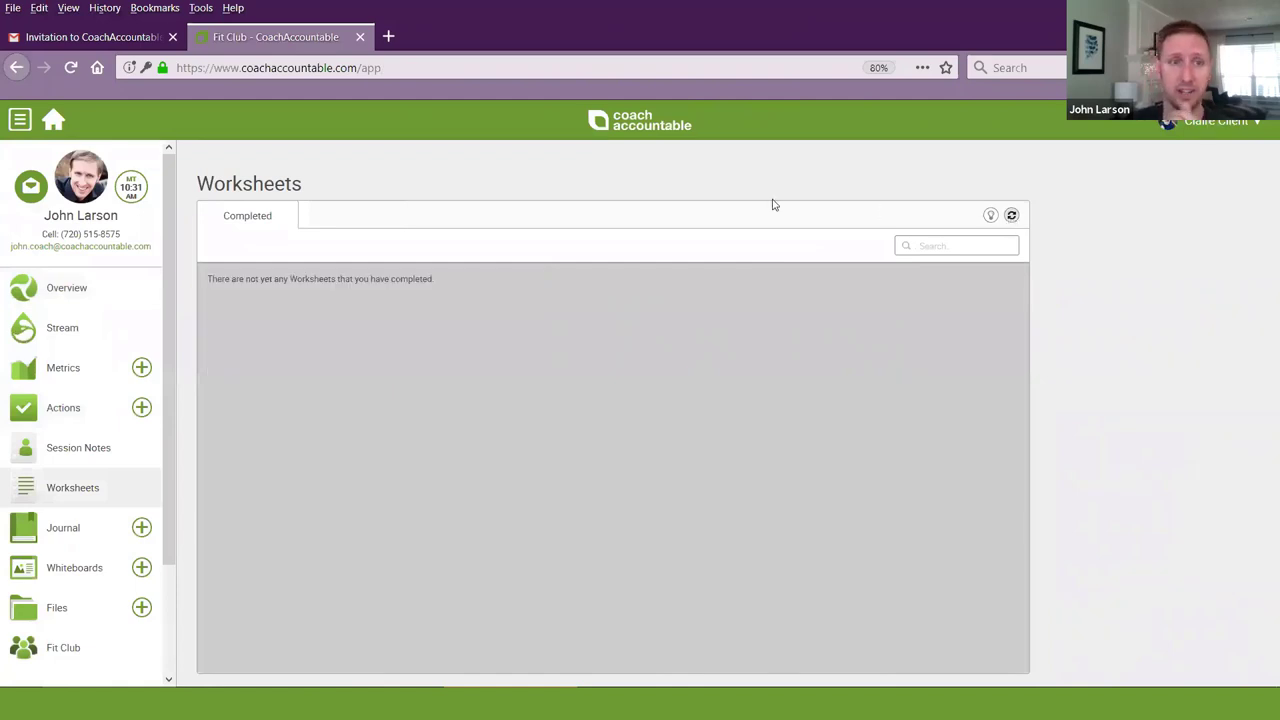
{"action": "left_click", "coordinate": [70, 67]}
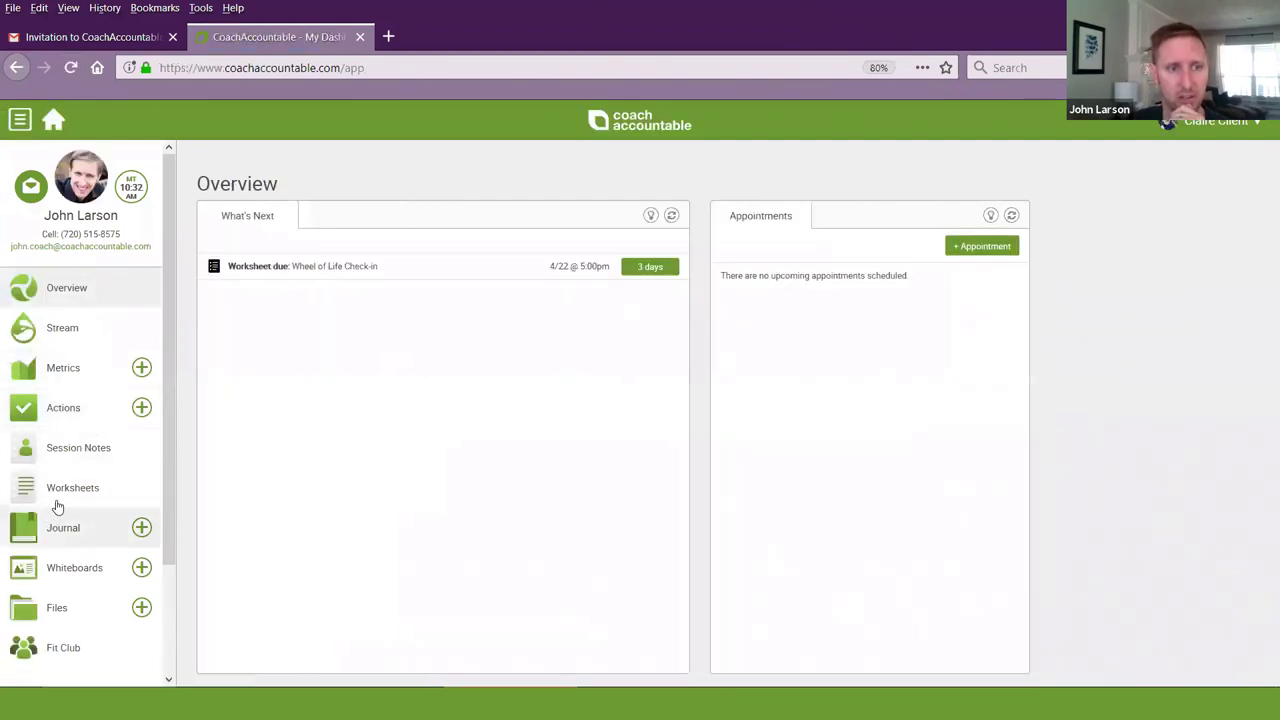
{"action": "left_click", "coordinate": [57, 505]}
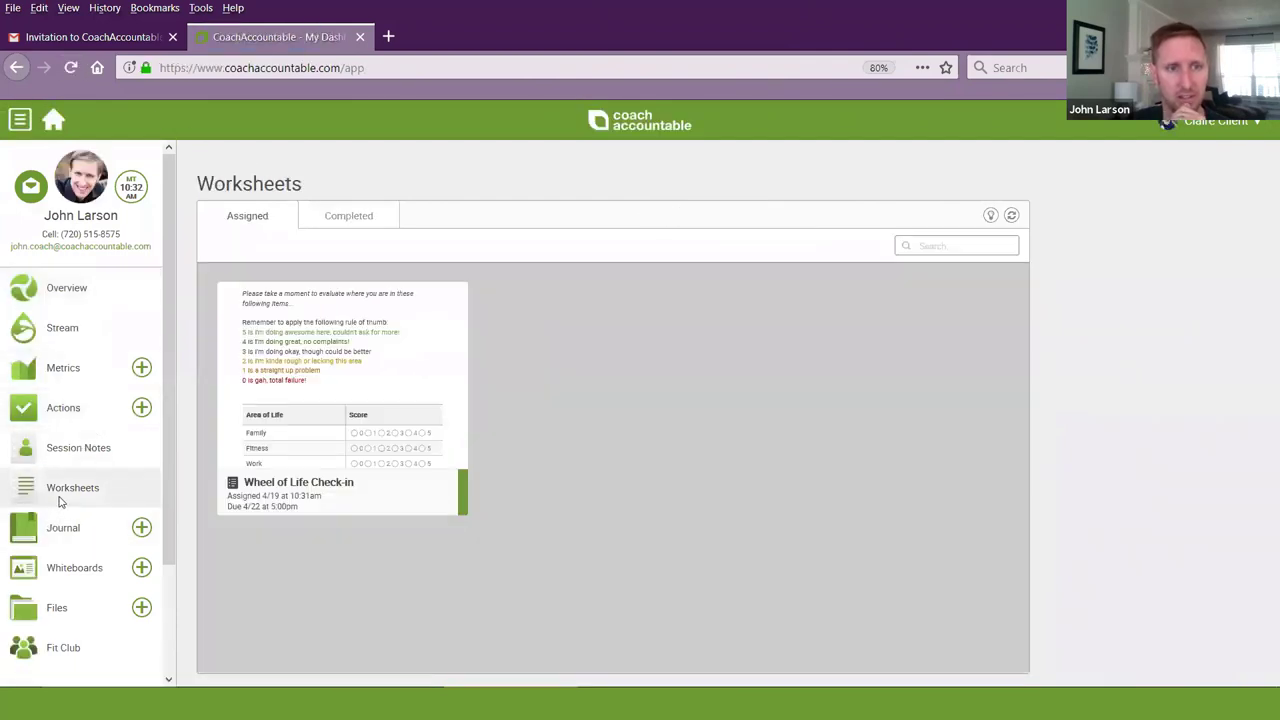
{"action": "left_click", "coordinate": [312, 389]}
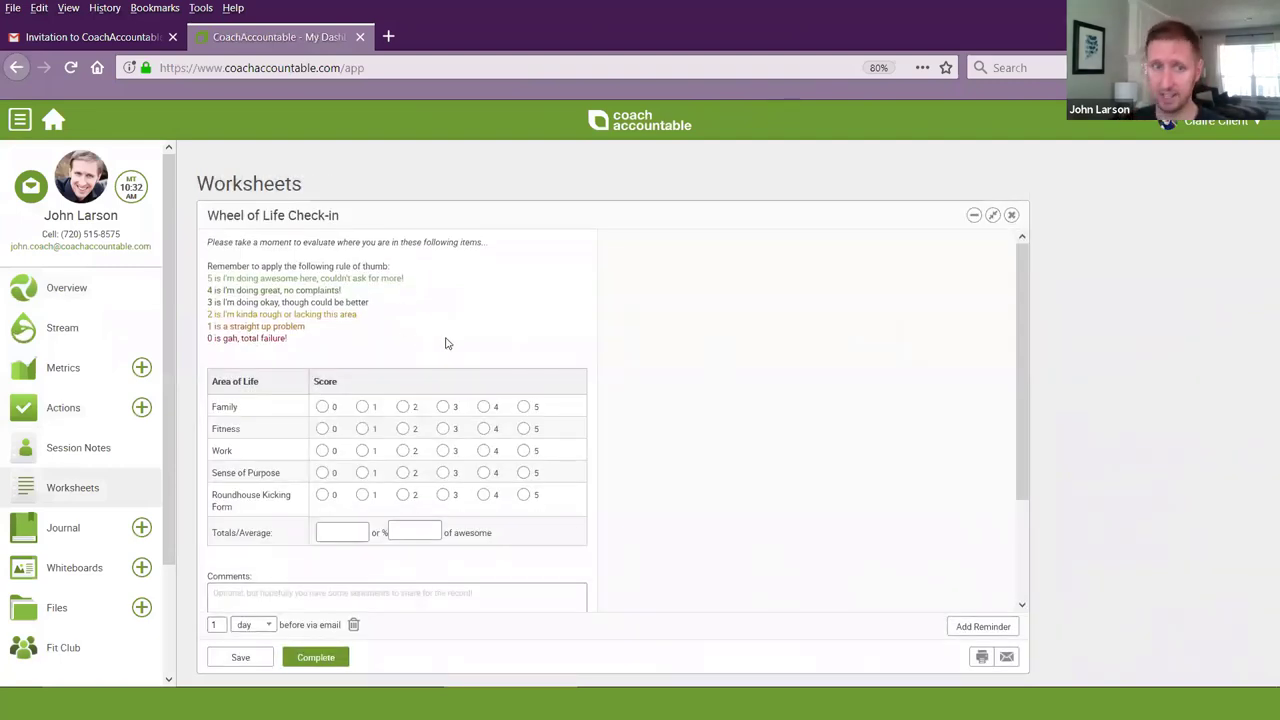
Step: Score Family 1, Fitness 5, Work 5, Sense of Purpose 4 and Roundhouse Kicking Form 5 on the worksheet
{"action": "left_click", "coordinate": [363, 407]}
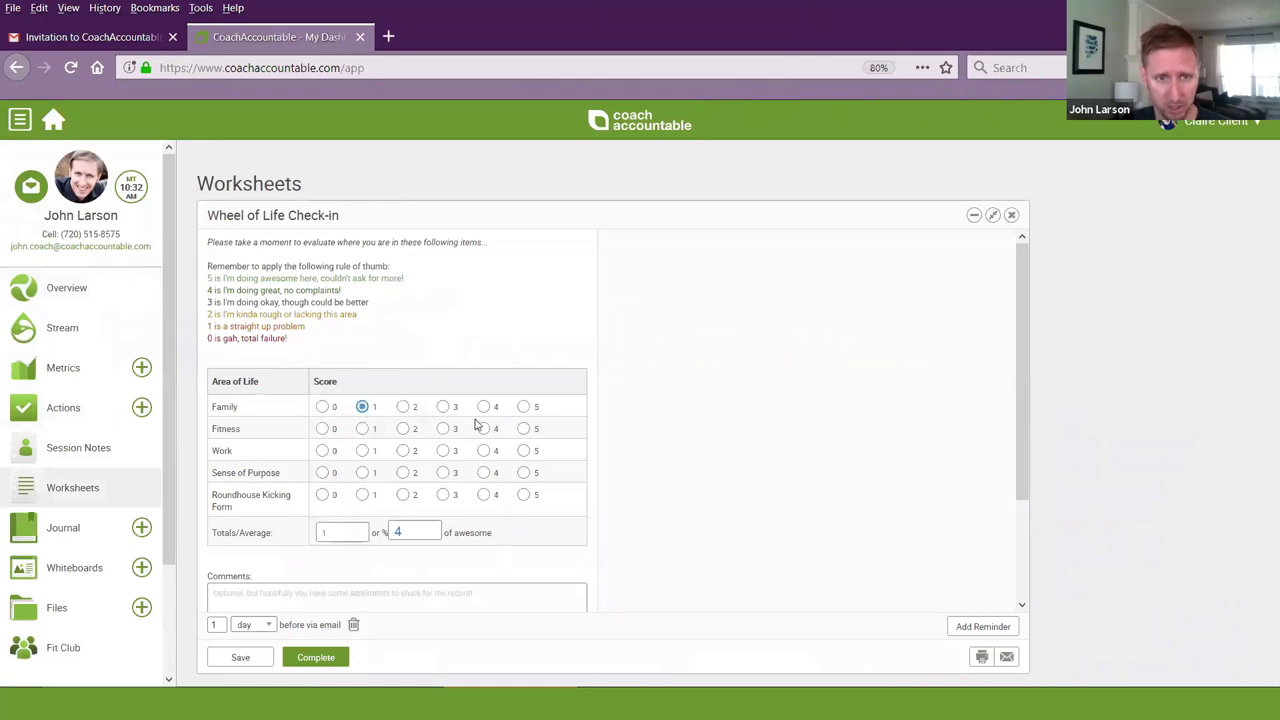
{"action": "left_click", "coordinate": [532, 431]}
{"action": "left_click", "coordinate": [525, 451]}
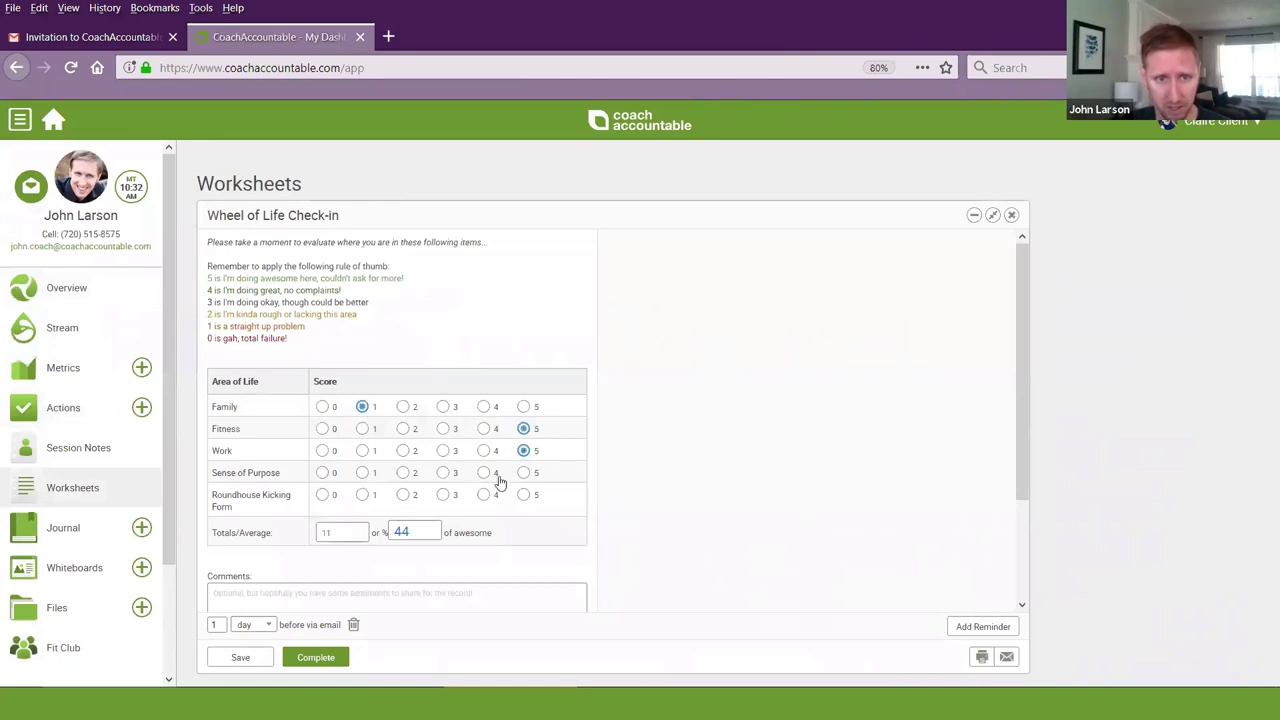
{"action": "left_click", "coordinate": [489, 475]}
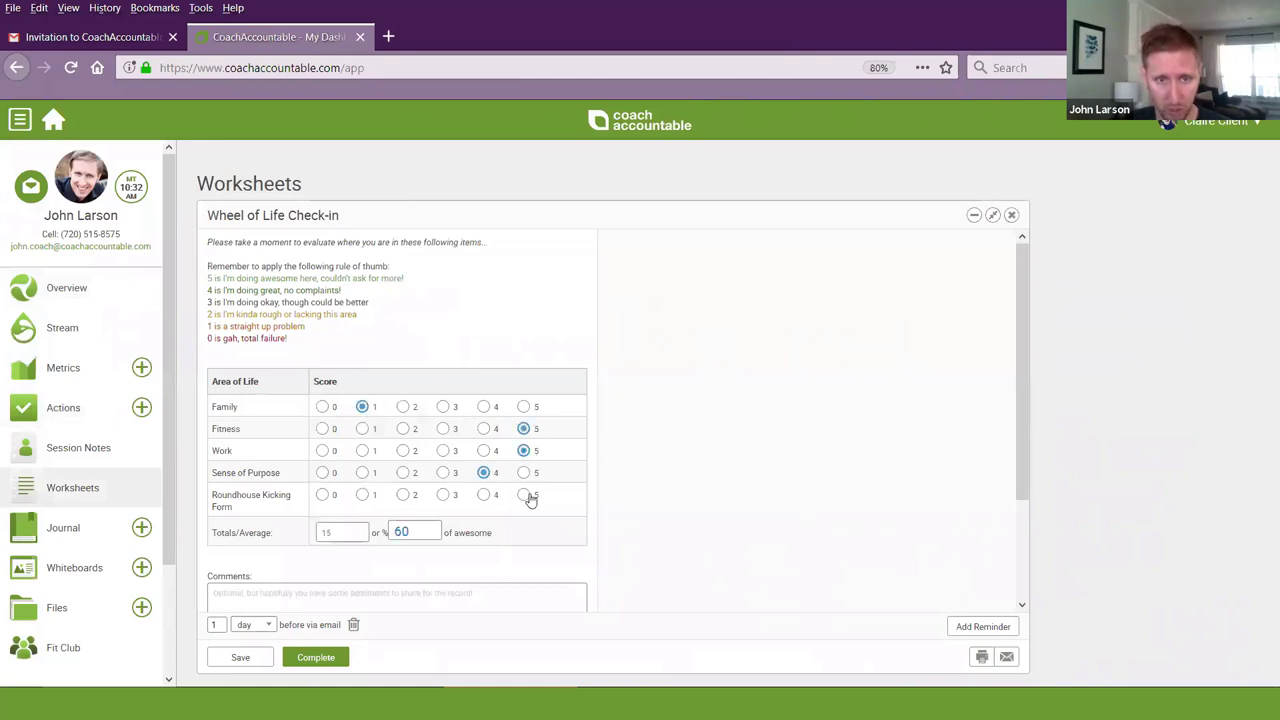
{"action": "left_click", "coordinate": [526, 496]}
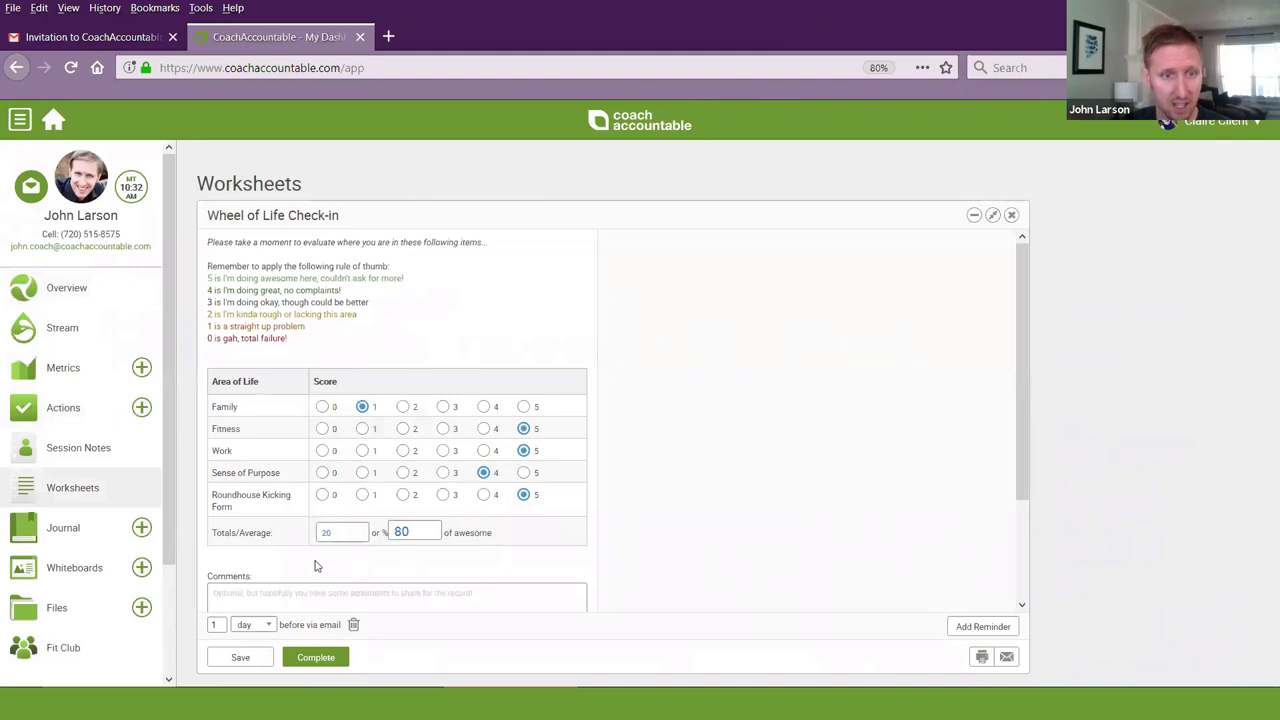
Step: Enter two comment paragraphs: "My roundhouse kicks are great, thanks for asking!" and "Could use some suggestions on how to shore up family life, though."
{"action": "left_click", "coordinate": [322, 596]}
{"action": "type", "text": "My roundhouse kicks are great, thanks for asking!"}
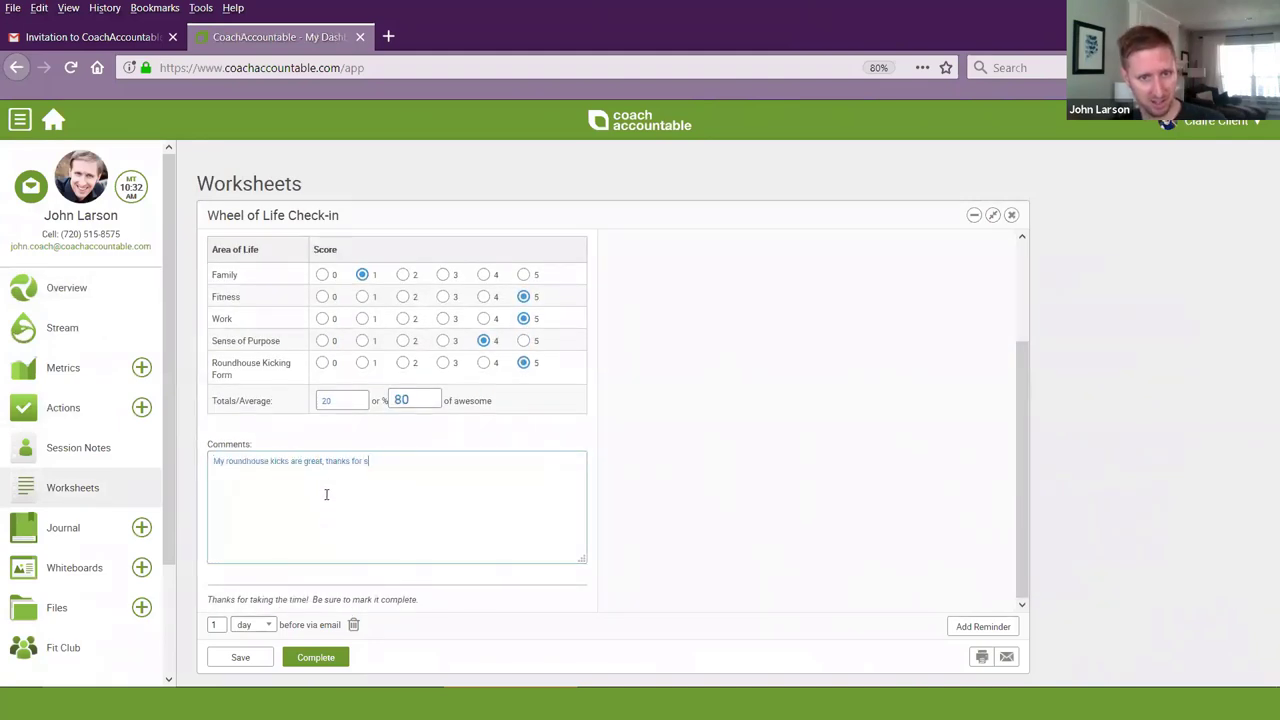
{"action": "key", "text": "Return"}
{"action": "key", "text": "Return"}
{"action": "type", "text": "Could use some suggestions on how to shore up family life, though."}
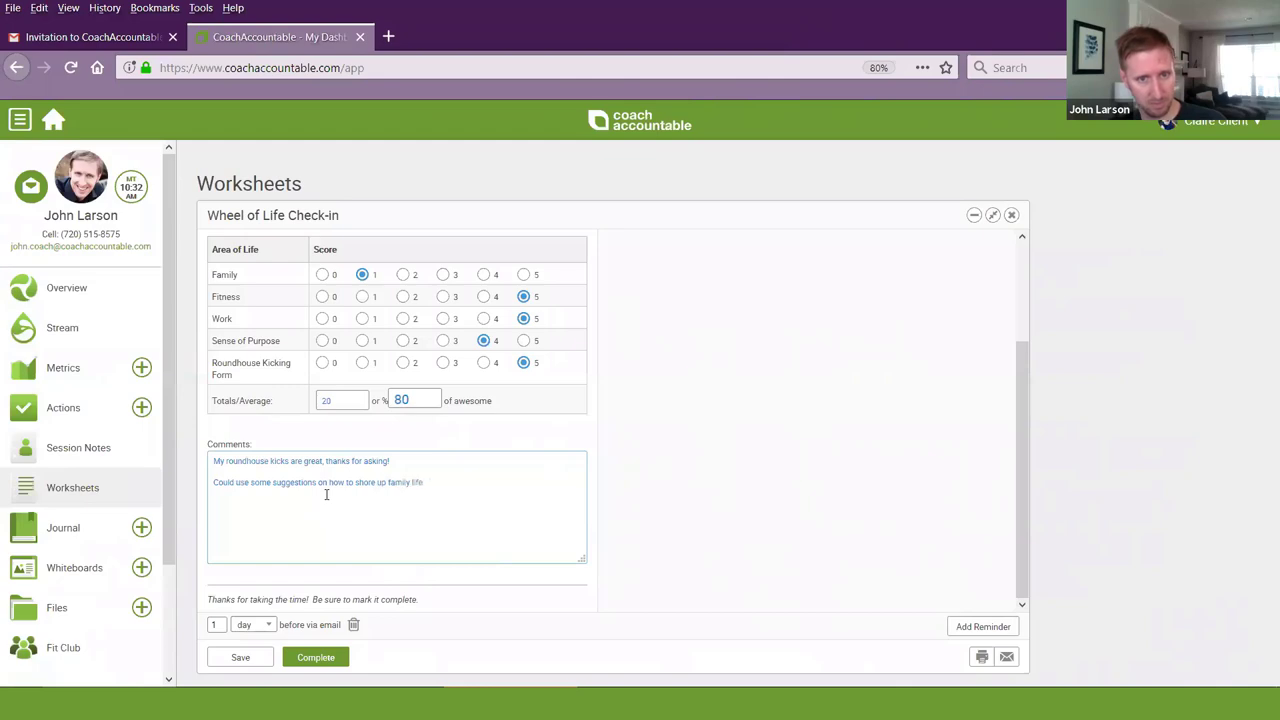
Step: Submit the worksheet to the coach as complete and view the group's worksheet progress in the Fit Club stream
{"action": "left_click", "coordinate": [305, 657]}
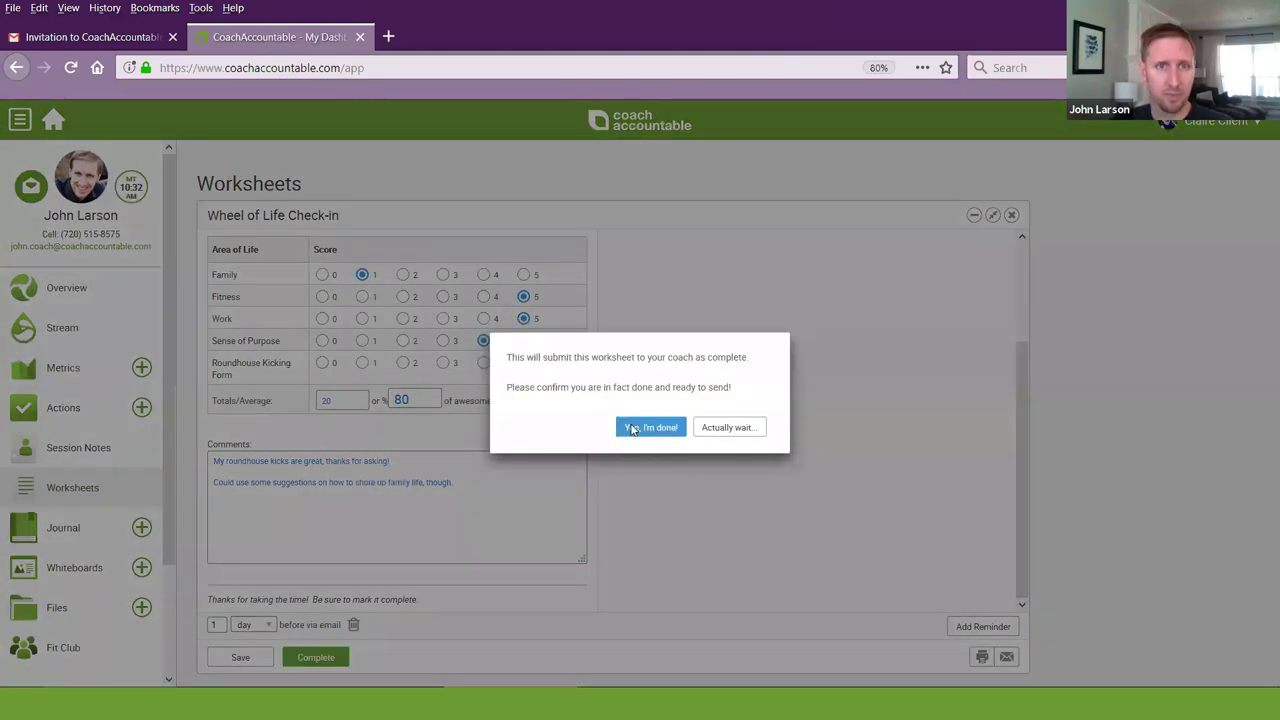
{"action": "left_click", "coordinate": [640, 429]}
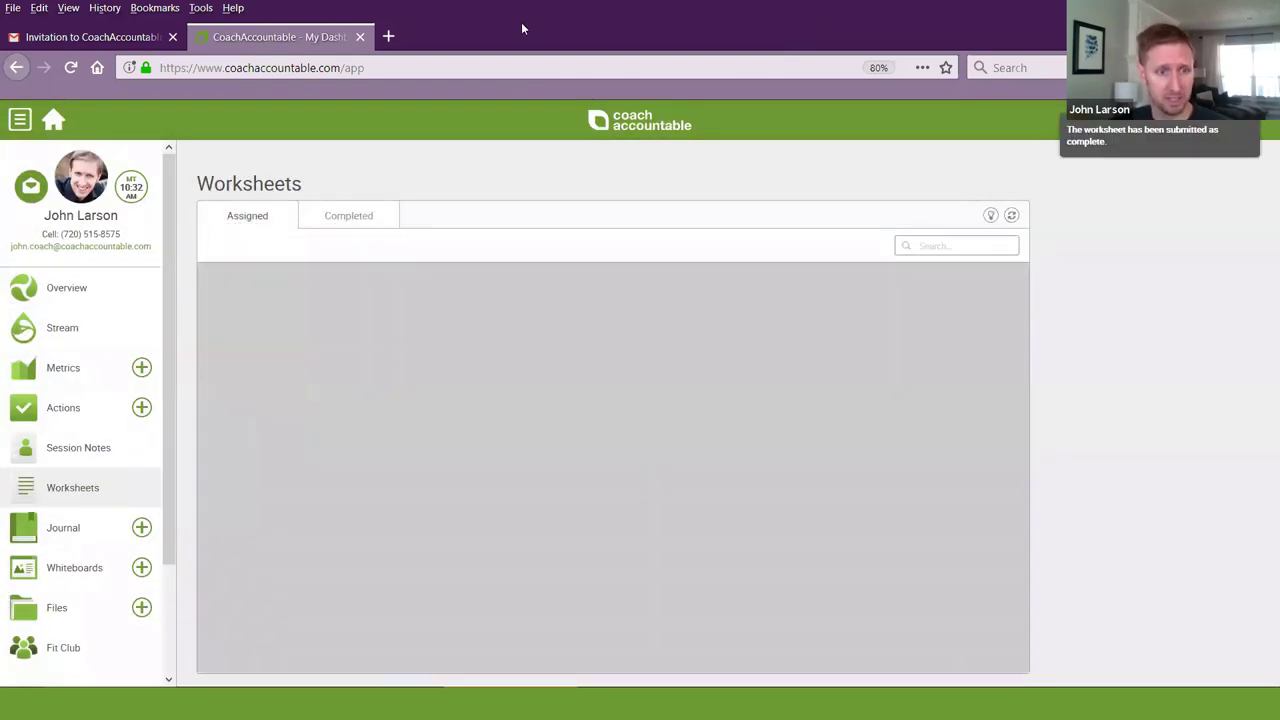
{"action": "left_click", "coordinate": [55, 648]}
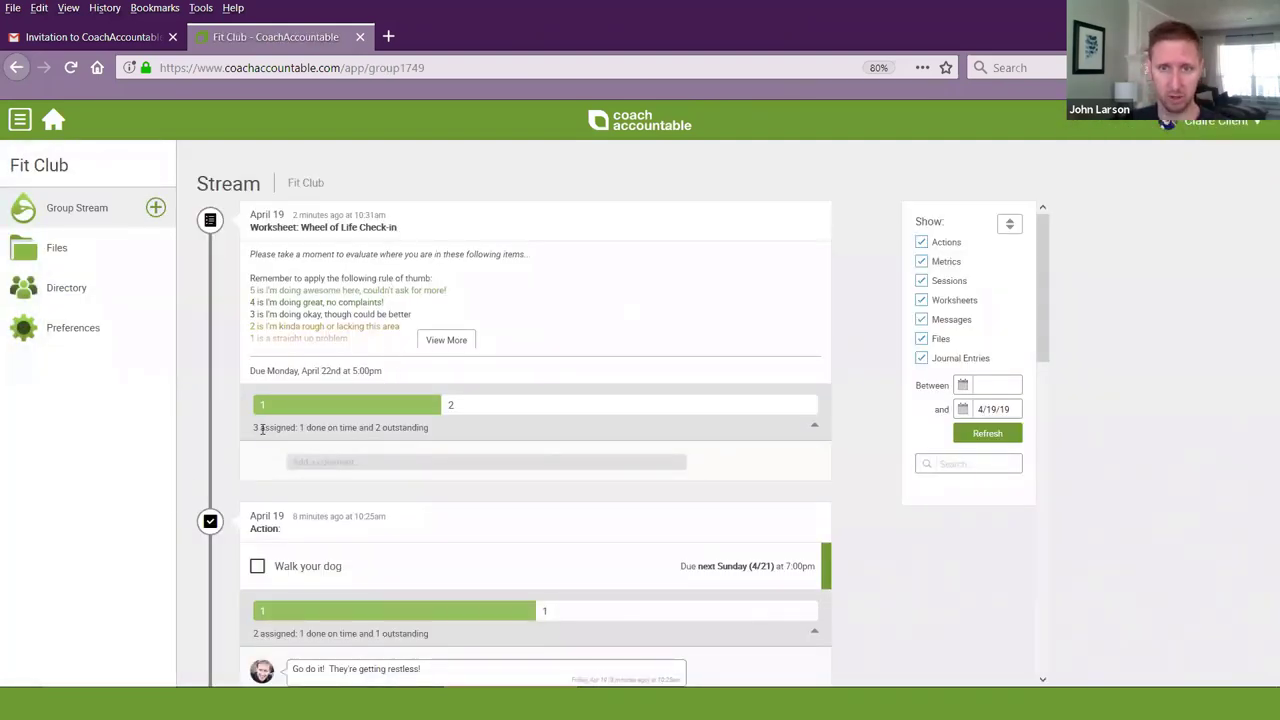
Step: Expand the members' progress on the Wheel of Life Check-in worksheet and view the client's full completed response in the stream
{"action": "left_click", "coordinate": [816, 429]}
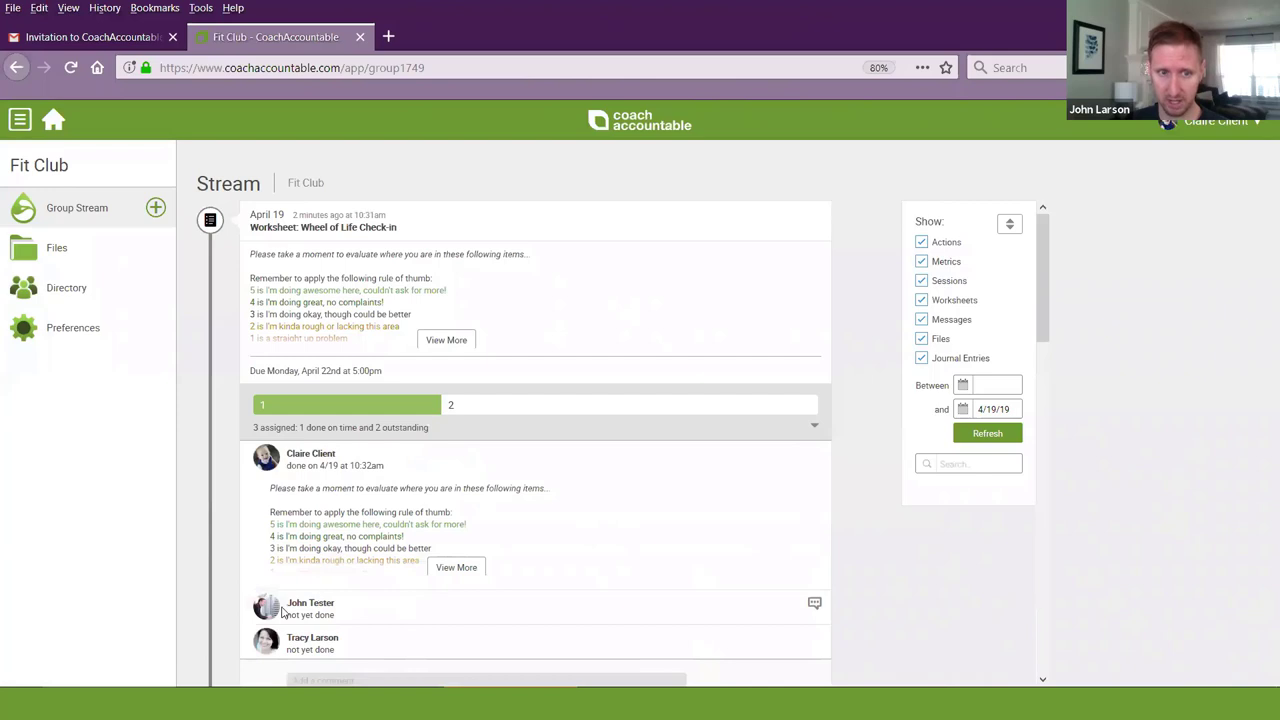
{"action": "scroll", "coordinate": [290, 608], "scroll_direction": "down", "scroll_amount": 2}
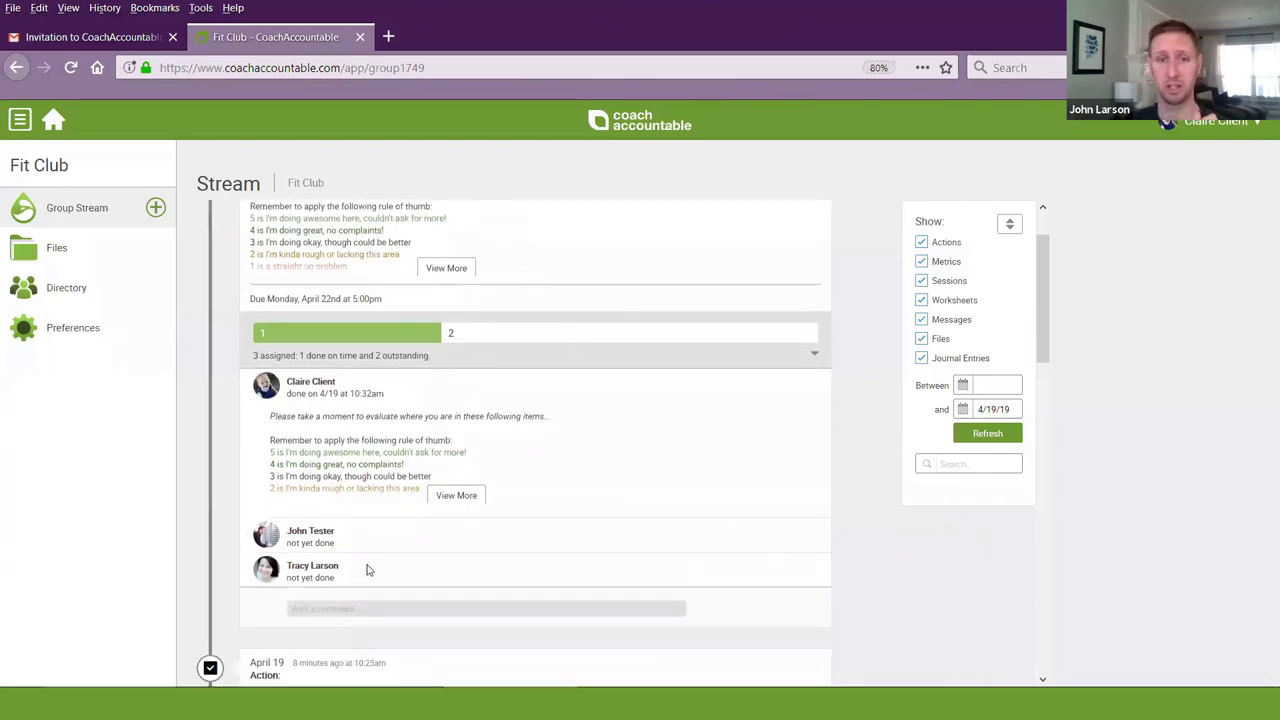
{"action": "left_click", "coordinate": [464, 500]}
{"action": "scroll", "coordinate": [500, 484], "scroll_direction": "down", "scroll_amount": 5}
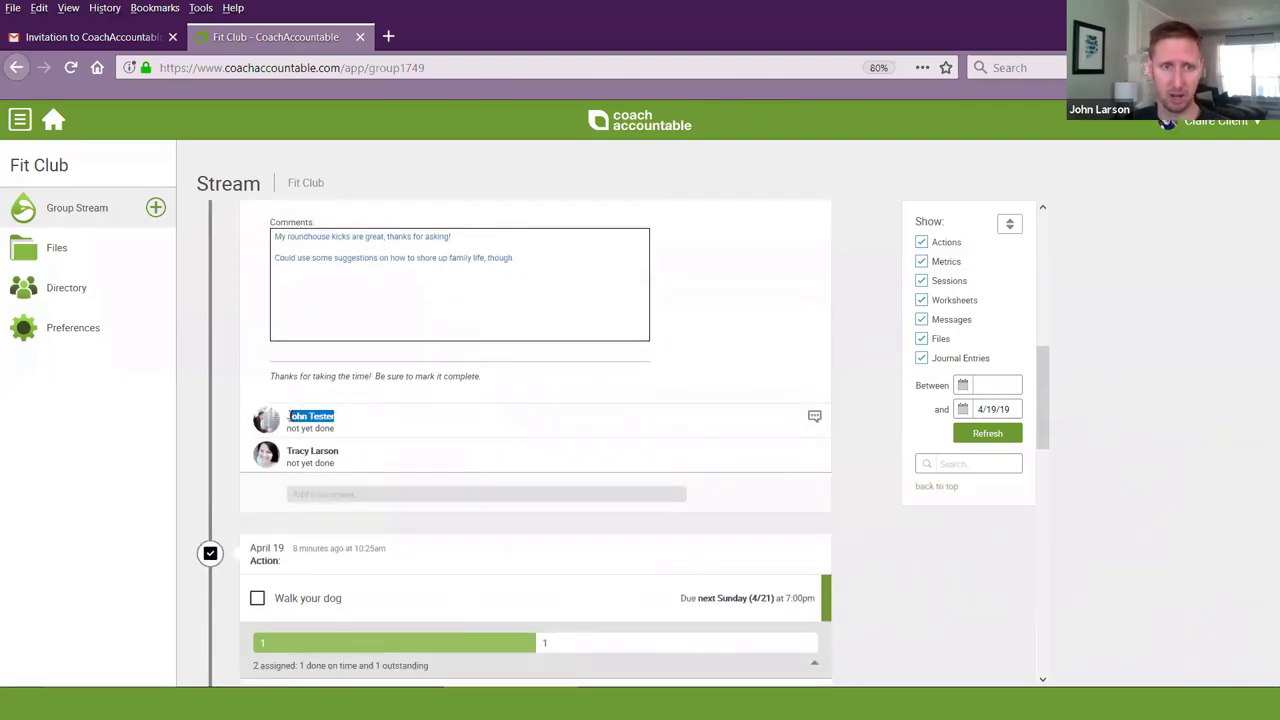
Step: Post a worksheet comment greeting the client by first name with "I recommend a nice family night once a week--joint cooking projects are fab!" and collapse the members' responses
{"action": "left_click", "coordinate": [363, 494]}
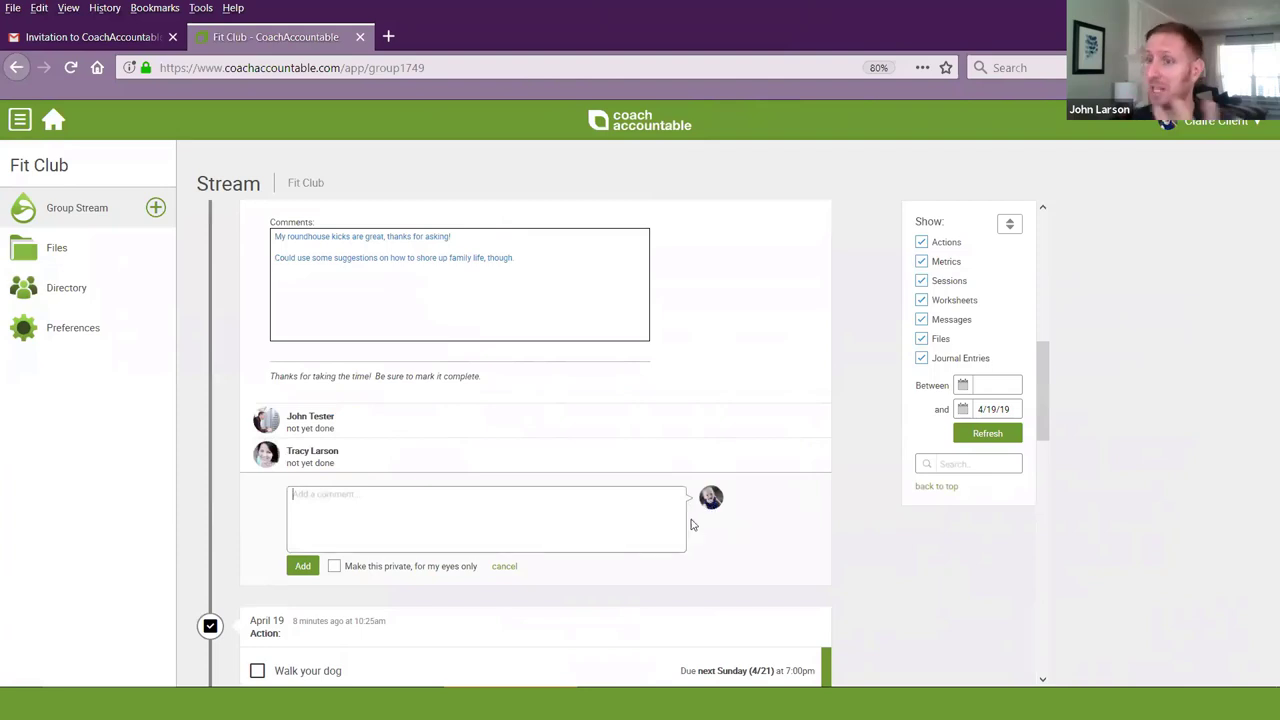
{"action": "type", "text": "Hey Claire, I recommend a"}
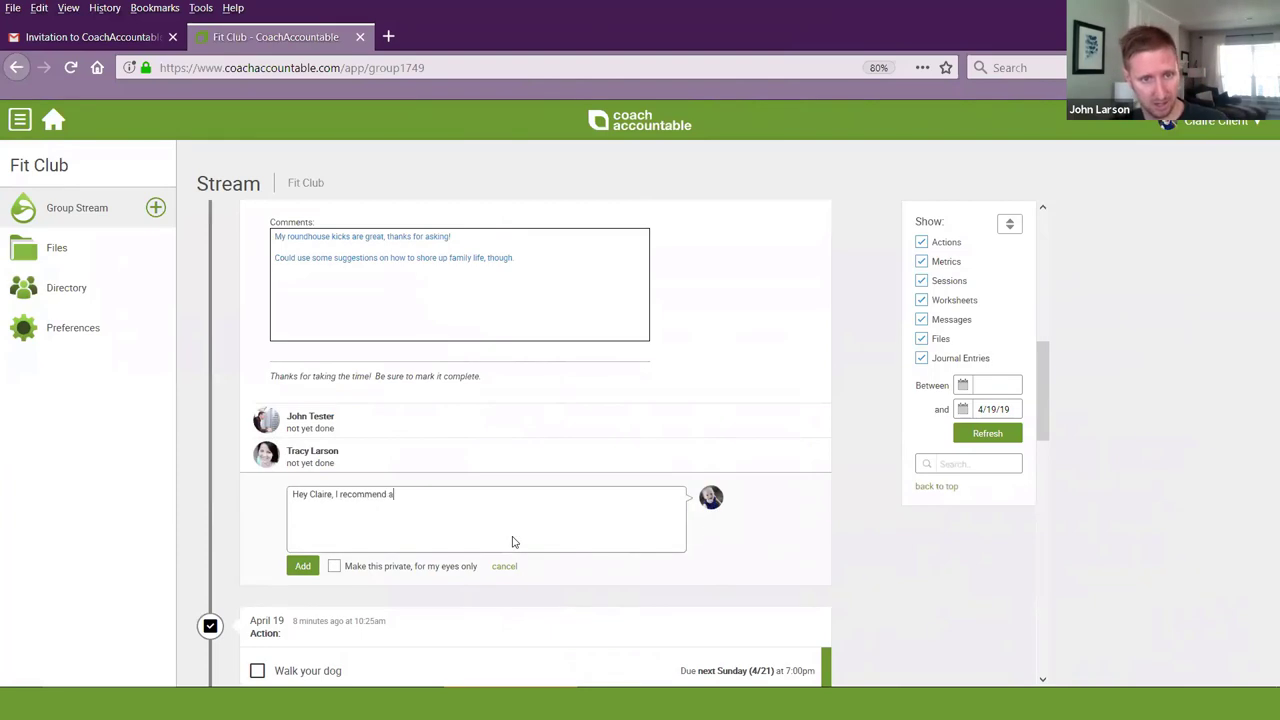
{"action": "type", "text": " nice family night once a week--your cooking projects are fab!"}
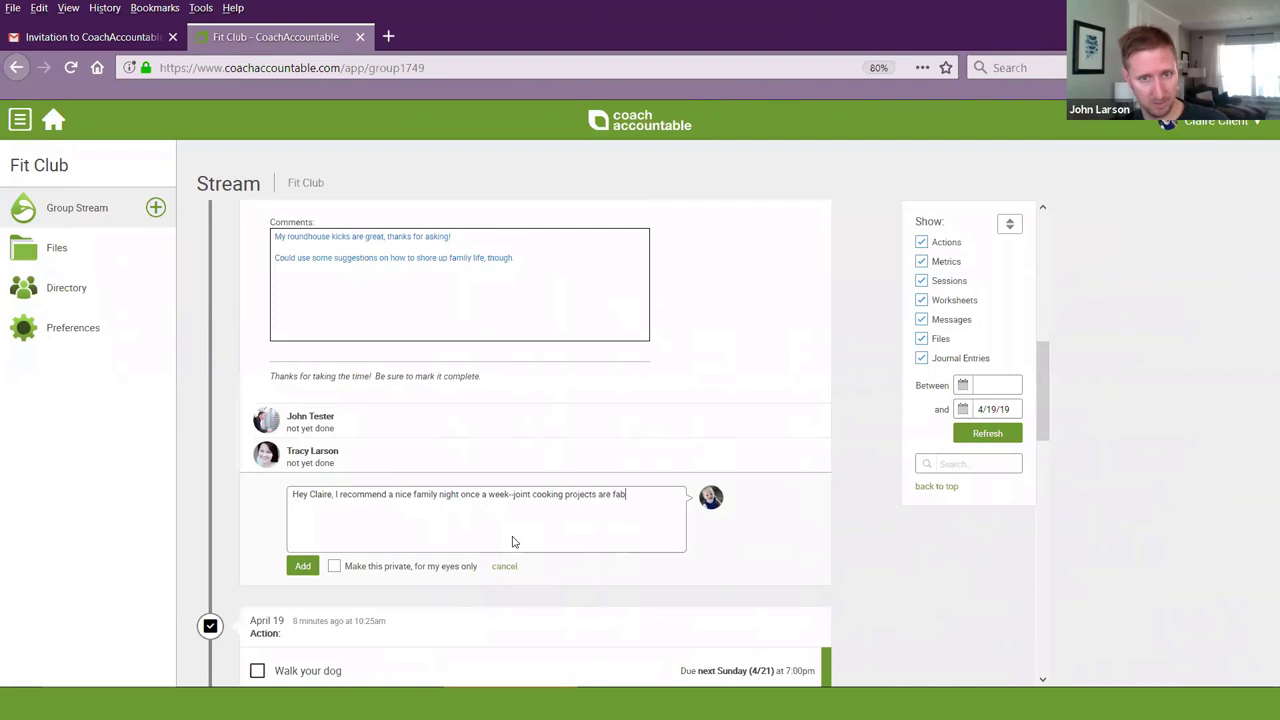
{"action": "key", "text": "ctrl+Return"}
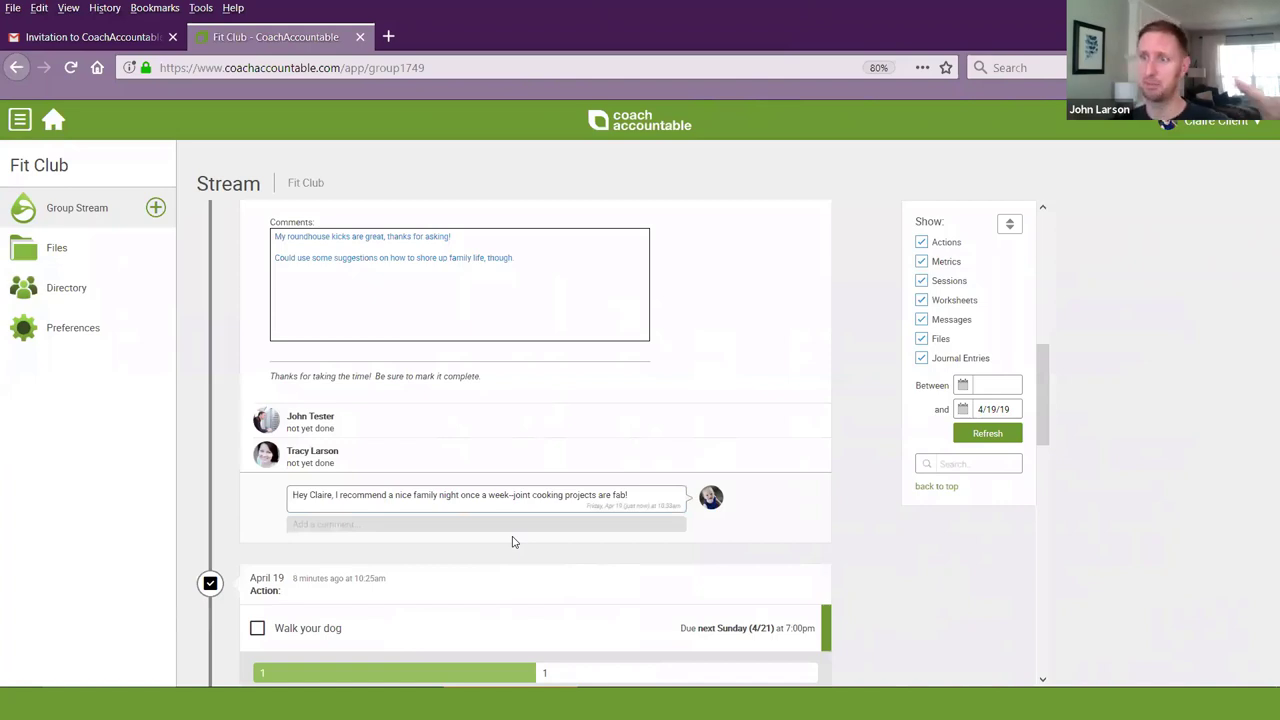
{"action": "scroll", "coordinate": [512, 542], "scroll_direction": "up", "scroll_amount": 8}
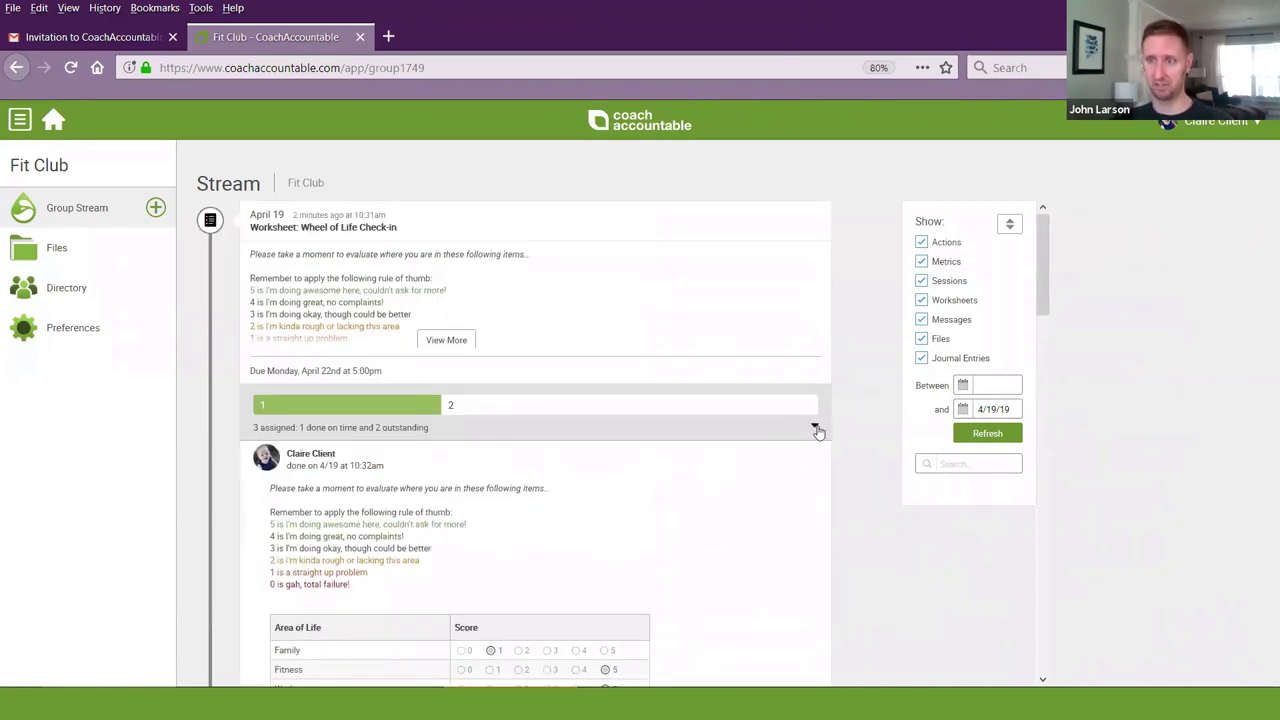
{"action": "left_click", "coordinate": [812, 428]}
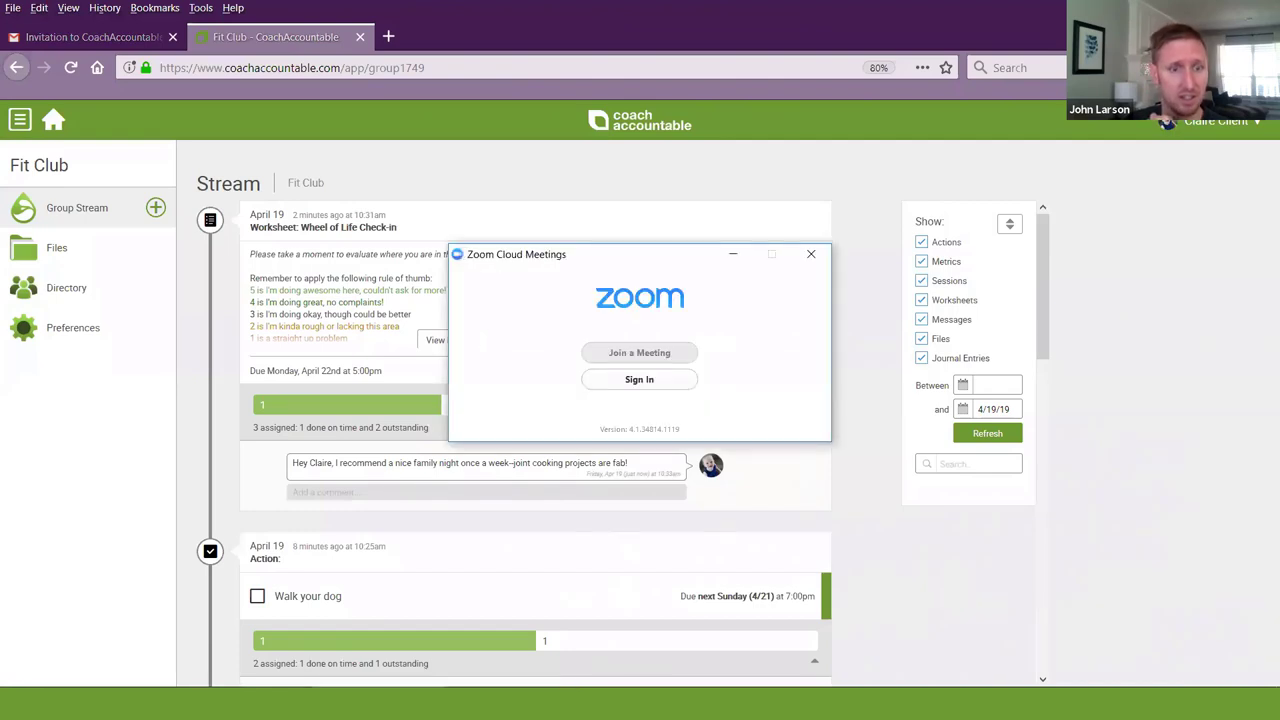
Step: Switch to the Google Slides presentation, show the Leader Boards slide, and return to the coach's Fit Club stream
{"action": "key", "text": "alt+Tab"}
{"action": "left_click", "coordinate": [86, 14]}
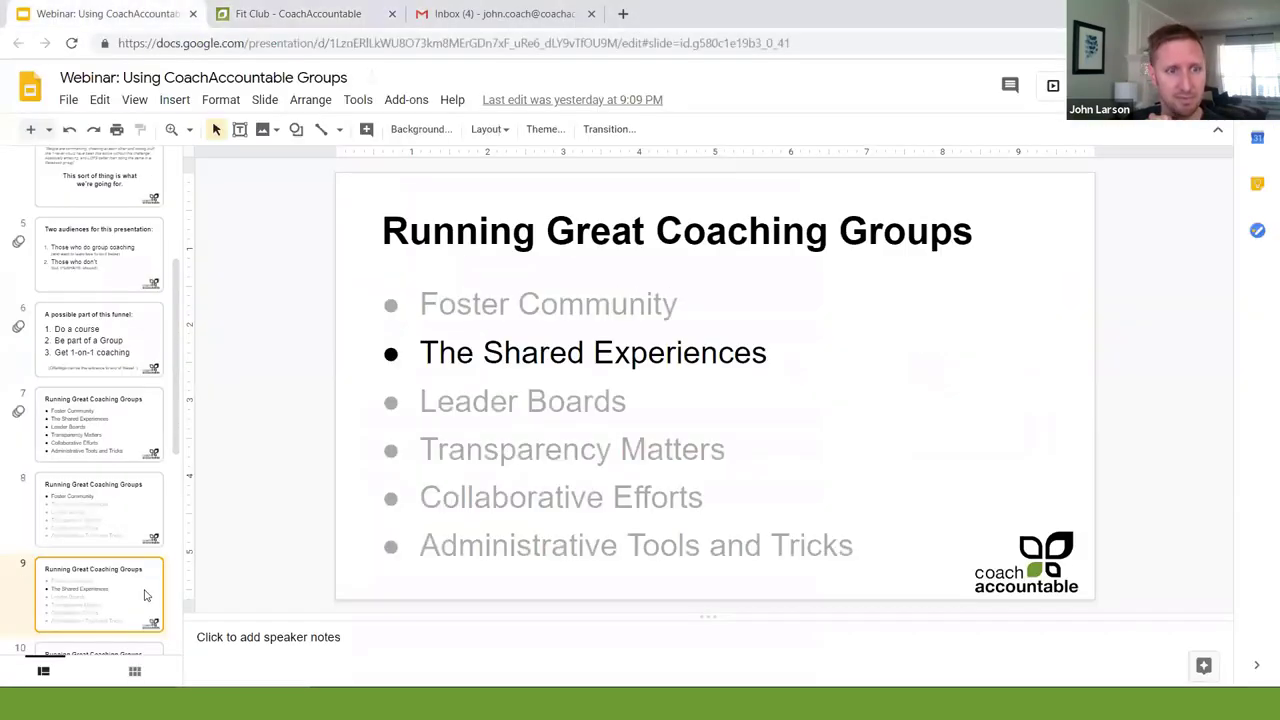
{"action": "scroll", "coordinate": [115, 560], "scroll_direction": "down", "scroll_amount": 2}
{"action": "left_click", "coordinate": [103, 512]}
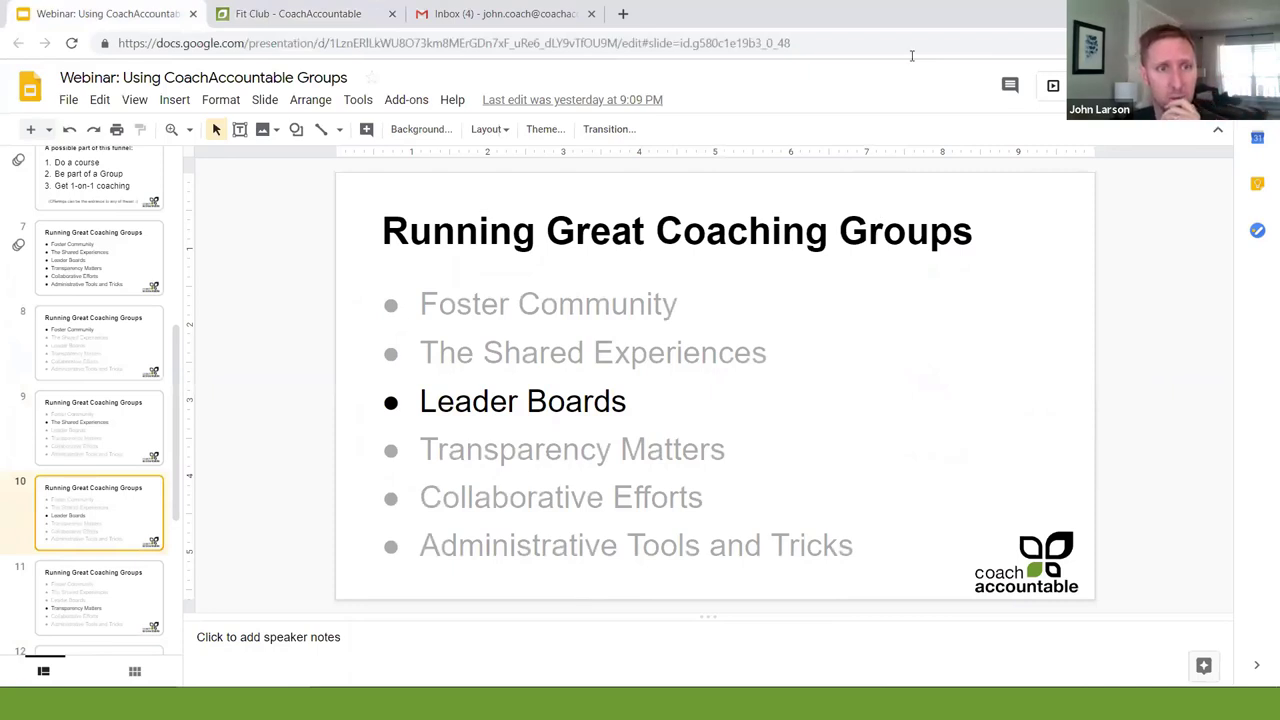
{"action": "key", "text": "ctrl+Tab"}
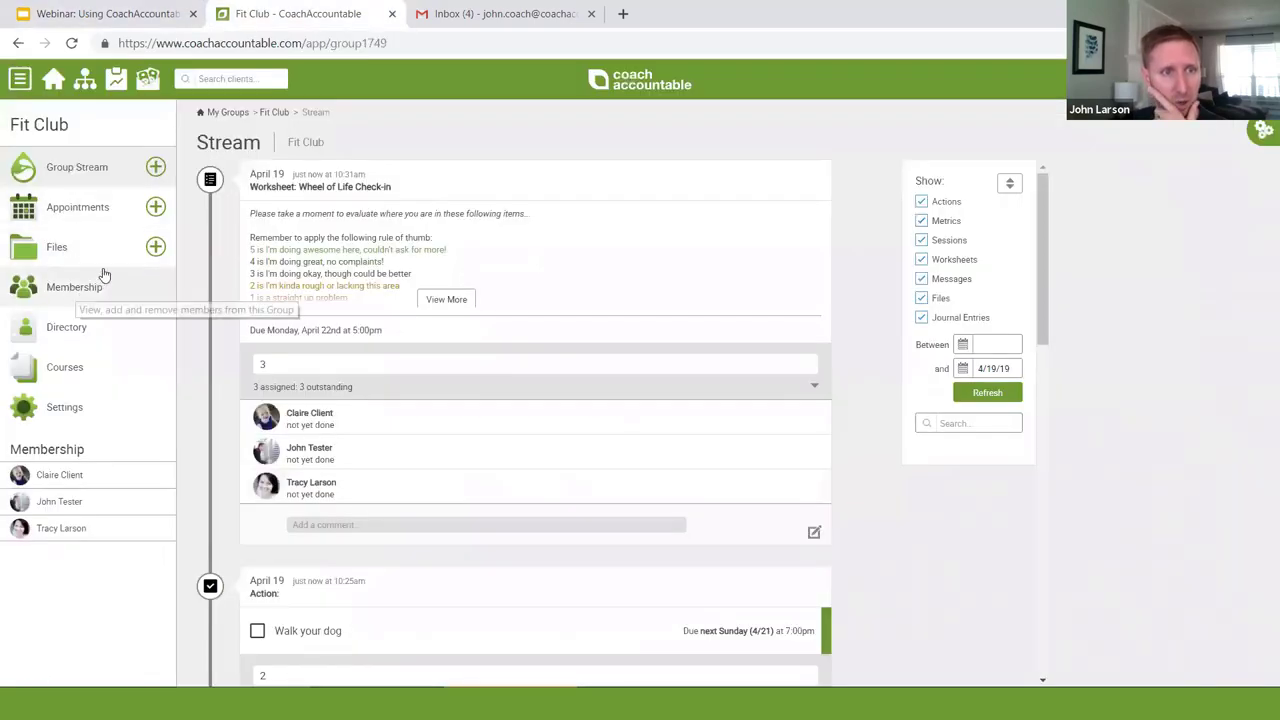
{"action": "left_click", "coordinate": [155, 167]}
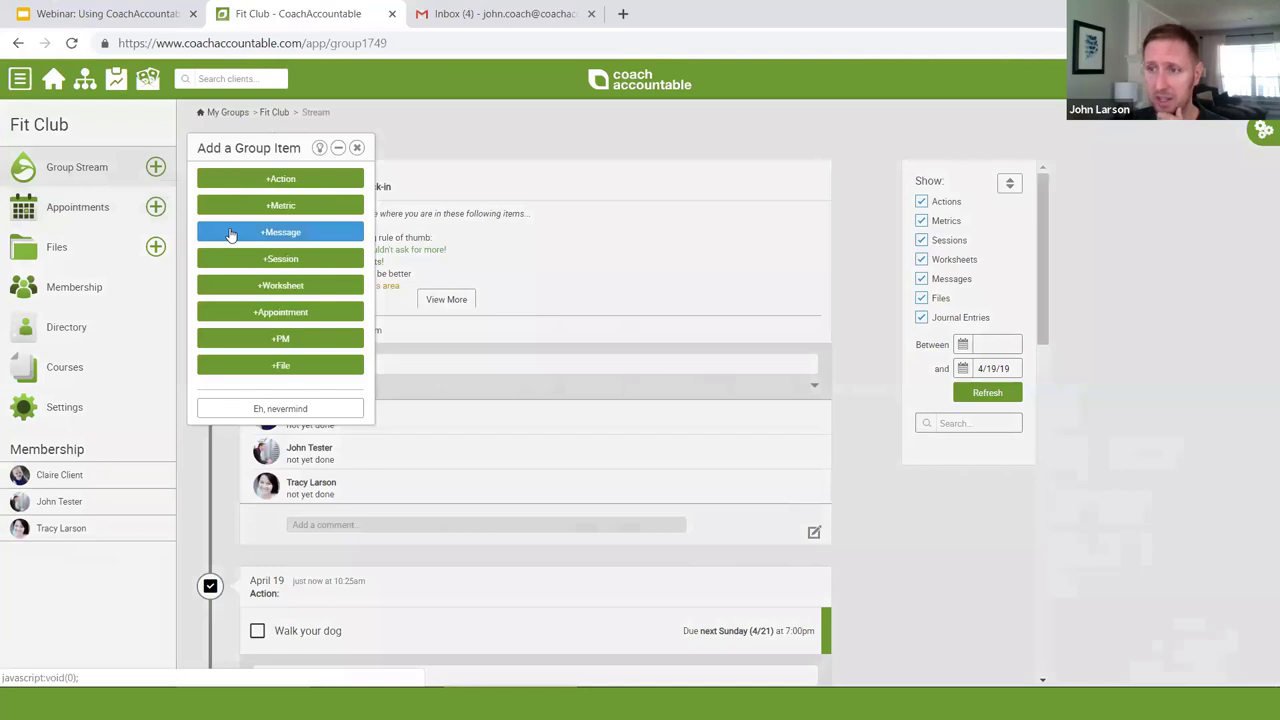
{"action": "left_click", "coordinate": [230, 234]}
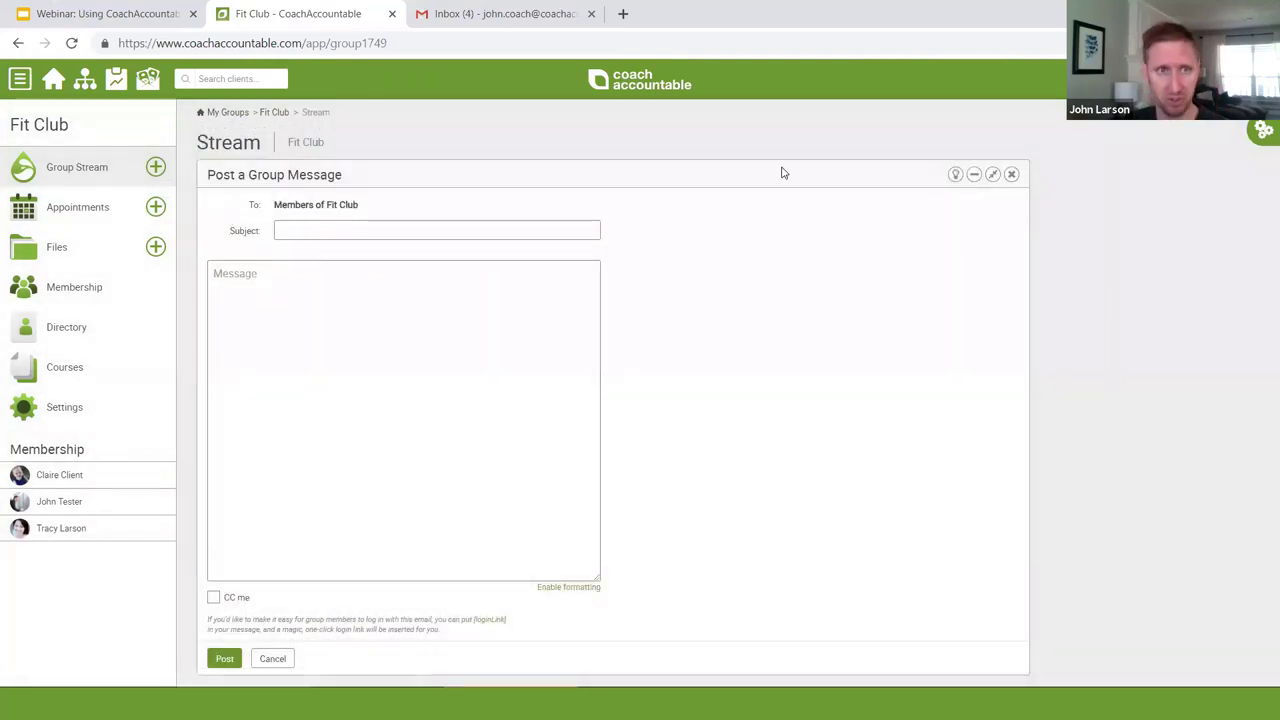
{"action": "left_click", "coordinate": [1011, 175]}
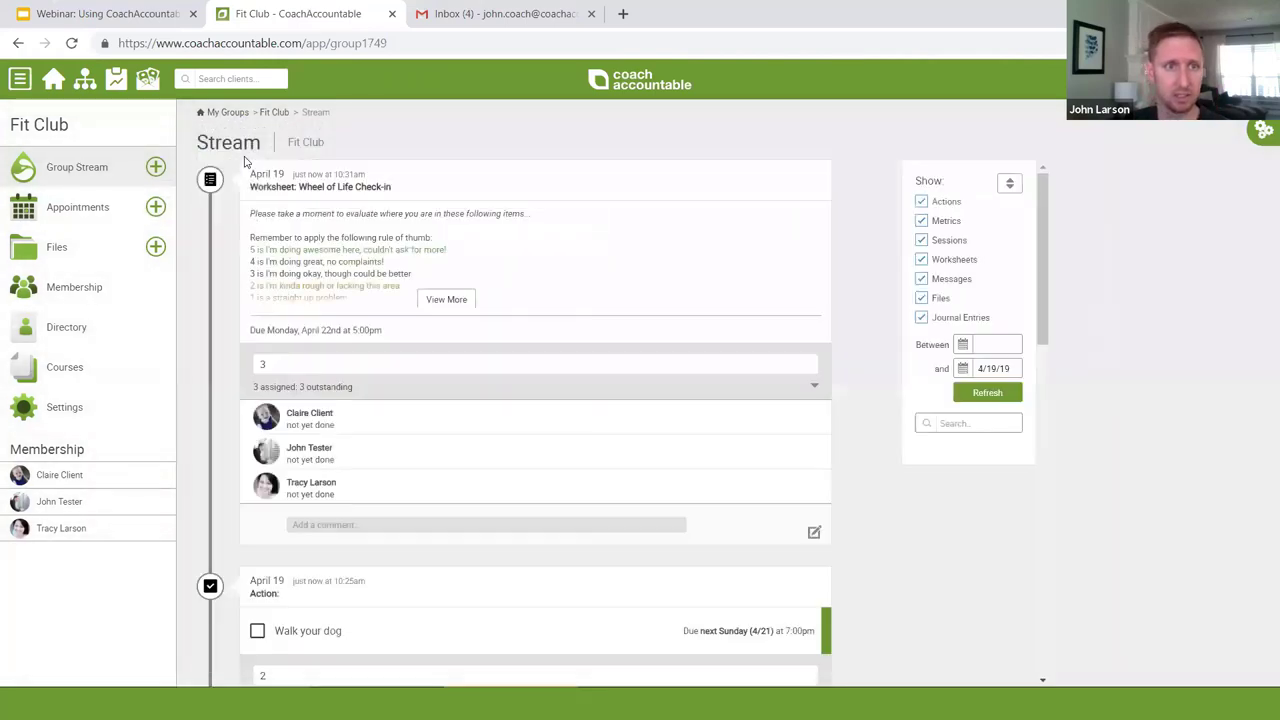
Step: Start a new group metric named "Walking Our Dogs" with "times" as its unit of measure
{"action": "left_click", "coordinate": [155, 167]}
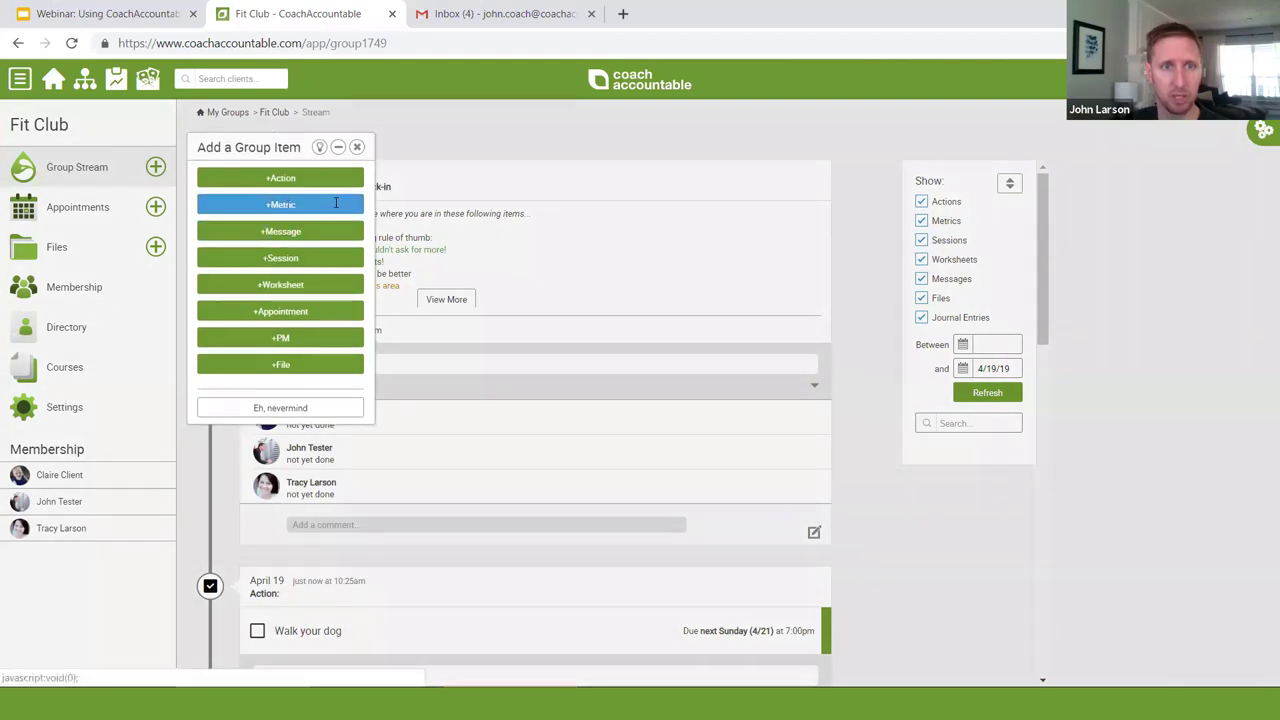
{"action": "left_click", "coordinate": [463, 193]}
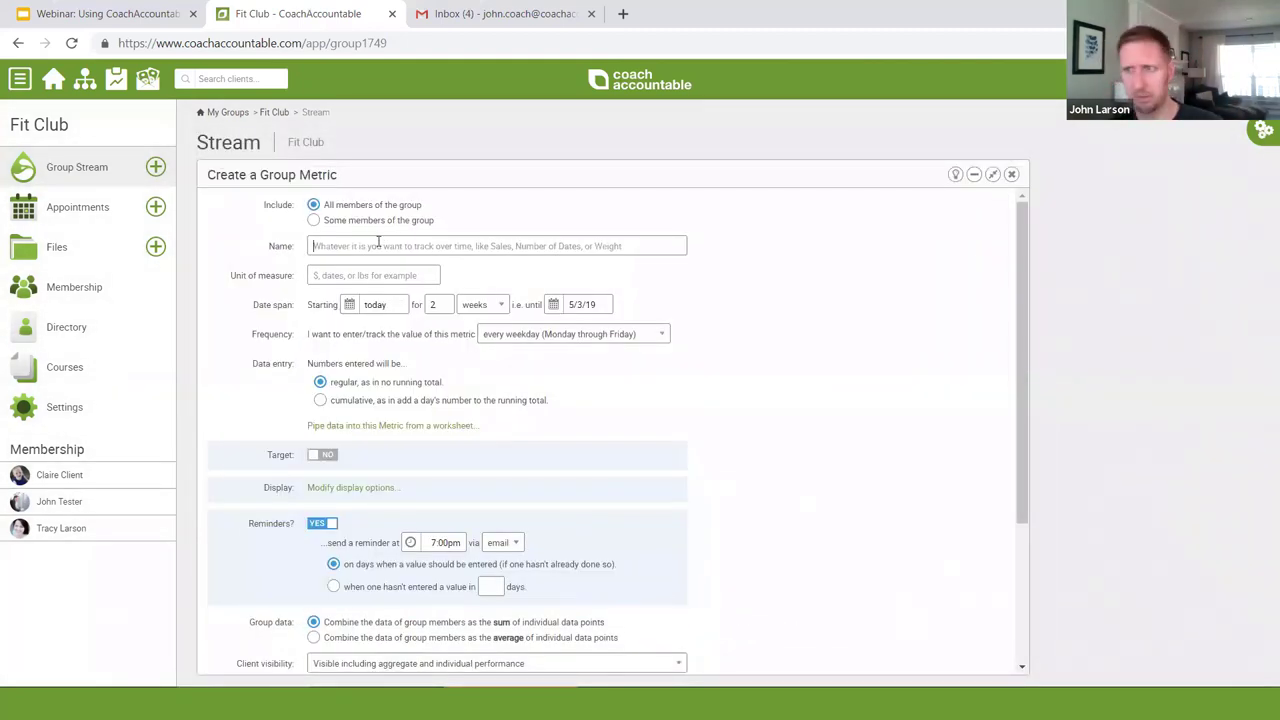
{"action": "type", "text": "W"}
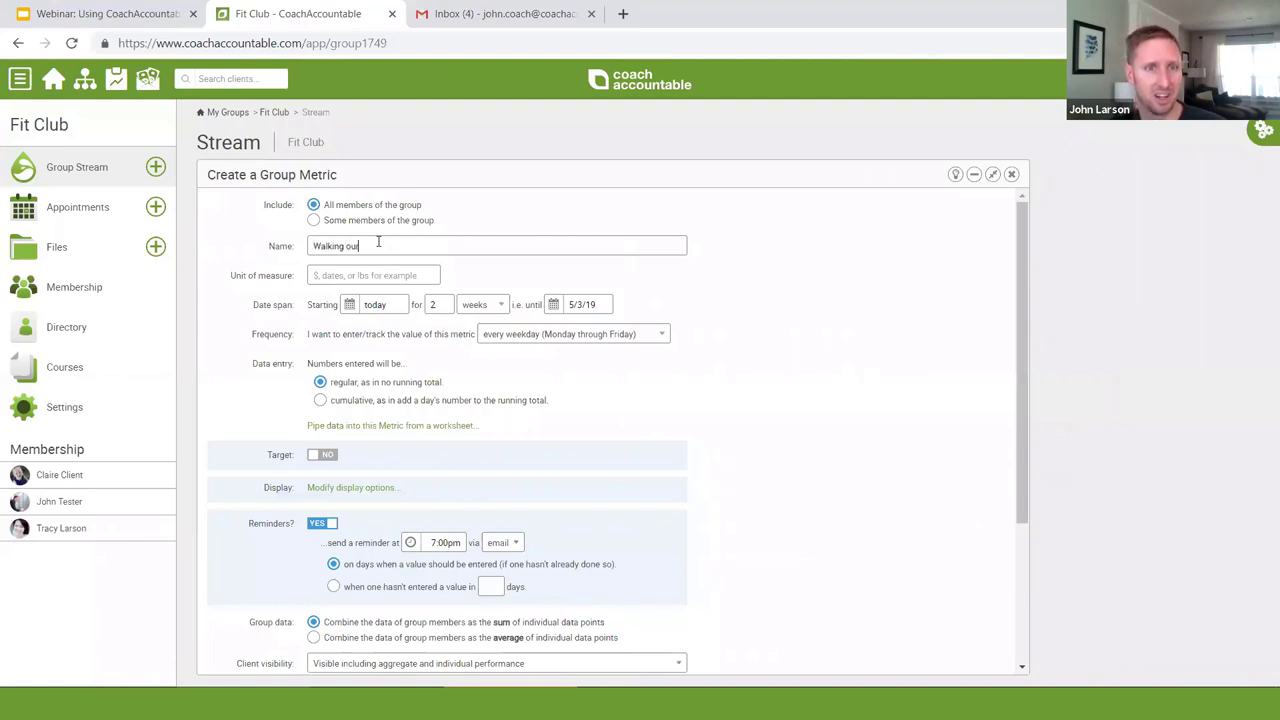
{"action": "type", "text": "alking ou"}
{"action": "key", "text": "BackSpace"}
{"action": "key", "text": "BackSpace"}
{"action": "key", "text": "BackSpace"}
{"action": "type", "text": "Our Dog"}
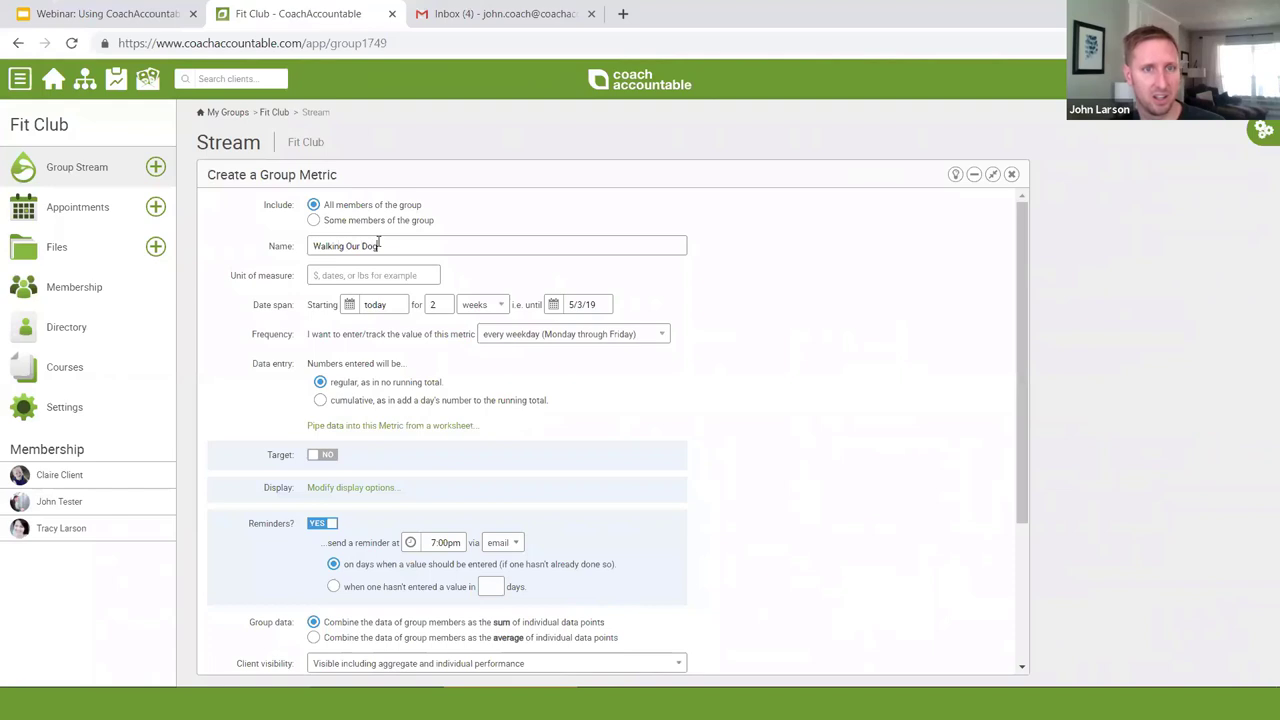
{"action": "type", "text": "times"}
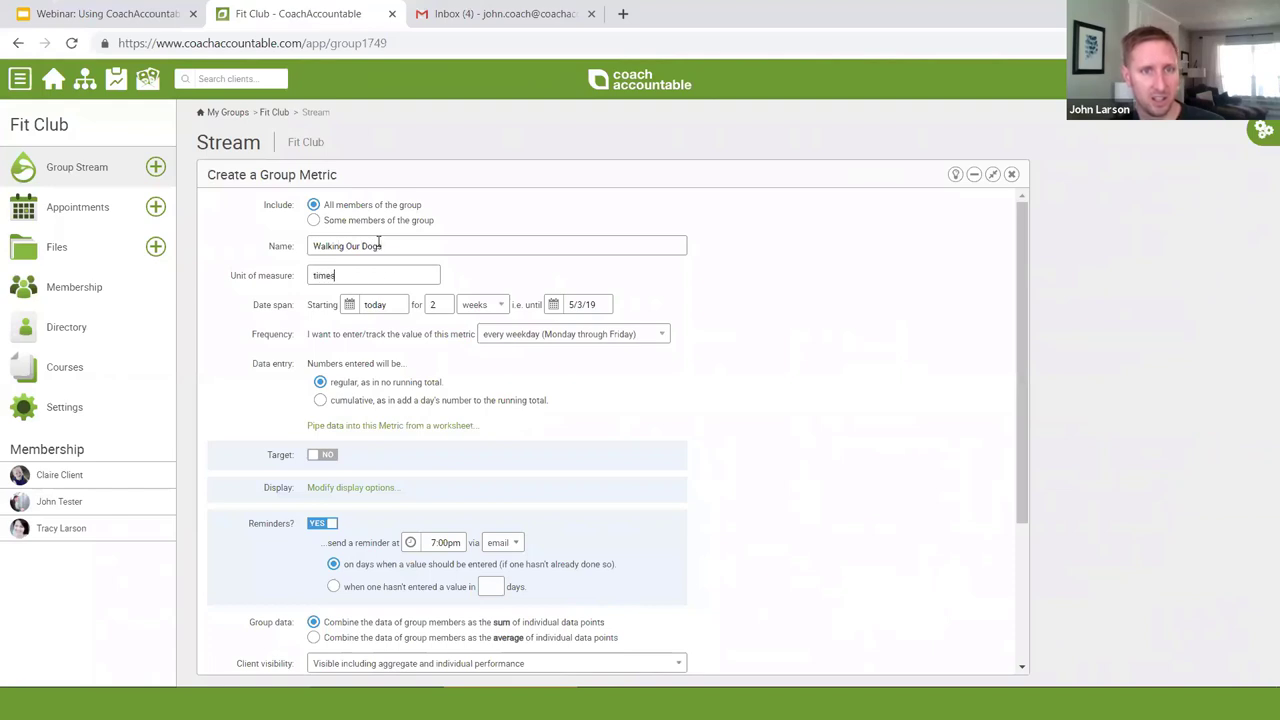
{"action": "key", "text": "Tab"}
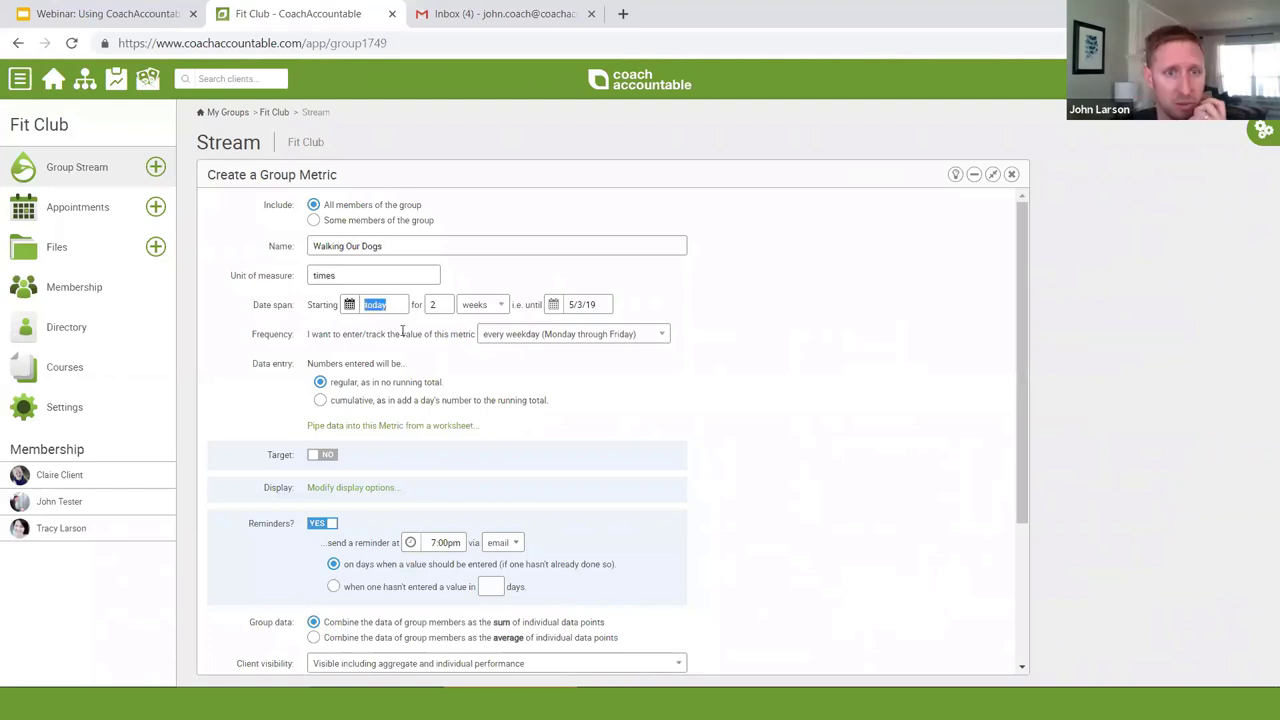
Step: Set the metric to start on 4/1/19 and run for 5 weeks, tracked weekly on Mondays
{"action": "left_click", "coordinate": [378, 304]}
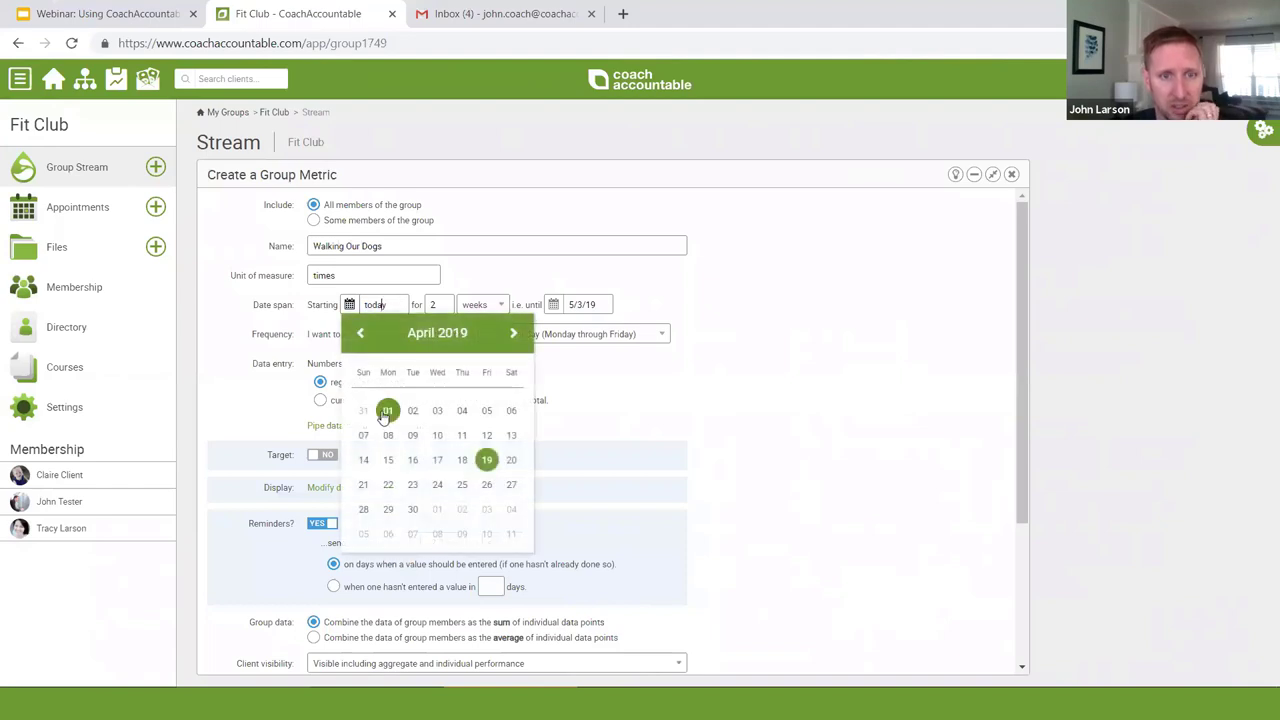
{"action": "key", "text": "Return"}
{"action": "left_click", "coordinate": [447, 304]}
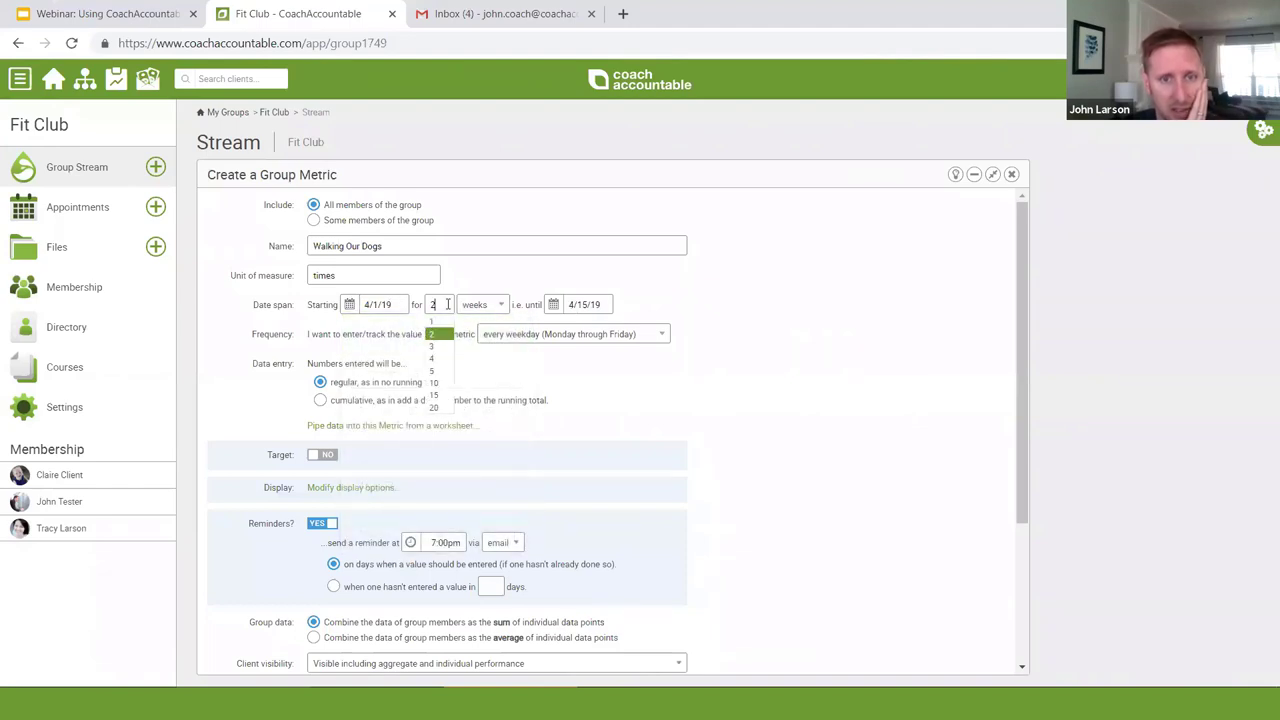
{"action": "left_click", "coordinate": [433, 372]}
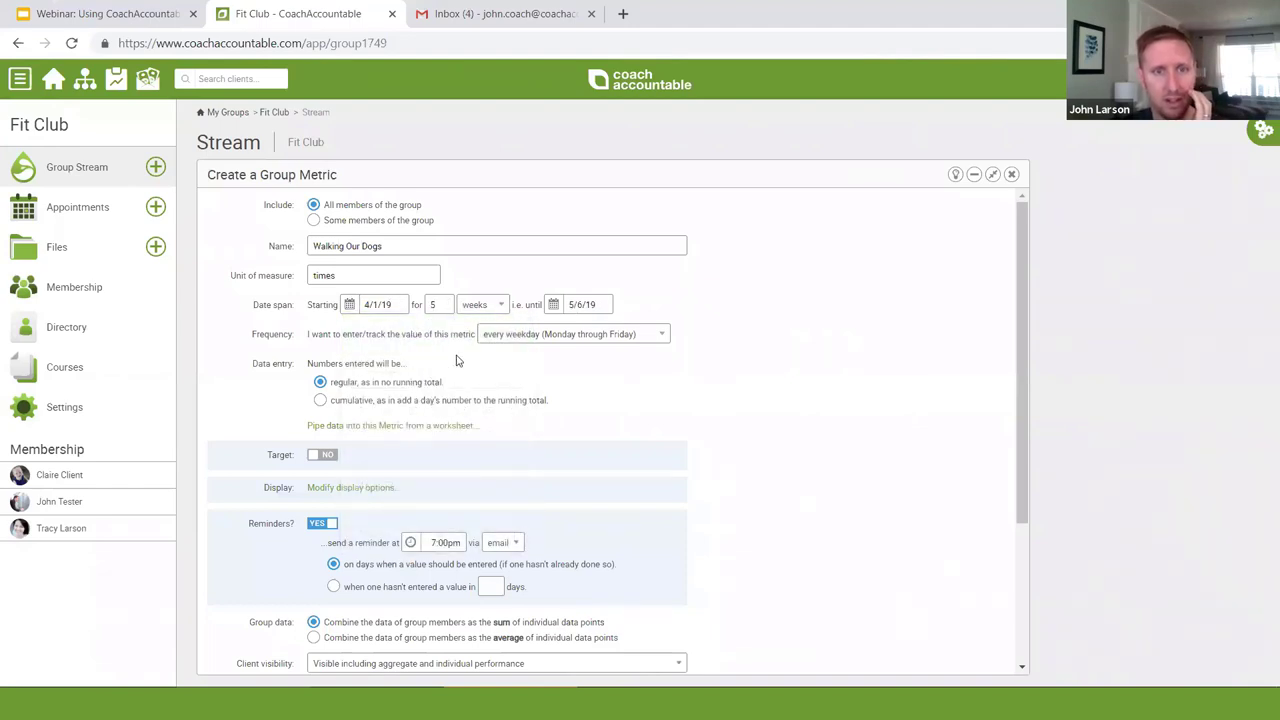
{"action": "left_click", "coordinate": [588, 335]}
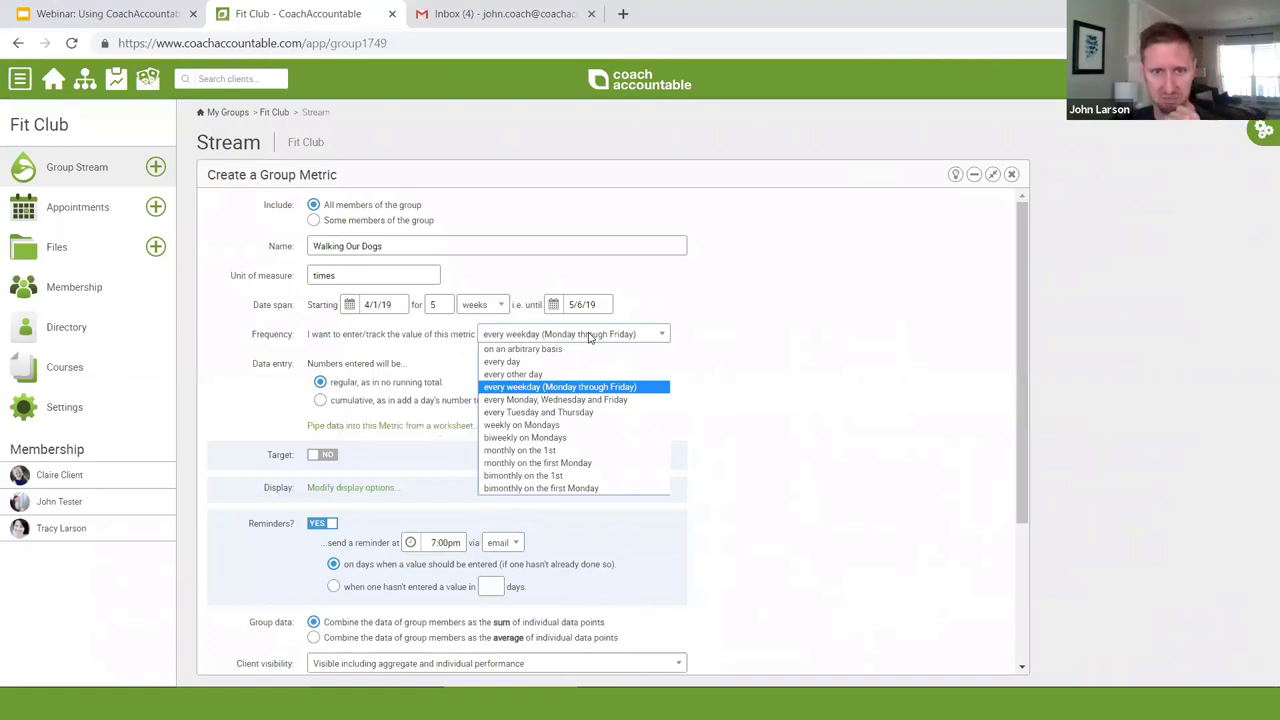
{"action": "left_click", "coordinate": [529, 426]}
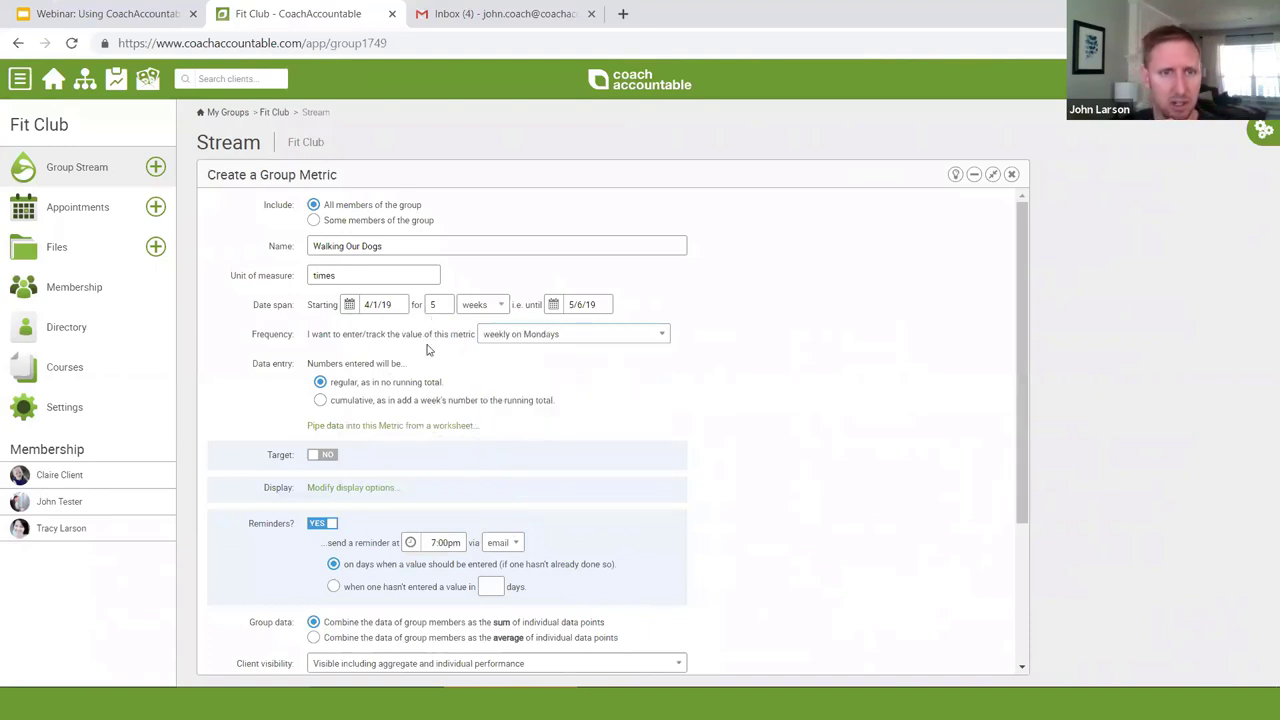
Step: Enable a target for the metric, starting at 2 times and ending at 5 times
{"action": "left_click", "coordinate": [324, 455]}
{"action": "left_click", "coordinate": [432, 456]}
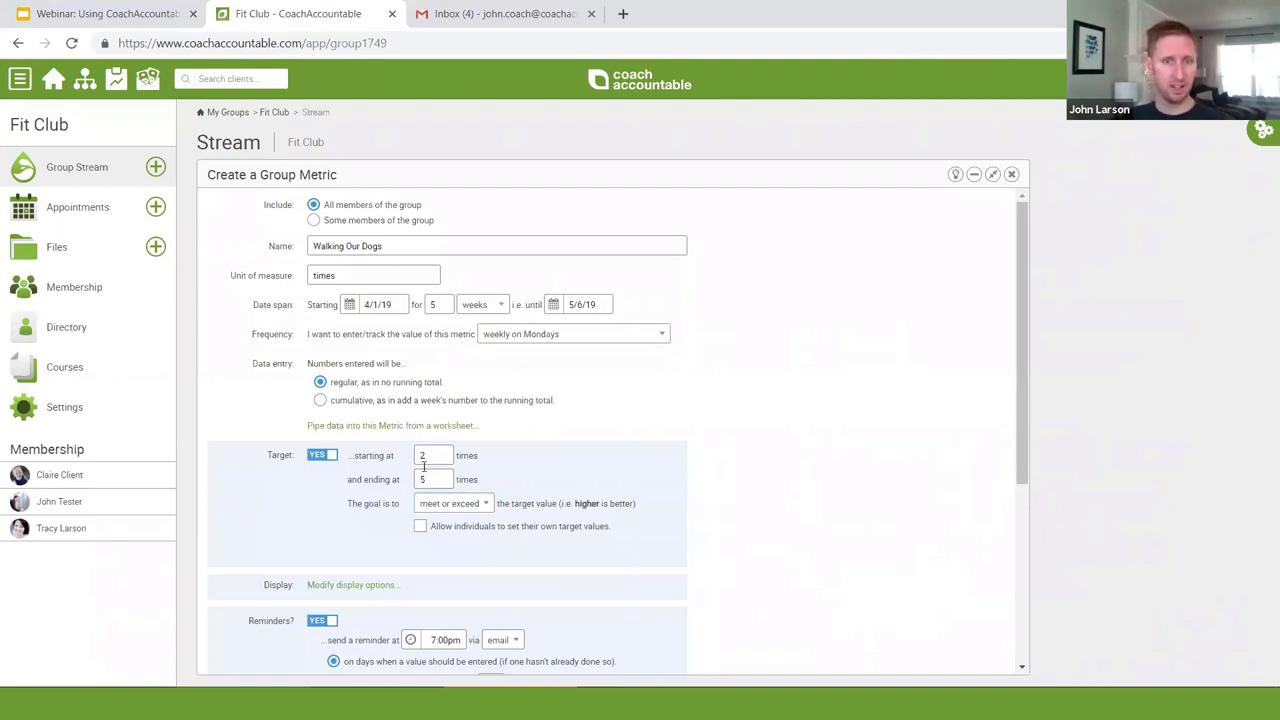
{"action": "scroll", "coordinate": [450, 505], "scroll_direction": "down", "scroll_amount": 2}
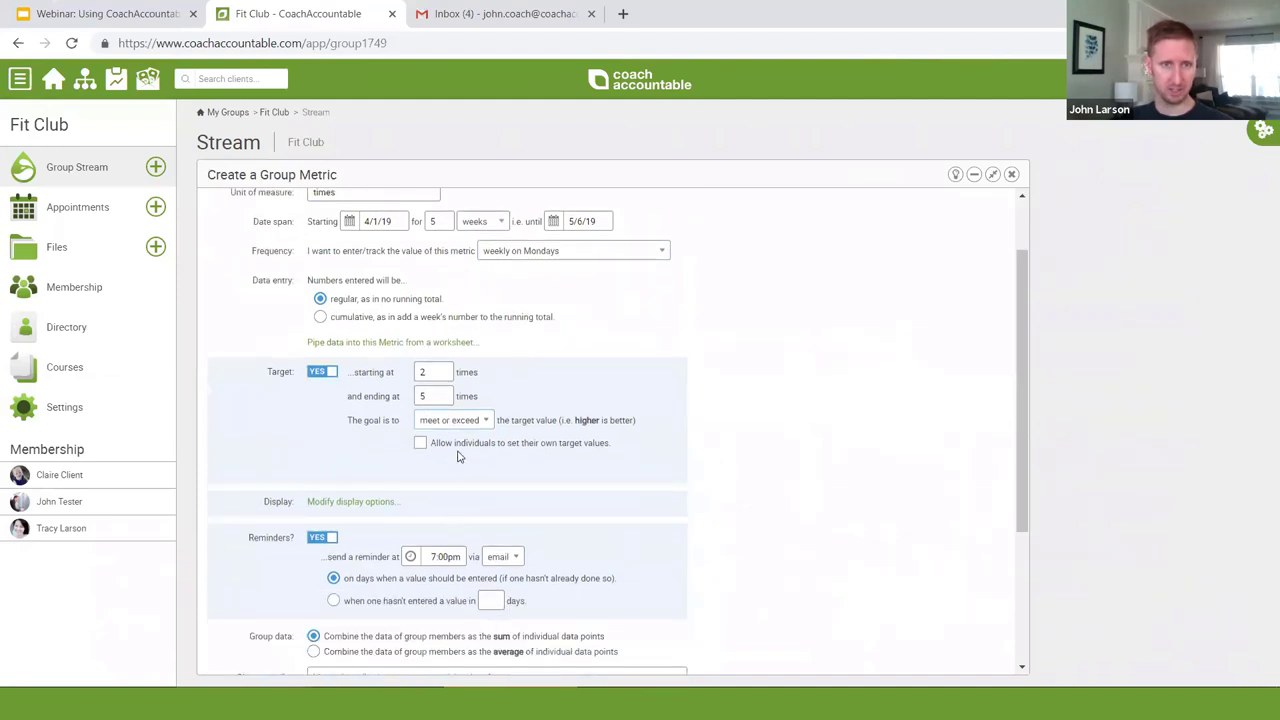
{"action": "left_click", "coordinate": [459, 446]}
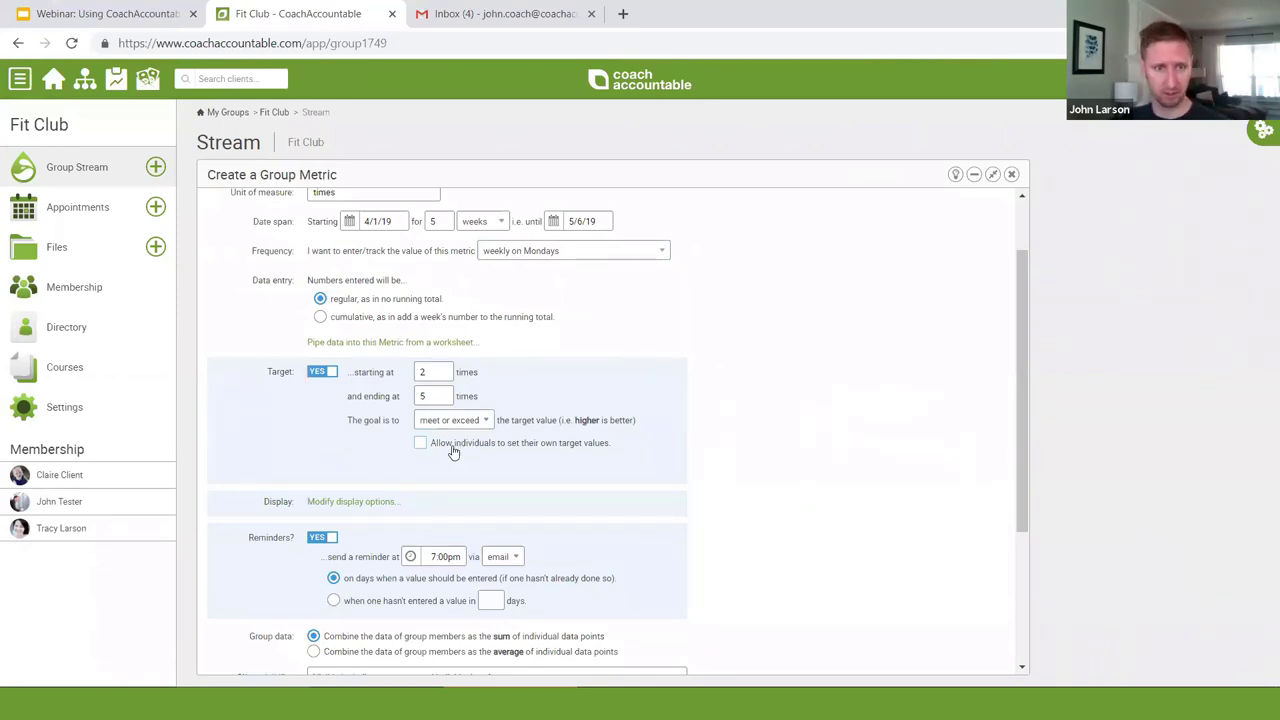
Step: Modify the metric's display options to show between 0 and 14 on the y-axis
{"action": "left_click", "coordinate": [363, 502]}
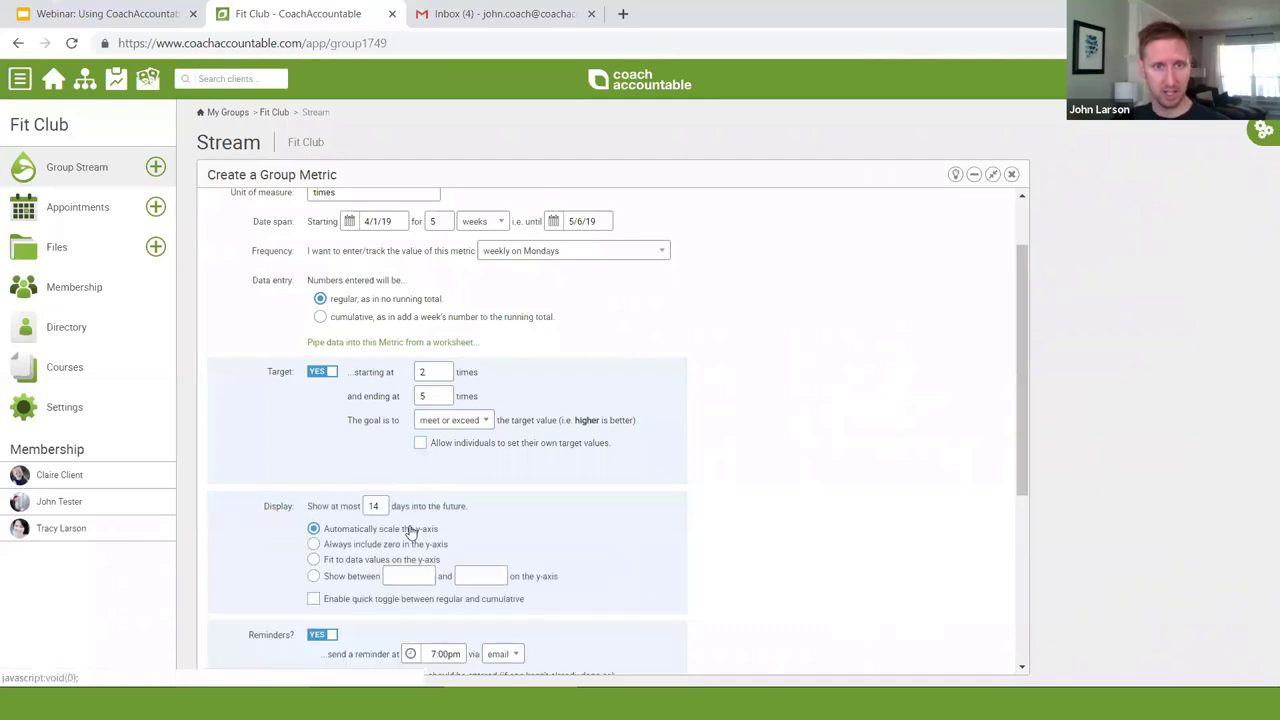
{"action": "left_click", "coordinate": [402, 577]}
{"action": "type", "text": "0"}
{"action": "key", "text": "Tab"}
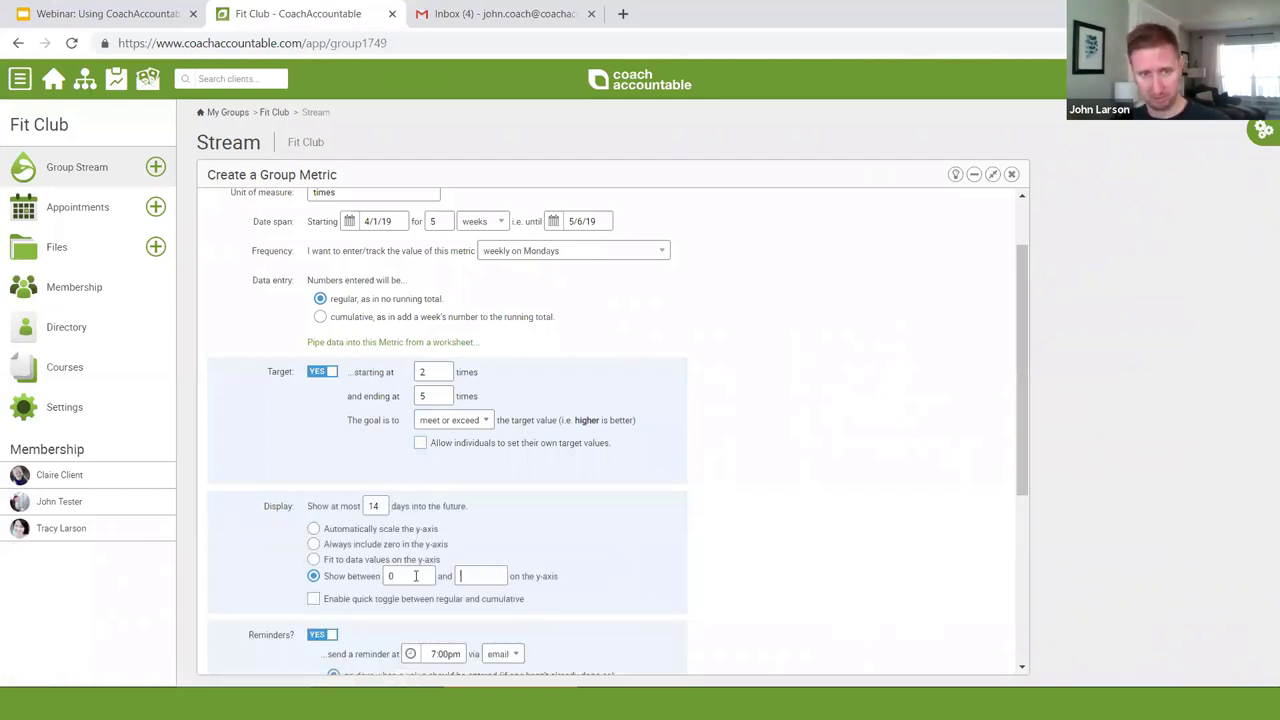
{"action": "type", "text": "14"}
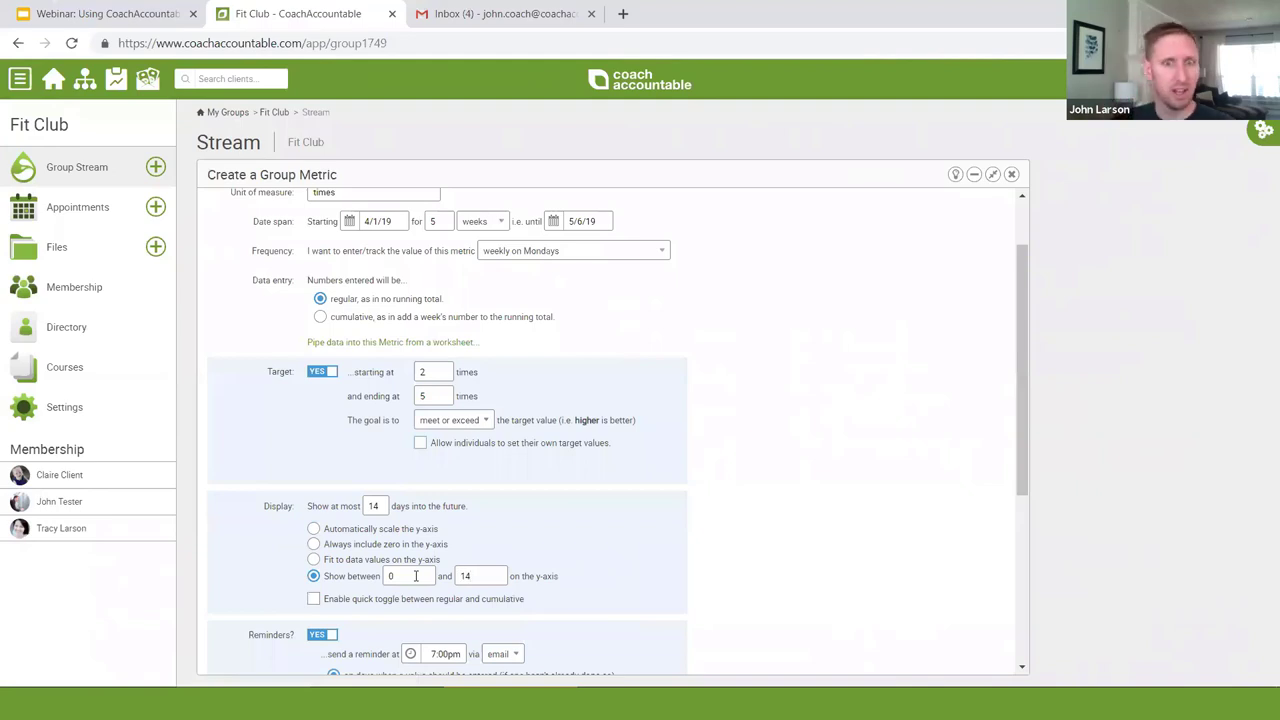
Step: Enable the quick toggle between regular and cumulative, and combine the group members' data as the average of individual data points
{"action": "scroll", "coordinate": [551, 494], "scroll_direction": "down", "scroll_amount": 1}
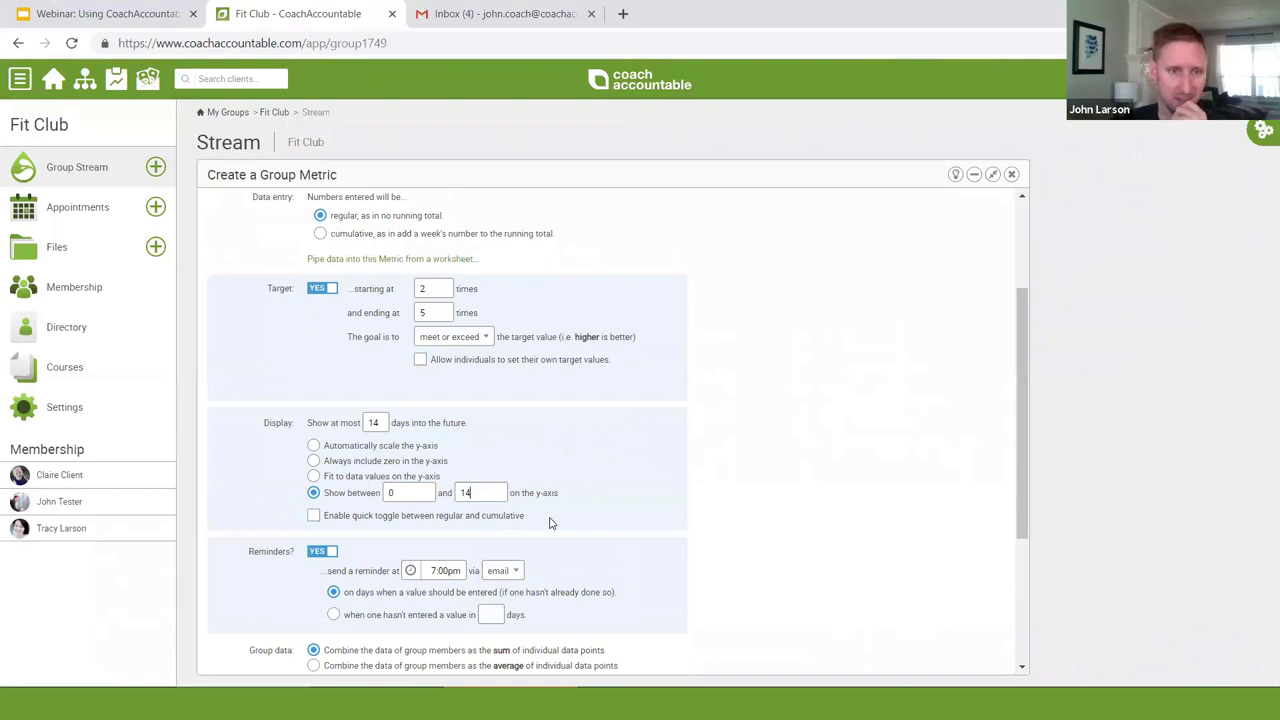
{"action": "scroll", "coordinate": [549, 523], "scroll_direction": "down", "scroll_amount": 1}
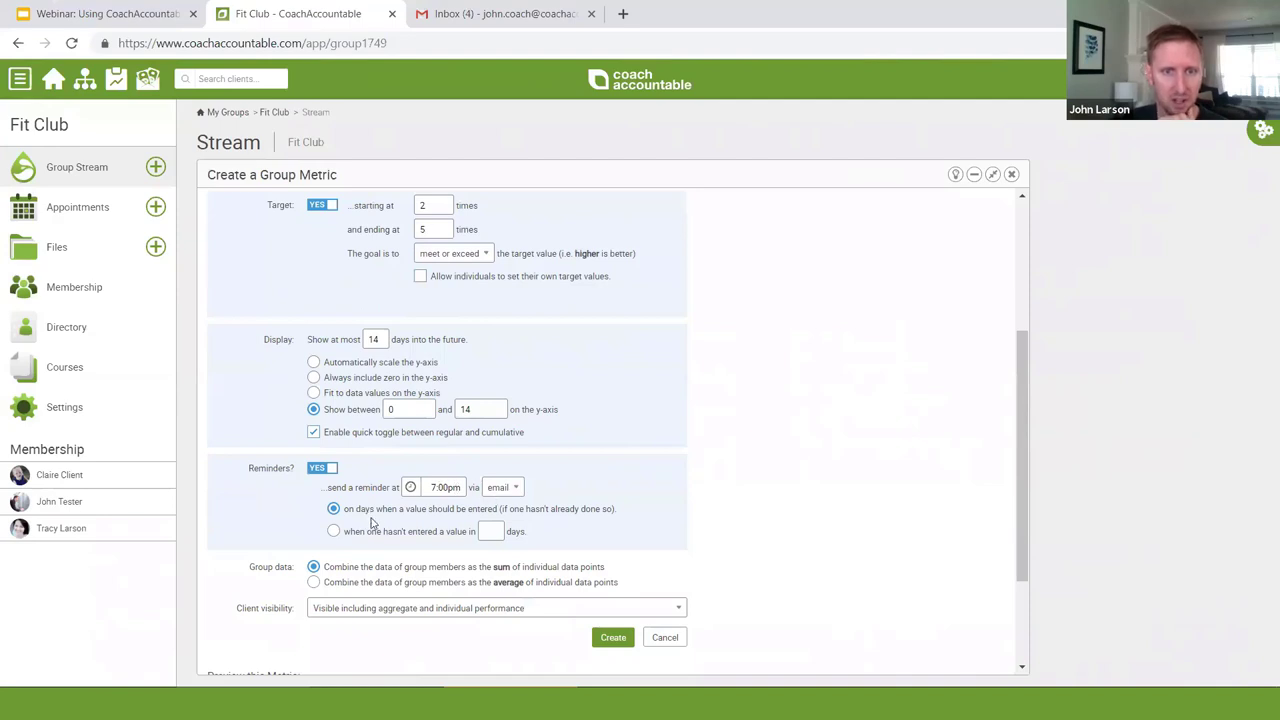
{"action": "left_click", "coordinate": [381, 586]}
{"action": "scroll", "coordinate": [465, 560], "scroll_direction": "down", "scroll_amount": 3}
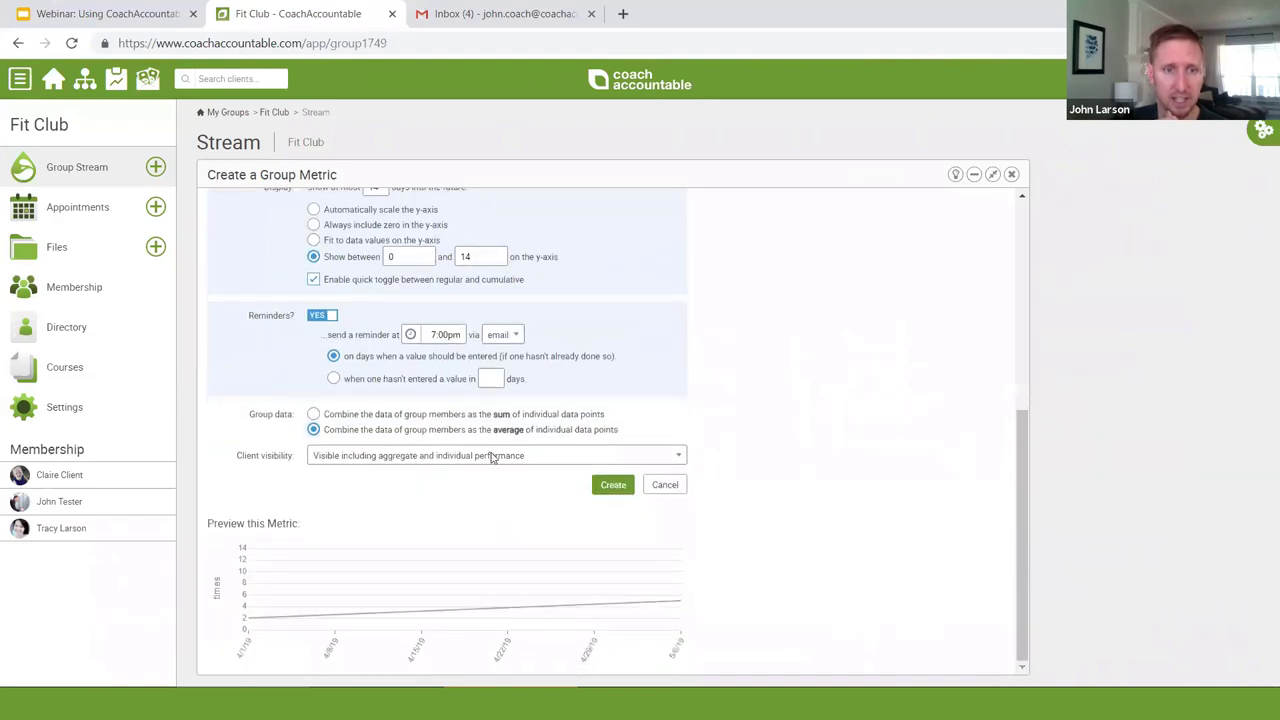
Step: Set the client visibility to "Visible including aggregate and individual performance" and create the group metric
{"action": "left_click", "coordinate": [492, 457]}
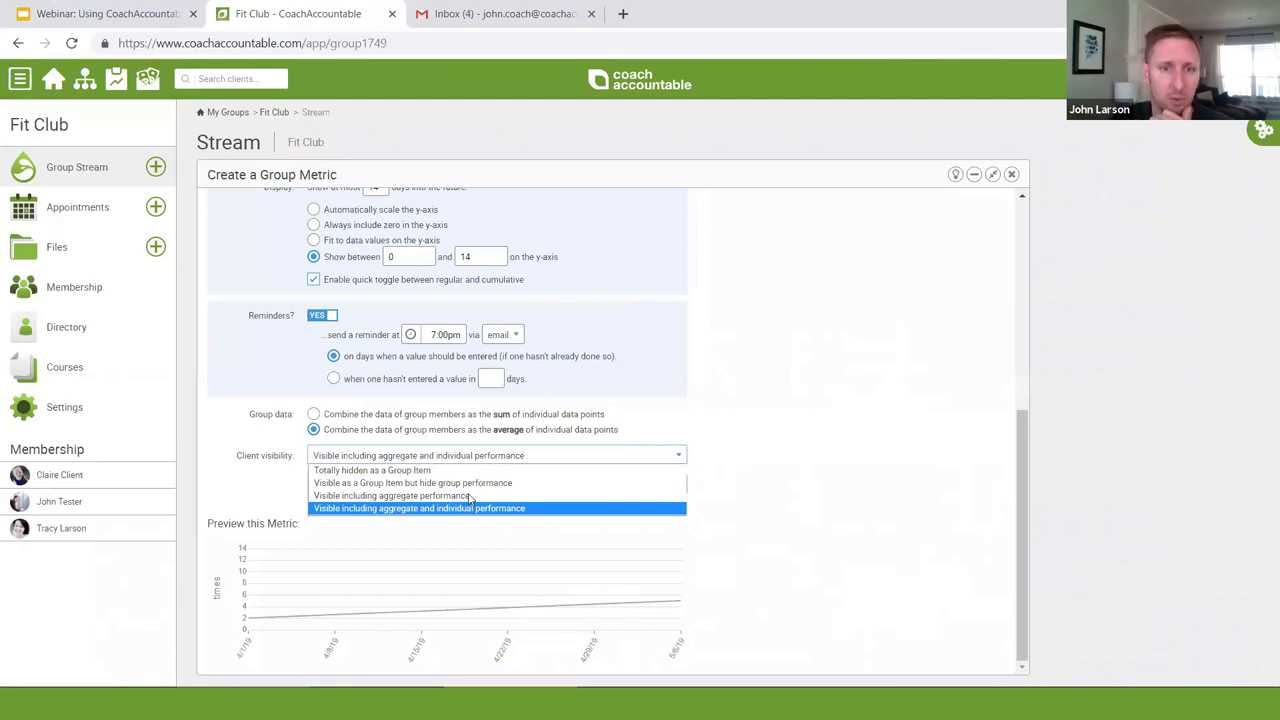
{"action": "left_click", "coordinate": [537, 509]}
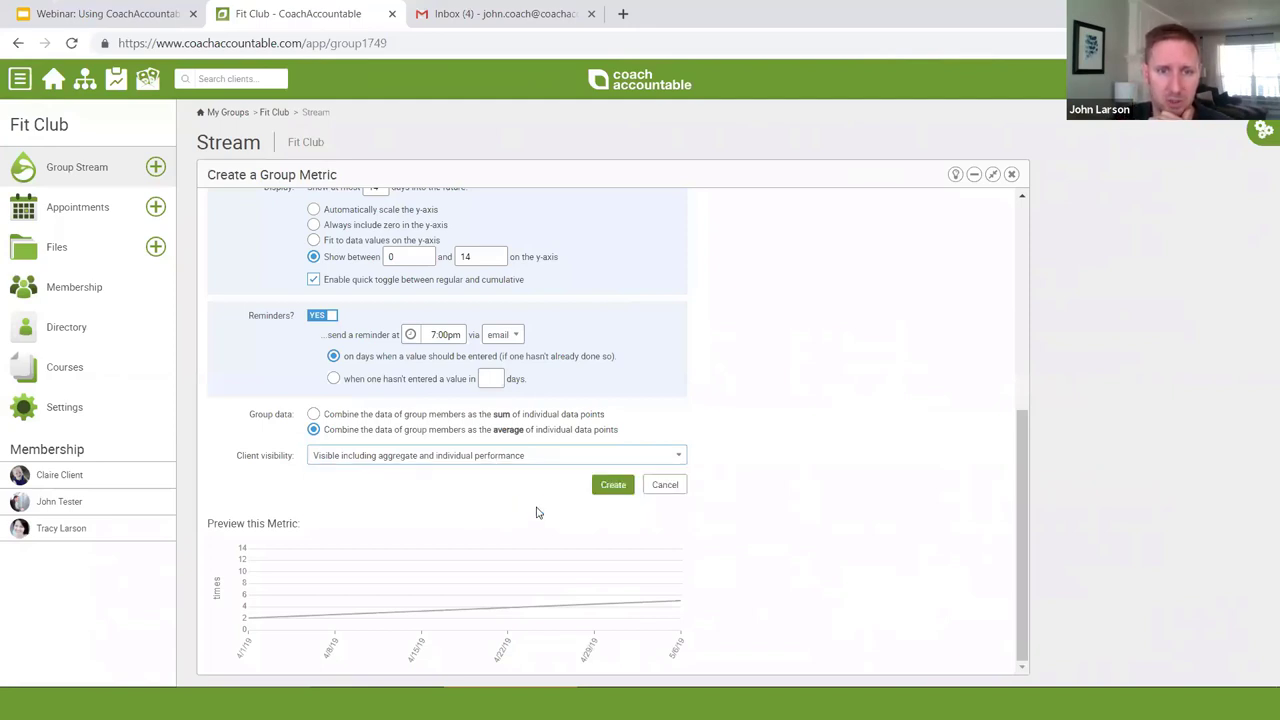
{"action": "left_click", "coordinate": [622, 485]}
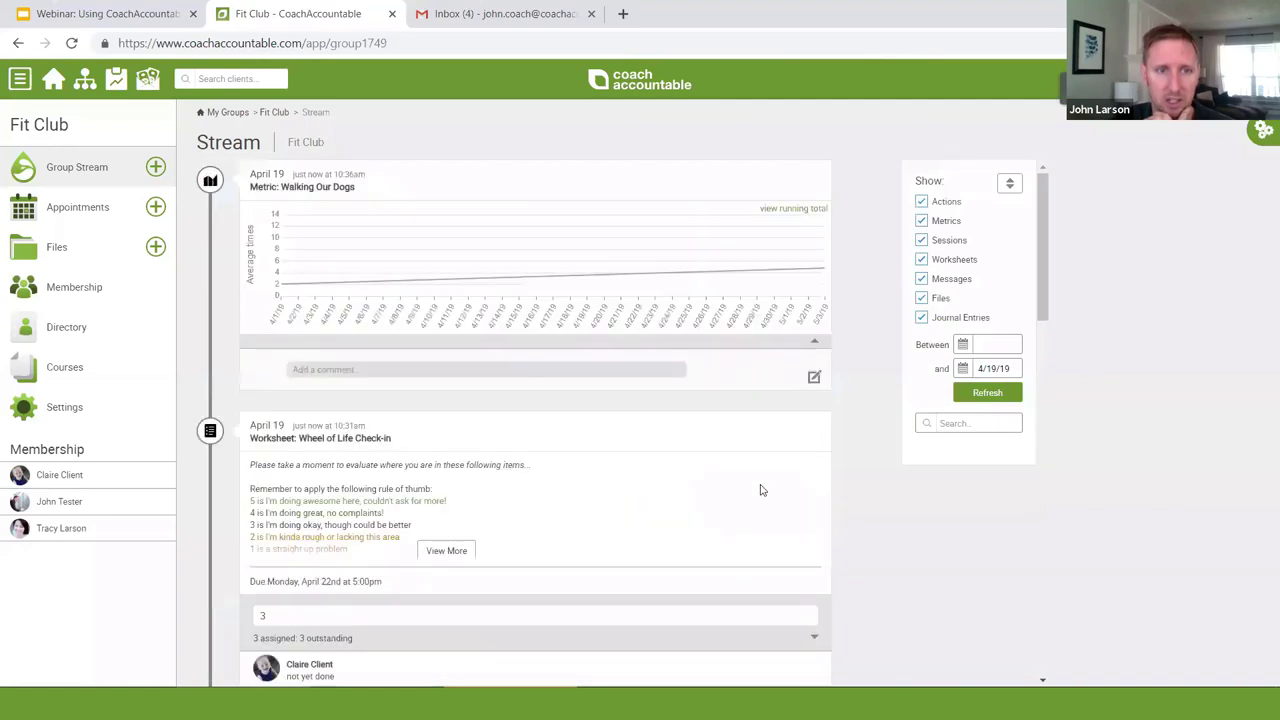
Step: Expand the Walking Our Dogs metric in the group stream to examine each member's individual graph
{"action": "left_click", "coordinate": [814, 345]}
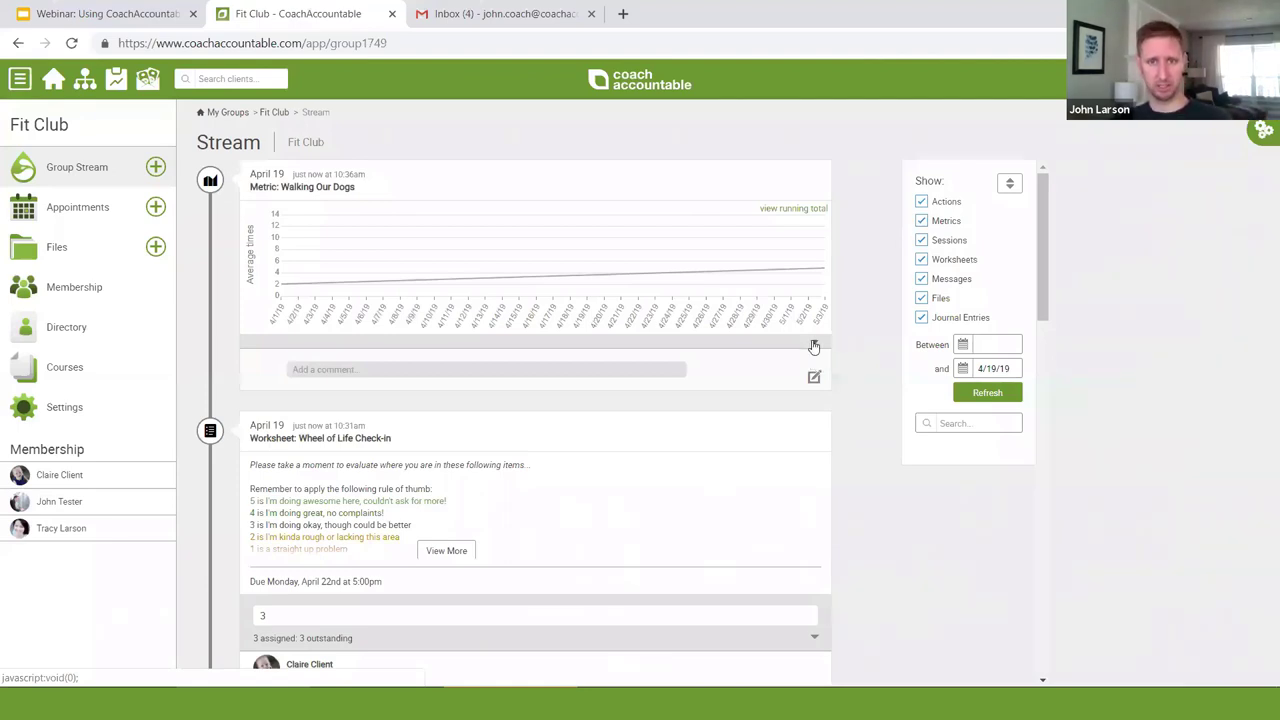
{"action": "scroll", "coordinate": [794, 423], "scroll_direction": "down", "scroll_amount": 3}
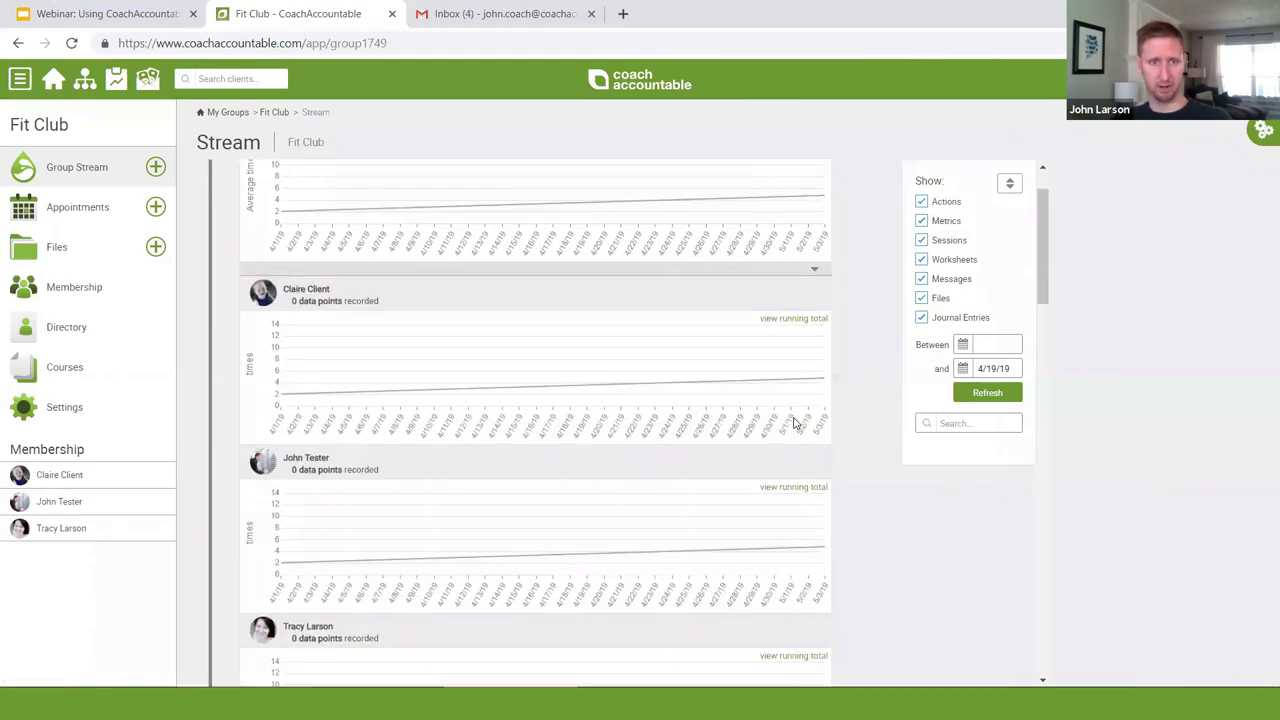
{"action": "scroll", "coordinate": [794, 423], "scroll_direction": "down", "scroll_amount": 4}
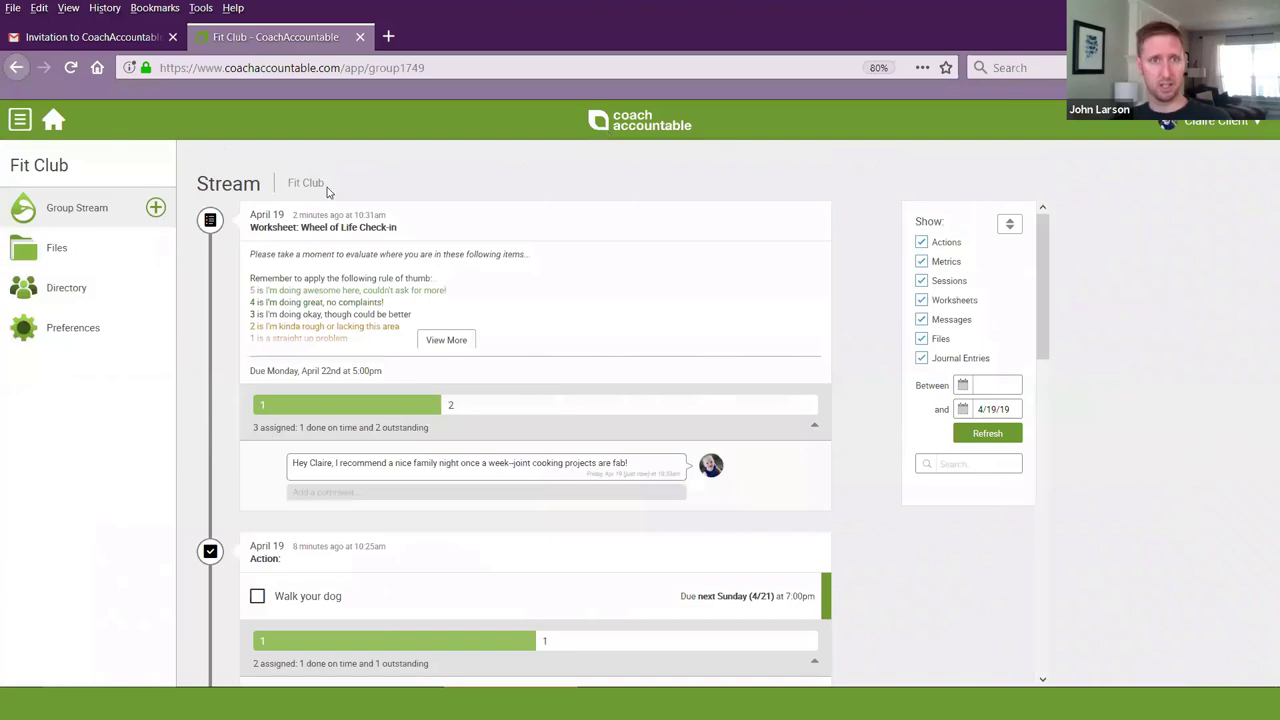
Step: Switch to the client's account and bring up the Walking Our Dogs metric in the refreshed current metrics list
{"action": "left_click", "coordinate": [53, 120]}
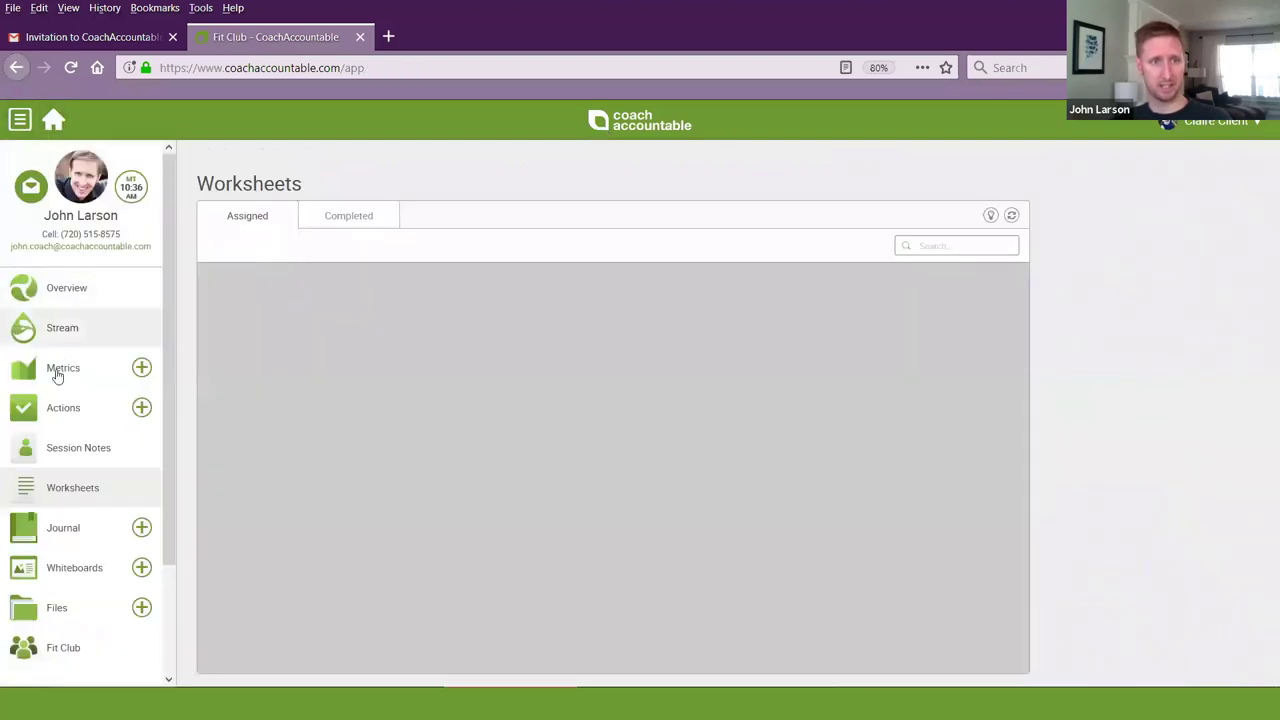
{"action": "left_click", "coordinate": [58, 368]}
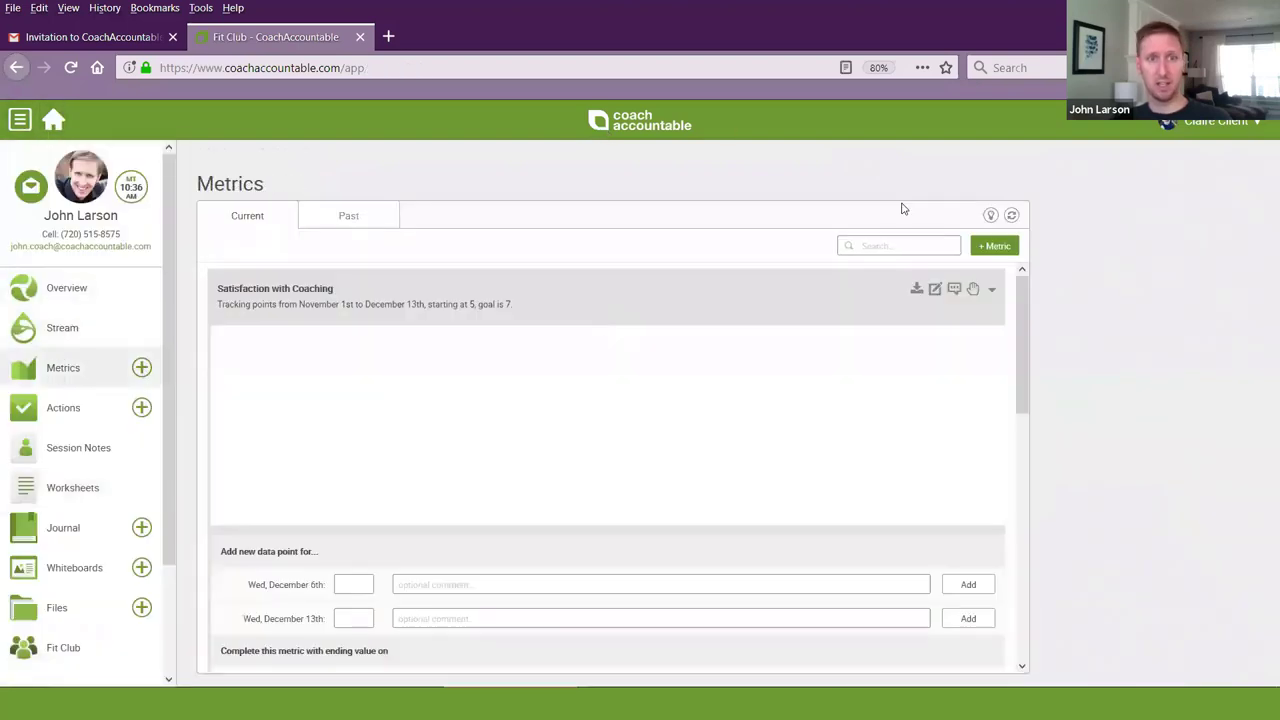
{"action": "left_click", "coordinate": [1011, 216]}
{"action": "left_click_drag", "start_coordinate": [1029, 289], "coordinate": [1034, 586]}
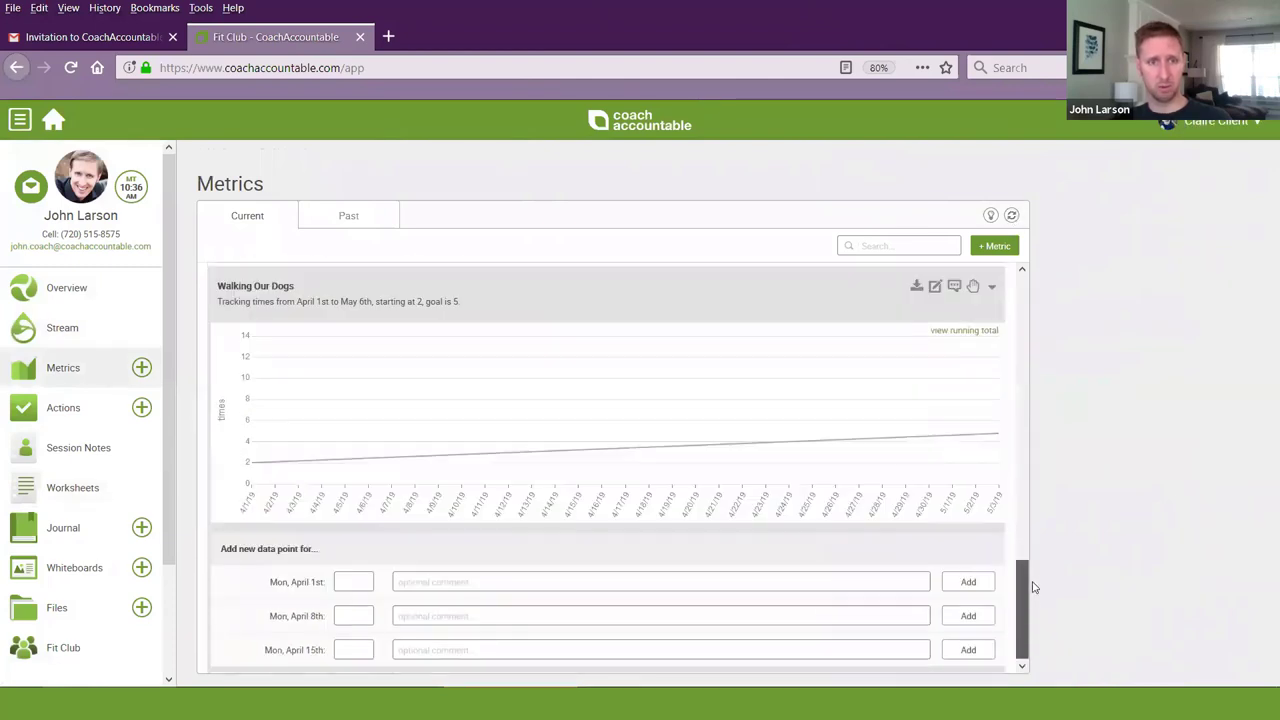
Step: Add data points to Walking Our Dogs: 7 for April 1st, 12 for April 8th and 3 for April 15th
{"action": "left_click", "coordinate": [368, 583]}
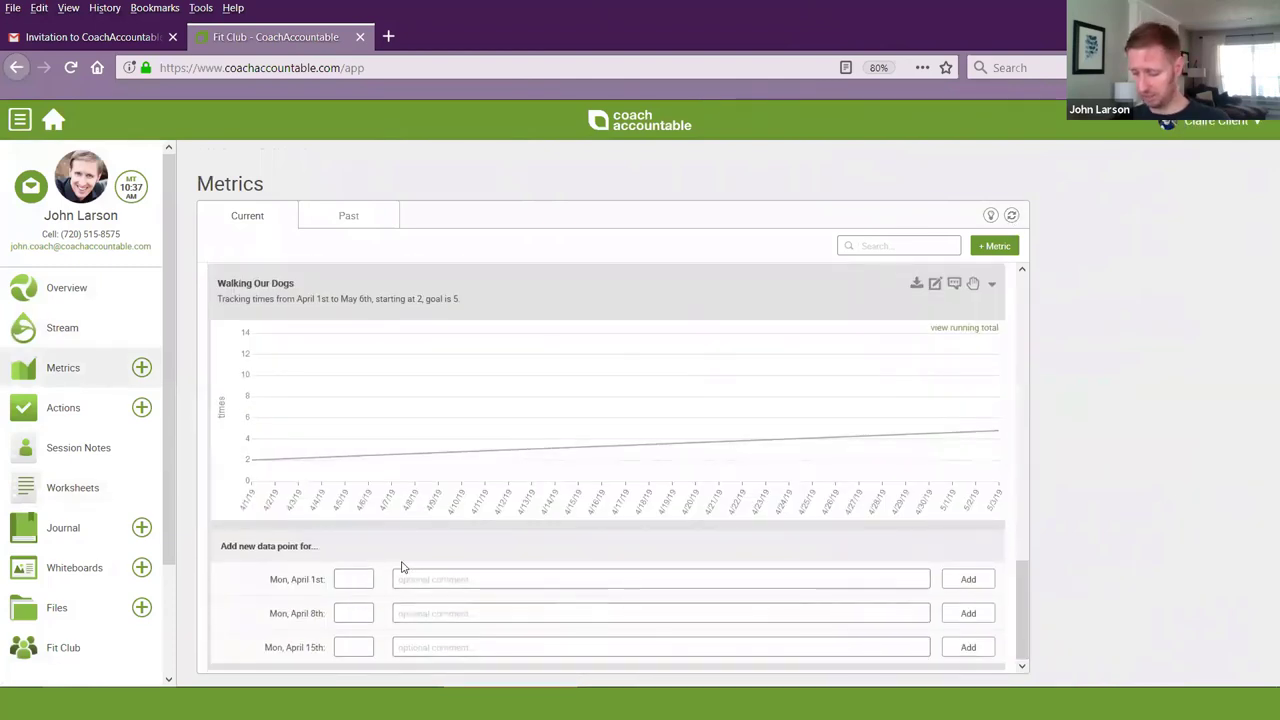
{"action": "type", "text": "7"}
{"action": "key", "text": "Return"}
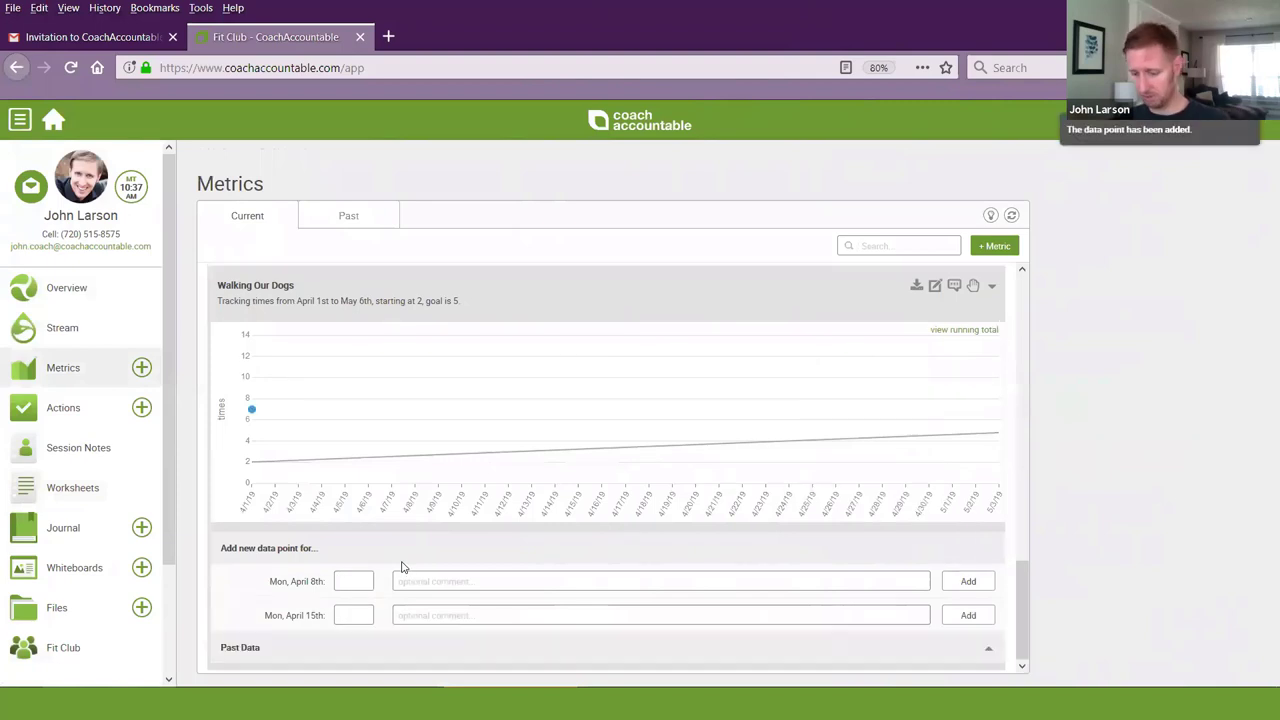
{"action": "type", "text": "12"}
{"action": "key", "text": "Return"}
{"action": "type", "text": "3"}
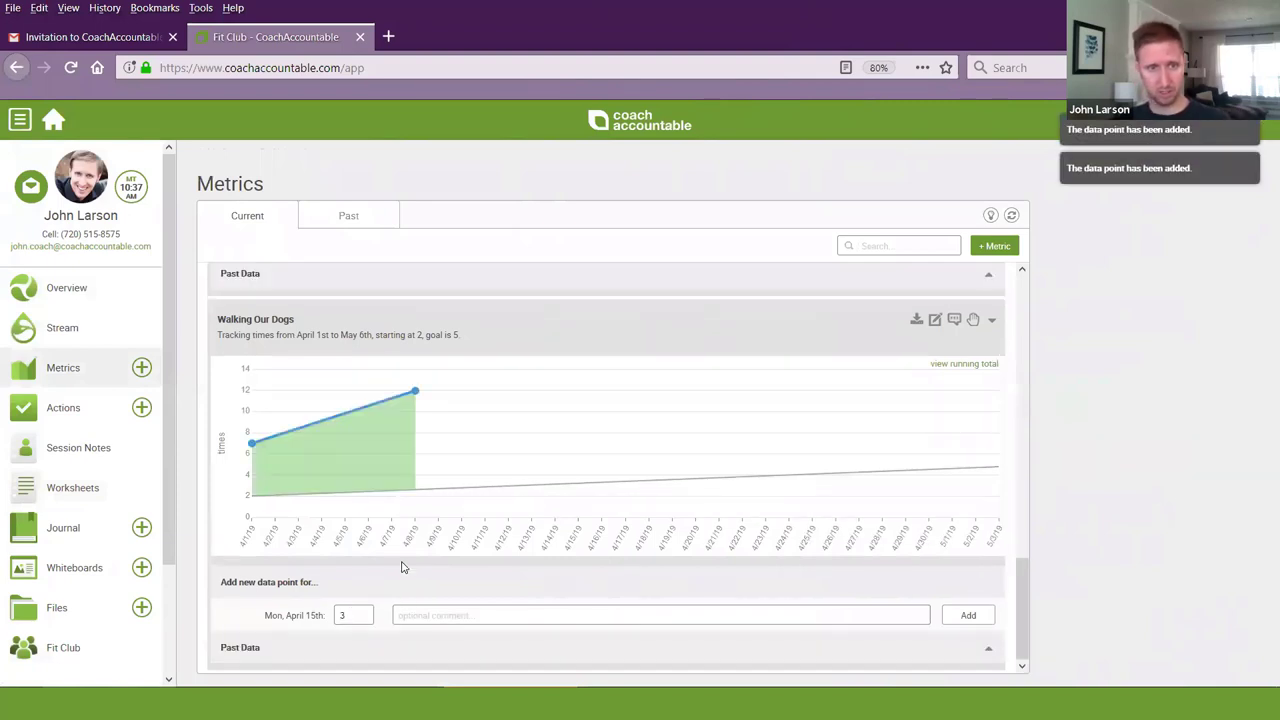
{"action": "key", "text": "Return"}
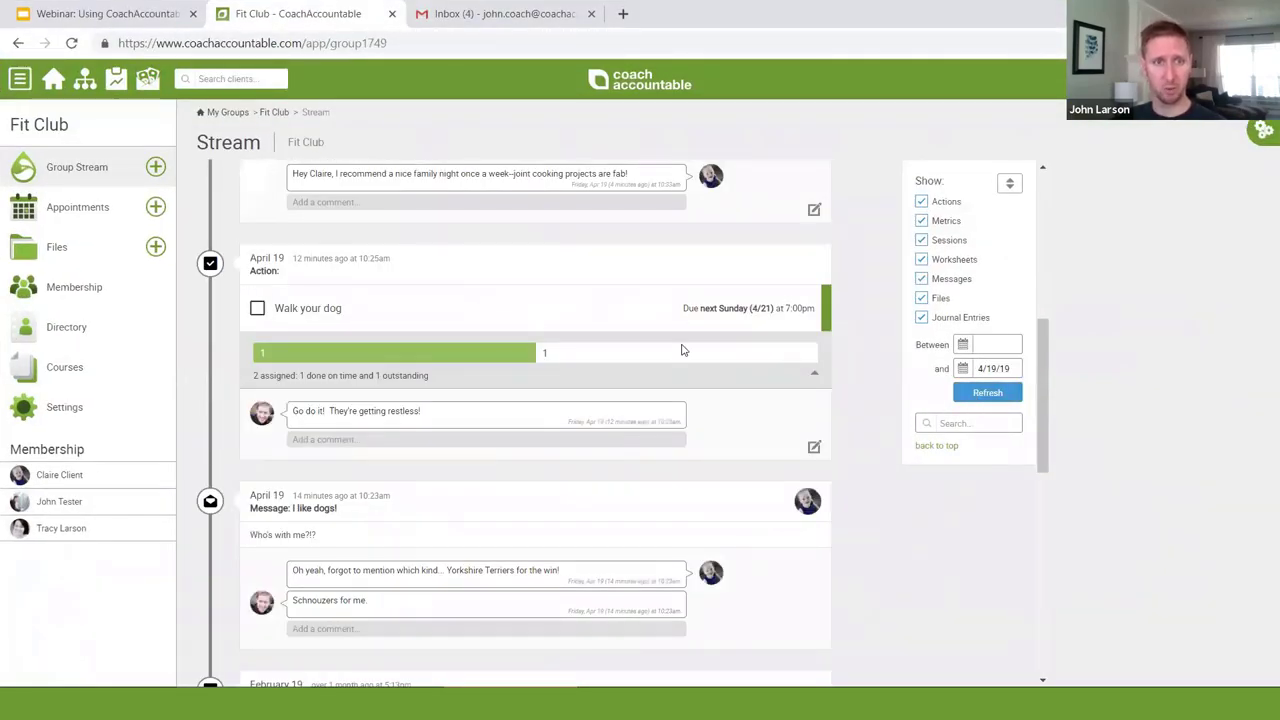
Step: Switch back to the coach's group stream and examine Walking Our Dogs' average data points and the individual member graphs
{"action": "scroll", "coordinate": [683, 350], "scroll_direction": "up", "scroll_amount": 5}
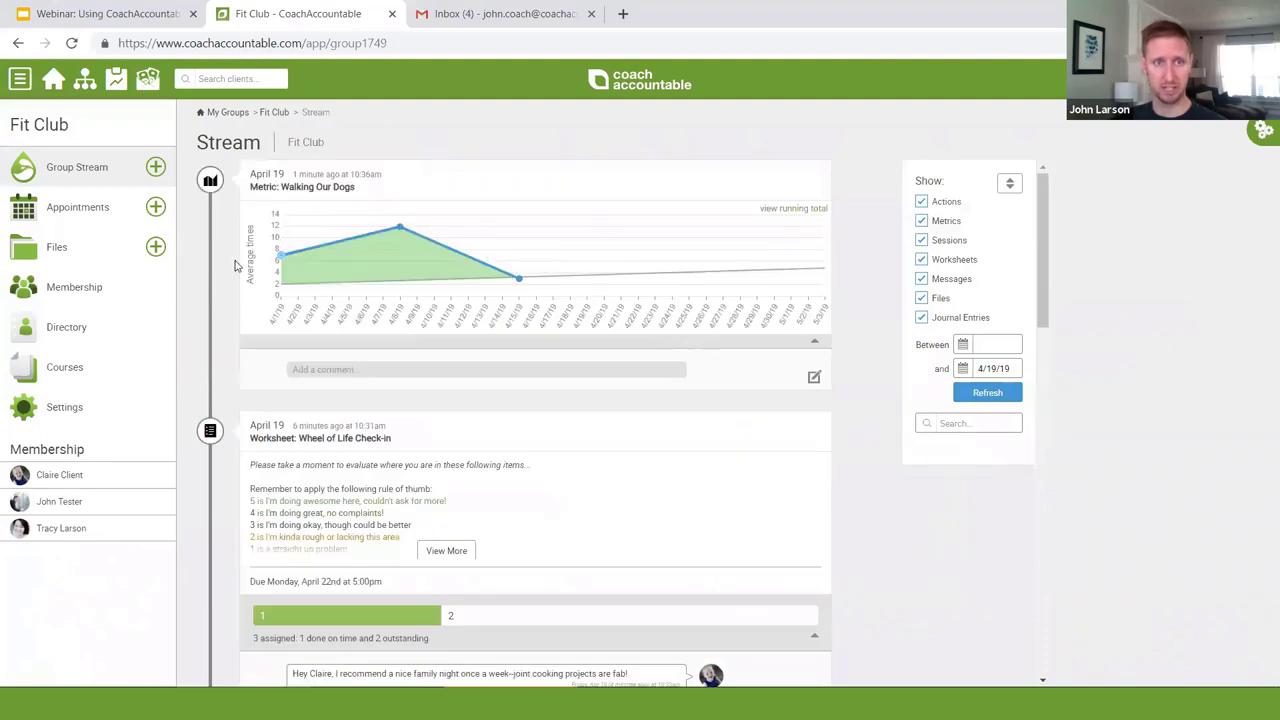
{"action": "mouse_move", "coordinate": [283, 262]}
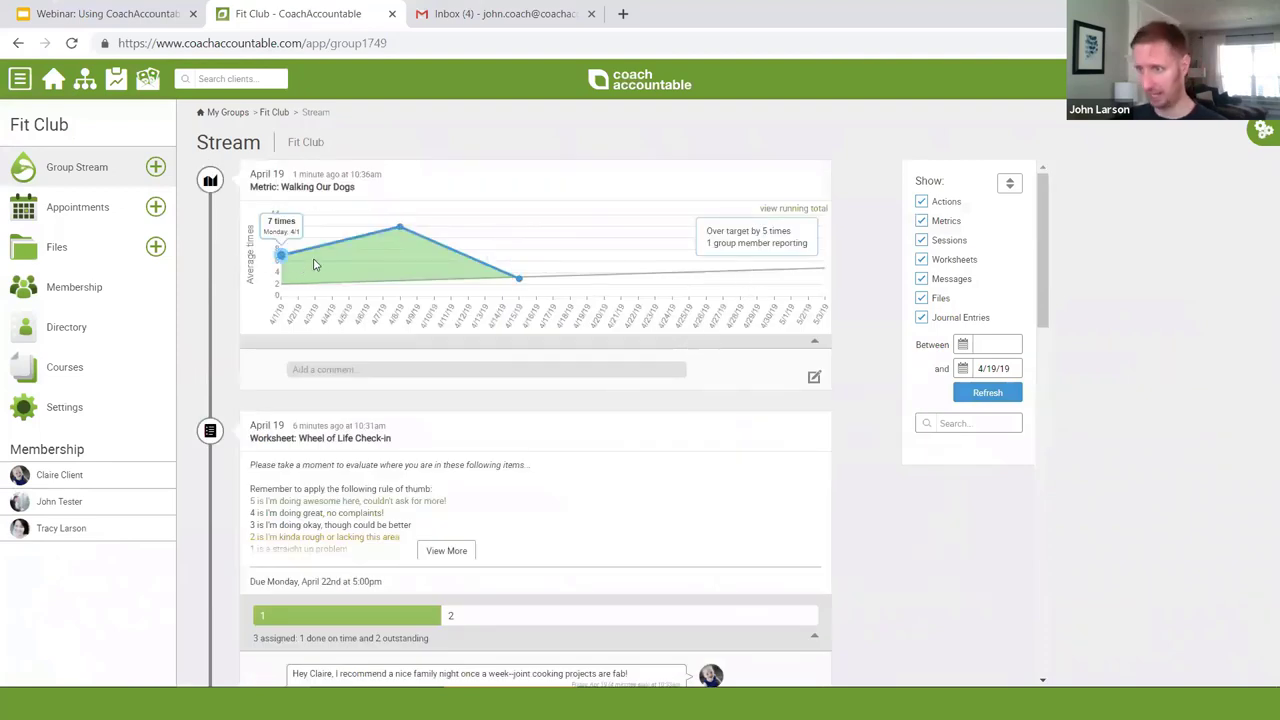
{"action": "mouse_move", "coordinate": [362, 249]}
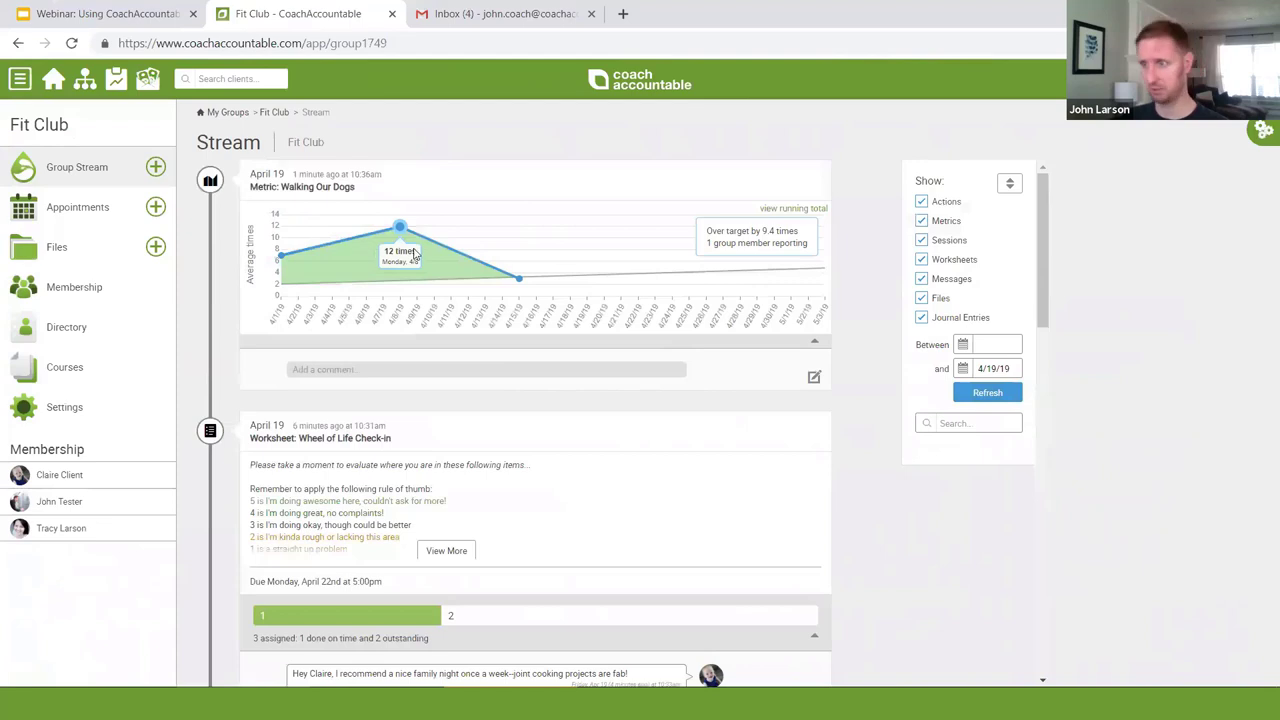
{"action": "left_click", "coordinate": [815, 345]}
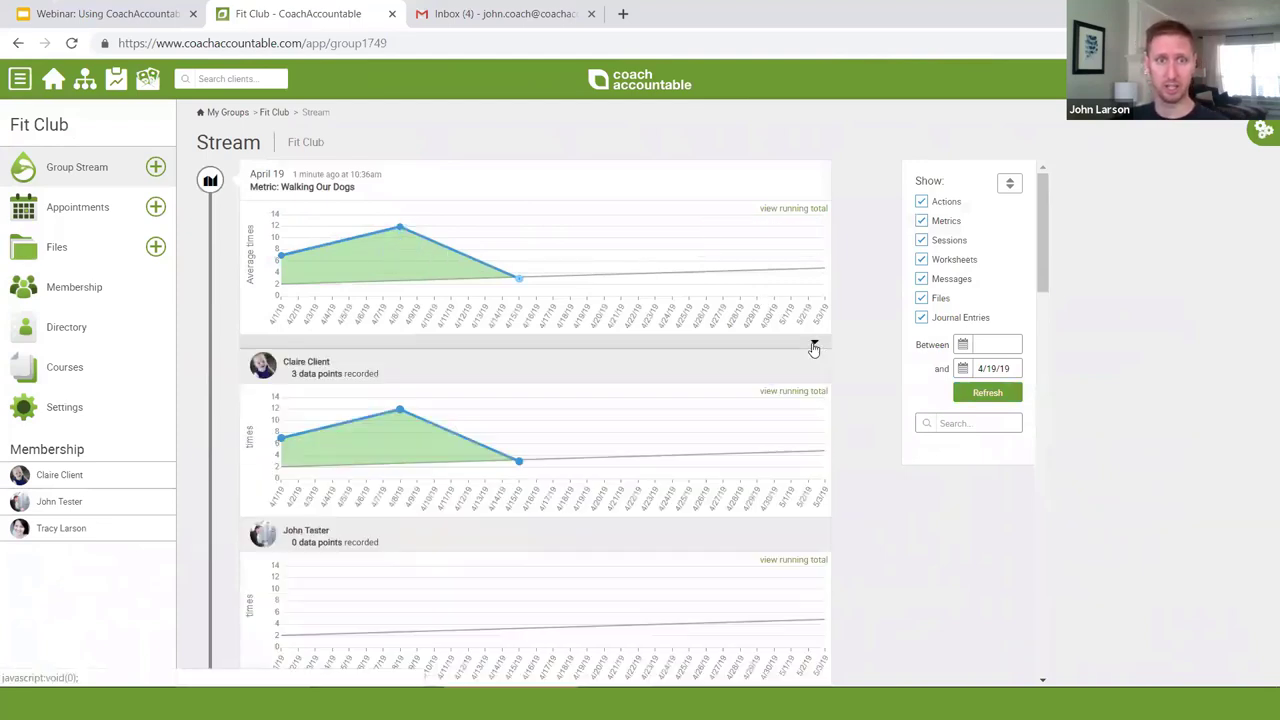
{"action": "scroll", "coordinate": [402, 430], "scroll_direction": "down", "scroll_amount": 2}
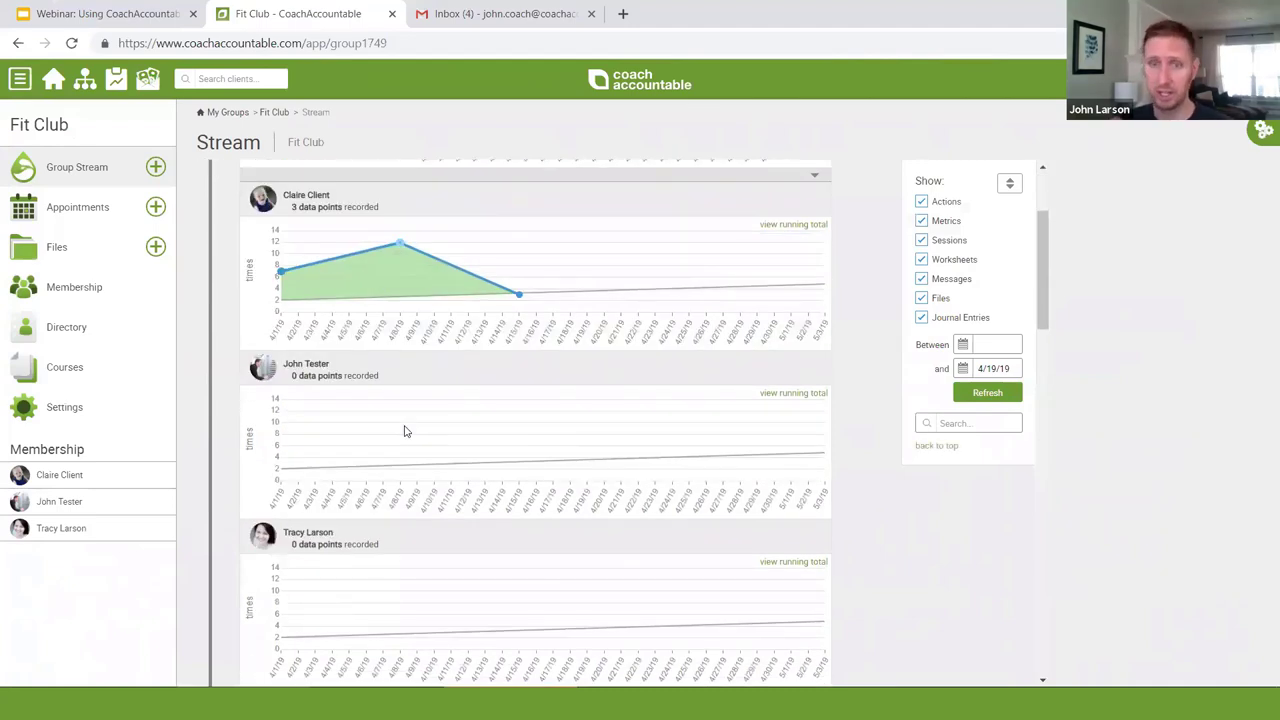
Step: Comment on the Walking Our Dogs metric: "Wow", the client's first name, "way to walk it! Hey you other guys, please report!"
{"action": "scroll", "coordinate": [404, 431], "scroll_direction": "down", "scroll_amount": 3}
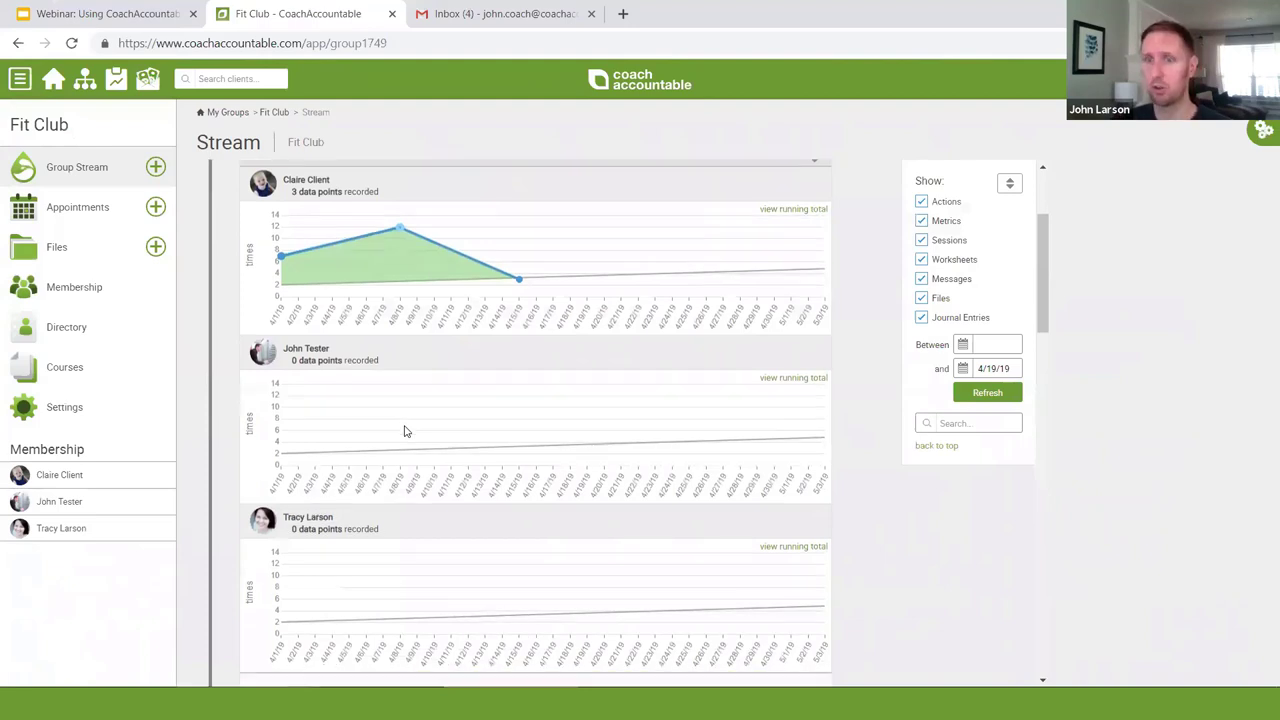
{"action": "left_click", "coordinate": [415, 412]}
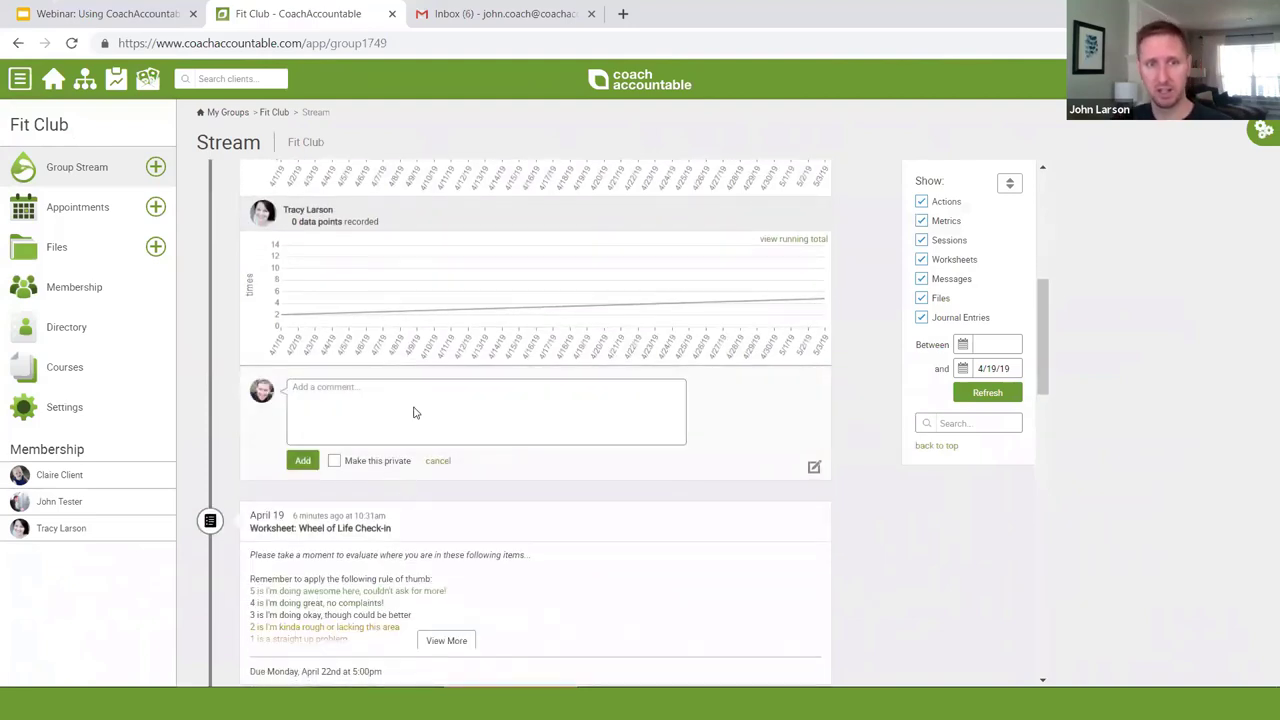
{"action": "type", "text": "Wow c"}
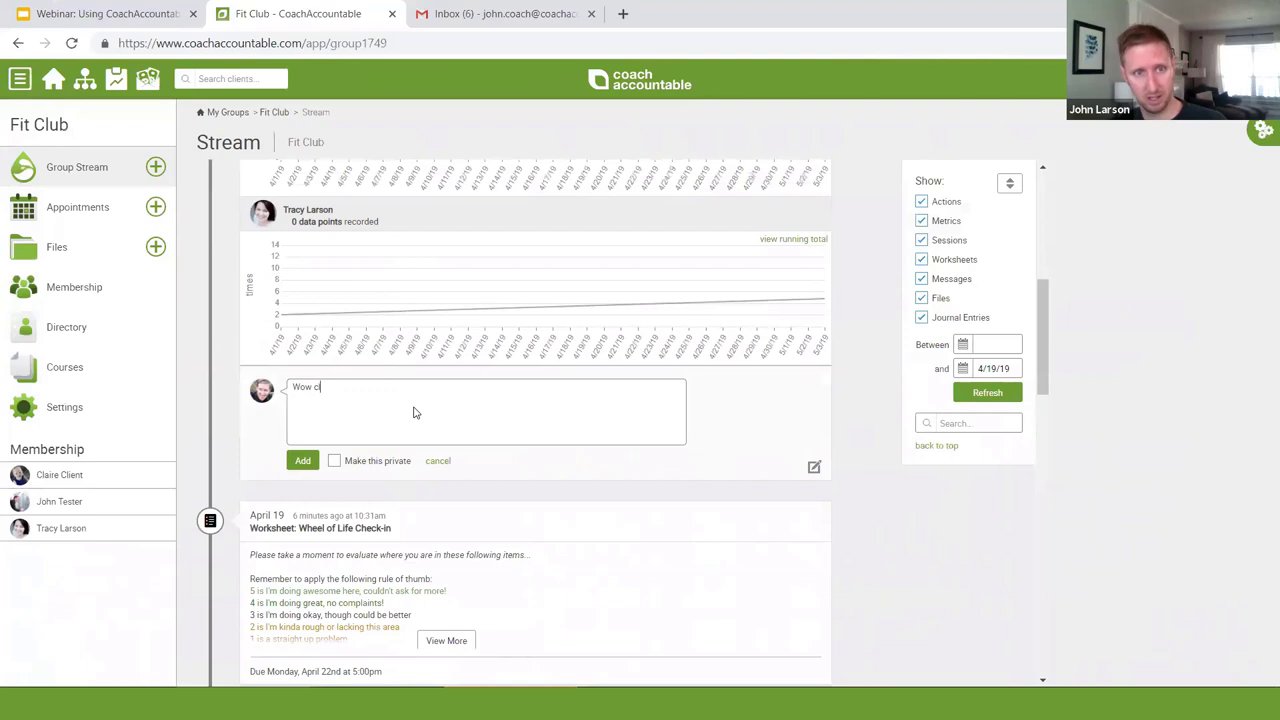
{"action": "type", "text": "laire, w"}
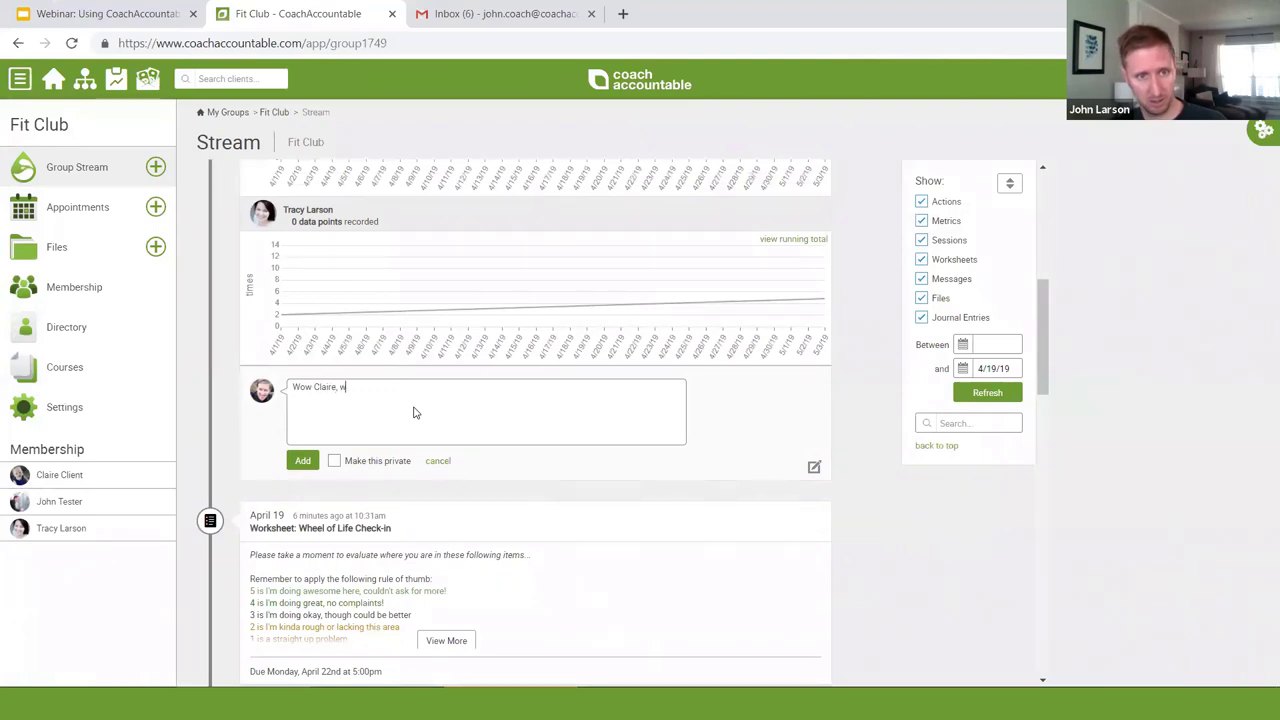
{"action": "type", "text": "ay to walk"}
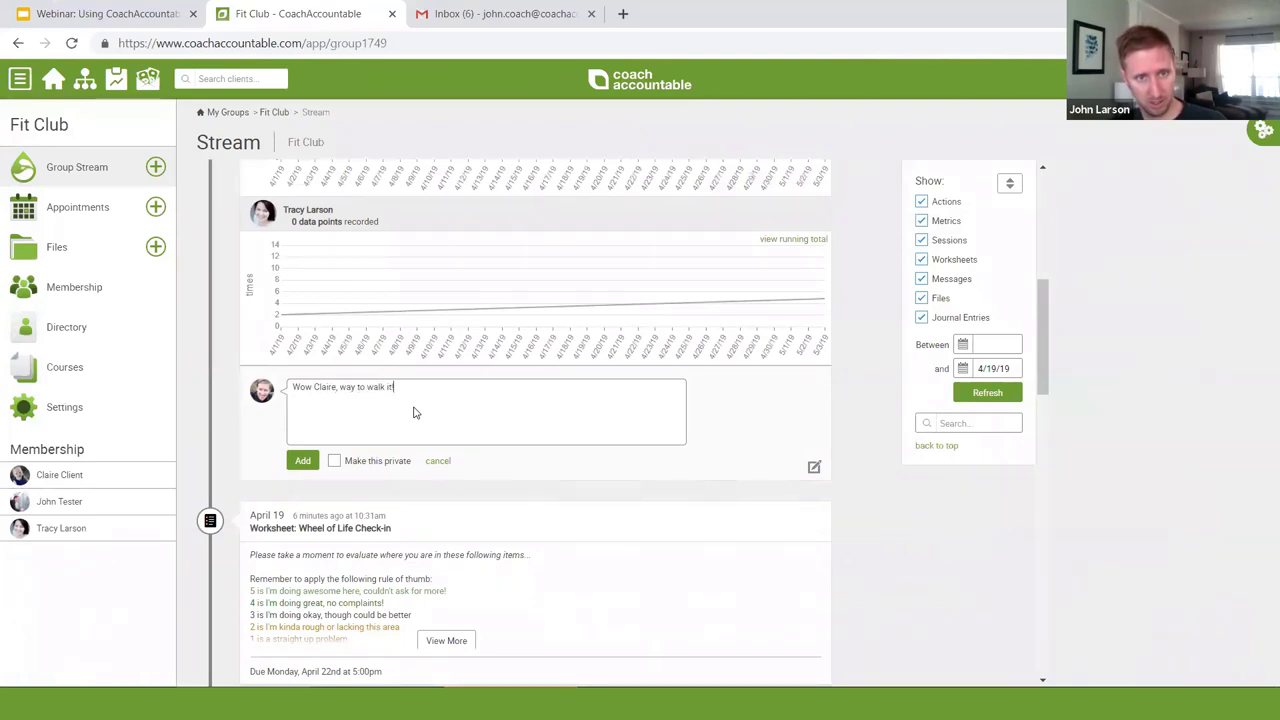
{"action": "type", "text": " it! Hey you go"}
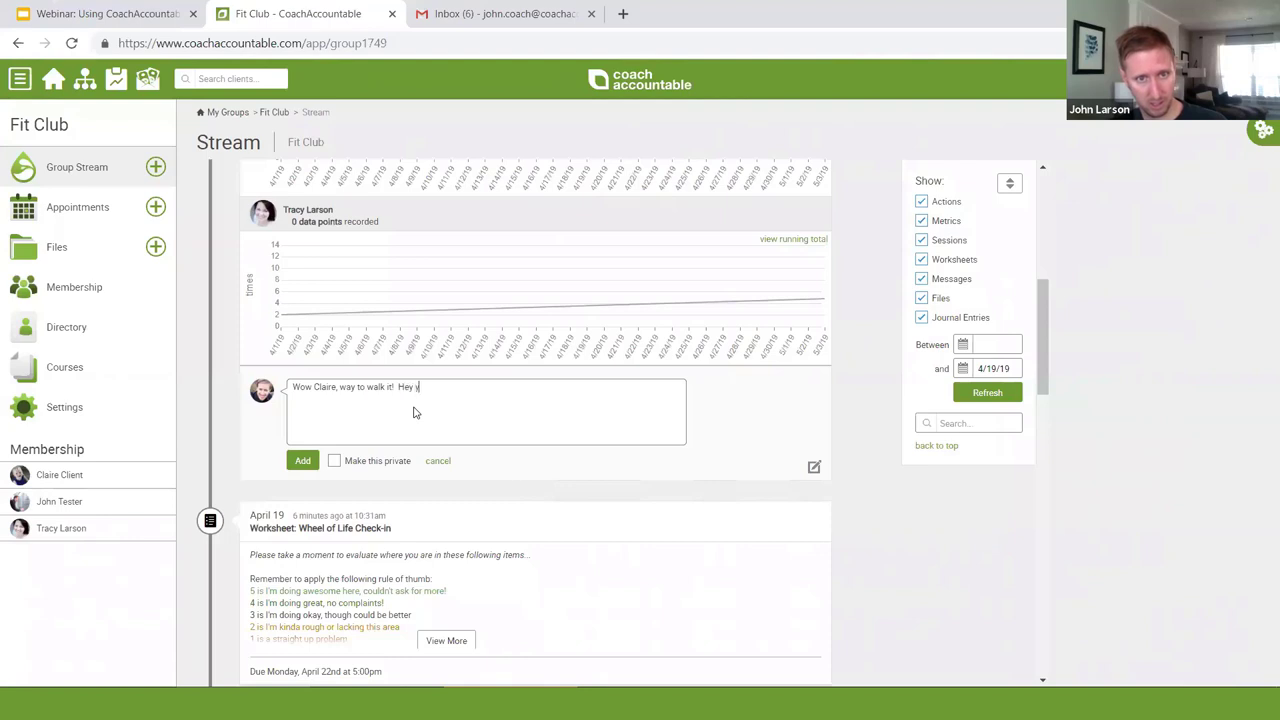
{"action": "key", "text": "BackSpace"}
{"action": "key", "text": "BackSpace"}
{"action": "type", "text": "other"}
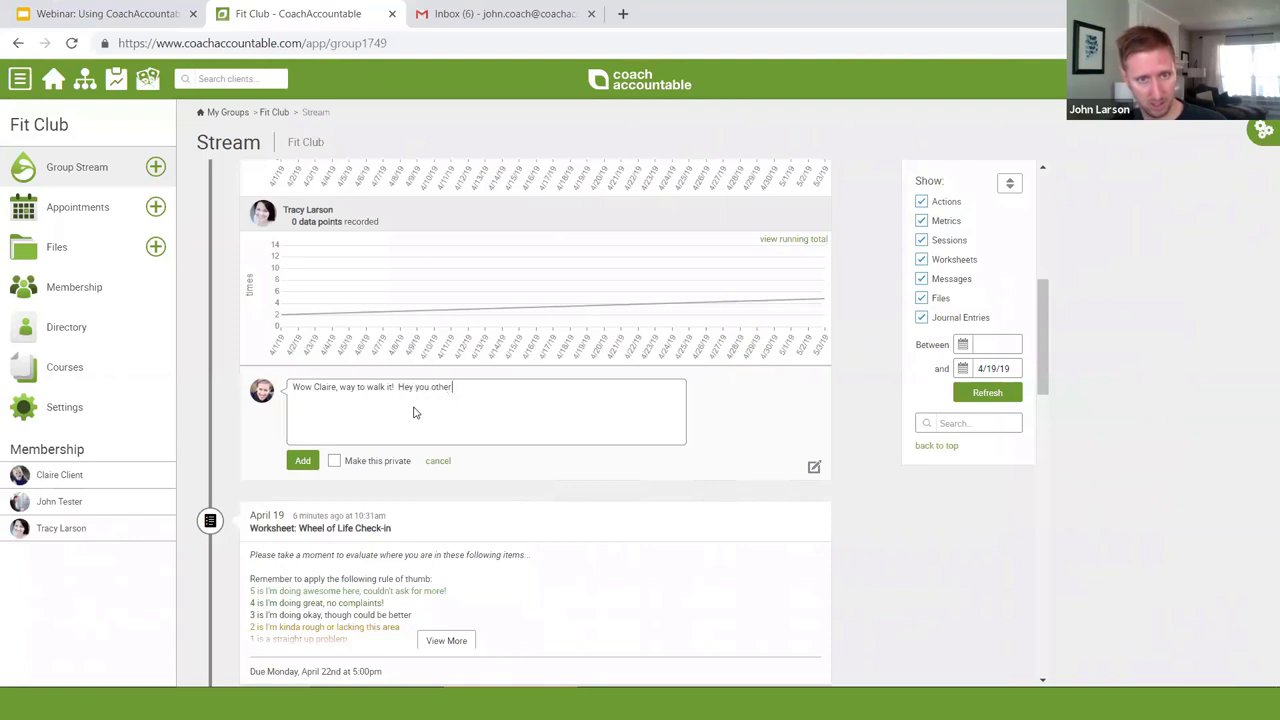
{"action": "type", "text": " guys, please re"}
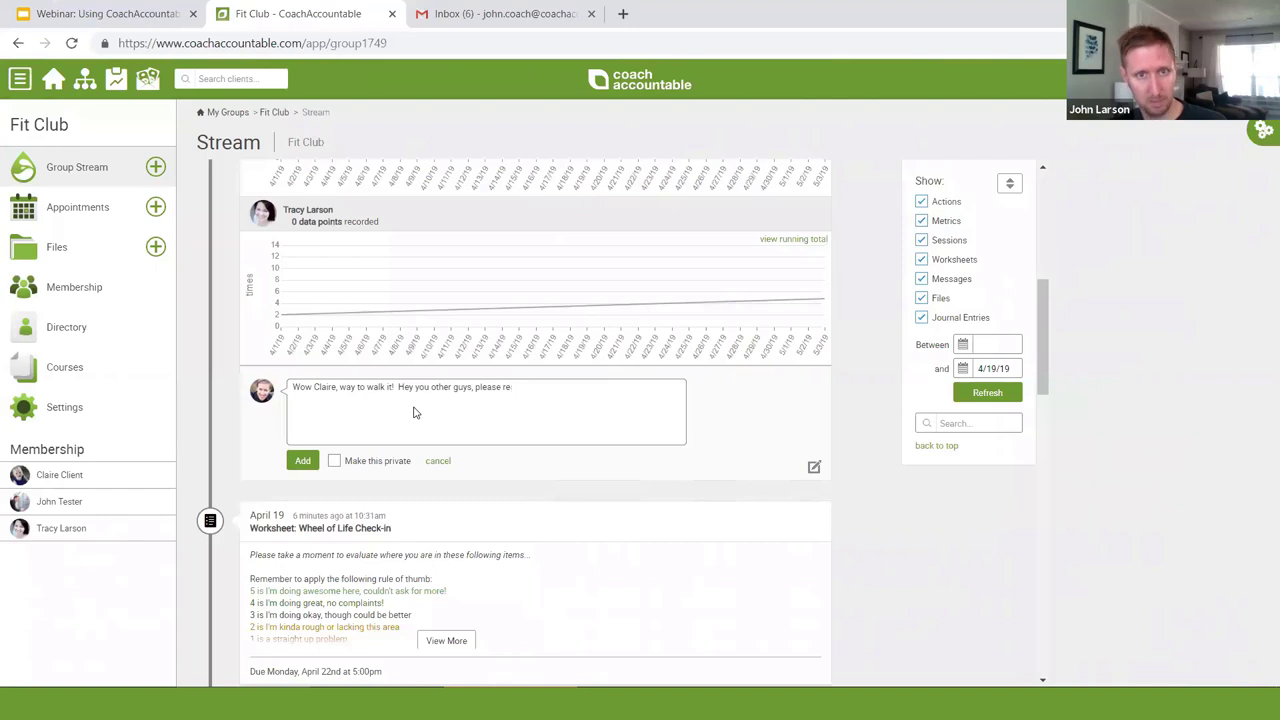
{"action": "type", "text": "port!"}
{"action": "key", "text": "Return"}
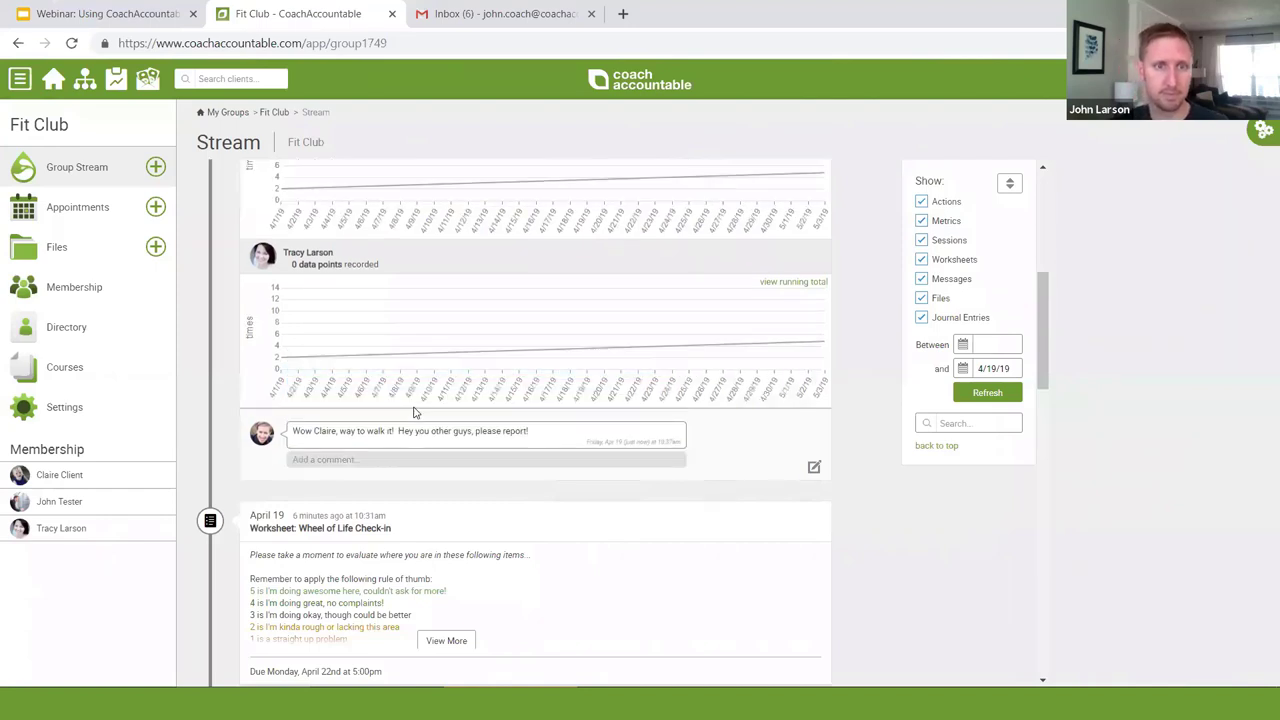
Step: Review the group and member graphs of Walking Our Dogs and collapse the individual member graphs
{"action": "scroll", "coordinate": [882, 431], "scroll_direction": "up", "scroll_amount": 3}
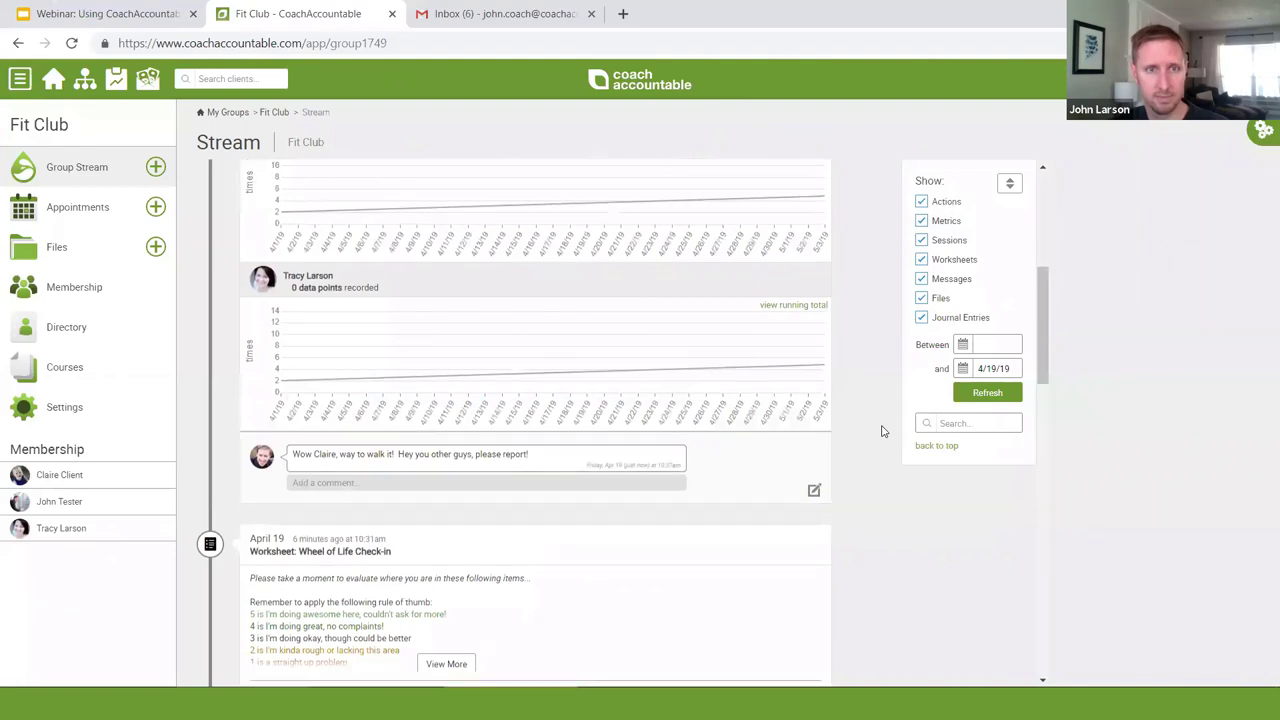
{"action": "scroll", "coordinate": [928, 491], "scroll_direction": "up", "scroll_amount": 1}
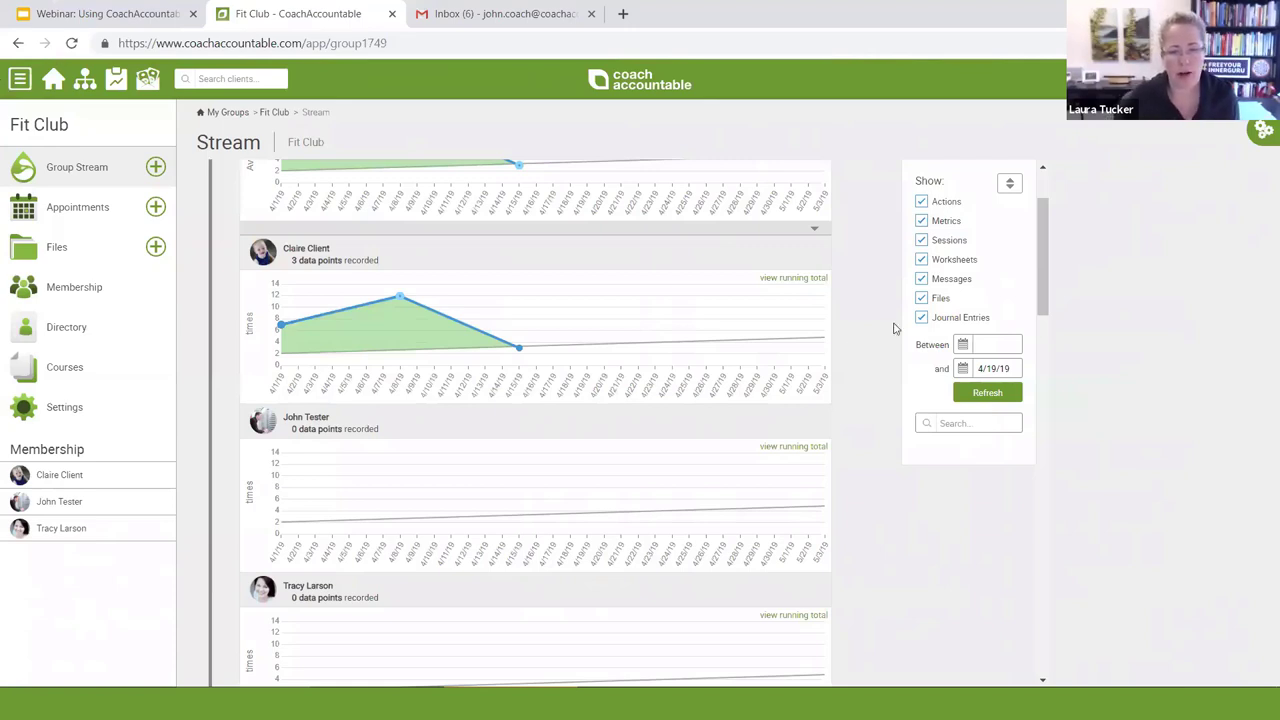
{"action": "scroll", "coordinate": [895, 328], "scroll_direction": "up", "scroll_amount": 1}
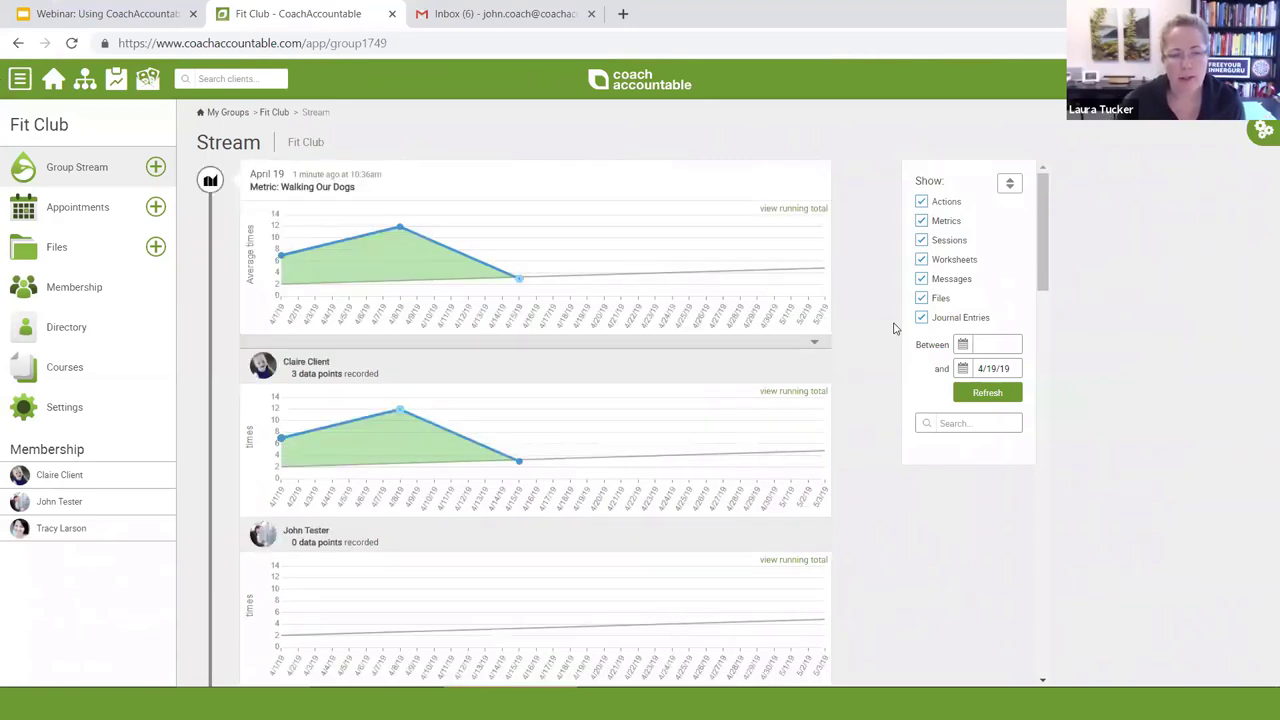
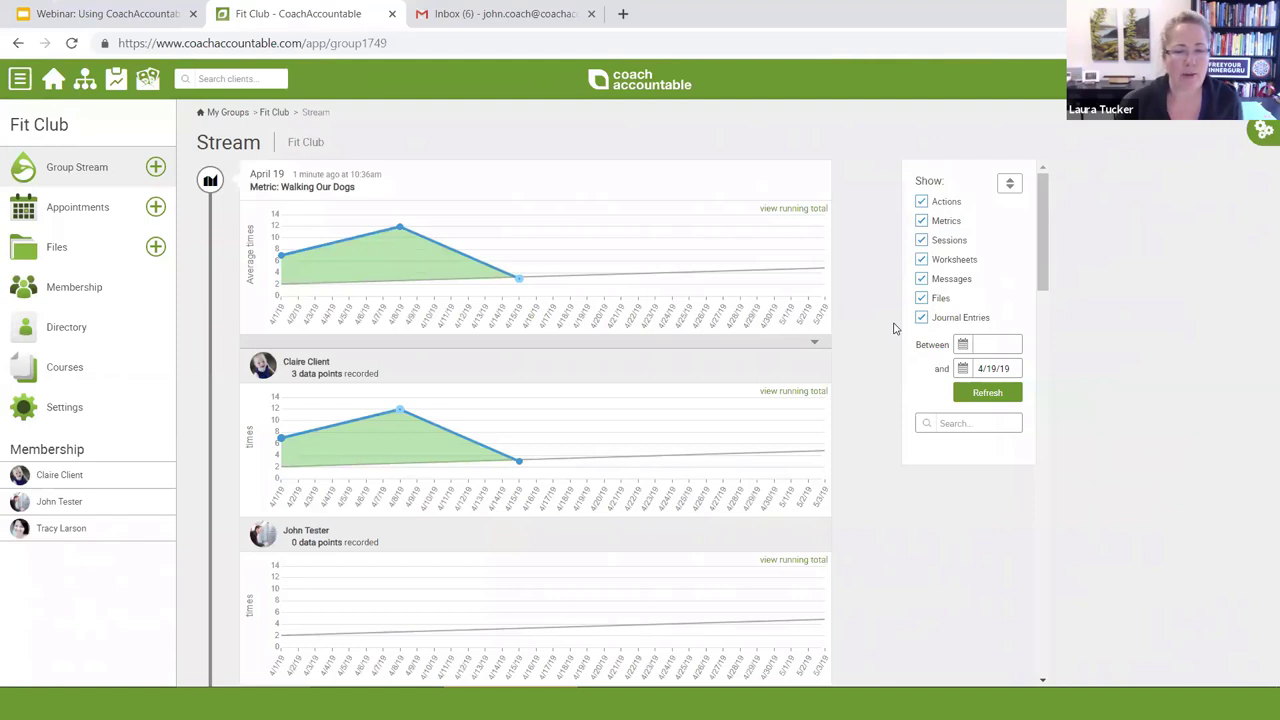
{"action": "left_click", "coordinate": [815, 344]}
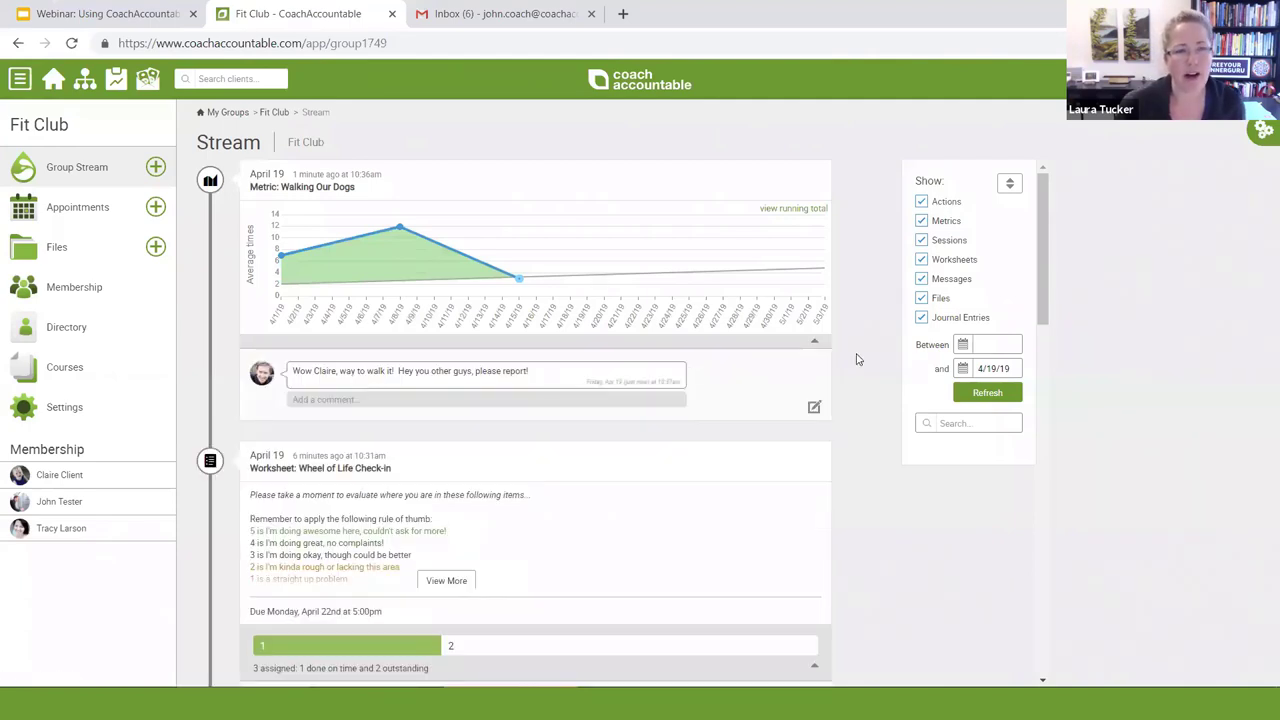
Step: Filter the group stream to metrics only, try sessions only, and return to metrics only
{"action": "double_click", "coordinate": [946, 221]}
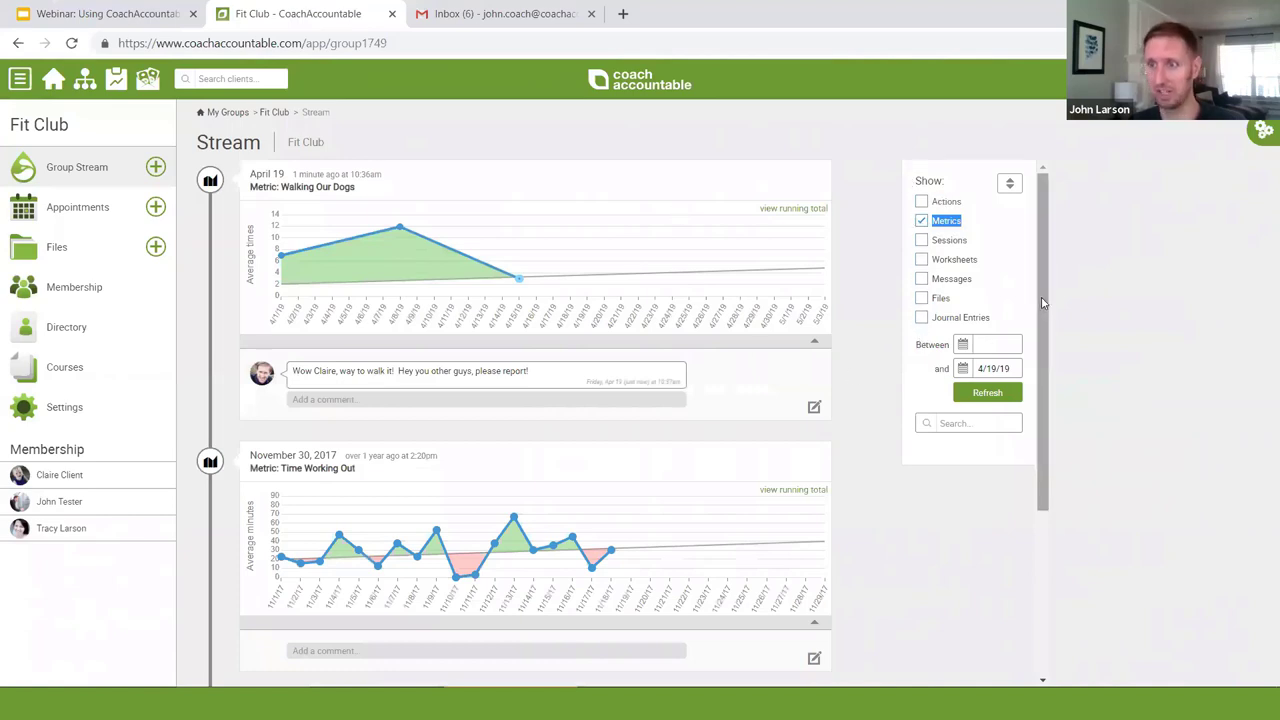
{"action": "double_click", "coordinate": [929, 243]}
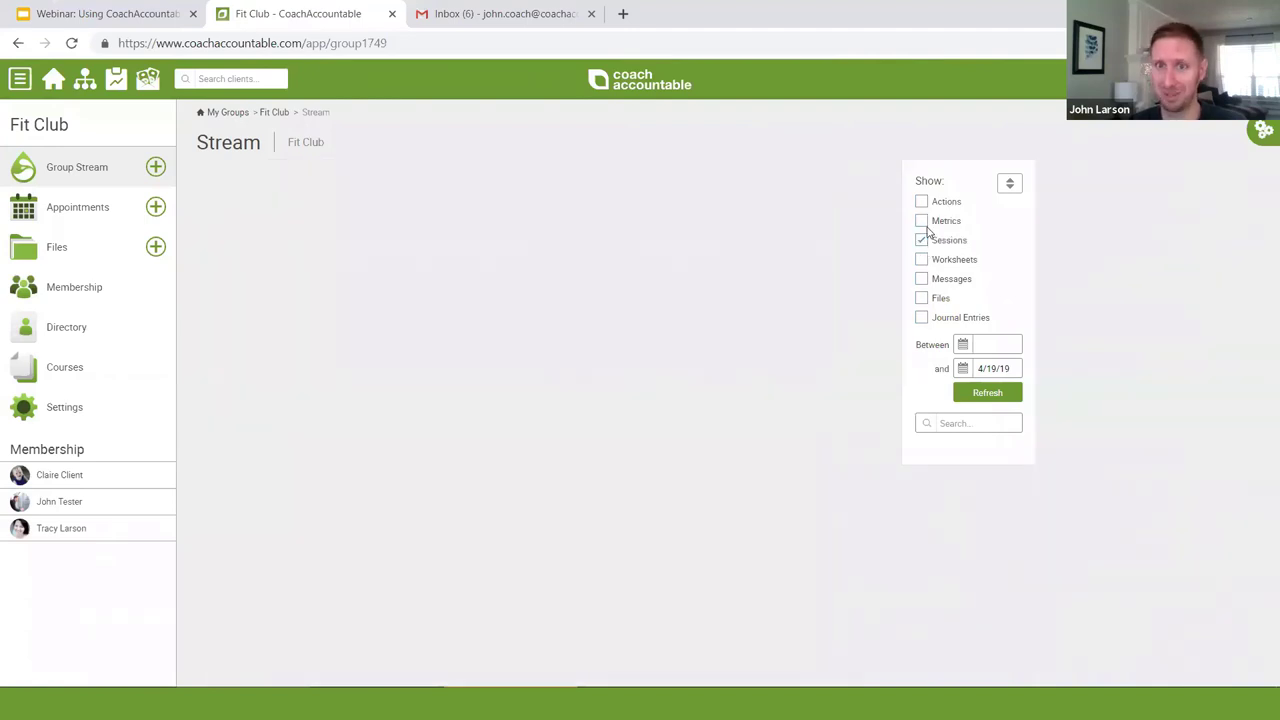
{"action": "left_click", "coordinate": [922, 221]}
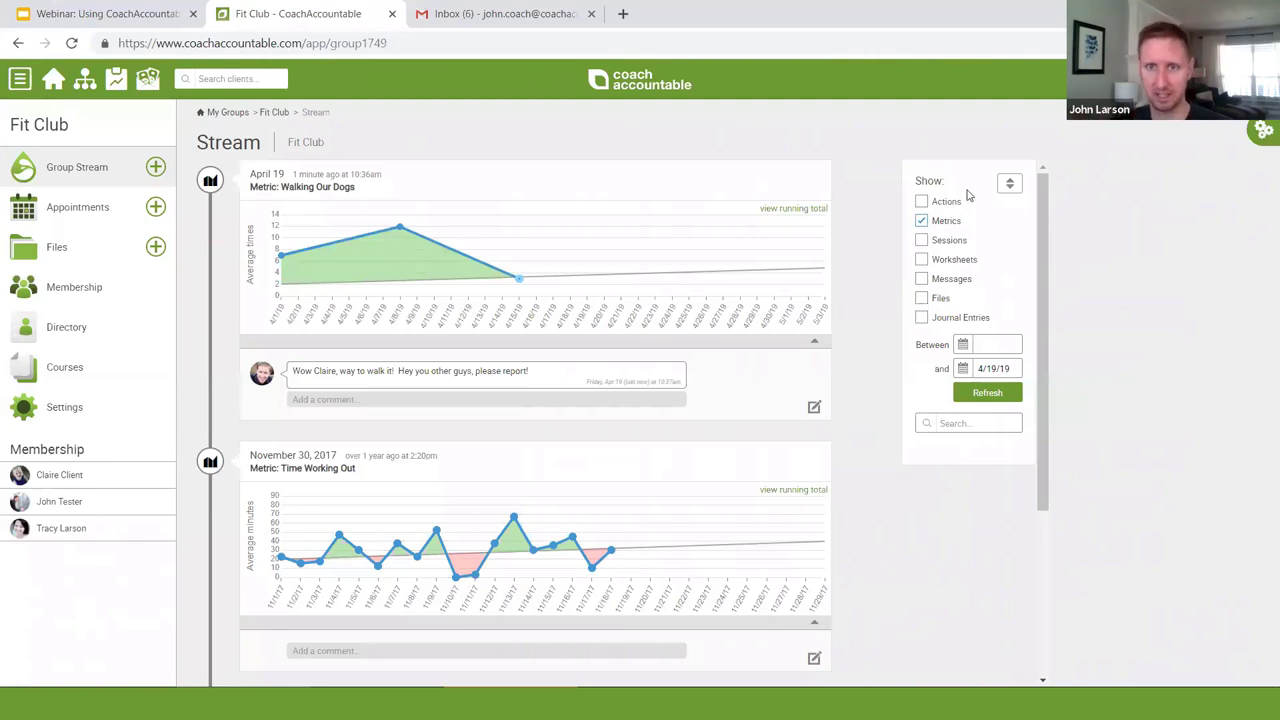
Step: Examine the older metrics in the Fit Club stream and check the webinar's current slide in Google Slides, returning to the CoachAccountable stream
{"action": "left_click_drag", "start_coordinate": [1045, 312], "coordinate": [1052, 440]}
{"action": "scroll", "coordinate": [1052, 445], "scroll_direction": "down", "scroll_amount": 1}
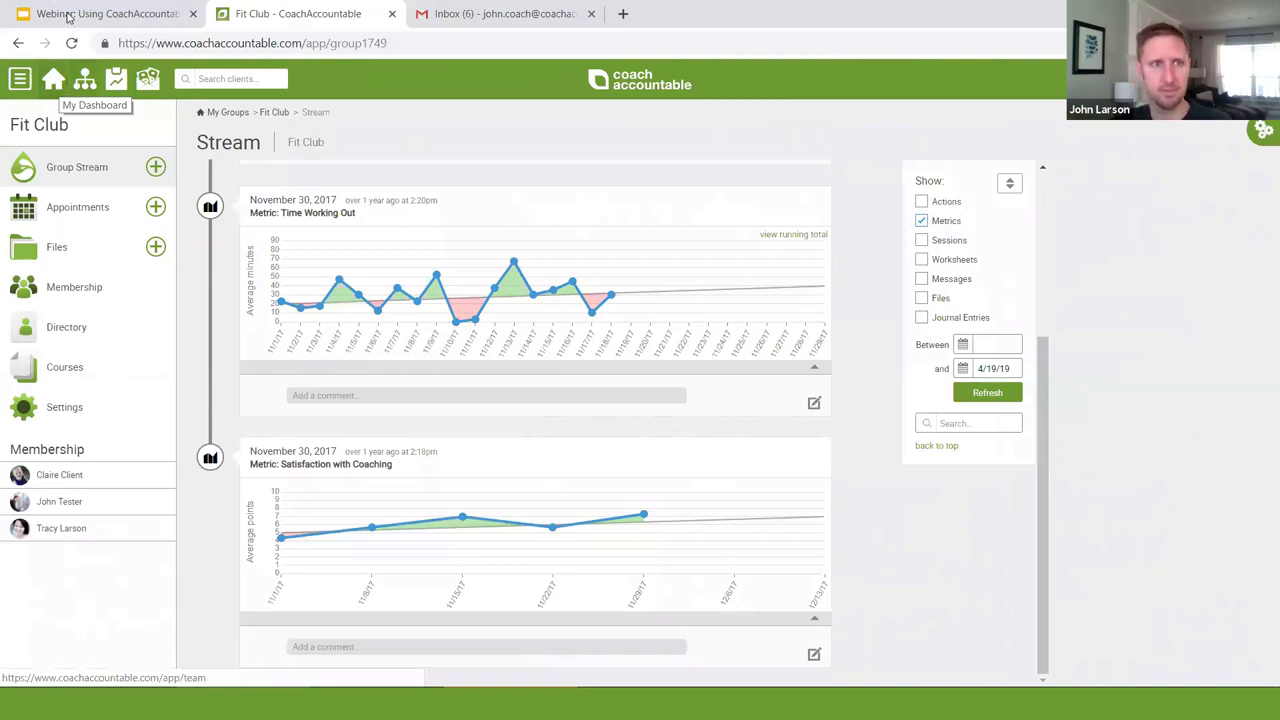
{"action": "left_click", "coordinate": [68, 16]}
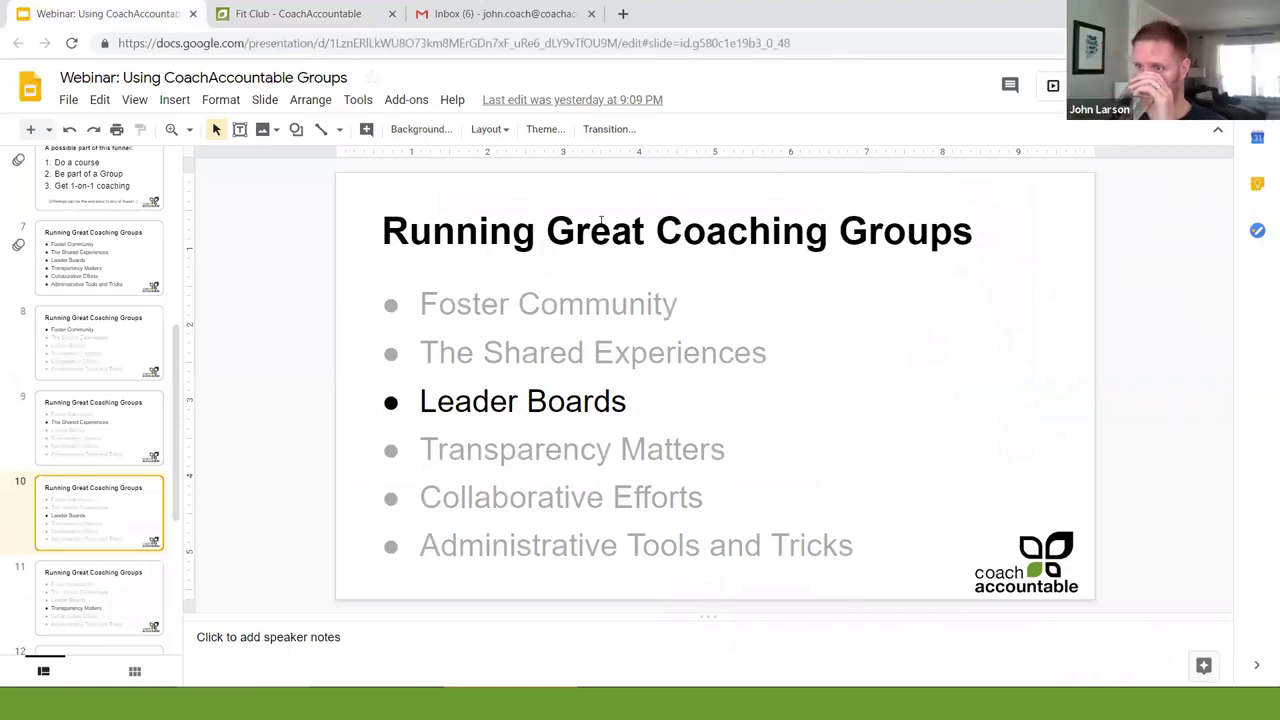
{"action": "left_click", "coordinate": [250, 18]}
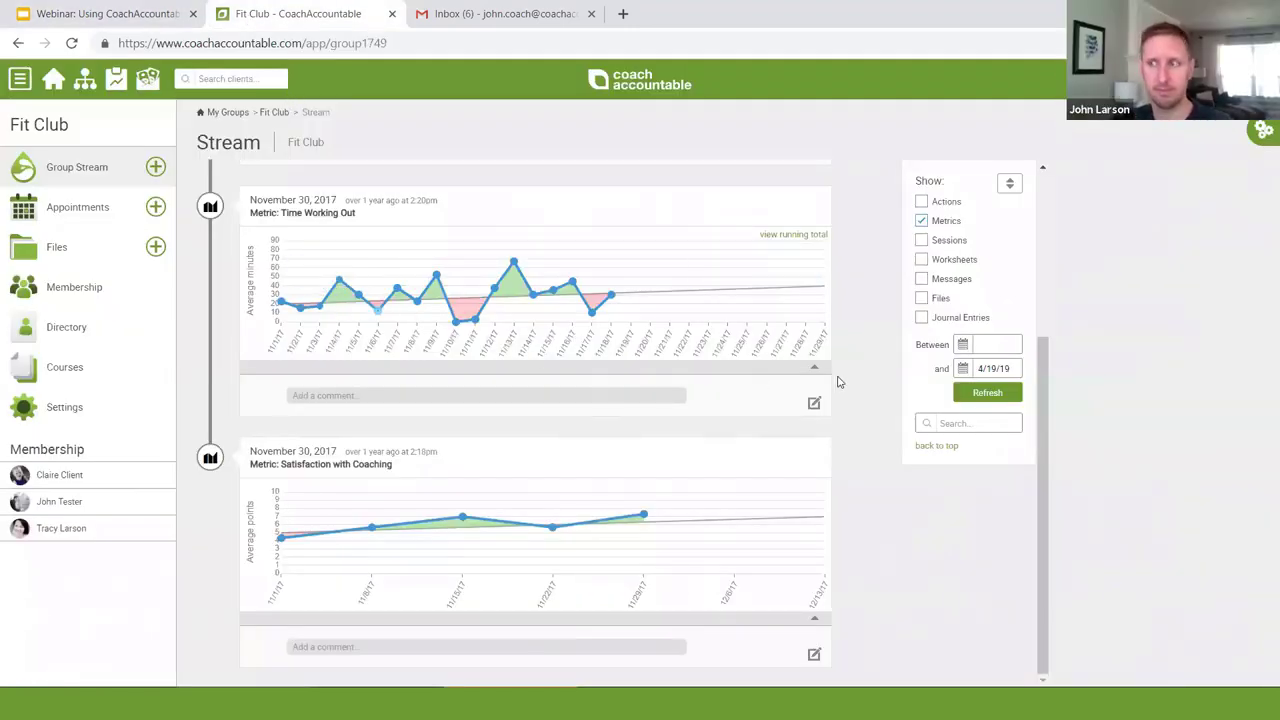
{"action": "scroll", "coordinate": [838, 382], "scroll_direction": "up", "scroll_amount": 3}
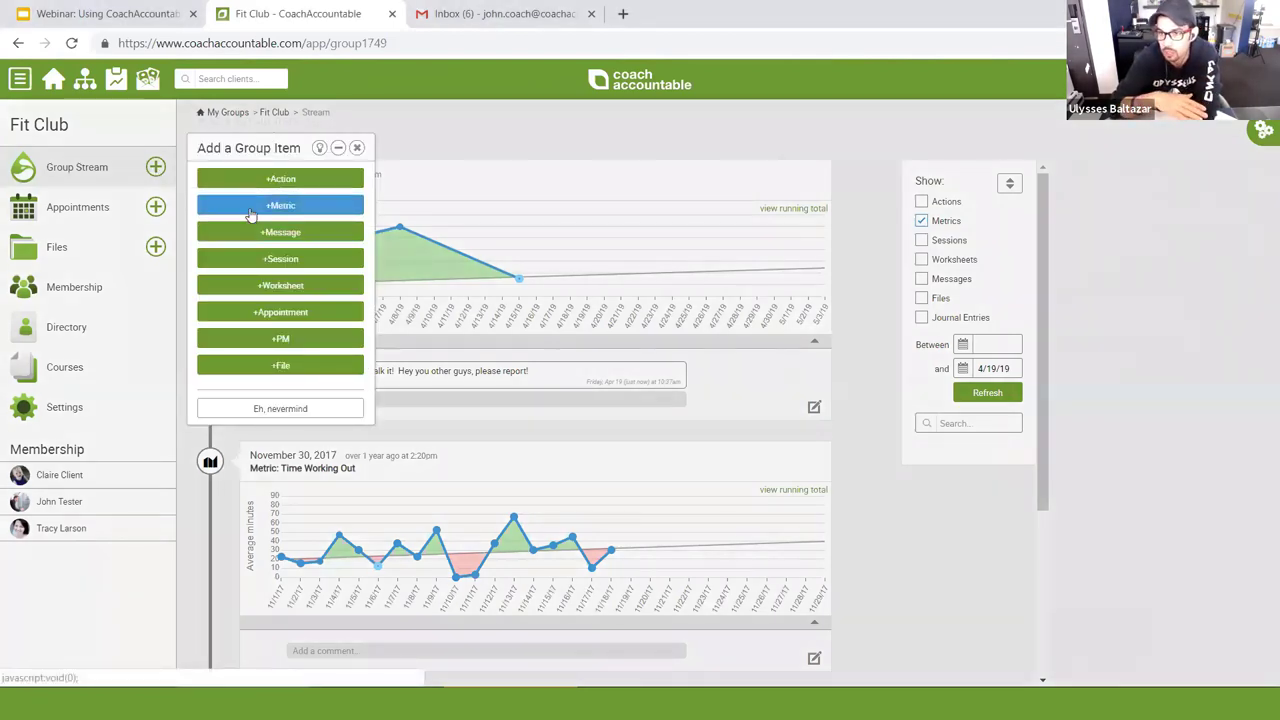
Step: Start a new group metric for all members, named "Did you do your stuff?", with "yes" as the unit of measure
{"action": "left_click", "coordinate": [246, 205]}
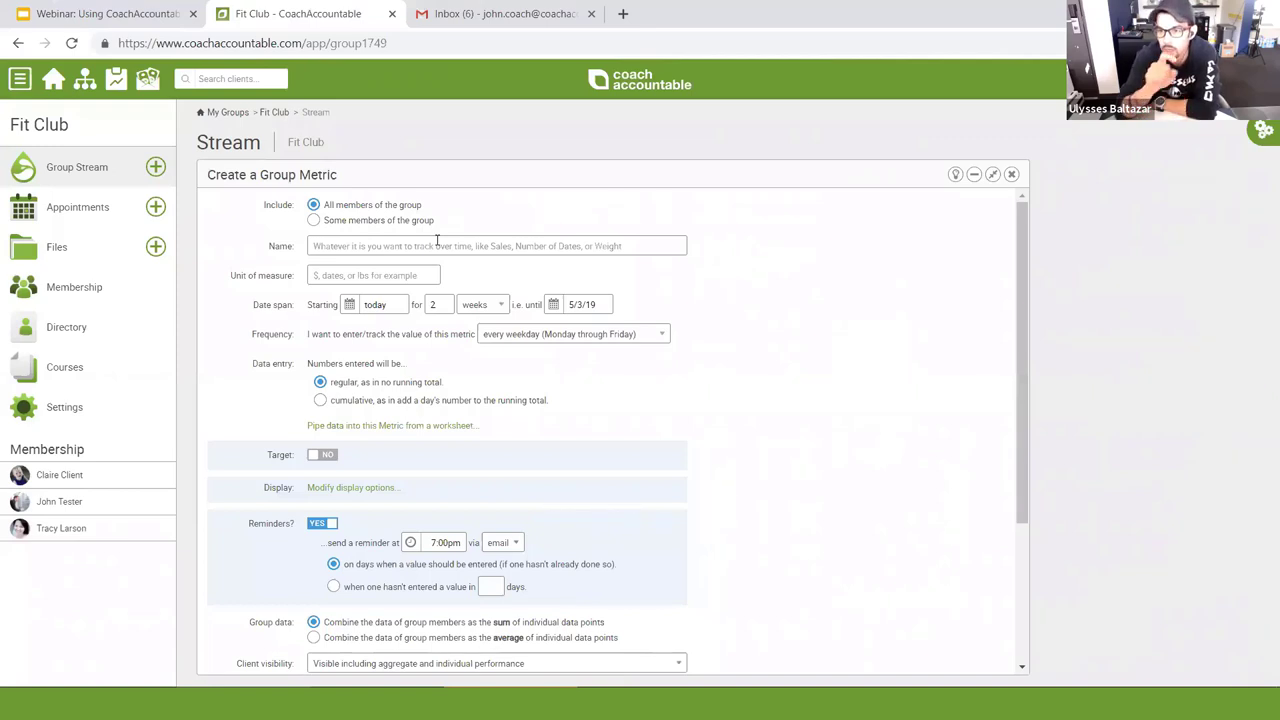
{"action": "left_click", "coordinate": [434, 245]}
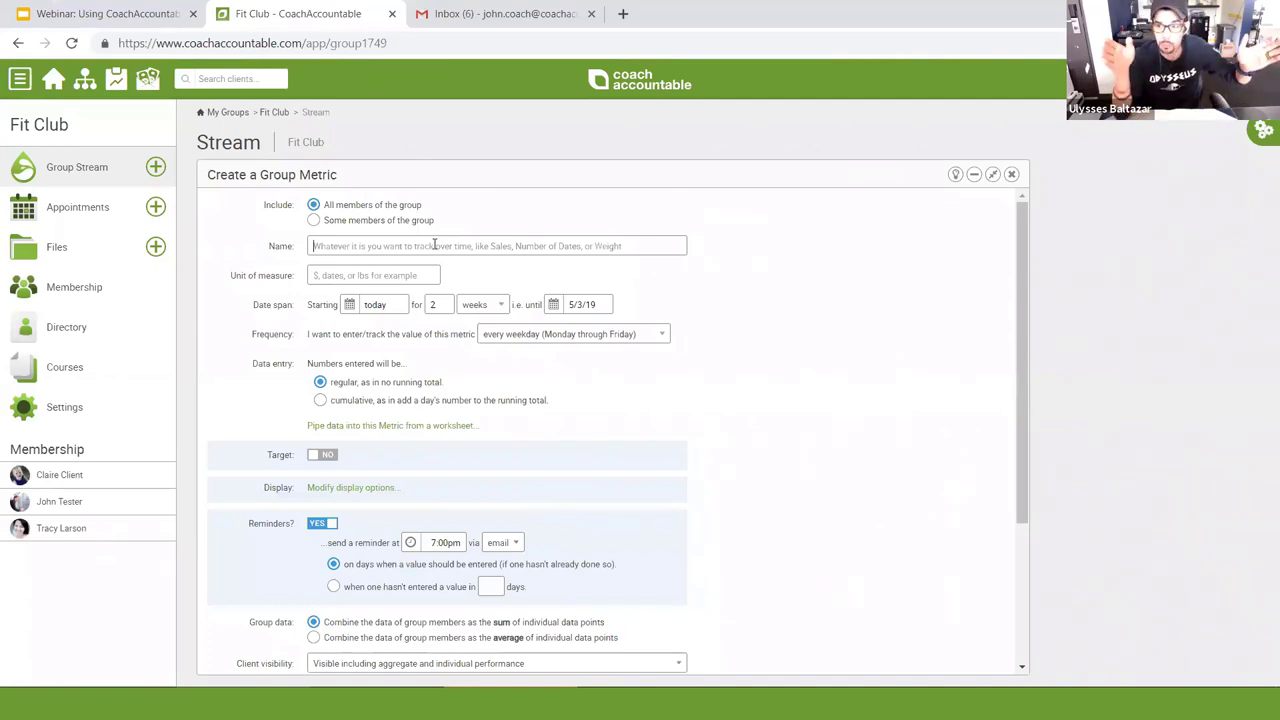
{"action": "left_click", "coordinate": [434, 246]}
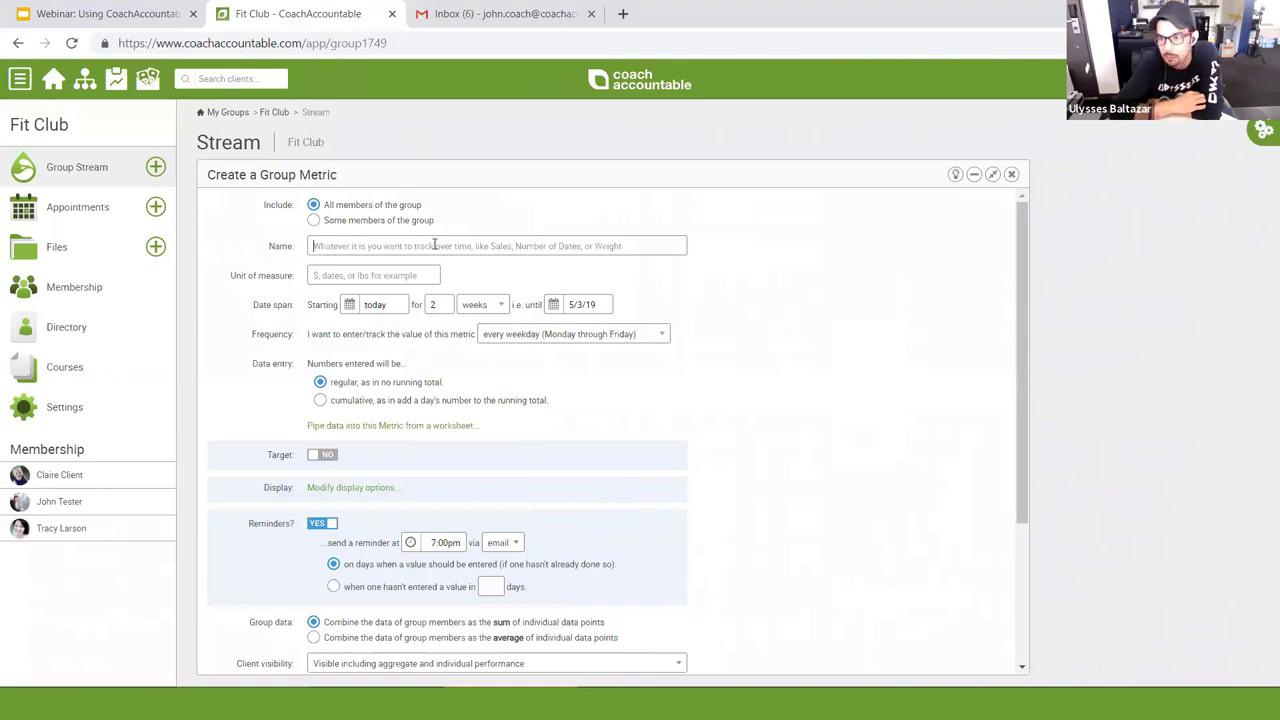
{"action": "left_click", "coordinate": [434, 245]}
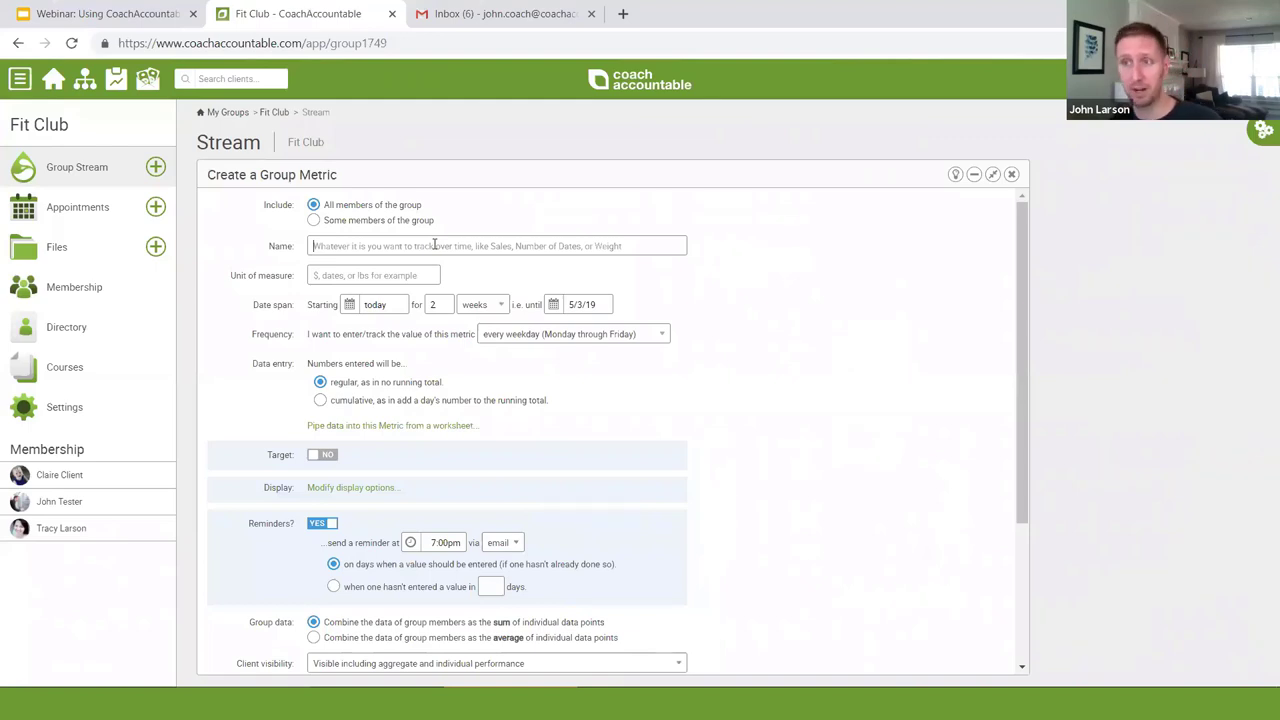
{"action": "left_click", "coordinate": [434, 245]}
{"action": "type", "text": "Did you do"}
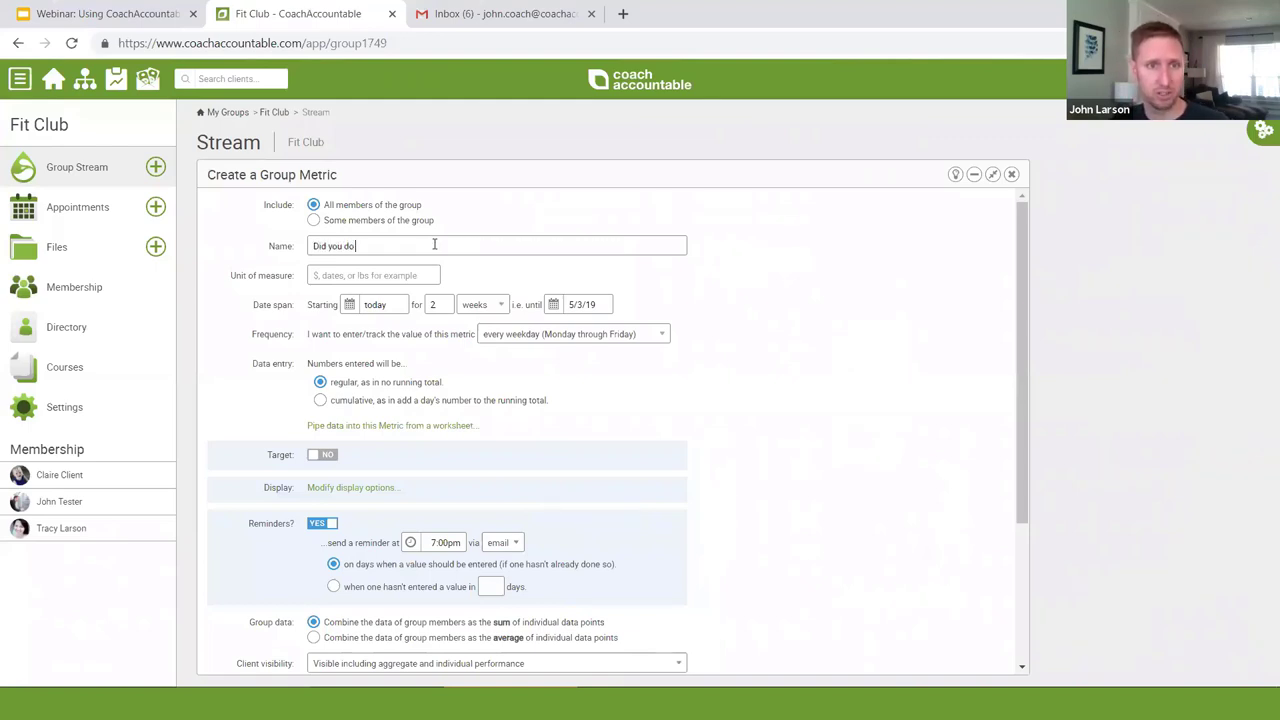
{"action": "type", "text": " your stuff?"}
{"action": "key", "text": "Tab"}
{"action": "type", "text": "yes"}
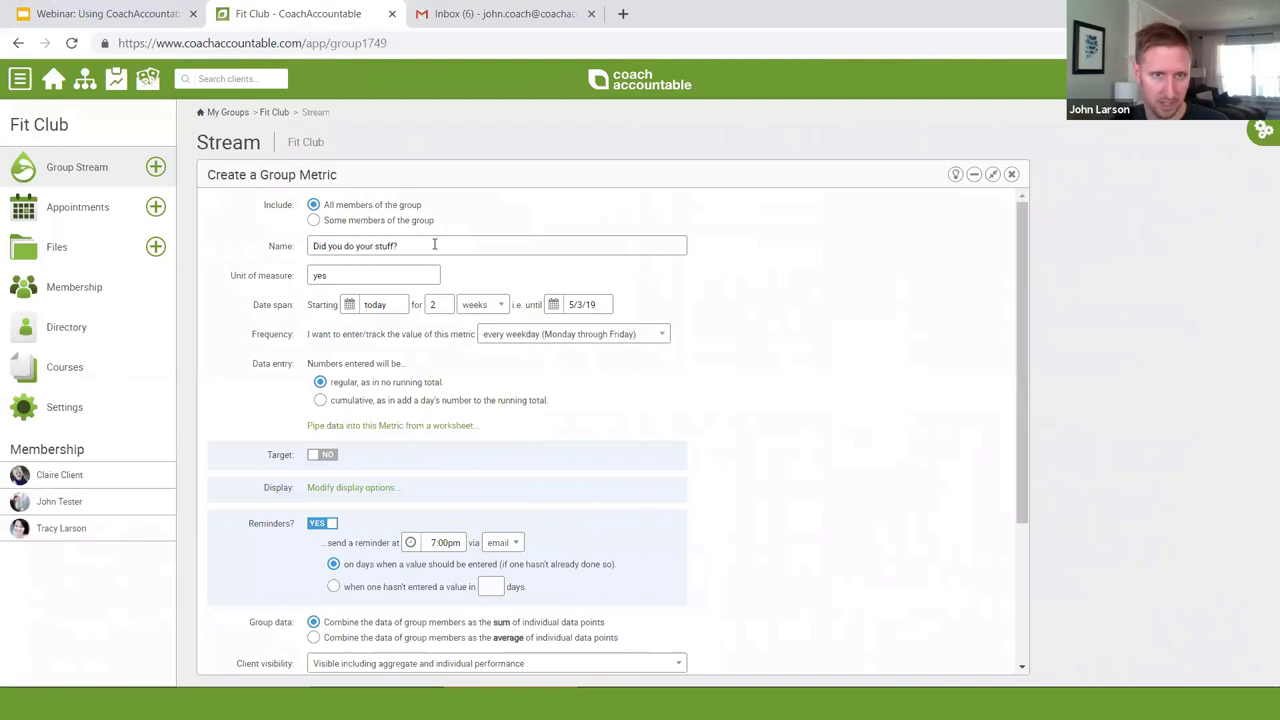
Step: Set the metric's date span from 4/1/19 until 4/22/19 and its tracking frequency to every day
{"action": "key", "text": "Tab"}
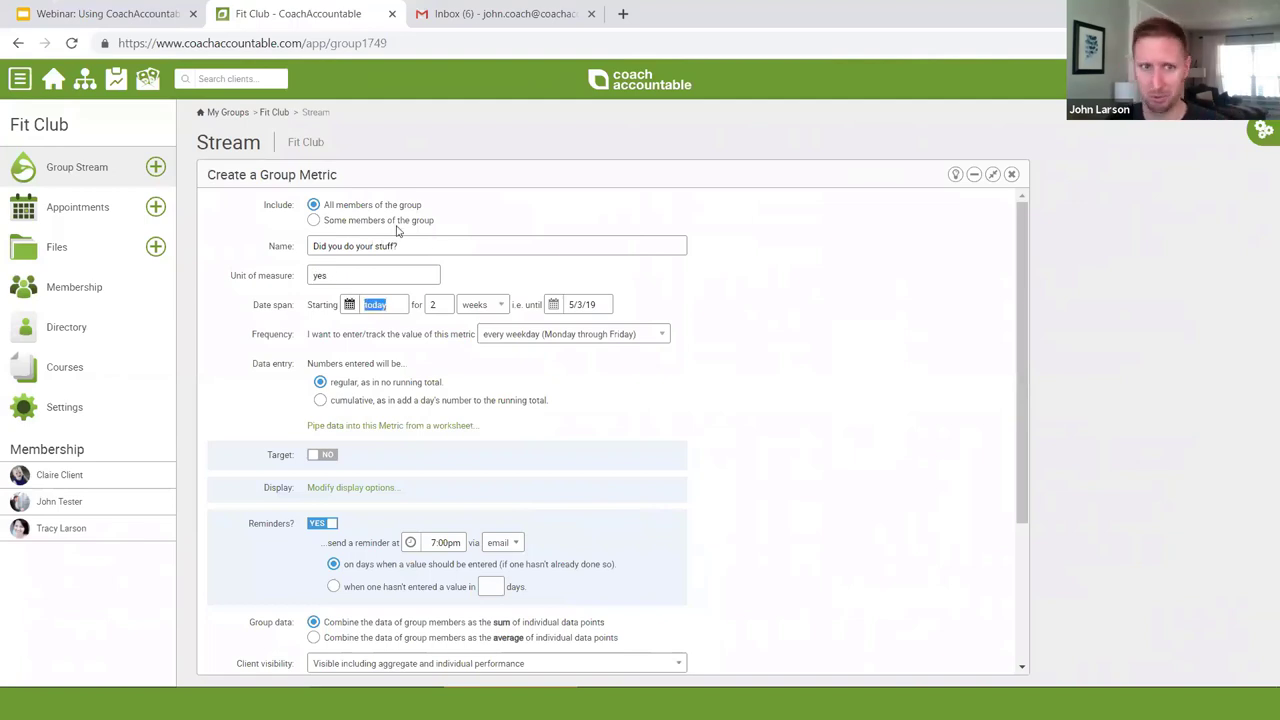
{"action": "left_click", "coordinate": [378, 305]}
{"action": "left_click", "coordinate": [387, 411]}
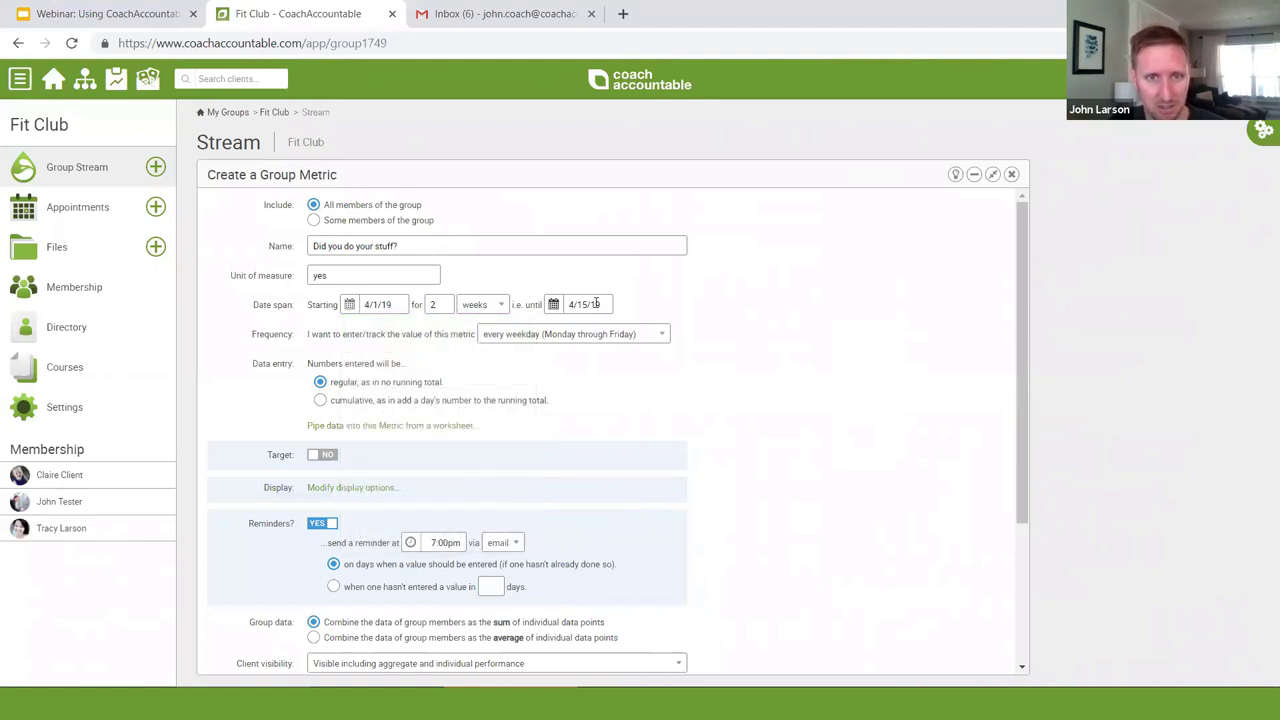
{"action": "left_click", "coordinate": [592, 305]}
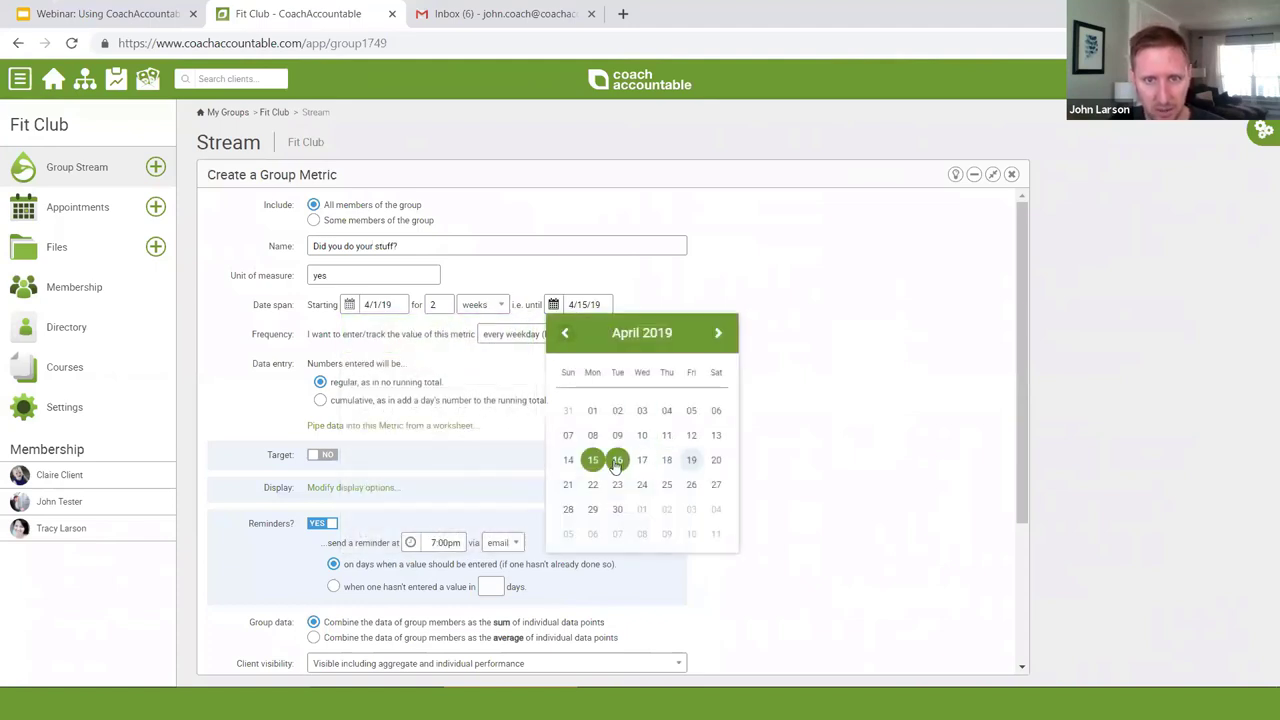
{"action": "left_click", "coordinate": [592, 484]}
{"action": "left_click", "coordinate": [515, 336]}
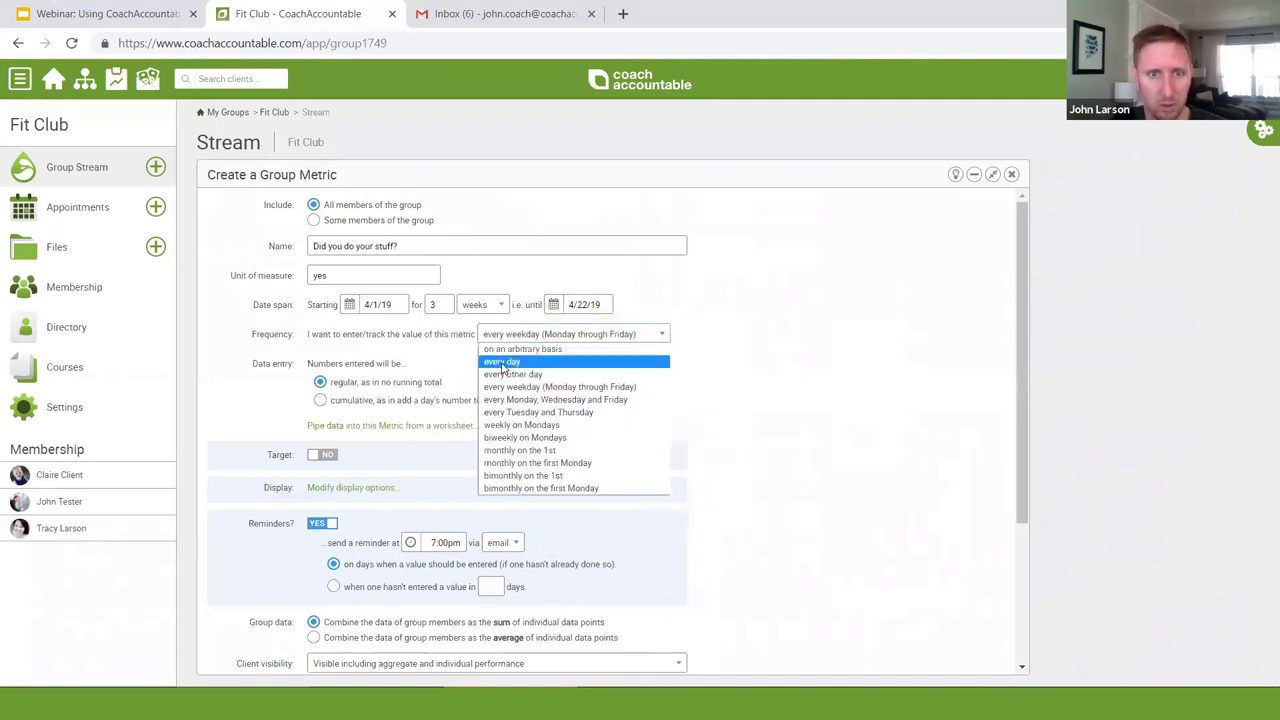
{"action": "left_click", "coordinate": [502, 362]}
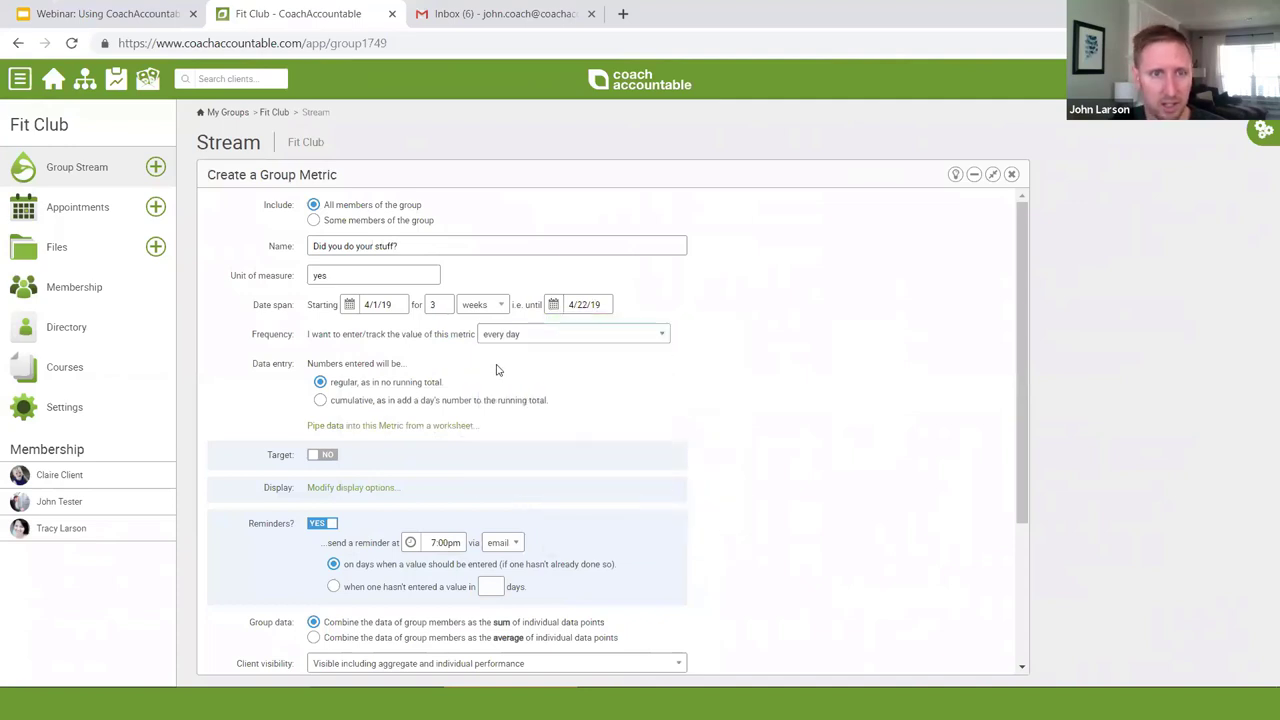
Step: Enable a target starting and ending at .5, and set the display to show between 0 and 1 on the y-axis
{"action": "left_click", "coordinate": [323, 456]}
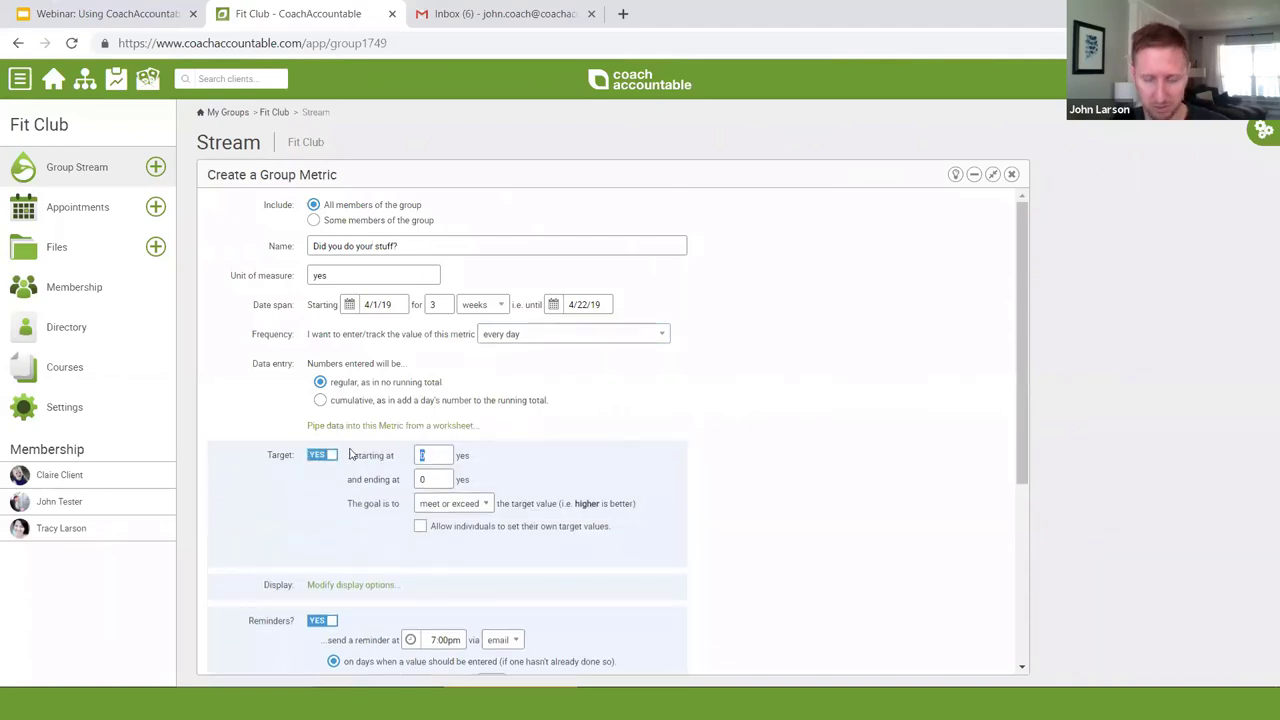
{"action": "type", "text": "5"}
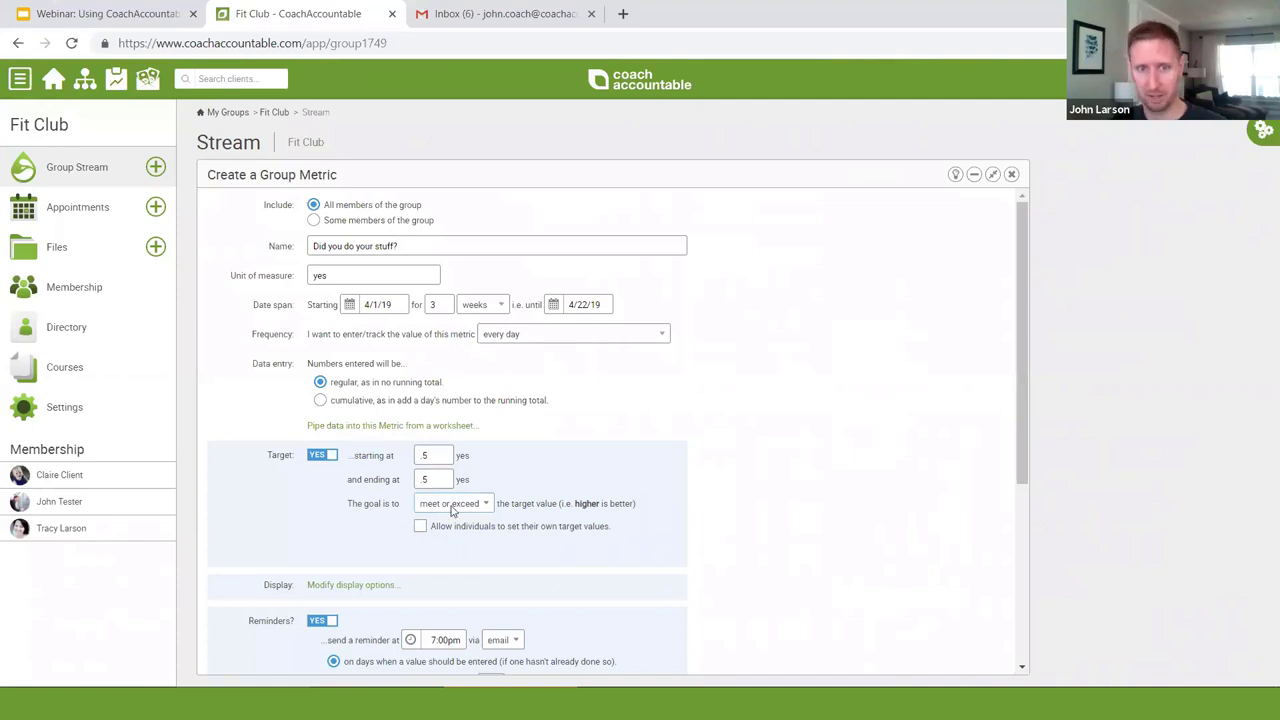
{"action": "left_click", "coordinate": [340, 584]}
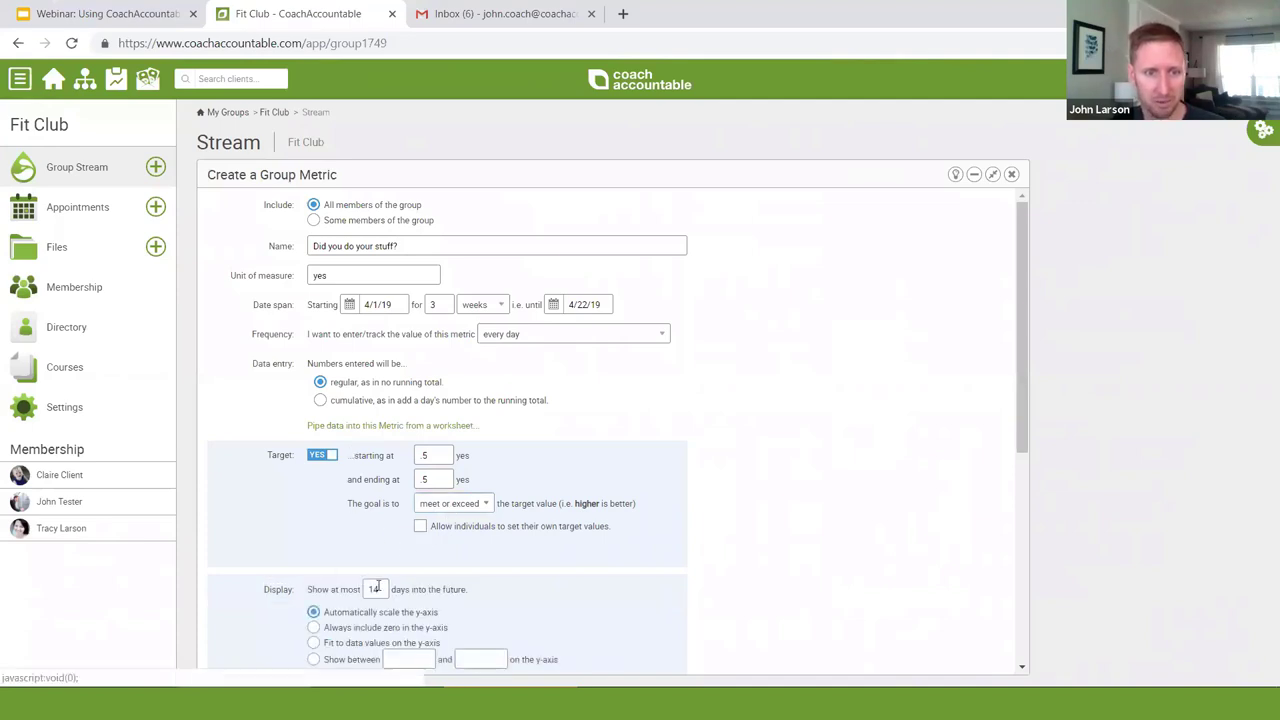
{"action": "scroll", "coordinate": [400, 520], "scroll_direction": "down", "scroll_amount": 3}
{"action": "left_click", "coordinate": [403, 402]}
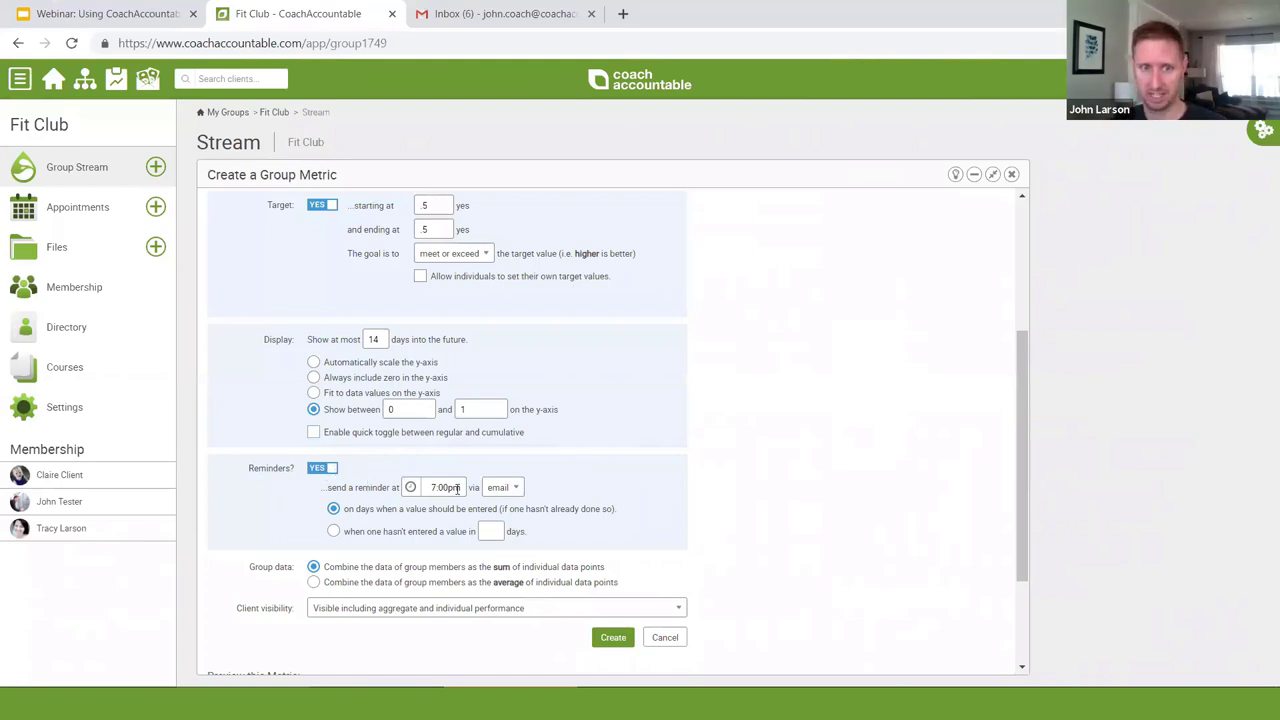
Step: Keep the 7:00pm reminder via email, combine group data as the average of individual data points, and create the group metric
{"action": "left_click", "coordinate": [500, 487]}
{"action": "left_click", "coordinate": [491, 496]}
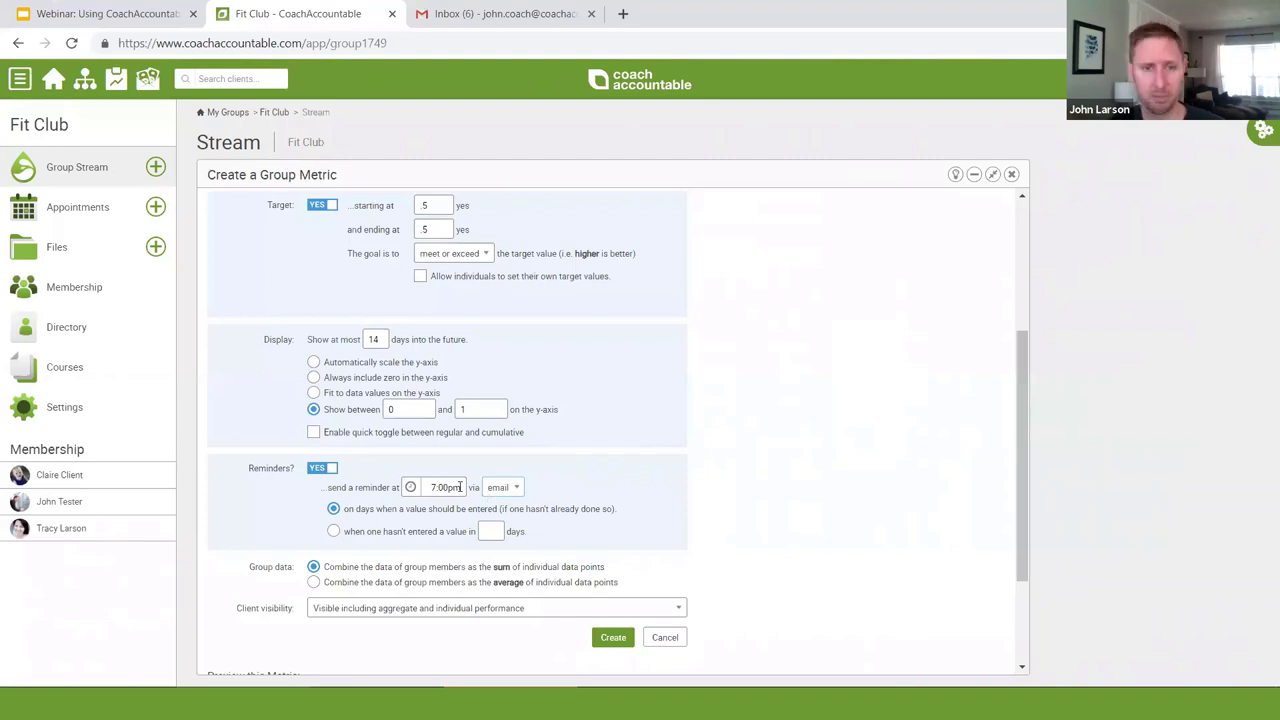
{"action": "left_click", "coordinate": [412, 585]}
{"action": "scroll", "coordinate": [474, 592], "scroll_direction": "down", "scroll_amount": 3}
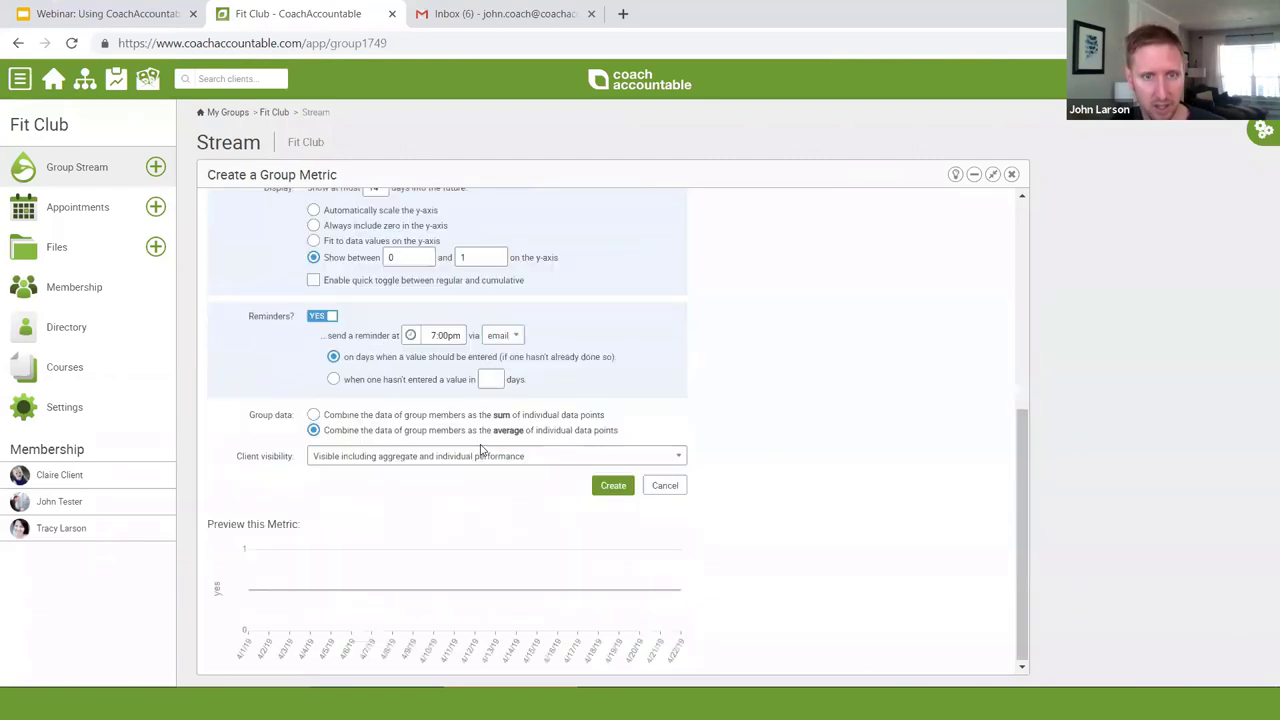
{"action": "left_click", "coordinate": [512, 456]}
{"action": "left_click", "coordinate": [521, 456]}
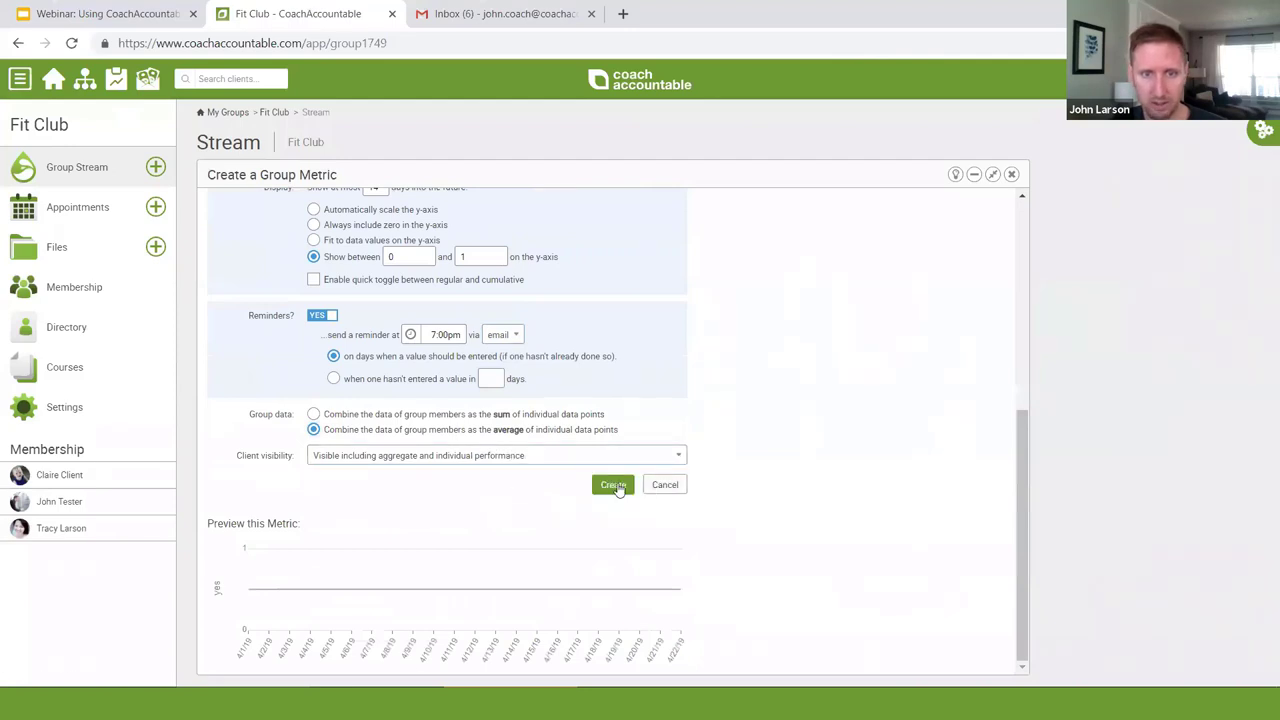
{"action": "left_click", "coordinate": [613, 484]}
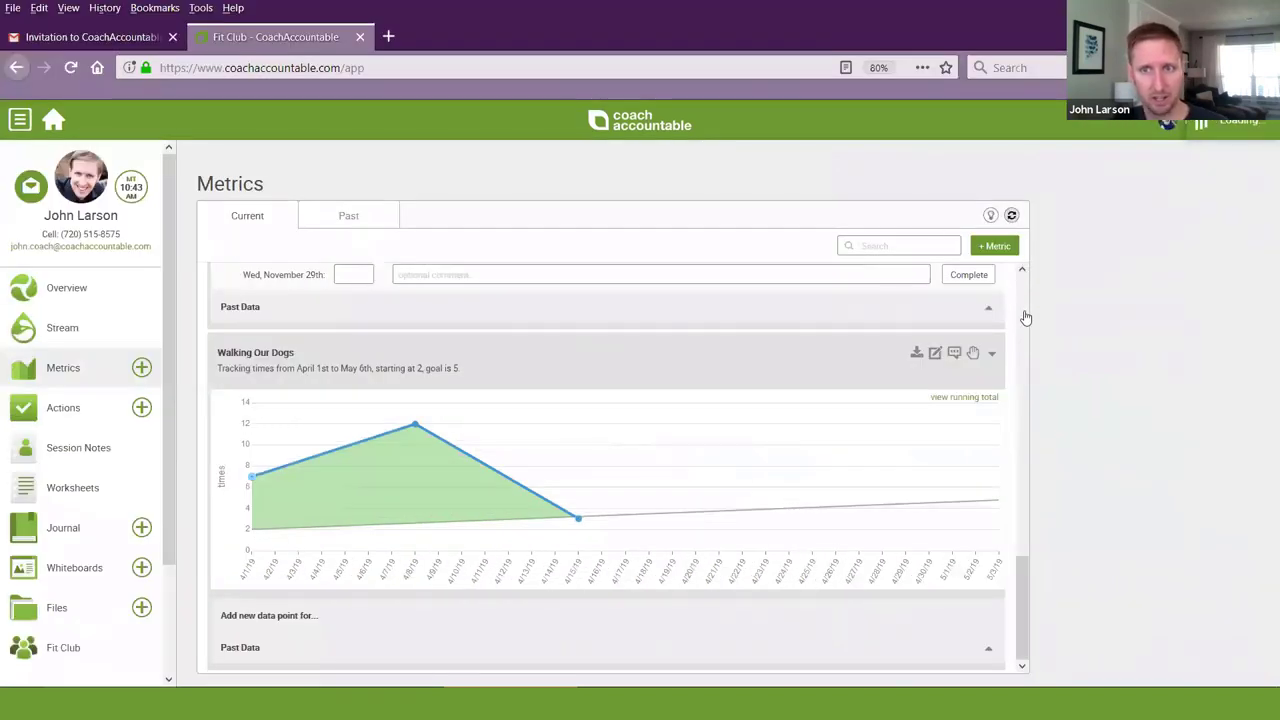
Step: On the client's "Did you do your stuff?" metric, add a data point of 1 for April 1 with the comment "I rock!"
{"action": "scroll", "coordinate": [857, 557], "scroll_direction": "down", "scroll_amount": 4}
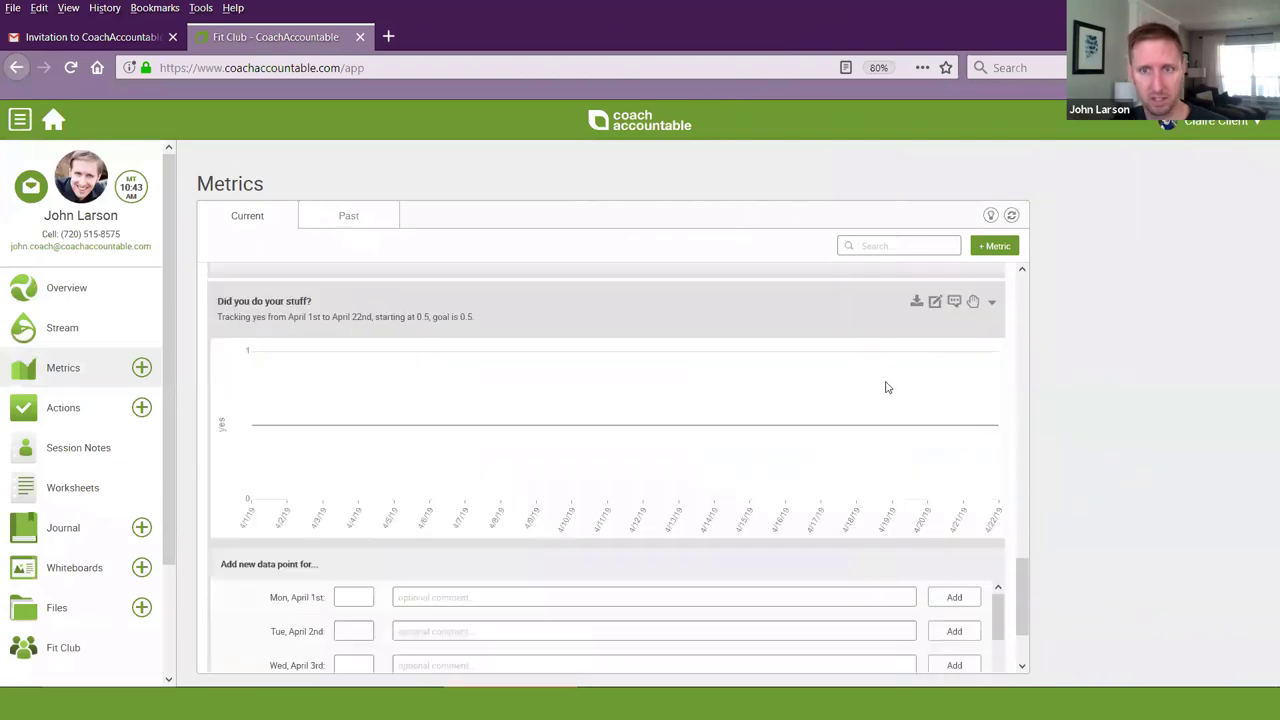
{"action": "scroll", "coordinate": [543, 537], "scroll_direction": "down", "scroll_amount": 2}
{"action": "left_click", "coordinate": [355, 480]}
{"action": "type", "text": "1"}
{"action": "key", "text": "Tab"}
{"action": "type", "text": "I was"}
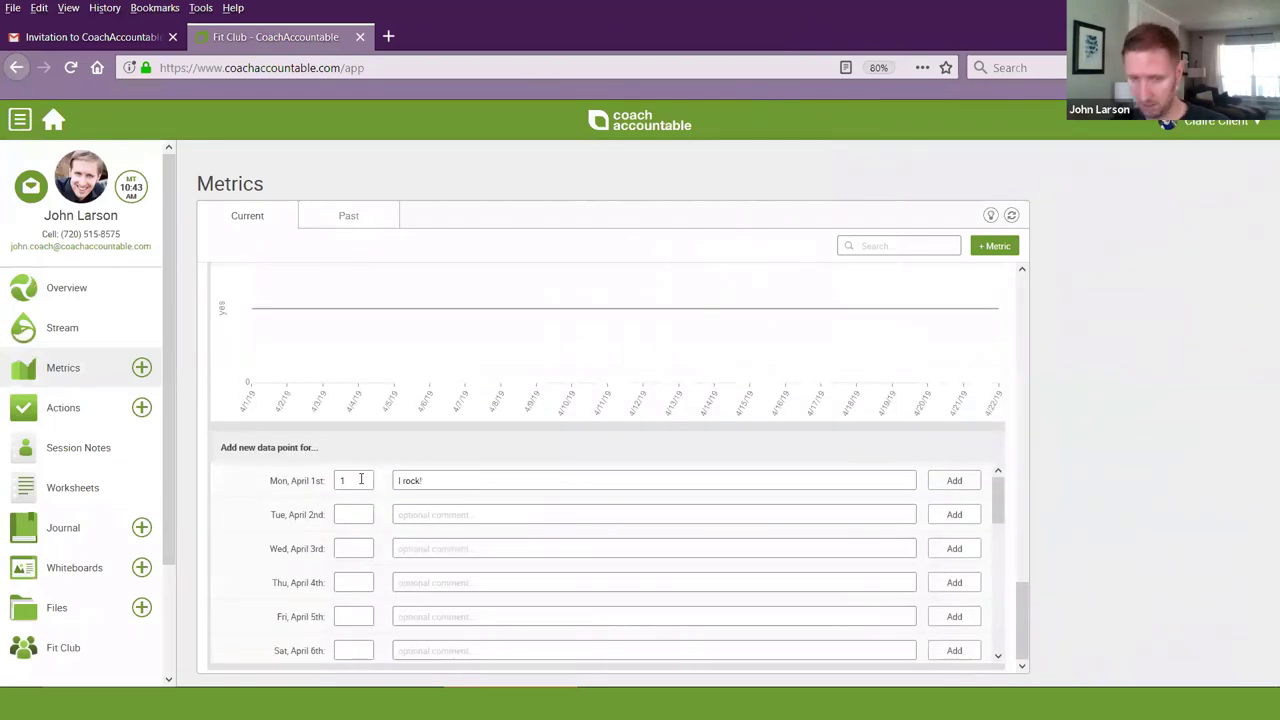
{"action": "key", "text": "Return"}
Step: Add a data point of 0 for April 2 with the comment "Er, um, got cocky."
{"action": "type", "text": "0"}
{"action": "key", "text": "Tab"}
{"action": "type", "text": "Not yet g"}
{"action": "key", "text": "Return"}
Step: Add data points of 1 for each day from April 3 through April 6
{"action": "type", "text": "1"}
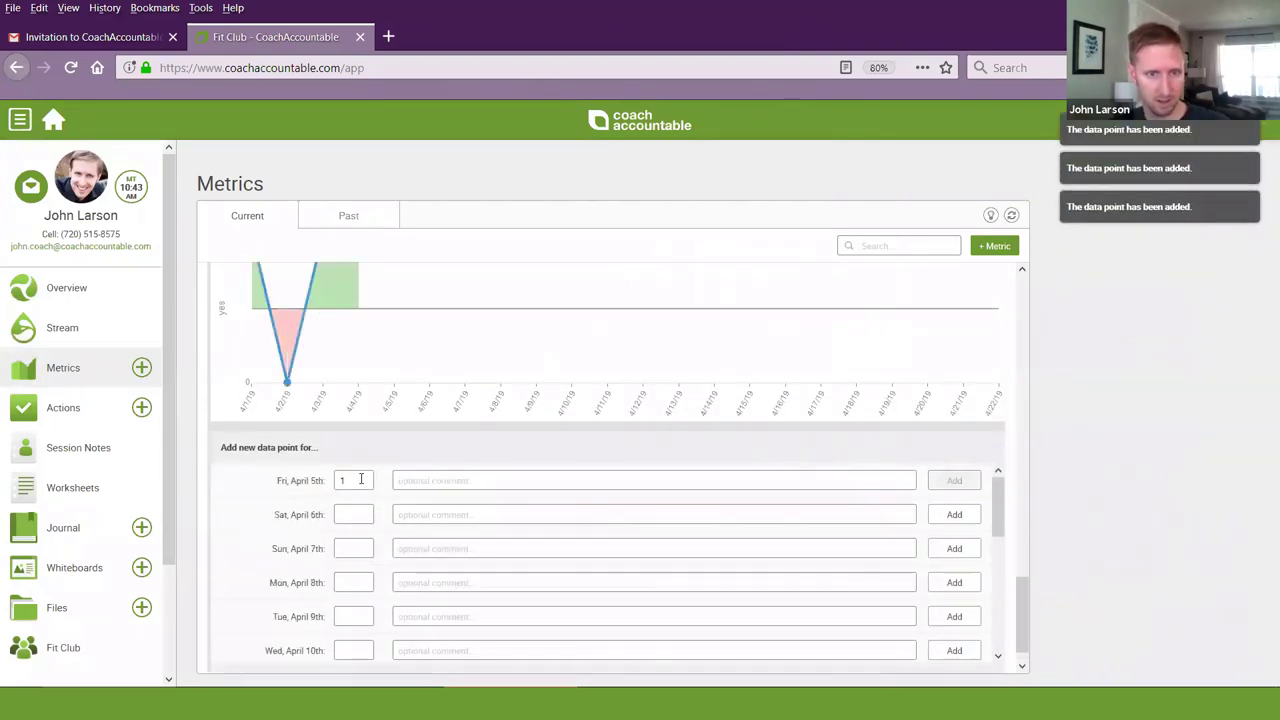
{"action": "type", "text": " 1 1 1"}
{"action": "key", "text": "Tab"}
{"action": "type", "text": "Groovy streak going!"}
{"action": "key", "text": "Return"}
Step: Add data points of 0 for April 7, April 8 and April 9
{"action": "type", "text": "0"}
{"action": "key", "text": "Return"}
{"action": "key", "text": "Return"}
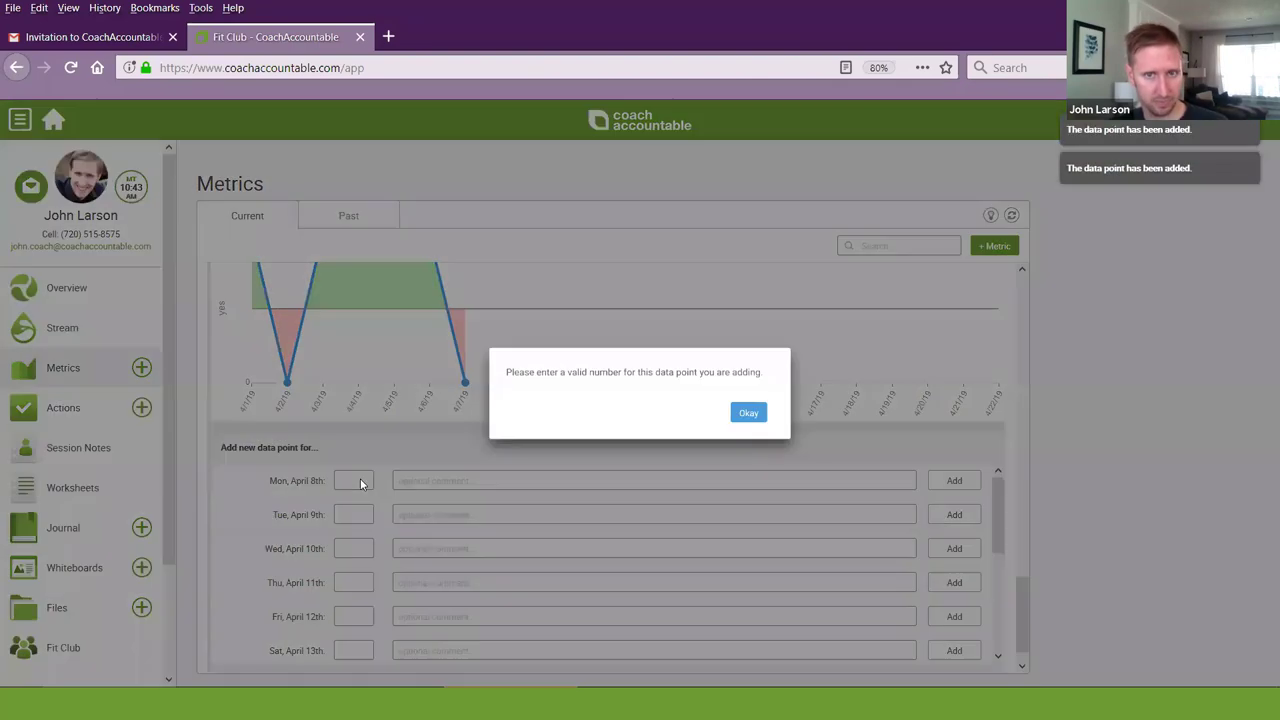
{"action": "key", "text": "Return"}
{"action": "type", "text": "0"}
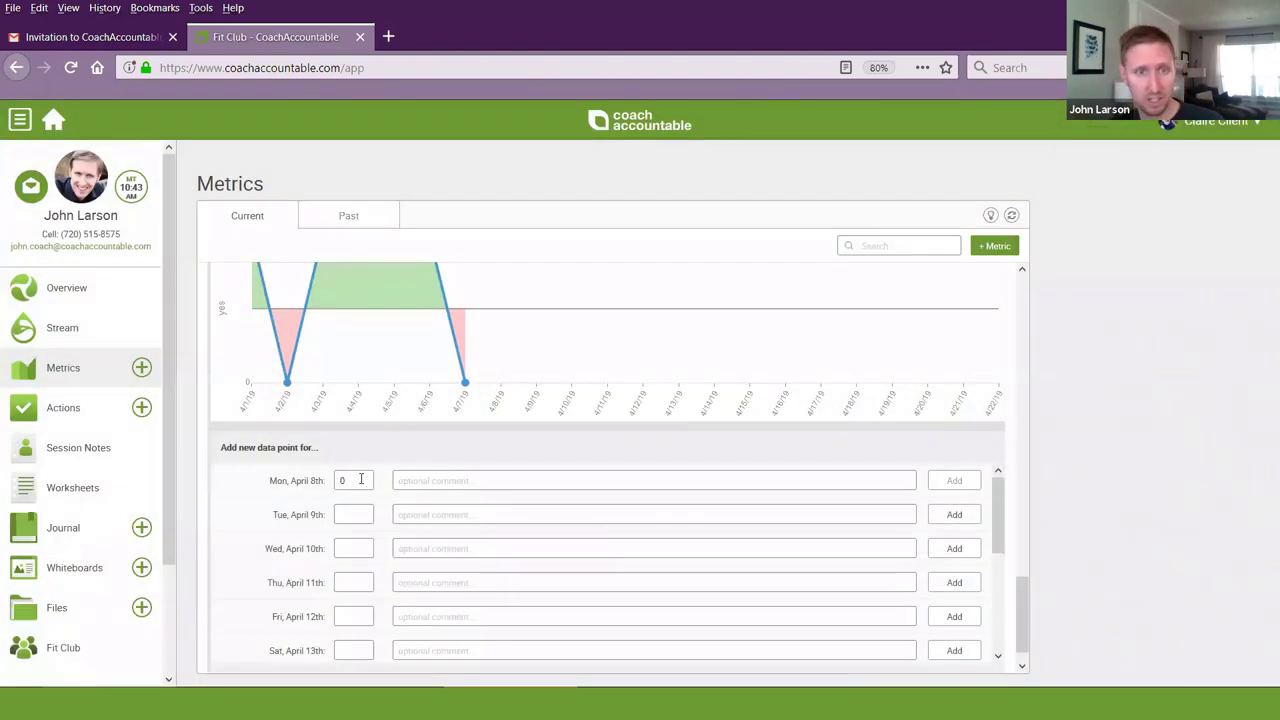
{"action": "key", "text": "Return"}
{"action": "type", "text": "0"}
{"action": "key", "text": "Return"}
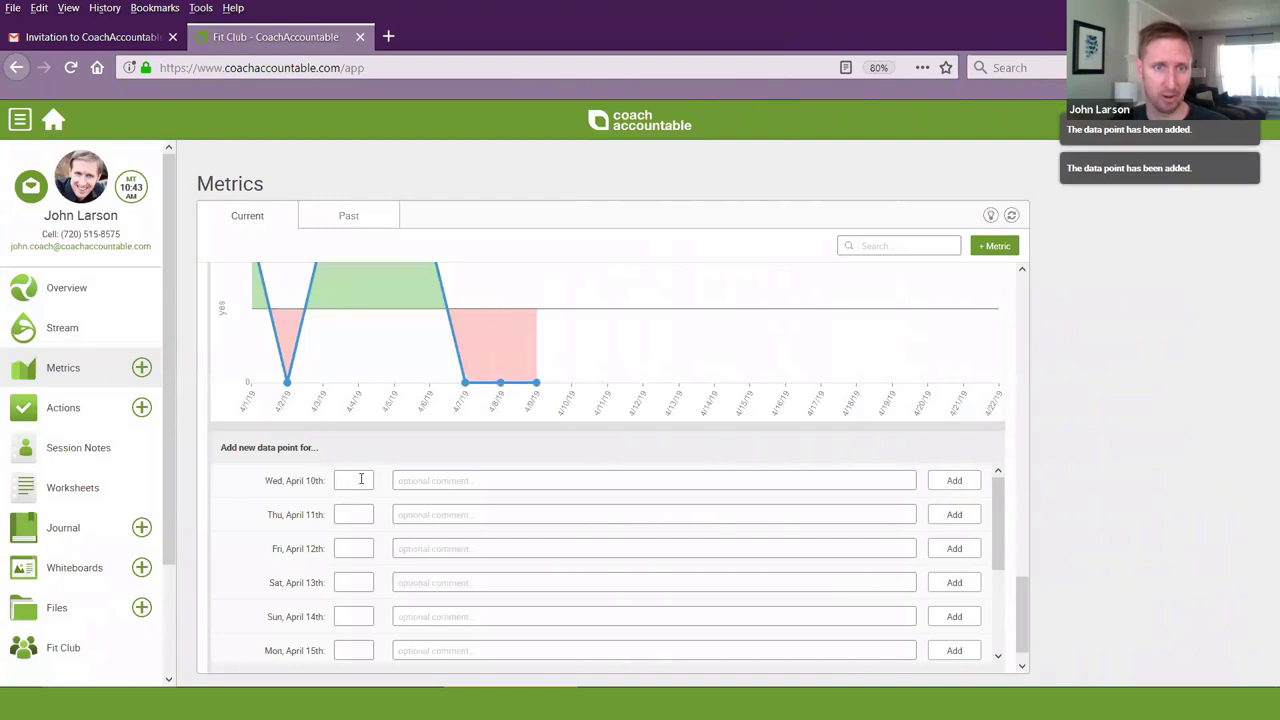
Step: Add a data point of 0 for April 10 with the comment "Er, bad streak!"
{"action": "scroll", "coordinate": [398, 477], "scroll_direction": "up", "scroll_amount": 1}
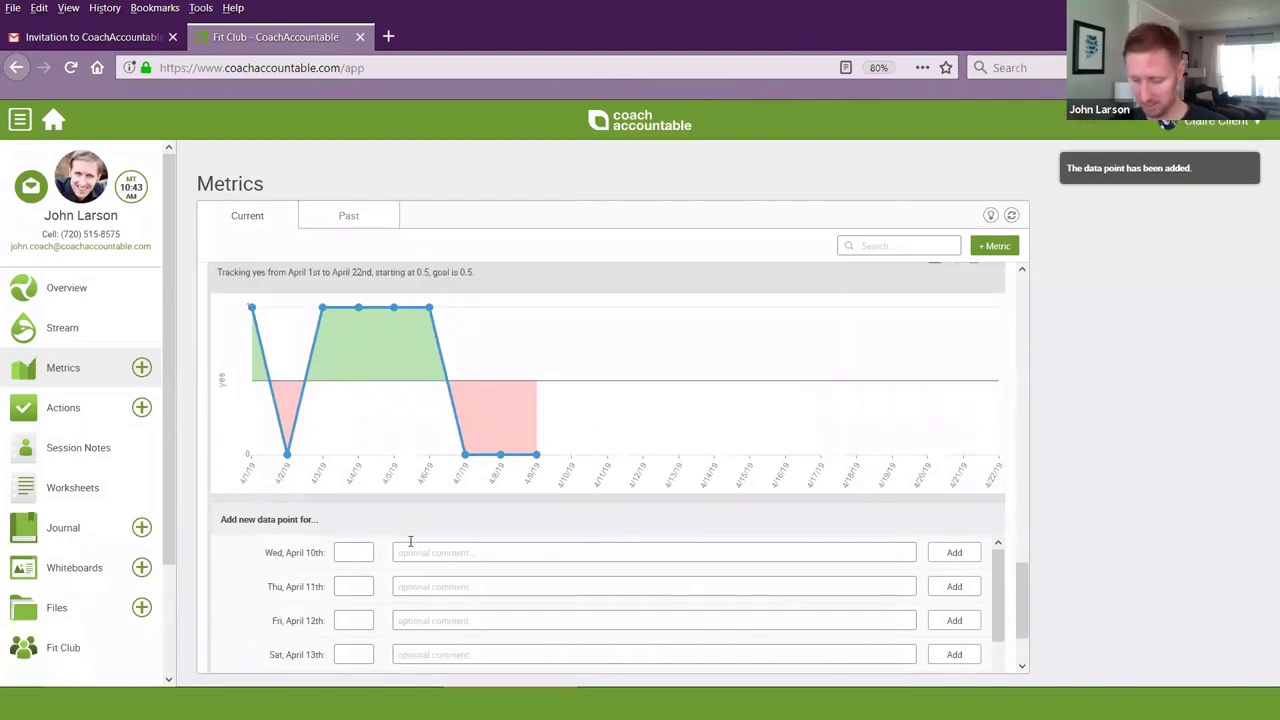
{"action": "left_click", "coordinate": [410, 541]}
{"action": "type", "text": "Er, bat "}
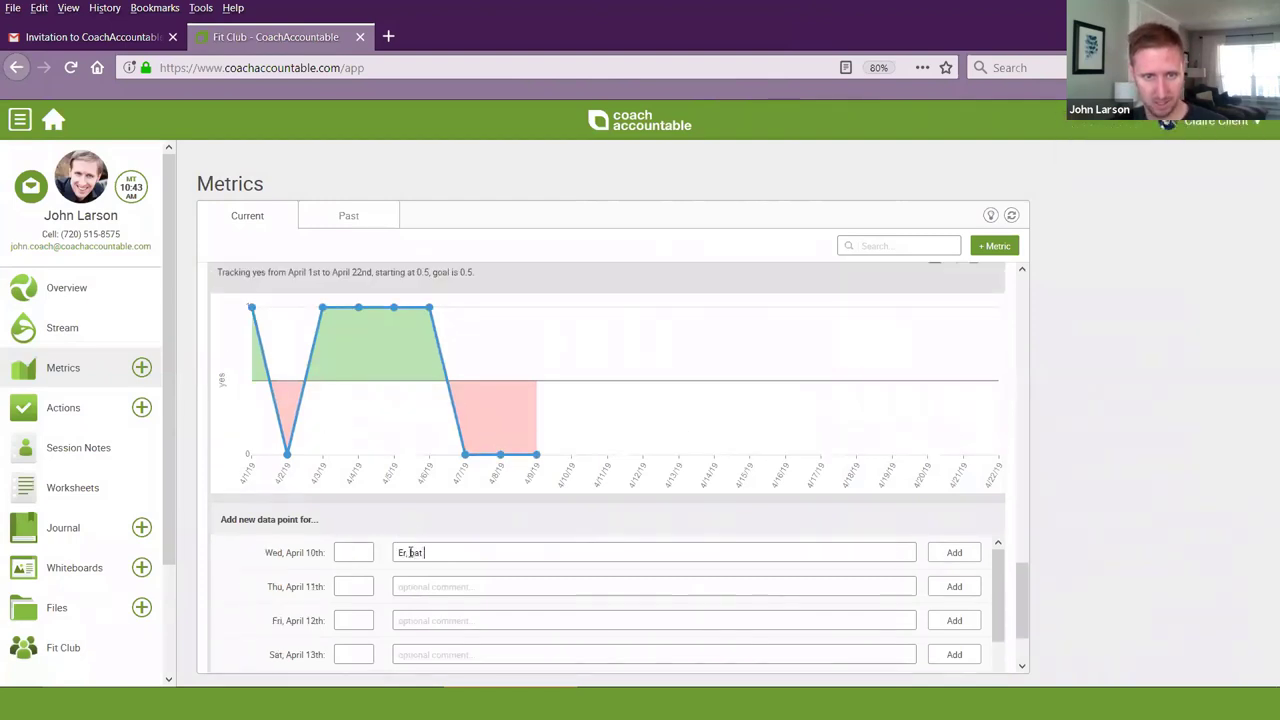
{"action": "type", "text": "streak"}
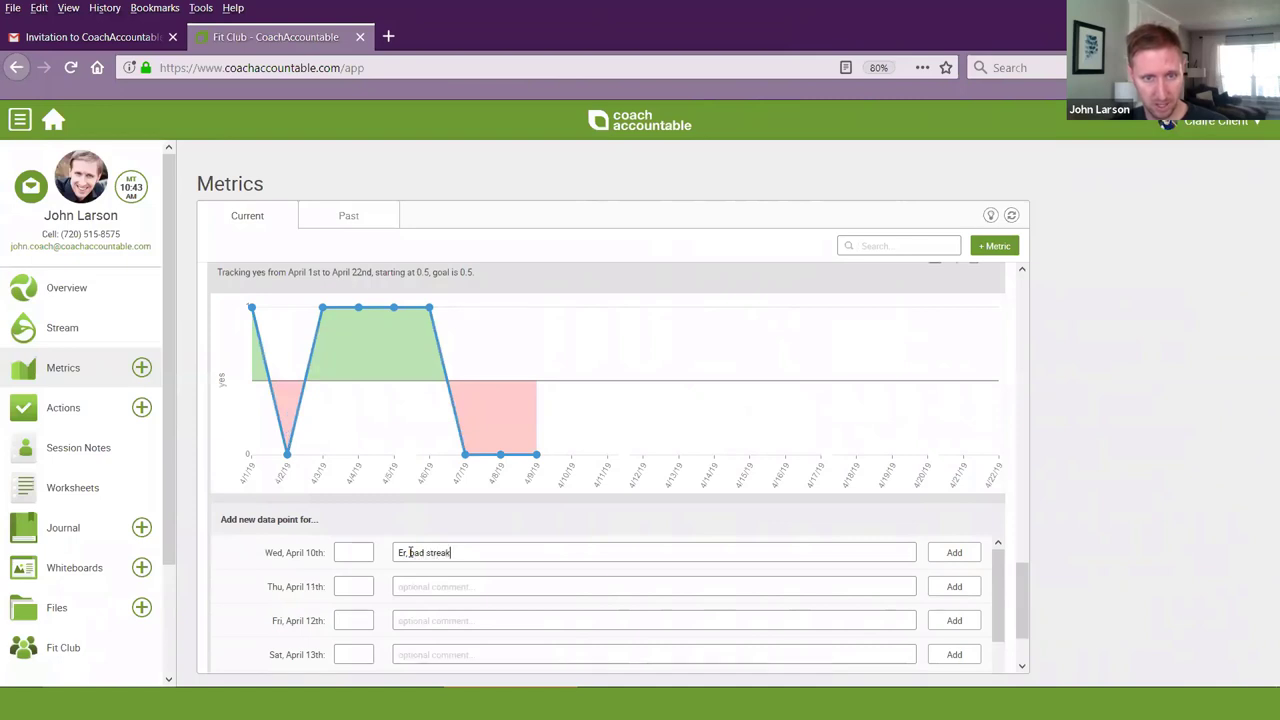
{"action": "type", "text": "0"}
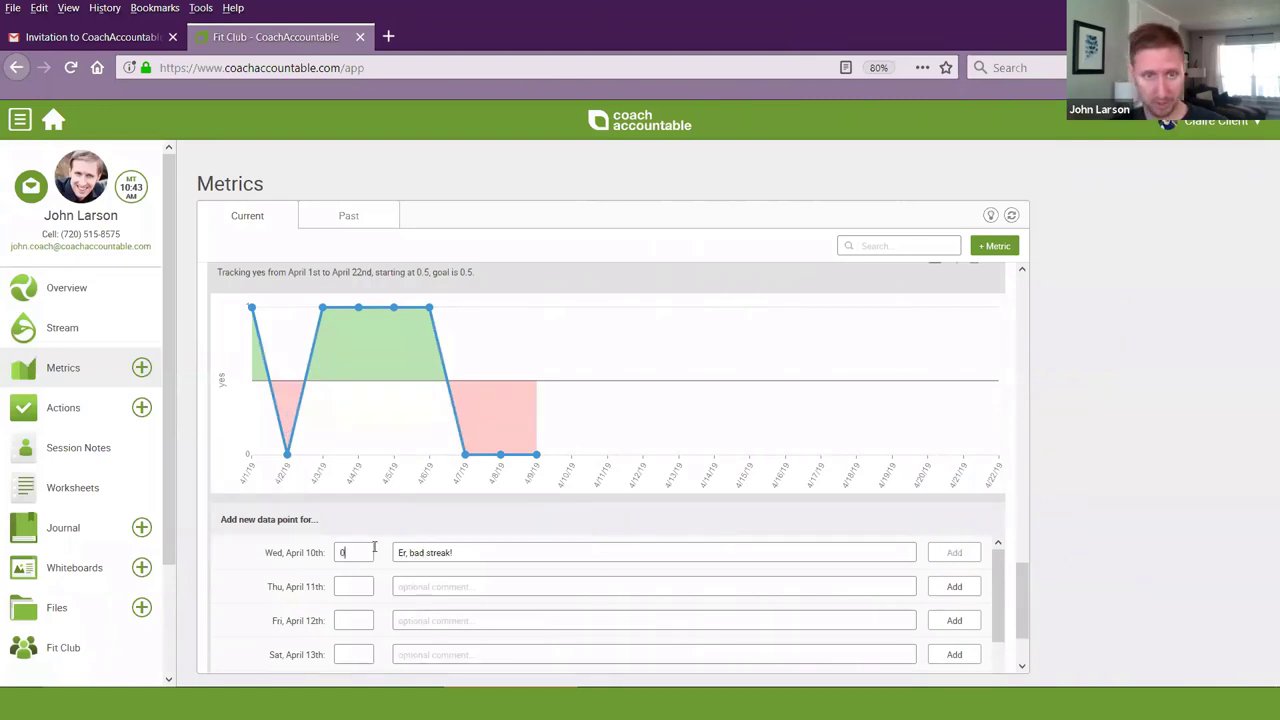
{"action": "key", "text": "Return"}
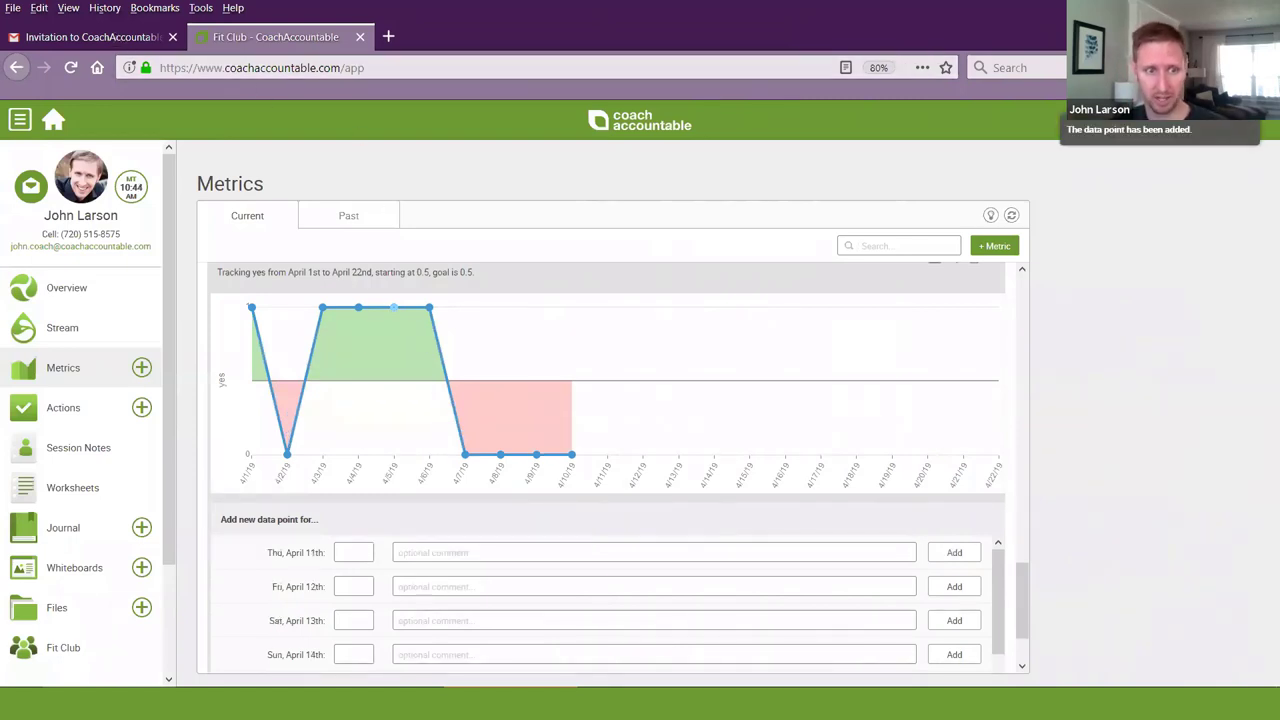
Step: Switch to the coach's browser window, refresh the Fit Club stream, and view the individual member details of the "Did you do your stuff?" metric
{"action": "key", "text": "alt+Tab"}
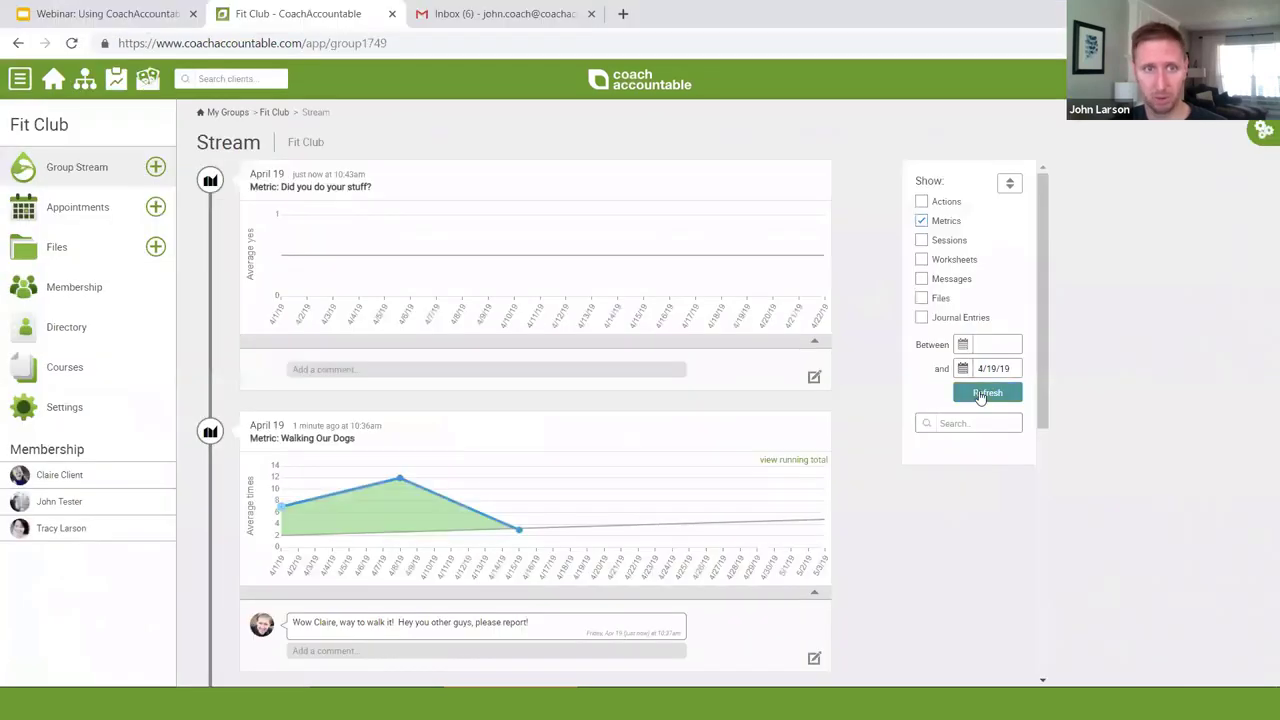
{"action": "left_click", "coordinate": [984, 393]}
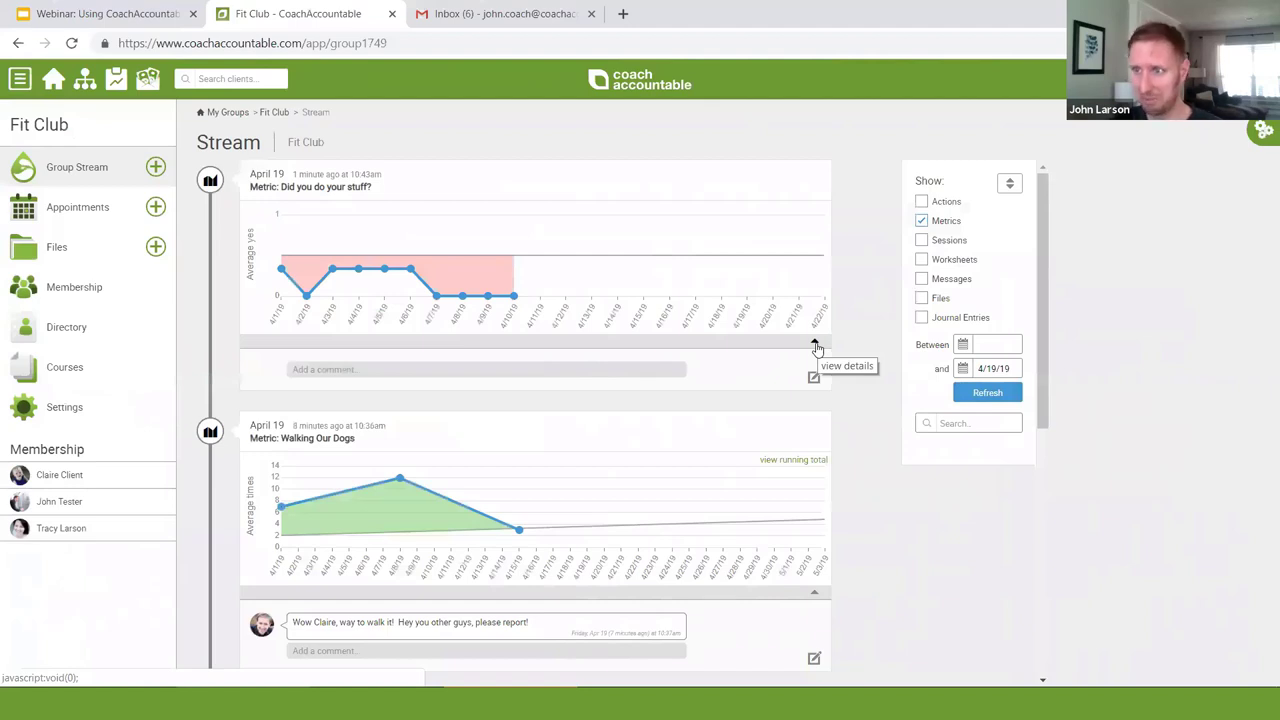
{"action": "left_click", "coordinate": [815, 345]}
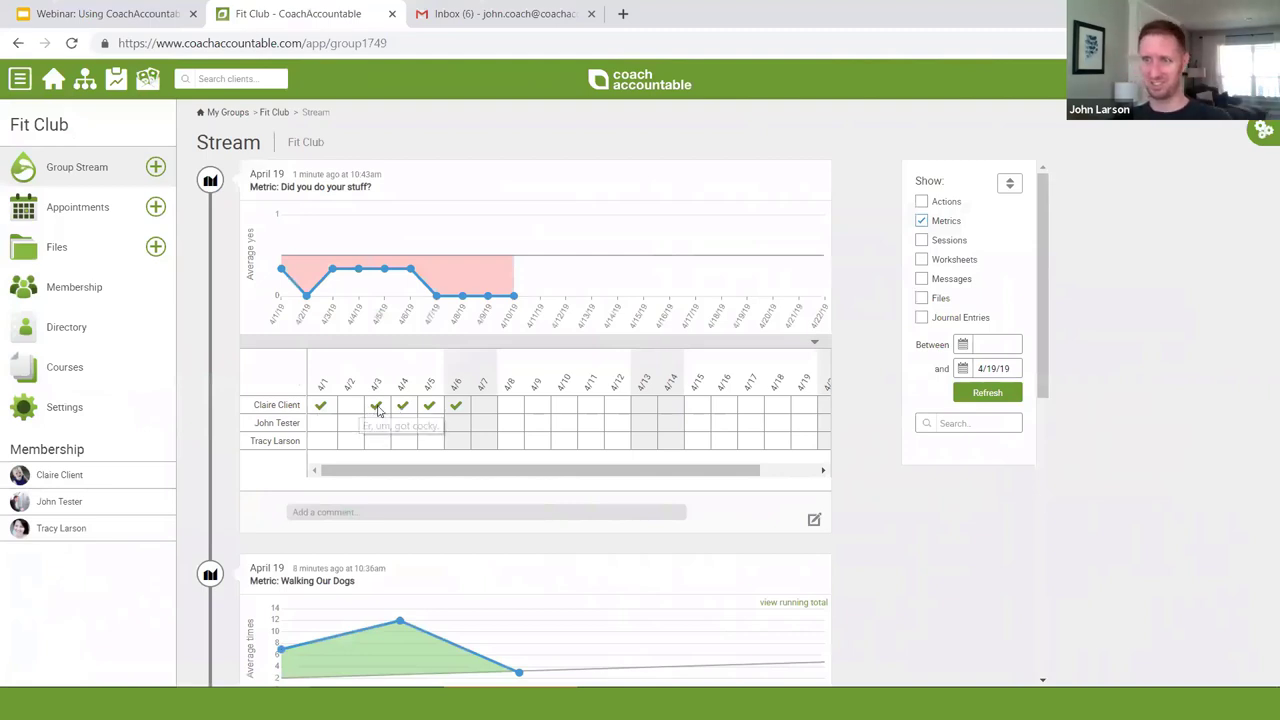
{"action": "mouse_move", "coordinate": [330, 405]}
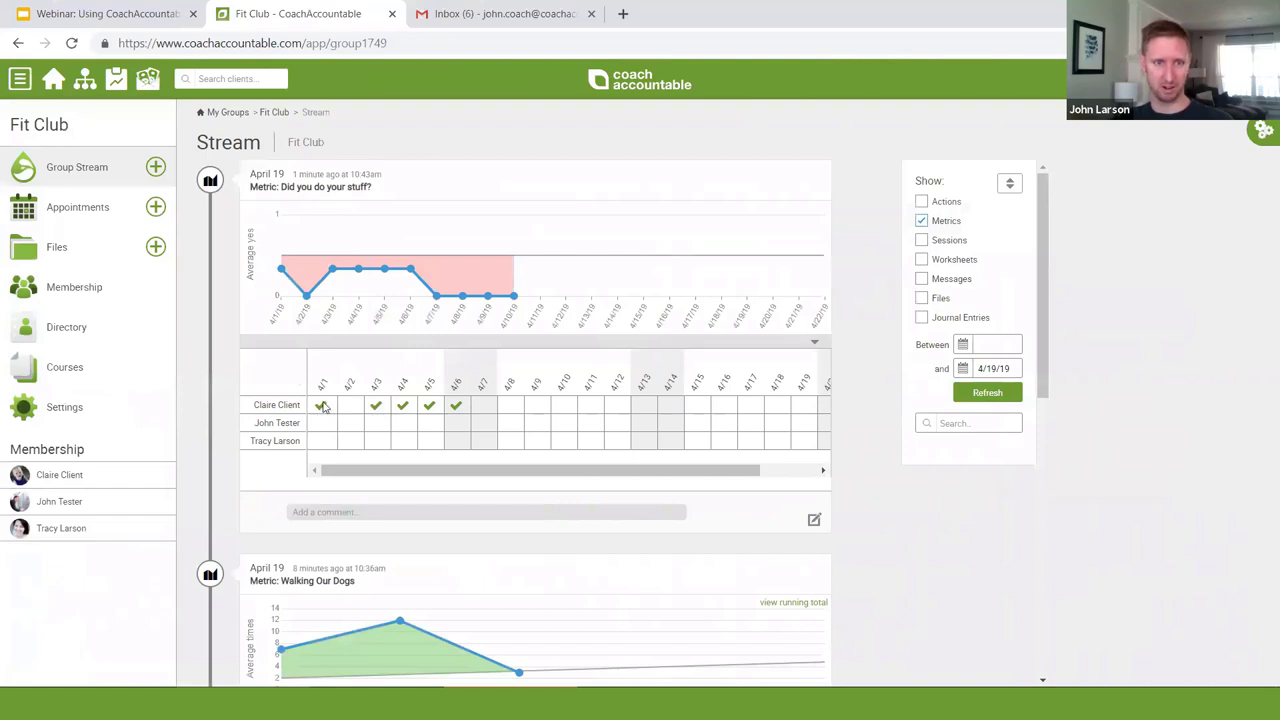
{"action": "mouse_move", "coordinate": [456, 408]}
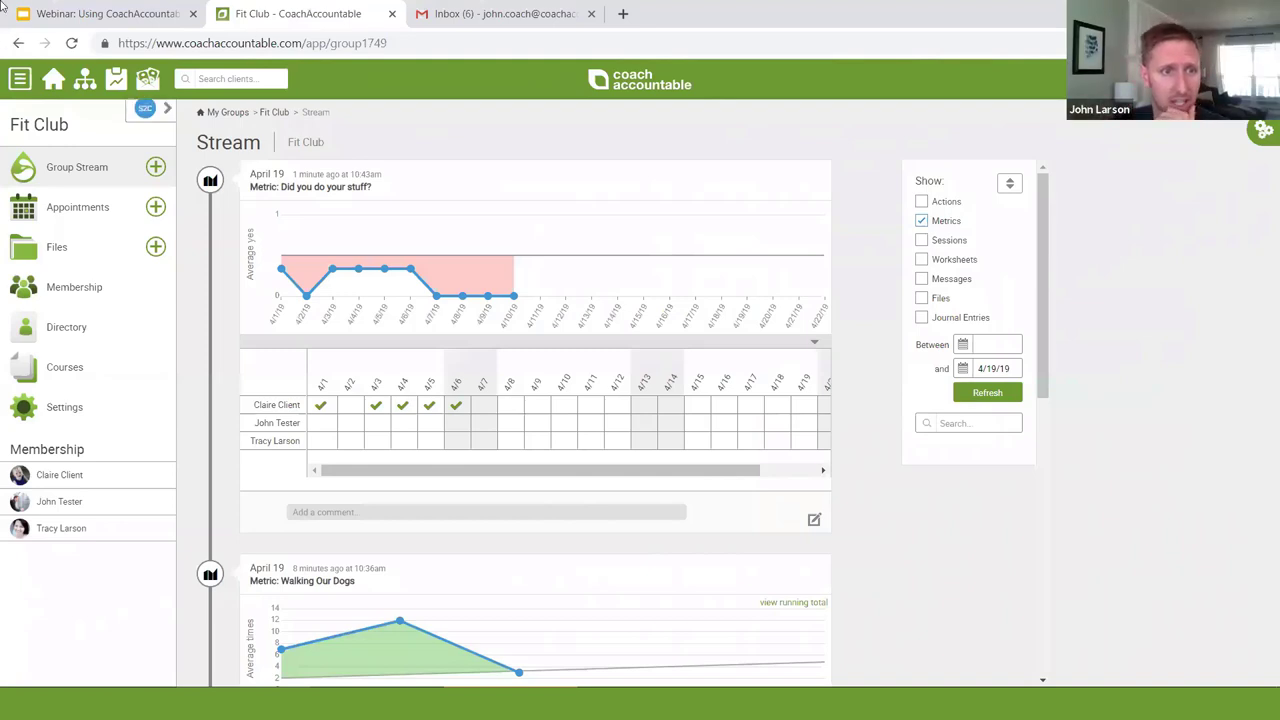
Step: Go to the worksheet templates in the library and view the About Form-Based Worksheets template, closing it without saving
{"action": "left_click", "coordinate": [54, 80]}
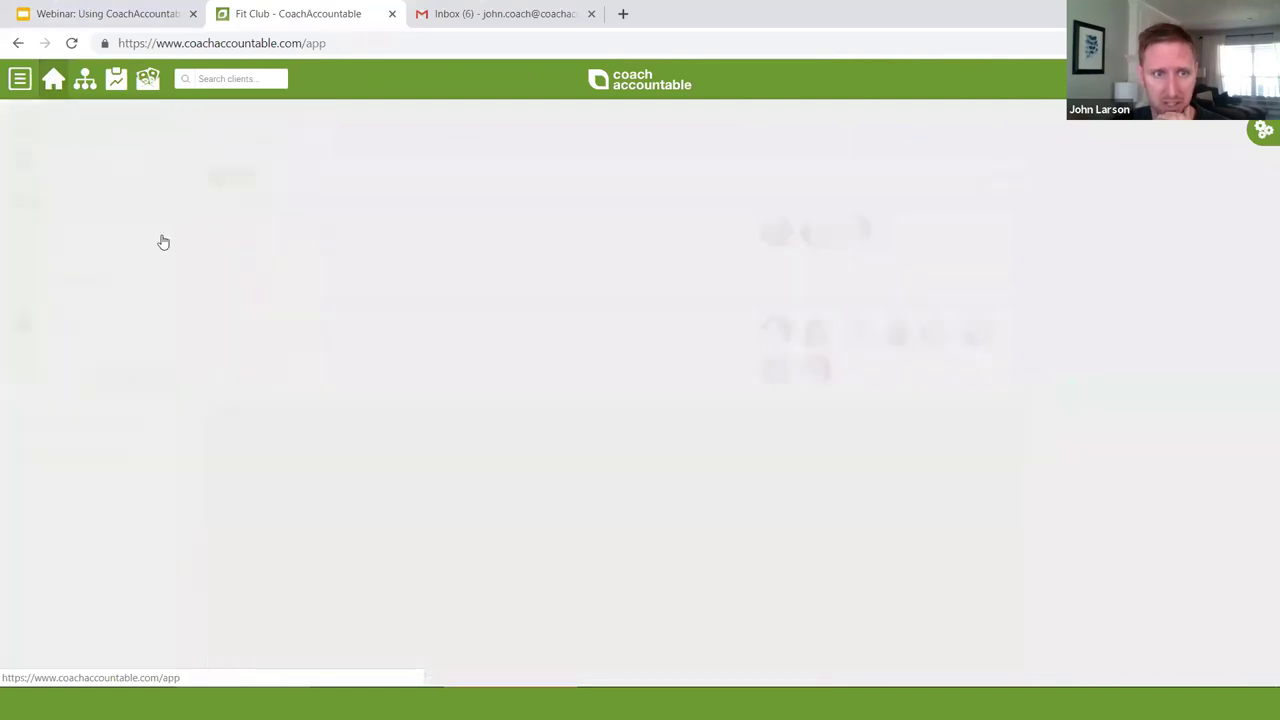
{"action": "left_click", "coordinate": [88, 276]}
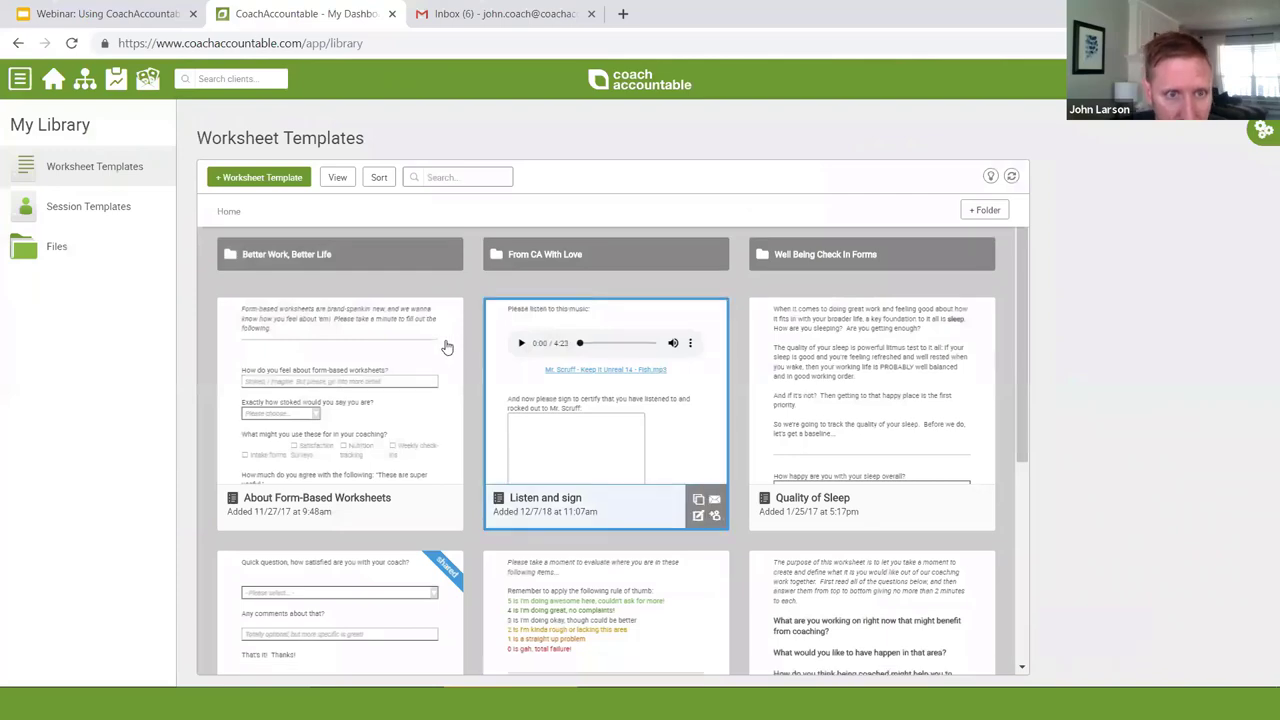
{"action": "scroll", "coordinate": [380, 347], "scroll_direction": "down", "scroll_amount": 1}
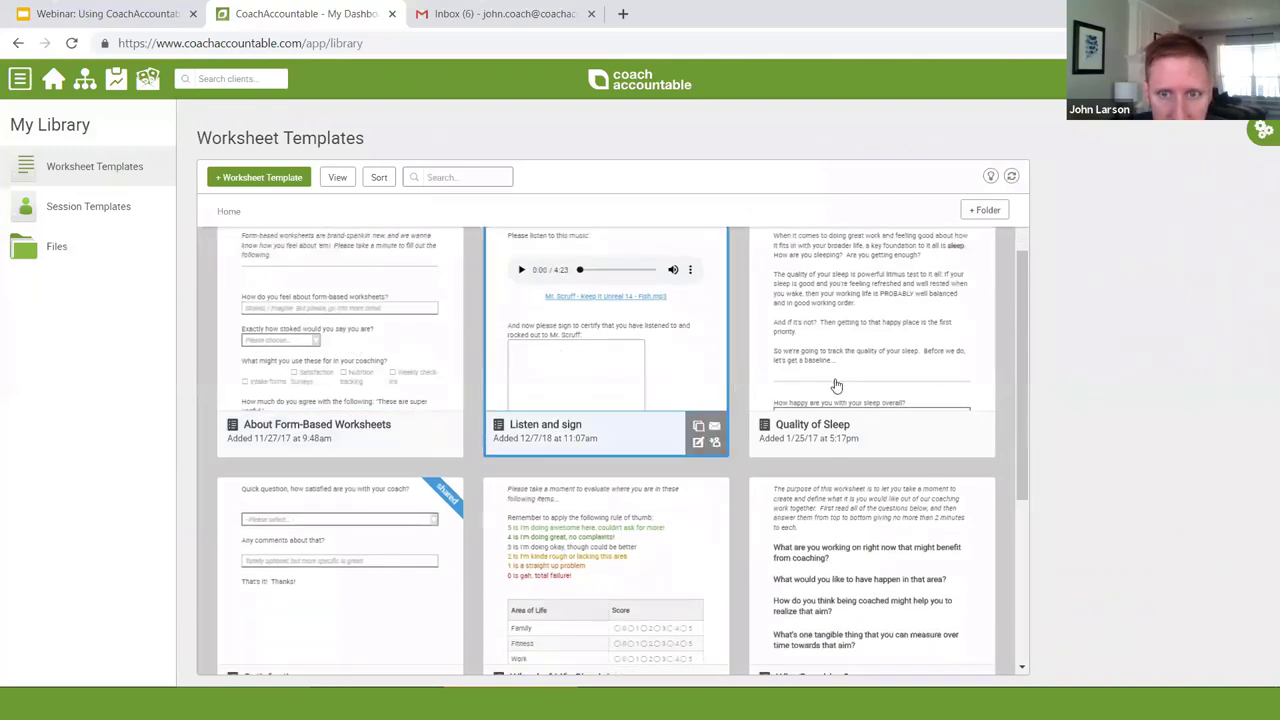
{"action": "left_click", "coordinate": [257, 334]}
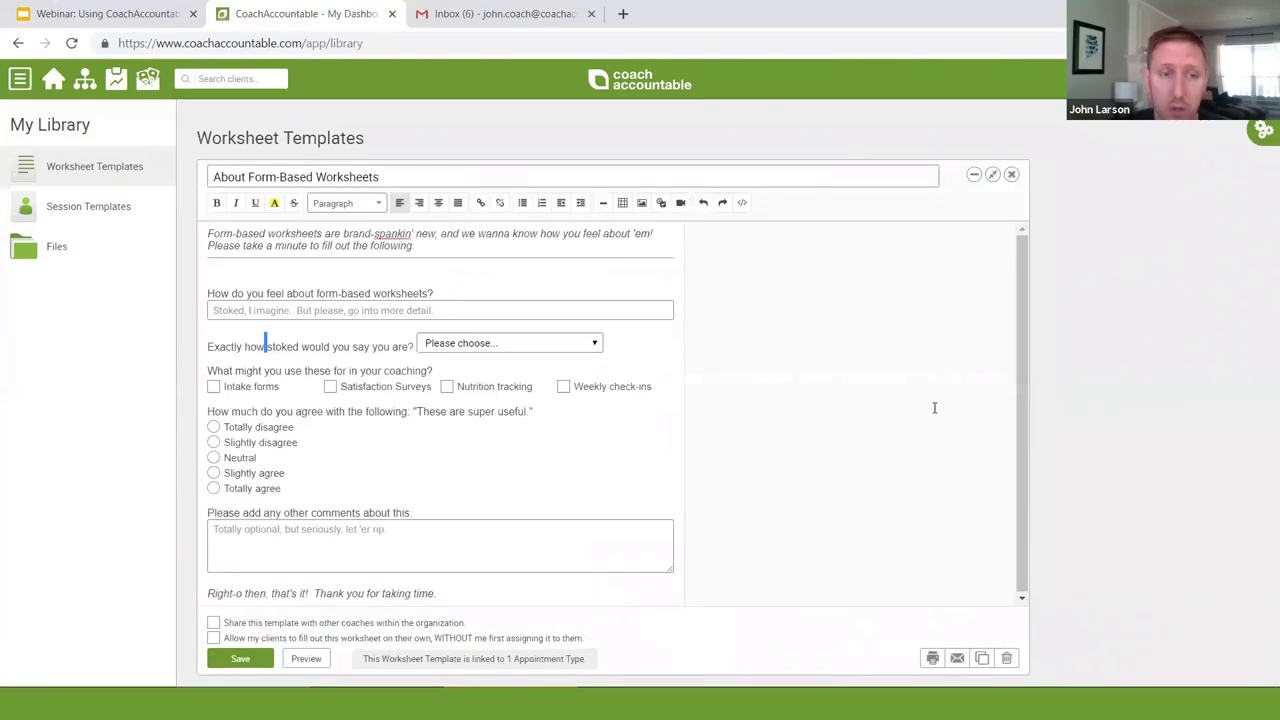
{"action": "left_click", "coordinate": [1011, 174]}
Step: Open the Wheel of Life Check-in worksheet template and examine its scoring table, totals row and comments field
{"action": "scroll", "coordinate": [613, 420], "scroll_direction": "down", "scroll_amount": 2}
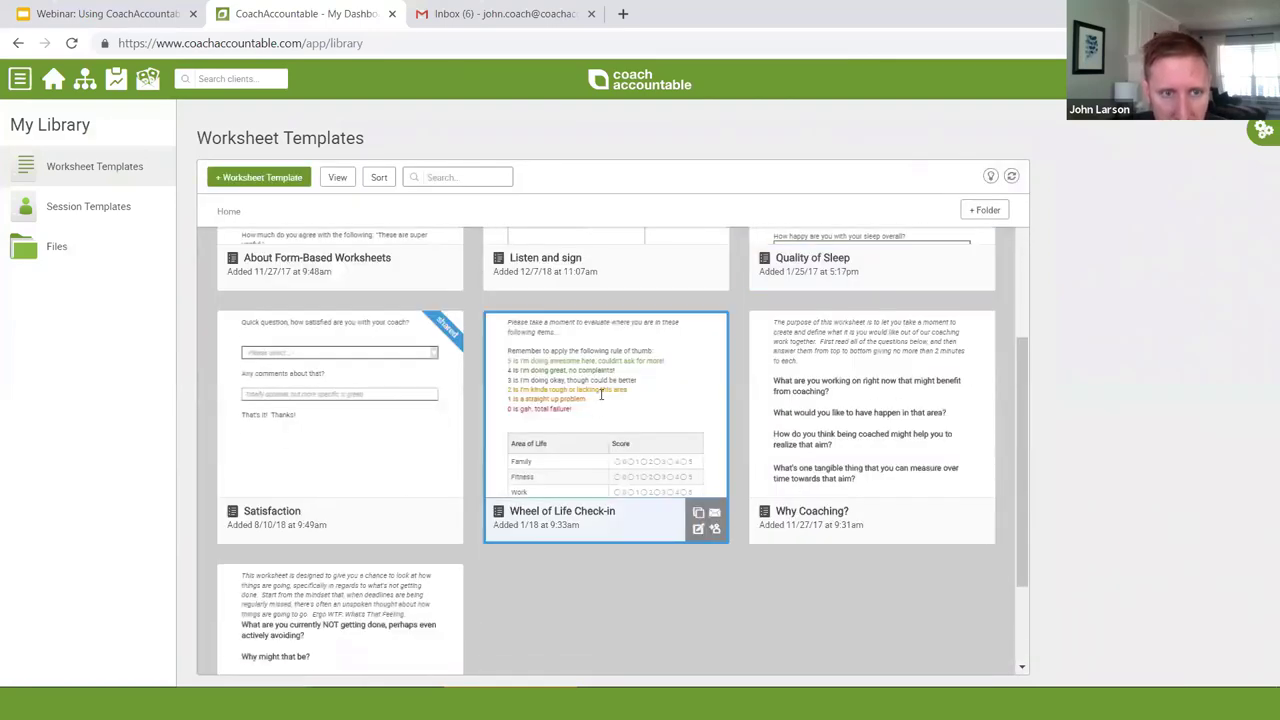
{"action": "left_click", "coordinate": [605, 402]}
{"action": "scroll", "coordinate": [920, 405], "scroll_direction": "down", "scroll_amount": 3}
{"action": "scroll", "coordinate": [920, 405], "scroll_direction": "up", "scroll_amount": 3}
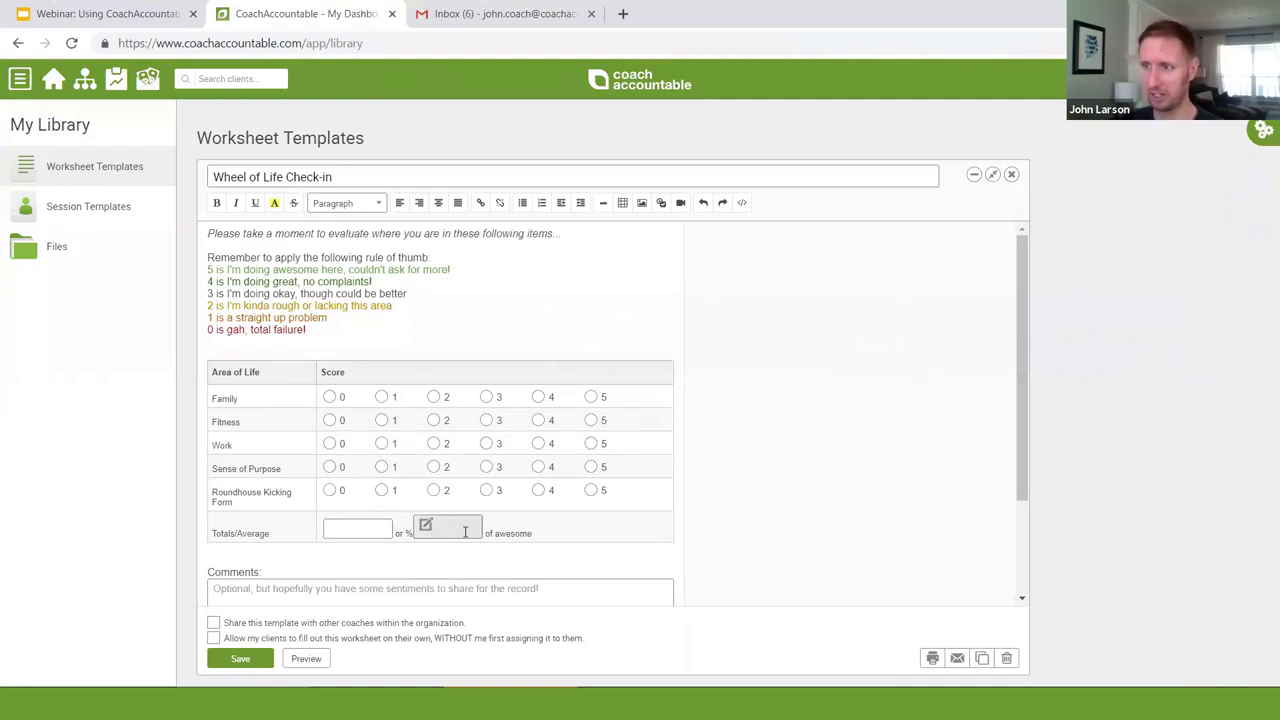
{"action": "scroll", "coordinate": [380, 532], "scroll_direction": "down", "scroll_amount": 1}
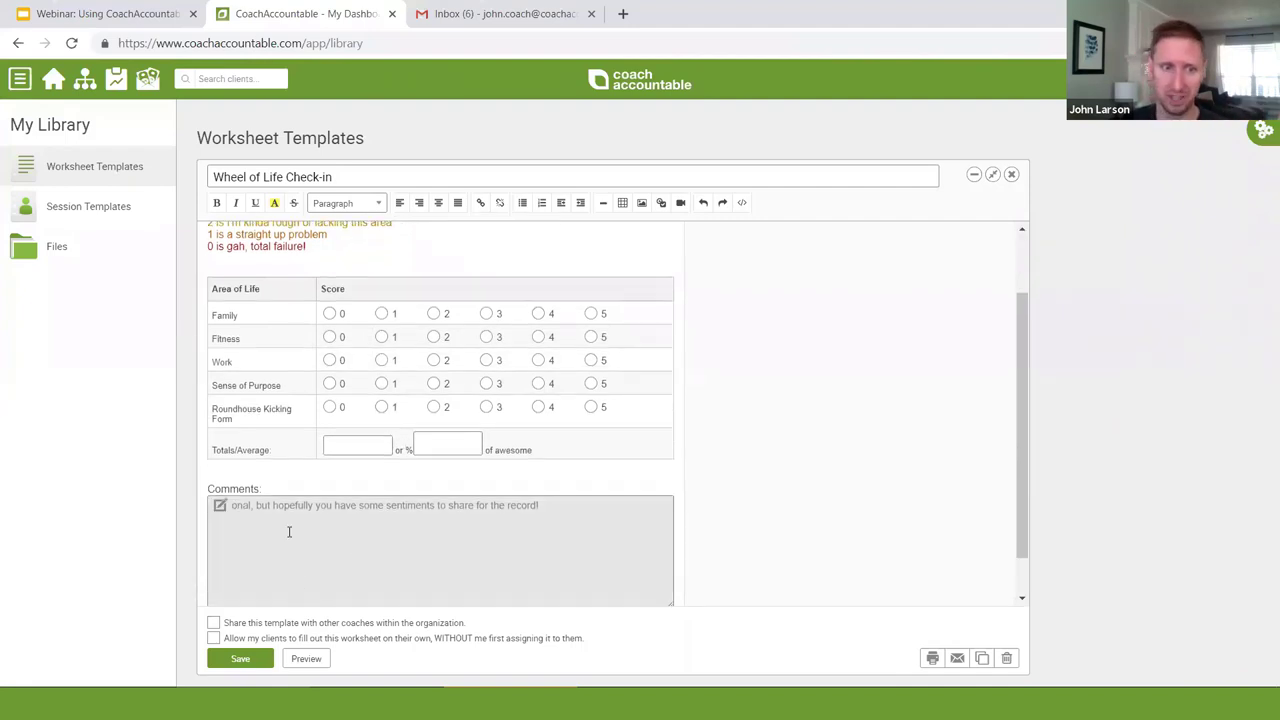
{"action": "scroll", "coordinate": [357, 503], "scroll_direction": "down", "scroll_amount": 1}
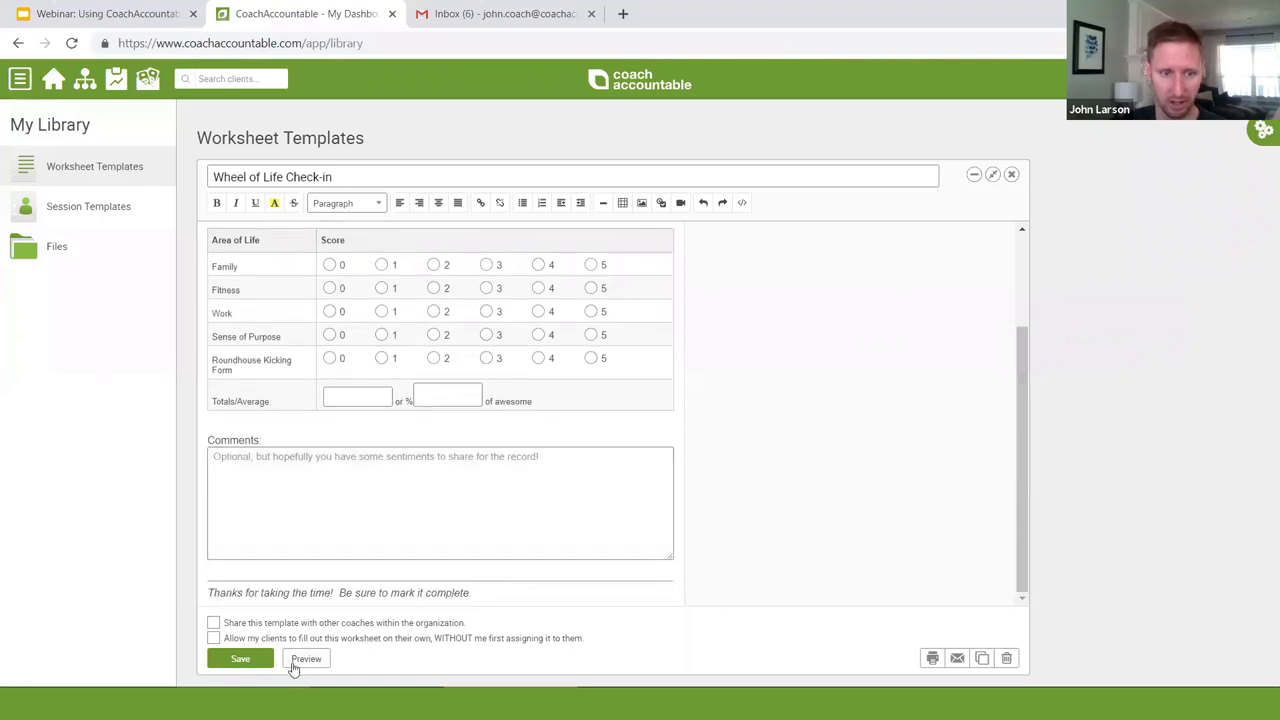
Step: Preview the Wheel of Life Check-in, try out scores until all five areas of life are rated 5, and close the preview
{"action": "left_click", "coordinate": [304, 658]}
{"action": "left_click", "coordinate": [358, 366]}
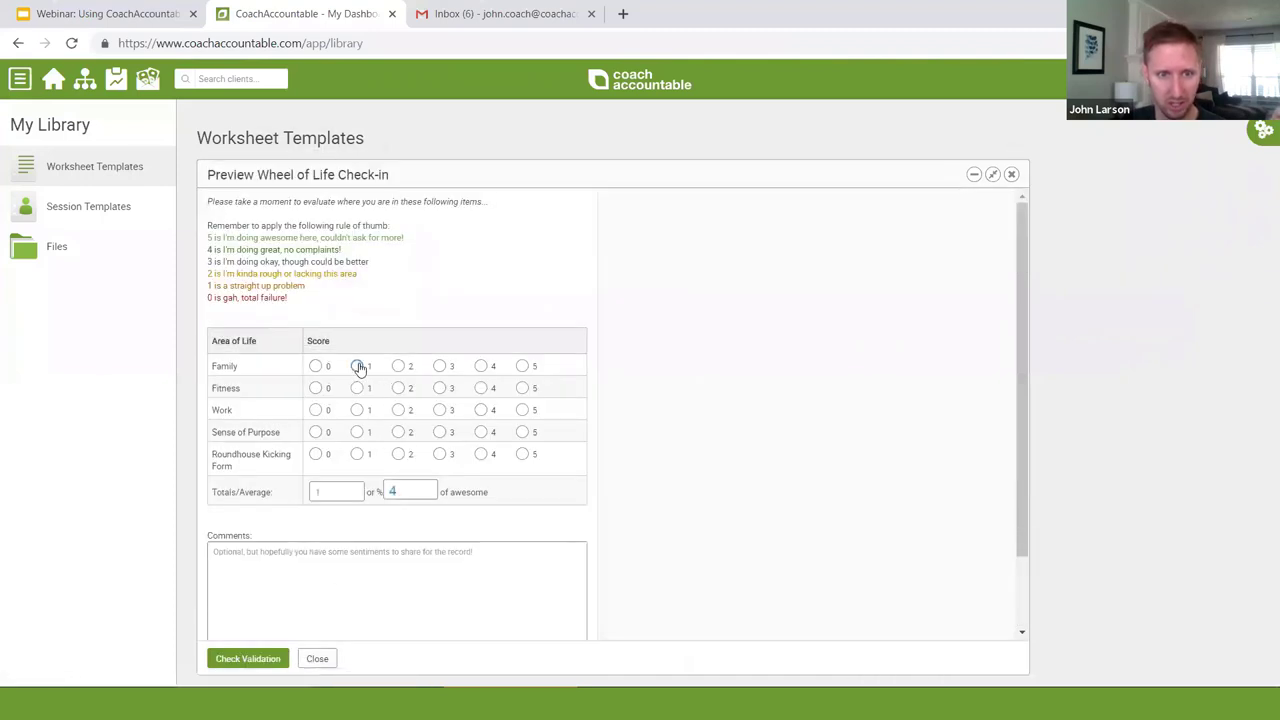
{"action": "left_click", "coordinate": [398, 388]}
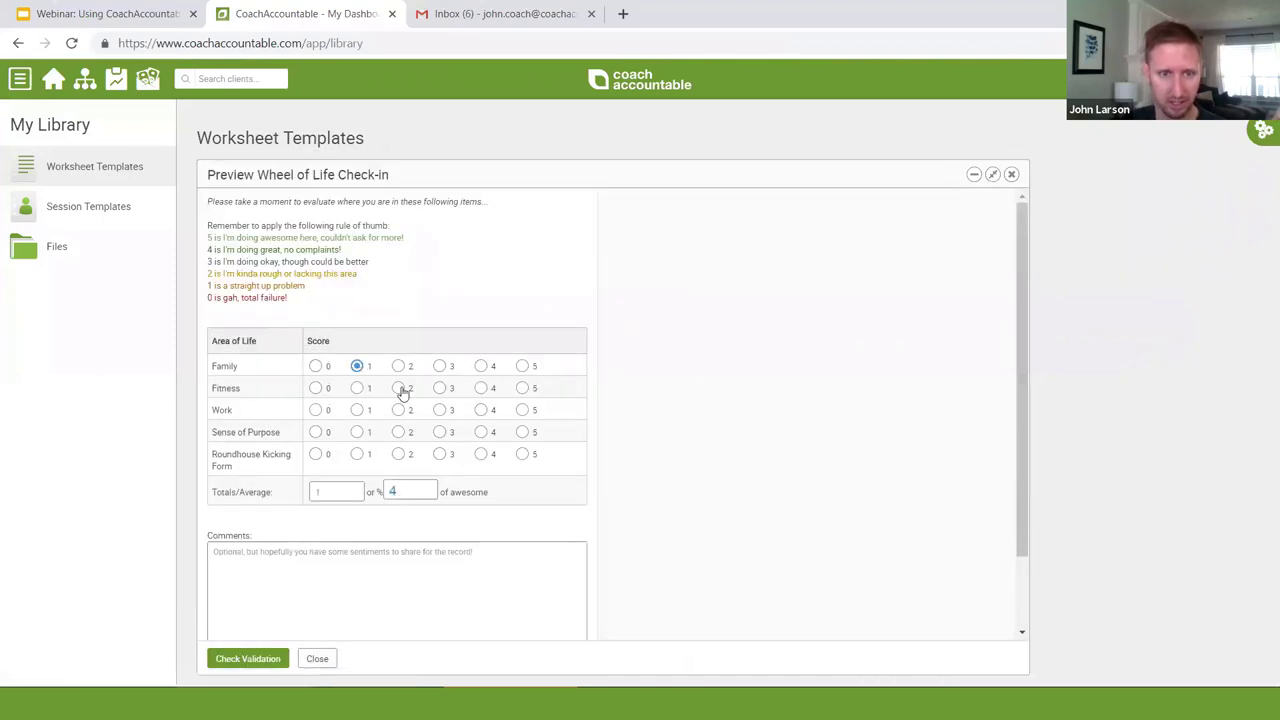
{"action": "left_click", "coordinate": [522, 432]}
{"action": "left_click", "coordinate": [522, 454]}
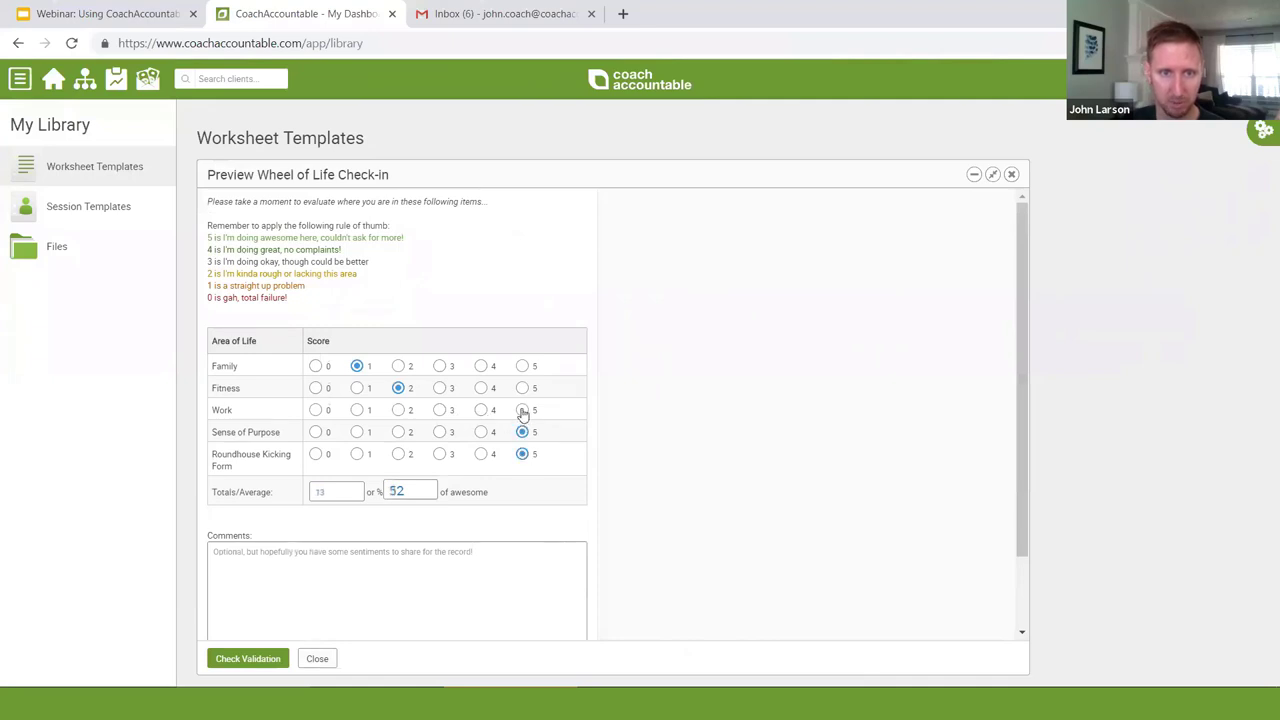
{"action": "left_click", "coordinate": [522, 410]}
{"action": "left_click", "coordinate": [522, 388]}
{"action": "left_click", "coordinate": [522, 366]}
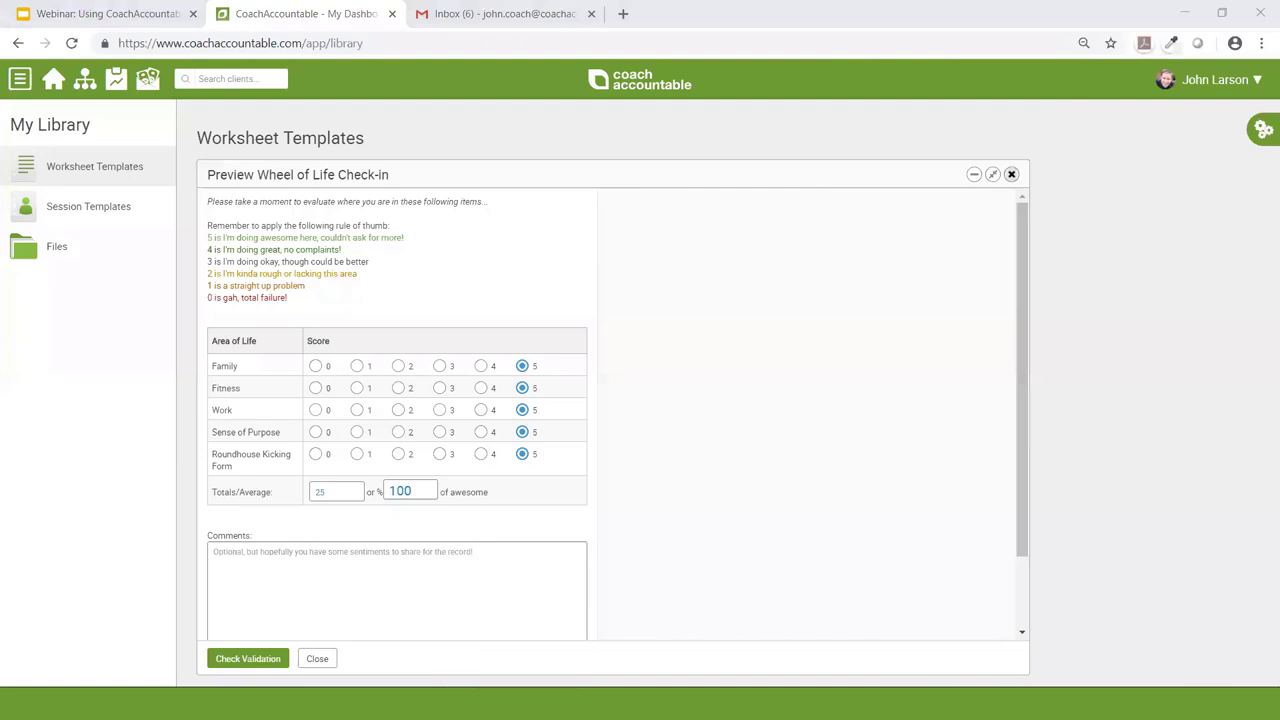
{"action": "left_click", "coordinate": [1011, 174]}
{"action": "scroll", "coordinate": [643, 346], "scroll_direction": "up", "scroll_amount": 3}
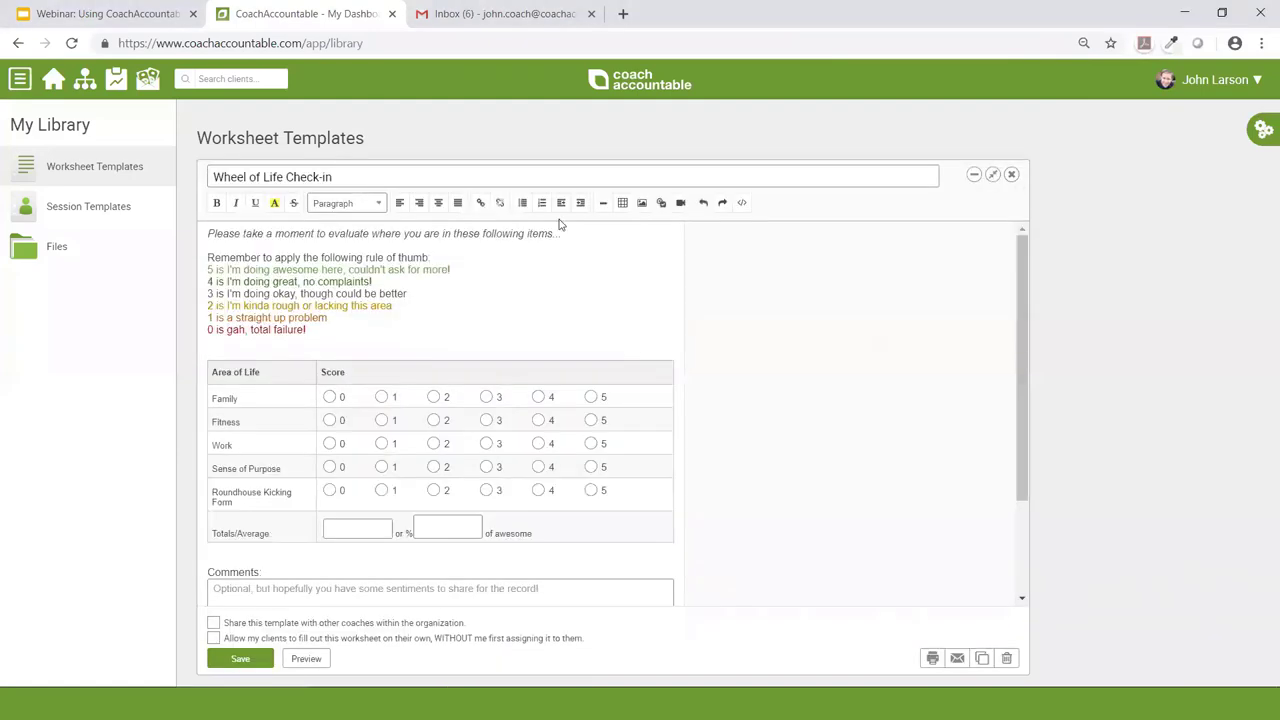
Step: Switch to the client's browser window and examine the "Did you do your stuff?" metric chart and its data entry rows
{"action": "key", "text": "alt+Tab"}
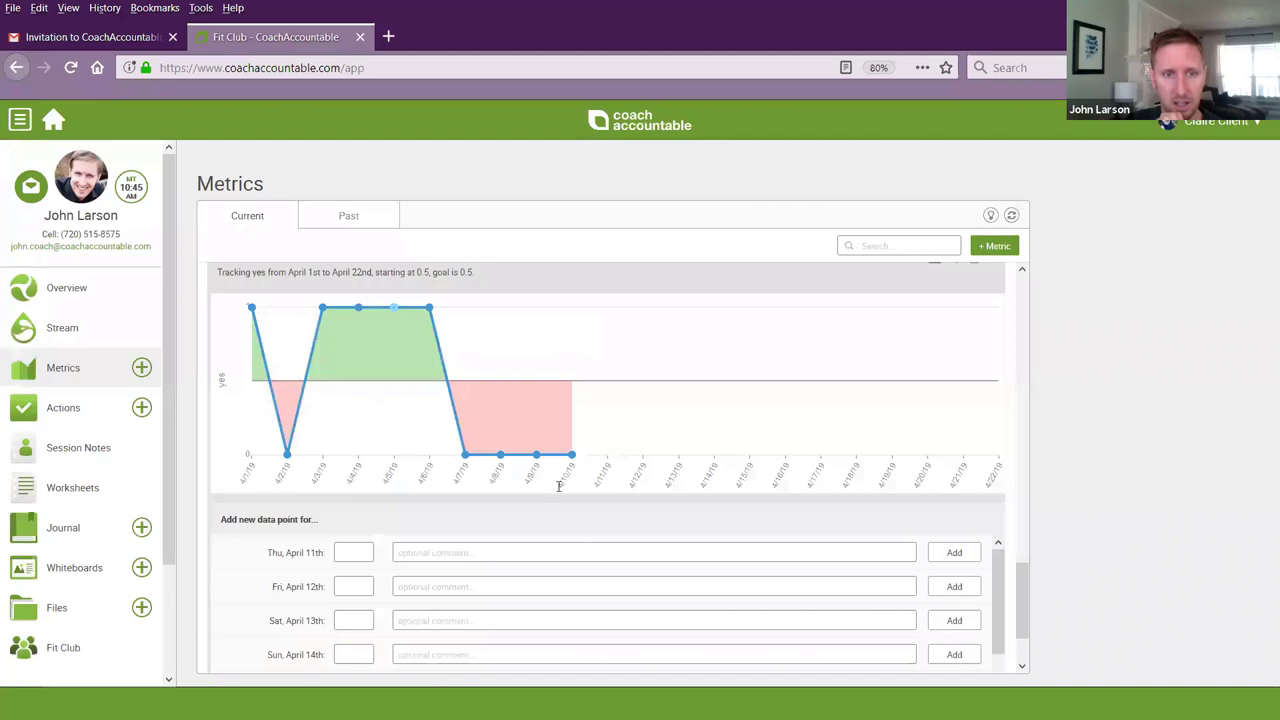
{"action": "scroll", "coordinate": [650, 483], "scroll_direction": "down", "scroll_amount": 5}
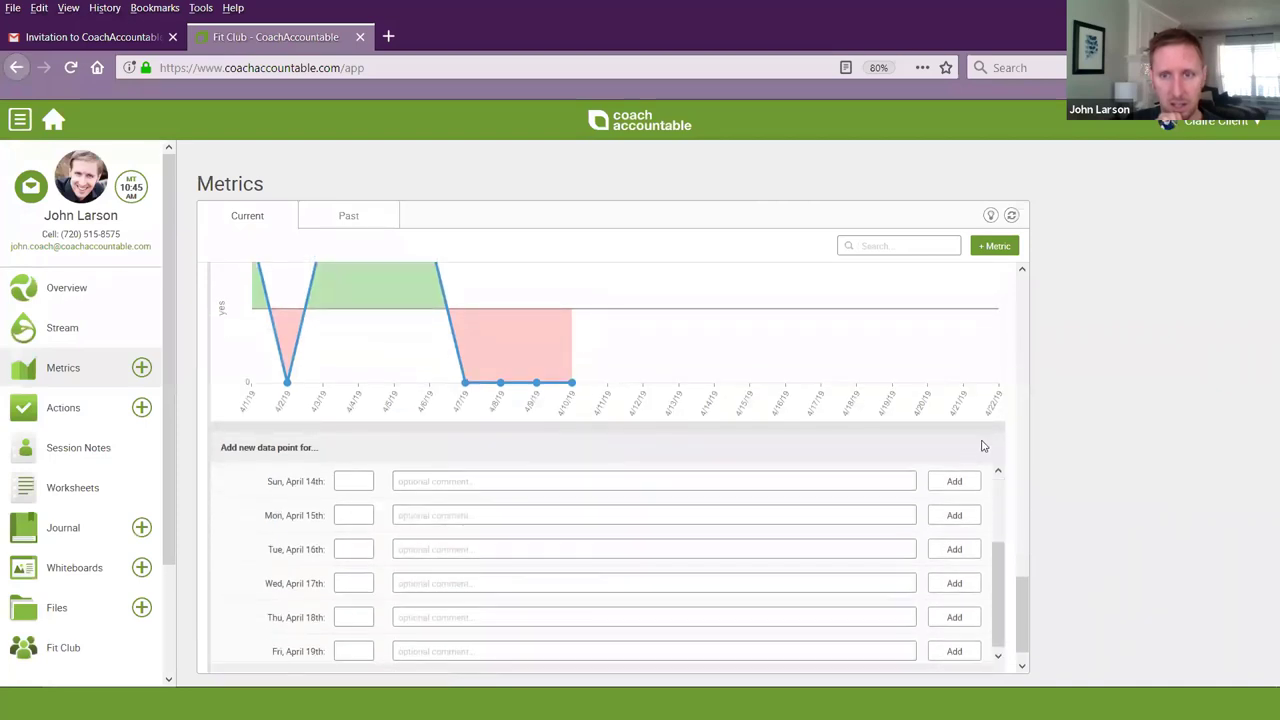
{"action": "scroll", "coordinate": [1012, 432], "scroll_direction": "down", "scroll_amount": 1}
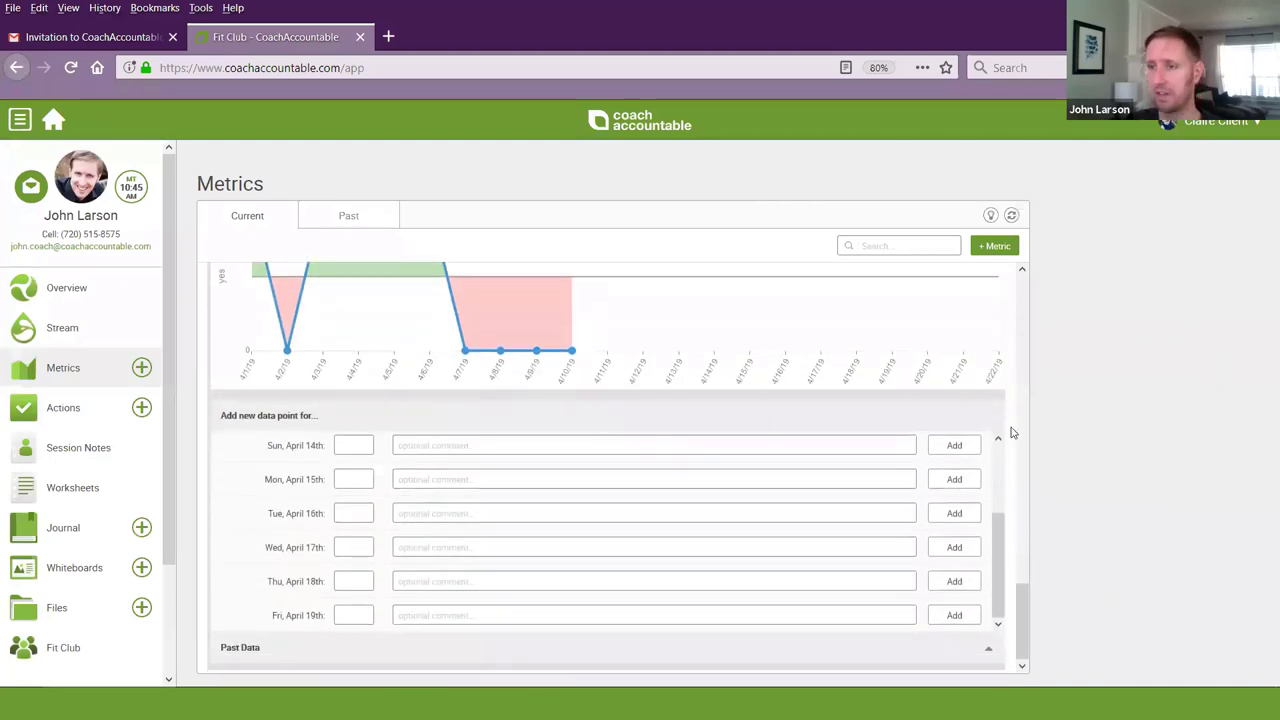
{"action": "scroll", "coordinate": [920, 366], "scroll_direction": "down", "scroll_amount": 10}
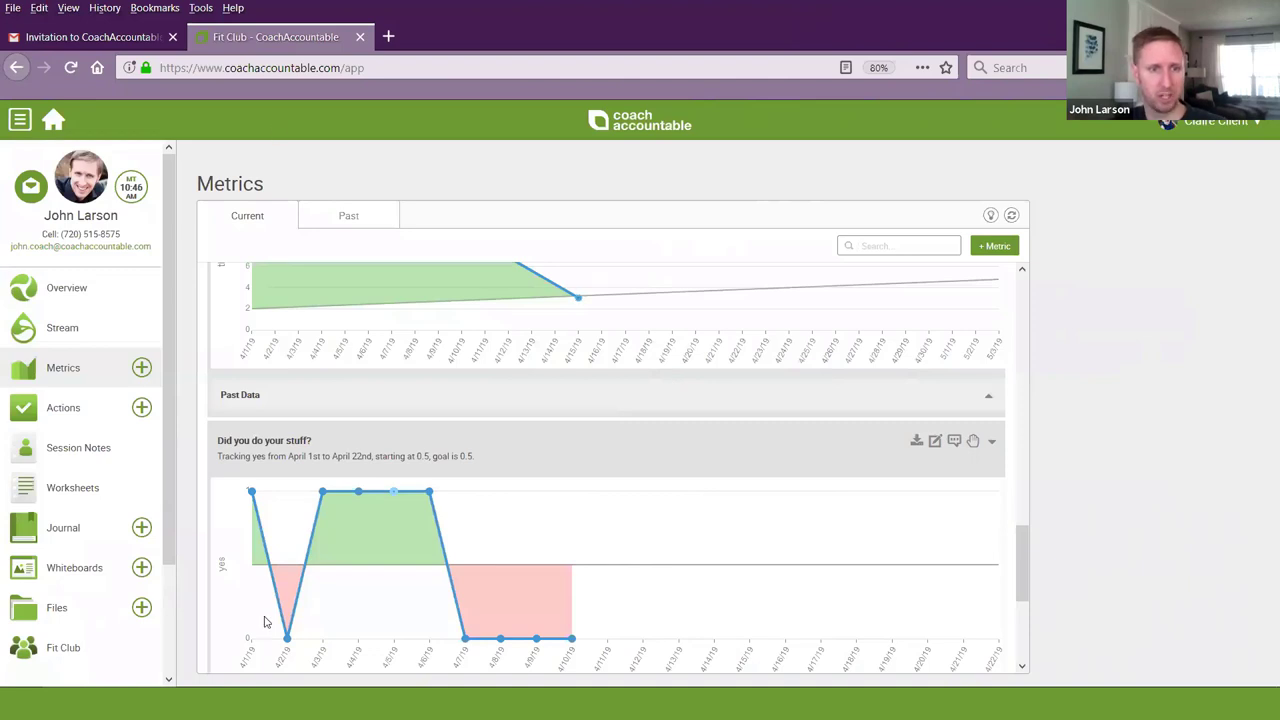
Step: Switch to the webinar presentation in Google Slides and show slide 11, highlighting Transparency Matters
{"action": "key", "text": "alt+Tab"}
{"action": "left_click", "coordinate": [100, 13]}
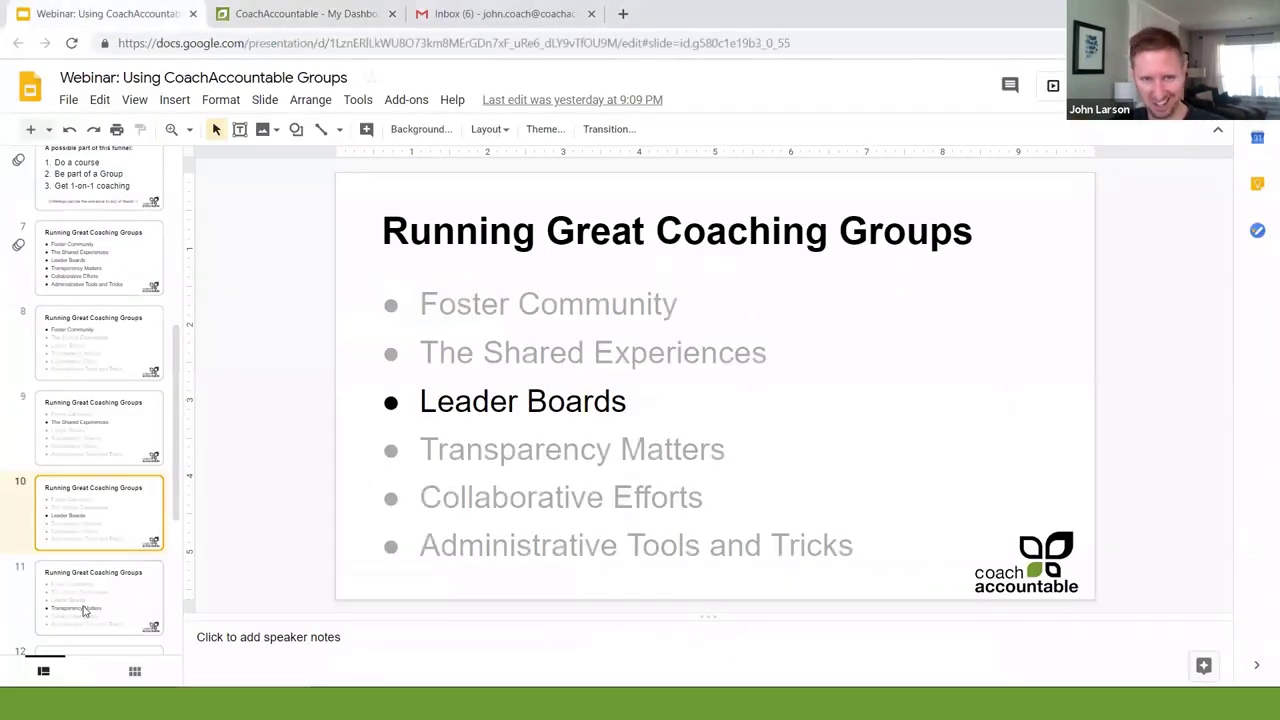
{"action": "left_click", "coordinate": [86, 606]}
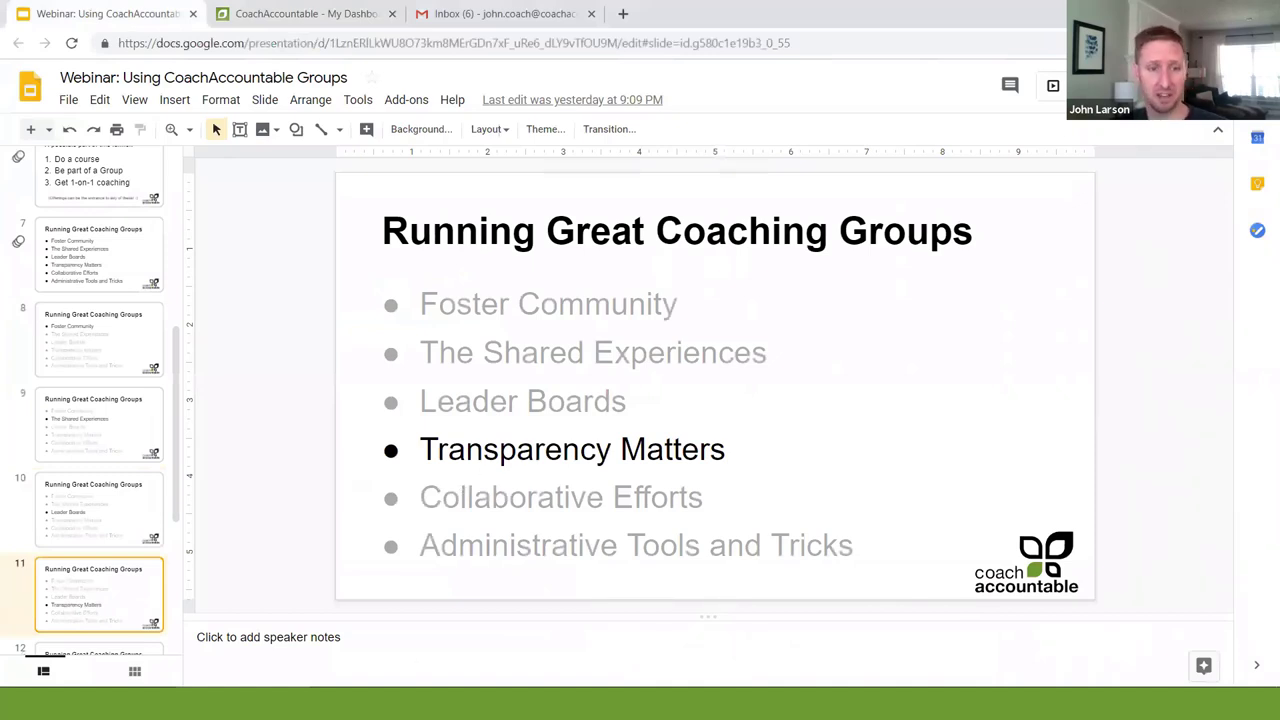
Step: In the client's browser window, view the reminder settings of the "Did you do your stuff?" metric and close them without updating
{"action": "key", "text": "alt+Tab"}
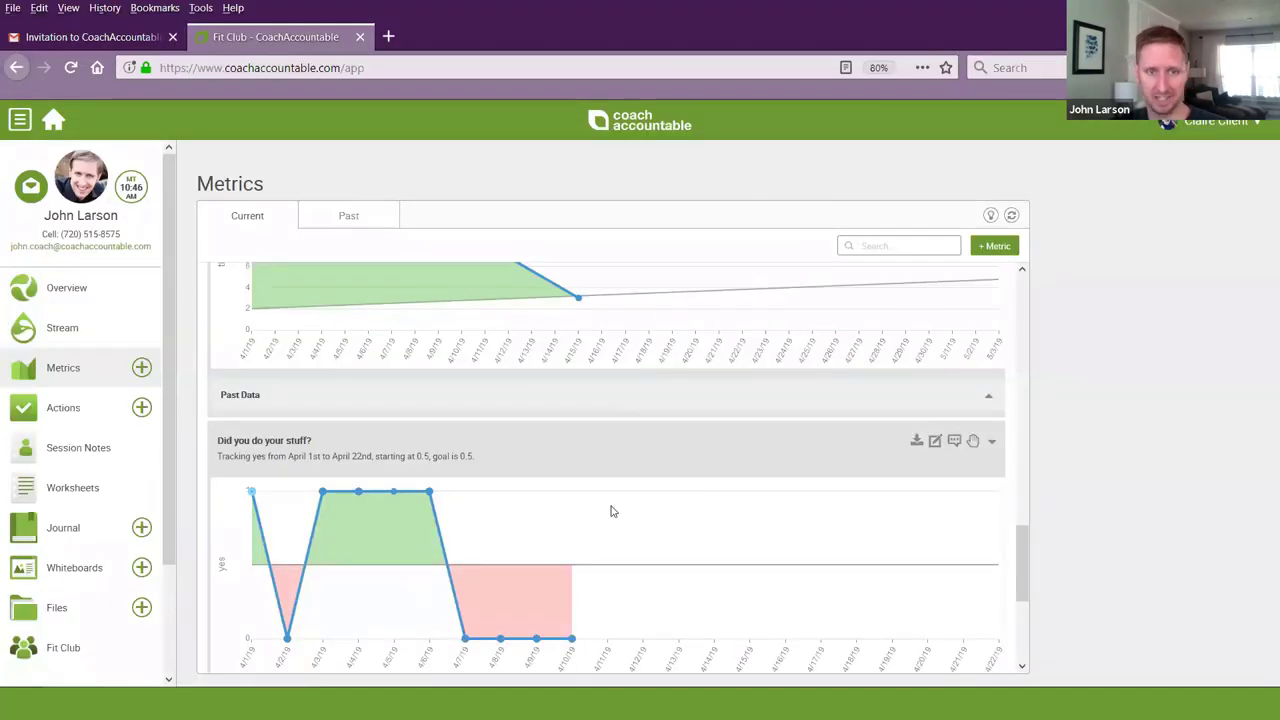
{"action": "left_click", "coordinate": [940, 442]}
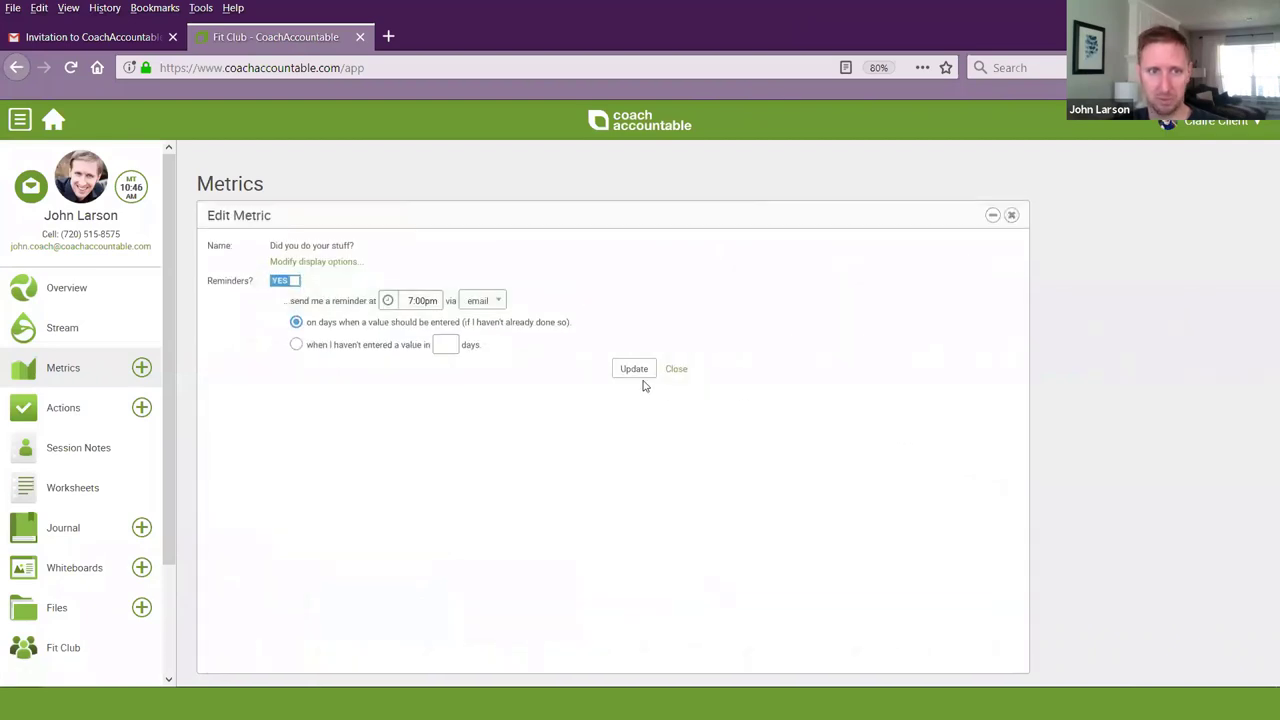
{"action": "left_click", "coordinate": [1011, 215]}
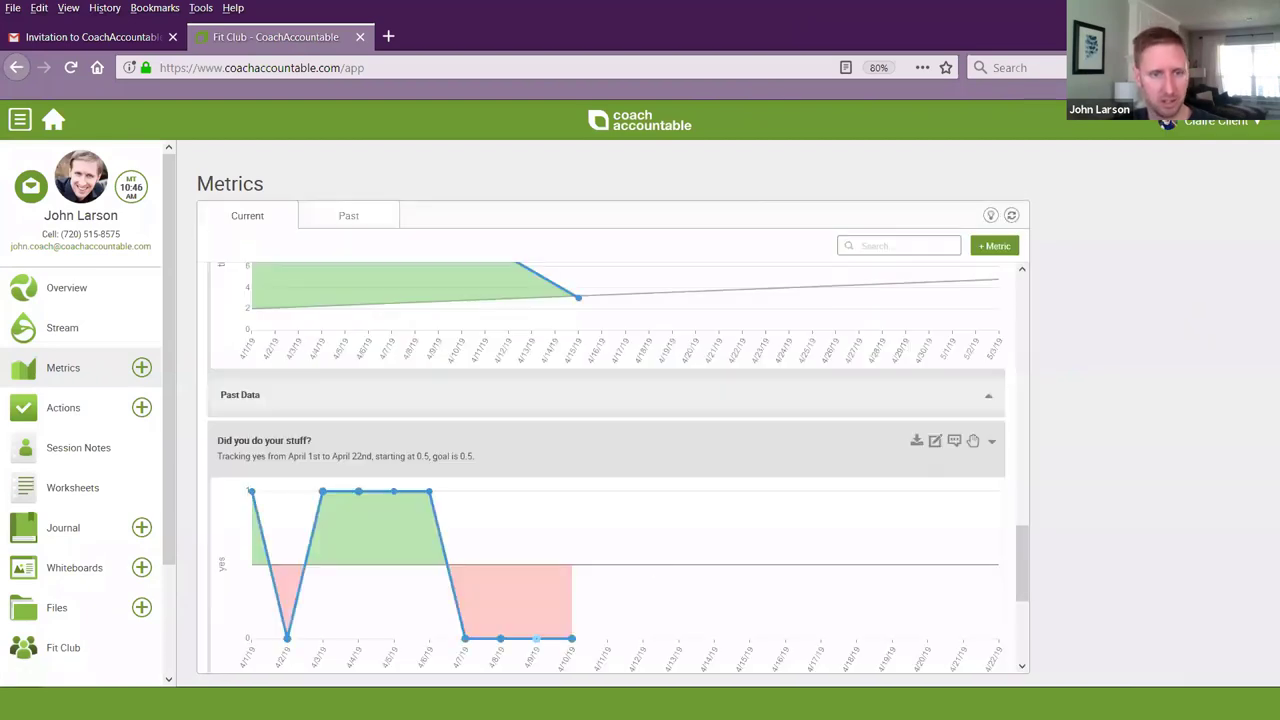
Step: Switch to the coach's CoachAccountable window, go to the Fit Club stream, and view the per-member breakdown of "Did you do your stuff?", then collapse it
{"action": "key", "text": "alt+Tab"}
{"action": "left_click", "coordinate": [290, 13]}
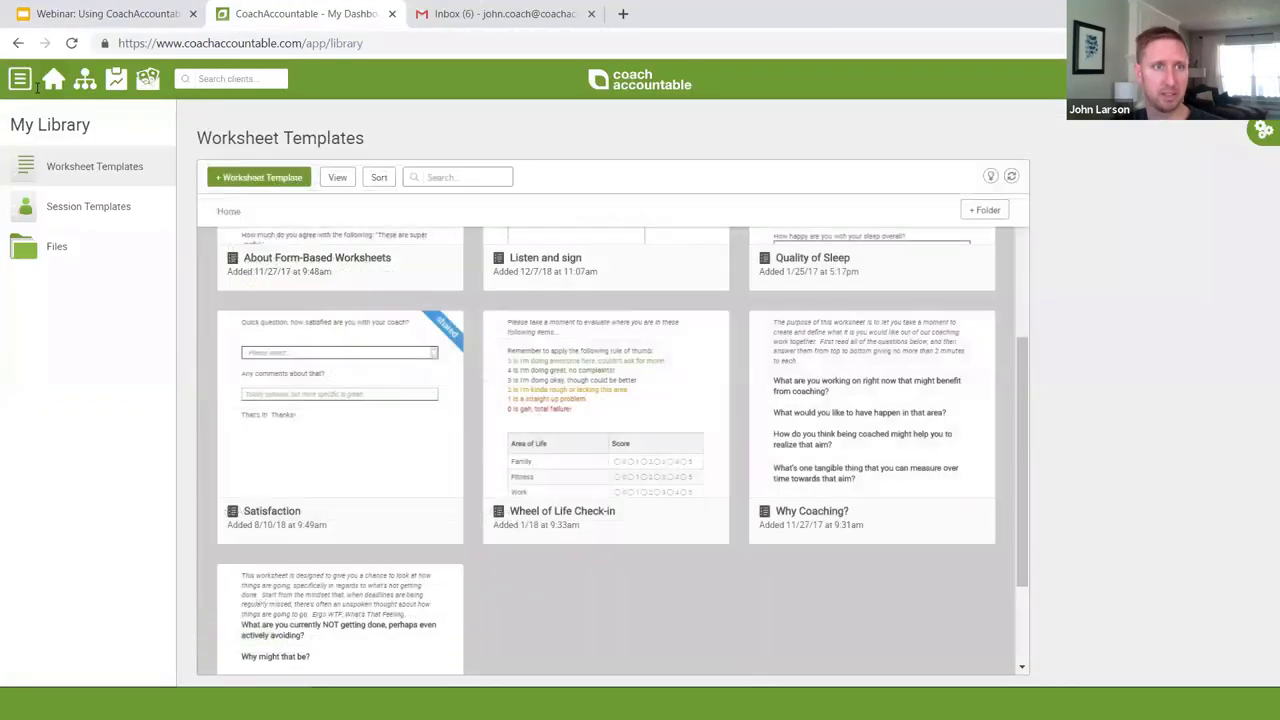
{"action": "left_click", "coordinate": [1011, 175]}
{"action": "left_click", "coordinate": [42, 86]}
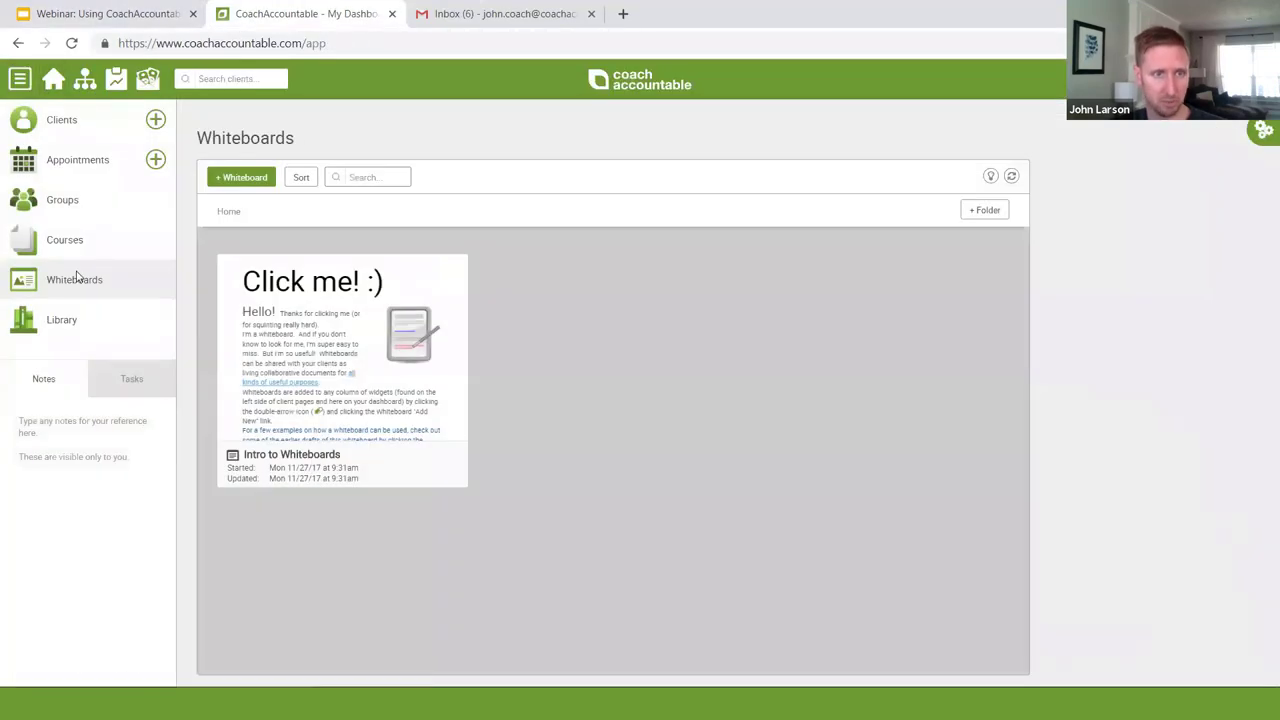
{"action": "left_click", "coordinate": [62, 201]}
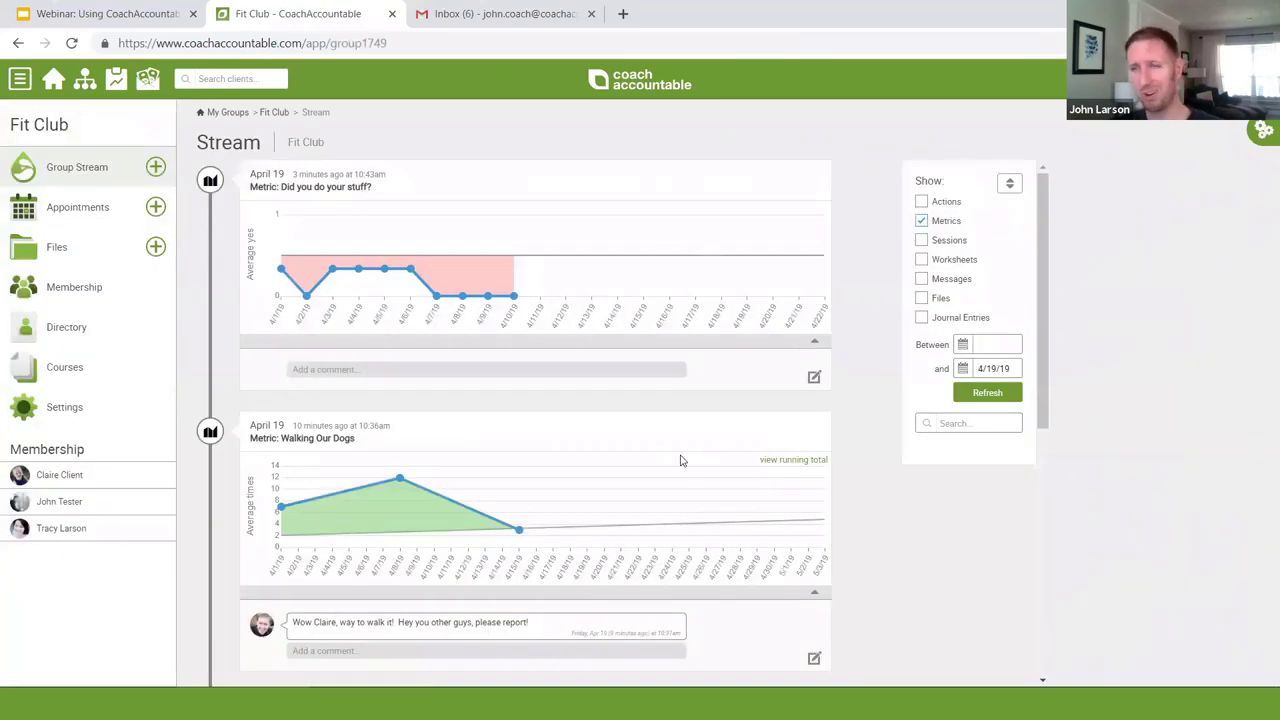
{"action": "left_click", "coordinate": [815, 343]}
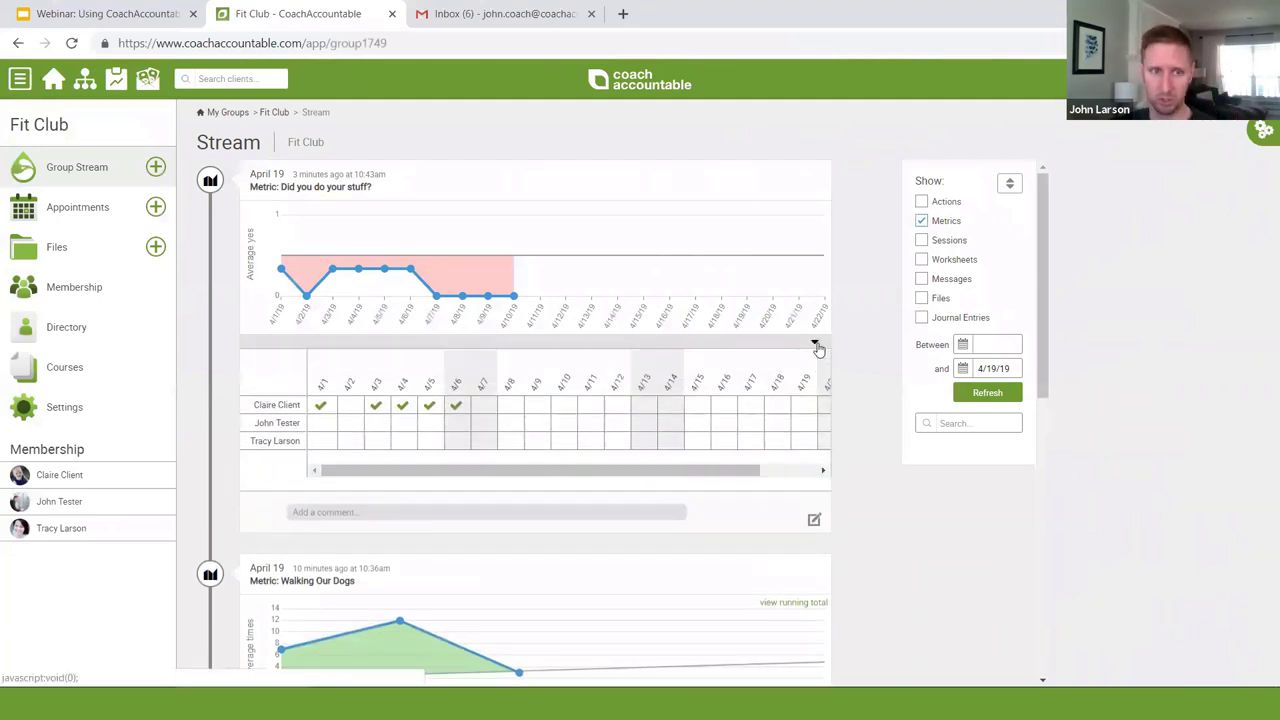
{"action": "left_click", "coordinate": [815, 345]}
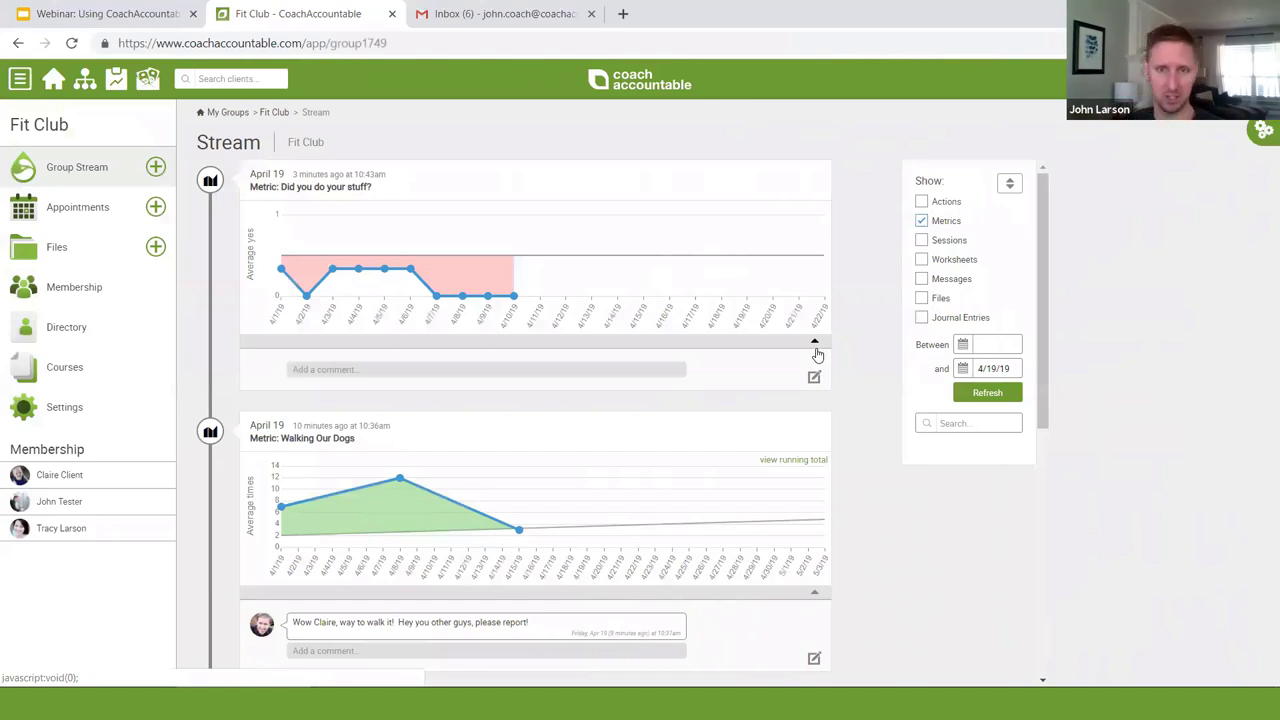
Step: Include actions alongside metrics in the Fit Club stream and look through the group actions
{"action": "scroll", "coordinate": [576, 466], "scroll_direction": "down", "scroll_amount": 1}
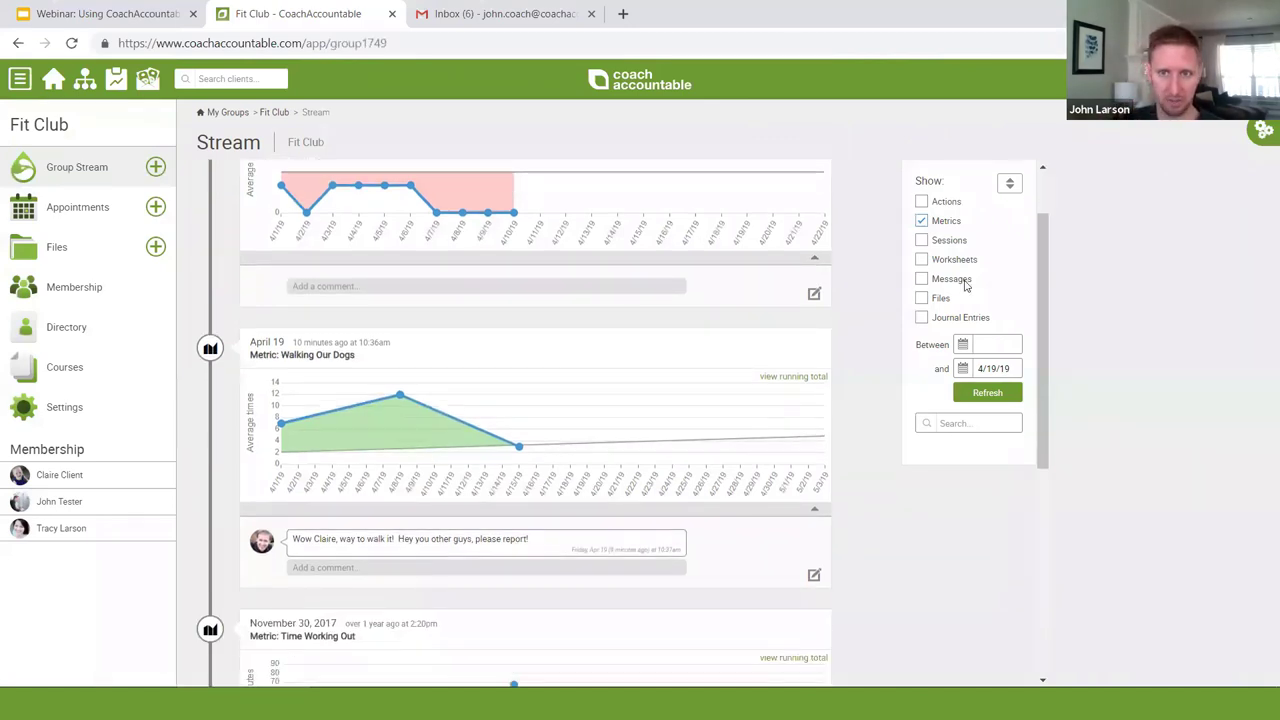
{"action": "left_click", "coordinate": [921, 203]}
{"action": "scroll", "coordinate": [489, 406], "scroll_direction": "down", "scroll_amount": 7}
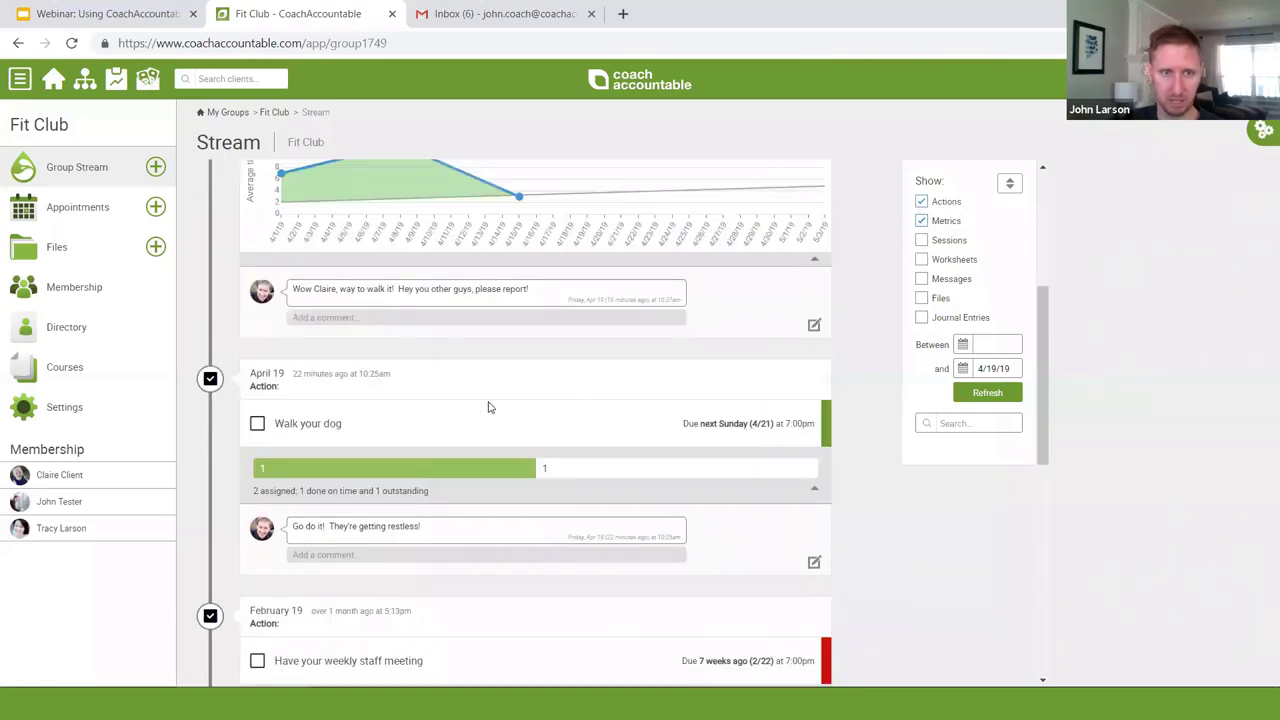
{"action": "scroll", "coordinate": [224, 235], "scroll_direction": "up", "scroll_amount": 2}
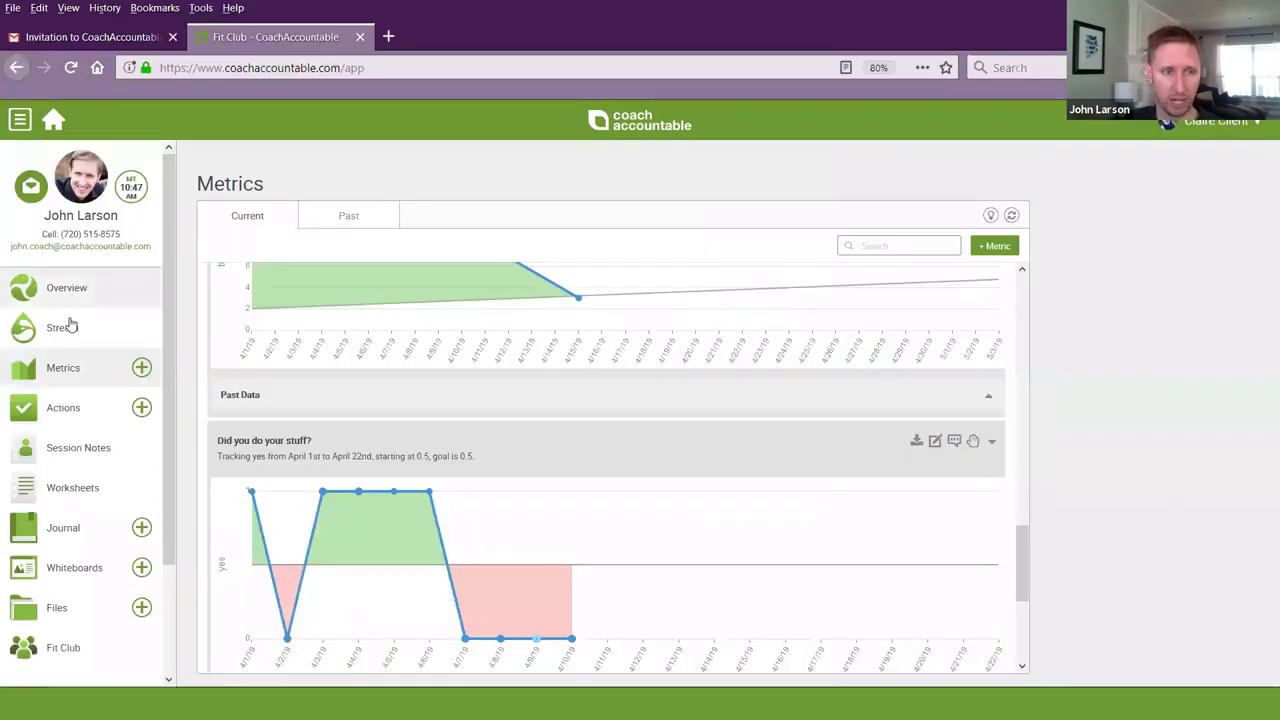
Step: In the client's browser window, return to the start of the metrics list, go to the client's stream, and refresh it to show only messages
{"action": "scroll", "coordinate": [775, 372], "scroll_direction": "up", "scroll_amount": 10}
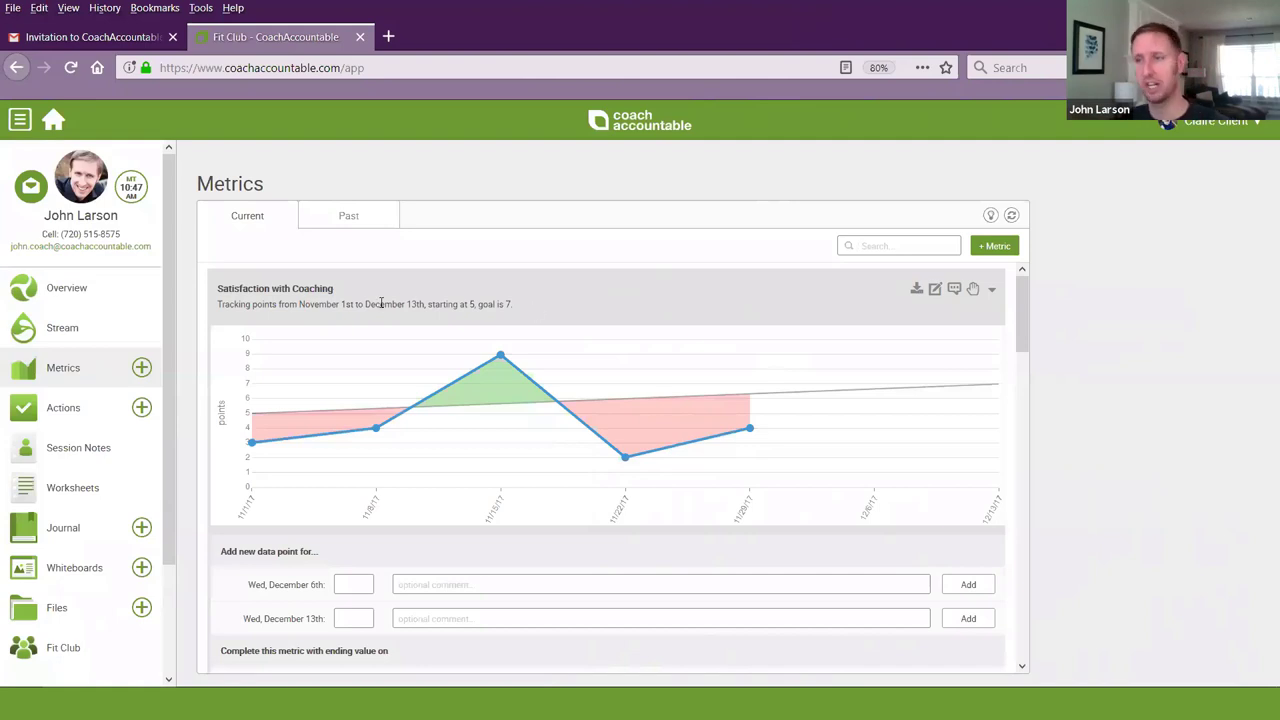
{"action": "mouse_move", "coordinate": [371, 383]}
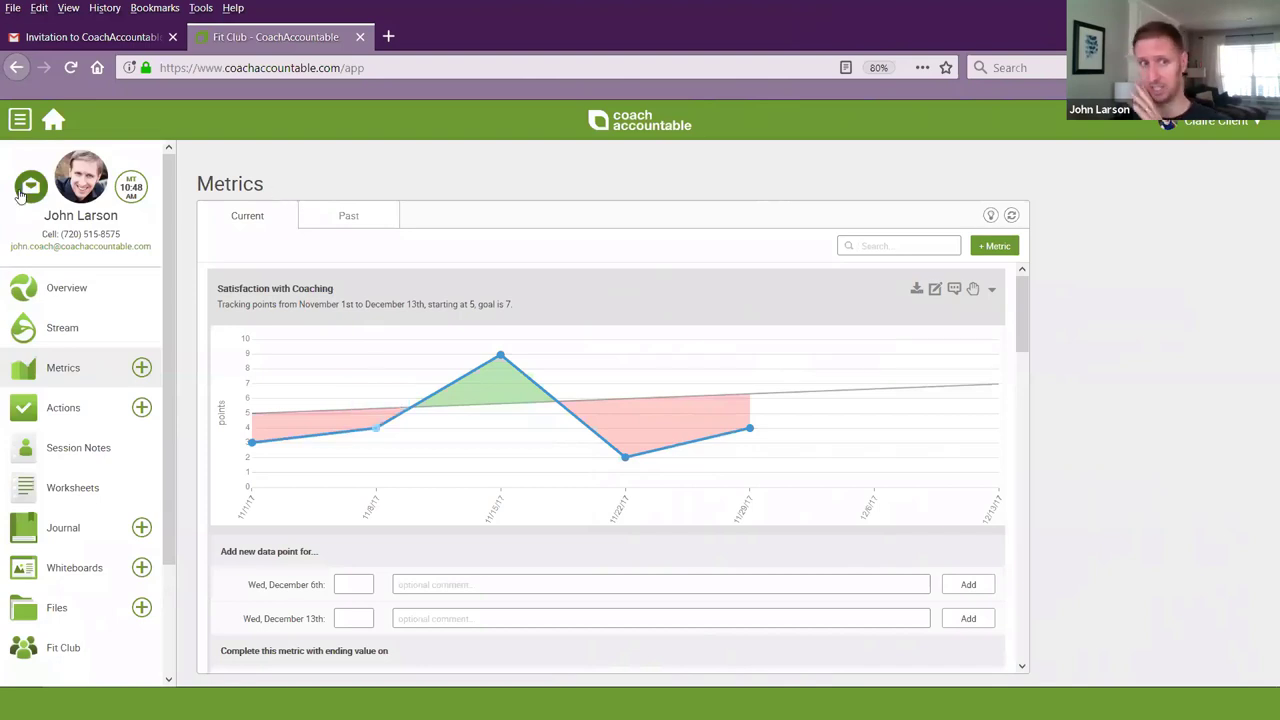
{"action": "left_click", "coordinate": [70, 328]}
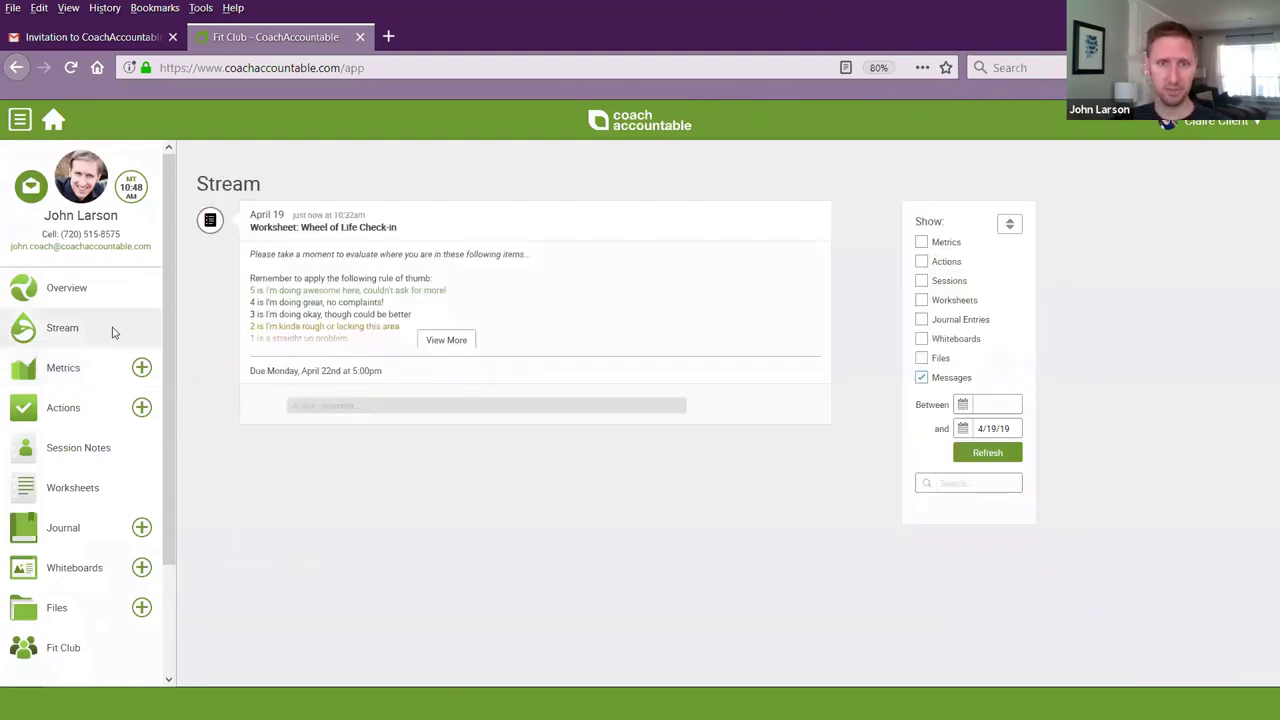
{"action": "left_click", "coordinate": [975, 455]}
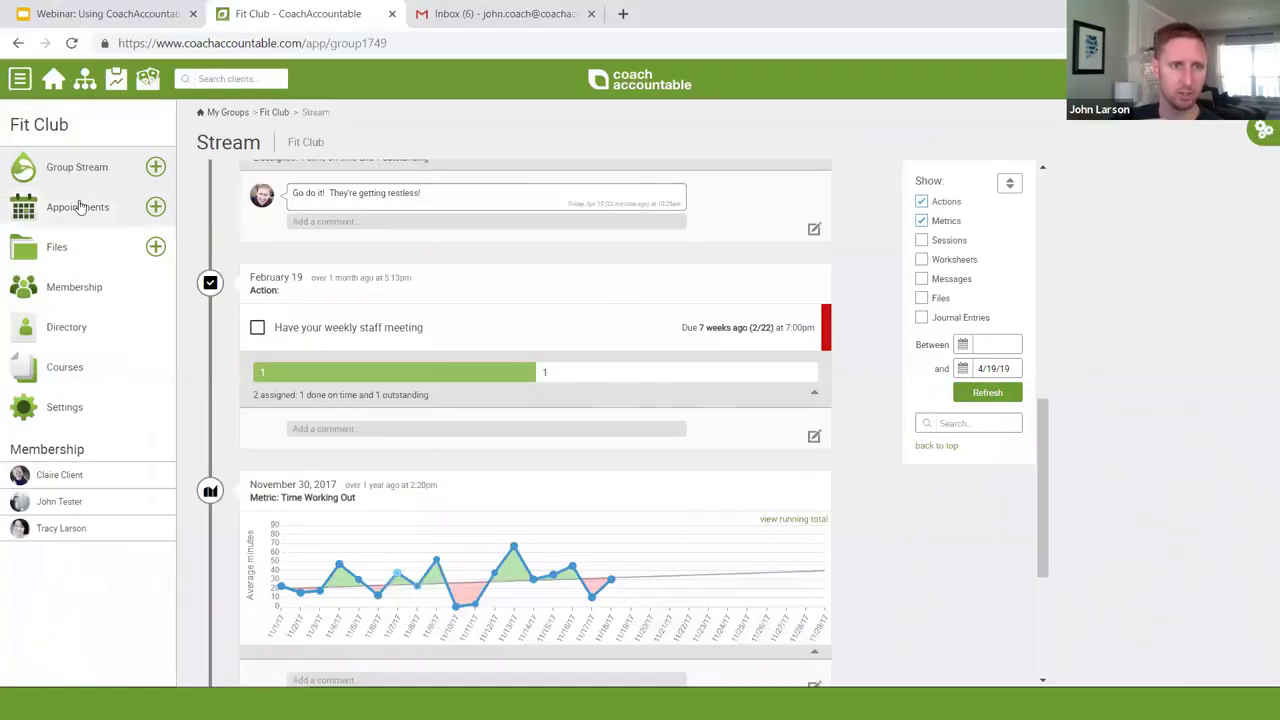
Step: In the coach's window, view the participation settings of the Fit Club group
{"action": "left_click", "coordinate": [62, 407]}
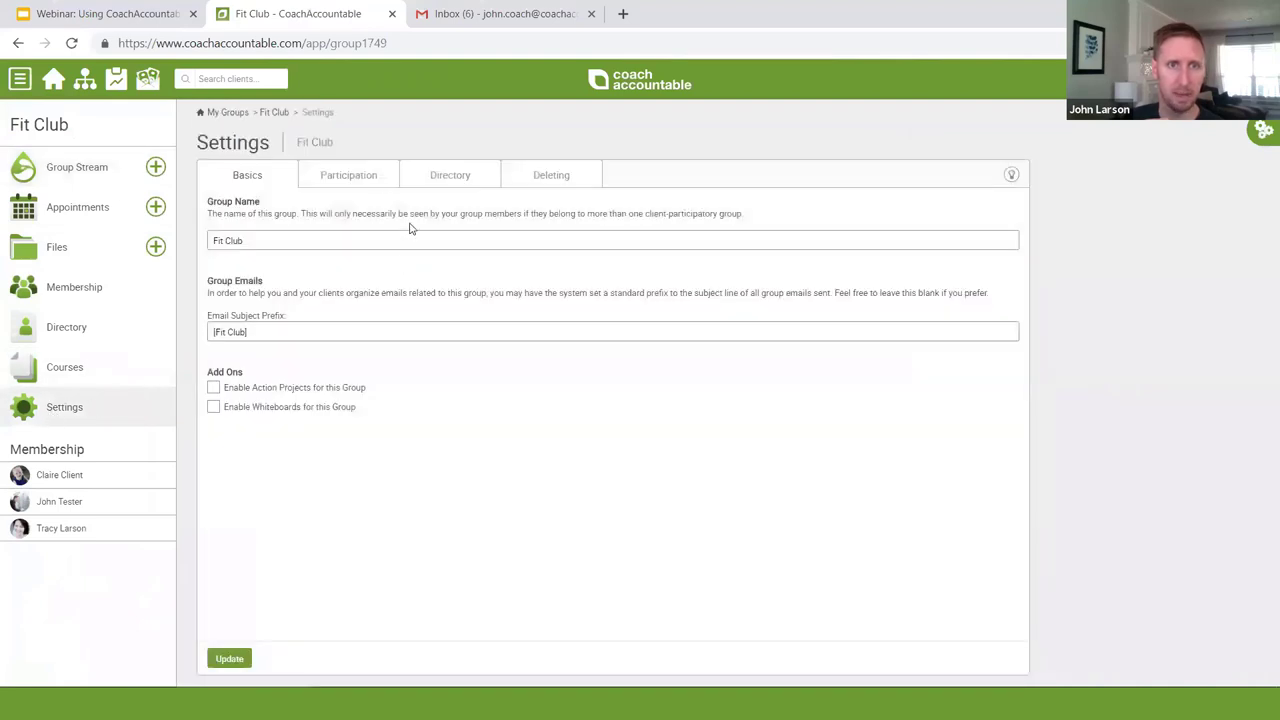
{"action": "left_click", "coordinate": [355, 176]}
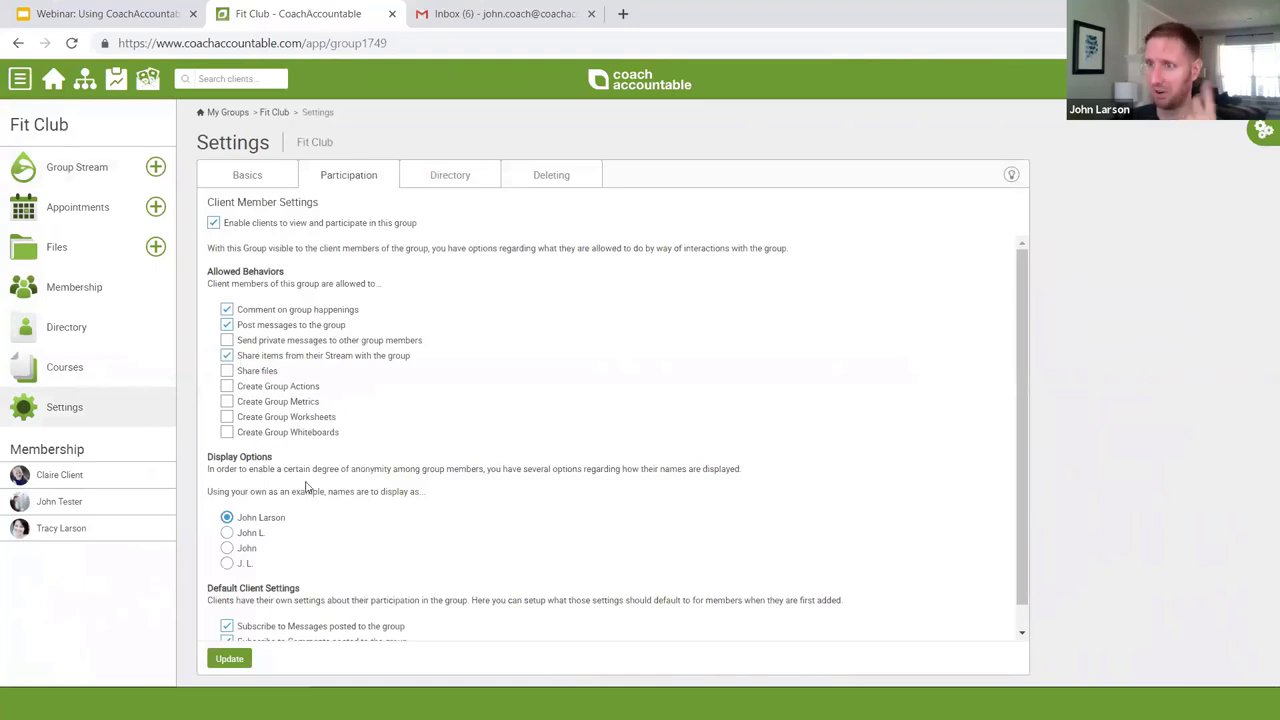
Step: In the client's window, include metrics, actions and sessions in the stream and look through the listed items
{"action": "key", "text": "alt+Tab"}
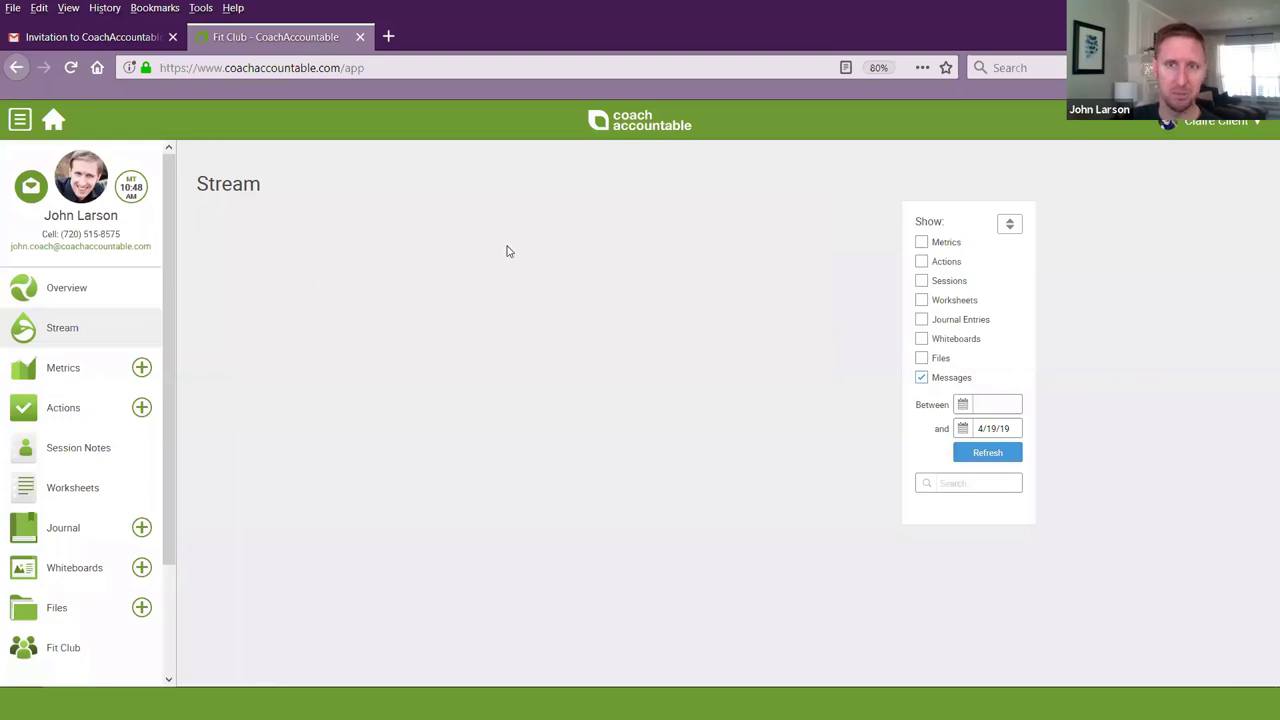
{"action": "left_click", "coordinate": [921, 262]}
{"action": "left_click", "coordinate": [921, 243]}
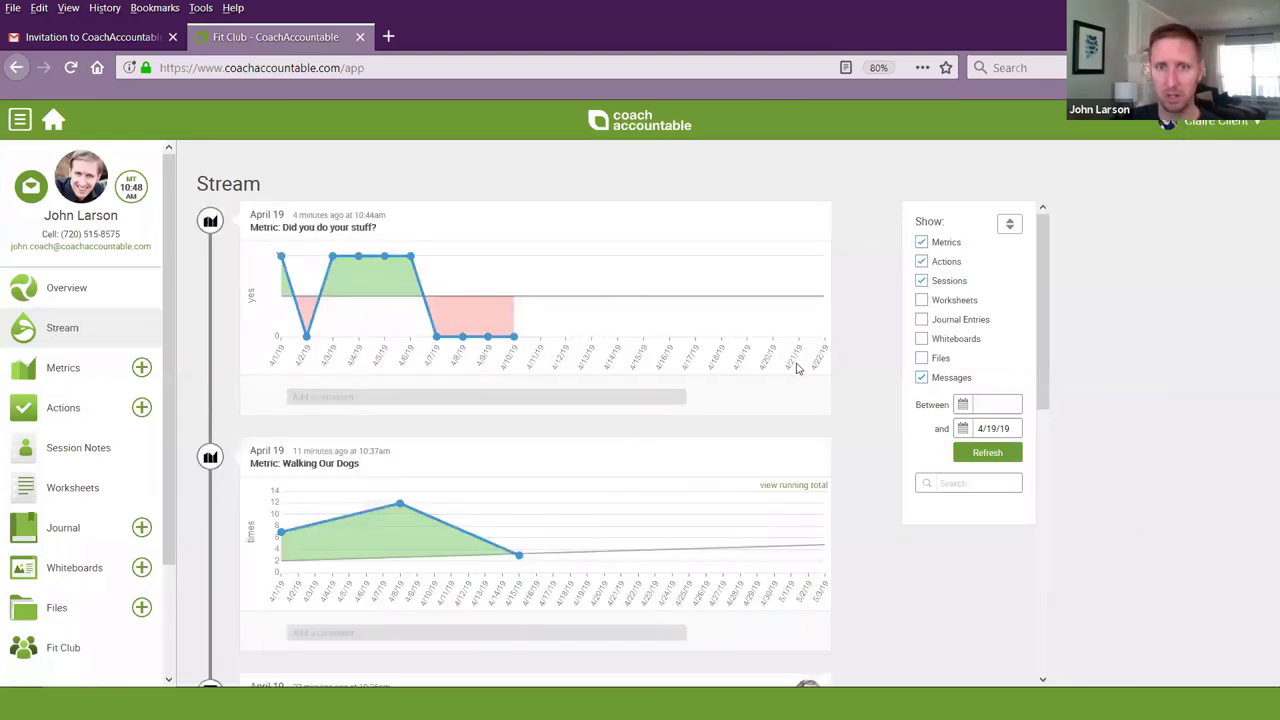
{"action": "scroll", "coordinate": [783, 375], "scroll_direction": "down", "scroll_amount": 6}
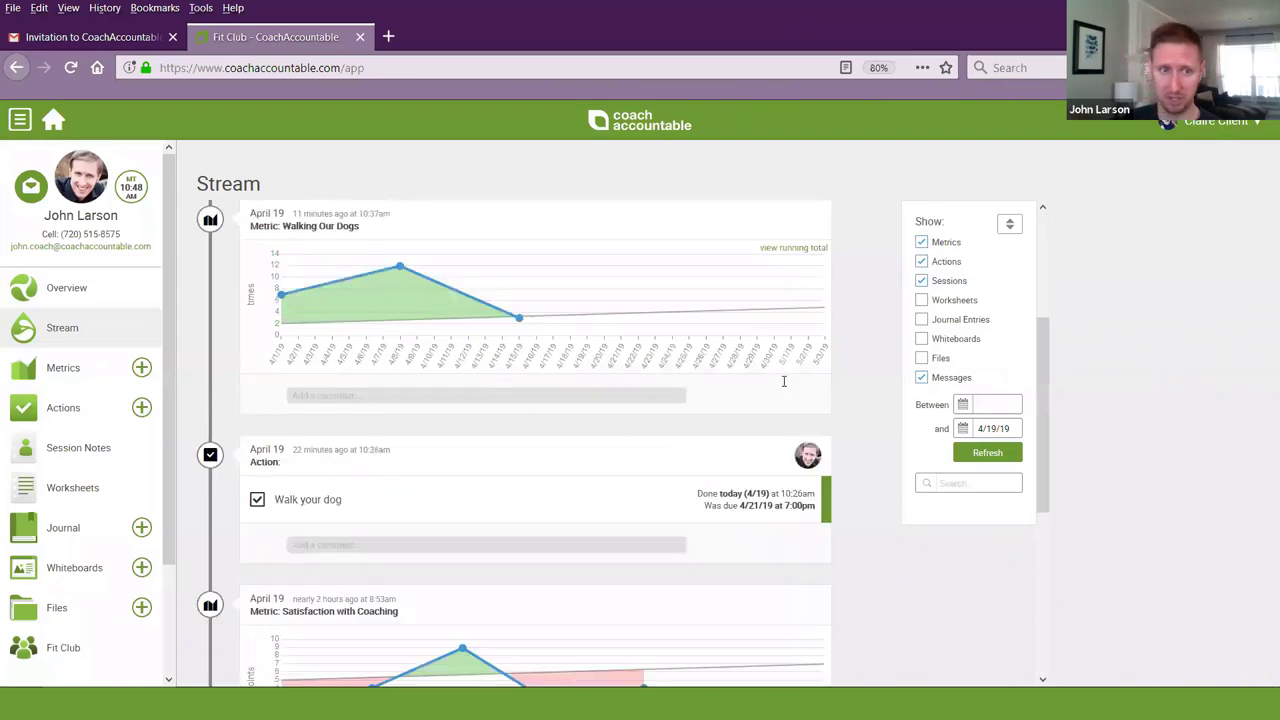
Step: Start a new entry in the client's journal and title it "An individual item!"
{"action": "left_click", "coordinate": [50, 524]}
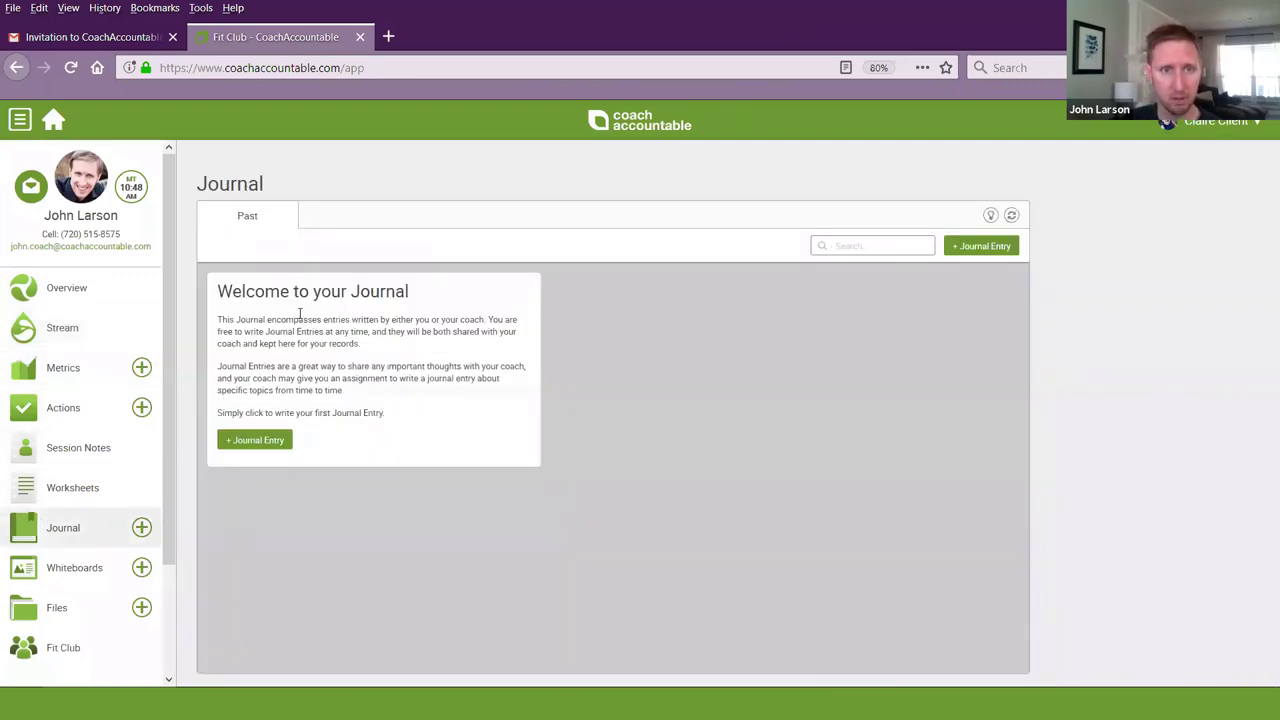
{"action": "left_click", "coordinate": [262, 438]}
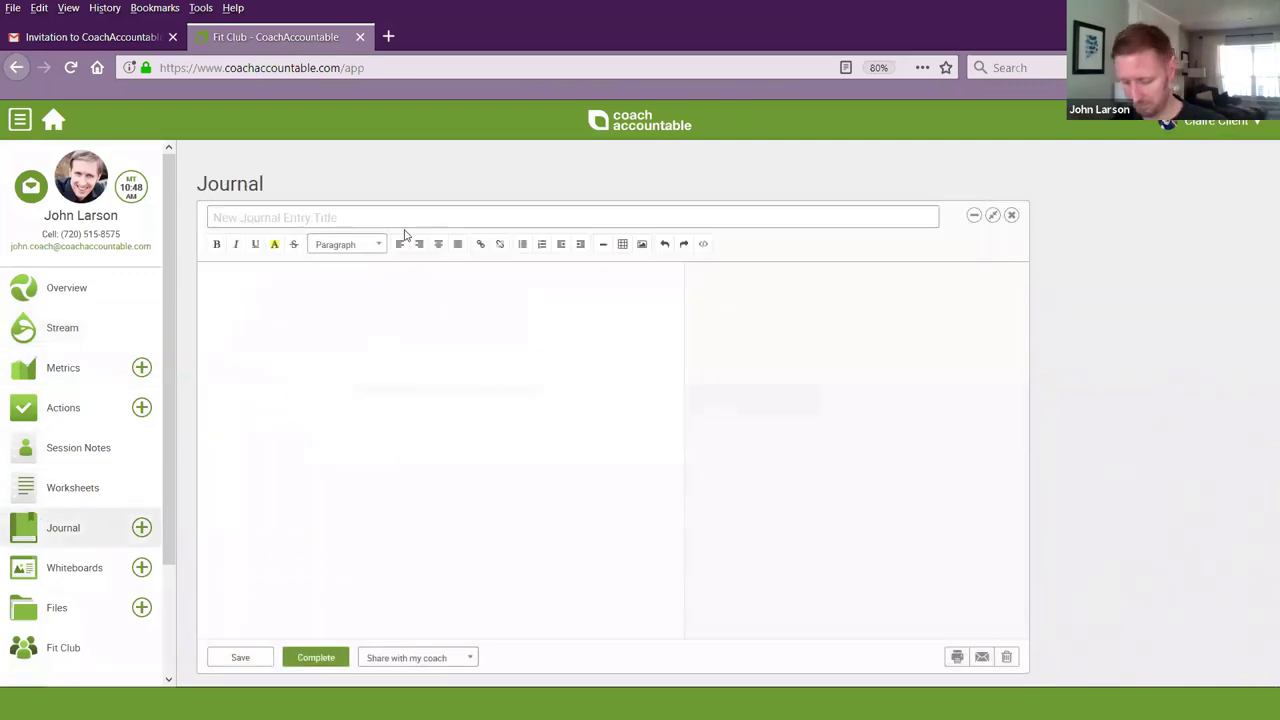
{"action": "type", "text": "An individual item"}
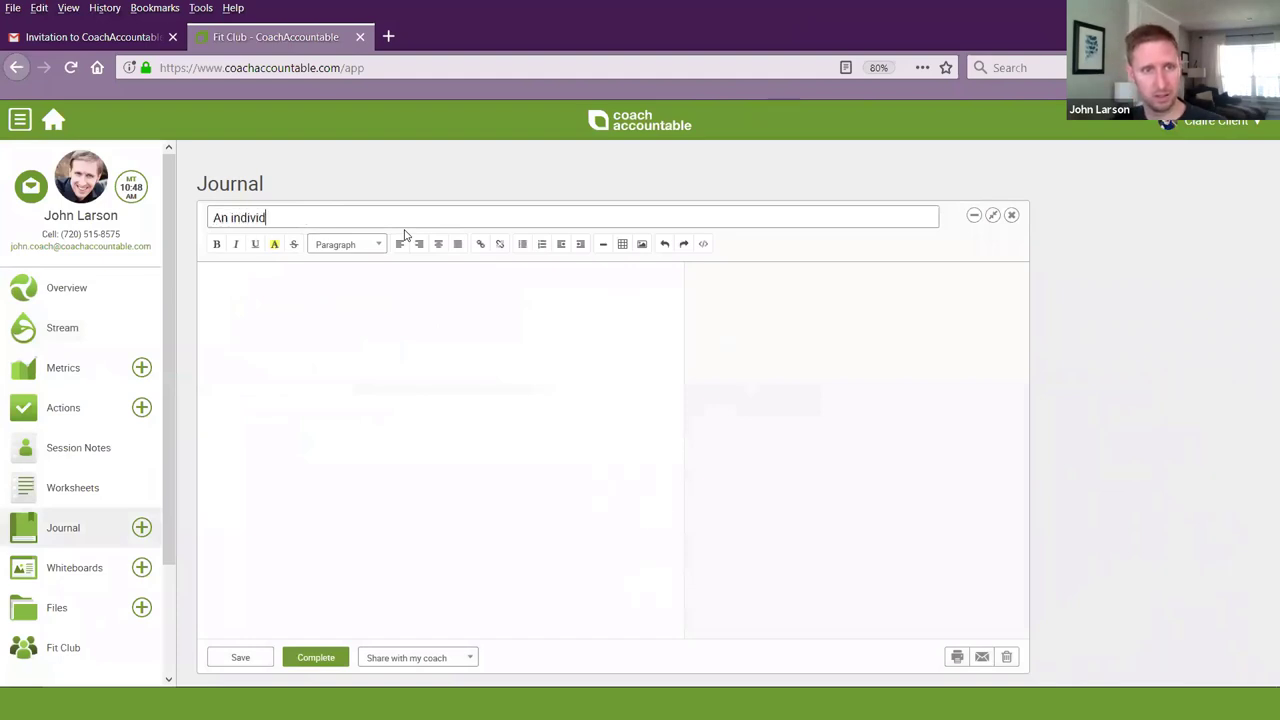
{"action": "type", "text": "!"}
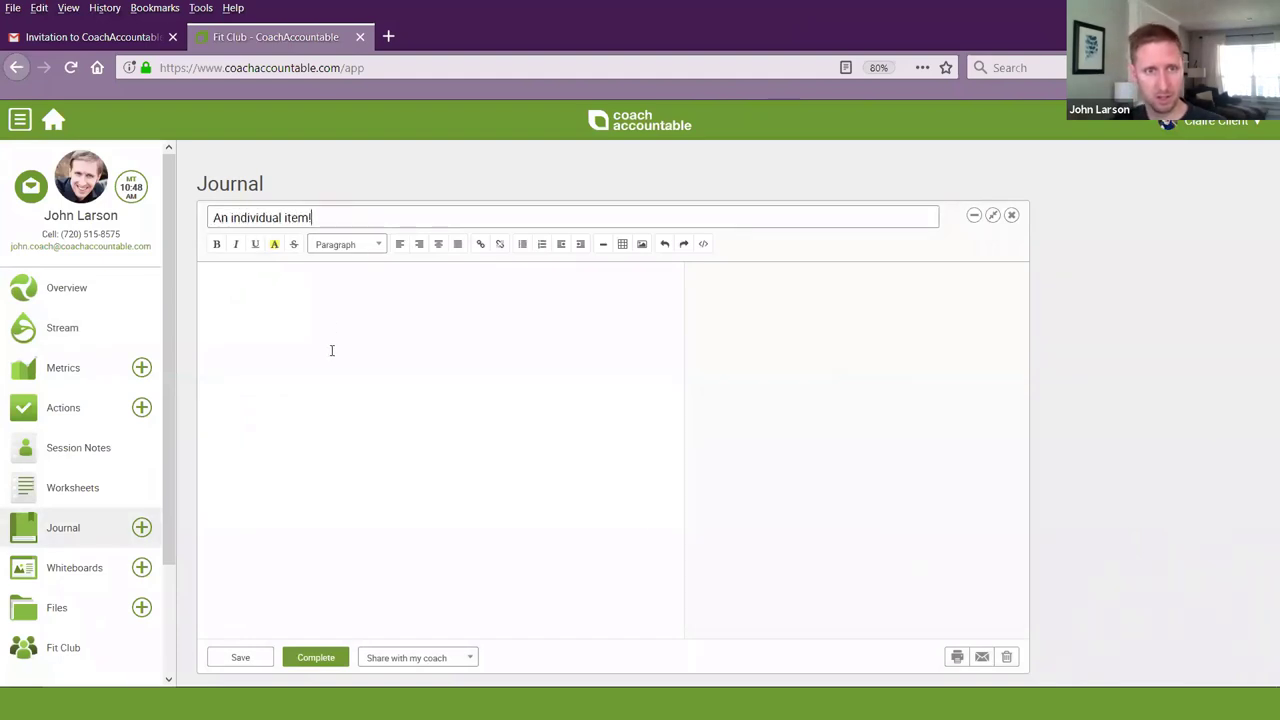
Step: Write in the journal entry body that it is totally for the client's eyes only, followed by a new paragraph "Unless...."
{"action": "left_click", "coordinate": [331, 350]}
{"action": "type", "text": "Tio"}
{"action": "key", "text": "BackSpace"}
{"action": "key", "text": "BackSpace"}
{"action": "type", "text": "o"}
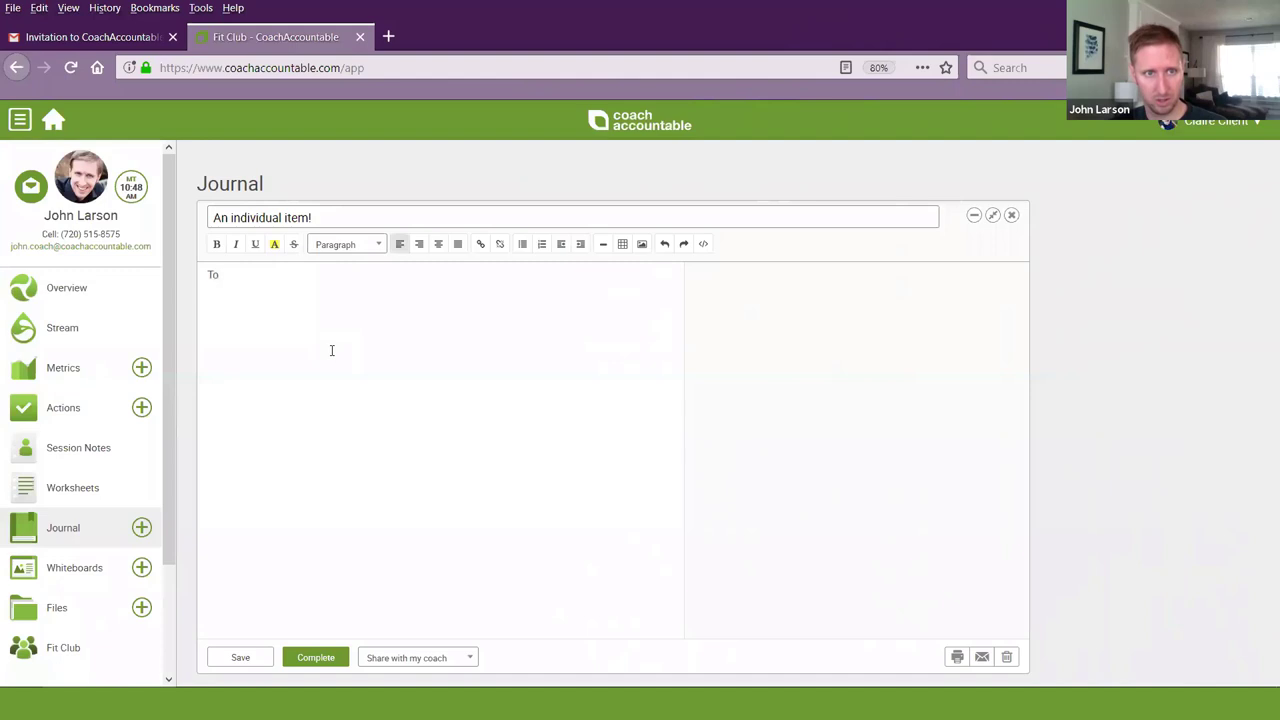
{"action": "type", "text": "tally for J"}
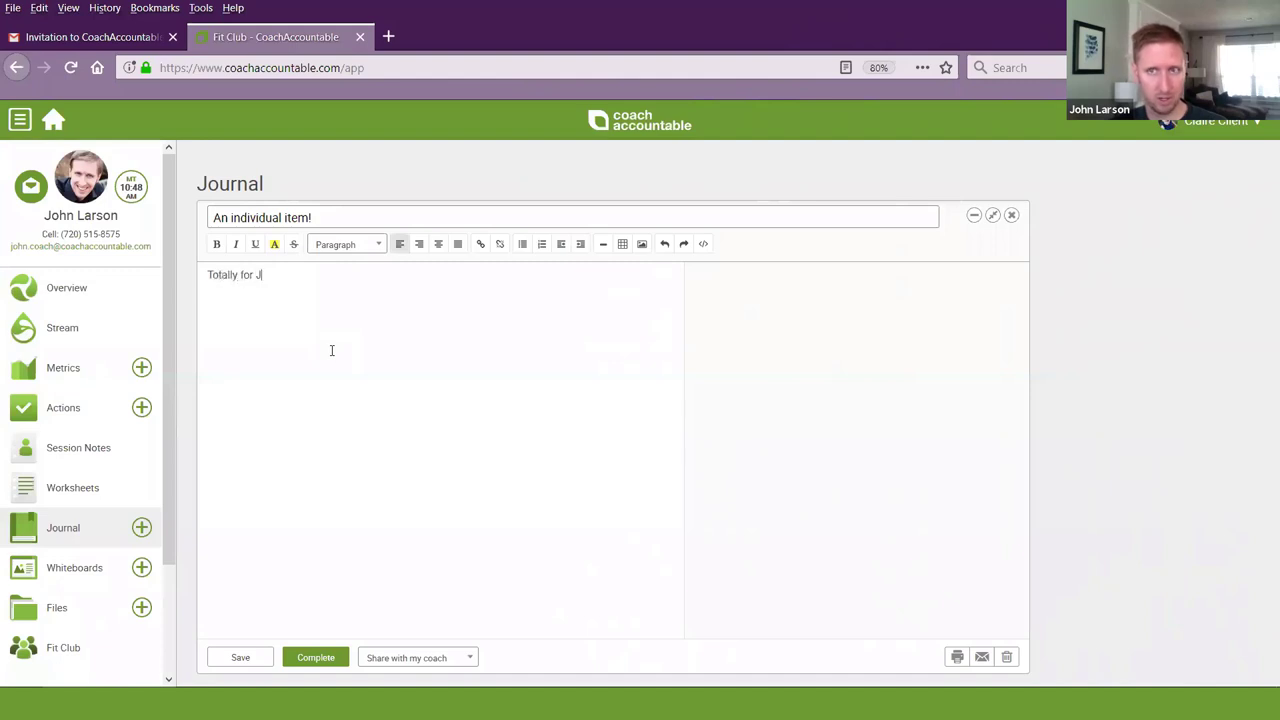
{"action": "key", "text": "BackSpace"}
{"action": "type", "text": "Claire"}
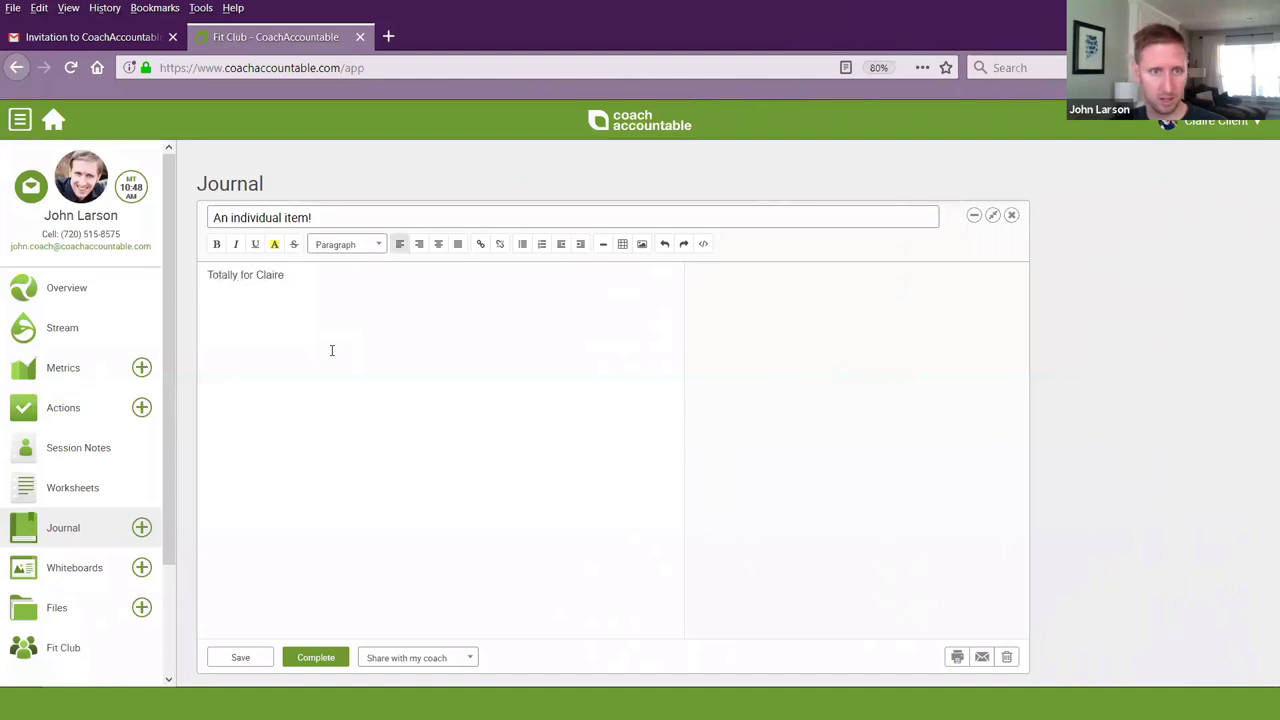
{"action": "type", "text": "'s eyse"}
{"action": "key", "text": "BackSpace"}
{"action": "key", "text": "BackSpace"}
{"action": "type", "text": "es onl"}
{"action": "type", "text": "Unless...."}
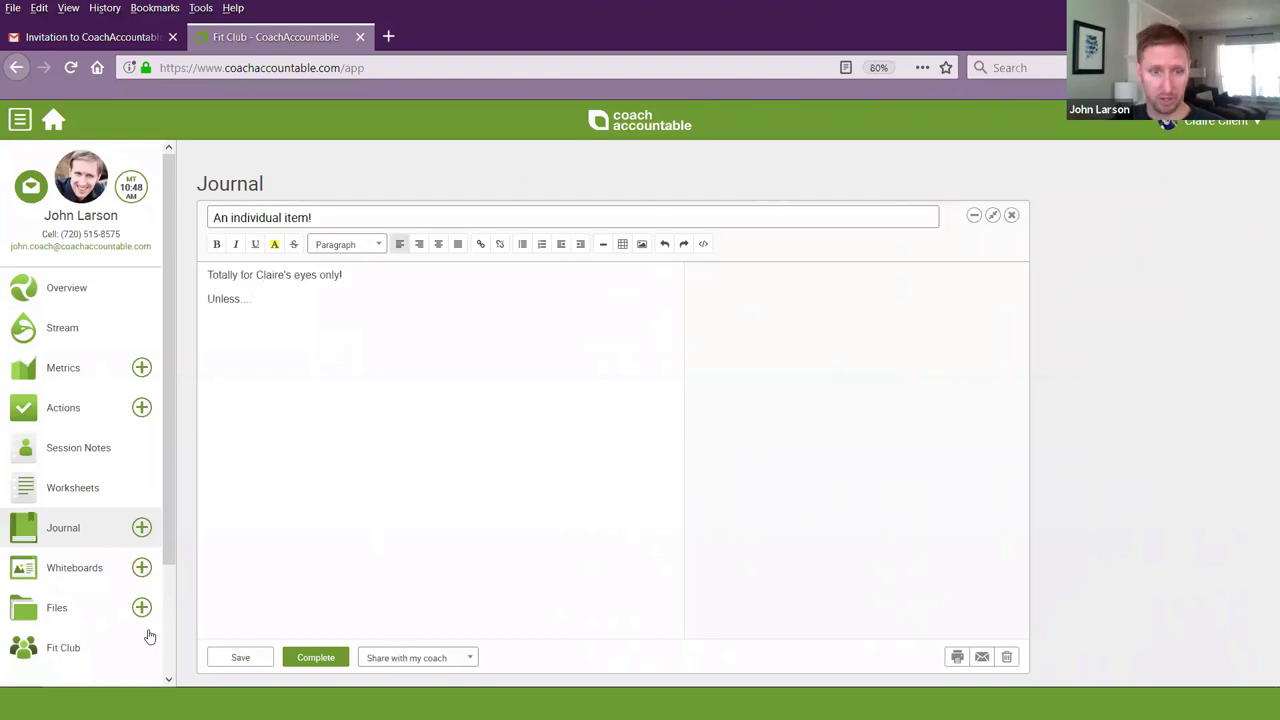
Step: Keep the journal entry set to "Share with my coach", mark it complete and close it
{"action": "left_click", "coordinate": [408, 658]}
{"action": "left_click", "coordinate": [408, 658]}
{"action": "left_click", "coordinate": [380, 657]}
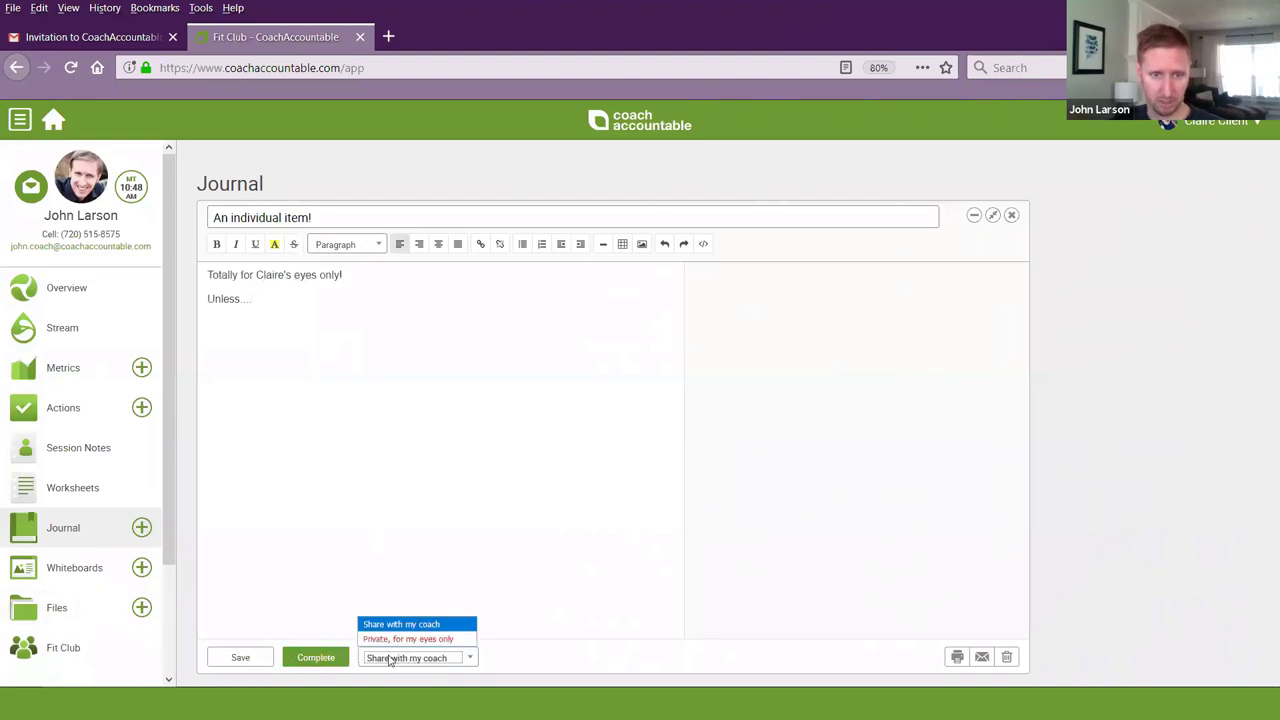
{"action": "left_click", "coordinate": [380, 657]}
{"action": "left_click", "coordinate": [315, 658]}
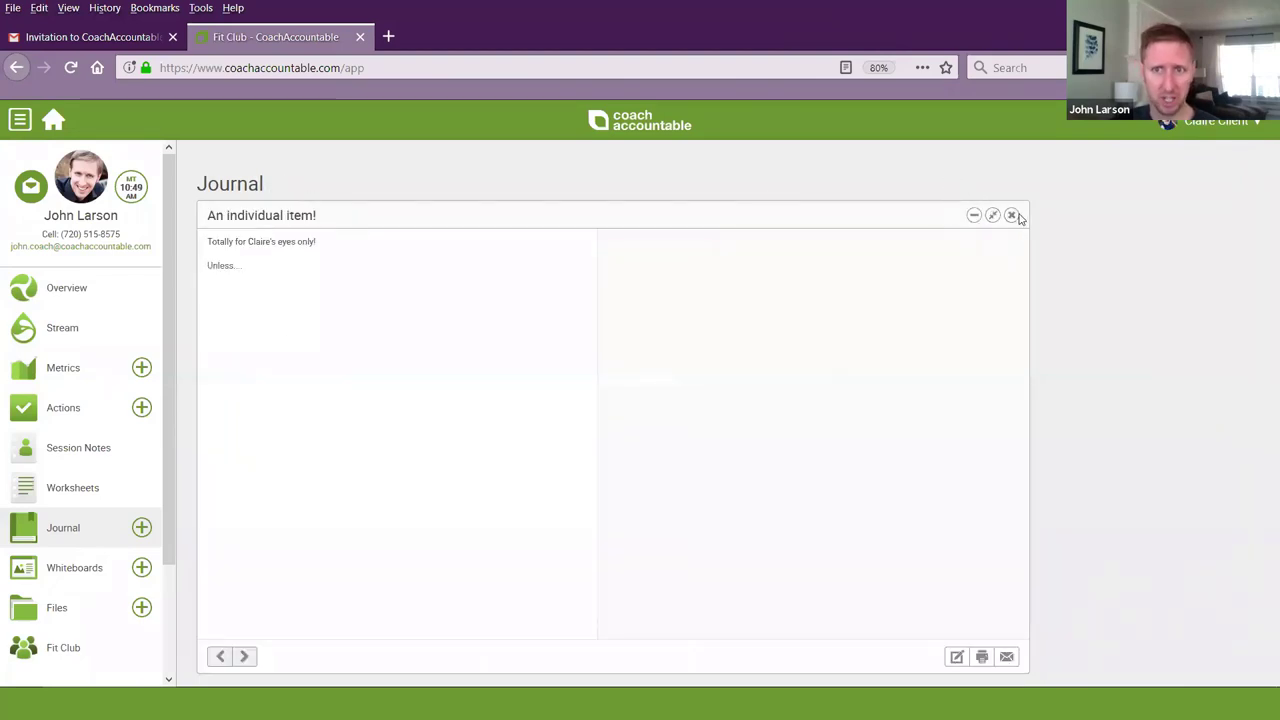
{"action": "left_click", "coordinate": [1011, 215]}
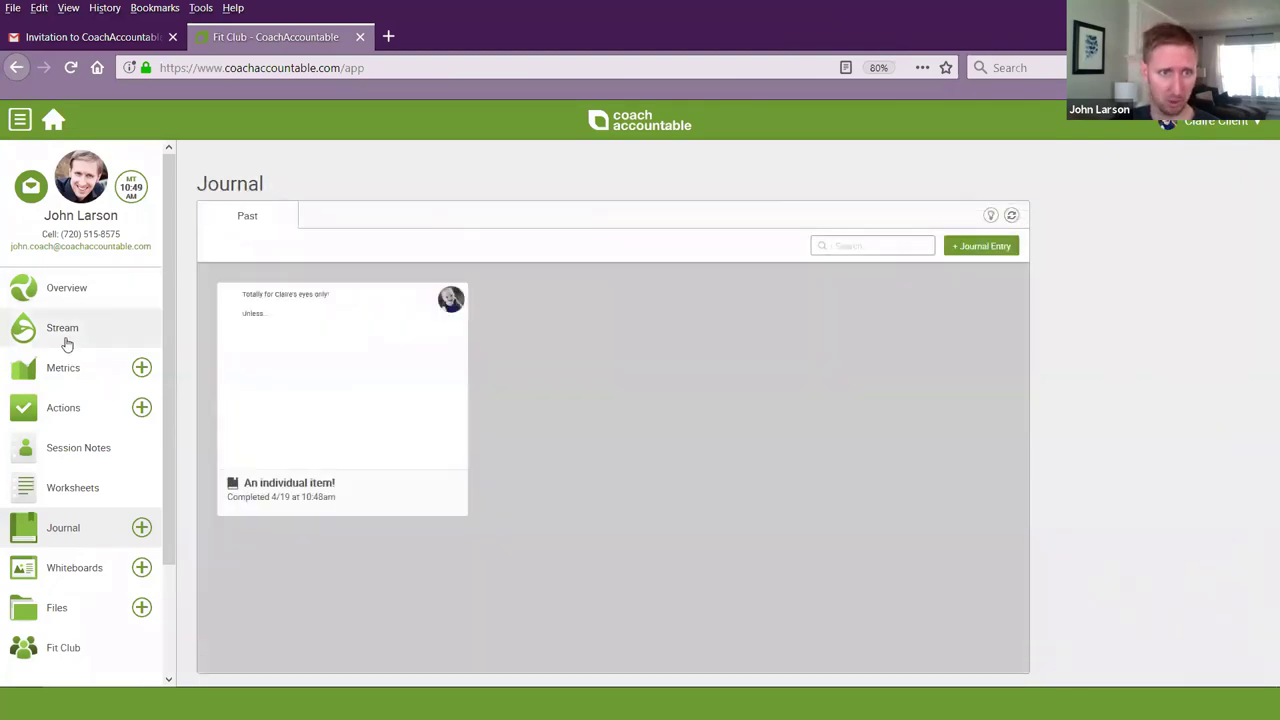
Step: Include journal entries in the client's stream and share "An individual item!" with the Fit Club group, commenting "I love journaling! Thought I'd share with y'all."
{"action": "left_click", "coordinate": [64, 336]}
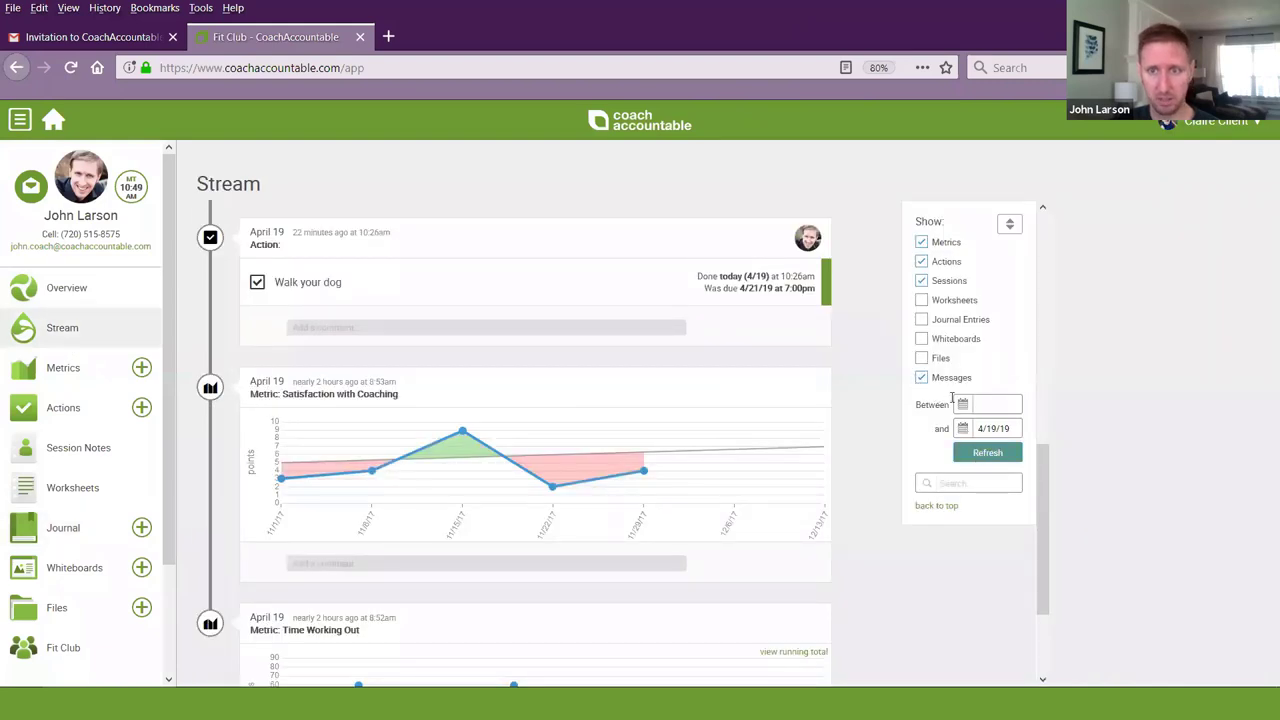
{"action": "left_click", "coordinate": [921, 320]}
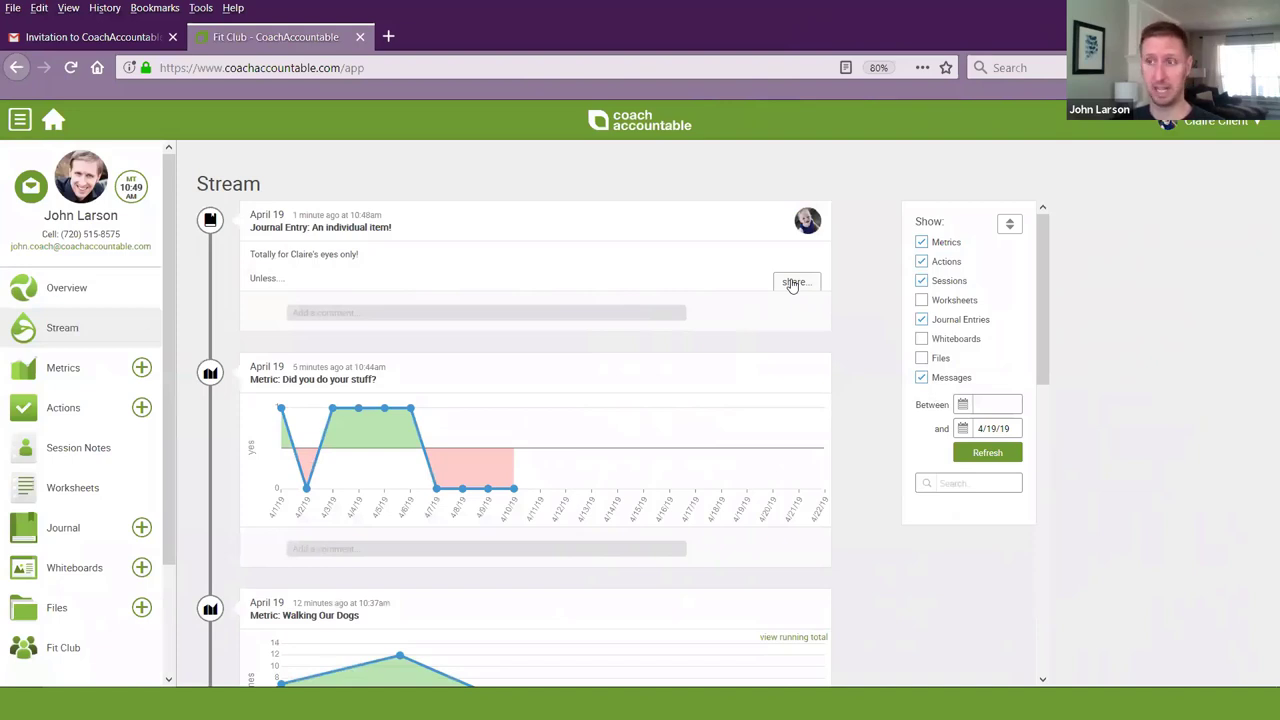
{"action": "left_click", "coordinate": [791, 284]}
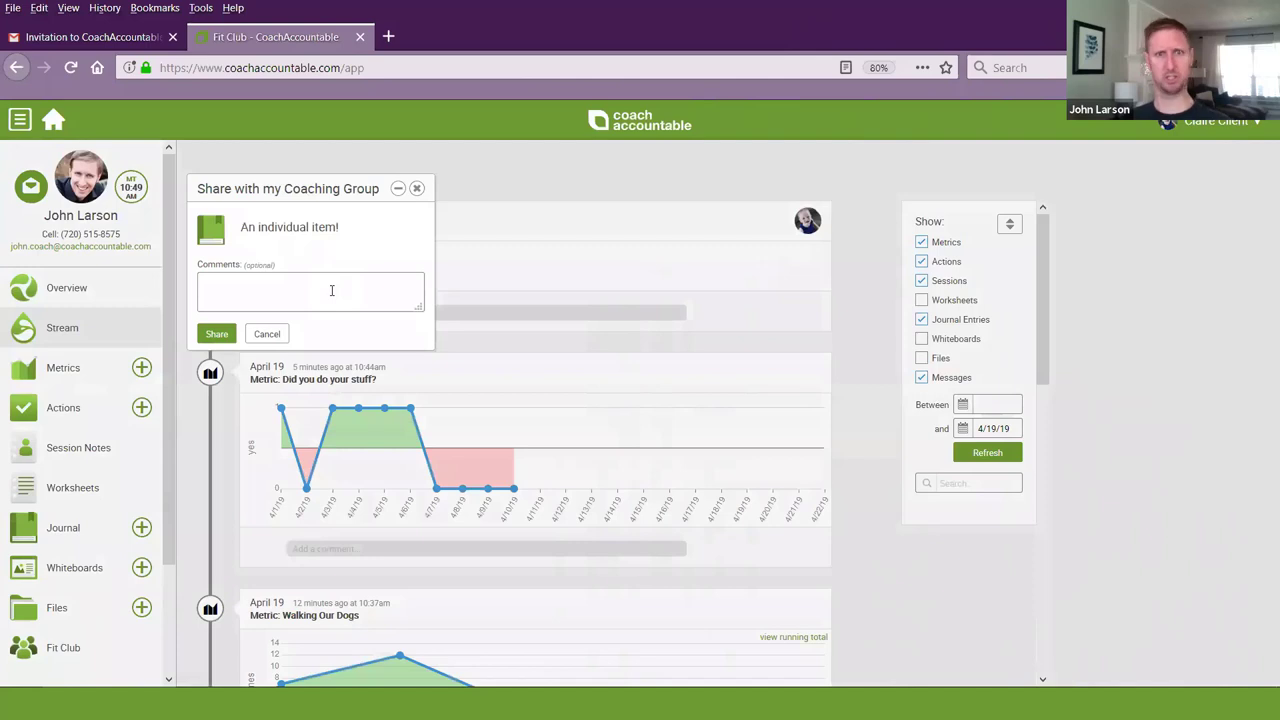
{"action": "left_click", "coordinate": [332, 290]}
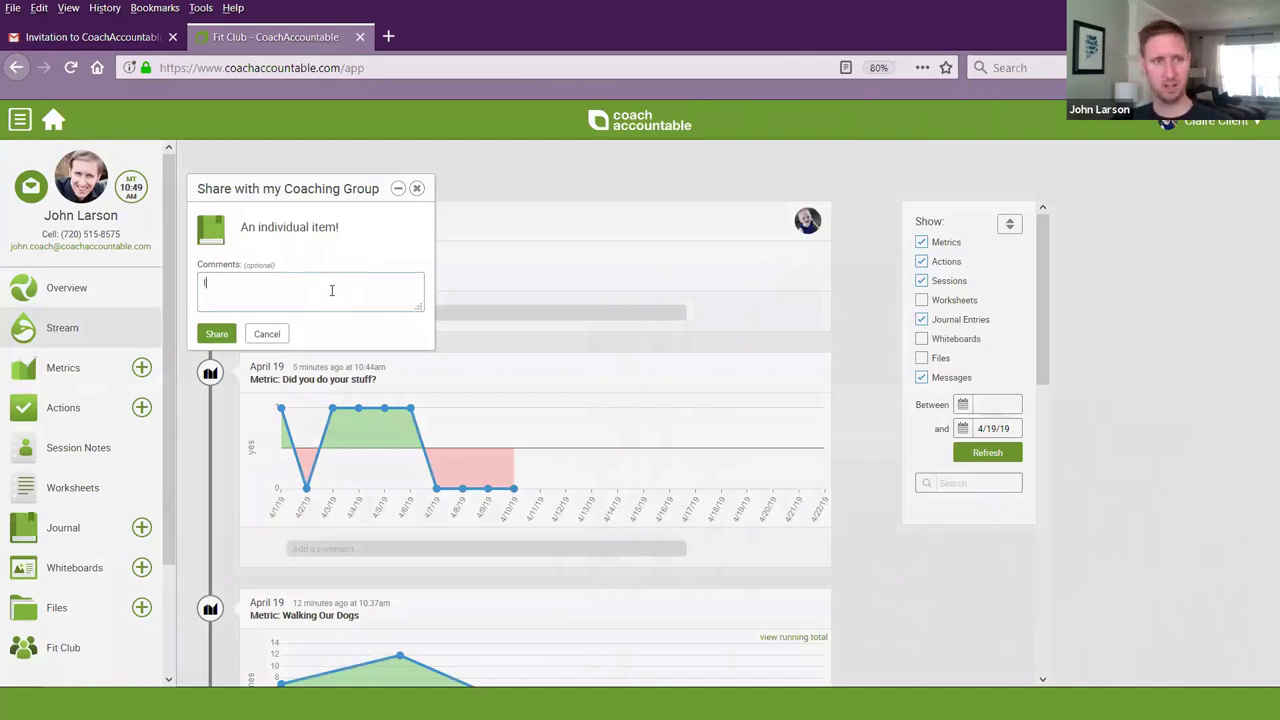
{"action": "type", "text": "I love journaling"}
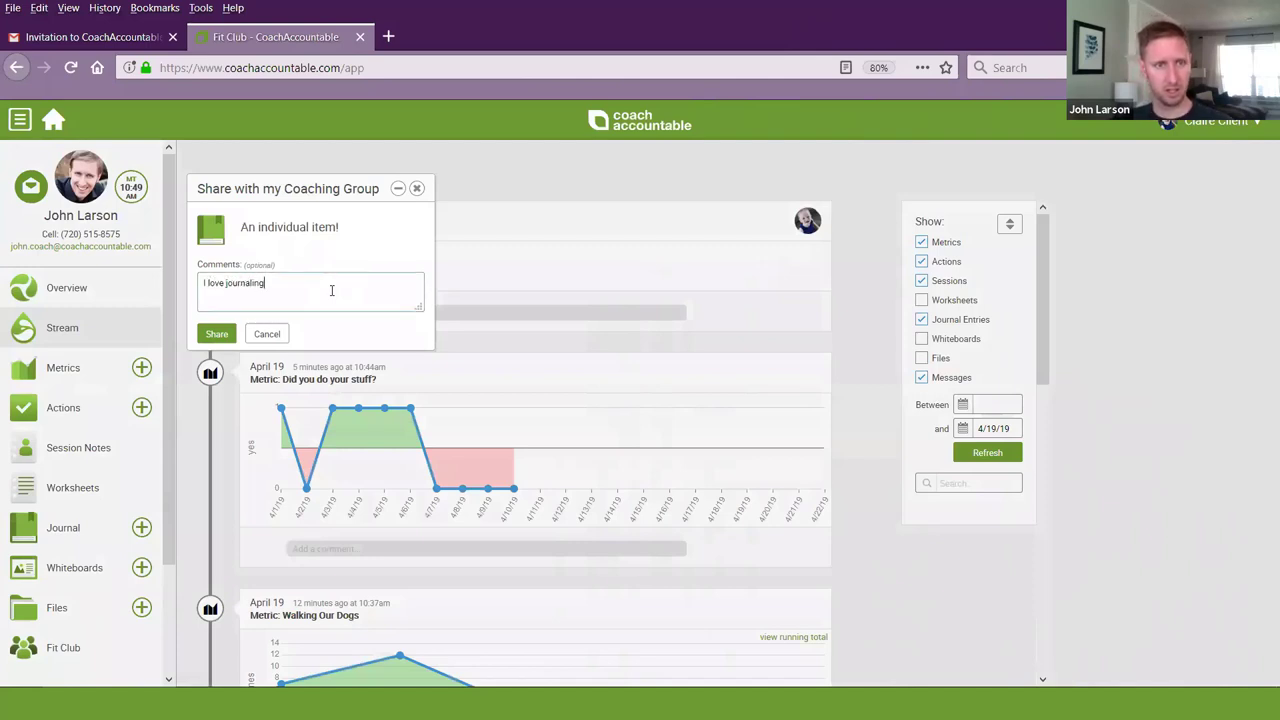
{"action": "type", "text": "!  Thought I'd "}
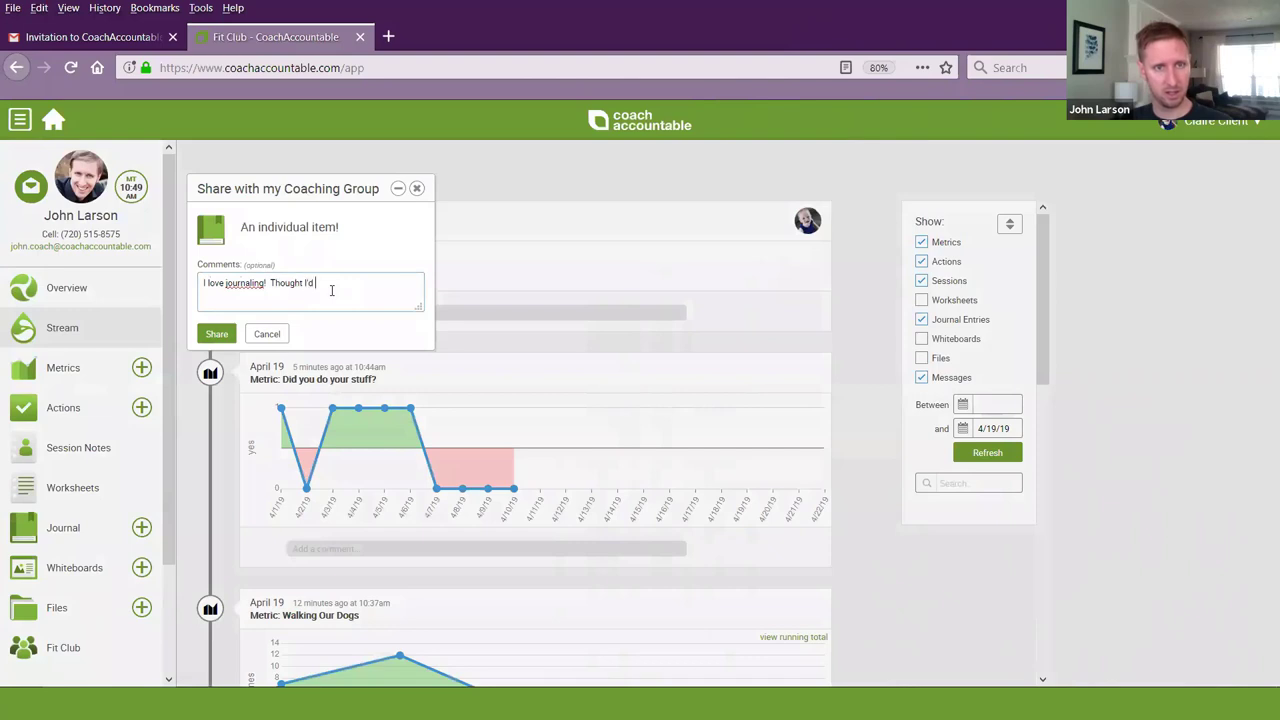
{"action": "type", "text": "share with y'all."}
{"action": "key", "text": "ctrl+Return"}
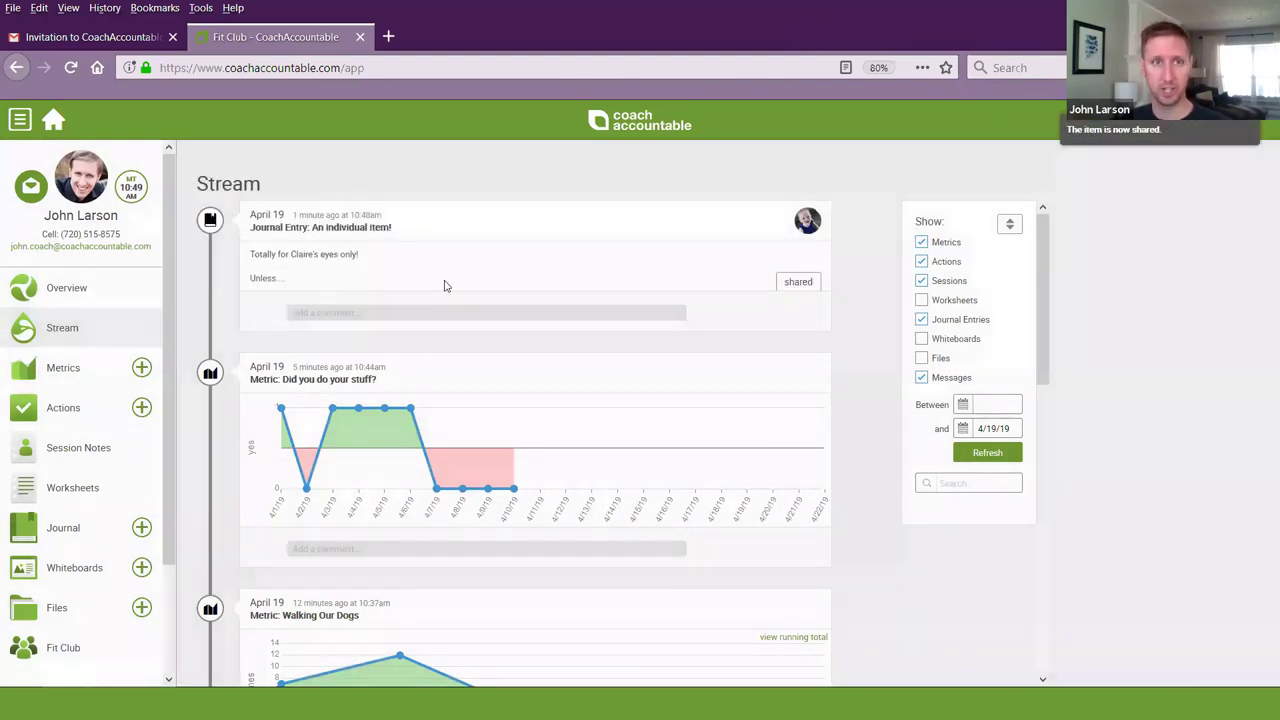
{"action": "left_click", "coordinate": [51, 646]}
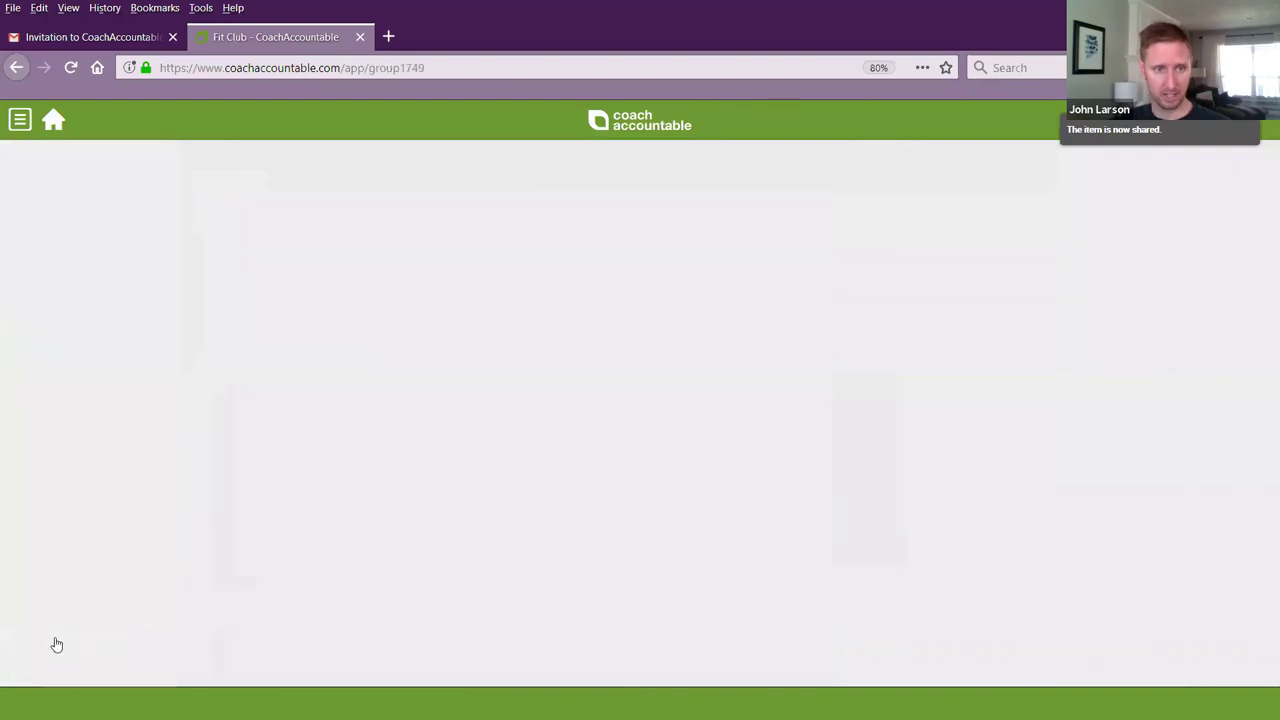
{"action": "mouse_move", "coordinate": [795, 282]}
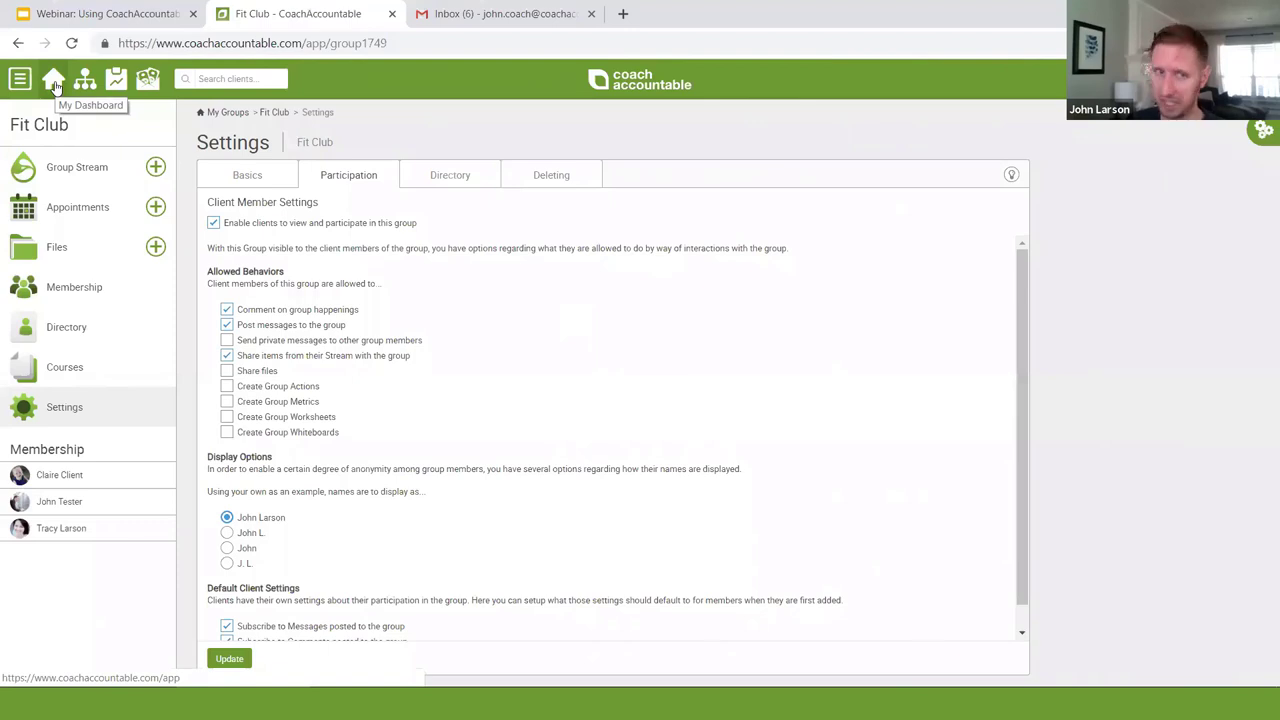
Step: In the coach's window, add the first three listed clients as members of the Fit Club group
{"action": "left_click", "coordinate": [45, 287]}
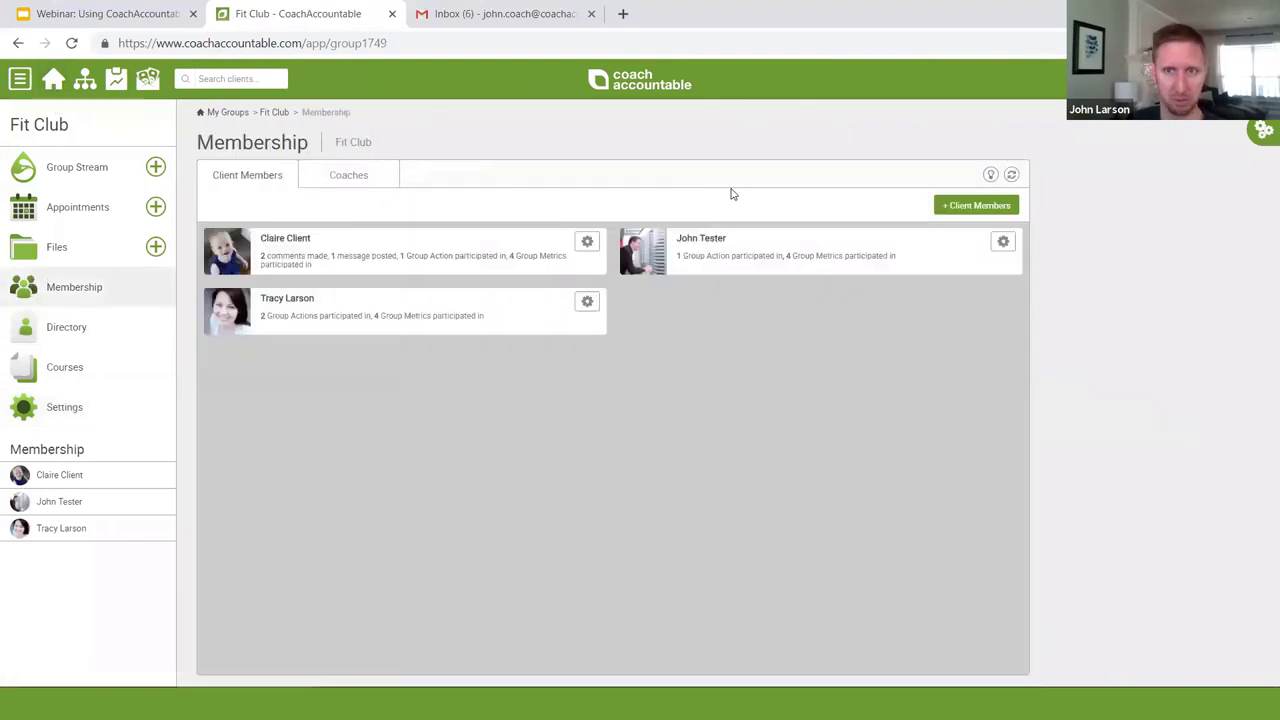
{"action": "left_click", "coordinate": [995, 207]}
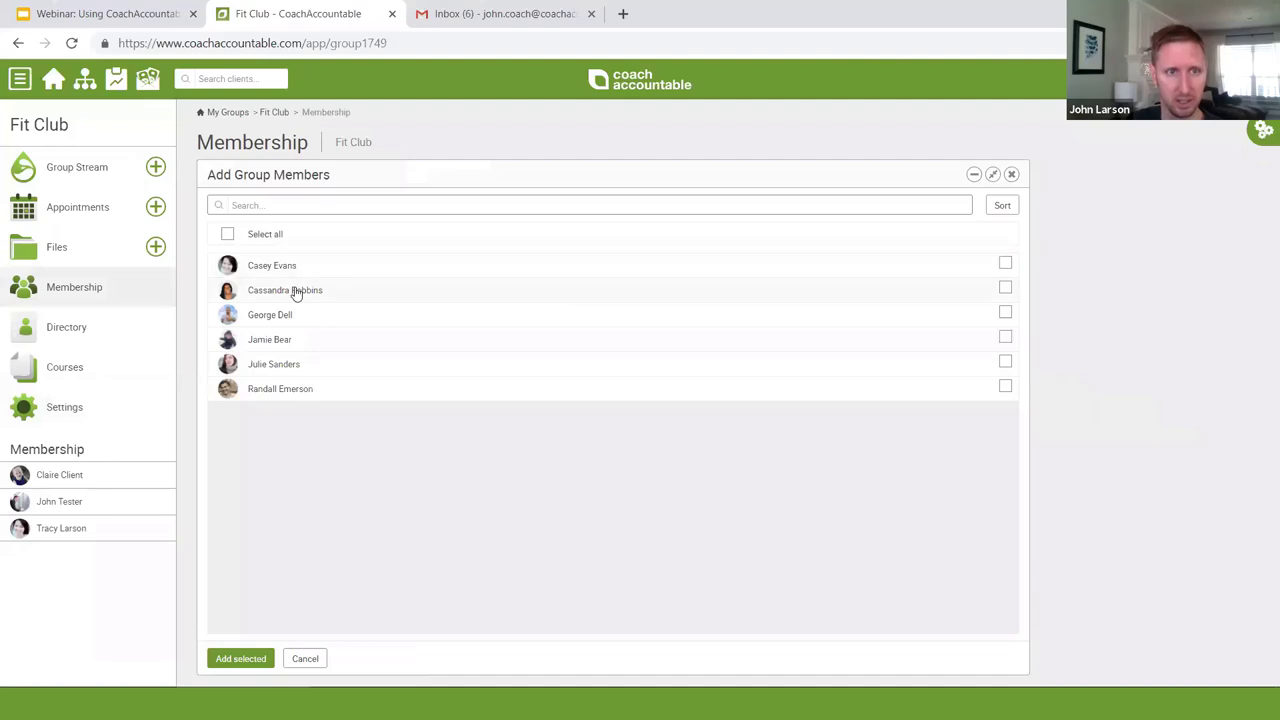
{"action": "left_click", "coordinate": [529, 290]}
{"action": "left_click", "coordinate": [500, 266]}
{"action": "left_click", "coordinate": [350, 315]}
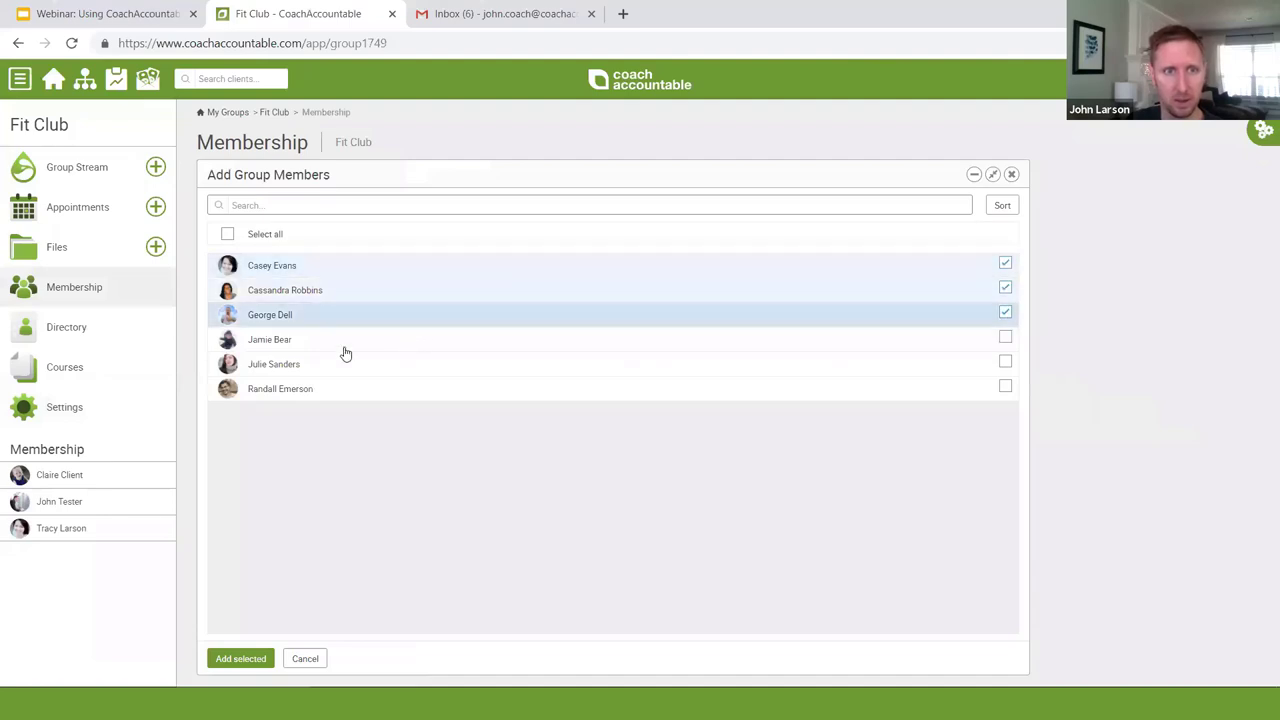
{"action": "left_click", "coordinate": [214, 661]}
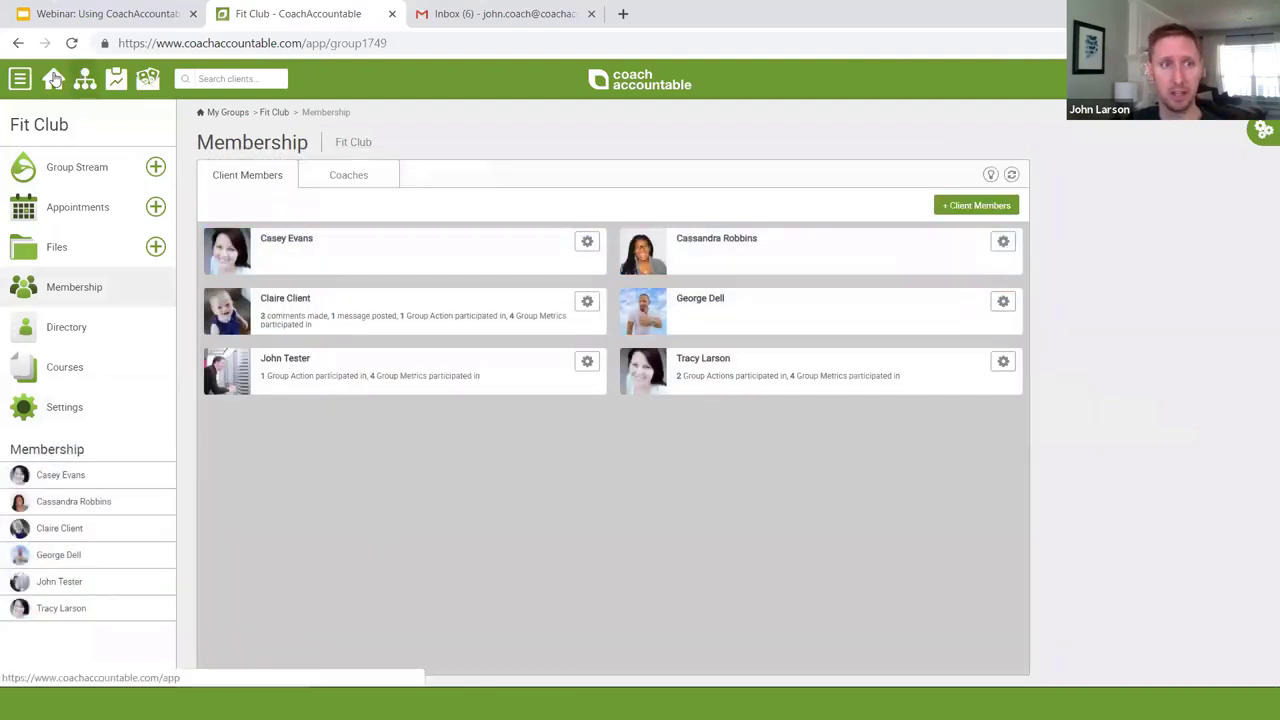
Step: Create a coaching group named "Accountability Partners -" plus the two clients' first names, with client interaction allowed and the group directory disabled
{"action": "left_click", "coordinate": [53, 78]}
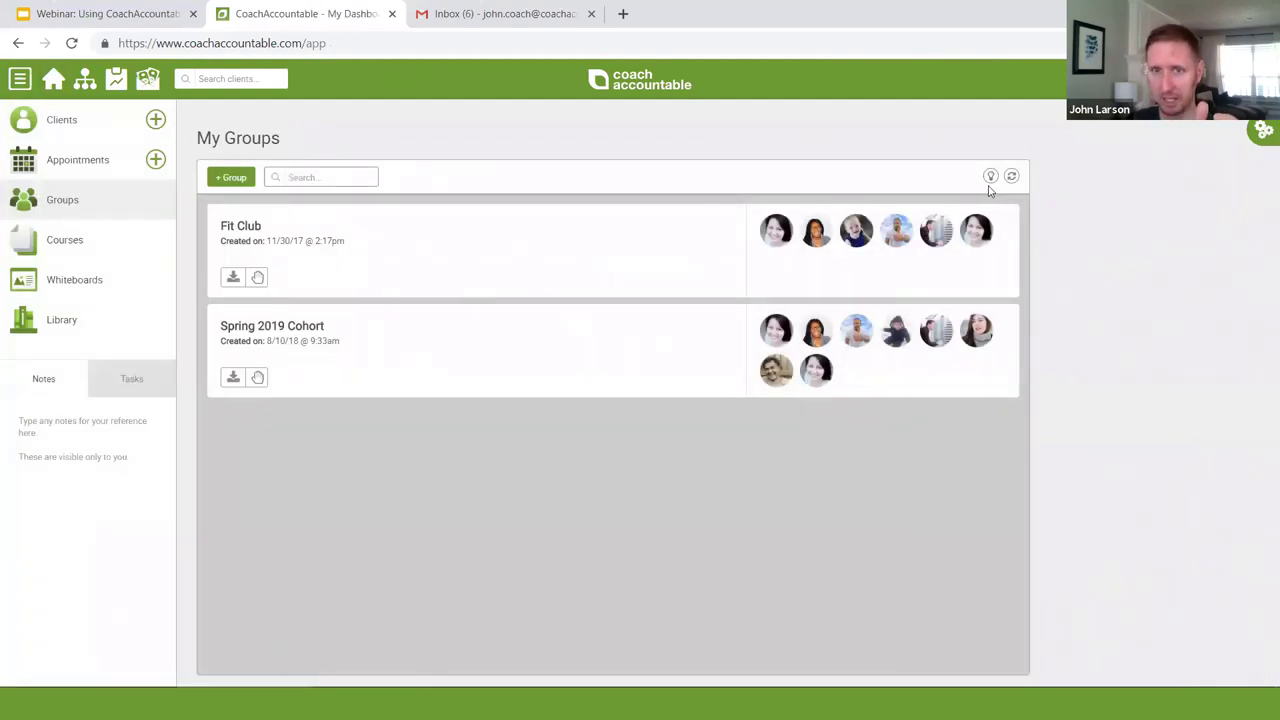
{"action": "left_click", "coordinate": [246, 181]}
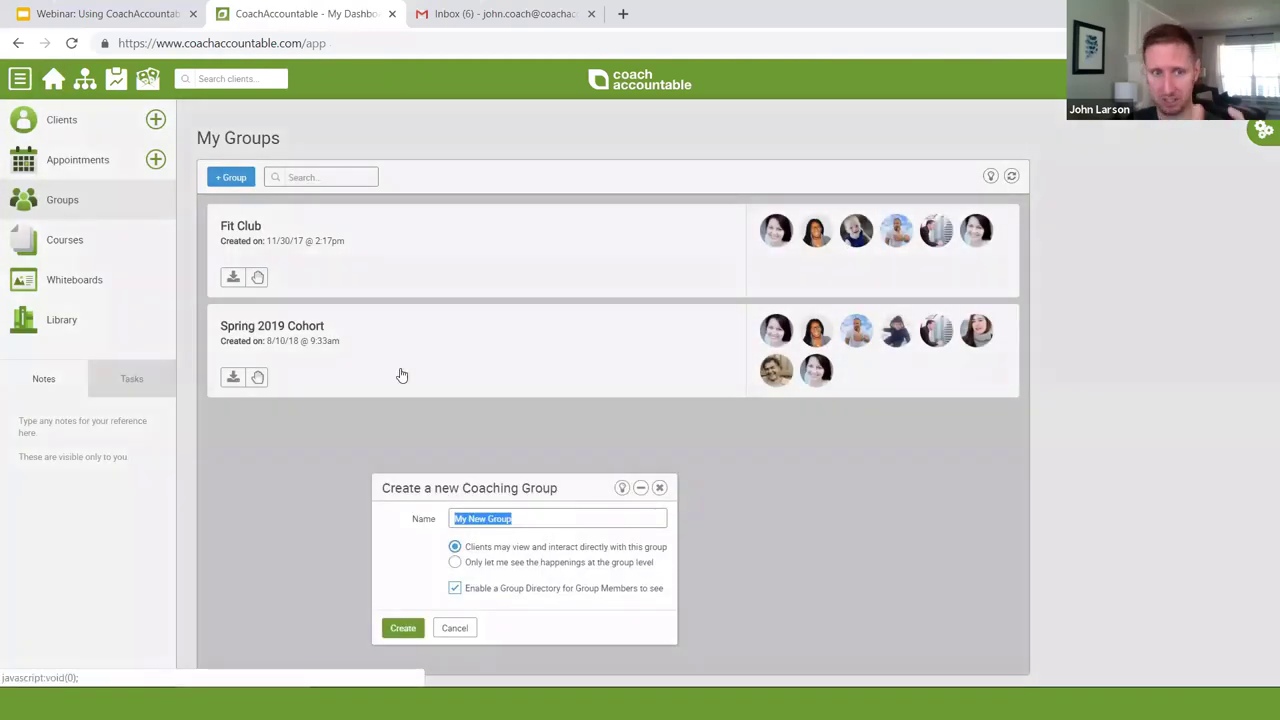
{"action": "type", "text": "Accounta"}
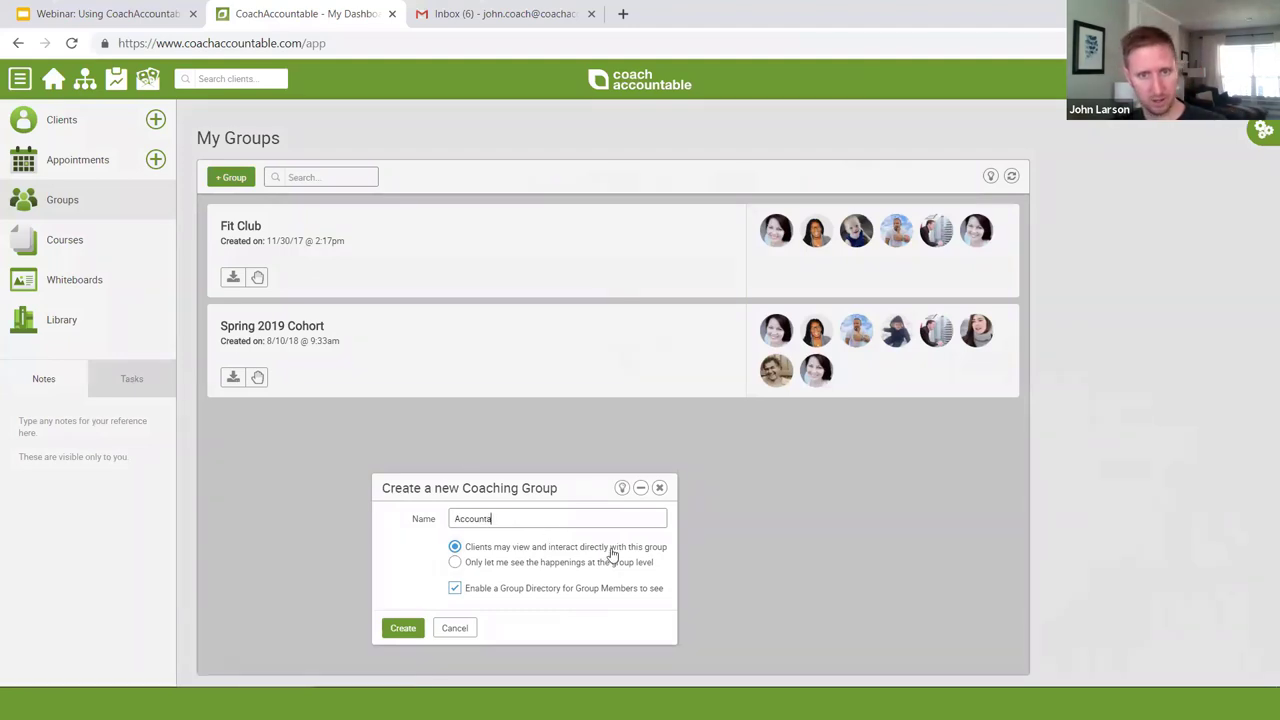
{"action": "type", "text": "bility Partners - Claire and Tracy"}
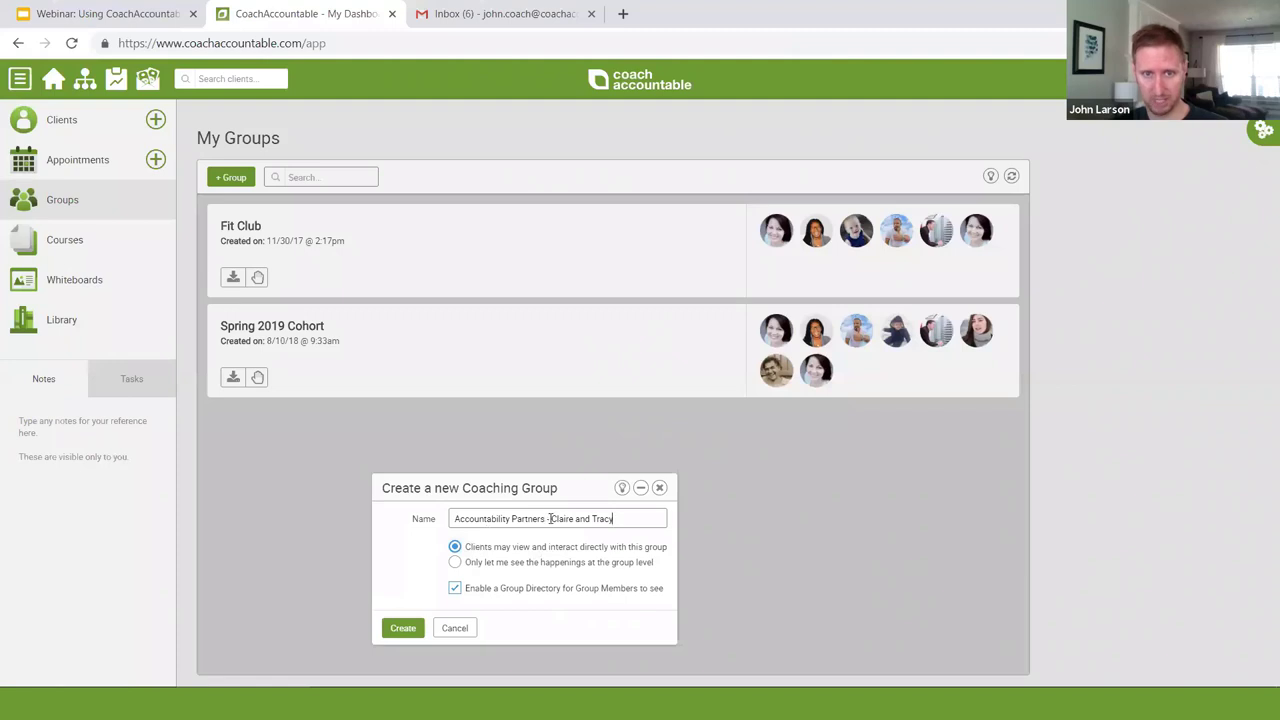
{"action": "left_click_drag", "start_coordinate": [549, 518], "coordinate": [824, 530]}
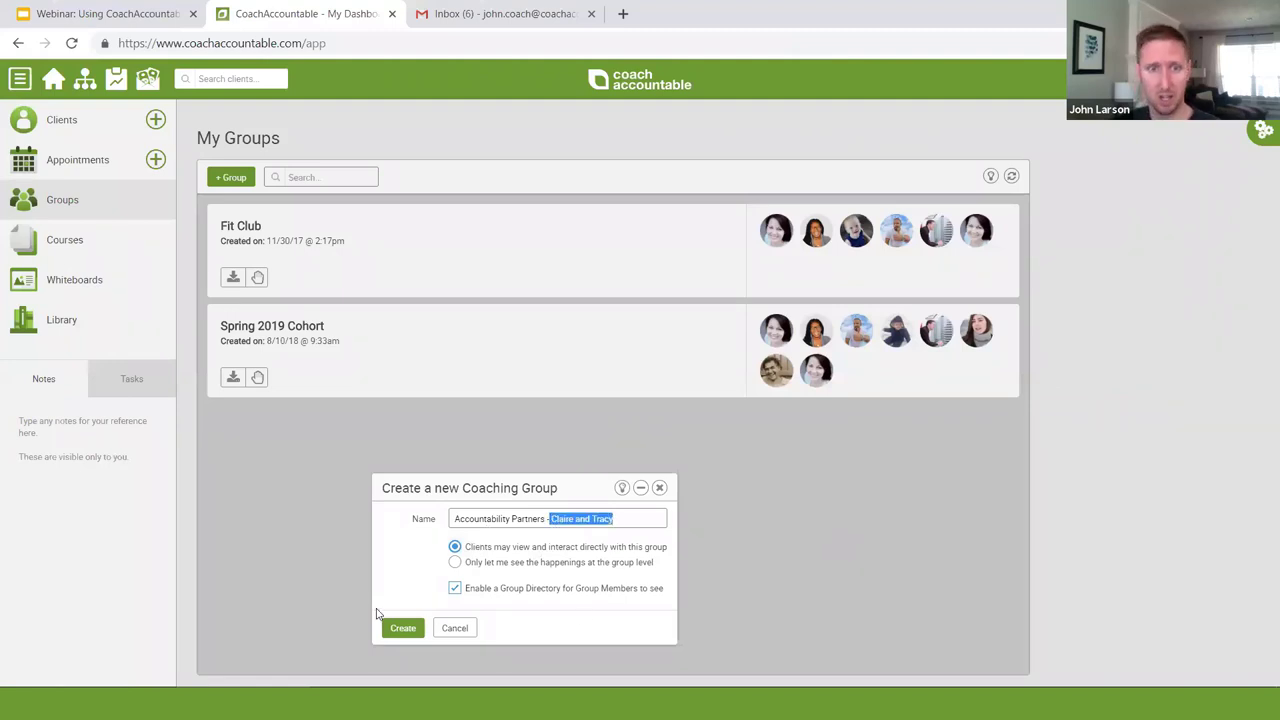
{"action": "left_click", "coordinate": [456, 592]}
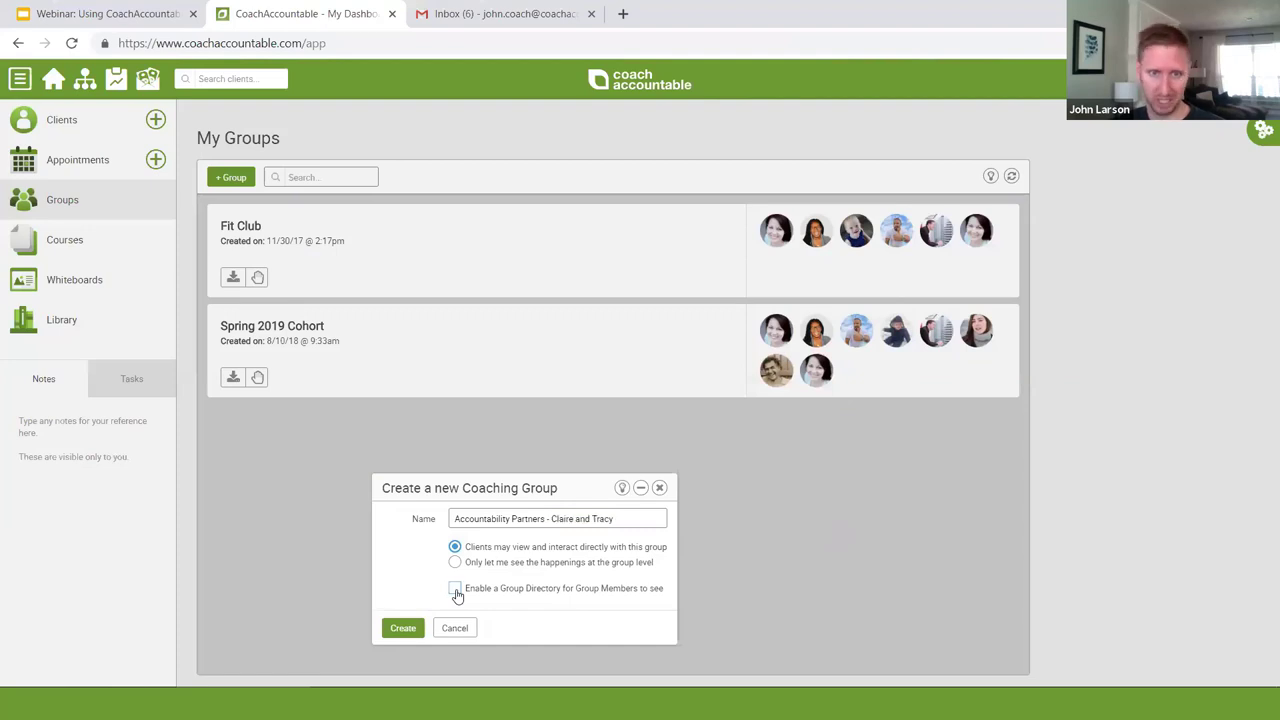
{"action": "left_click", "coordinate": [393, 627]}
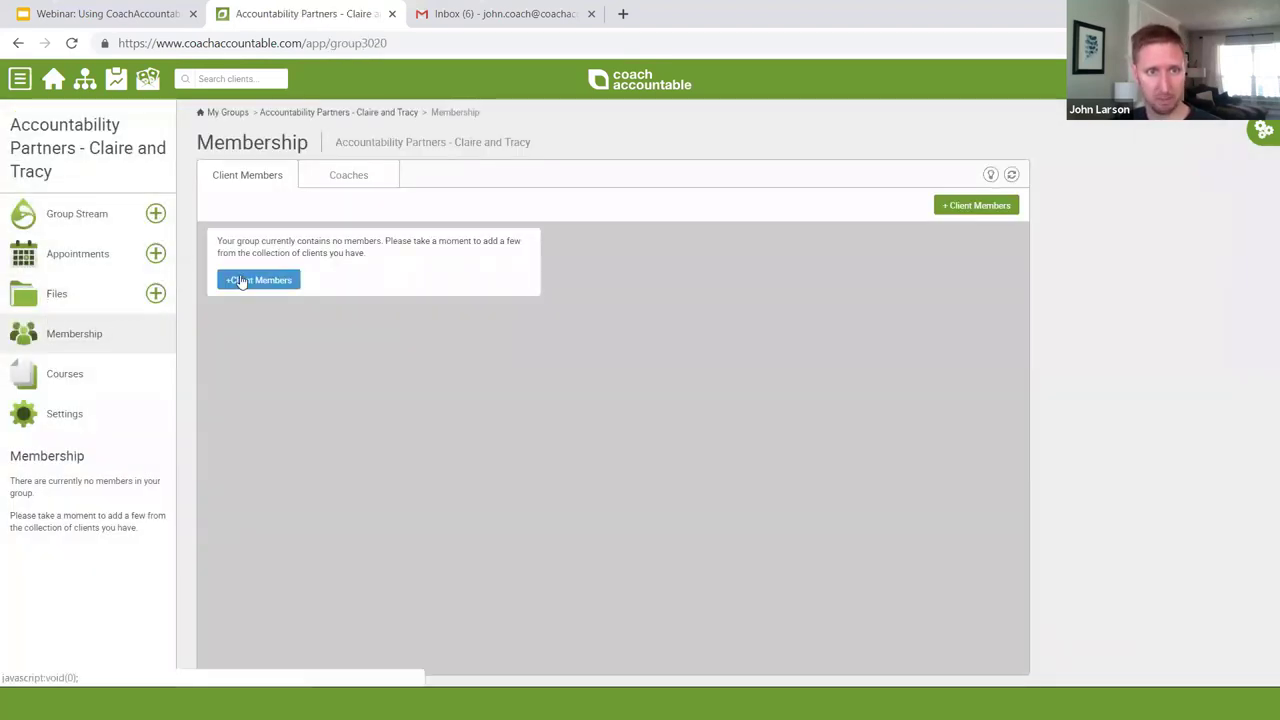
Step: Add the two clients named in the group title as members of the accountability partners group
{"action": "left_click", "coordinate": [240, 279]}
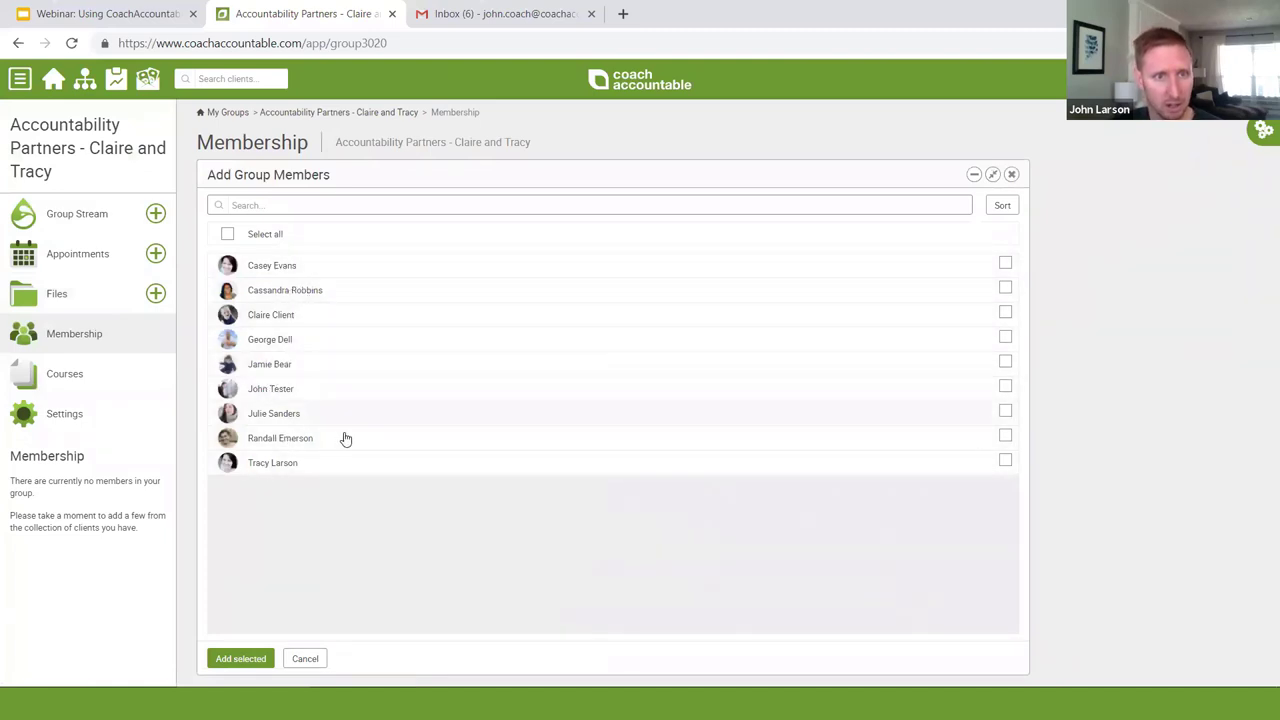
{"action": "left_click", "coordinate": [314, 318]}
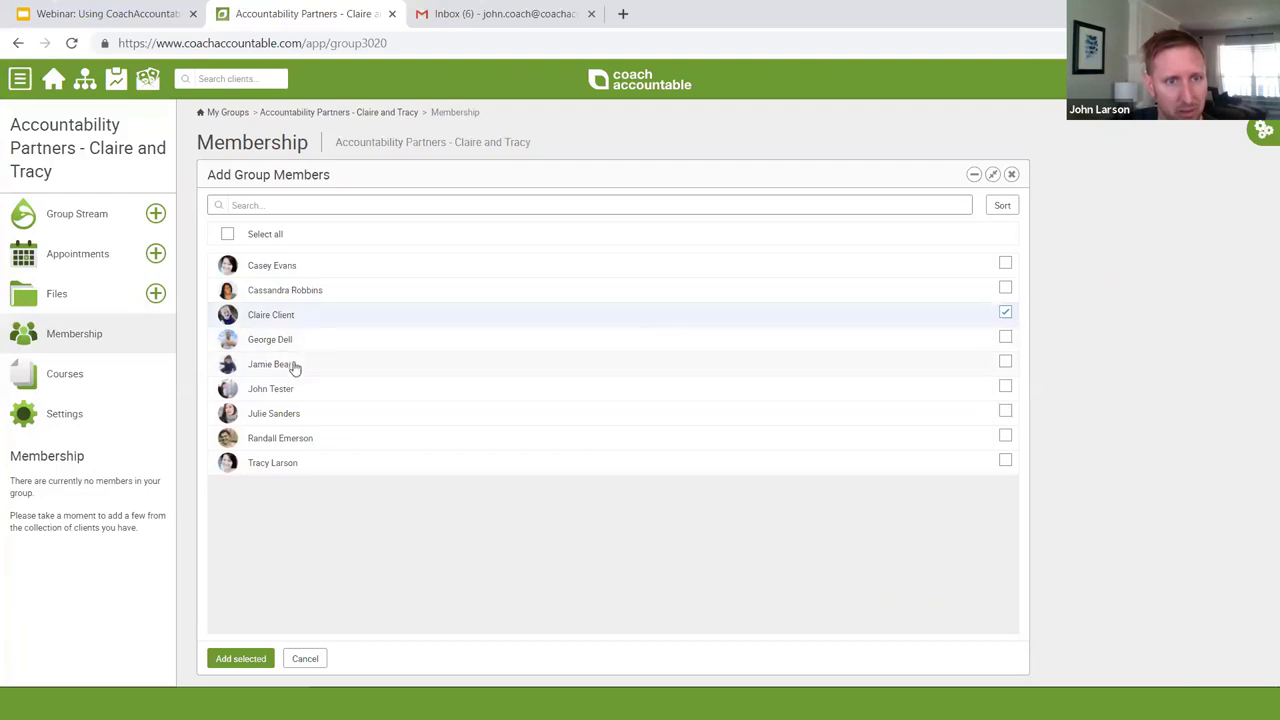
{"action": "left_click", "coordinate": [289, 467]}
{"action": "left_click", "coordinate": [262, 661]}
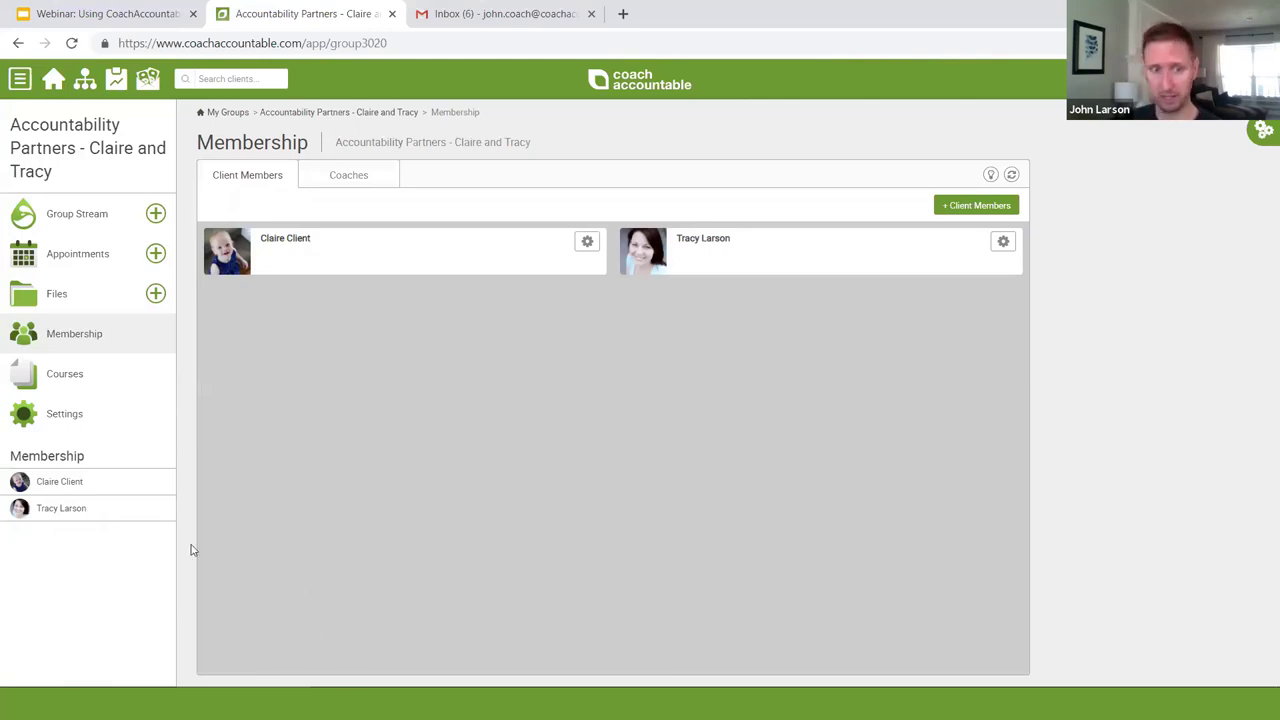
Step: In the client's window, unshare the journal entry from the Fit Club stream and refresh the client's own stream
{"action": "key", "text": "alt+Tab"}
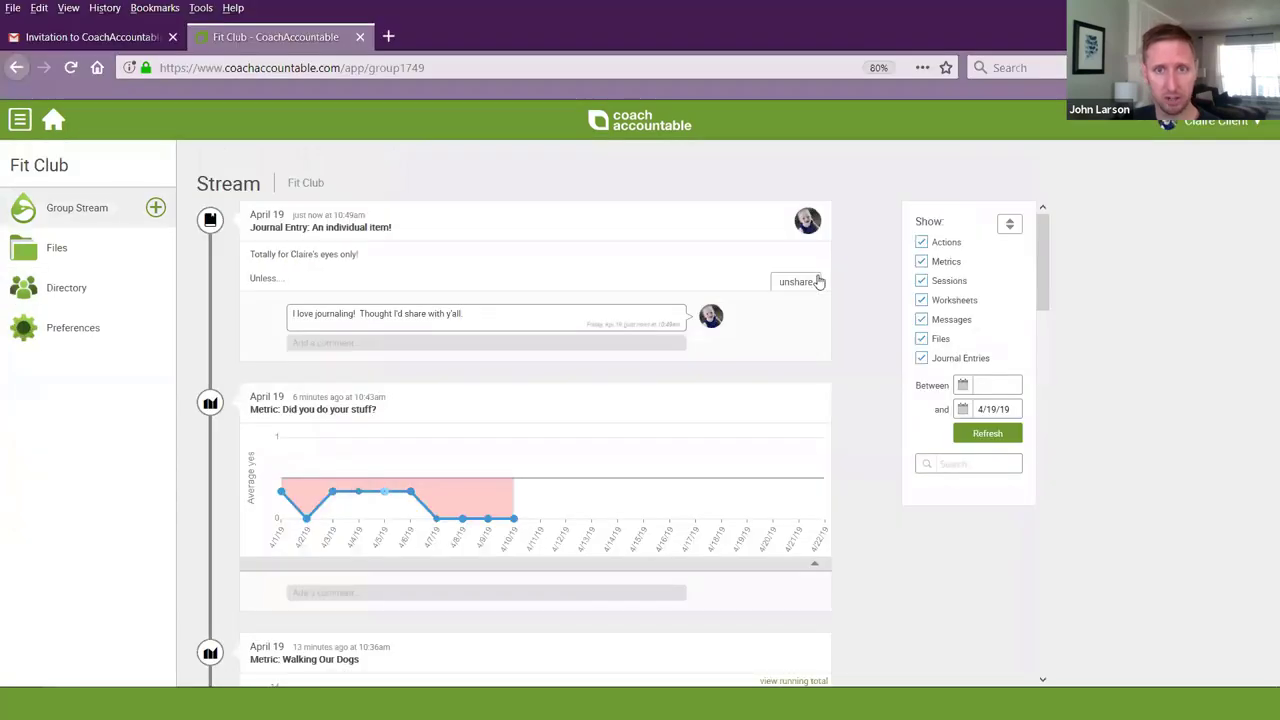
{"action": "left_click", "coordinate": [810, 282]}
{"action": "left_click", "coordinate": [664, 413]}
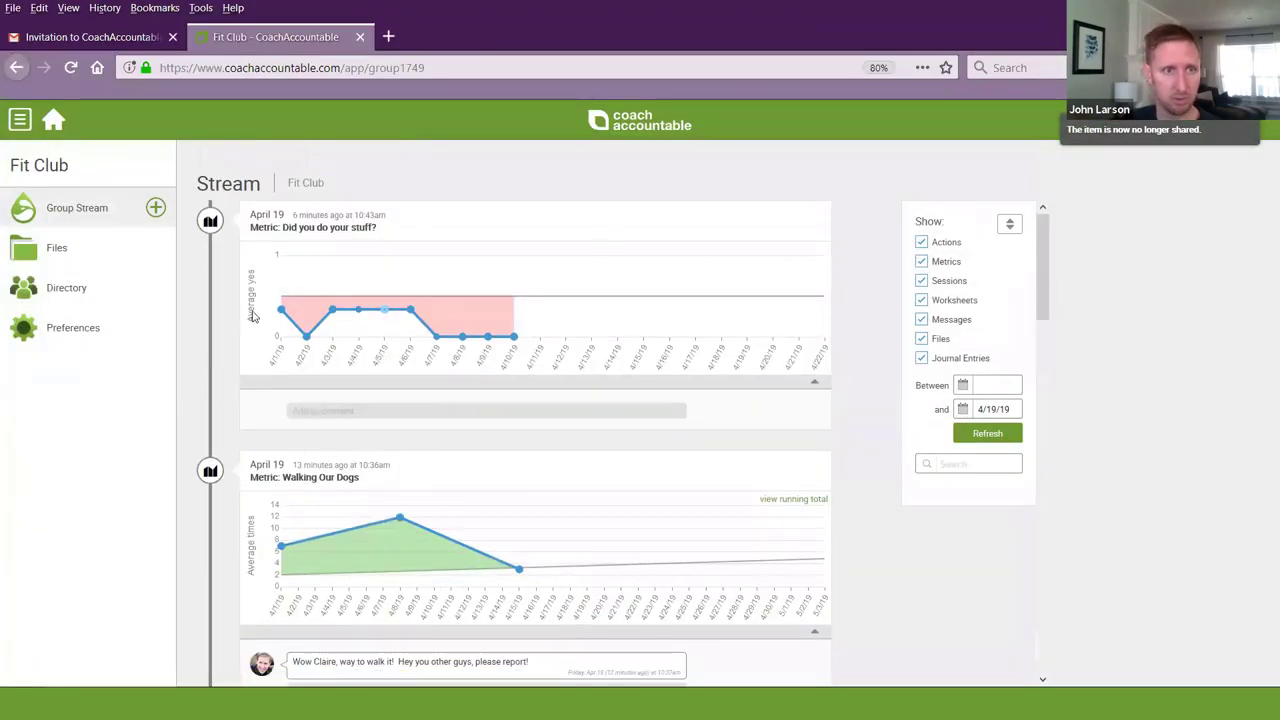
{"action": "left_click", "coordinate": [56, 120]}
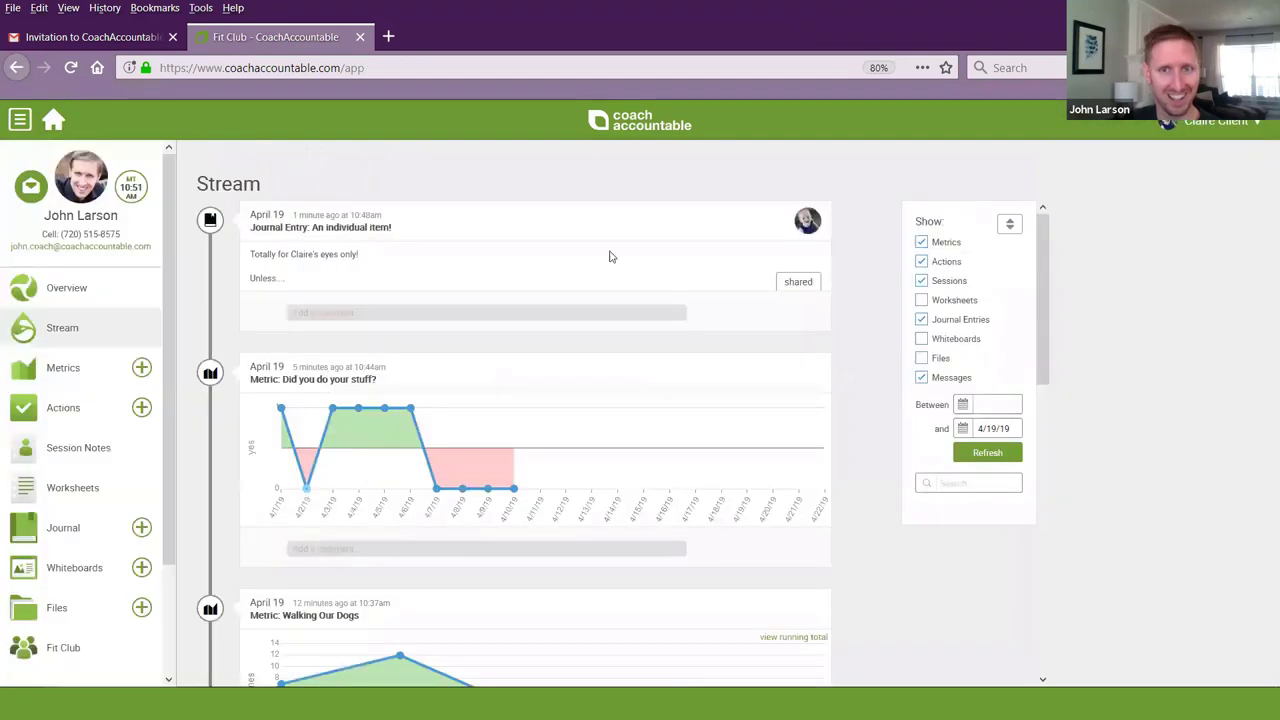
{"action": "left_click", "coordinate": [987, 452]}
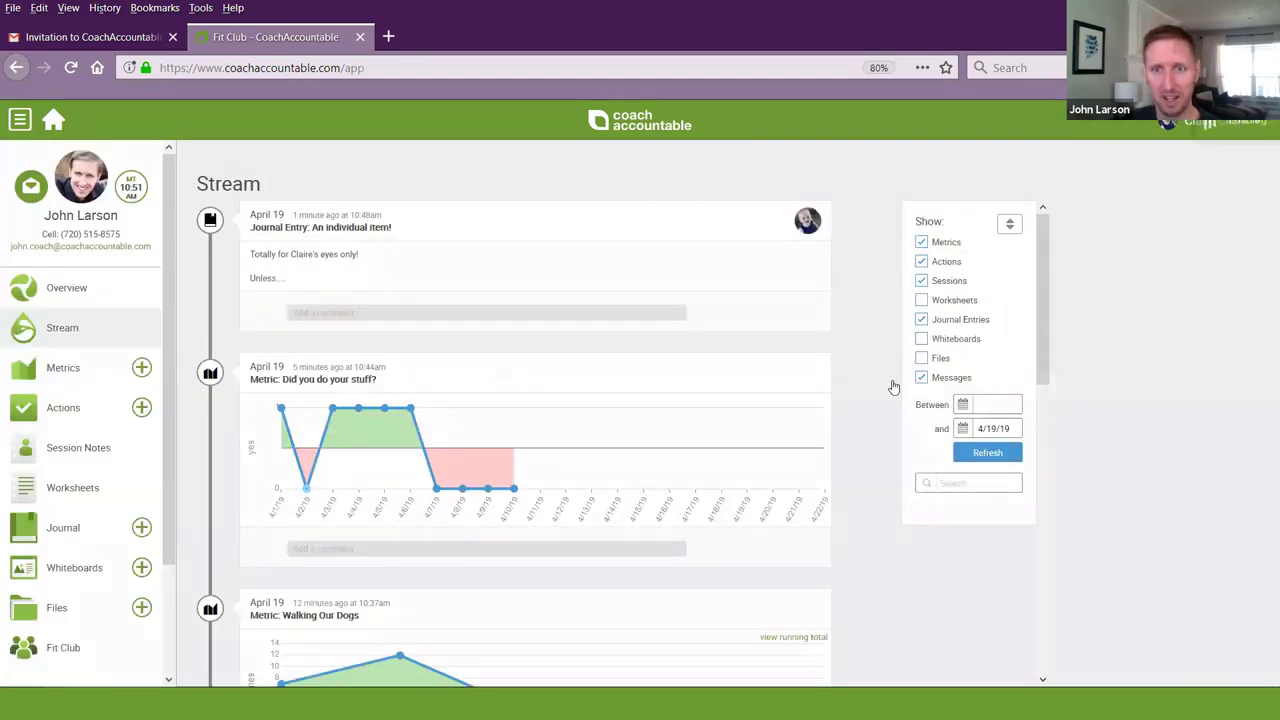
Step: Examine the group choices for sharing the journal entry, trying Fit Club and the accountability partners group, and close without sharing
{"action": "left_click", "coordinate": [794, 284]}
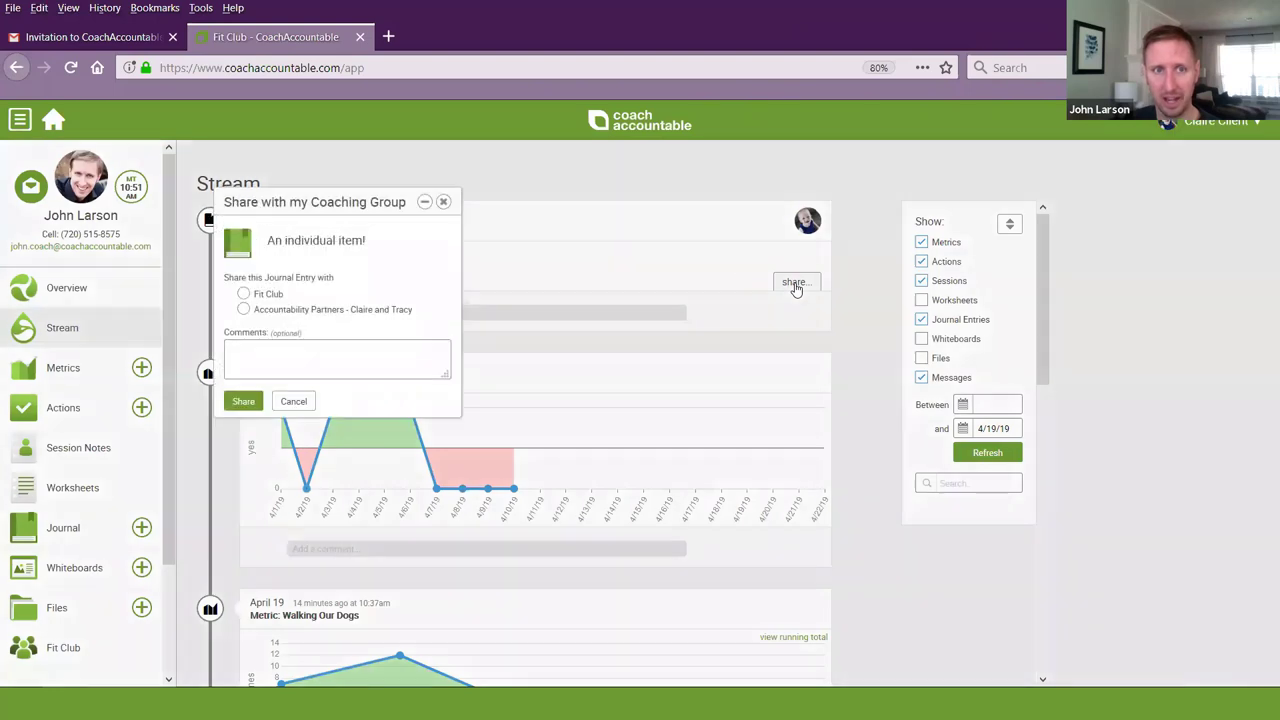
{"action": "left_click", "coordinate": [250, 311]}
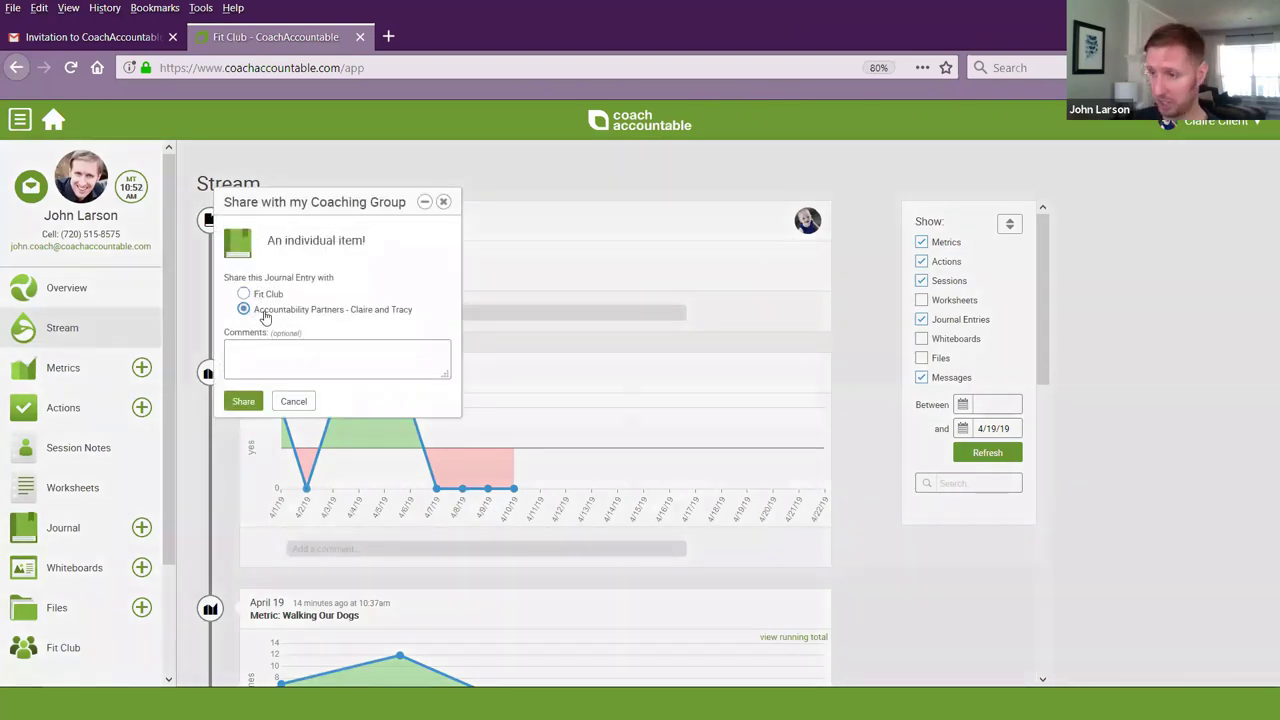
{"action": "left_click", "coordinate": [243, 294]}
{"action": "left_click", "coordinate": [259, 313]}
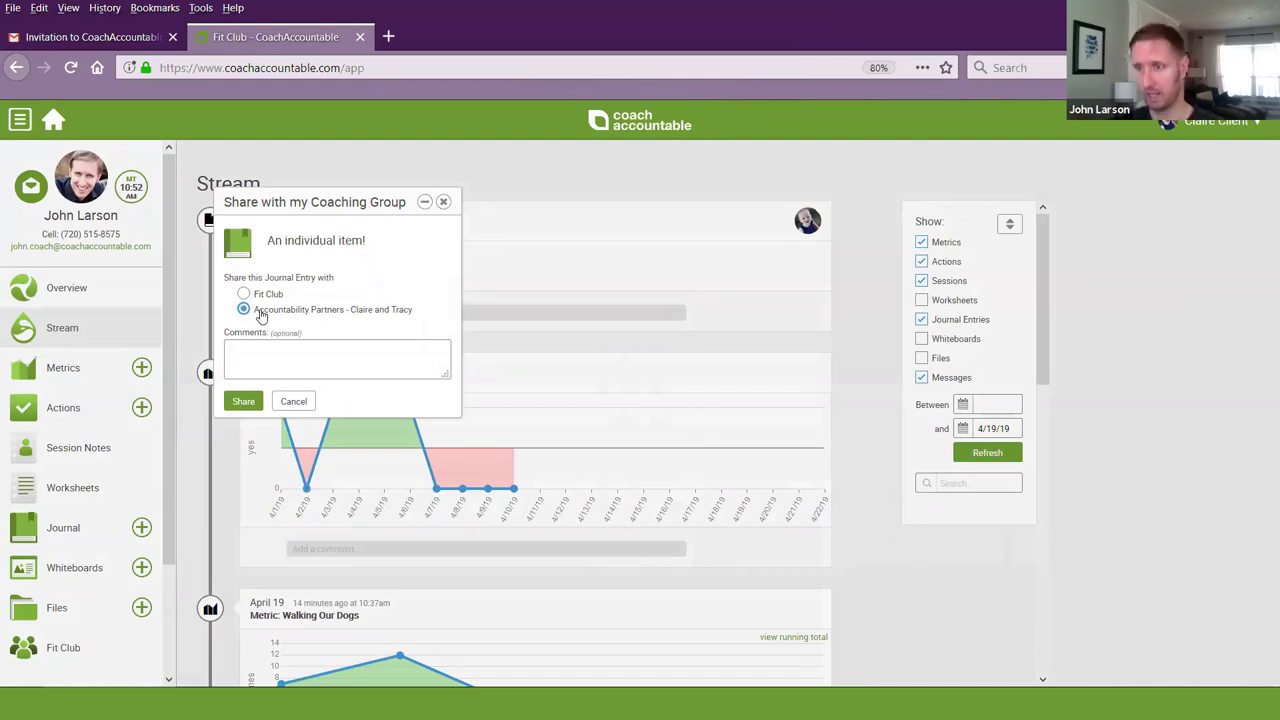
{"action": "left_click", "coordinate": [450, 202]}
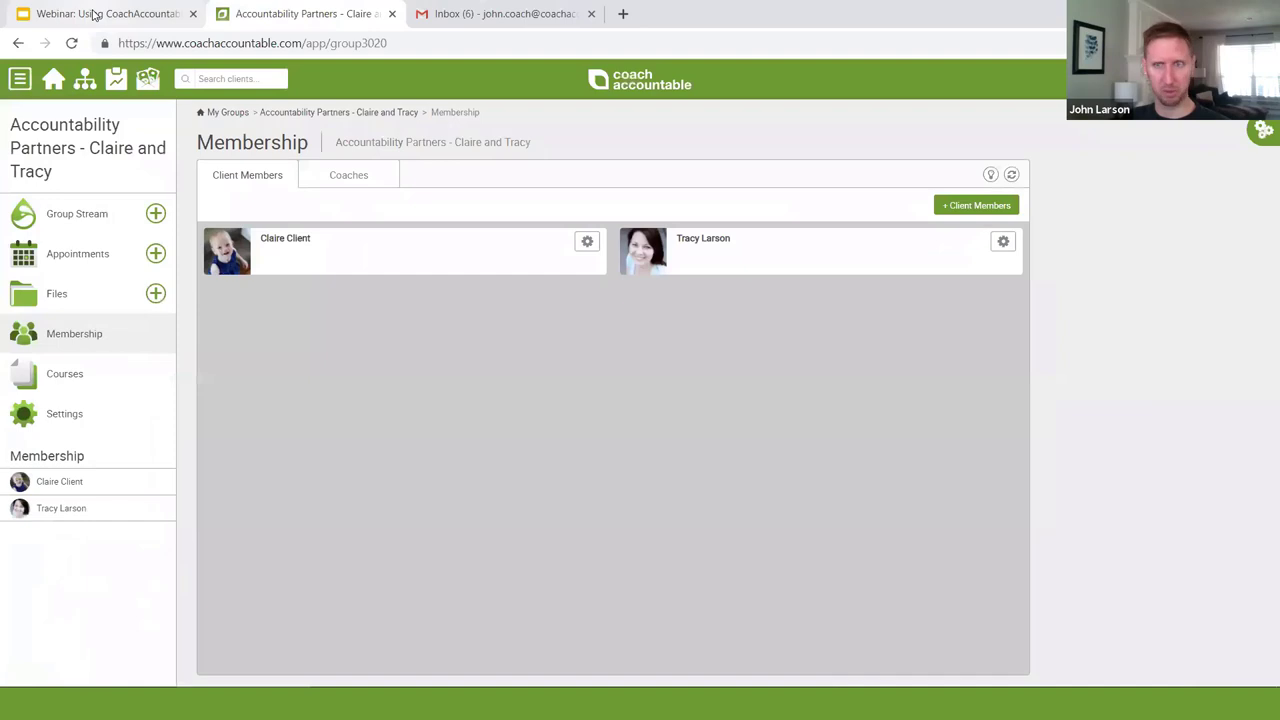
Step: Switch to the Google Slides webinar presentation on running great coaching groups
{"action": "left_click", "coordinate": [95, 14]}
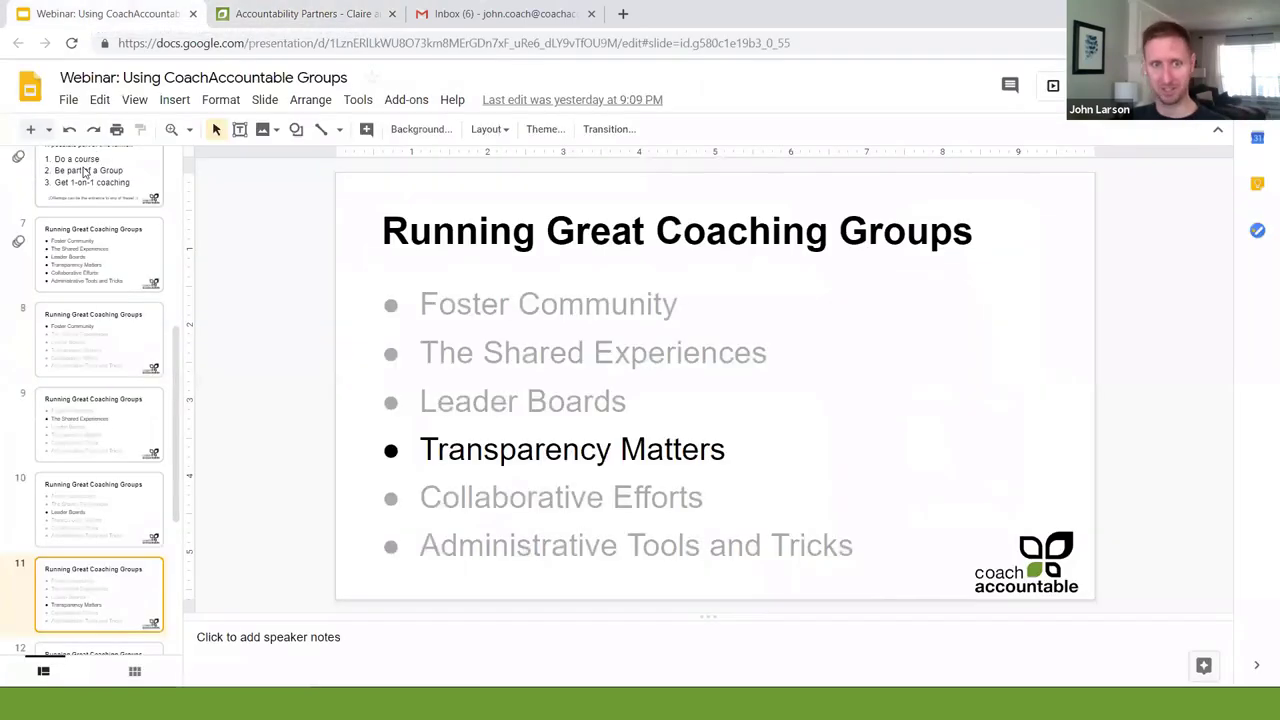
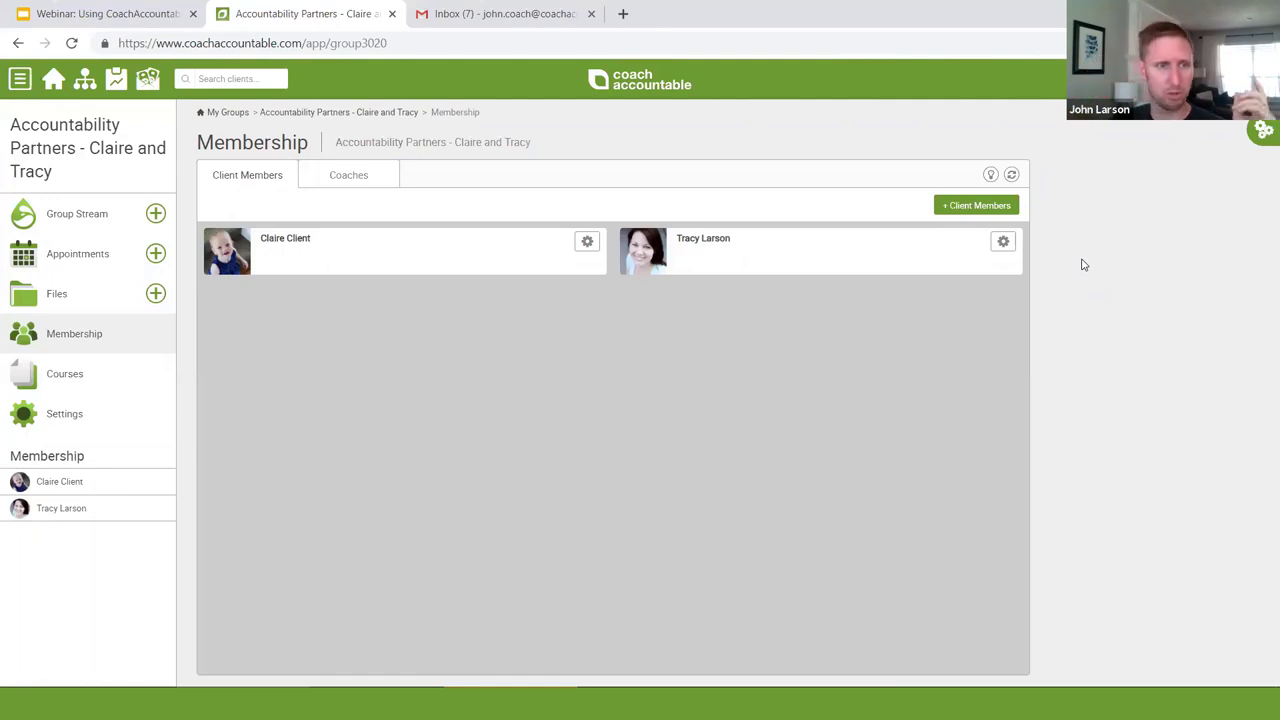
Step: Enable whiteboards in the accountability partners group's settings and save the change
{"action": "left_click", "coordinate": [107, 416]}
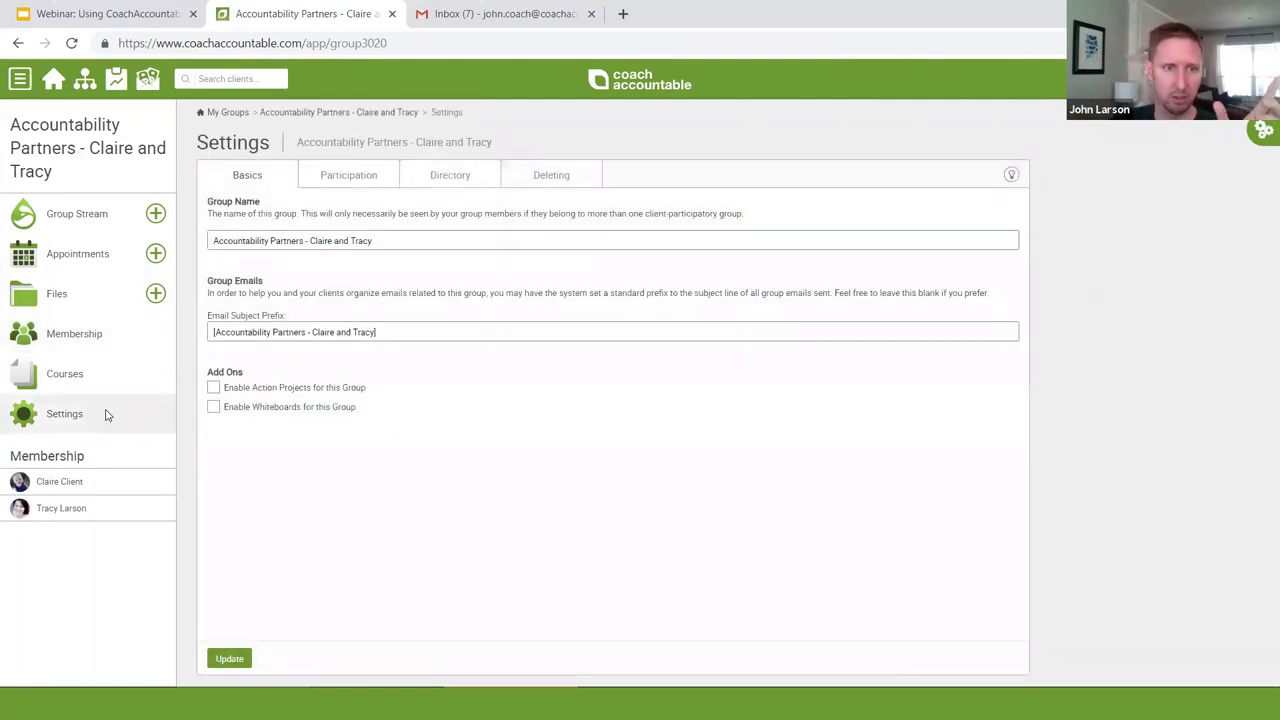
{"action": "left_click", "coordinate": [220, 408]}
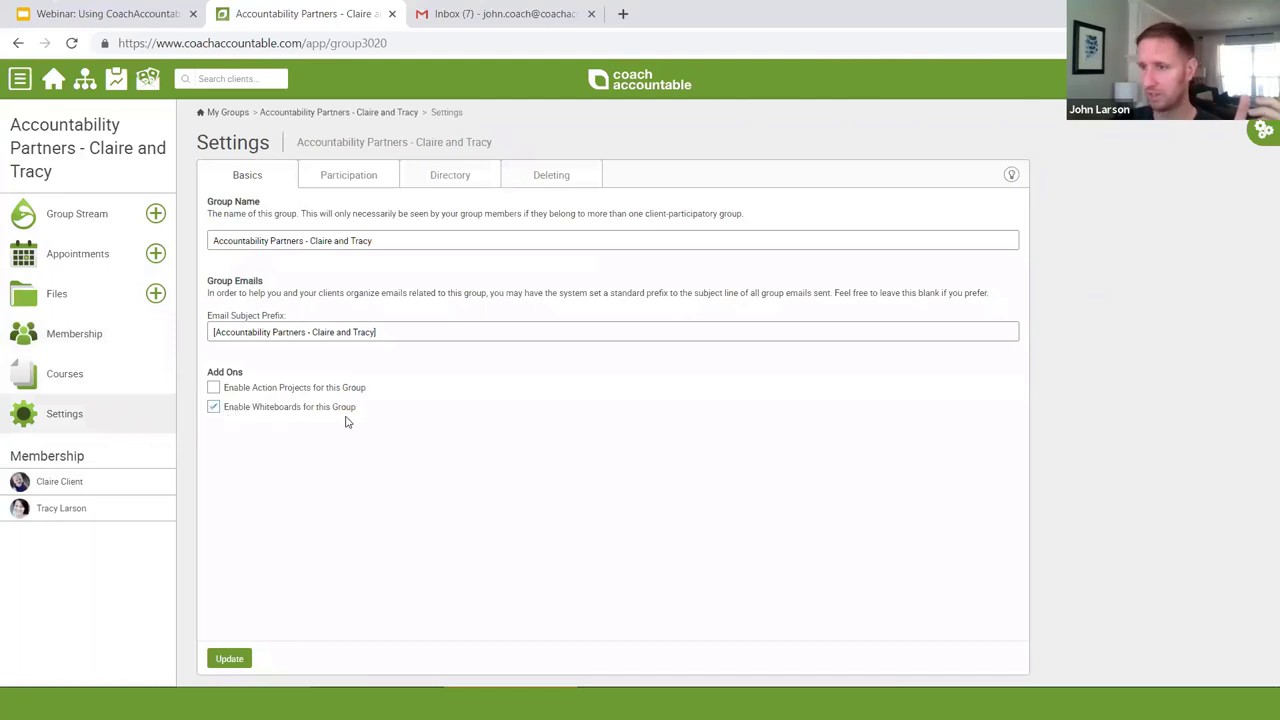
{"action": "left_click", "coordinate": [229, 659]}
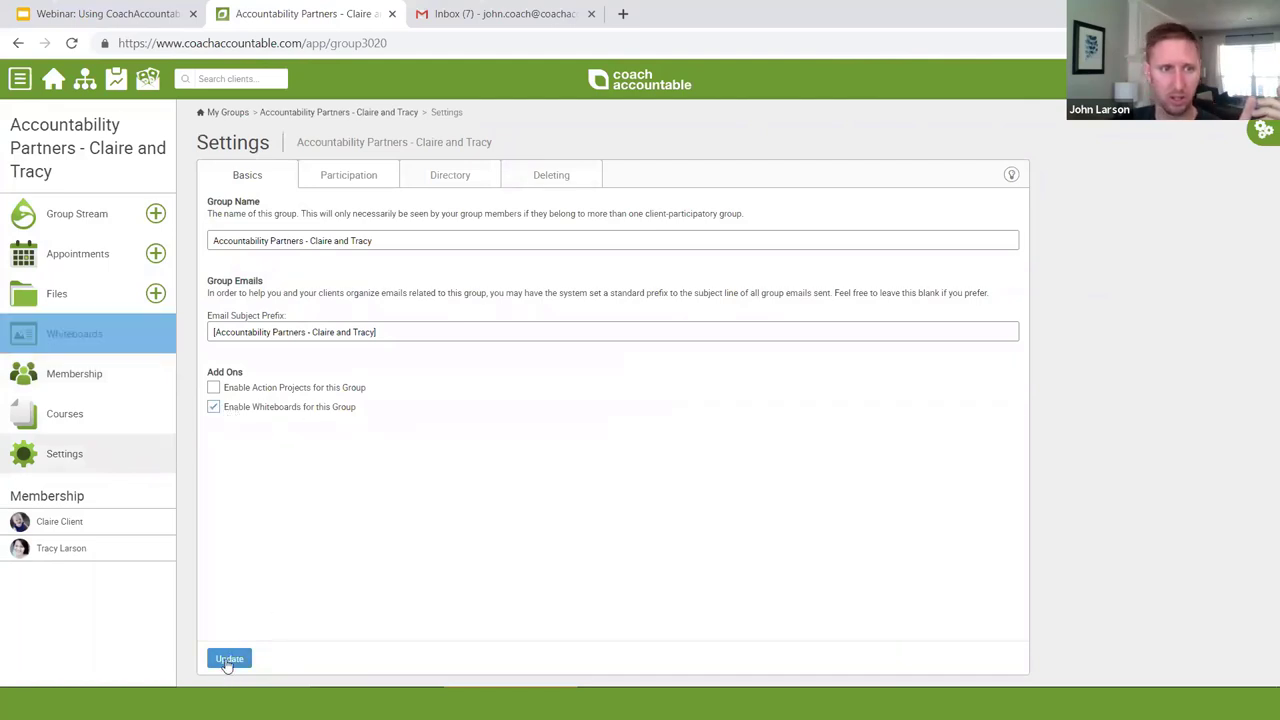
Step: Create a generally visible group whiteboard titled "Let's brainstorm some awesome about coffee and dogs!" with the body text "Add your ideas here..."
{"action": "left_click", "coordinate": [64, 334]}
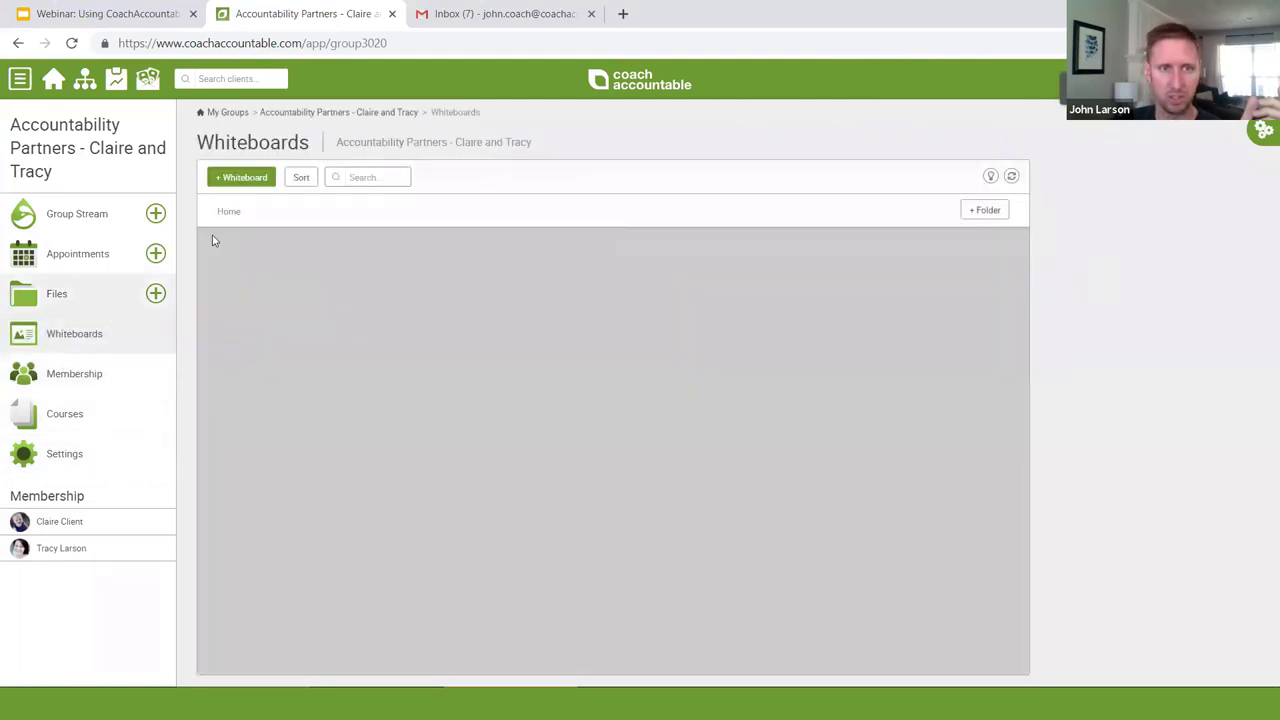
{"action": "left_click", "coordinate": [226, 186]}
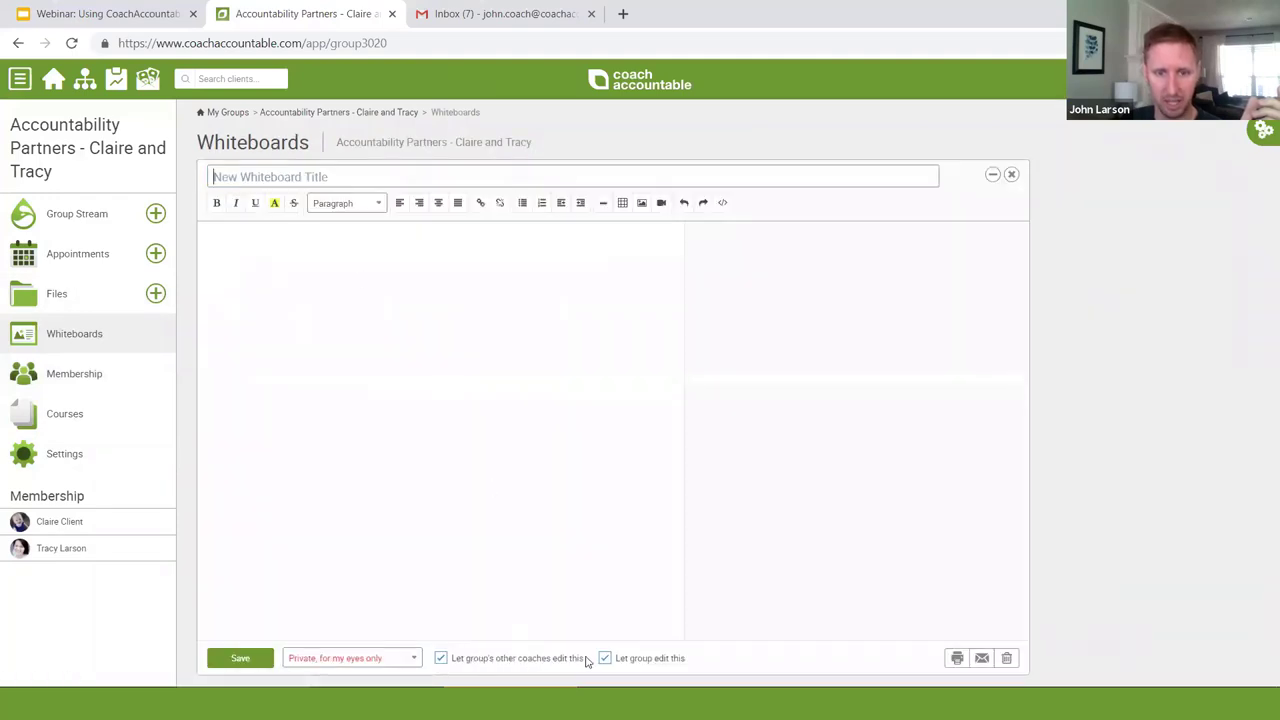
{"action": "left_click", "coordinate": [618, 660]}
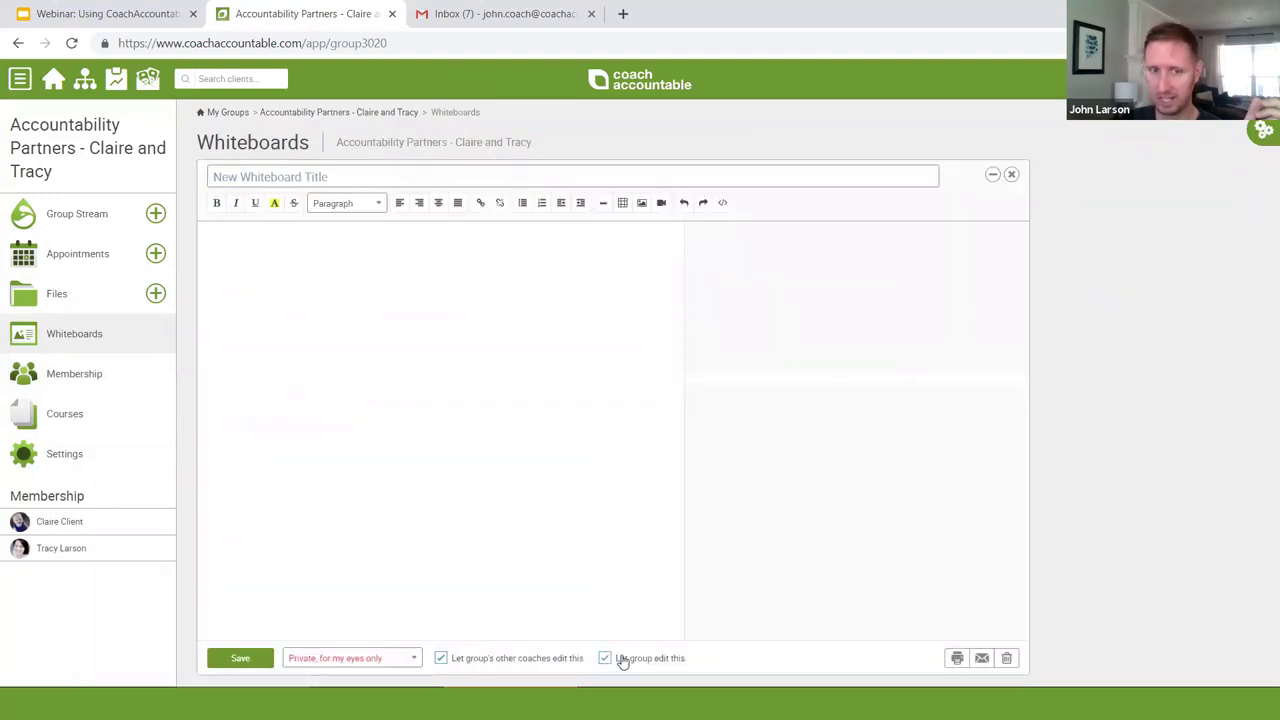
{"action": "left_click", "coordinate": [345, 658]}
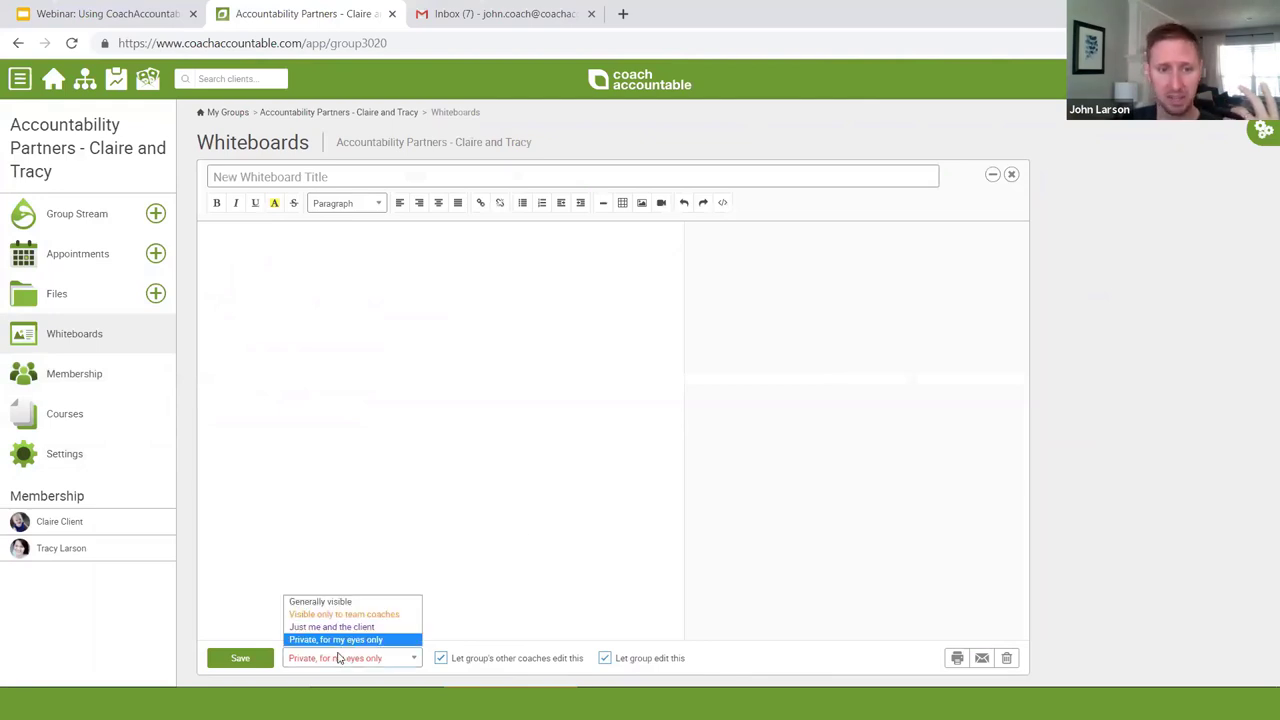
{"action": "left_click", "coordinate": [326, 602]}
{"action": "left_click", "coordinate": [299, 604]}
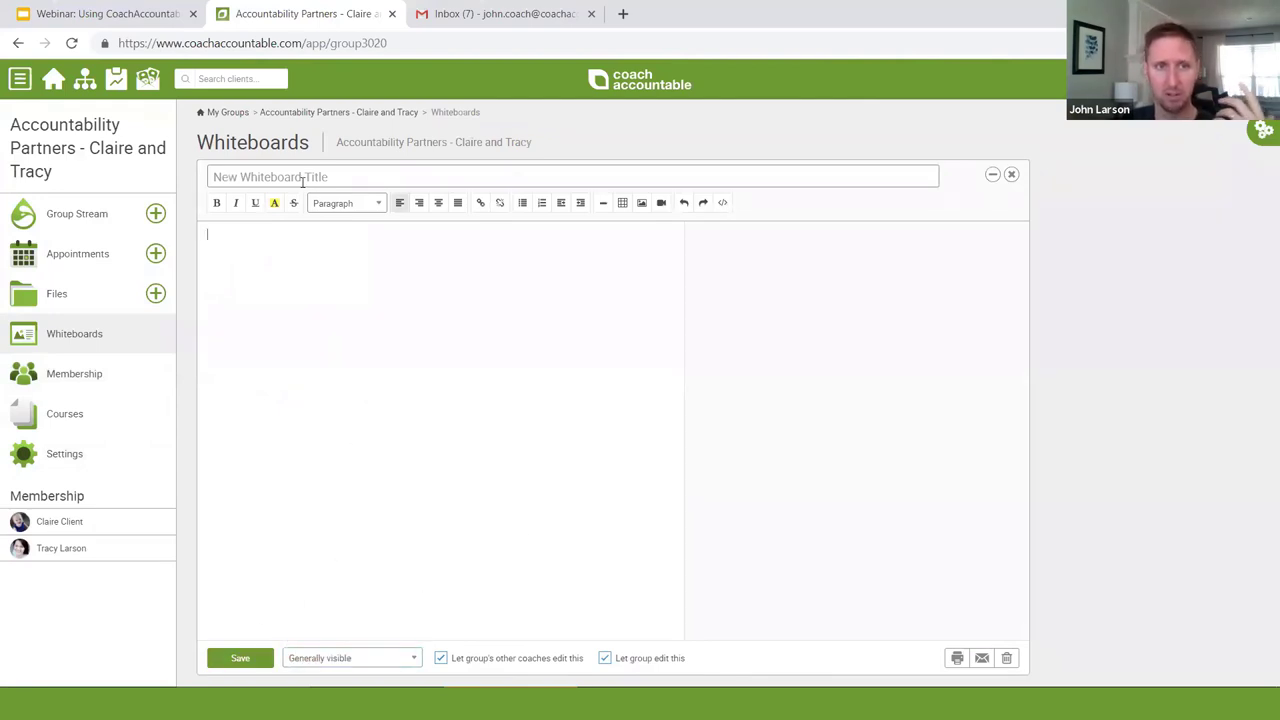
{"action": "type", "text": "Let's brainstorm some awesome about coffee and dogs!"}
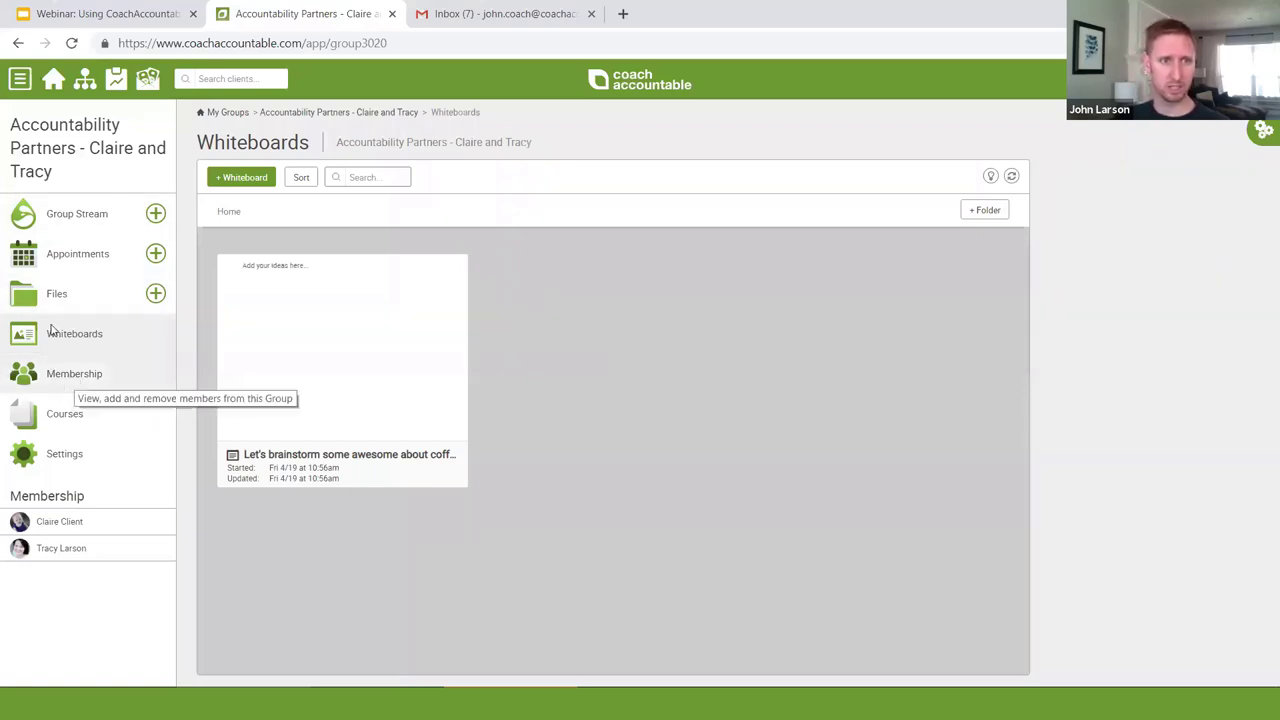
Step: Enable Action Projects in the accountability partners group's settings and save the change
{"action": "left_click", "coordinate": [60, 268]}
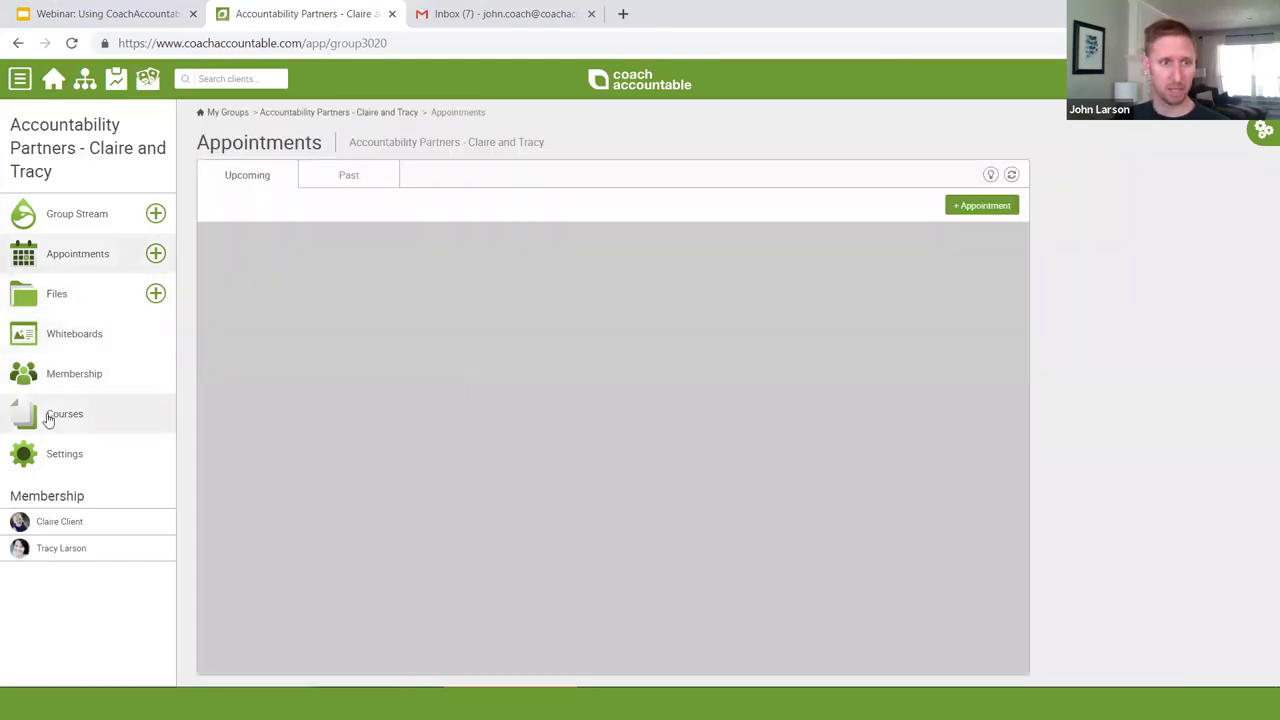
{"action": "left_click", "coordinate": [52, 456]}
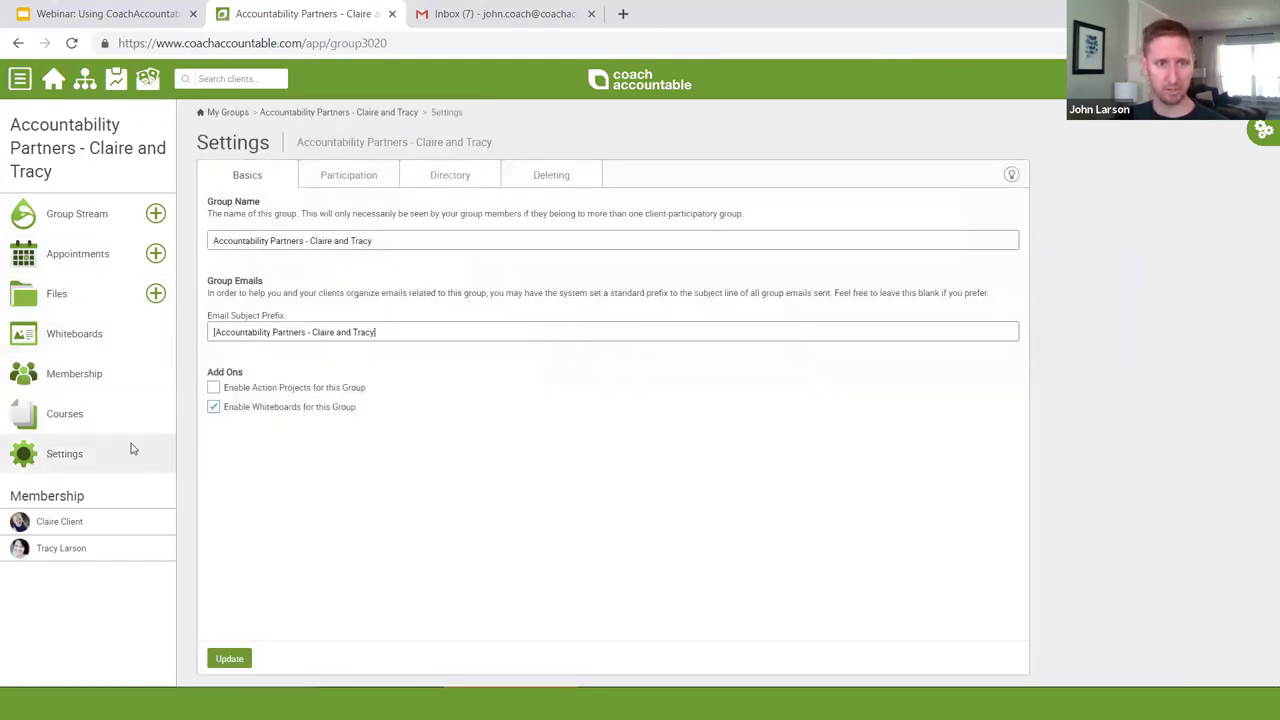
{"action": "left_click", "coordinate": [214, 389]}
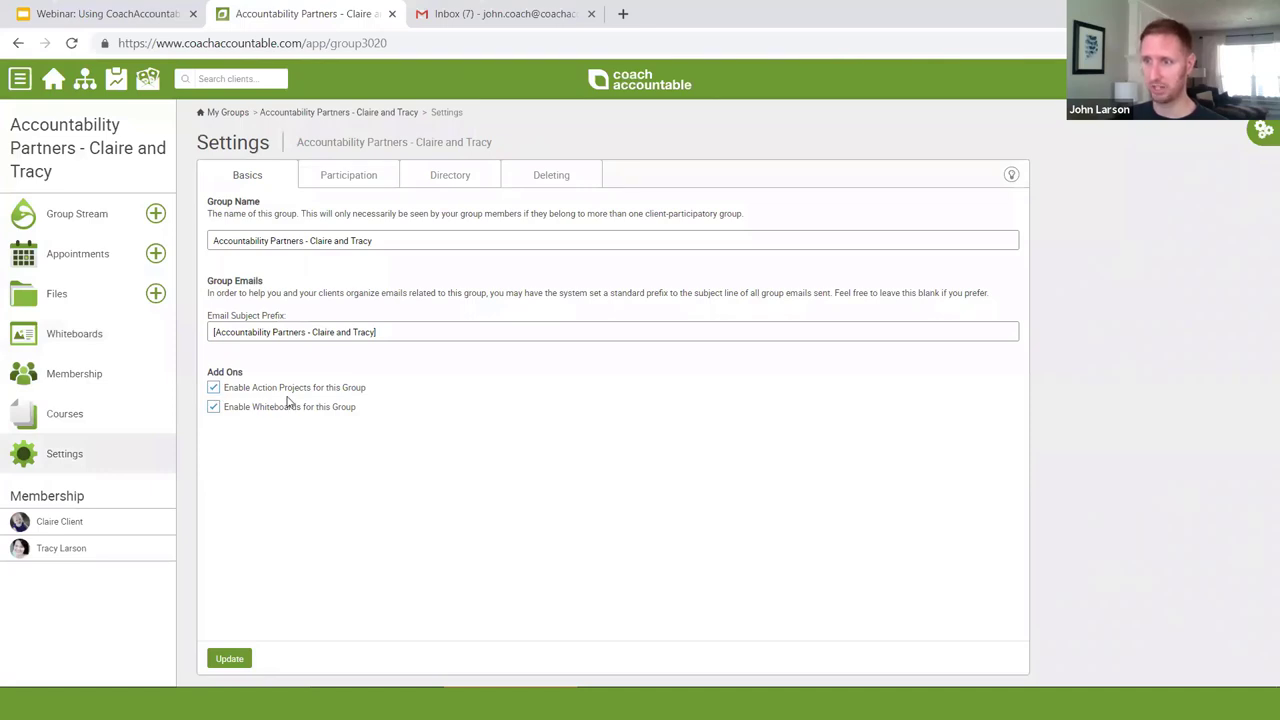
{"action": "left_click", "coordinate": [216, 662]}
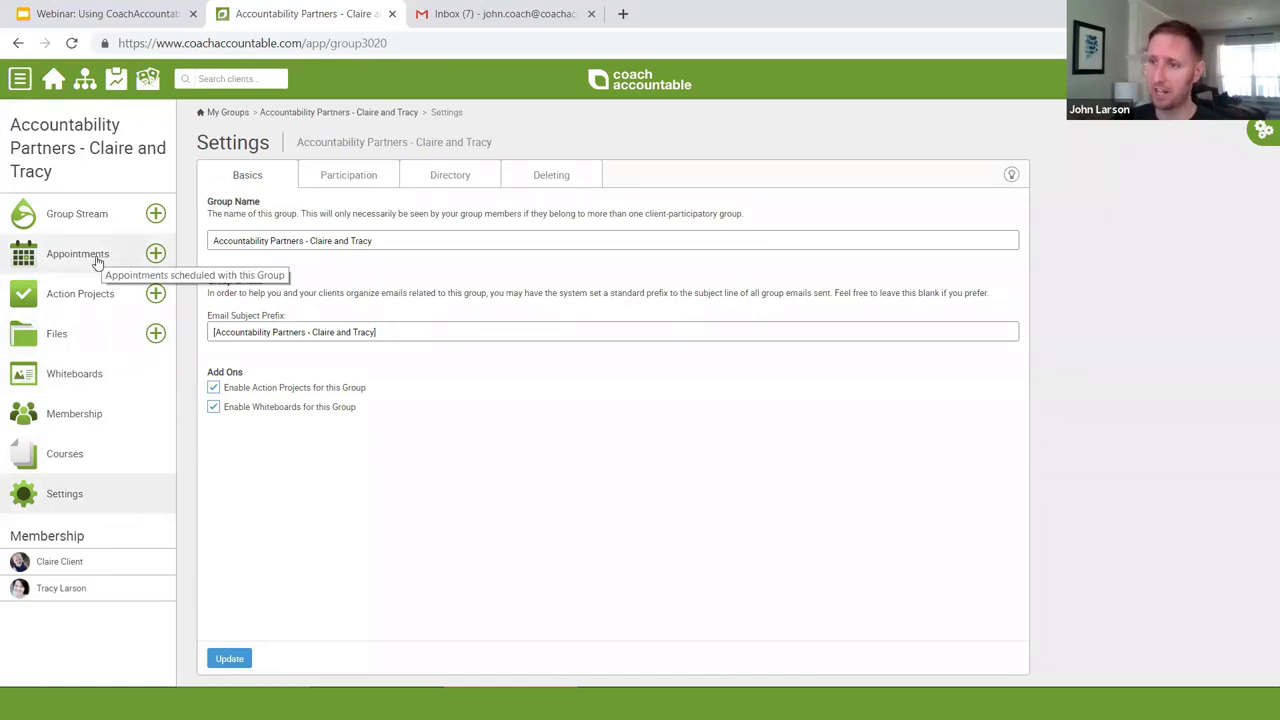
Step: Create a group action project named "A Heist" in the accountability partners group
{"action": "left_click", "coordinate": [50, 290]}
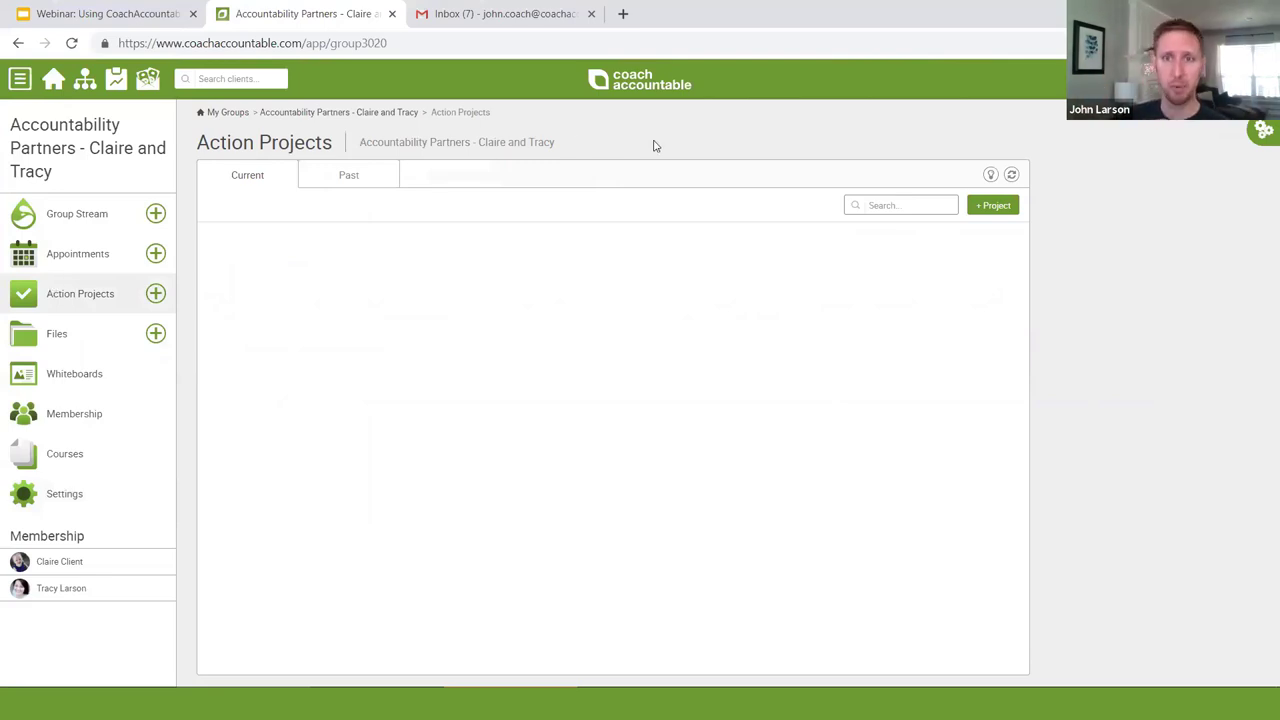
{"action": "left_click", "coordinate": [987, 207]}
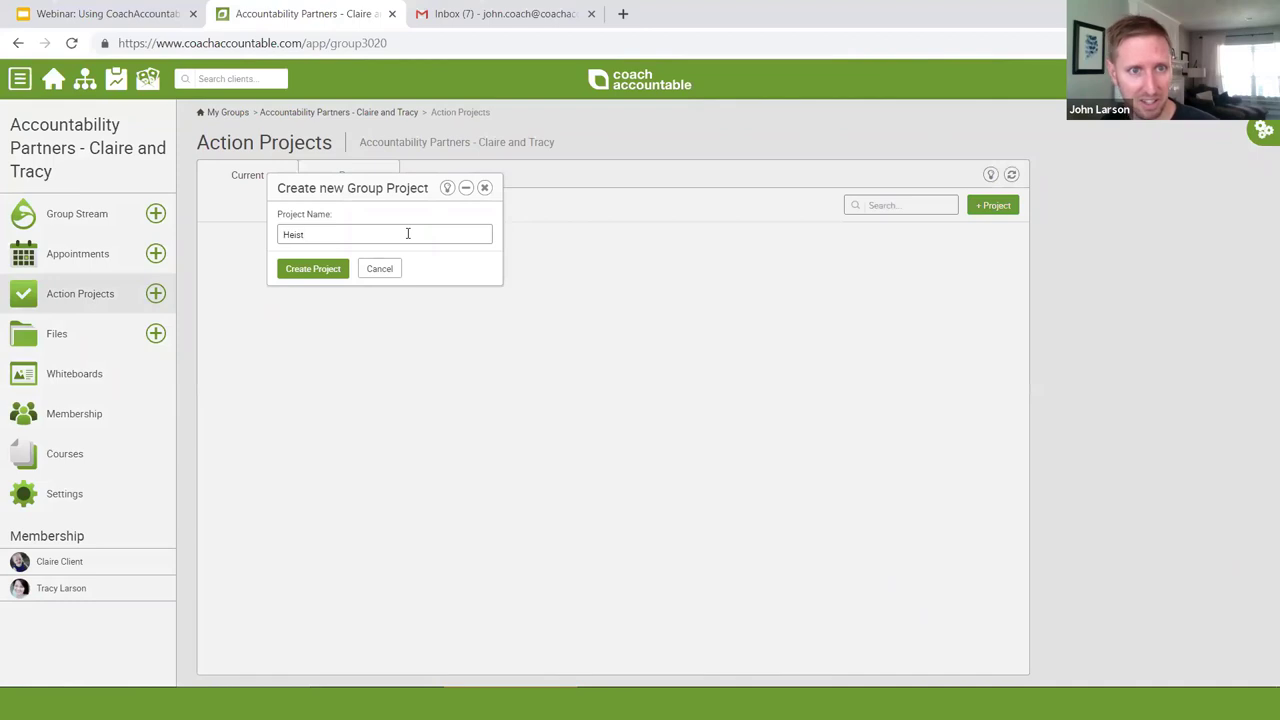
{"action": "type", "text": "Heist"}
{"action": "key", "text": "Home"}
{"action": "type", "text": "A"}
{"action": "key", "text": "Return"}
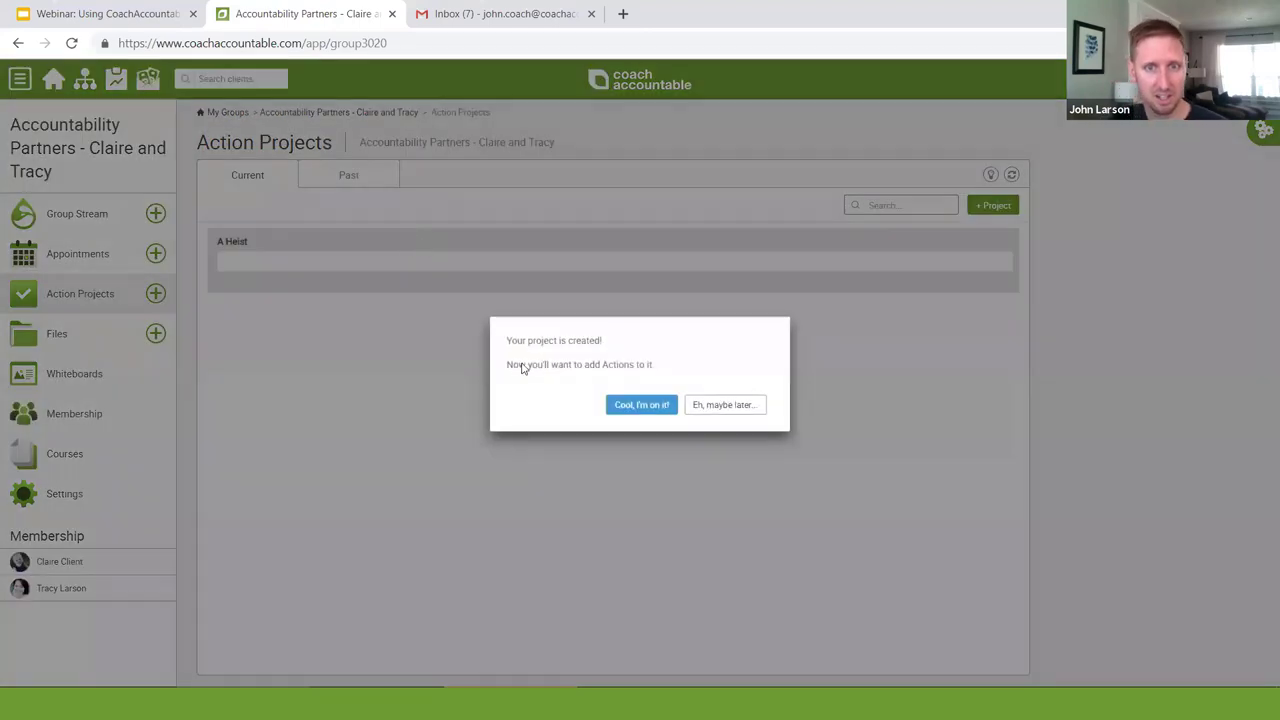
{"action": "left_click", "coordinate": [629, 405]}
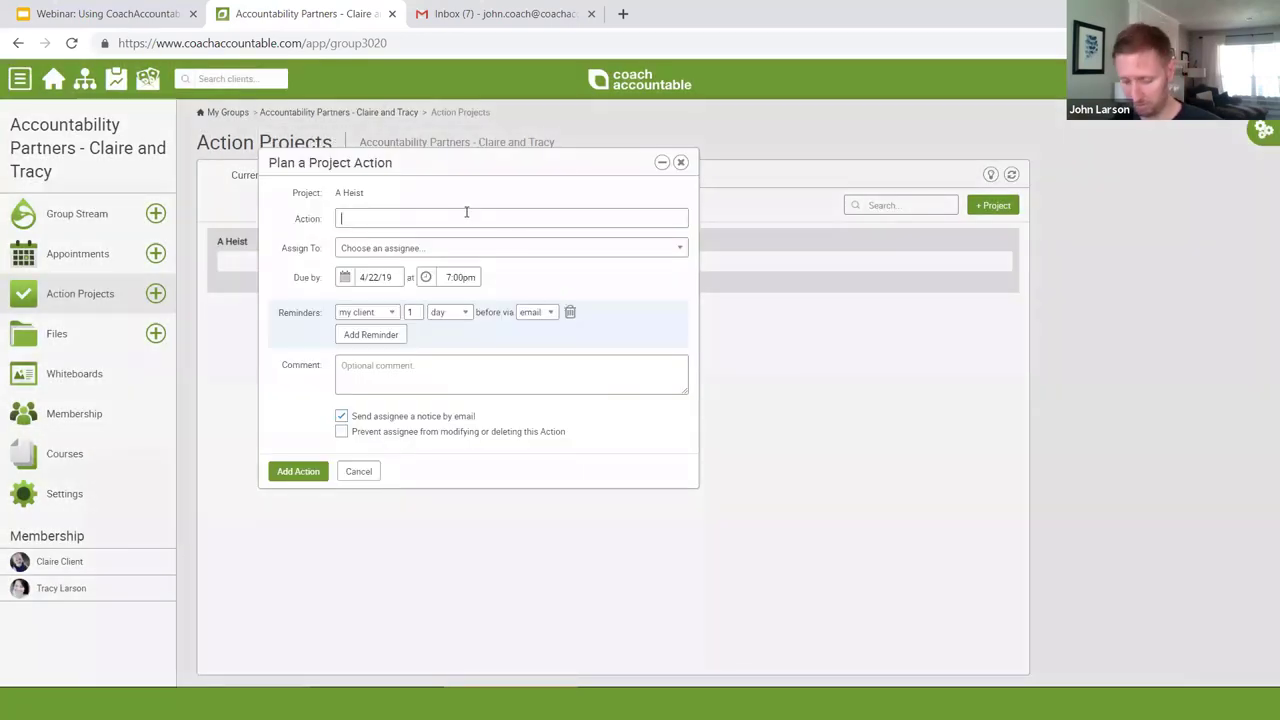
{"action": "type", "text": "Get the van"}
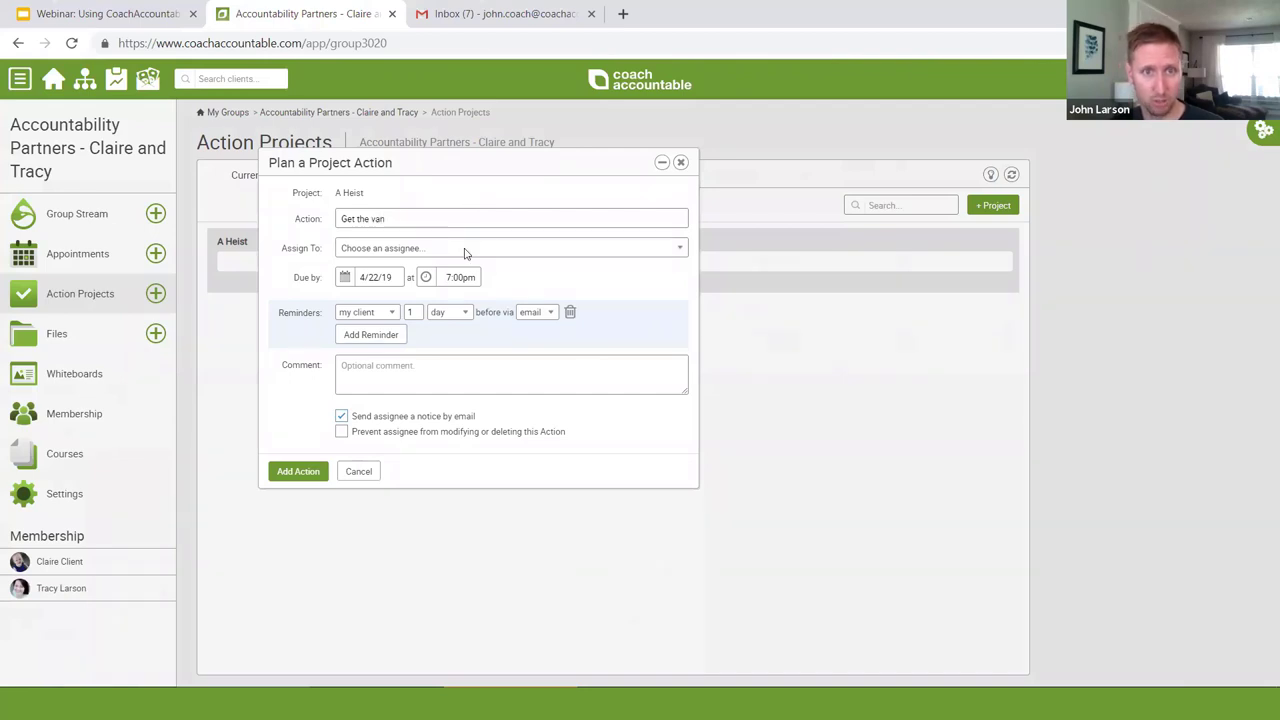
{"action": "left_click", "coordinate": [465, 249]}
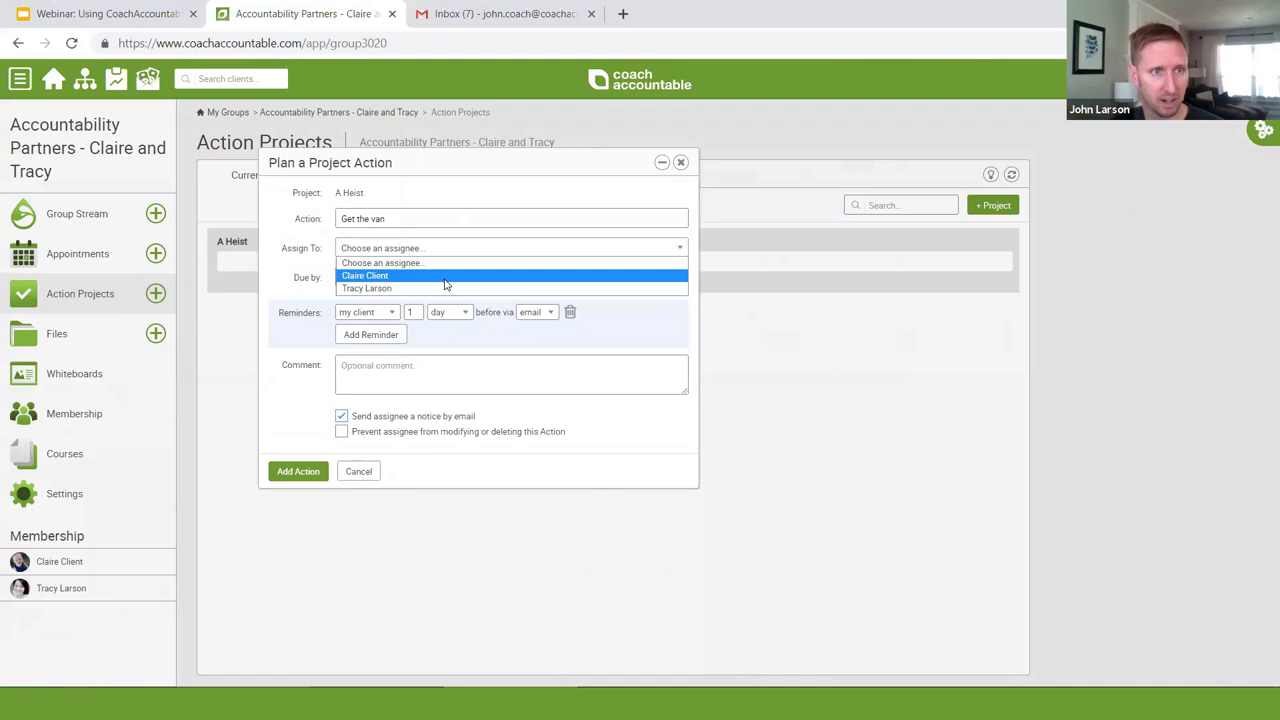
{"action": "left_click", "coordinate": [681, 162]}
{"action": "left_click", "coordinate": [681, 162]}
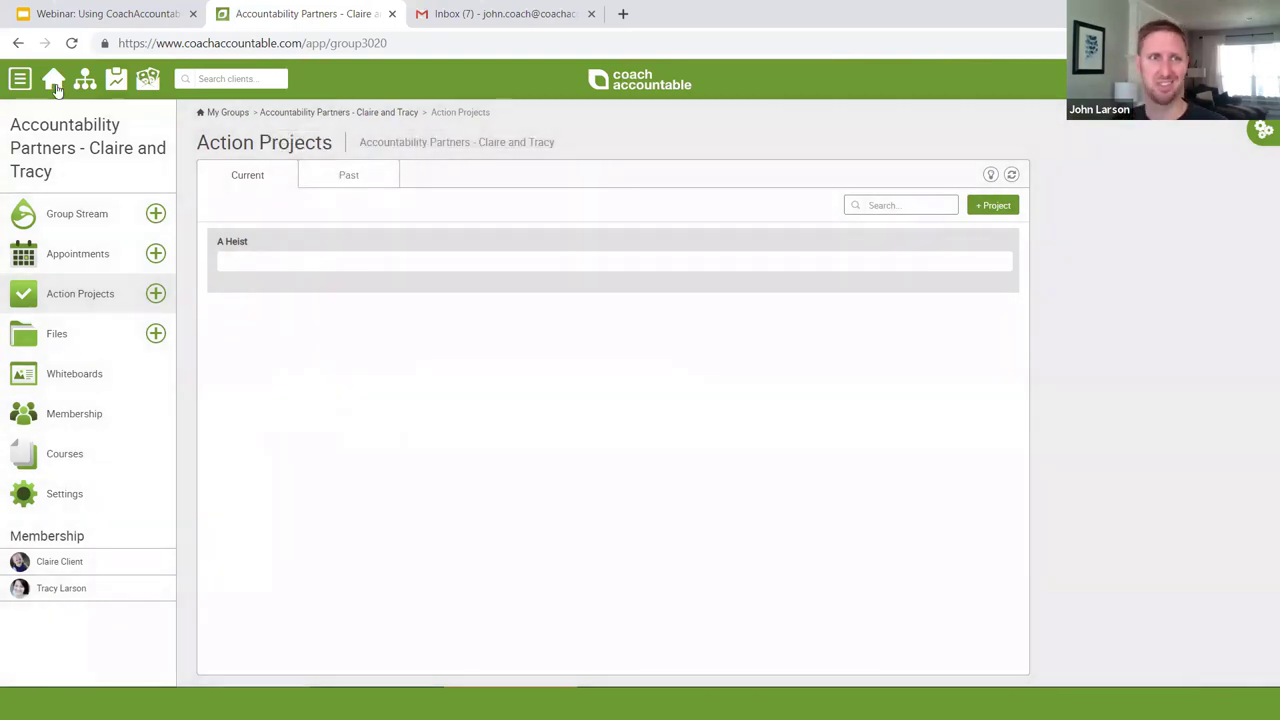
Step: Open the Fit Club group's settings, enable Action Projects for this group and save the change
{"action": "mouse_move", "coordinate": [54, 84]}
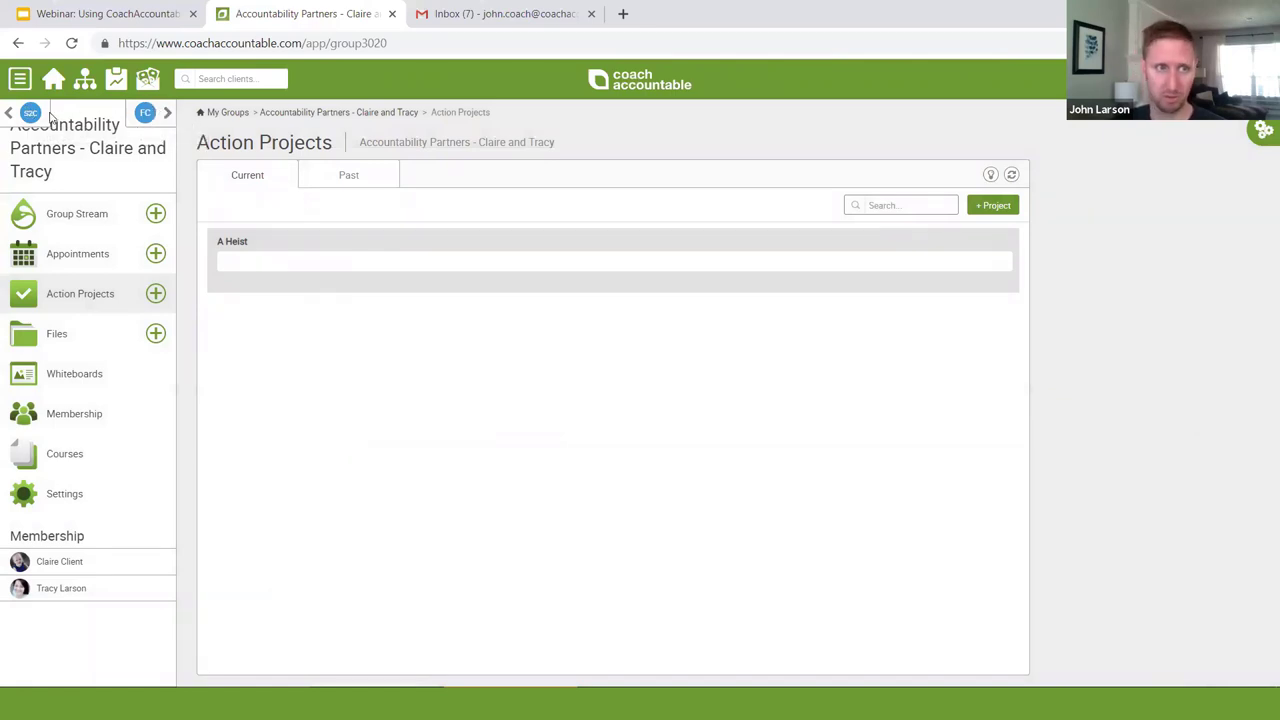
{"action": "left_click", "coordinate": [145, 114]}
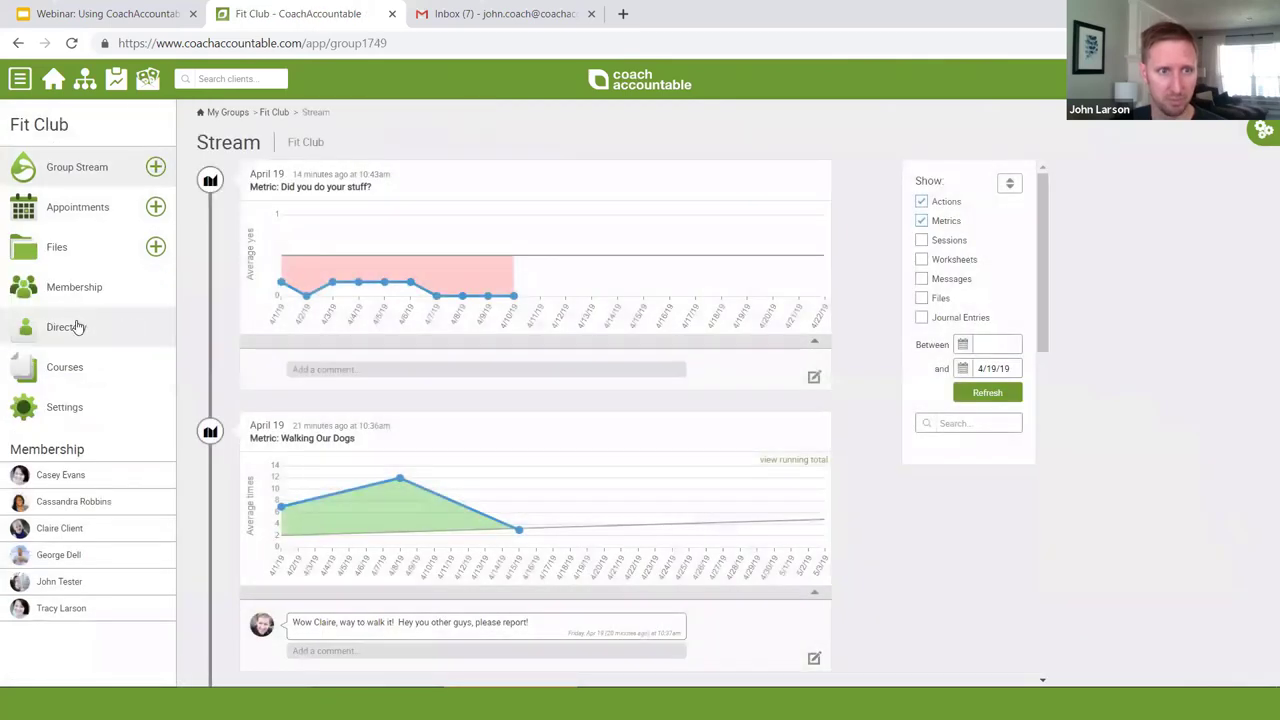
{"action": "left_click", "coordinate": [72, 406]}
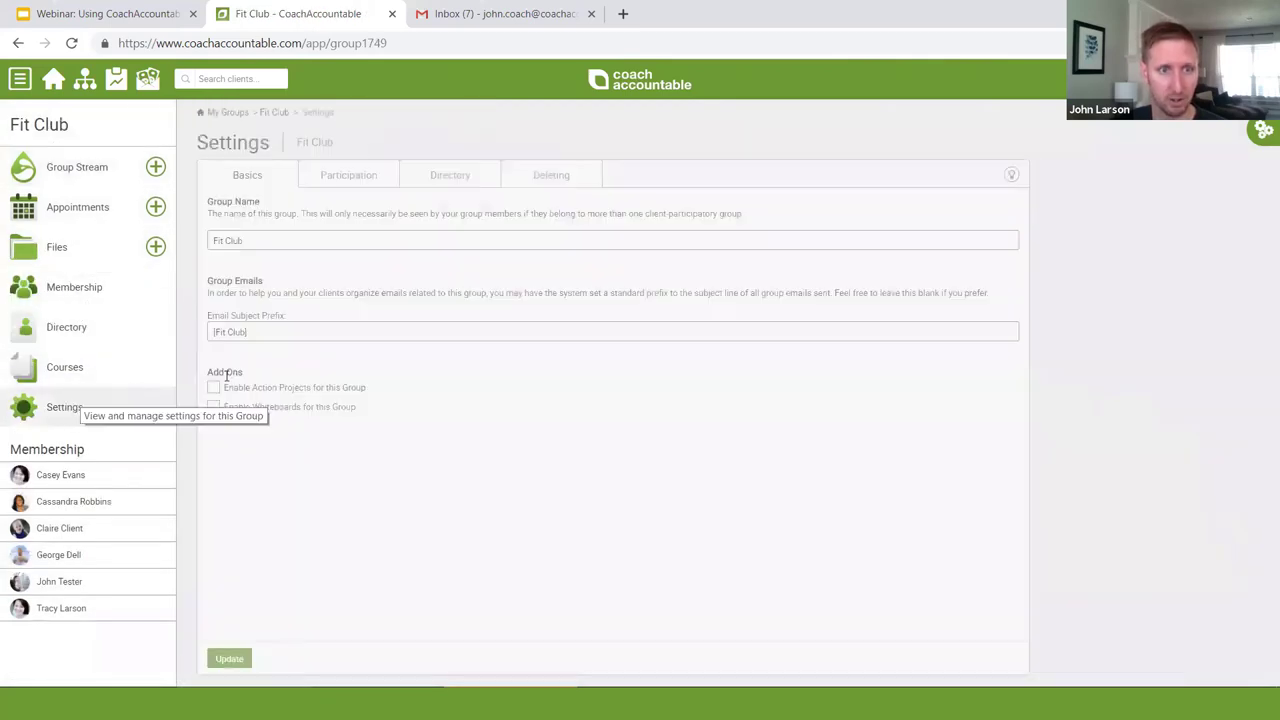
{"action": "left_click_drag", "start_coordinate": [207, 371], "coordinate": [250, 375]}
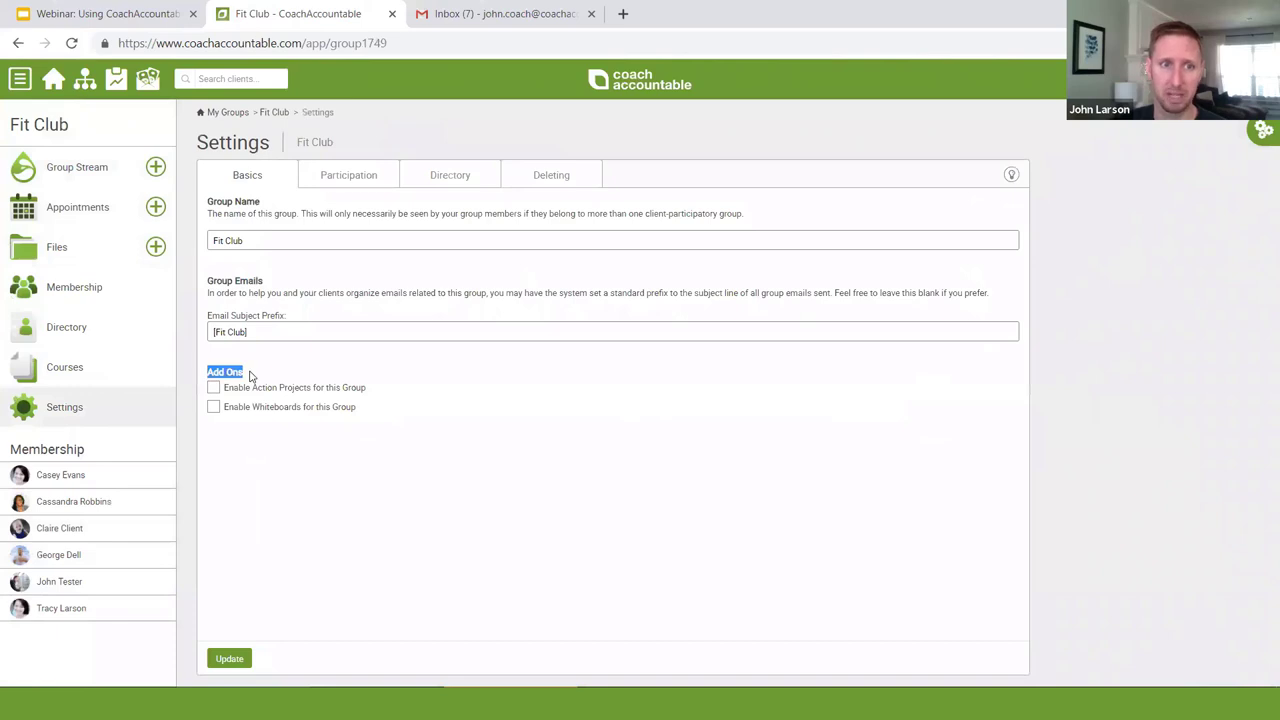
{"action": "left_click", "coordinate": [243, 388]}
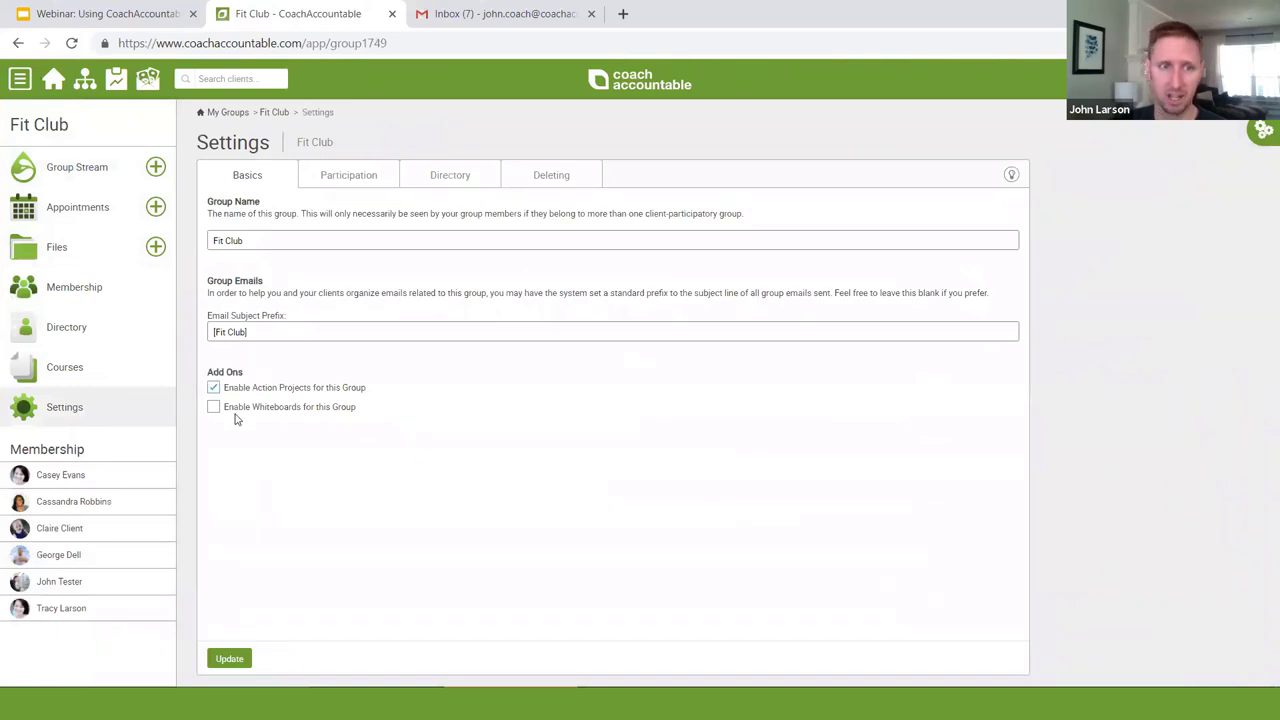
{"action": "left_click", "coordinate": [226, 664]}
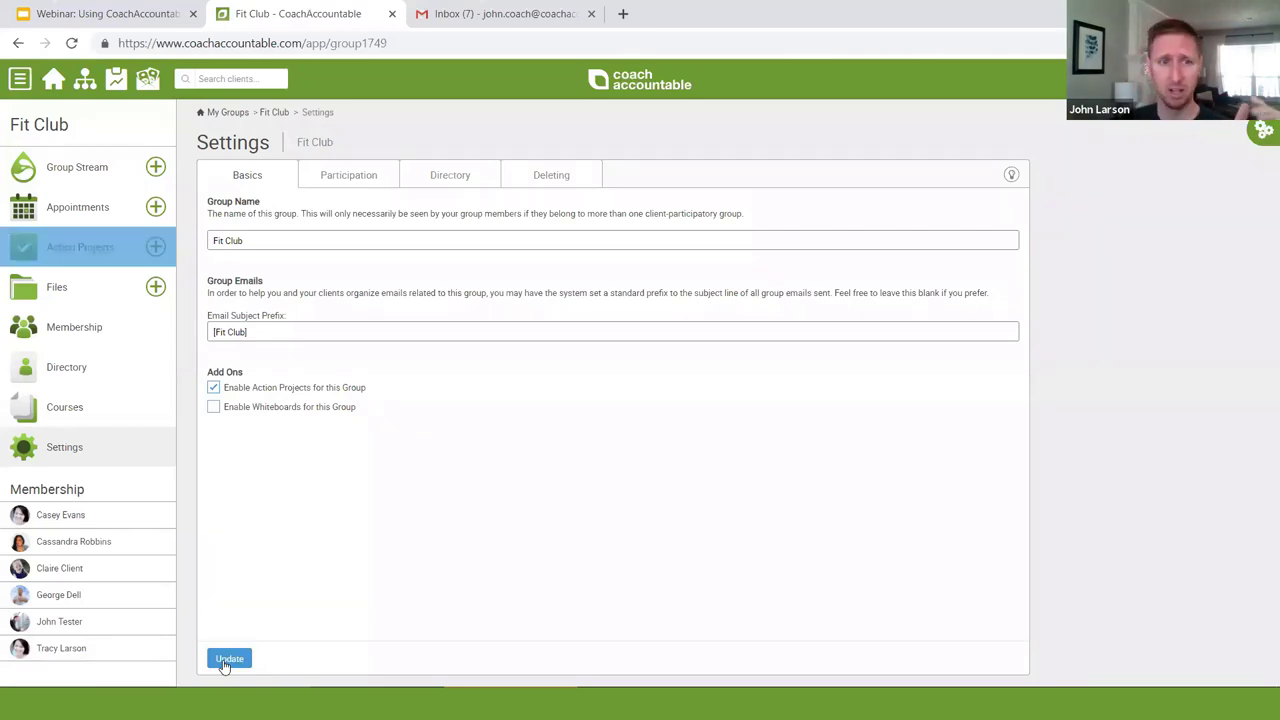
Step: Create a group action project named "A Heist" in Fit Club
{"action": "left_click", "coordinate": [109, 246]}
{"action": "left_click", "coordinate": [156, 247]}
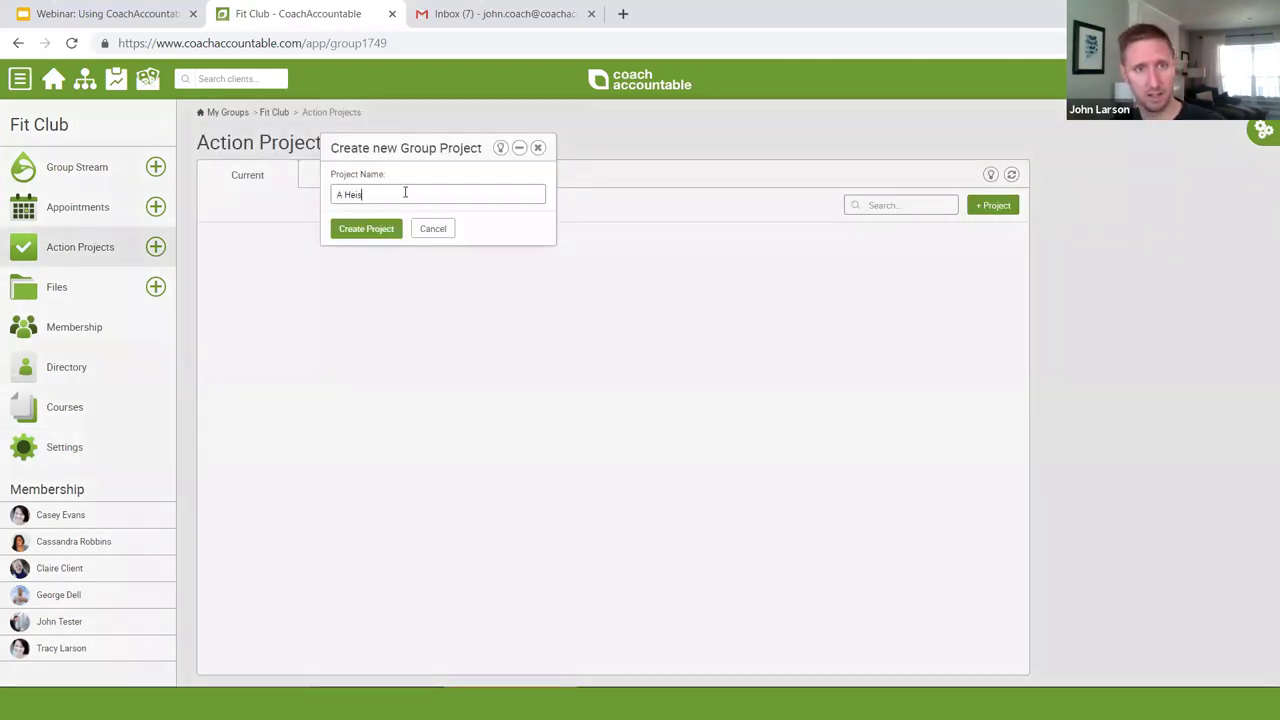
{"action": "key", "text": "Return"}
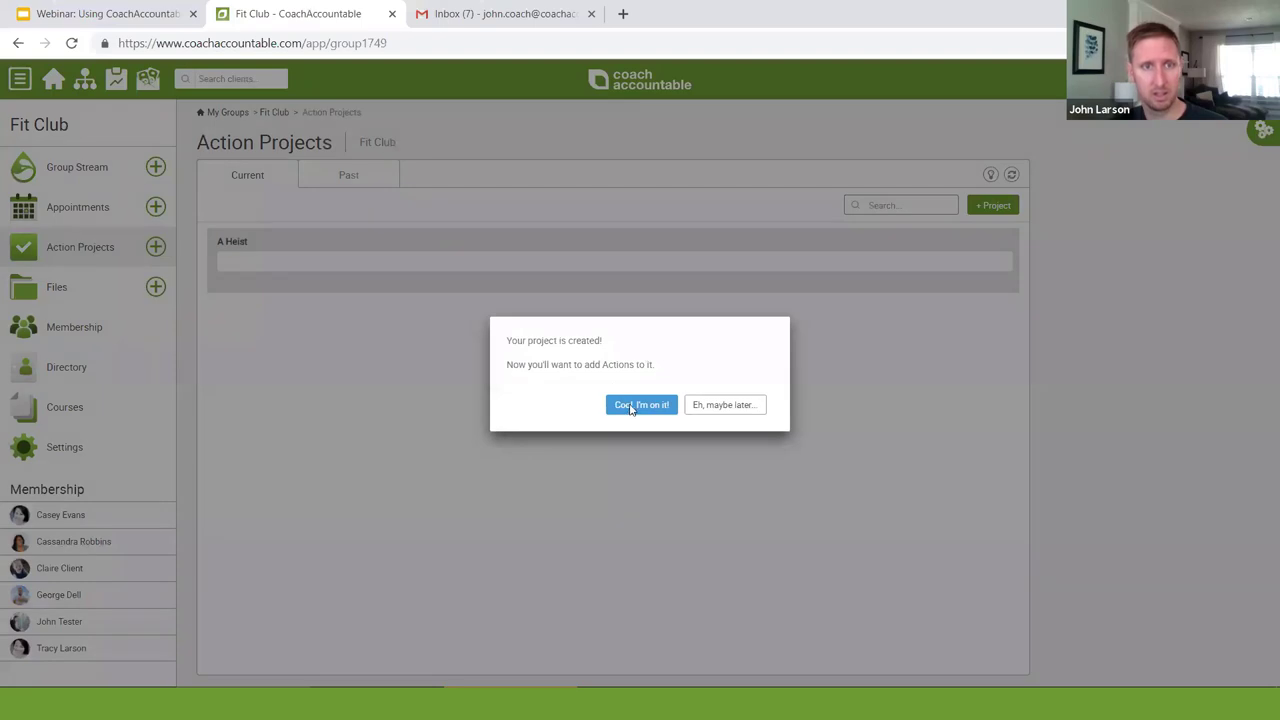
Step: Start planning an action named "Get the van" in the Fit Club project and assign it to the first listed member
{"action": "left_click", "coordinate": [632, 407]}
{"action": "left_click", "coordinate": [417, 218]}
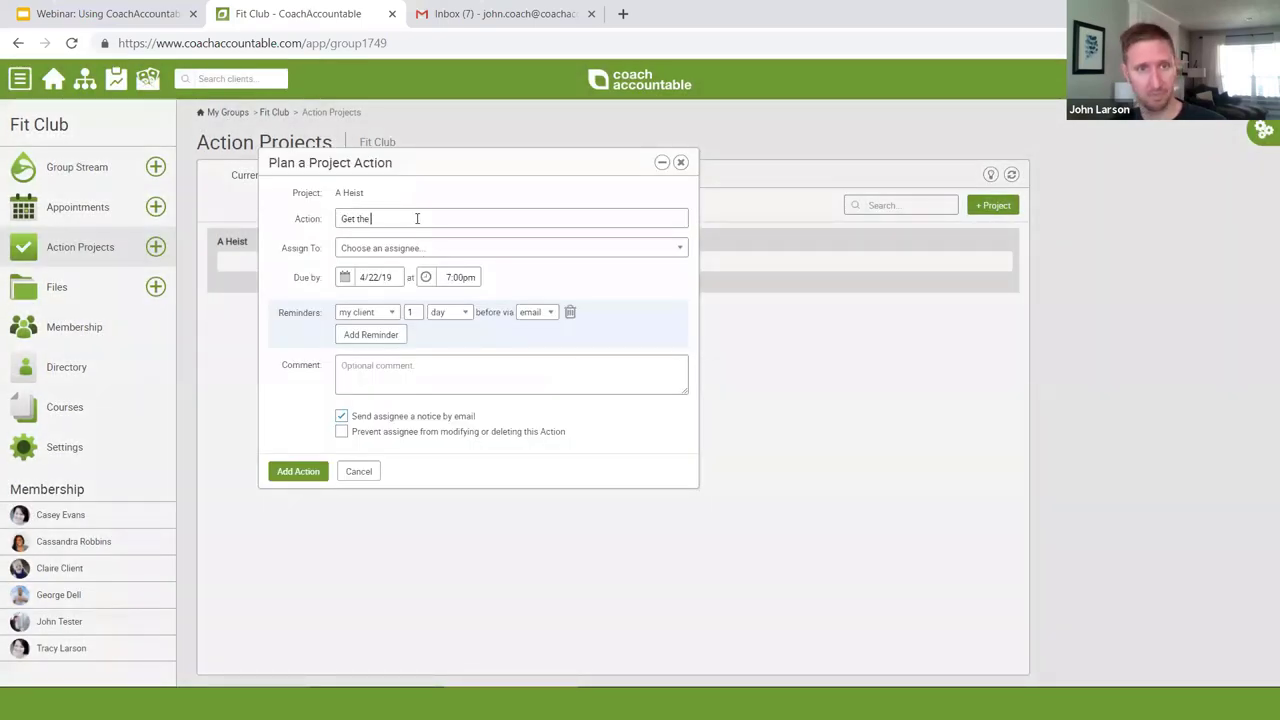
{"action": "key", "text": "ctrl+a"}
{"action": "left_click", "coordinate": [417, 218]}
{"action": "key", "text": "ctrl+Left"}
{"action": "key", "text": "Tab"}
{"action": "key", "text": "Down"}
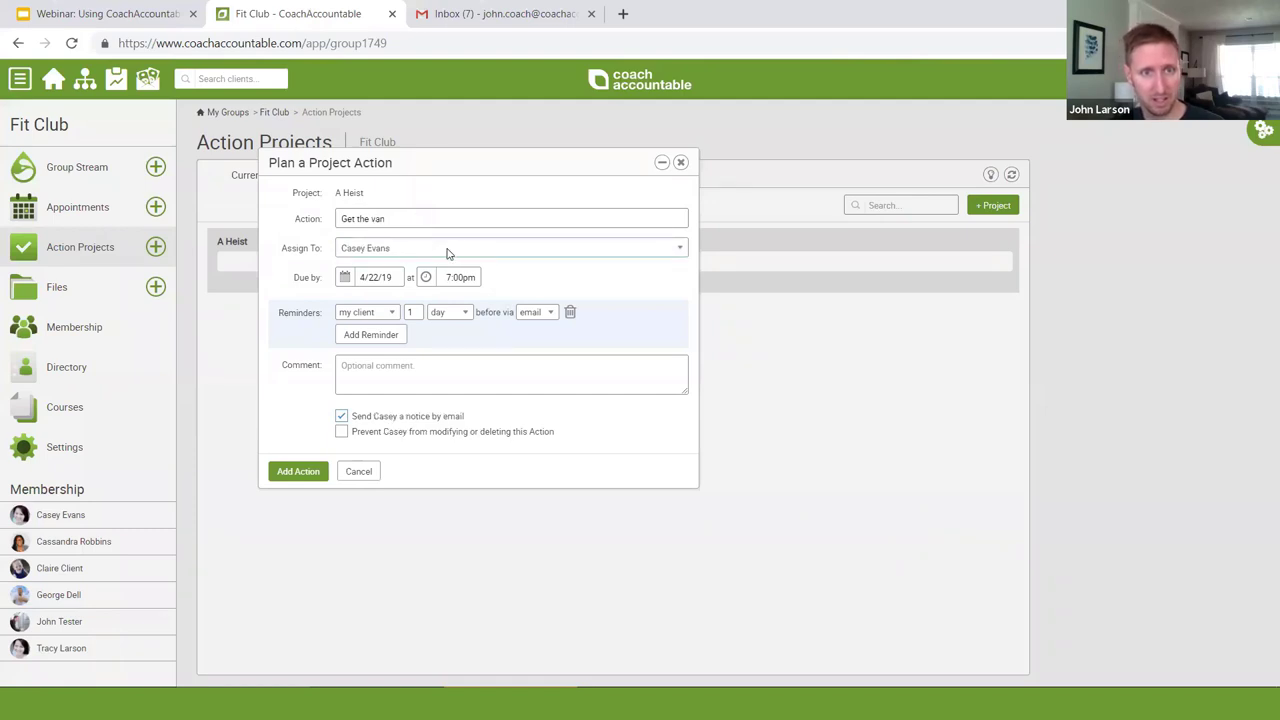
{"action": "left_click", "coordinate": [402, 257]}
{"action": "left_click", "coordinate": [403, 258]}
Step: Set the "Get the van" action's due date to 4/27/19 at 4:00pm
{"action": "left_click", "coordinate": [387, 277]}
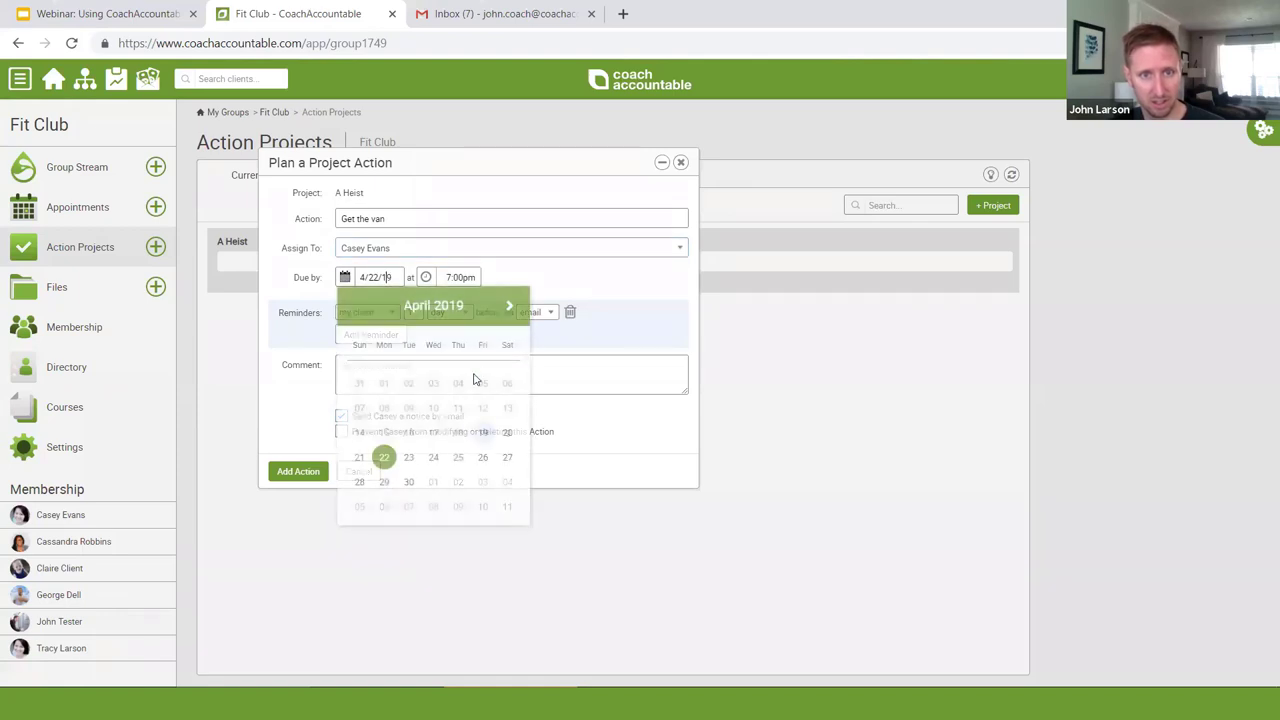
{"action": "left_click", "coordinate": [507, 458]}
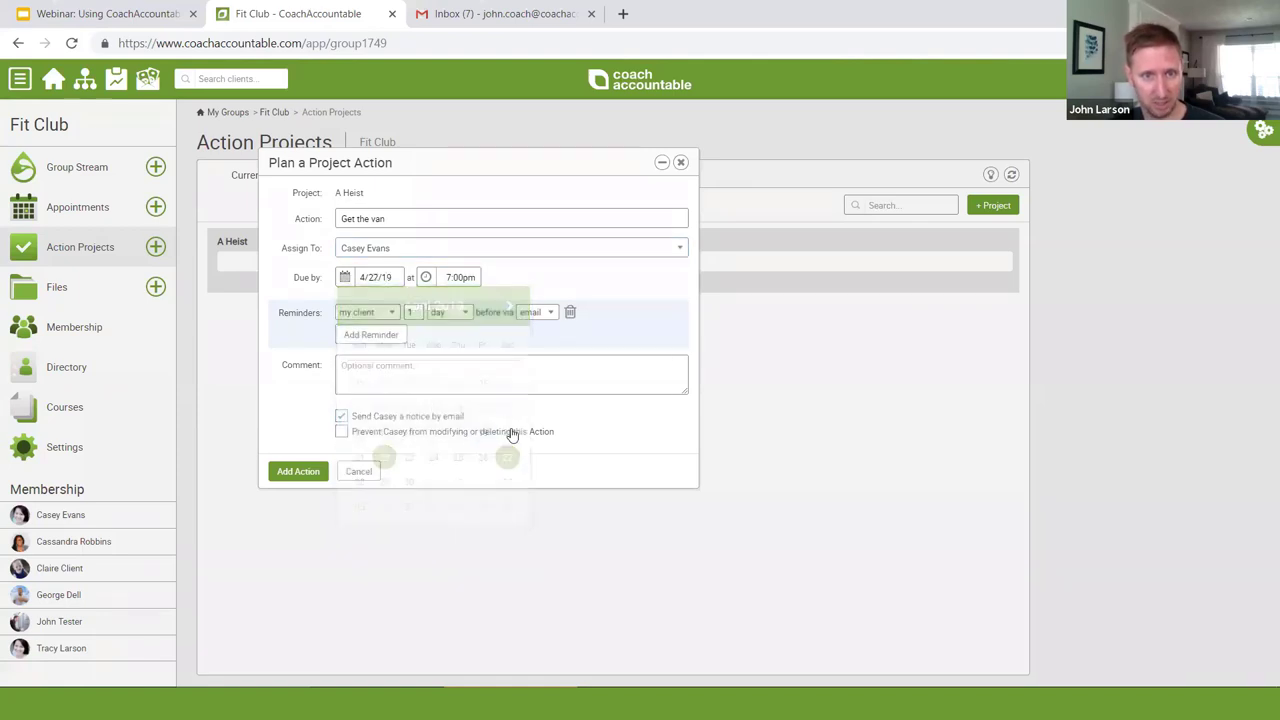
{"action": "left_click", "coordinate": [460, 277]}
{"action": "scroll", "coordinate": [440, 345], "scroll_direction": "up", "scroll_amount": 2}
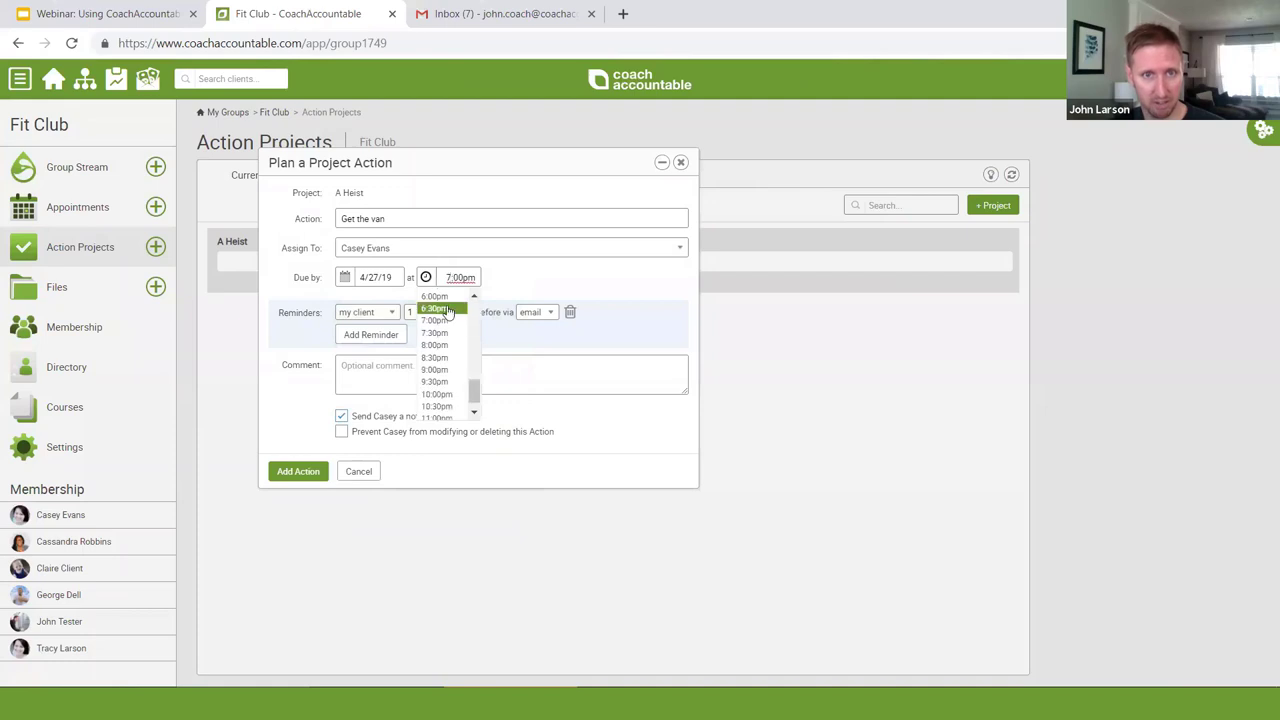
{"action": "left_click", "coordinate": [447, 330]}
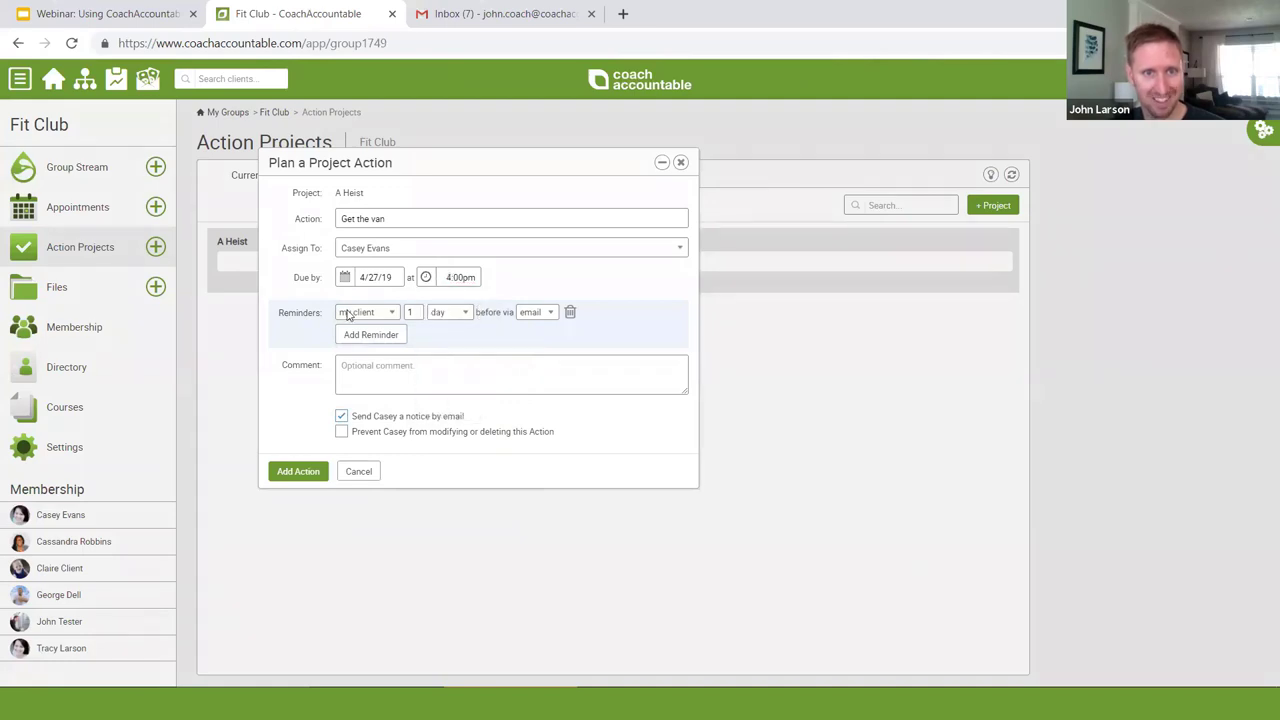
Step: Comment "Something big. We got 7 members of this group.", prevent the assignee from modifying or deleting the action, and add it
{"action": "left_click", "coordinate": [381, 378]}
{"action": "type", "text": "Something big.  We got 7 memeb"}
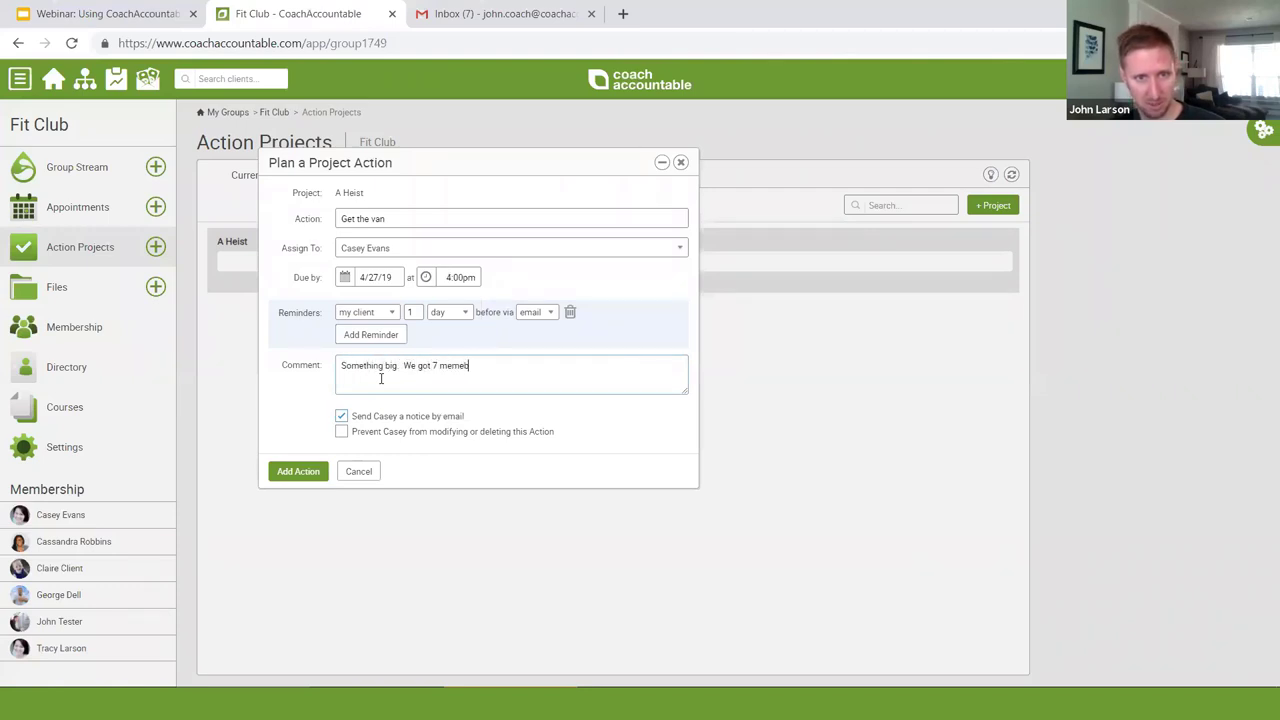
{"action": "type", "text": "his group."}
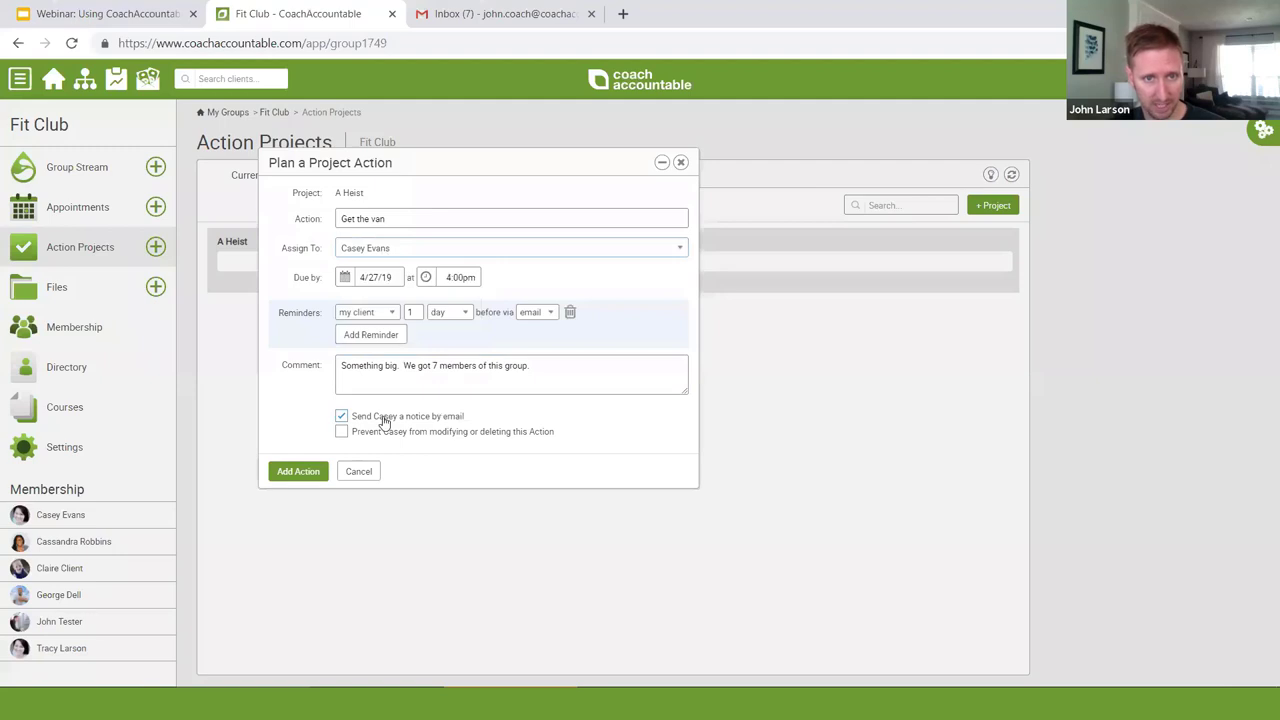
{"action": "left_click", "coordinate": [341, 431]}
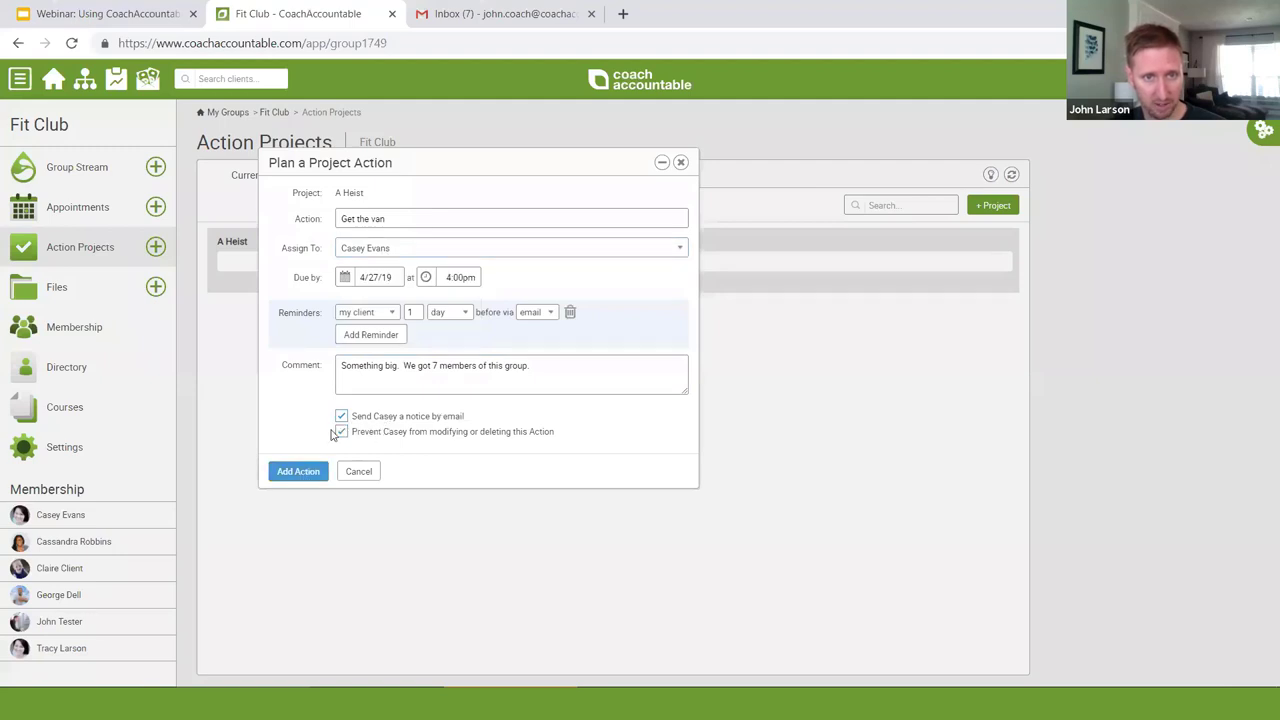
{"action": "left_click", "coordinate": [312, 473]}
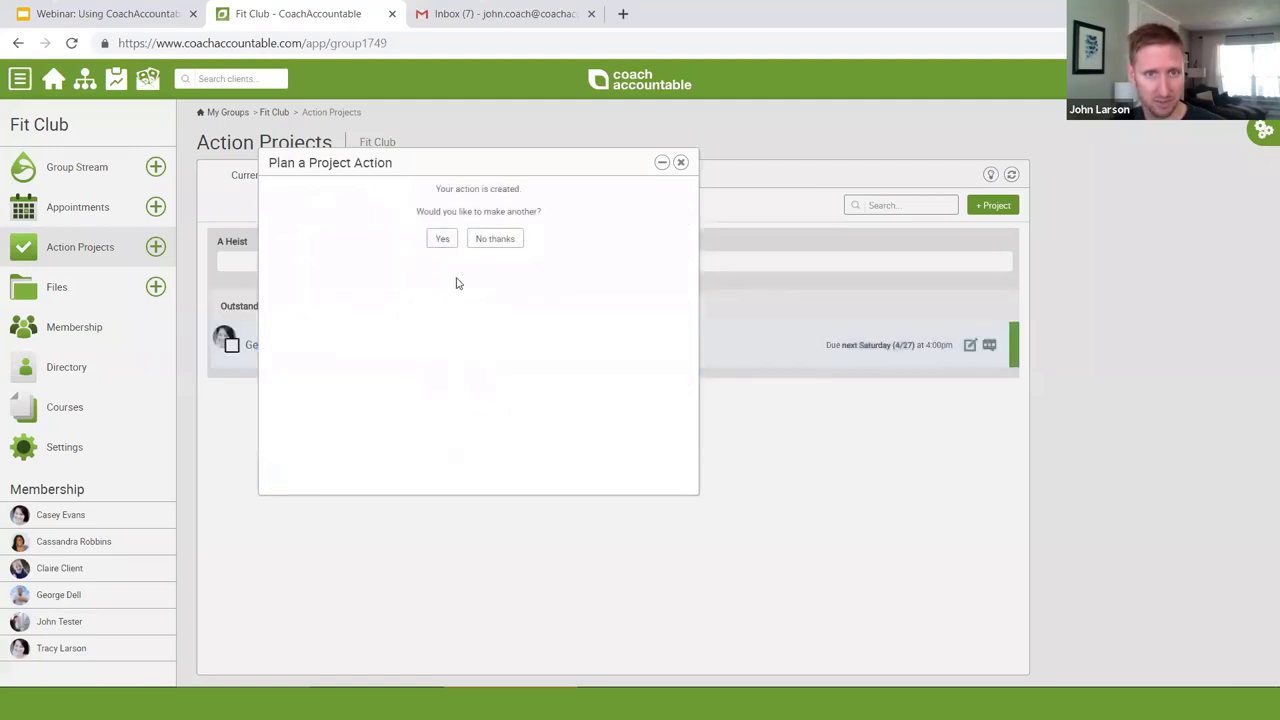
Step: Add another action to the project, "See if Robert Redford is available", assigned to the fourth listed member
{"action": "left_click", "coordinate": [443, 240]}
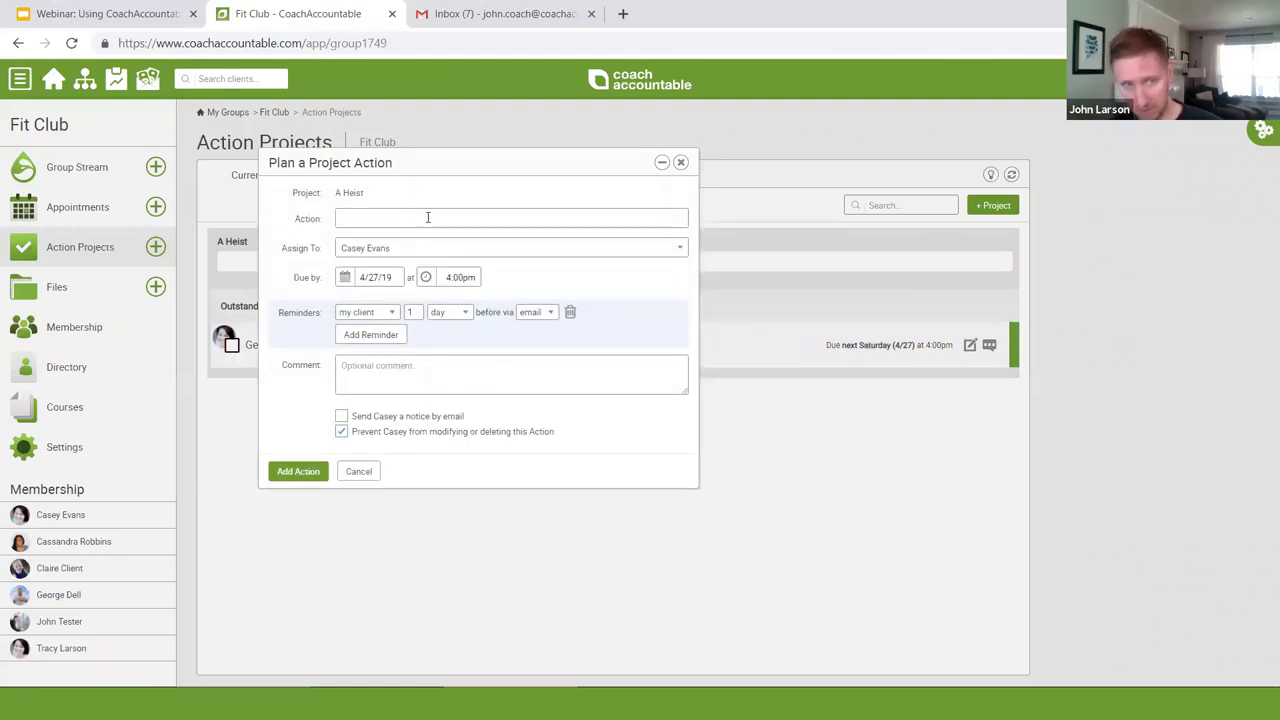
{"action": "type", "text": "e if Robert"}
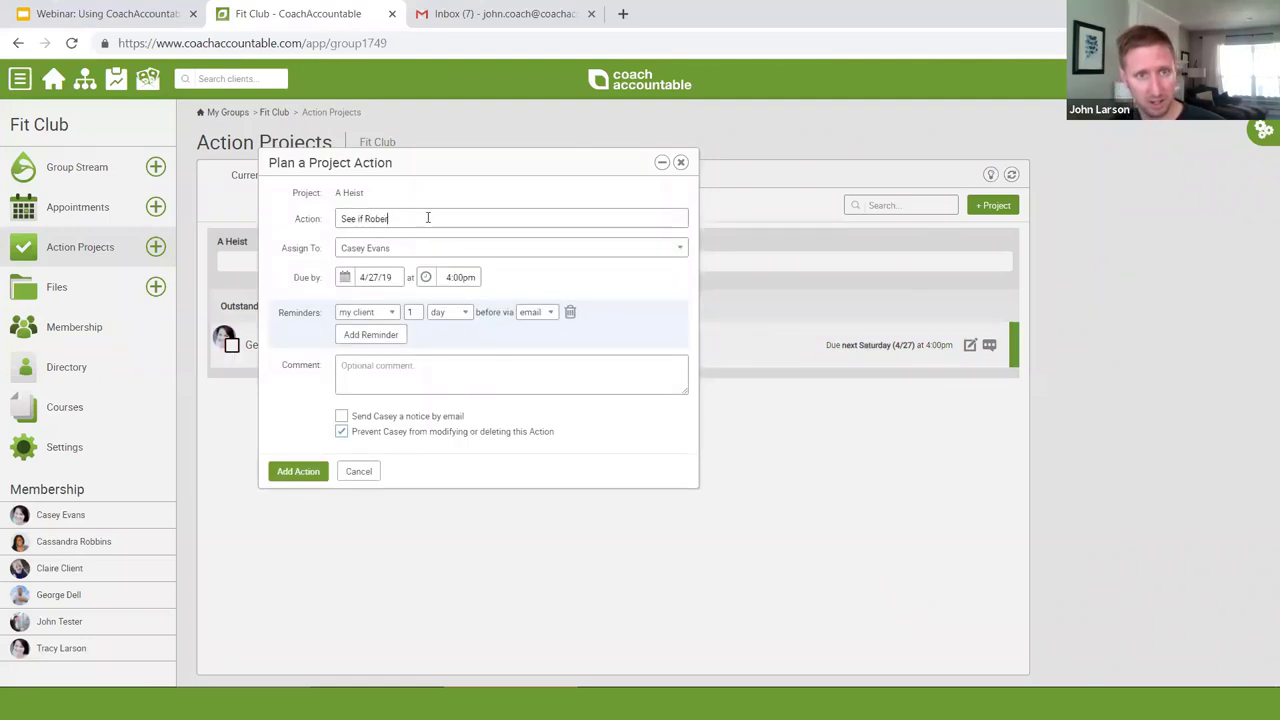
{"action": "type", "text": " Redfor"}
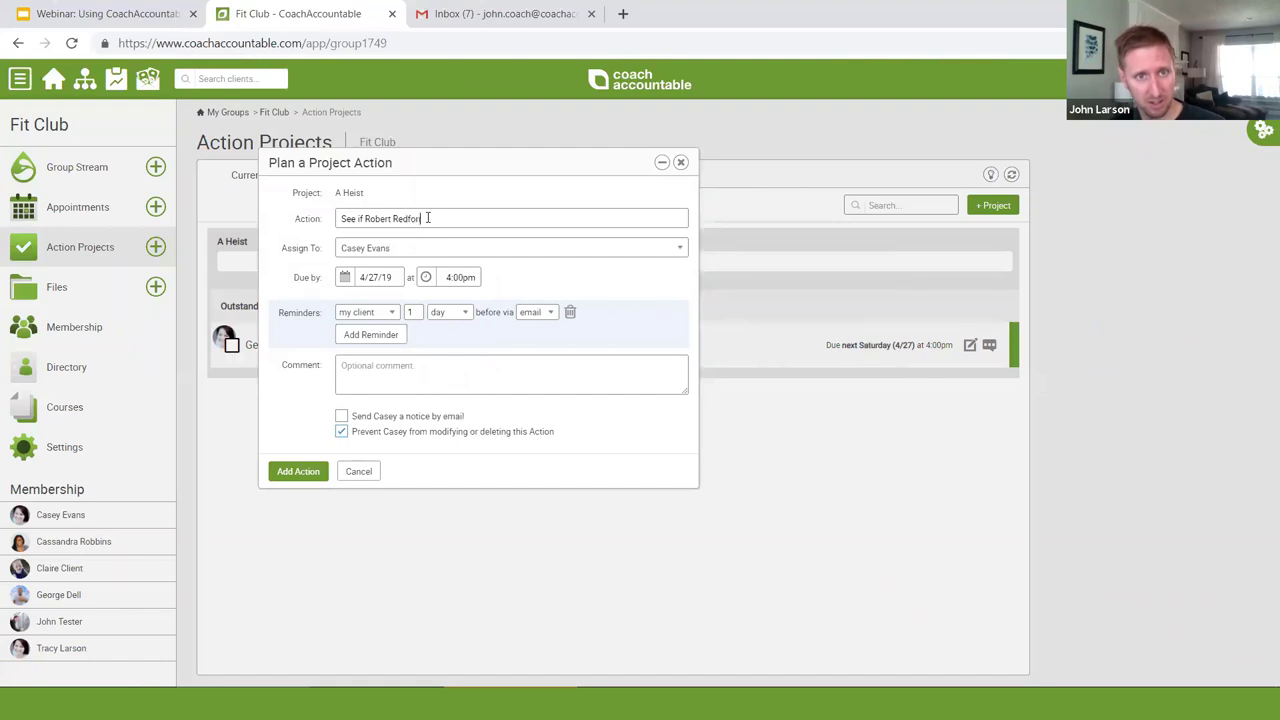
{"action": "type", "text": "d is available"}
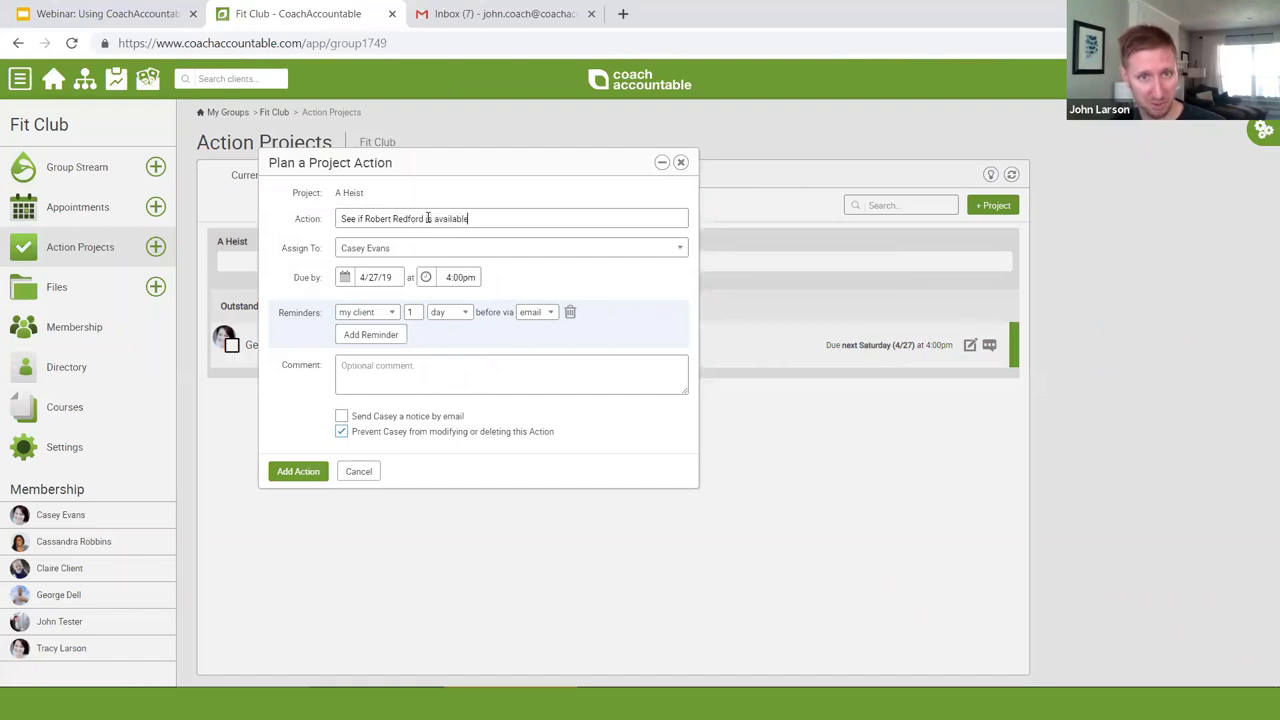
{"action": "left_click", "coordinate": [405, 250]}
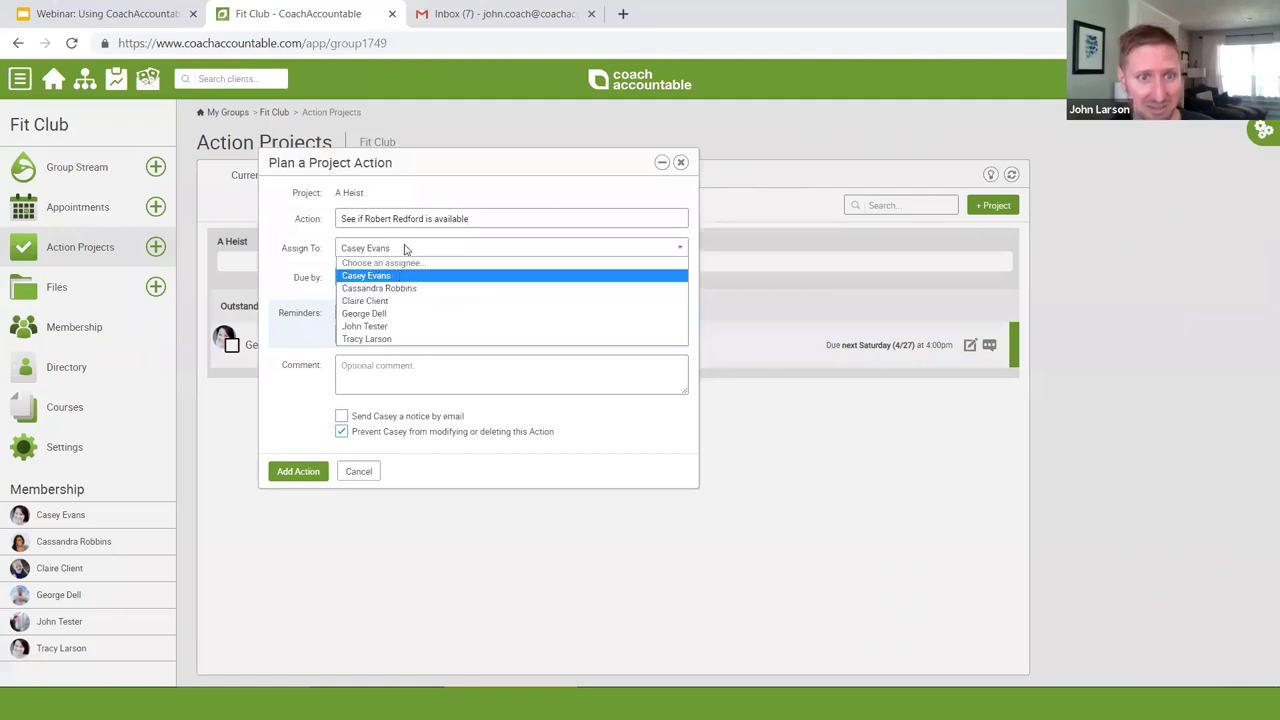
{"action": "left_click", "coordinate": [387, 320]}
{"action": "left_click", "coordinate": [298, 471]}
Step: Add a third project action named "Case the joint" and finish adding actions
{"action": "left_click", "coordinate": [421, 219]}
{"action": "type", "text": "Case the joint"}
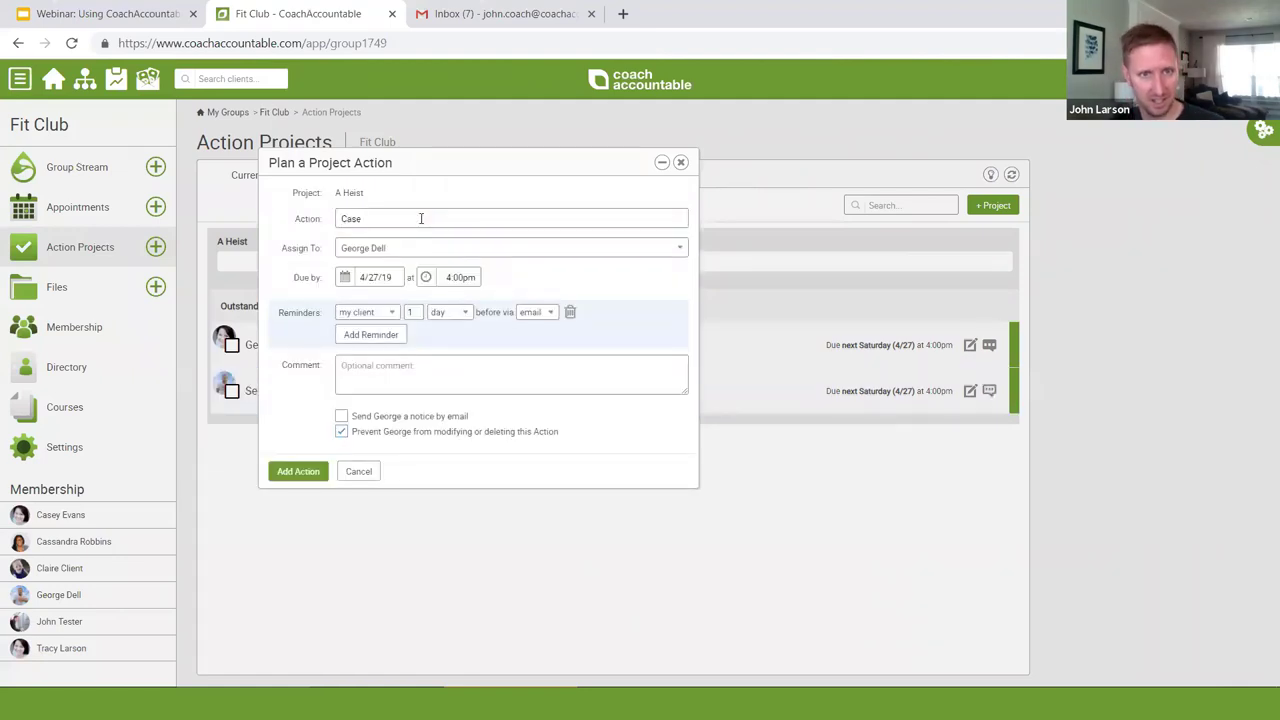
{"action": "left_click", "coordinate": [297, 471]}
{"action": "left_click", "coordinate": [492, 234]}
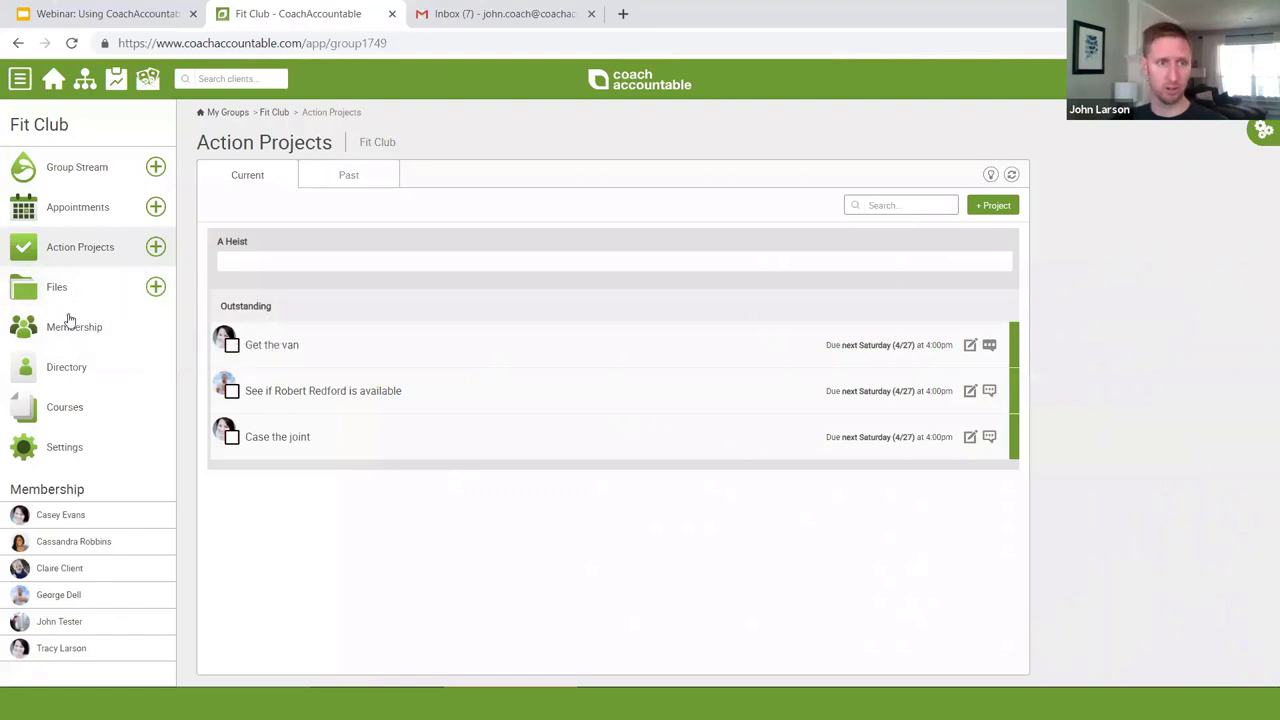
Step: In Fit Club's participation settings, allow client members to Create Group Actions and save the change
{"action": "left_click", "coordinate": [62, 443]}
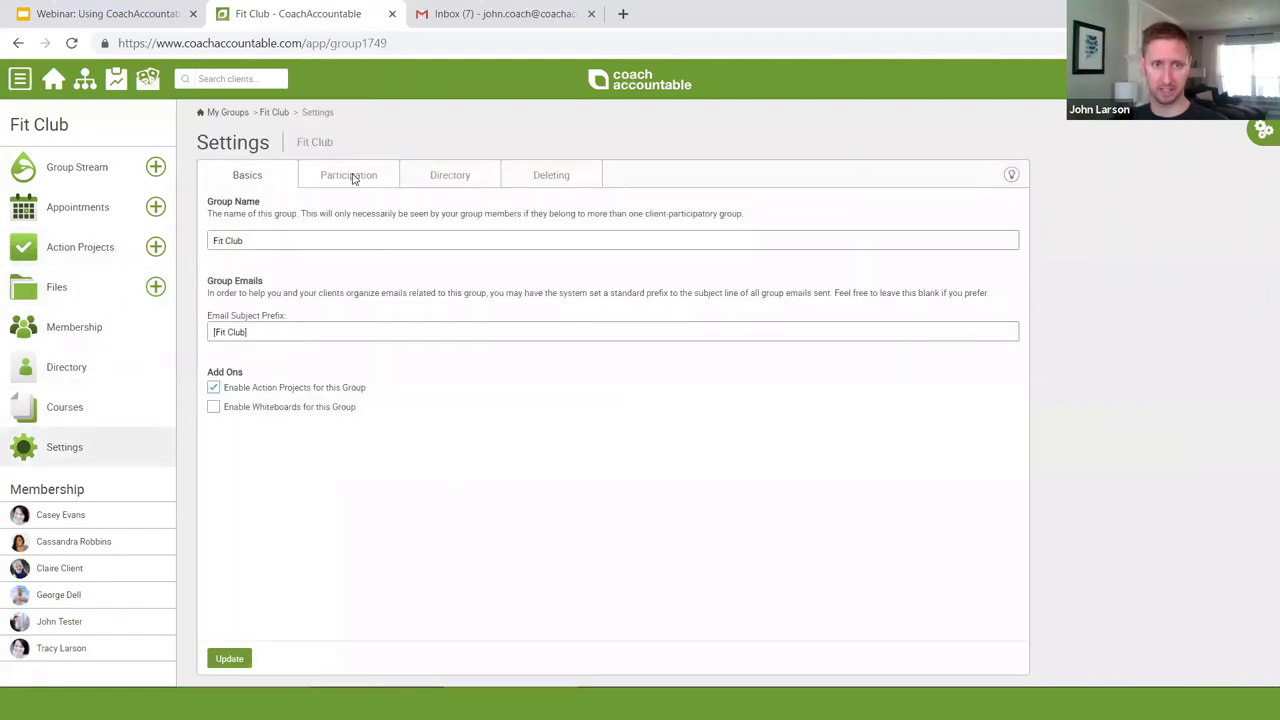
{"action": "left_click", "coordinate": [354, 177]}
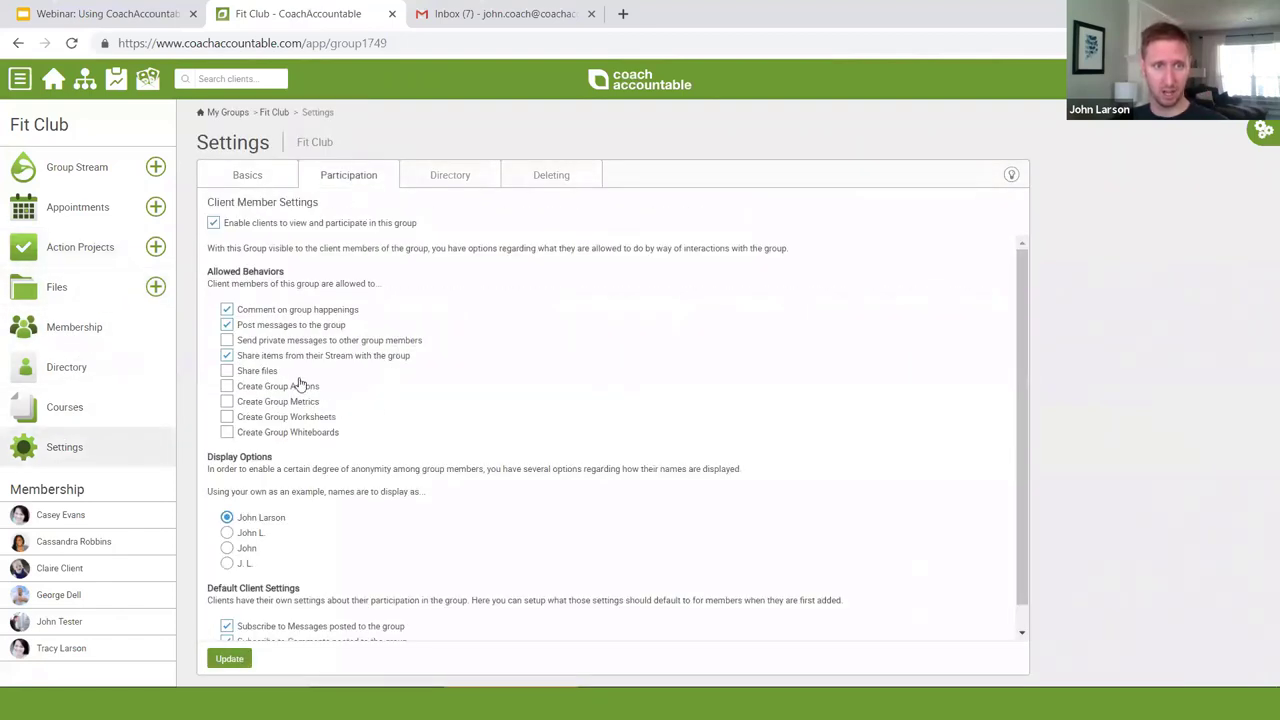
{"action": "left_click_drag", "start_coordinate": [320, 387], "coordinate": [238, 391]}
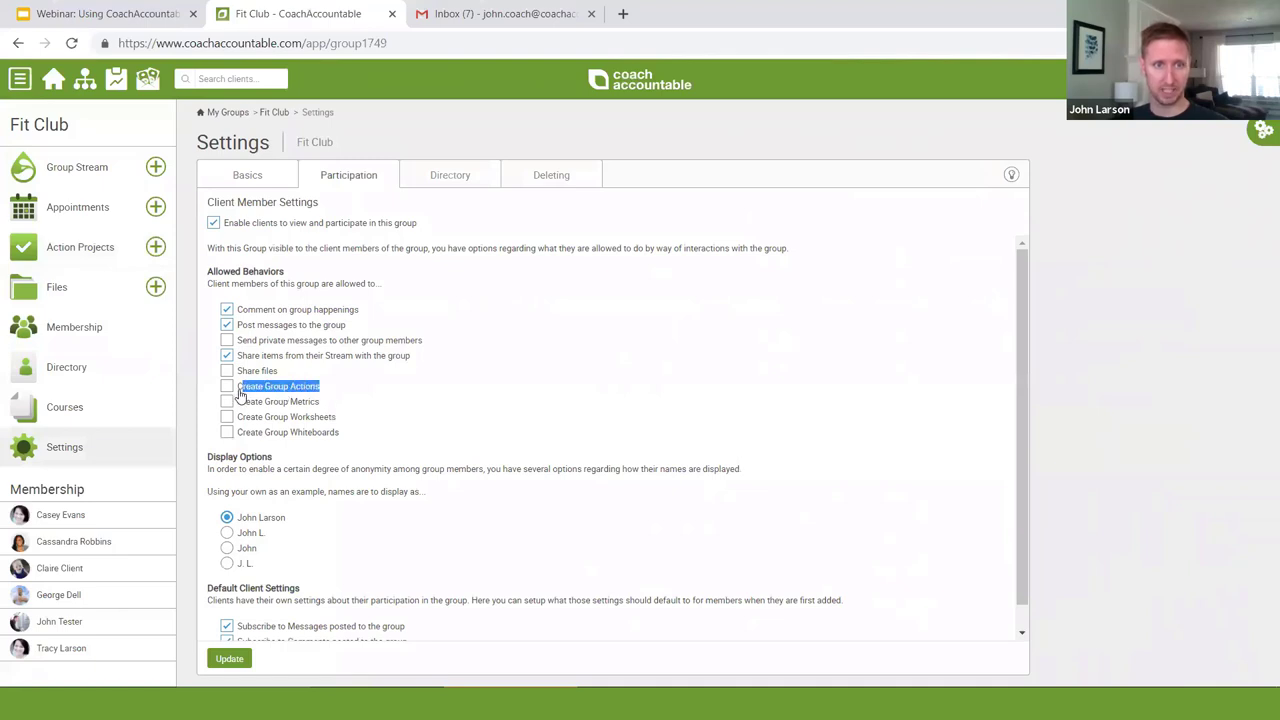
{"action": "left_click", "coordinate": [227, 387]}
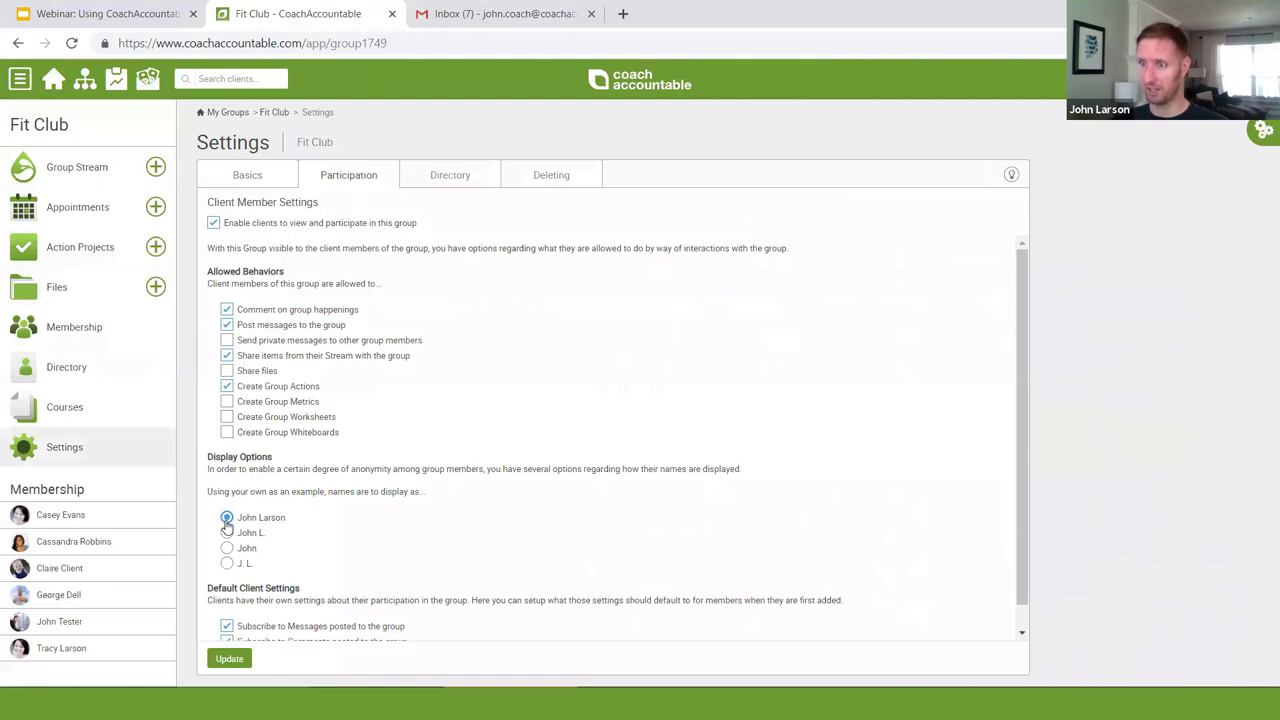
{"action": "left_click", "coordinate": [221, 660]}
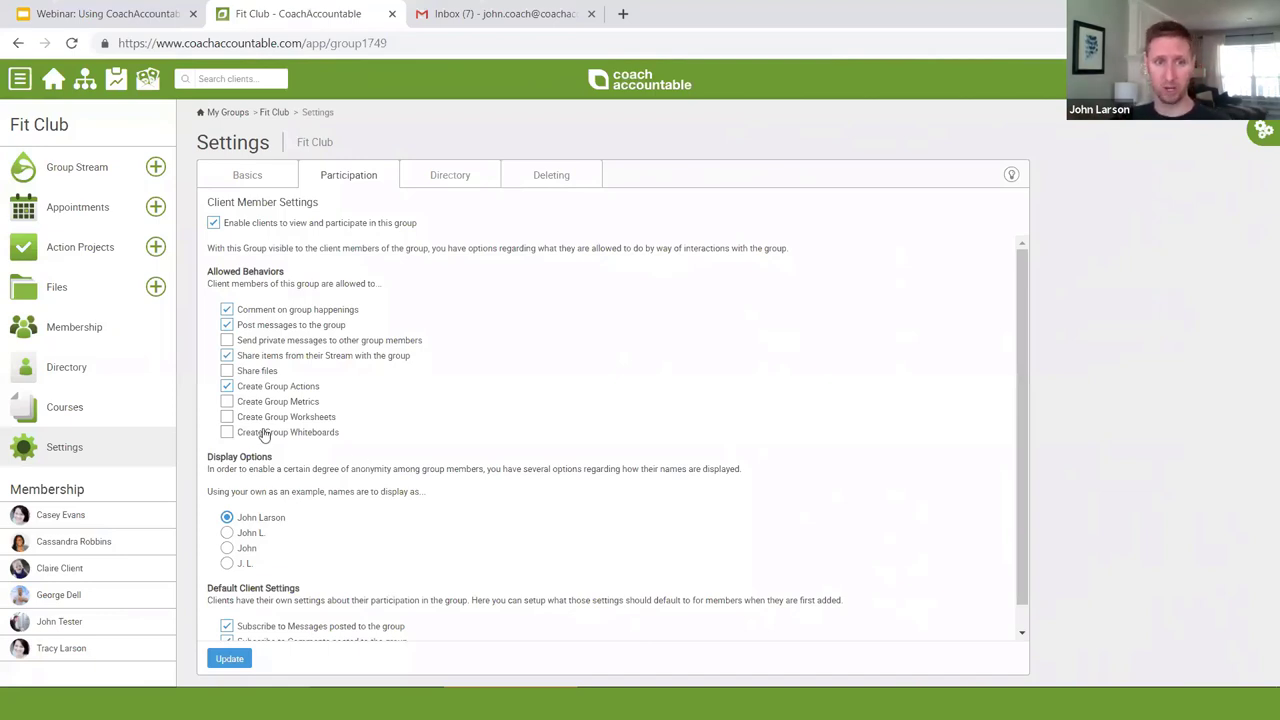
{"action": "left_click_drag", "start_coordinate": [320, 387], "coordinate": [240, 392]}
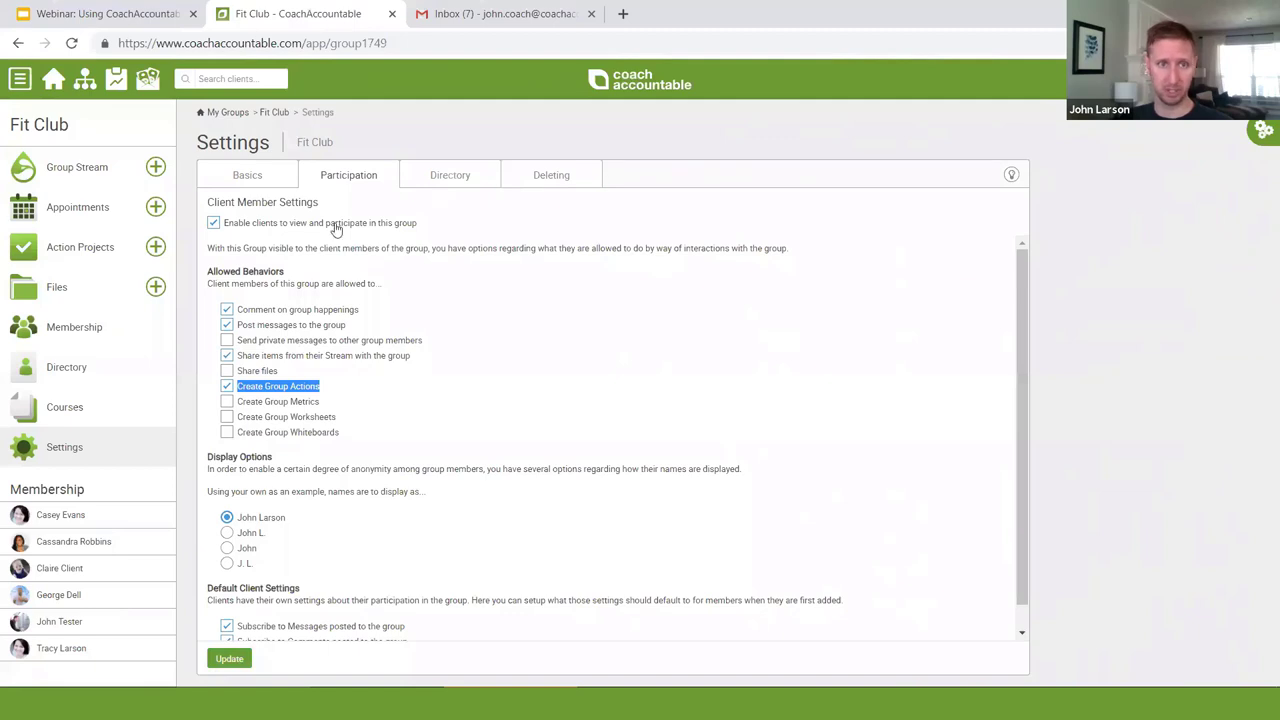
Step: Switch to the client's browser session and open the Fit Club group's action projects there
{"action": "left_click", "coordinate": [88, 250]}
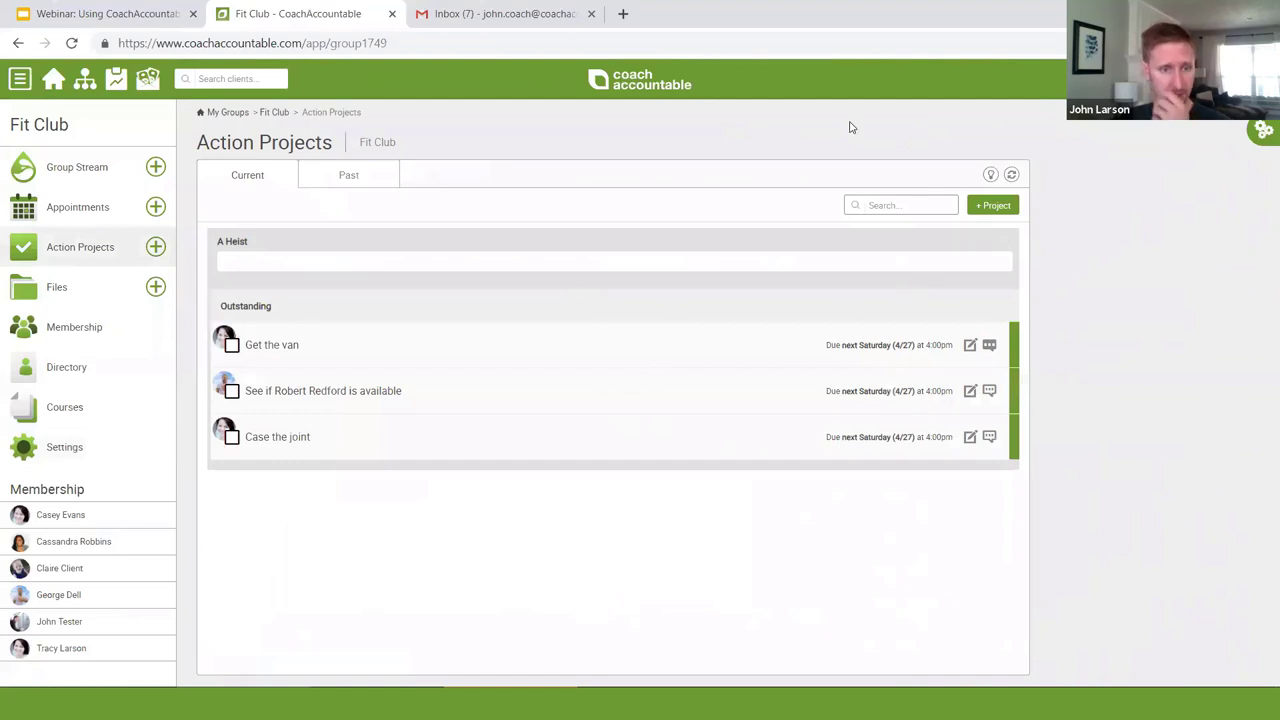
{"action": "key", "text": "alt+Tab"}
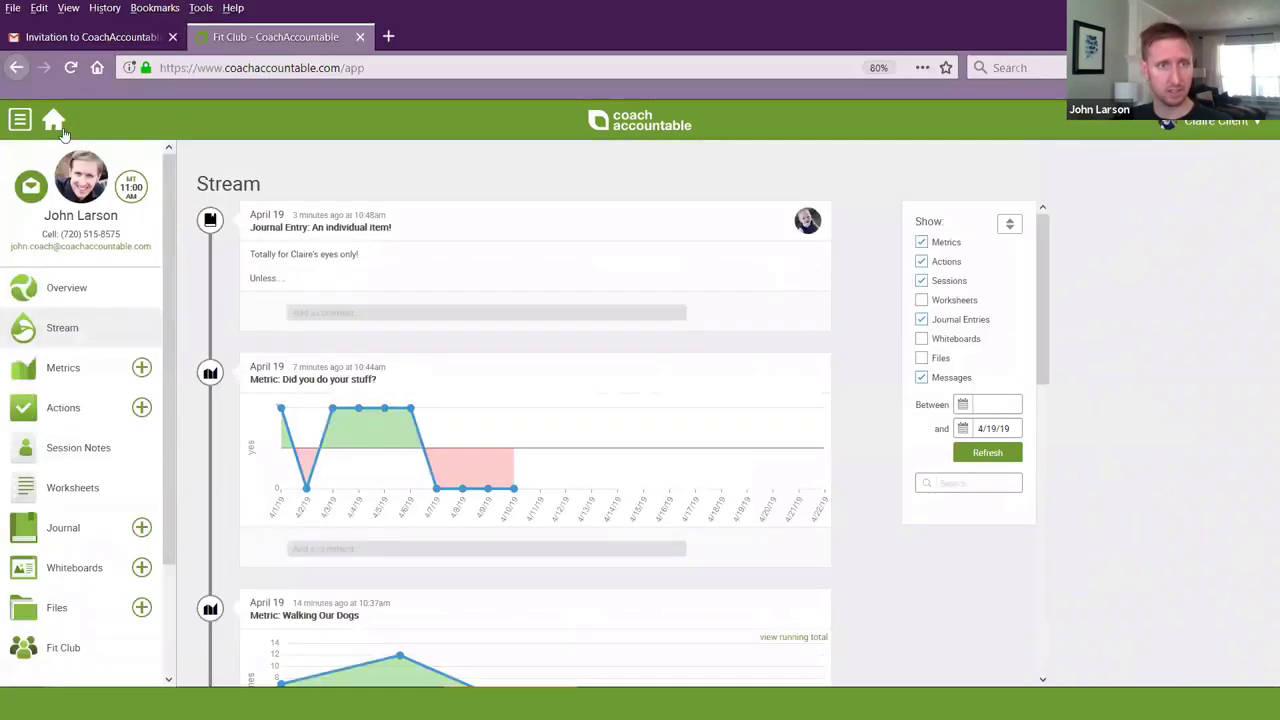
{"action": "left_click", "coordinate": [45, 646]}
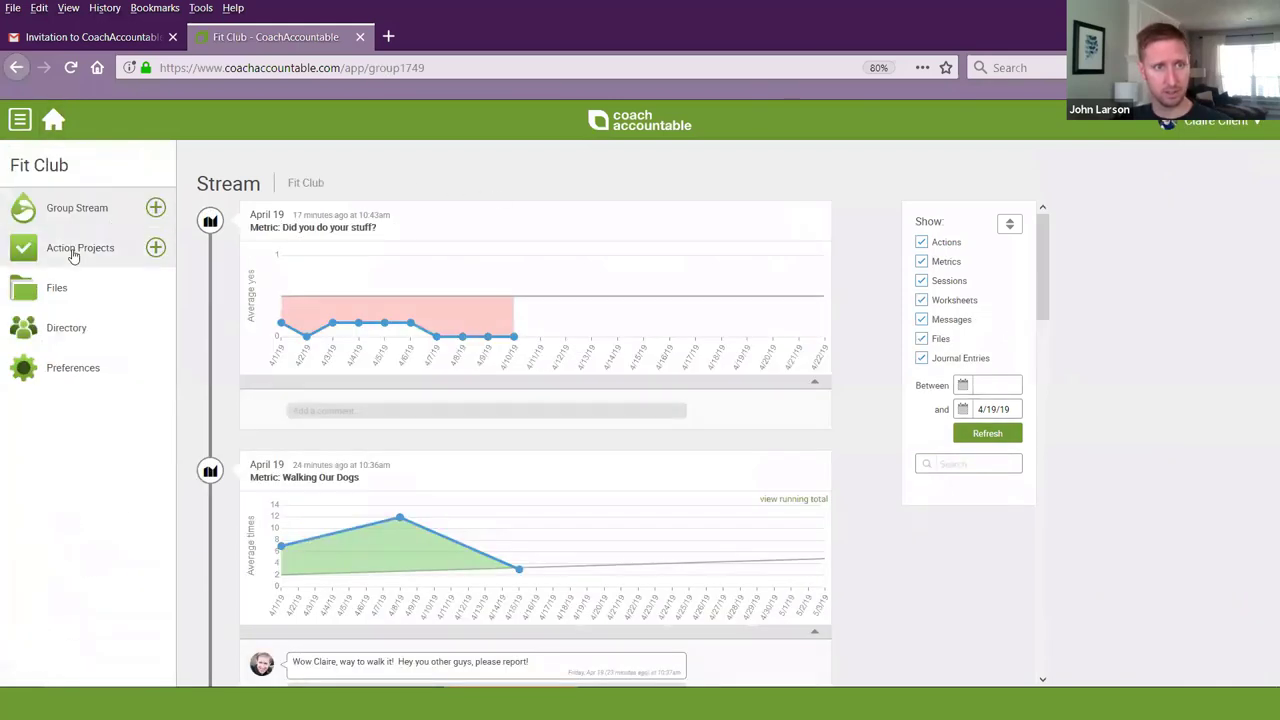
{"action": "left_click", "coordinate": [79, 250]}
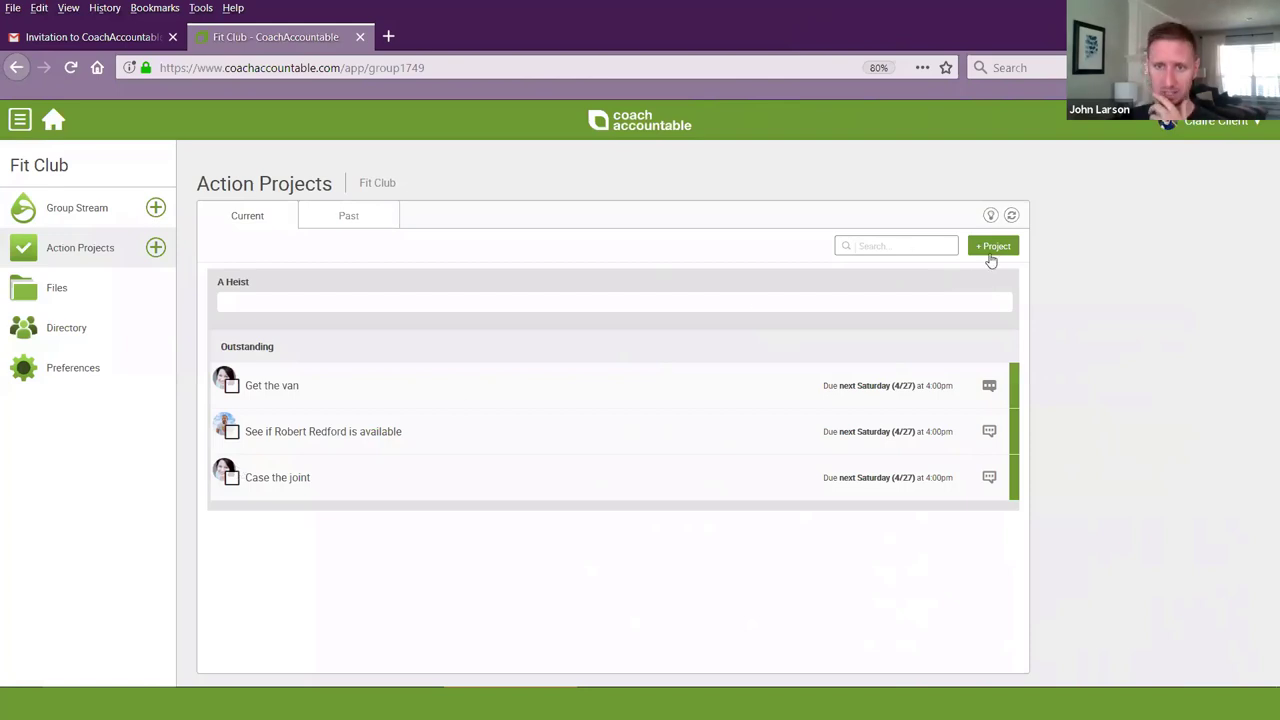
Step: As the client, add an action named "Get a great disguise" to the "A Heist" project, assigned to the fourth listed member
{"action": "left_click", "coordinate": [950, 284]}
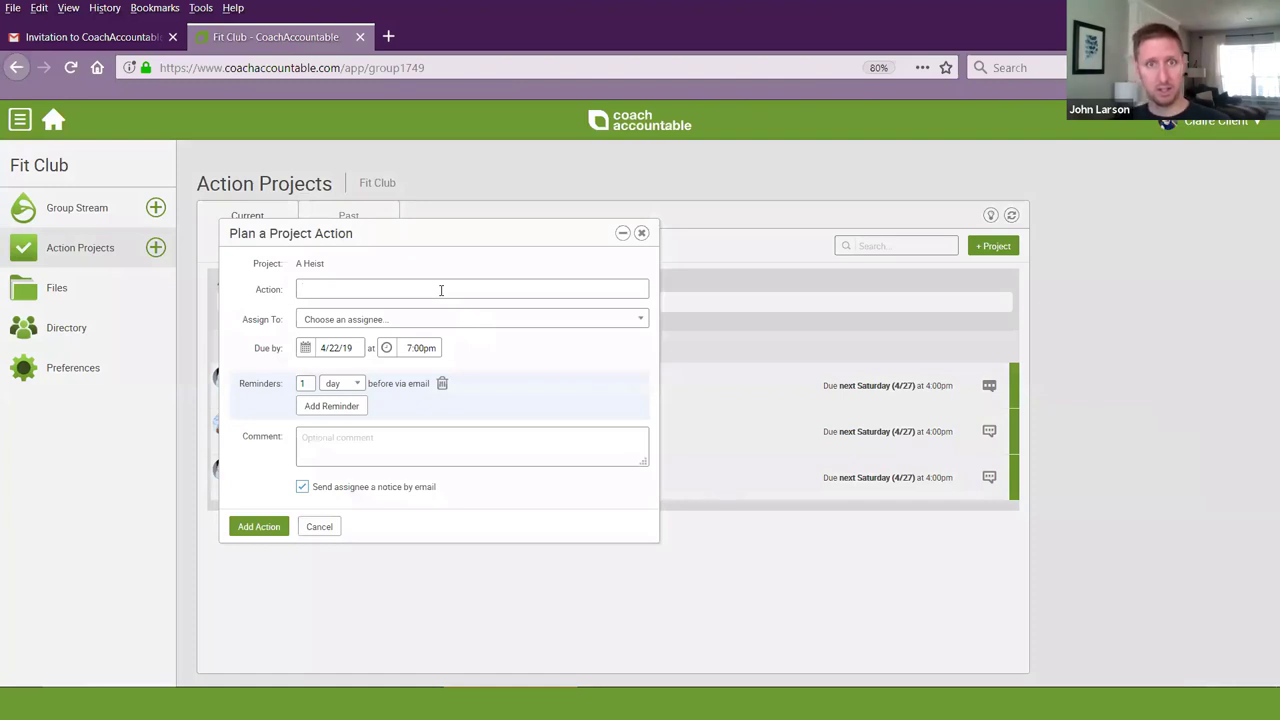
{"action": "type", "text": "Get a great disc"}
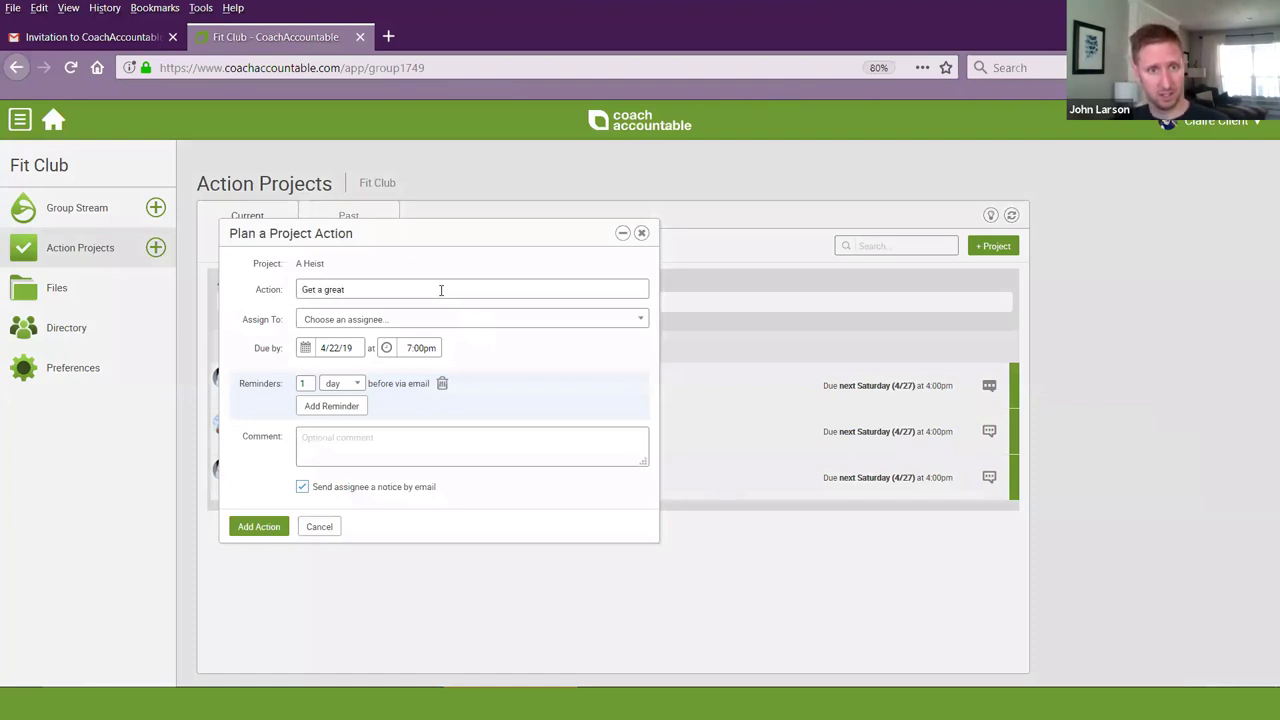
{"action": "key", "text": "BackSpace"}
{"action": "type", "text": "guise"}
{"action": "left_click", "coordinate": [425, 319]}
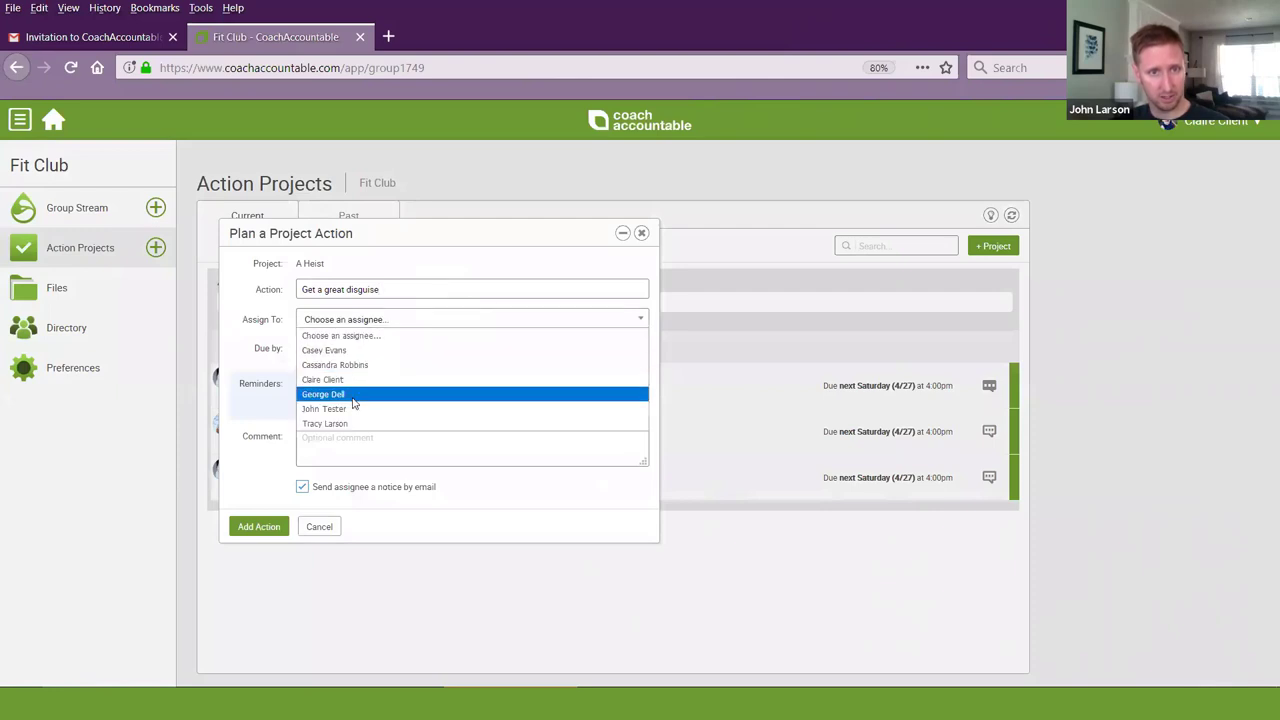
{"action": "left_click", "coordinate": [352, 398]}
{"action": "left_click", "coordinate": [259, 526]}
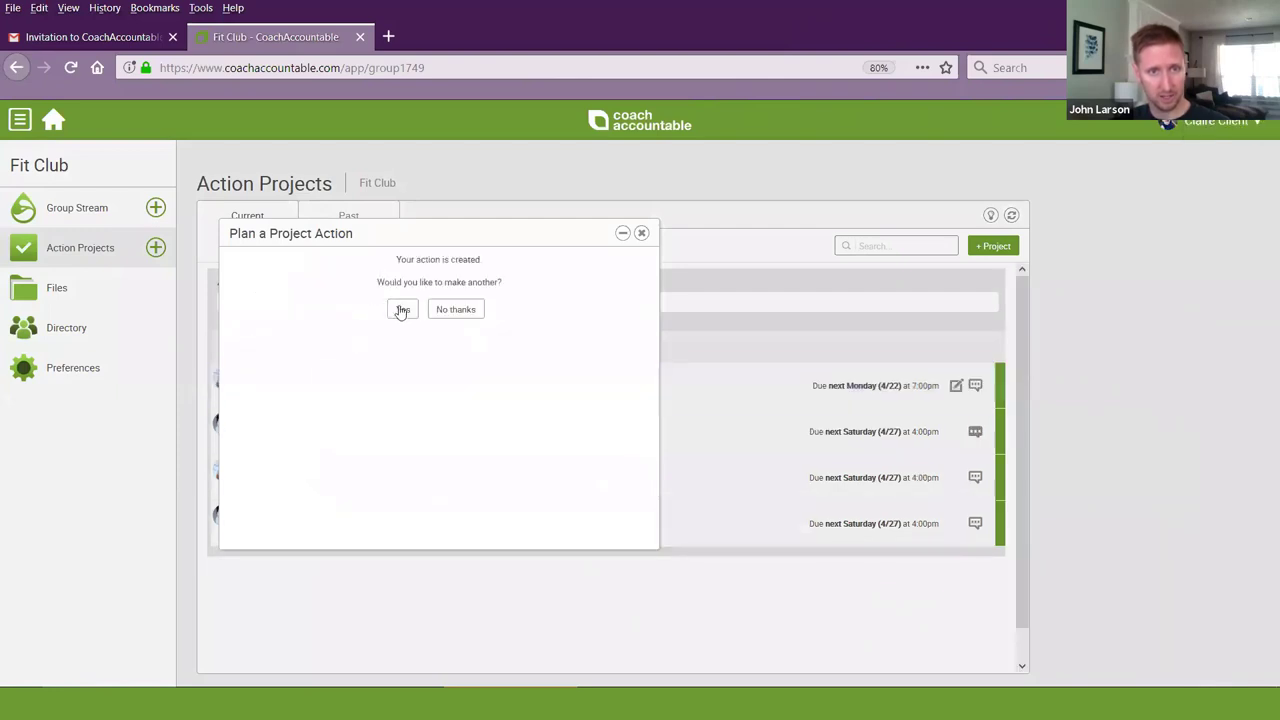
Step: Add another client-created action named "Find certain supplies", assign it to a different group member, and finish adding actions
{"action": "left_click", "coordinate": [402, 310]}
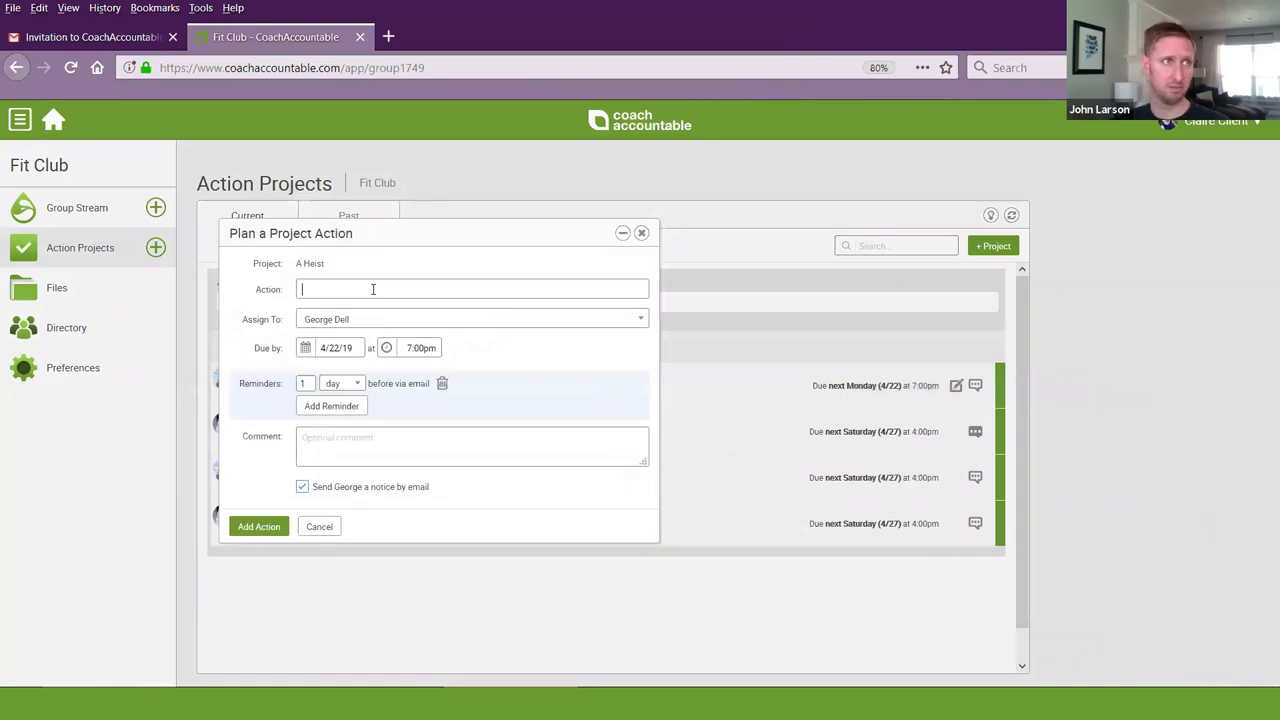
{"action": "type", "text": "Find certain supplies"}
{"action": "left_click", "coordinate": [355, 319]}
{"action": "left_click", "coordinate": [346, 351]}
{"action": "left_click", "coordinate": [258, 526]}
{"action": "left_click", "coordinate": [457, 294]}
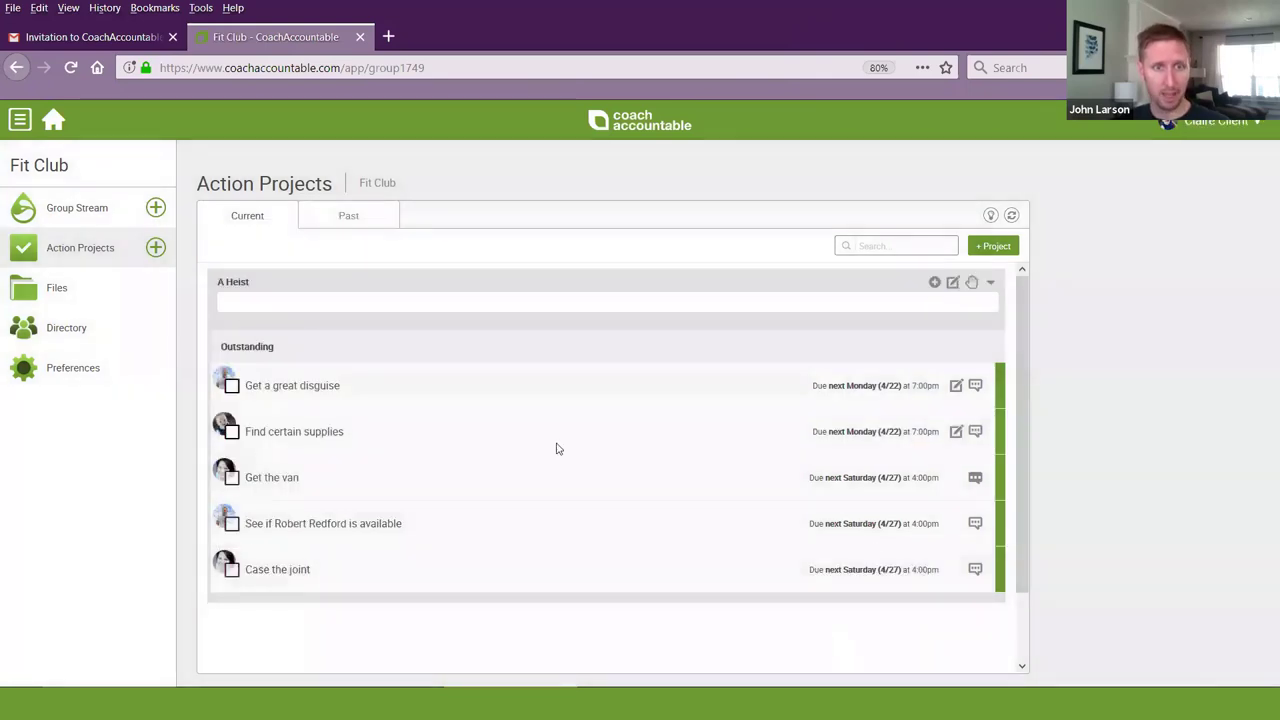
Step: Mark the "Find certain supplies" and "Get a great disguise" actions as complete
{"action": "left_click", "coordinate": [232, 432]}
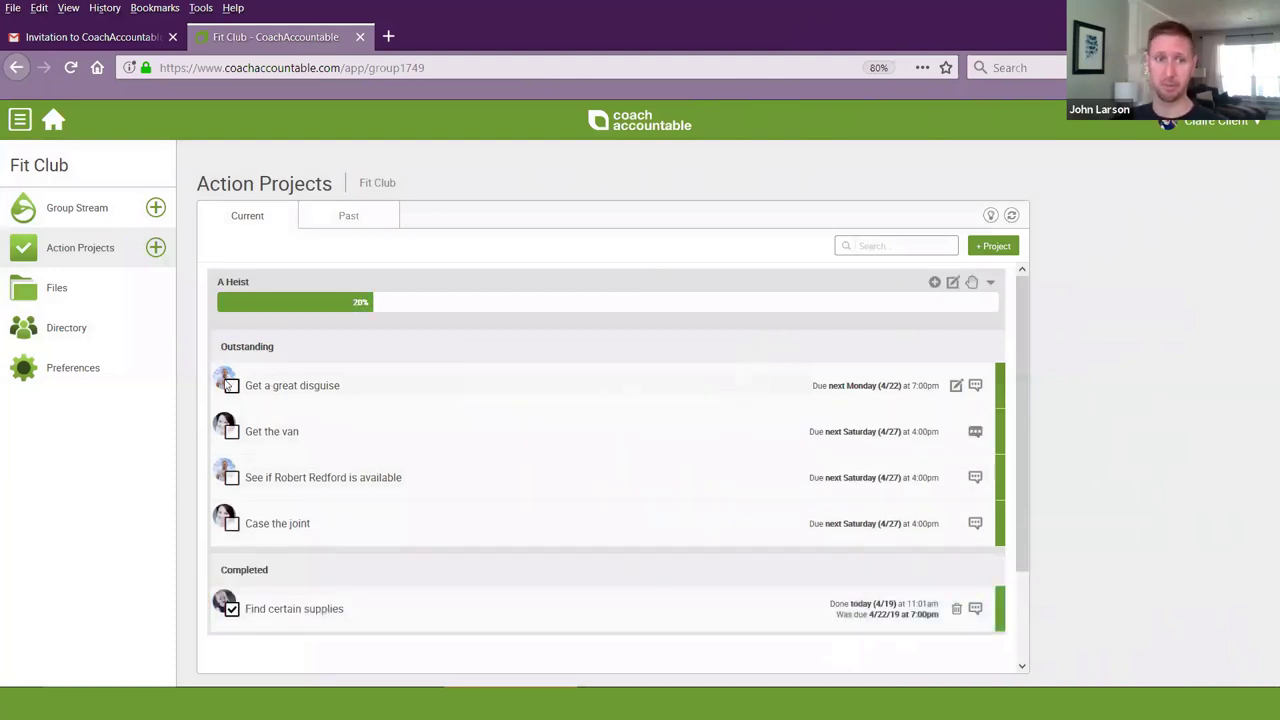
{"action": "left_click", "coordinate": [232, 387]}
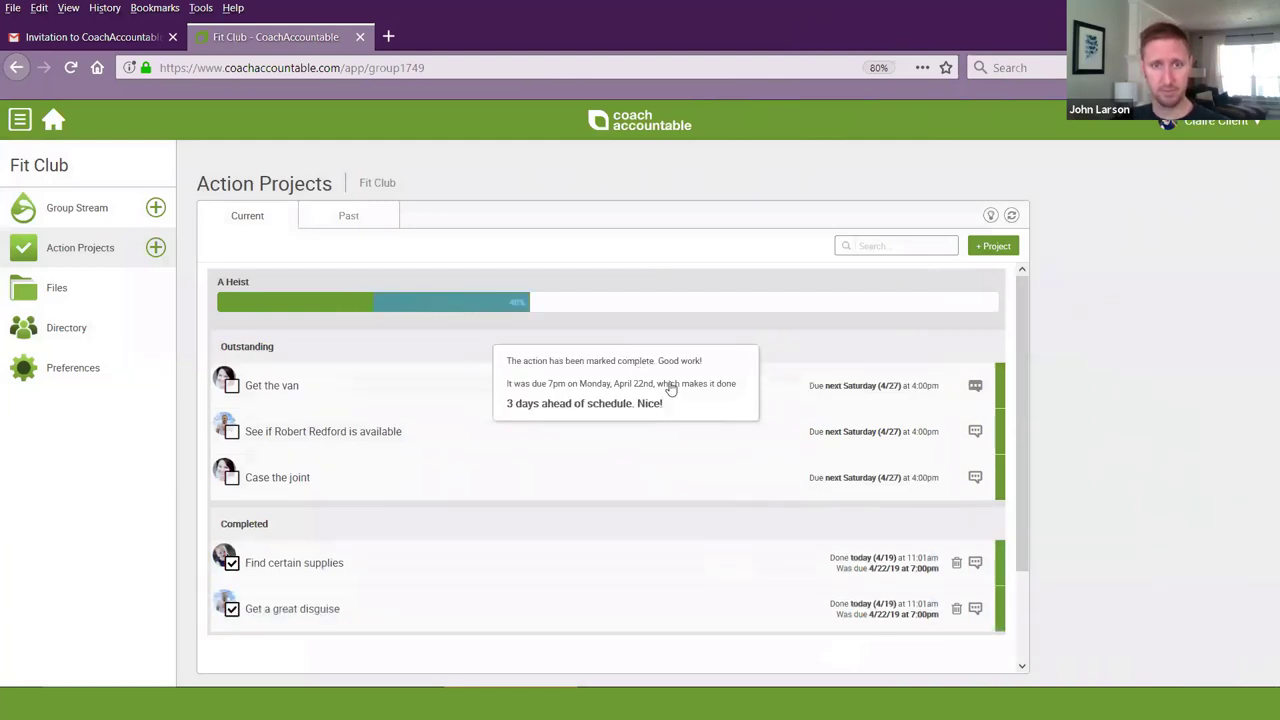
{"action": "mouse_move", "coordinate": [493, 315]}
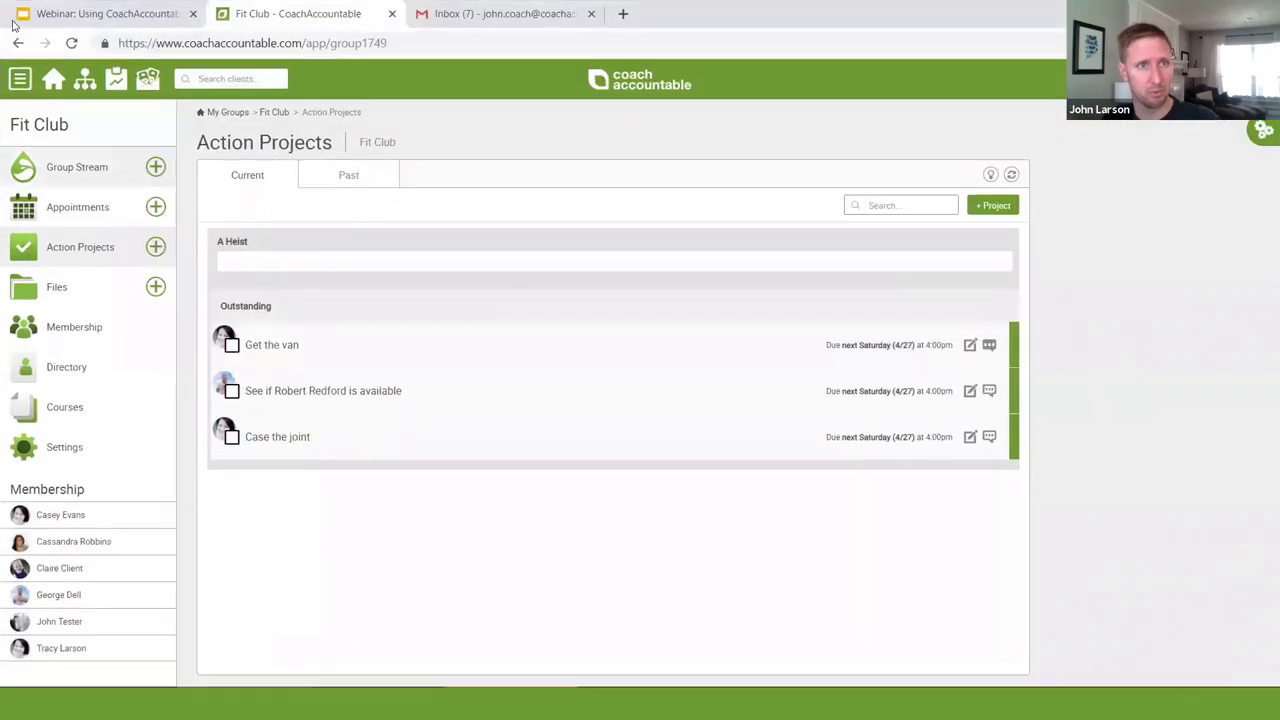
Step: Return to the coach's browser and switch to the Google Slides webinar presentation
{"action": "left_click", "coordinate": [40, 12]}
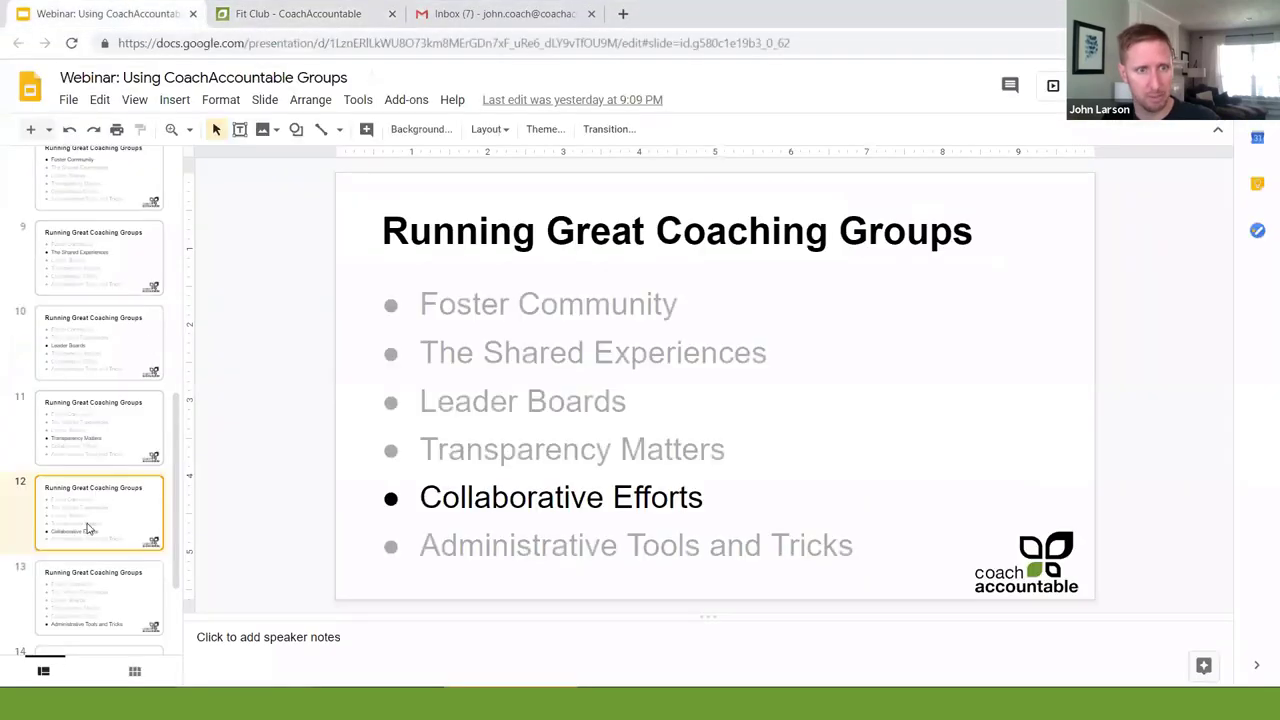
Step: Show the "Administrative Tools and Tricks" slide, and return to the My Groups list in CoachAccountable
{"action": "left_click", "coordinate": [82, 583]}
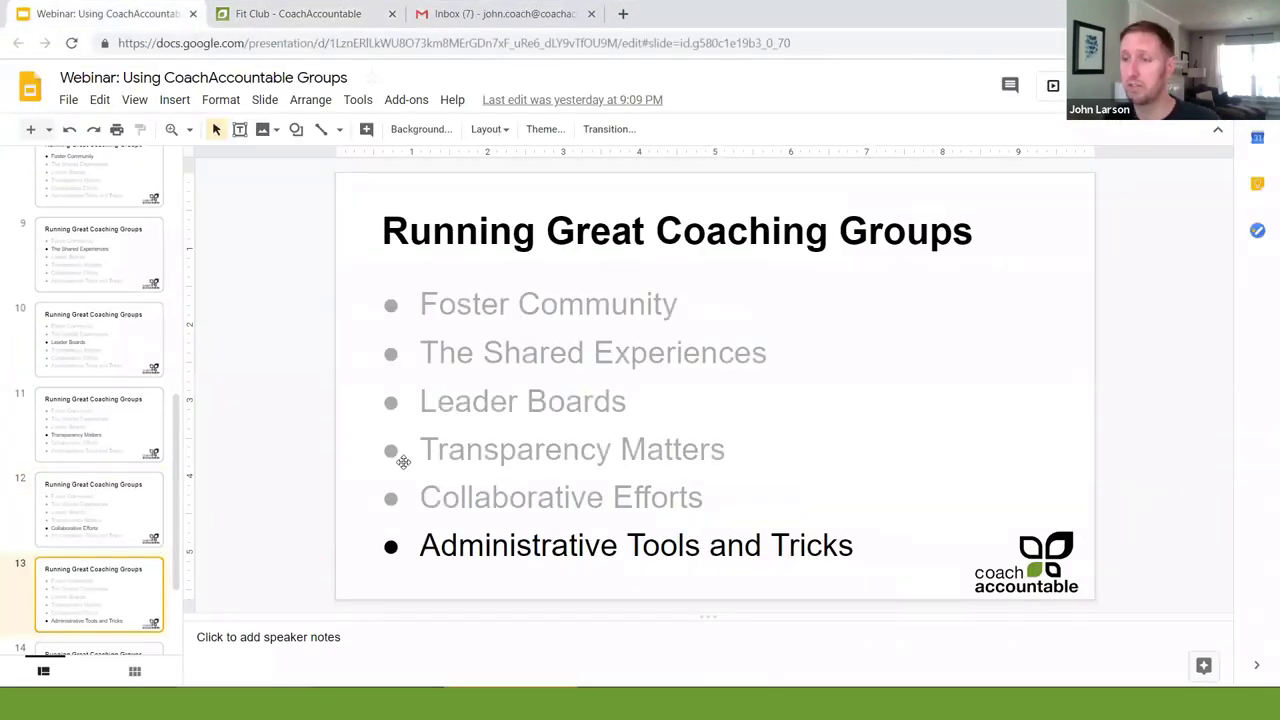
{"action": "left_click", "coordinate": [300, 15]}
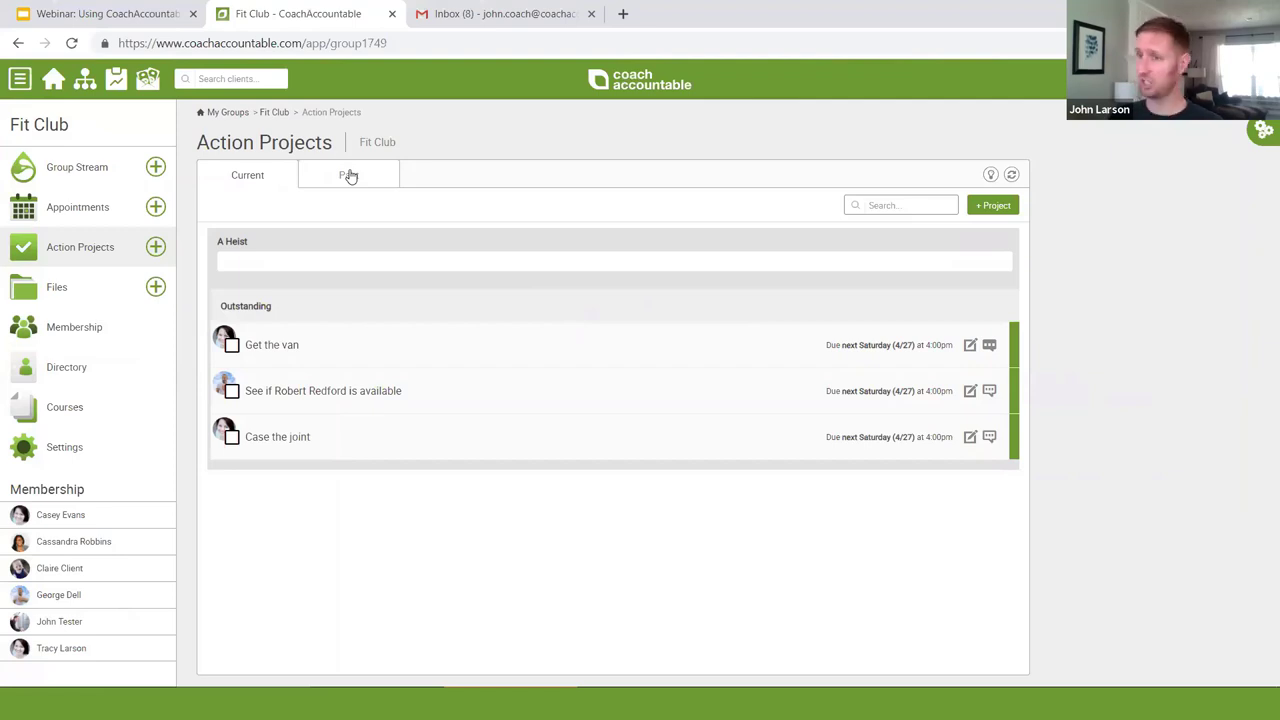
{"action": "left_click", "coordinate": [53, 79]}
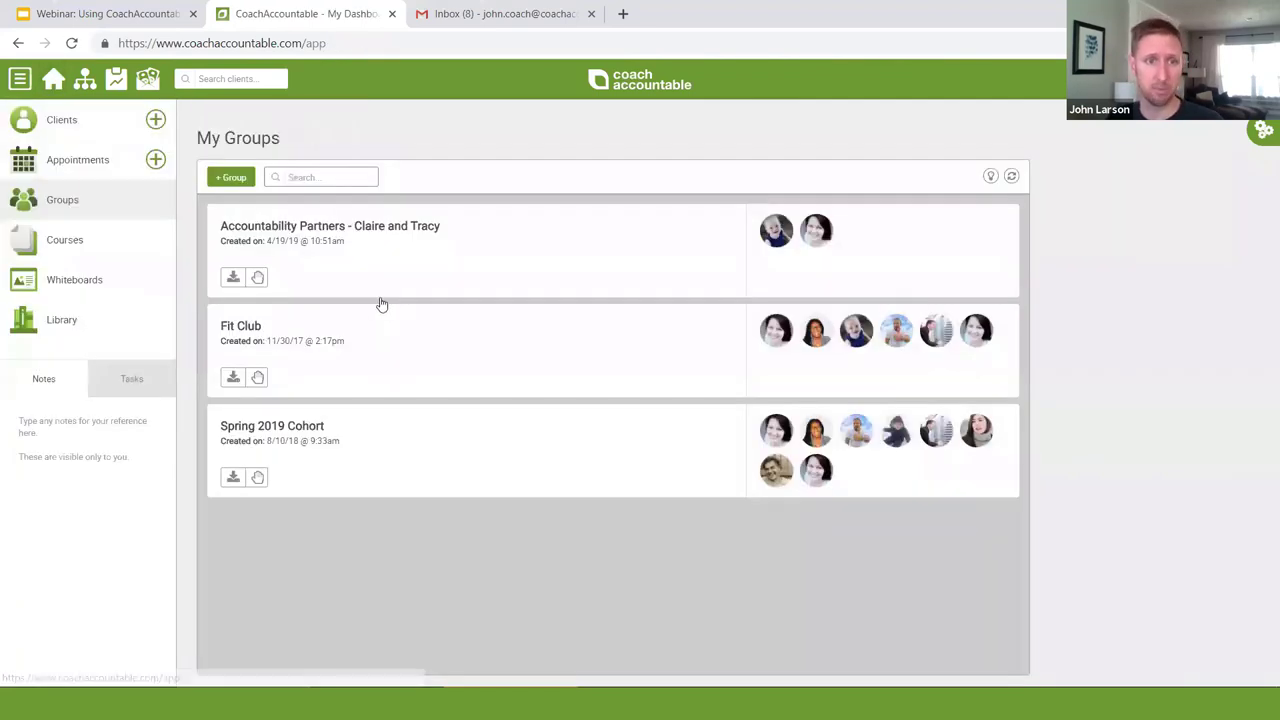
Step: Create a coaching group named "Admin Stuff" whose group-level happenings are visible only to the coach
{"action": "left_click", "coordinate": [240, 182]}
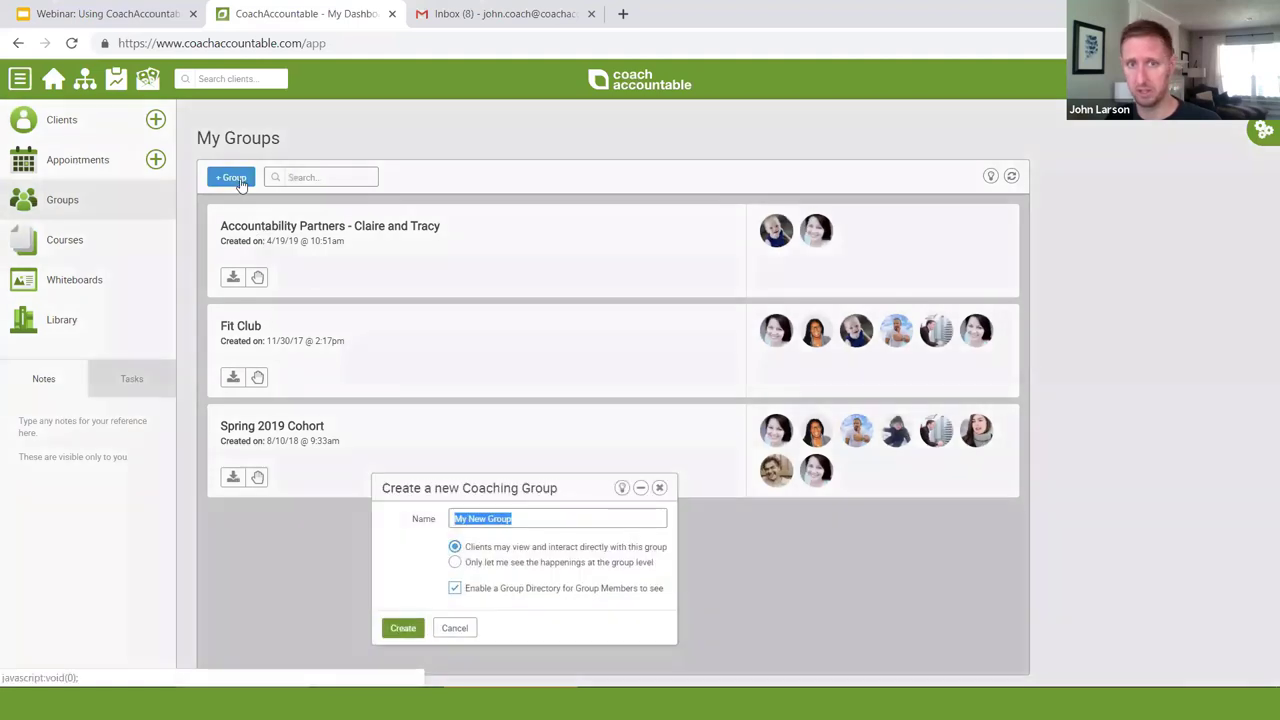
{"action": "left_click", "coordinate": [546, 521]}
{"action": "key", "text": "ctrl+a"}
{"action": "type", "text": "Admin Stuff"}
{"action": "key", "text": "Tab"}
{"action": "key", "text": "Down"}
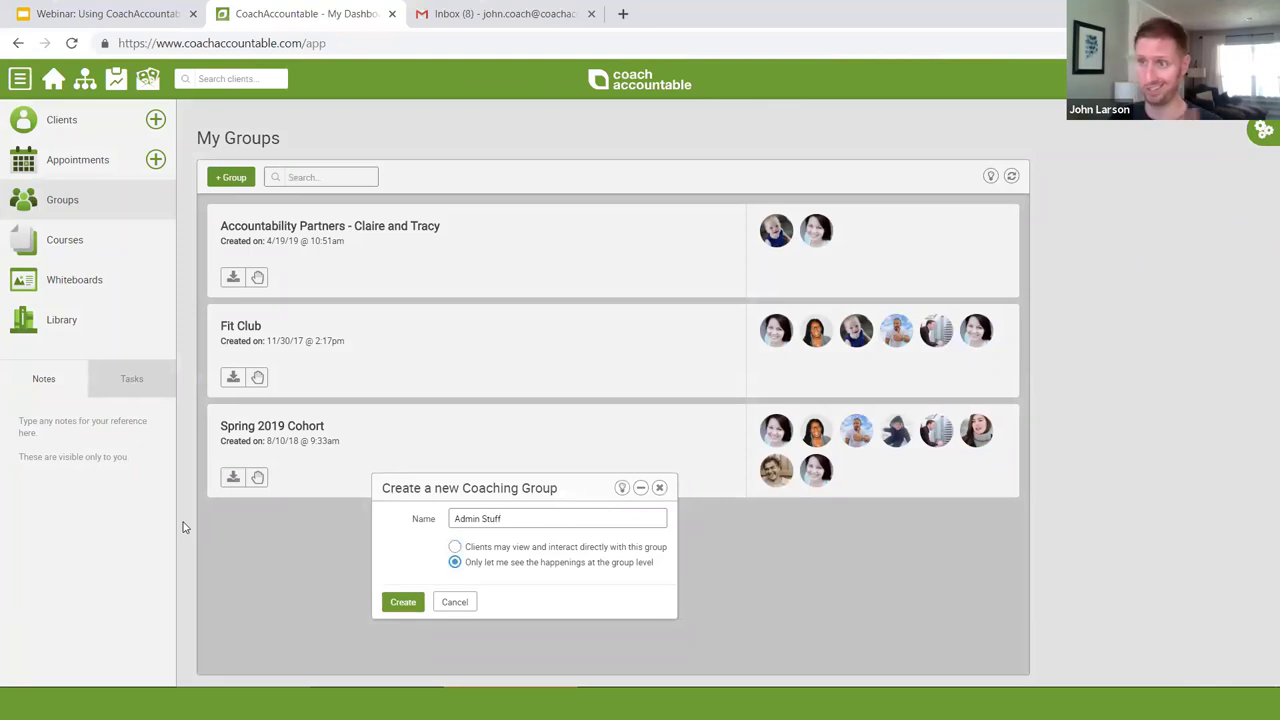
{"action": "left_click", "coordinate": [472, 548]}
{"action": "left_click", "coordinate": [485, 562]}
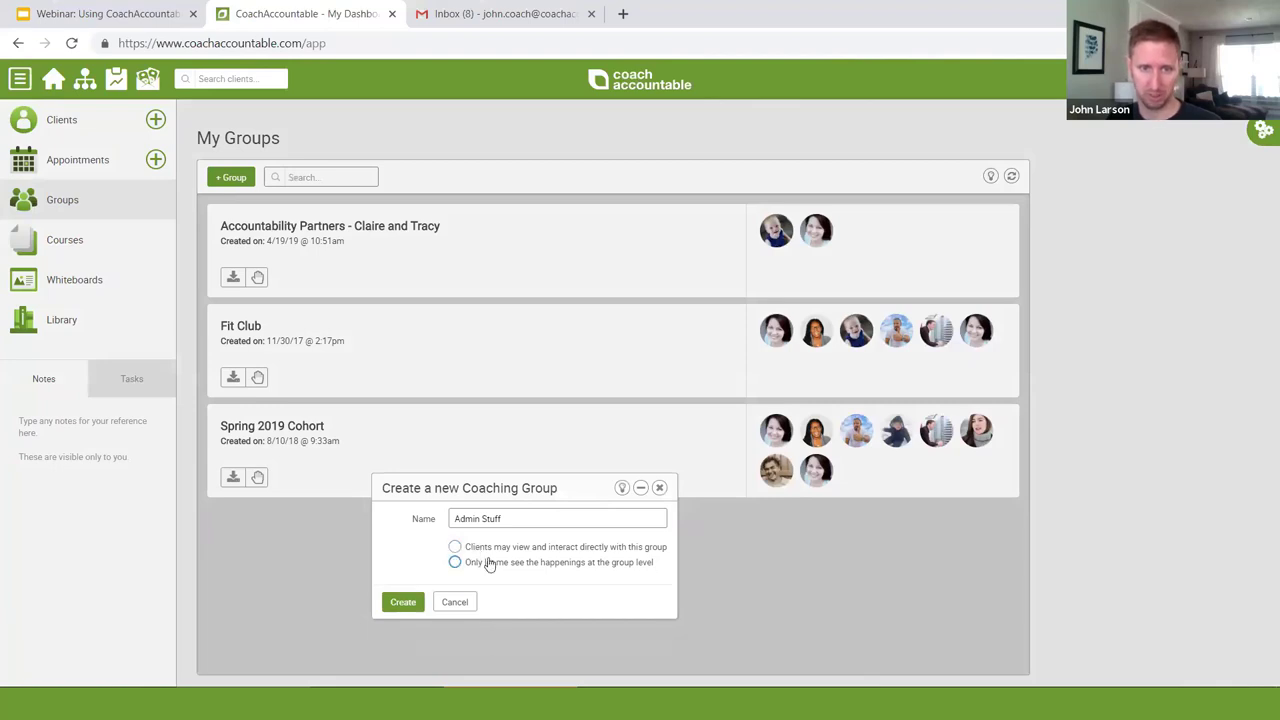
{"action": "left_click", "coordinate": [406, 606]}
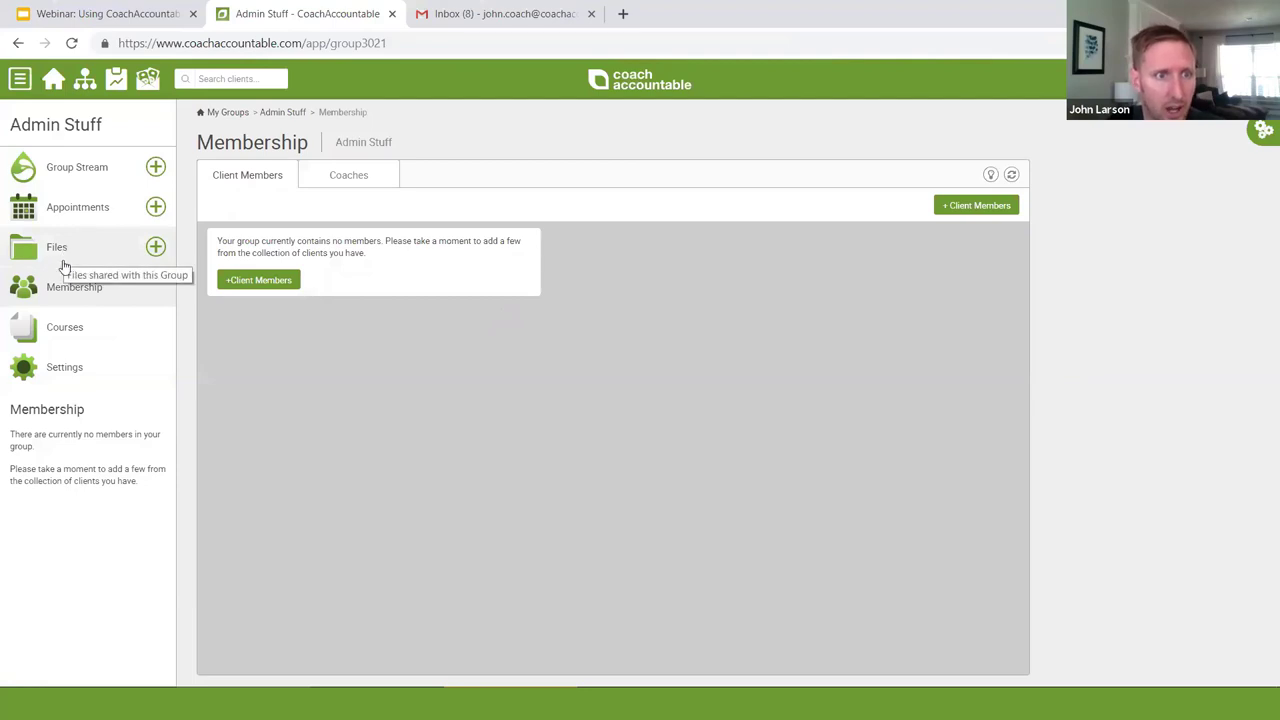
Step: Add the first, second, fourth and fifth listed clients as members of the Admin Stuff group
{"action": "left_click", "coordinate": [278, 283]}
{"action": "left_click", "coordinate": [302, 268]}
{"action": "left_click", "coordinate": [289, 292]}
{"action": "left_click", "coordinate": [269, 341]}
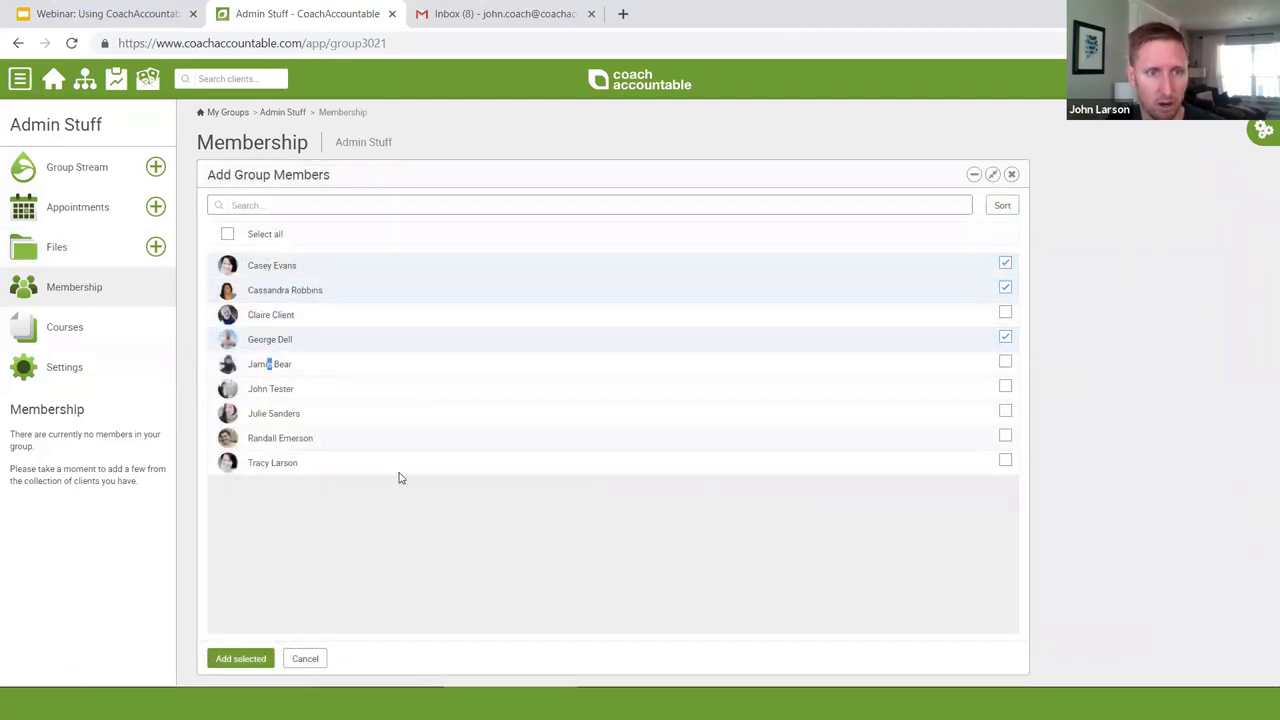
{"action": "left_click", "coordinate": [330, 370]}
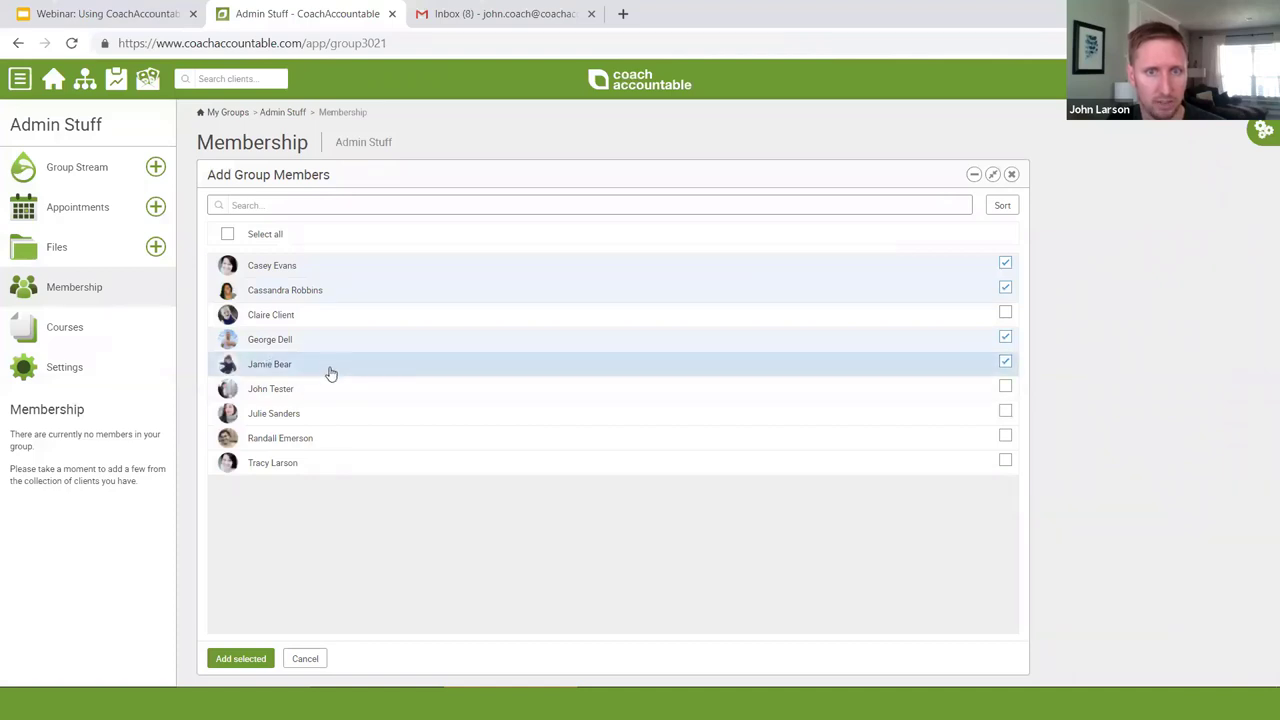
{"action": "left_click", "coordinate": [240, 659]}
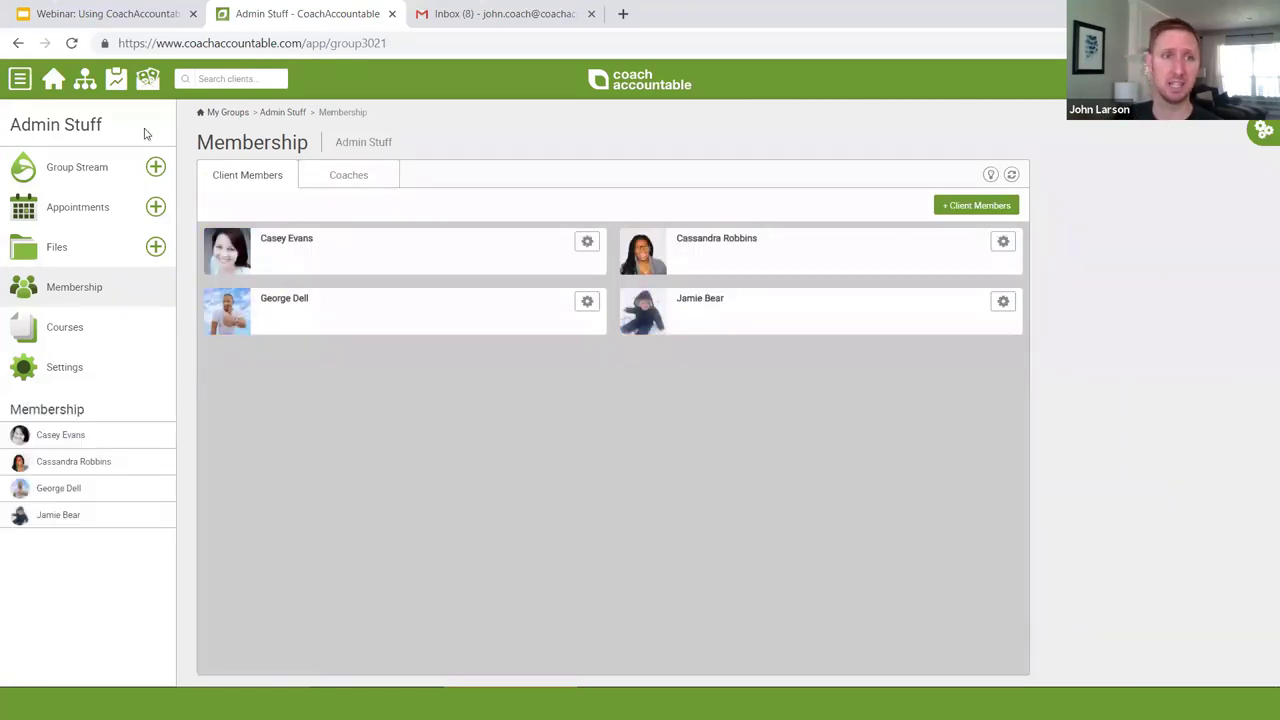
Step: View the form for posting a message to the Admin Stuff group, and close it without posting
{"action": "left_click", "coordinate": [155, 167]}
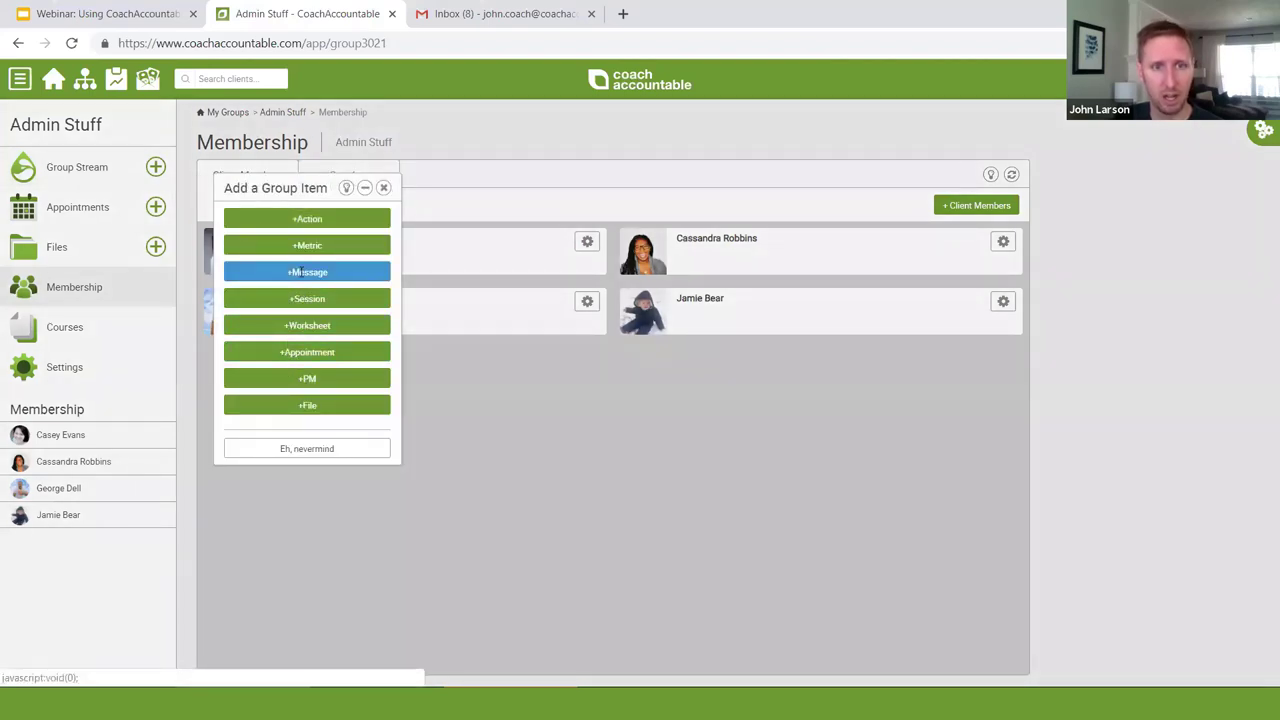
{"action": "left_click", "coordinate": [300, 272]}
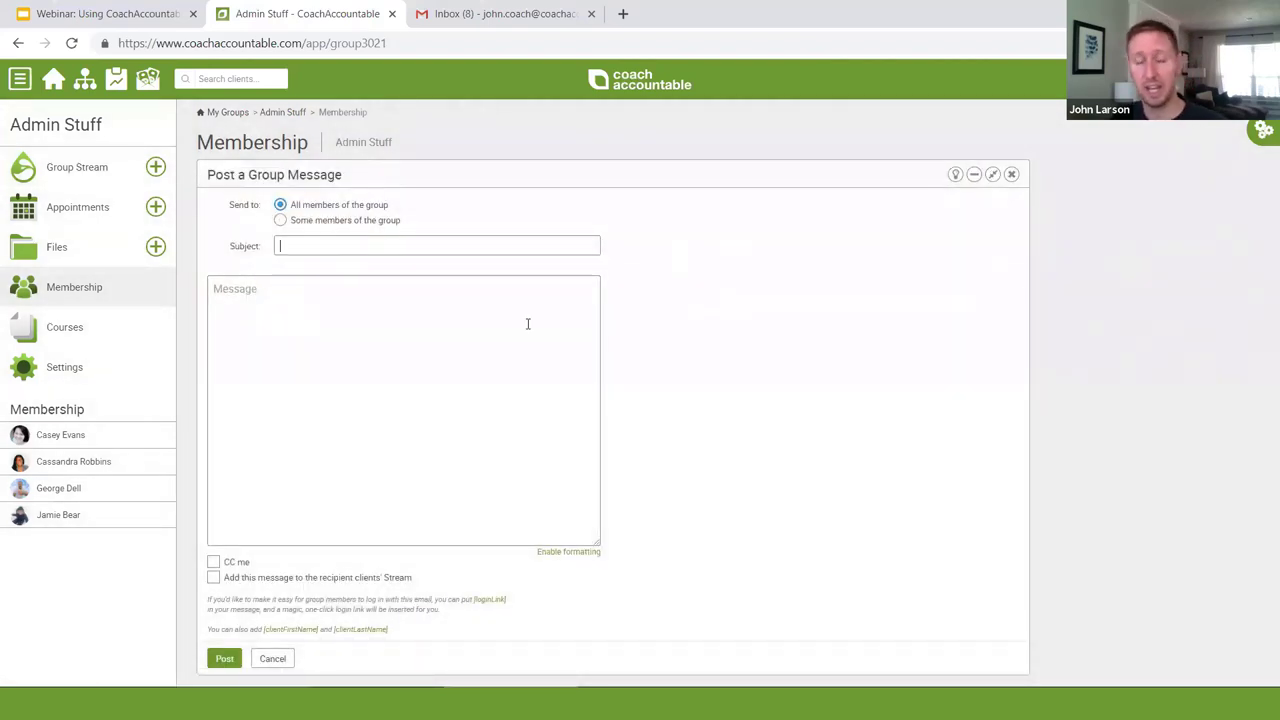
{"action": "left_click", "coordinate": [1011, 175]}
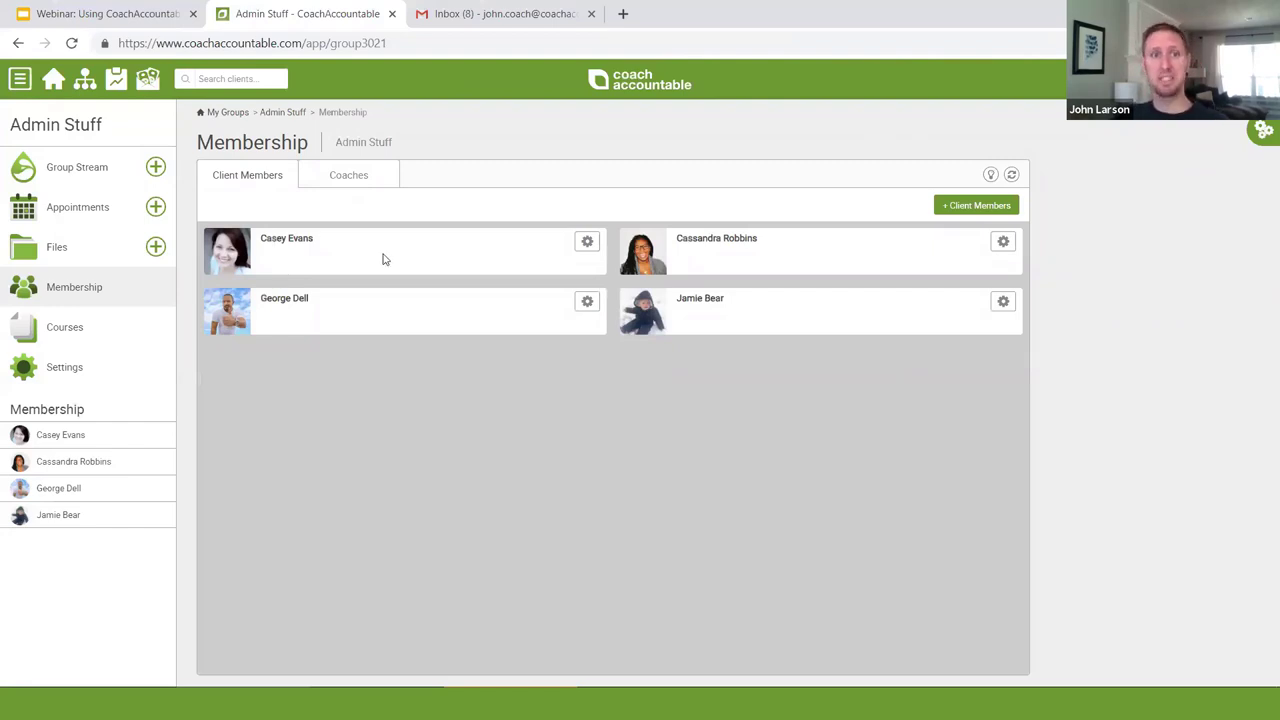
Step: Examine the coach's full list of active clients
{"action": "left_click", "coordinate": [52, 115]}
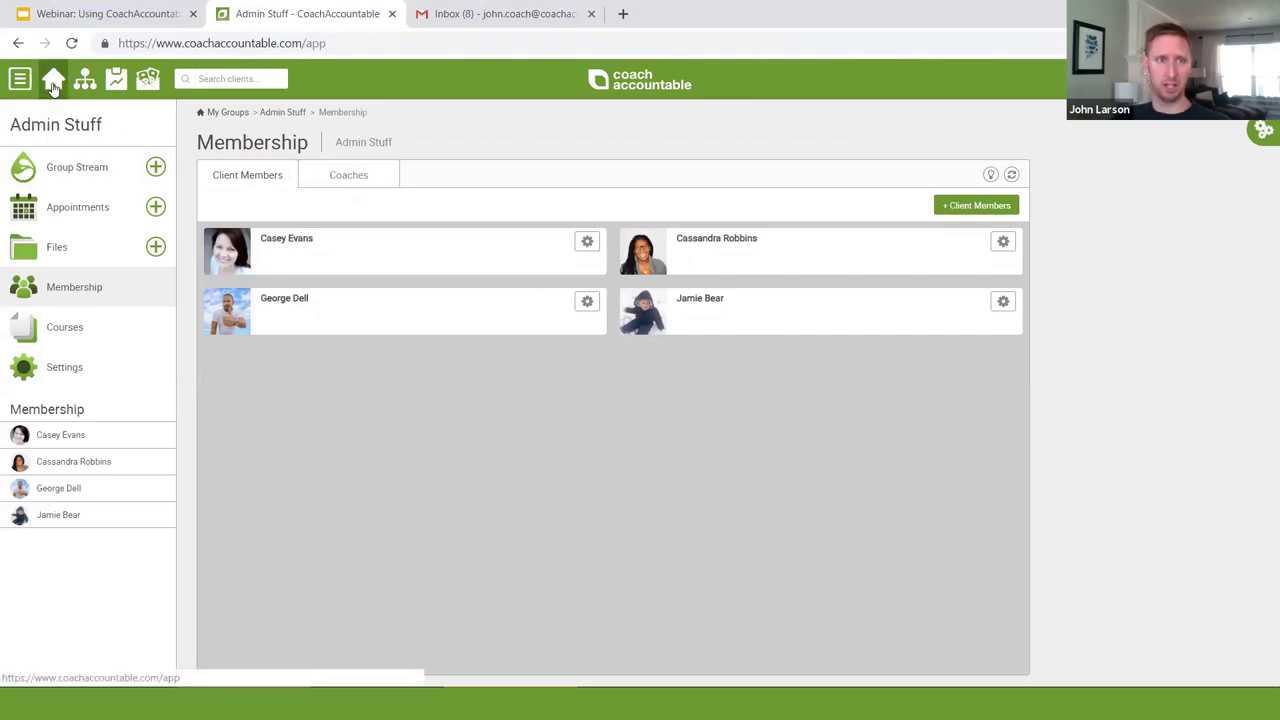
{"action": "left_click", "coordinate": [108, 124]}
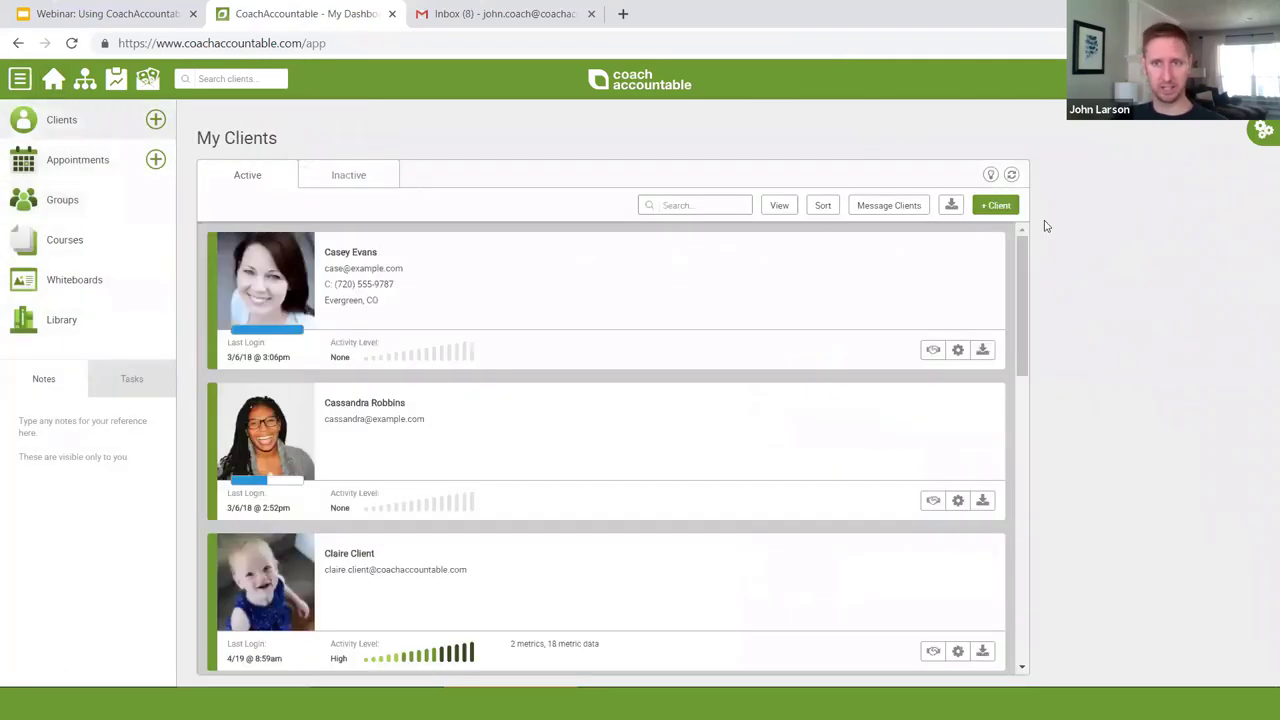
{"action": "left_click_drag", "start_coordinate": [1028, 267], "coordinate": [293, 78]}
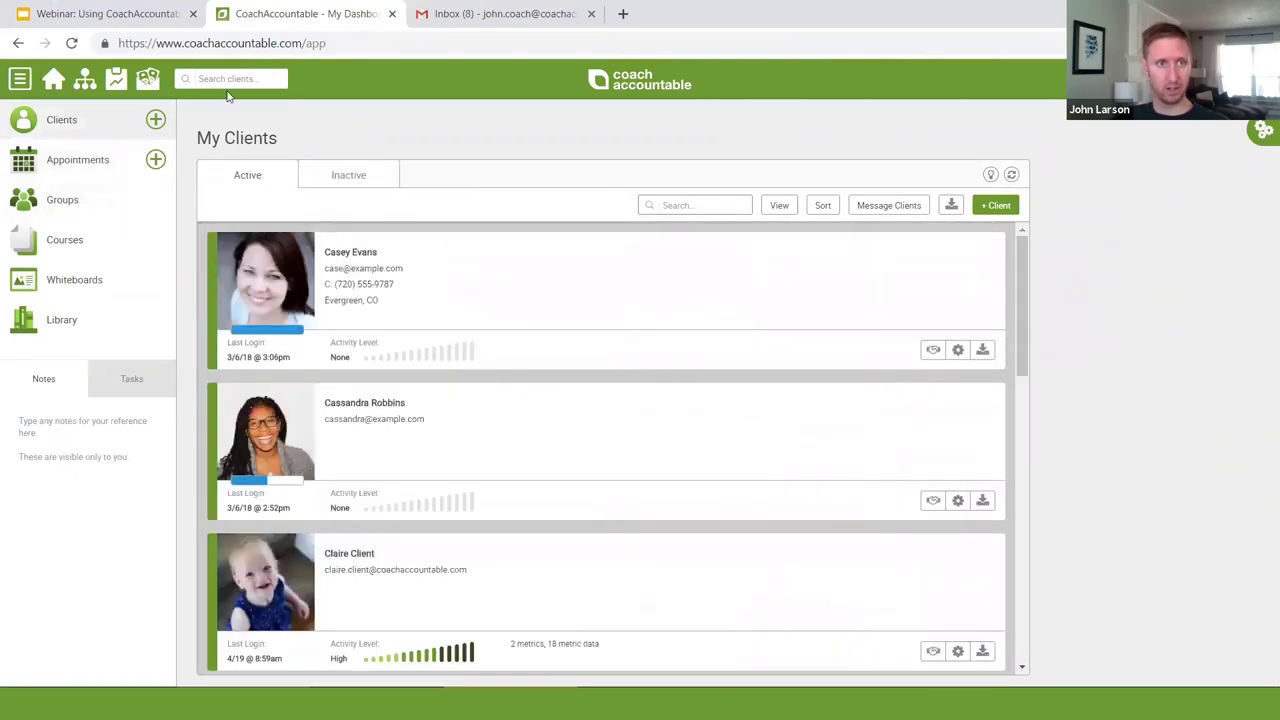
Step: Open the Admin Stuff group and page through its members' client overviews in sequence
{"action": "left_click", "coordinate": [66, 199]}
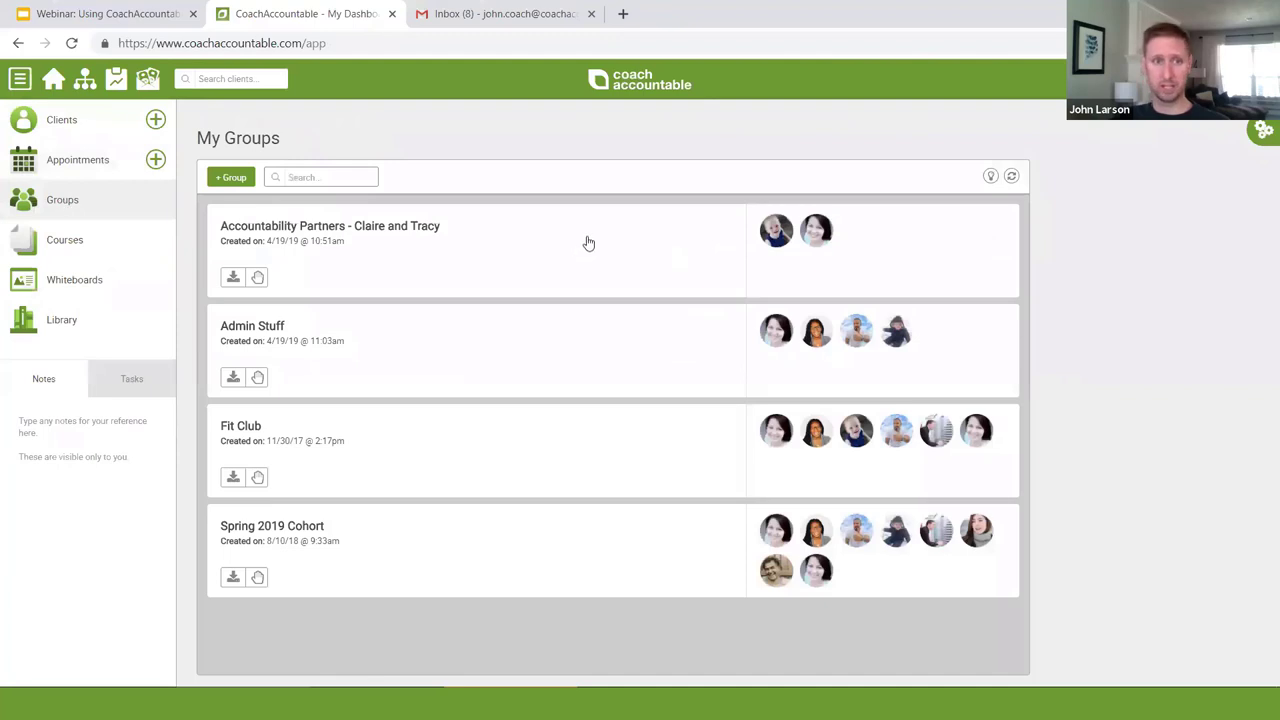
{"action": "left_click", "coordinate": [427, 355]}
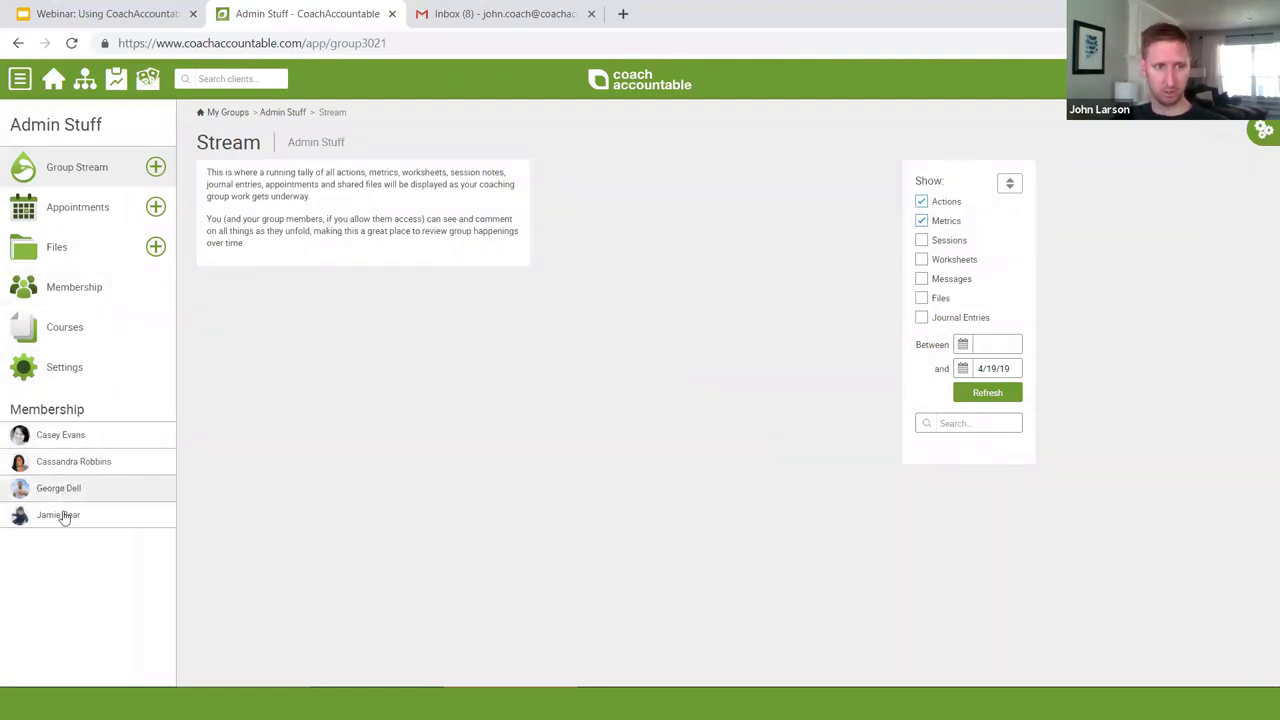
{"action": "left_click", "coordinate": [74, 438]}
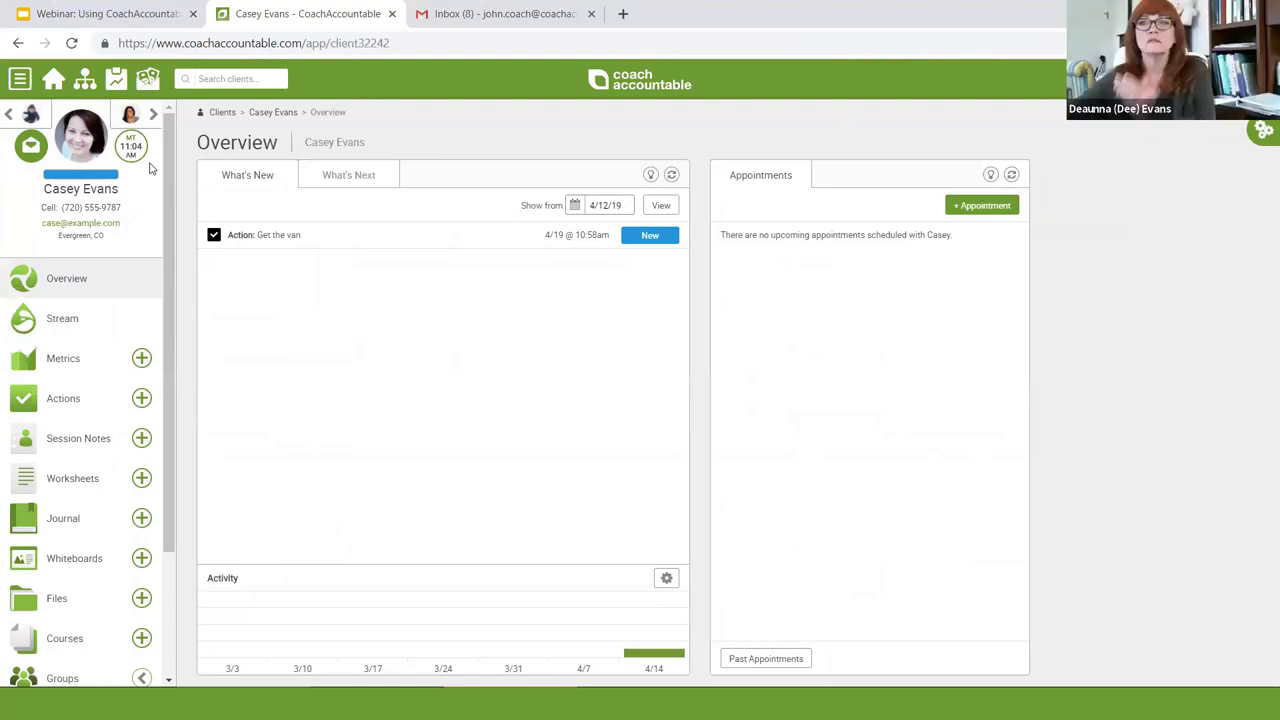
{"action": "left_click", "coordinate": [128, 117]}
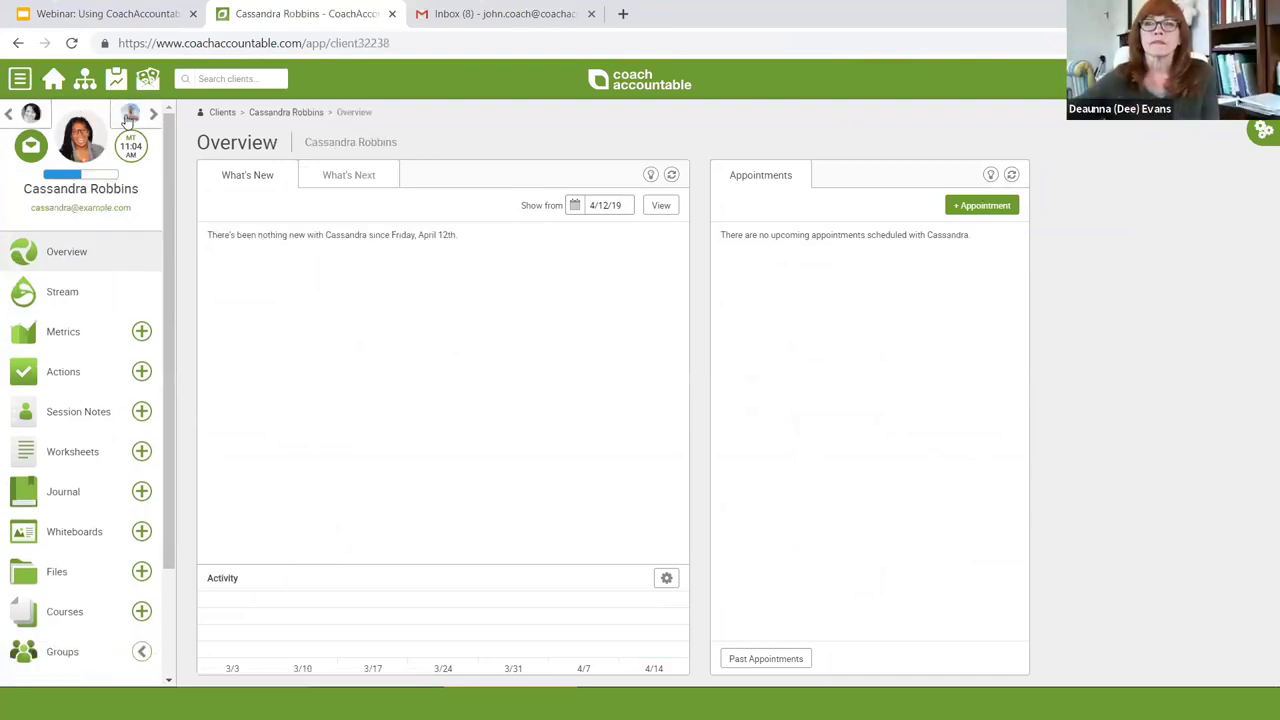
{"action": "left_click", "coordinate": [128, 117]}
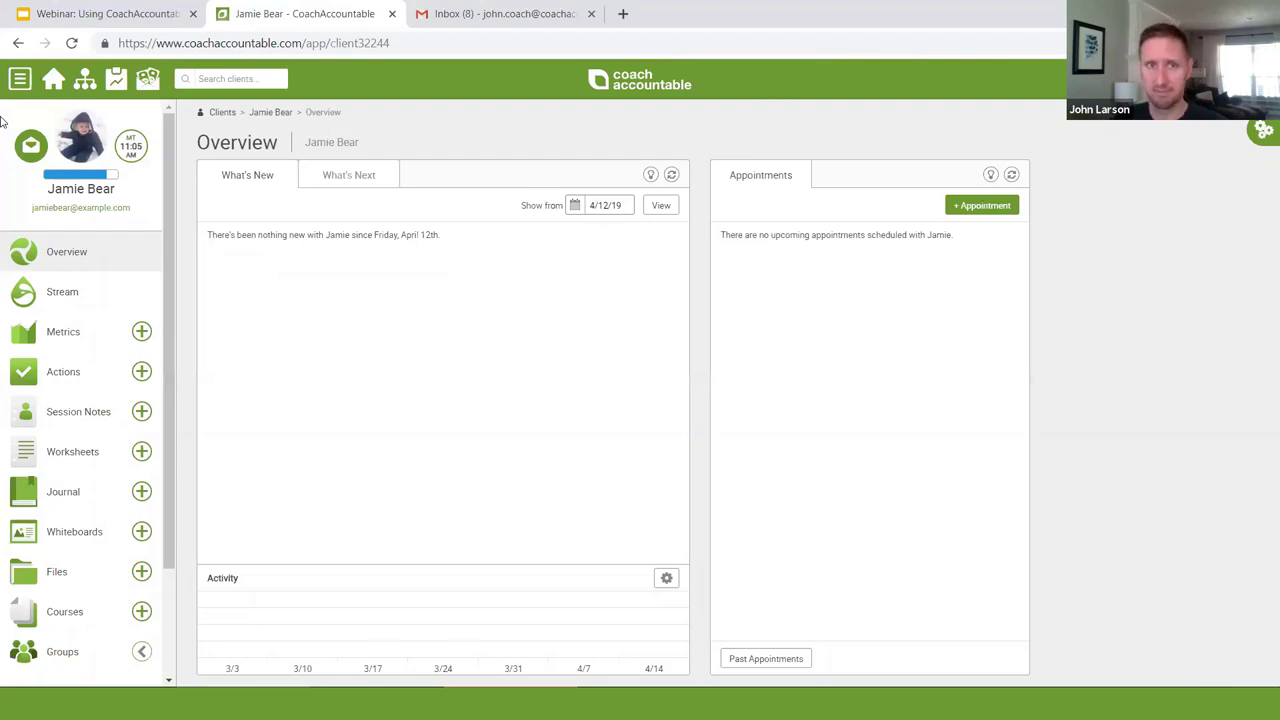
Step: Return to the Admin Stuff group and share the library file "Kitty in a Hammock" with all members, without a notification email
{"action": "left_click", "coordinate": [52, 84]}
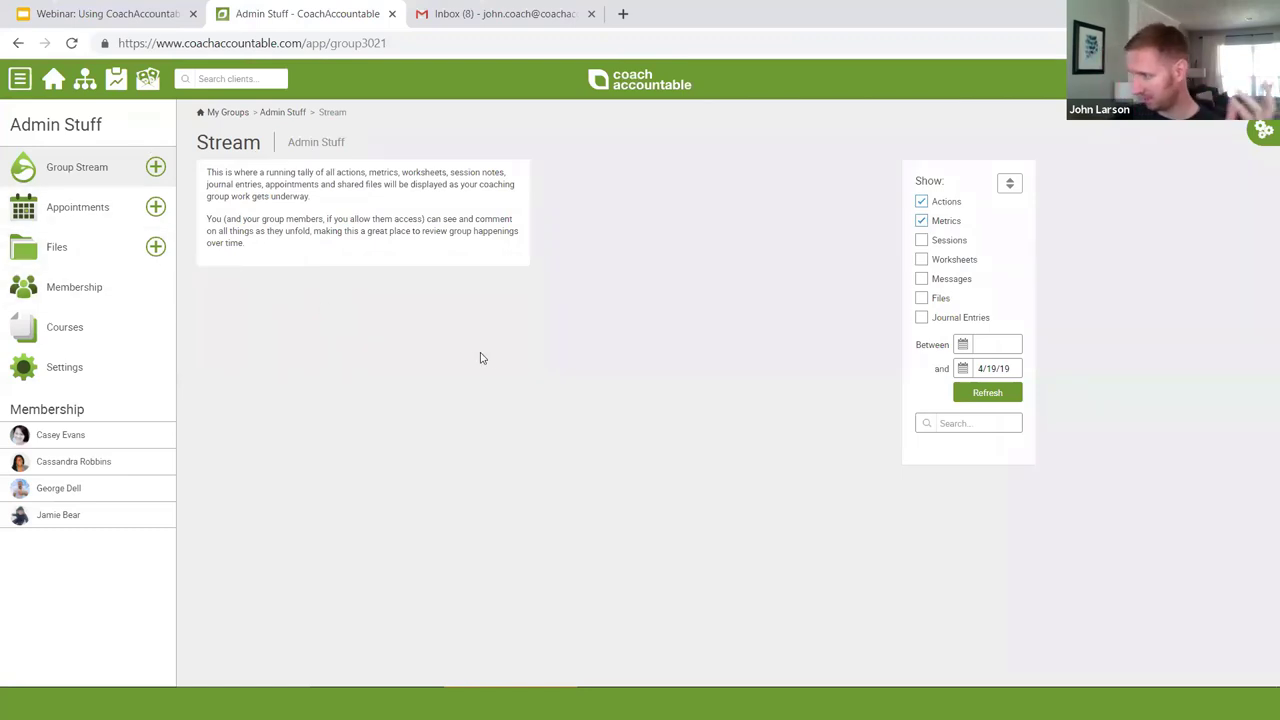
{"action": "left_click", "coordinate": [111, 253]}
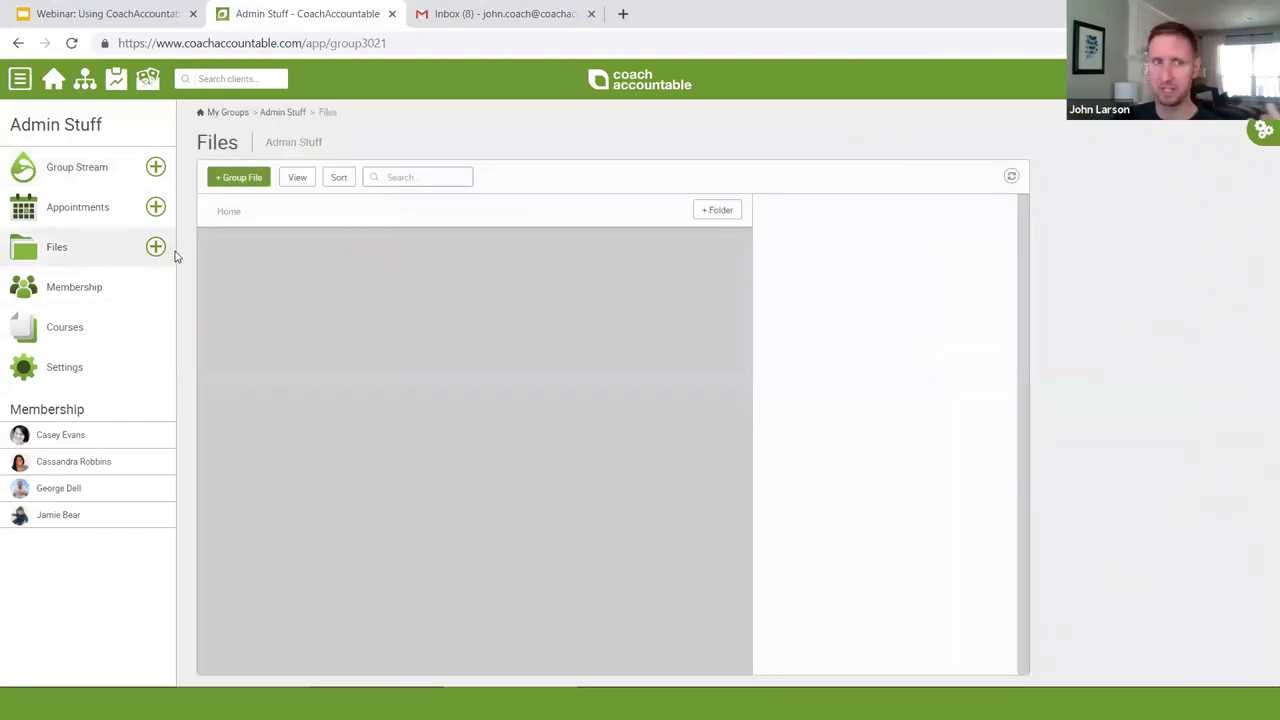
{"action": "left_click", "coordinate": [222, 177]}
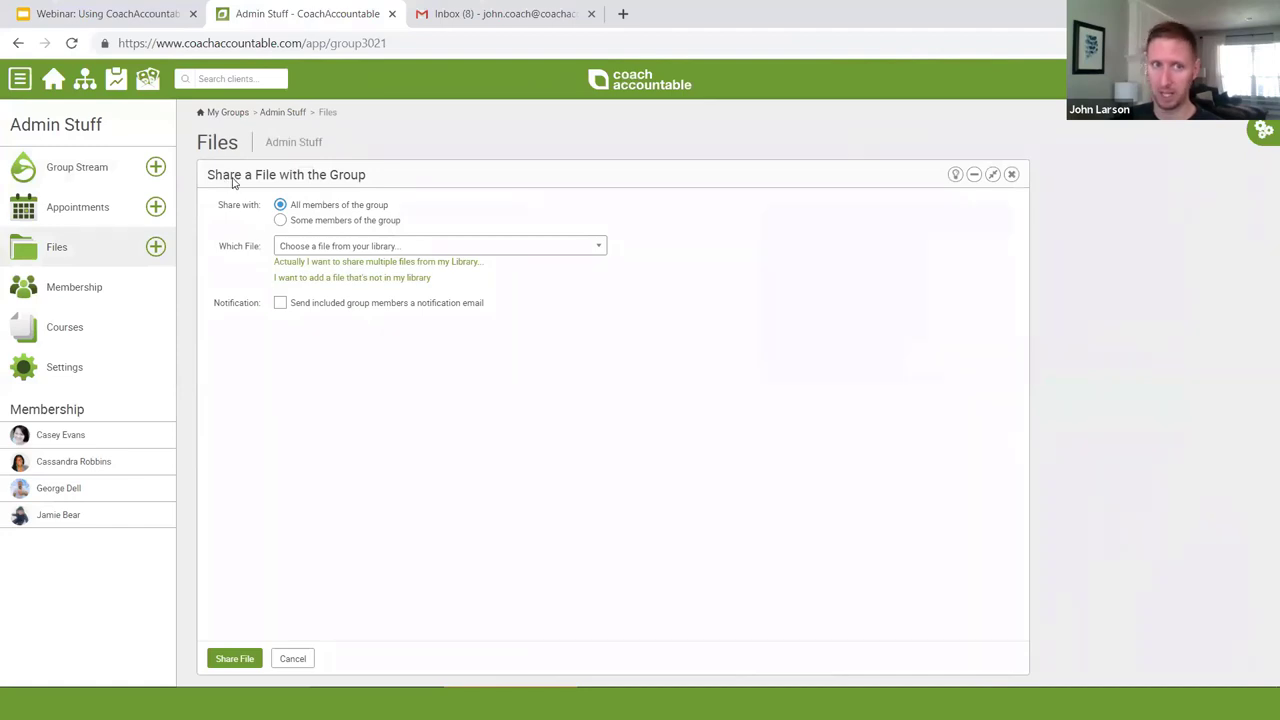
{"action": "left_click", "coordinate": [322, 248]}
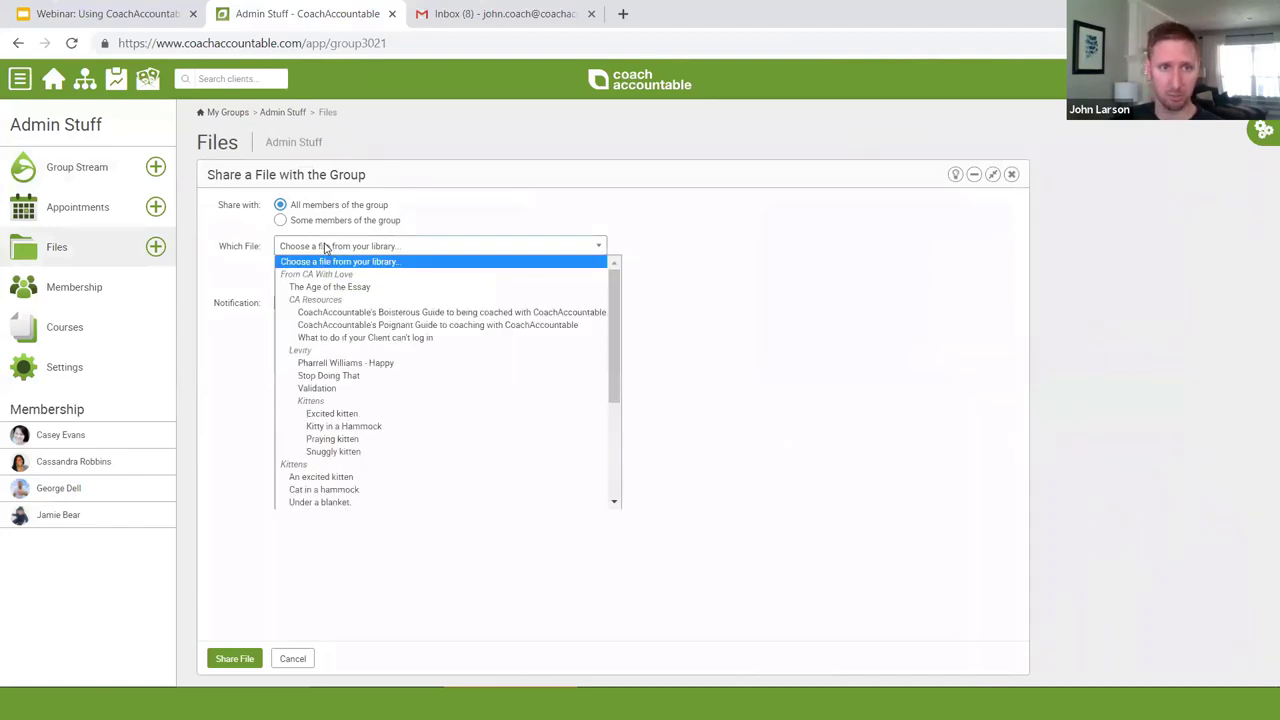
{"action": "left_click", "coordinate": [343, 426]}
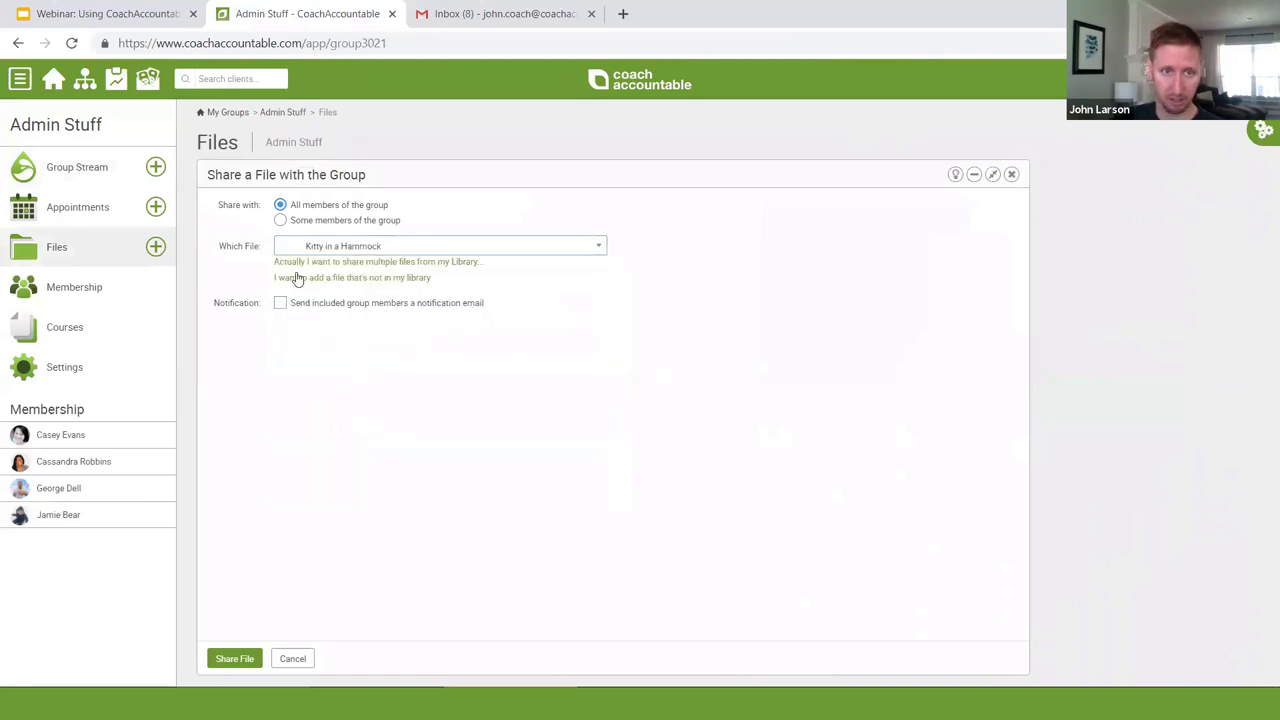
{"action": "left_click", "coordinate": [282, 306]}
{"action": "left_click", "coordinate": [346, 355]}
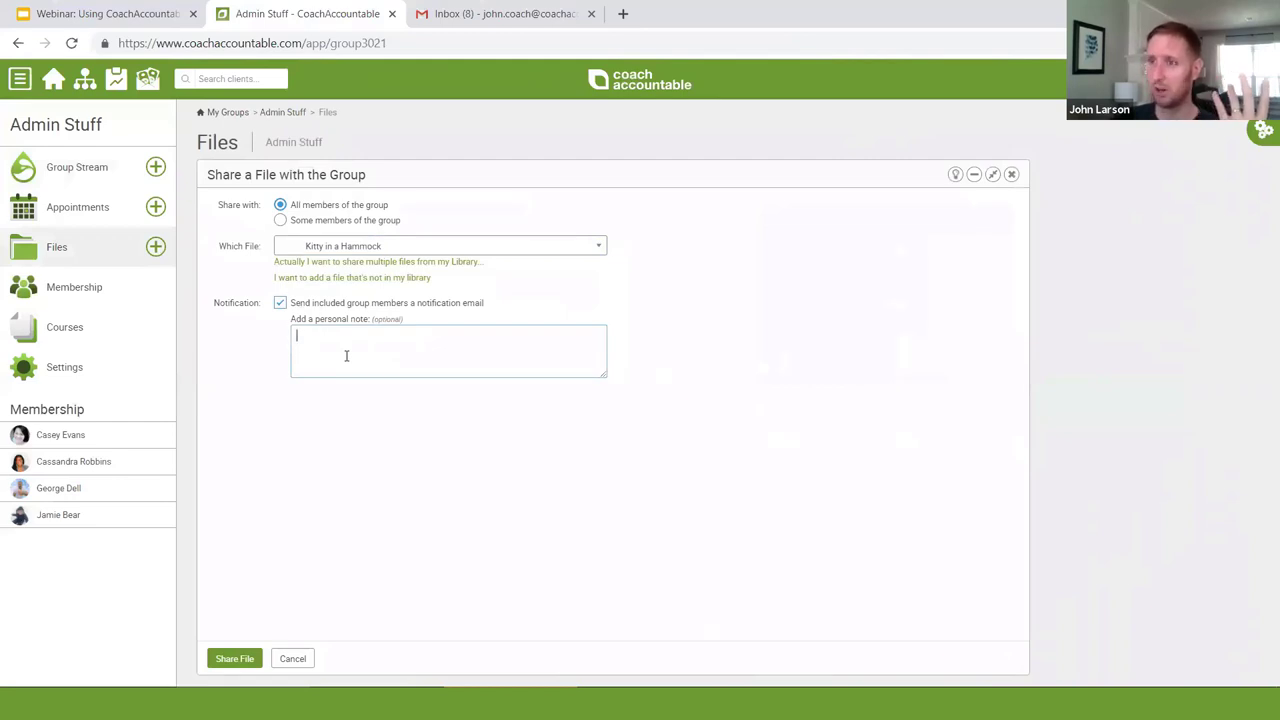
{"action": "left_click", "coordinate": [280, 302]}
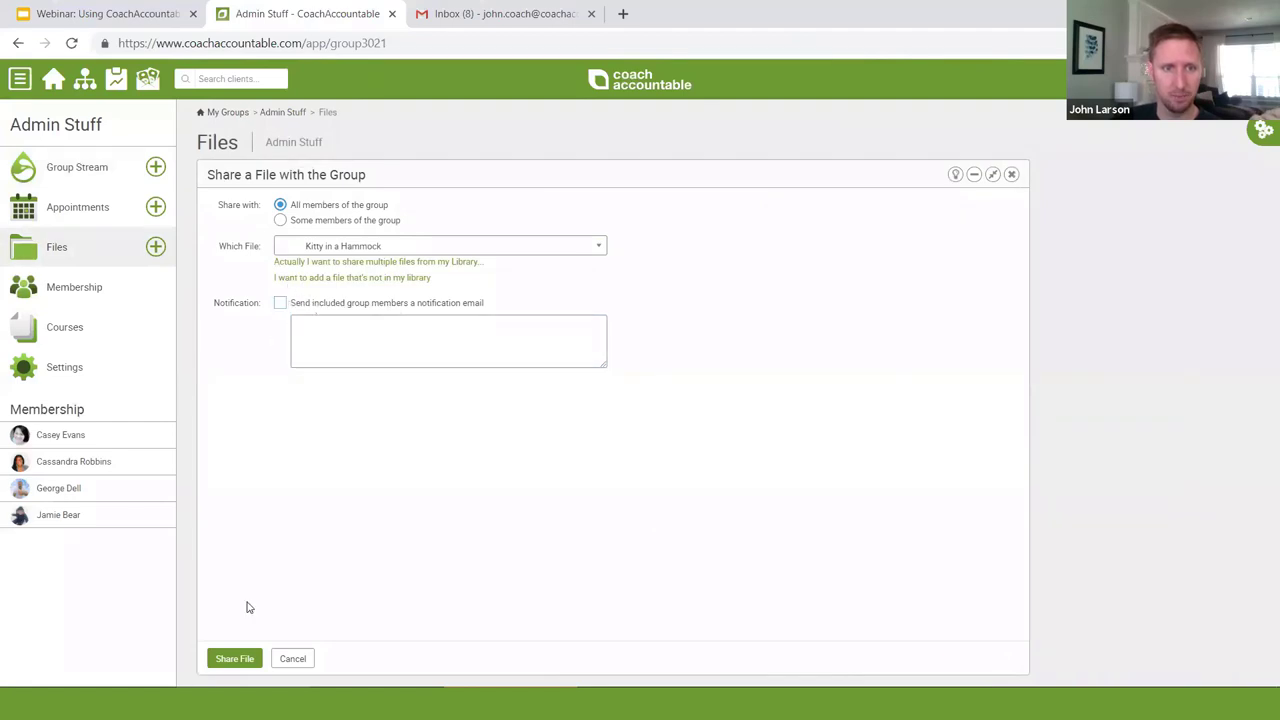
{"action": "left_click", "coordinate": [236, 657]}
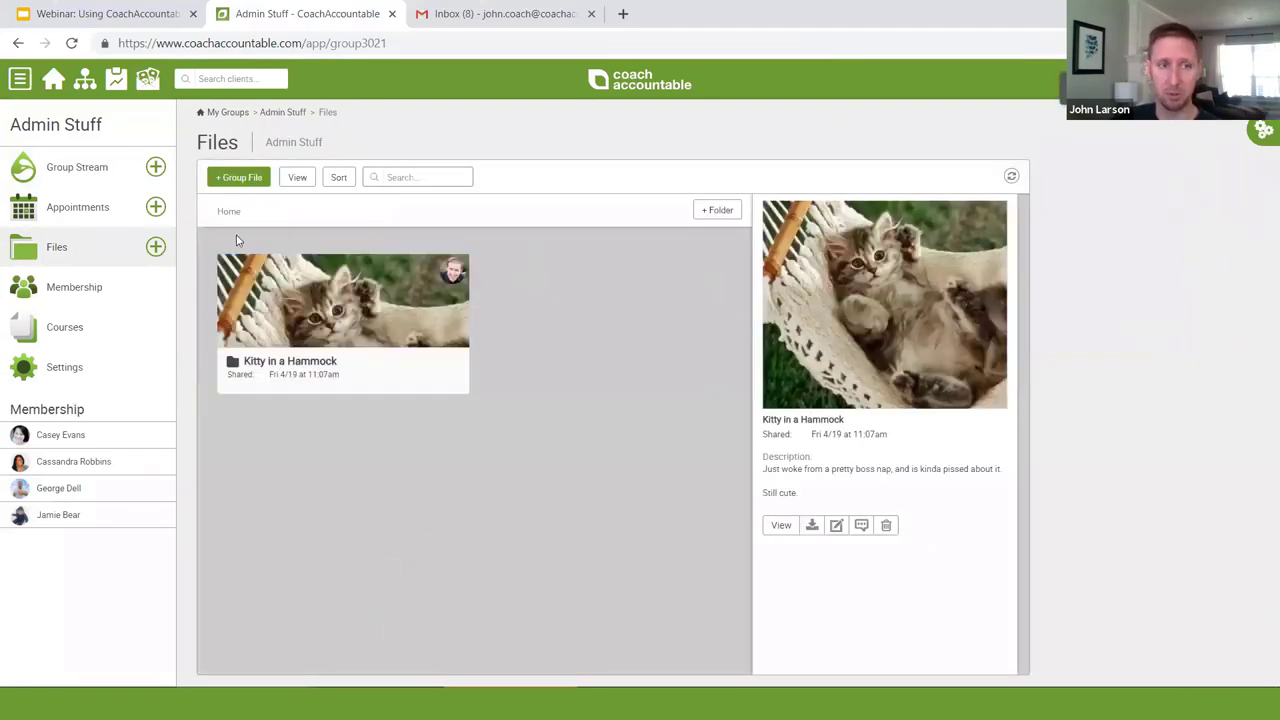
Step: Enable the Action Projects and Whiteboards add-ons in the Admin Stuff group's basic settings
{"action": "left_click", "coordinate": [55, 289]}
{"action": "left_click", "coordinate": [60, 250]}
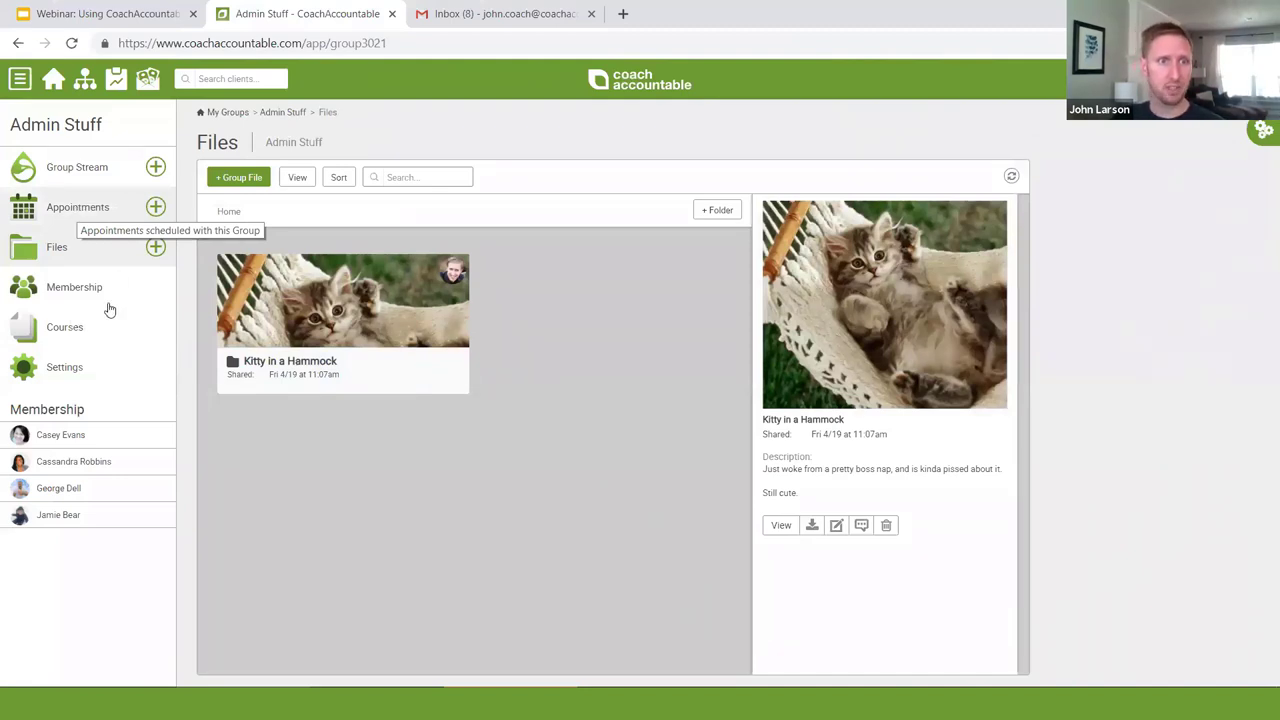
{"action": "left_click", "coordinate": [83, 366]}
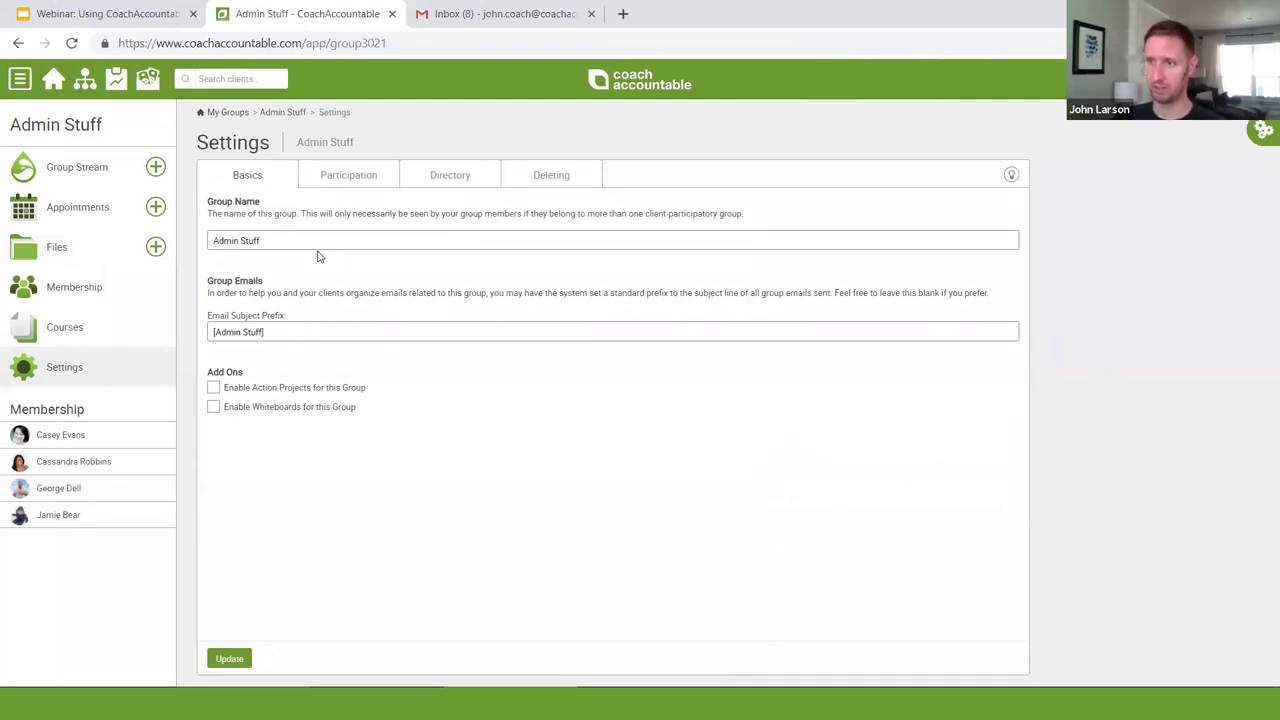
{"action": "left_click", "coordinate": [251, 406]}
{"action": "left_click", "coordinate": [249, 389]}
{"action": "left_click", "coordinate": [230, 660]}
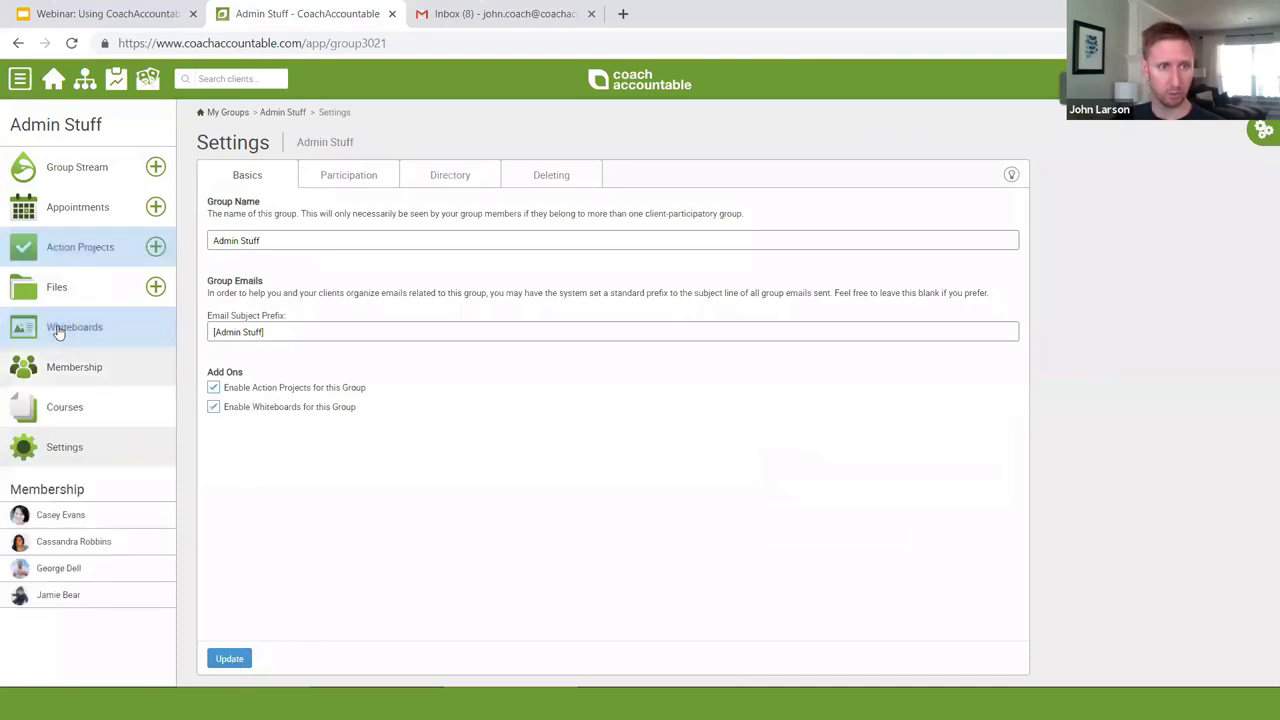
Step: Create and save a private group whiteboard titled "Key Info" containing the text "Know that..."
{"action": "left_click", "coordinate": [60, 328]}
{"action": "left_click", "coordinate": [245, 175]}
{"action": "type", "text": "Key Info"}
{"action": "left_click", "coordinate": [540, 414]}
{"action": "type", "text": "Know that..."}
{"action": "left_click", "coordinate": [470, 660]}
{"action": "left_click", "coordinate": [626, 660]}
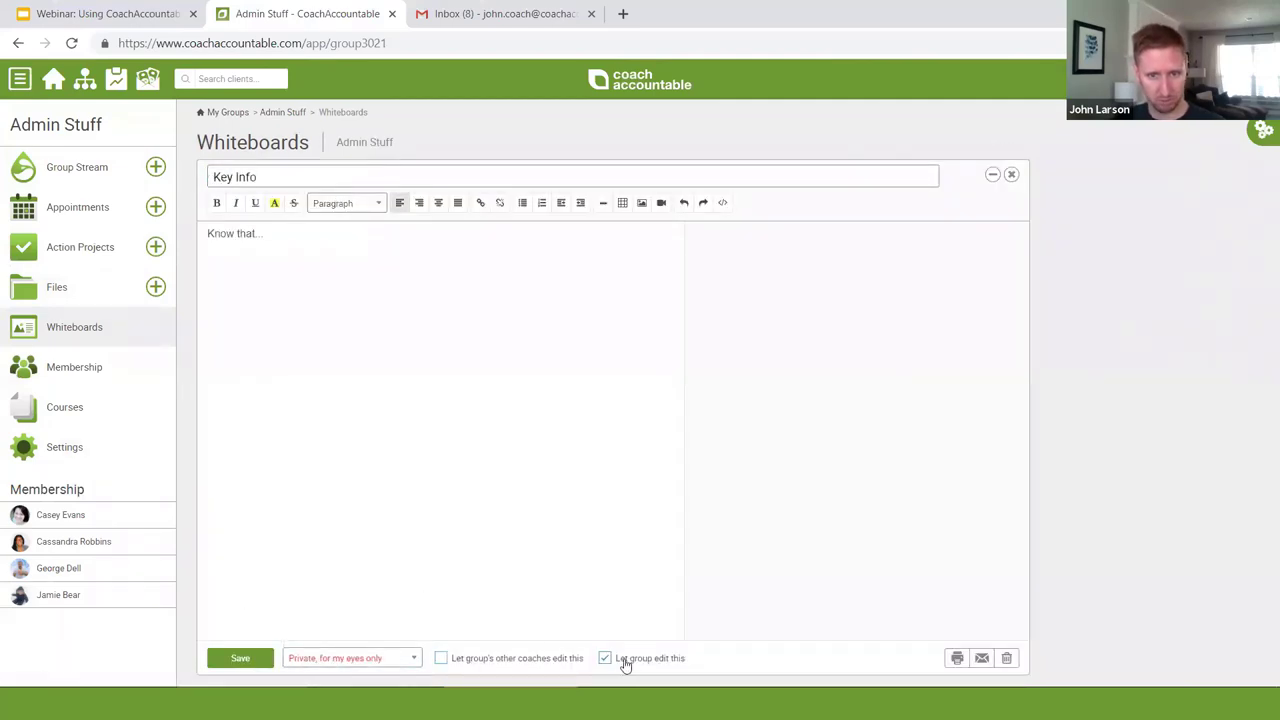
{"action": "left_click", "coordinate": [249, 657]}
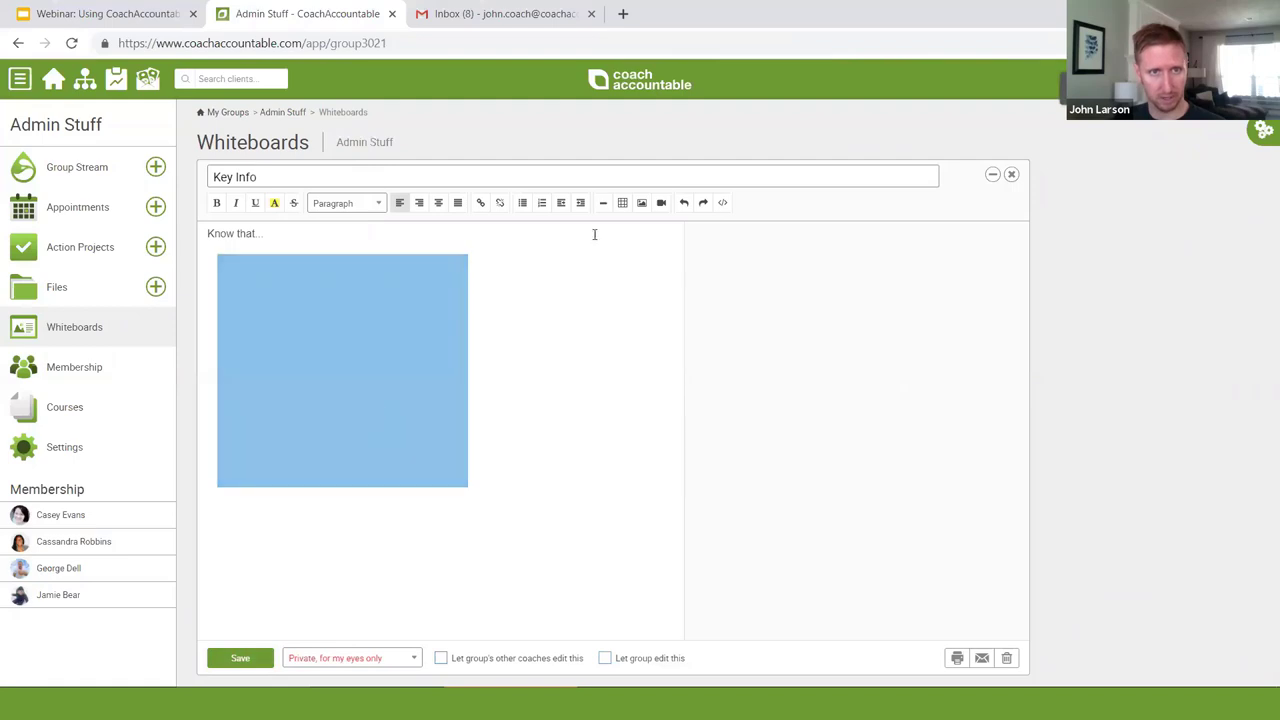
{"action": "left_click", "coordinate": [1011, 176]}
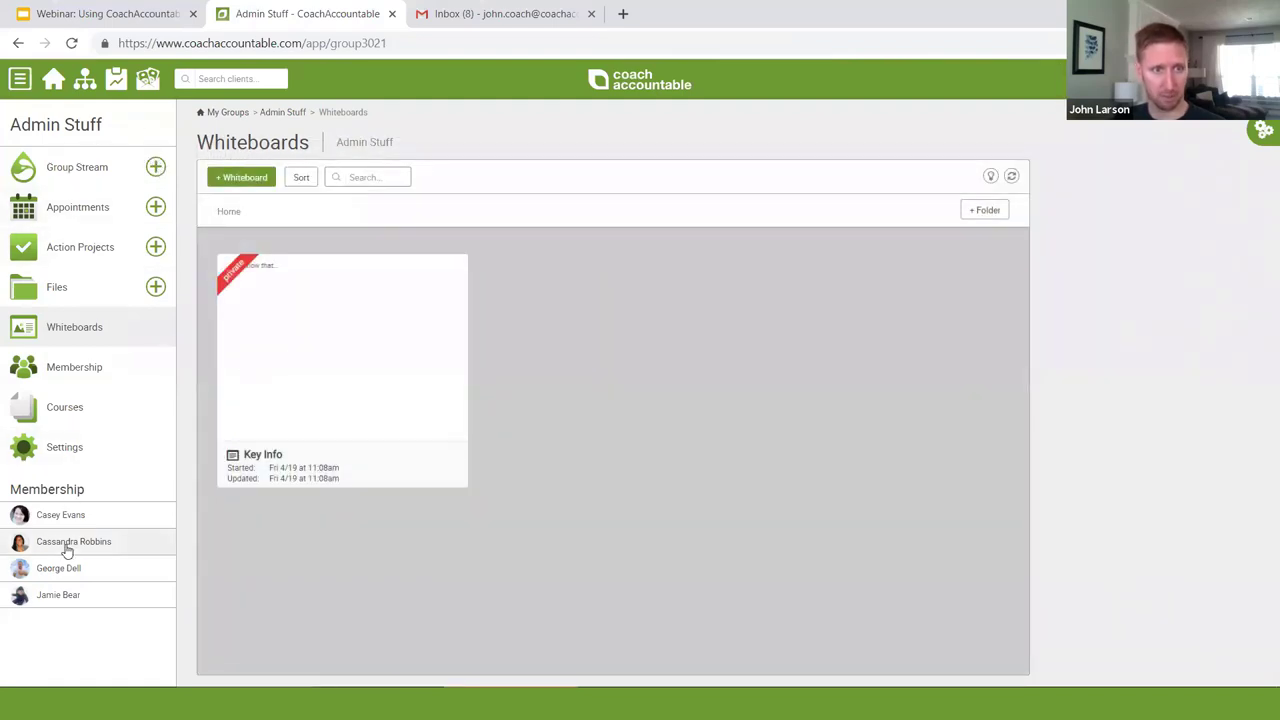
Step: Open the second Admin Stuff member's client record and view the whiteboards it holds
{"action": "left_click", "coordinate": [176, 541]}
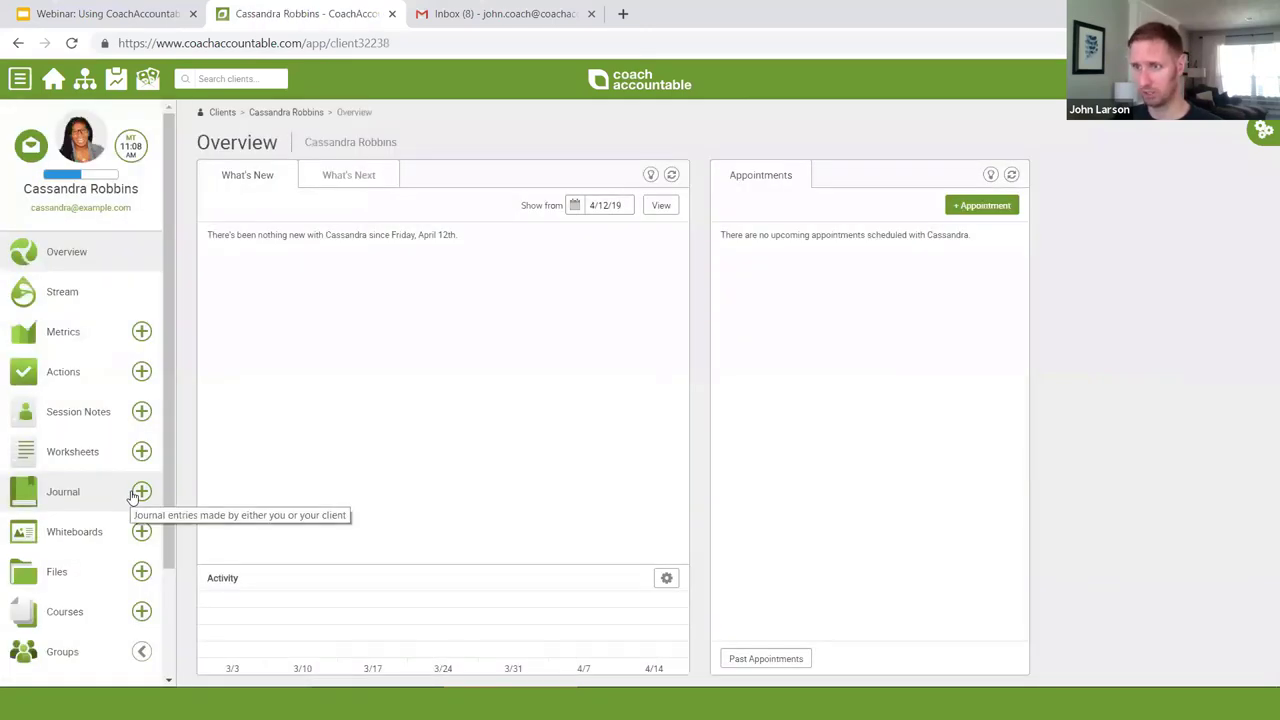
{"action": "scroll", "coordinate": [71, 592], "scroll_direction": "down", "scroll_amount": 2}
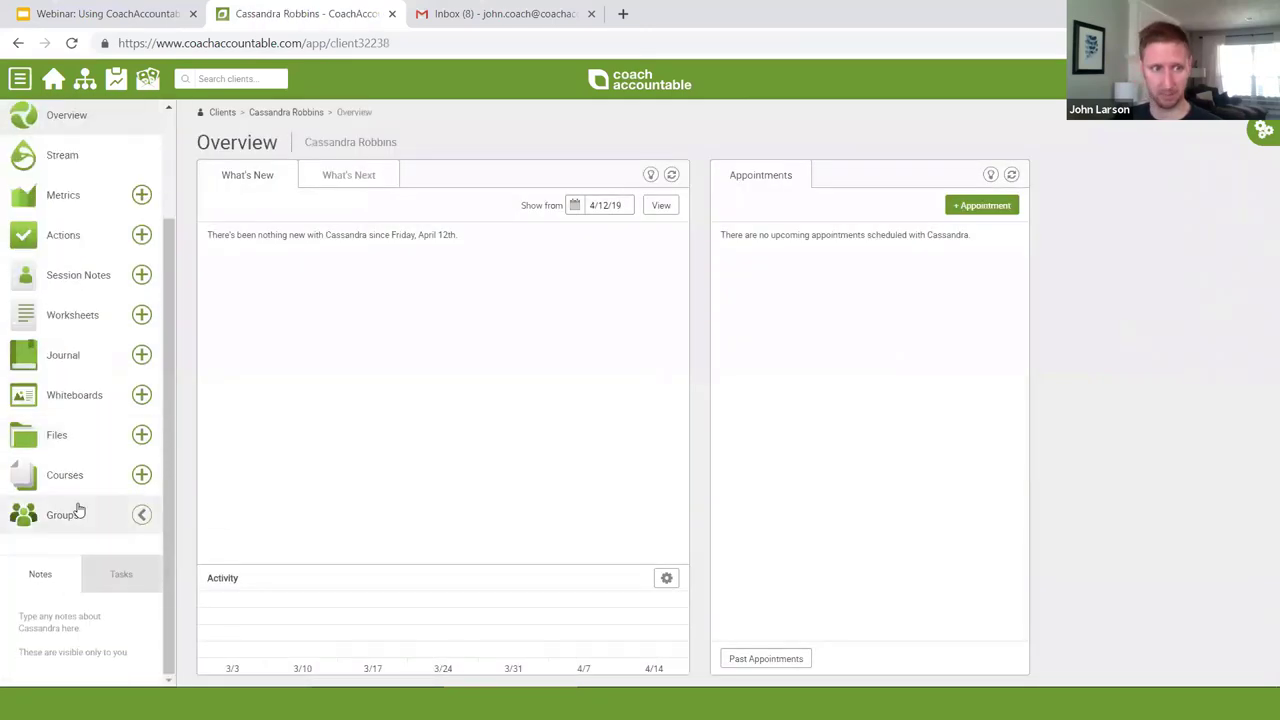
{"action": "left_click", "coordinate": [88, 394]}
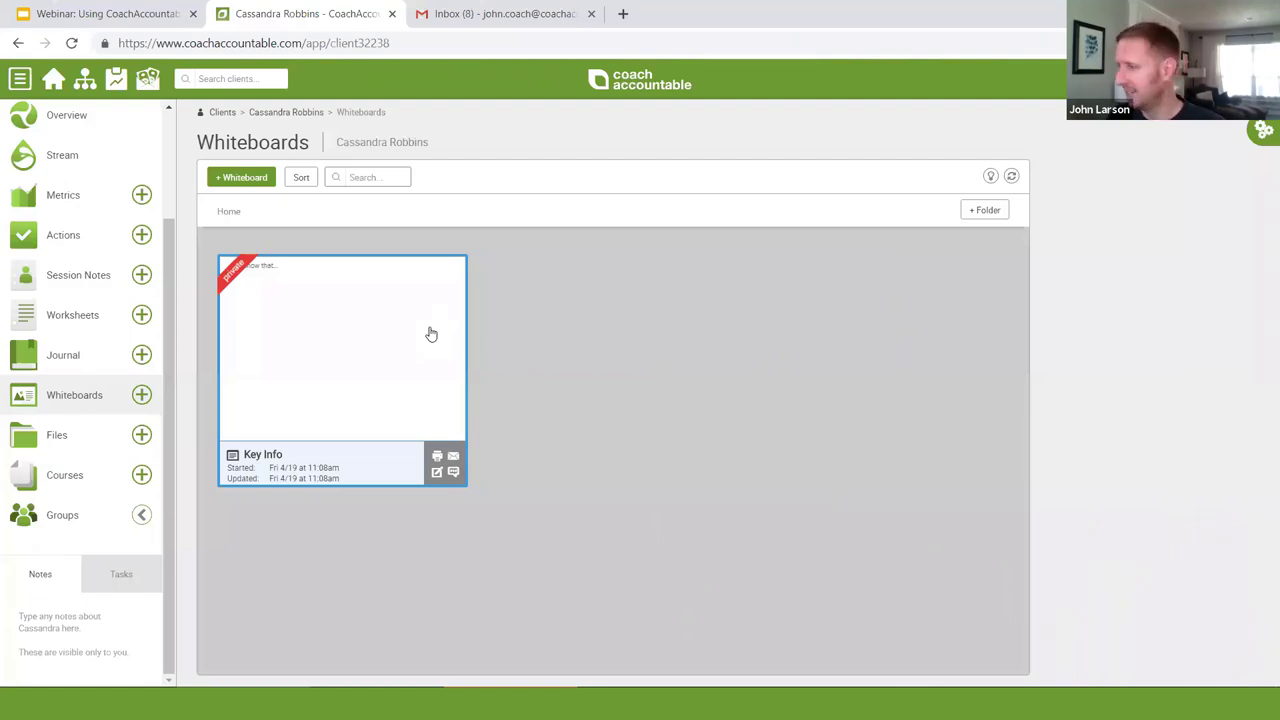
Step: Switch to the Google Slides webinar deck and show slide 14, the full "Running Great Coaching Groups" recap
{"action": "left_click", "coordinate": [78, 18]}
{"action": "scroll", "coordinate": [80, 560], "scroll_direction": "down", "scroll_amount": 3}
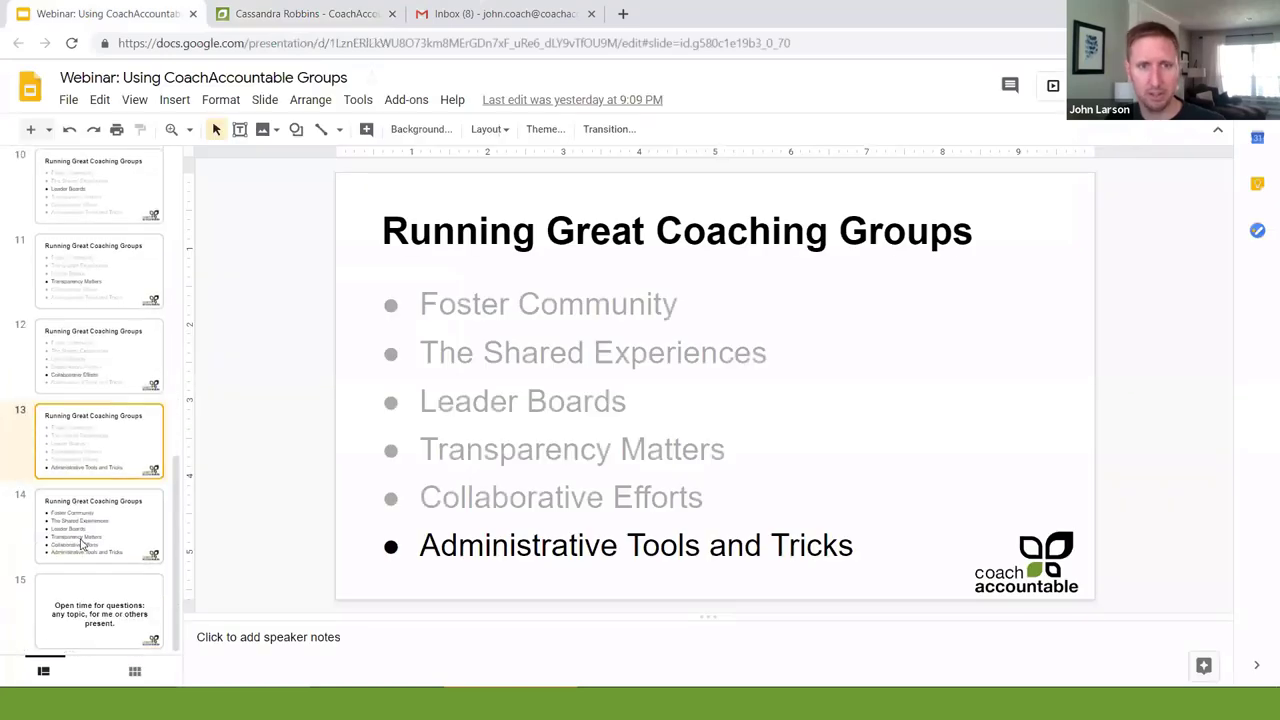
{"action": "left_click", "coordinate": [104, 536]}
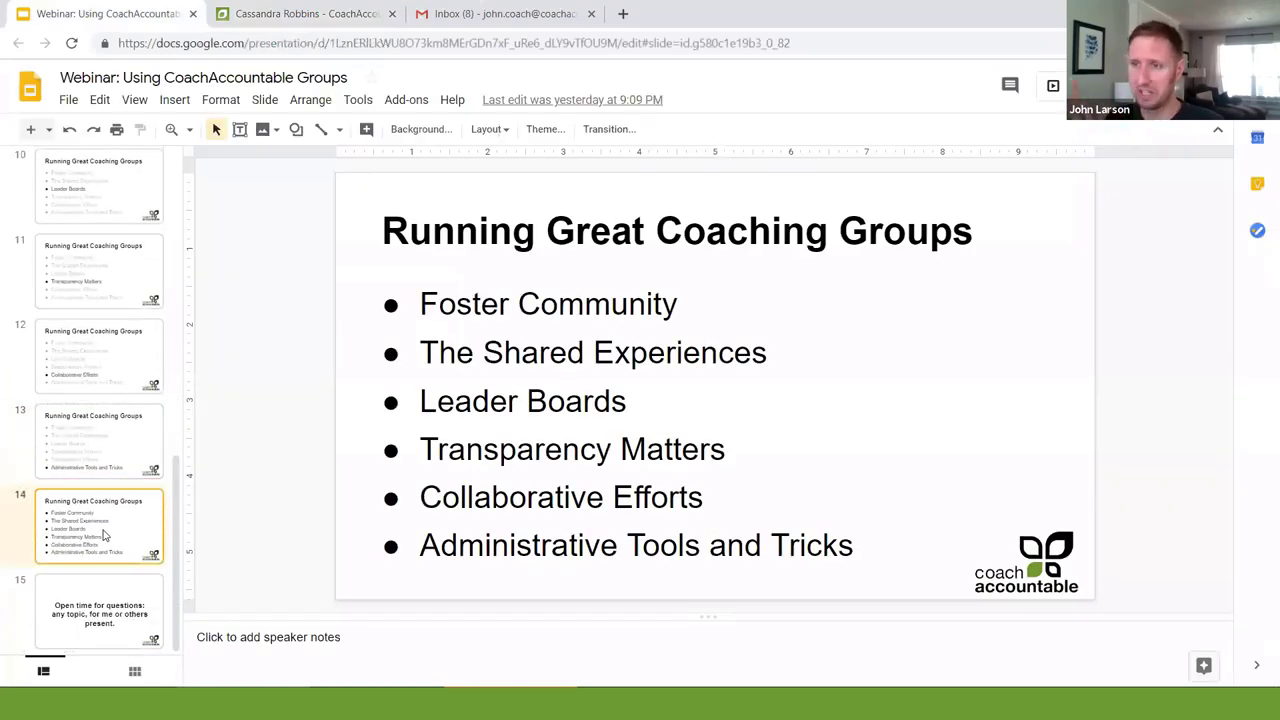
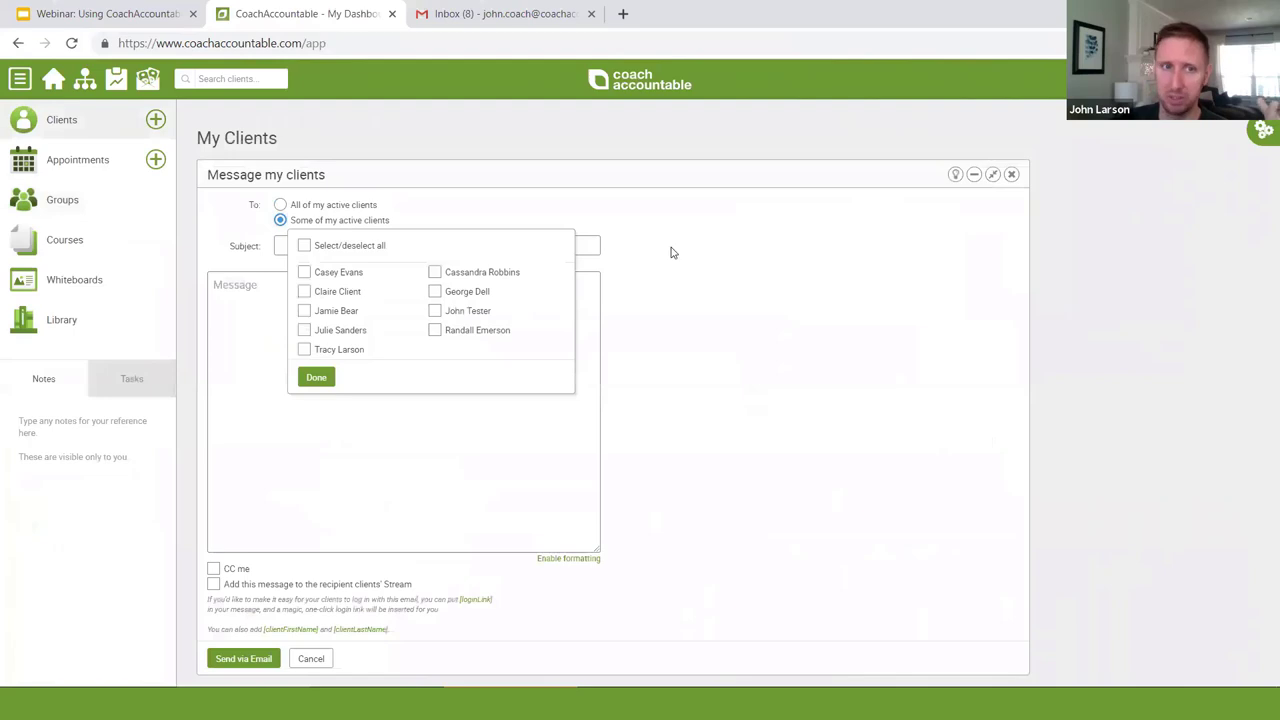
Step: Discard the unsent client message and open the Admin Stuff group
{"action": "left_click", "coordinate": [1011, 174]}
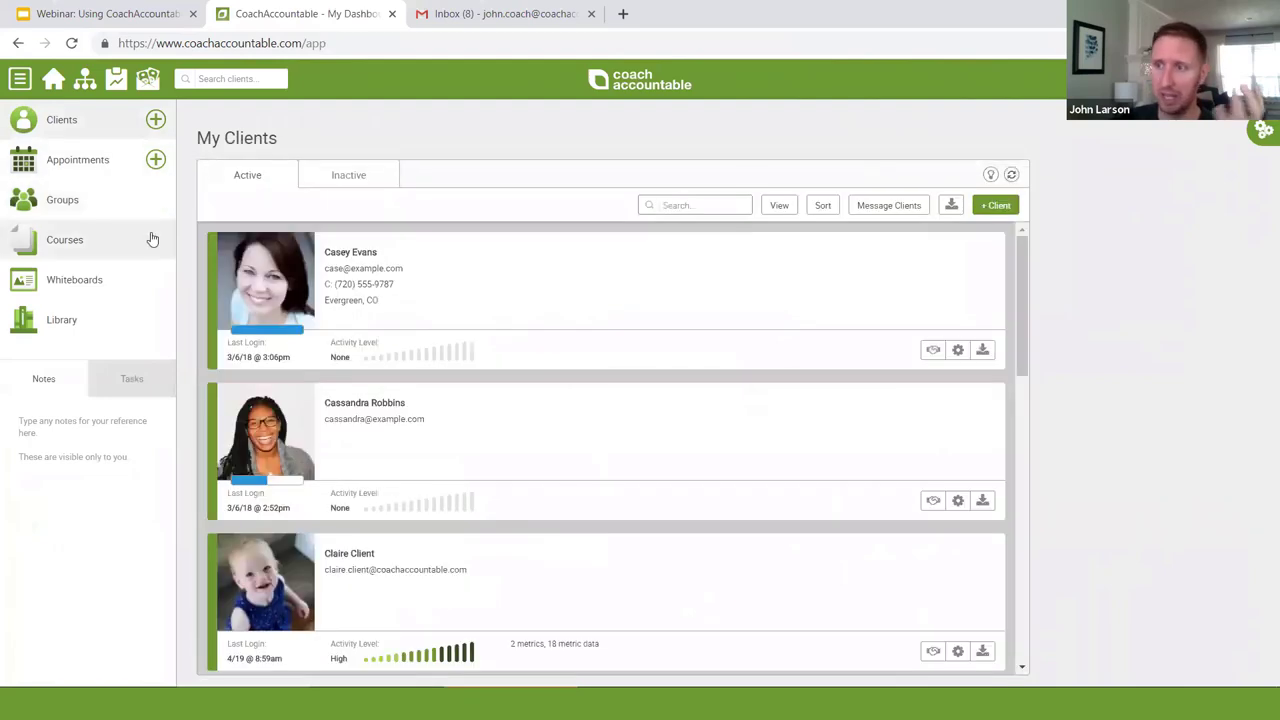
{"action": "left_click", "coordinate": [101, 204]}
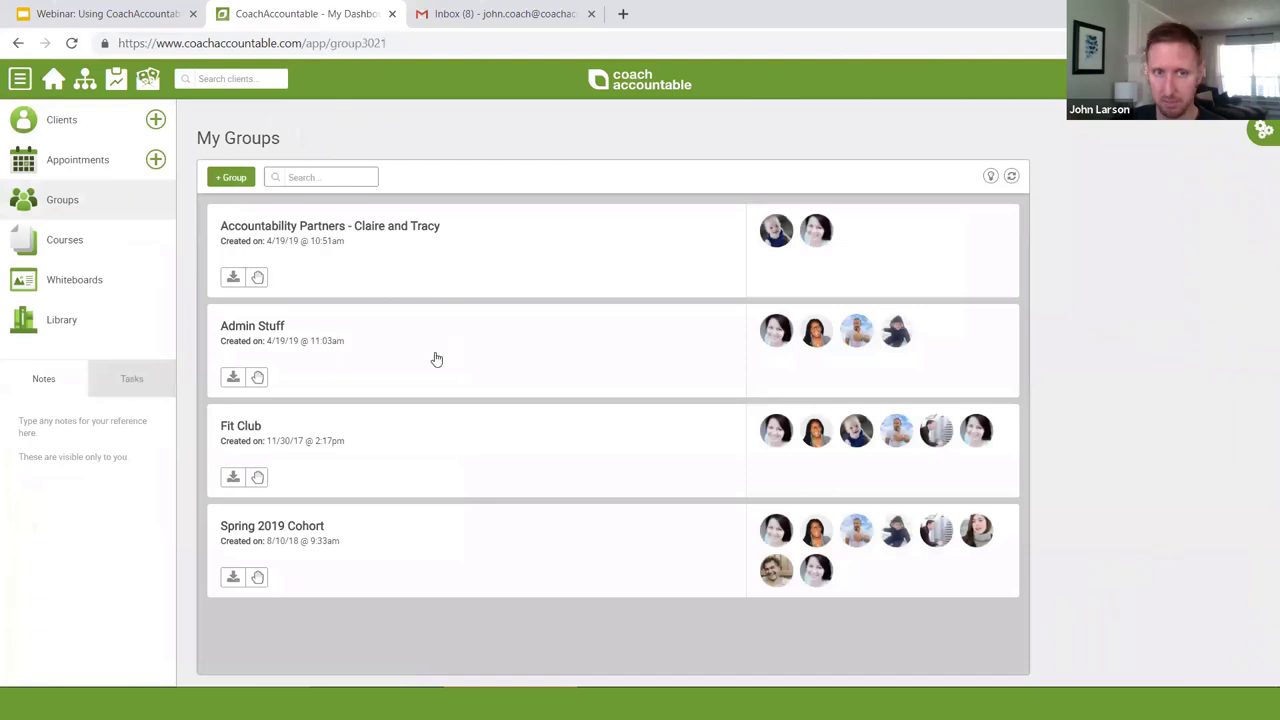
{"action": "left_click", "coordinate": [443, 357]}
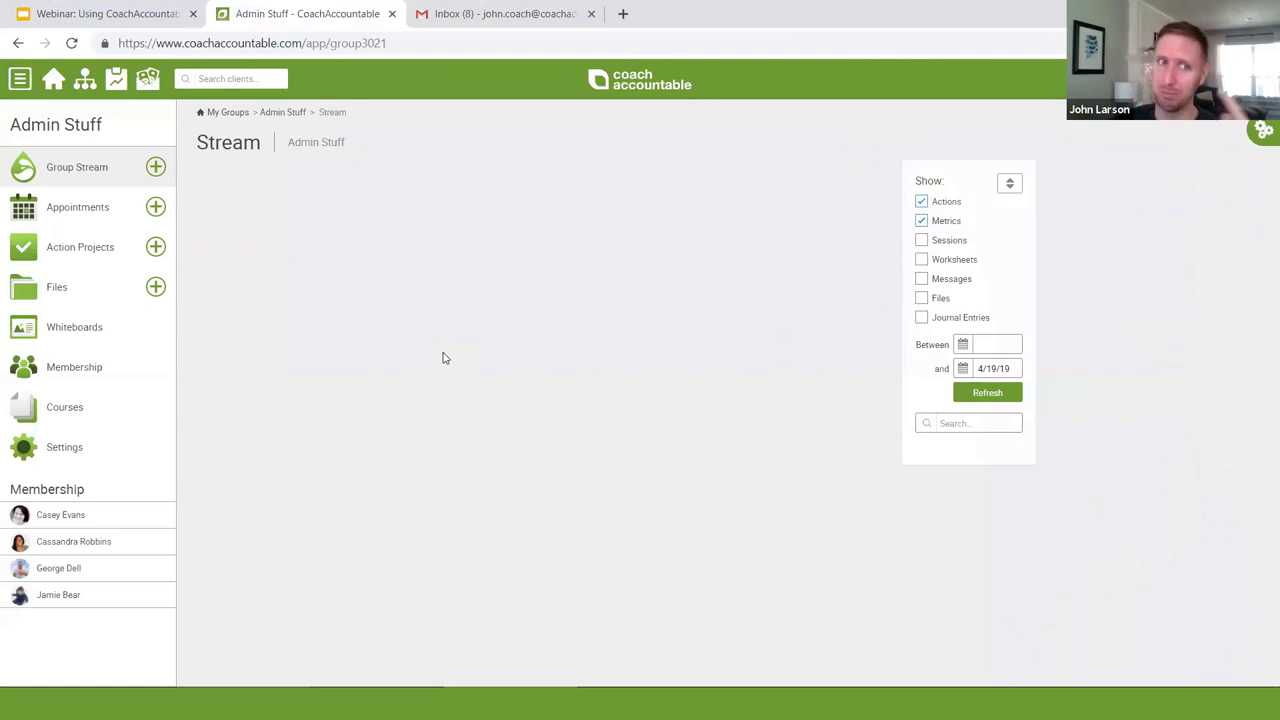
Step: Start a message to the Admin Stuff group, check its all-members and some-members recipient options, and close it unposted
{"action": "left_click", "coordinate": [156, 166]}
{"action": "left_click", "coordinate": [311, 286]}
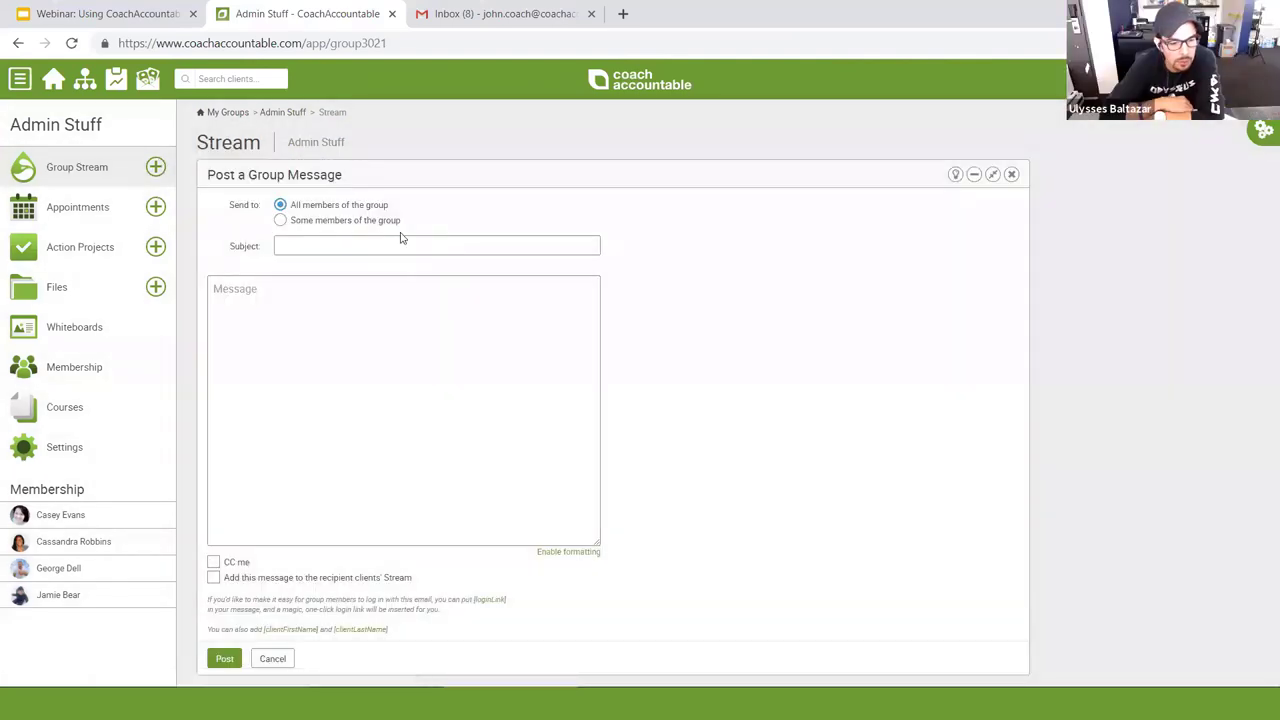
{"action": "left_click", "coordinate": [357, 221]}
{"action": "left_click", "coordinate": [358, 206]}
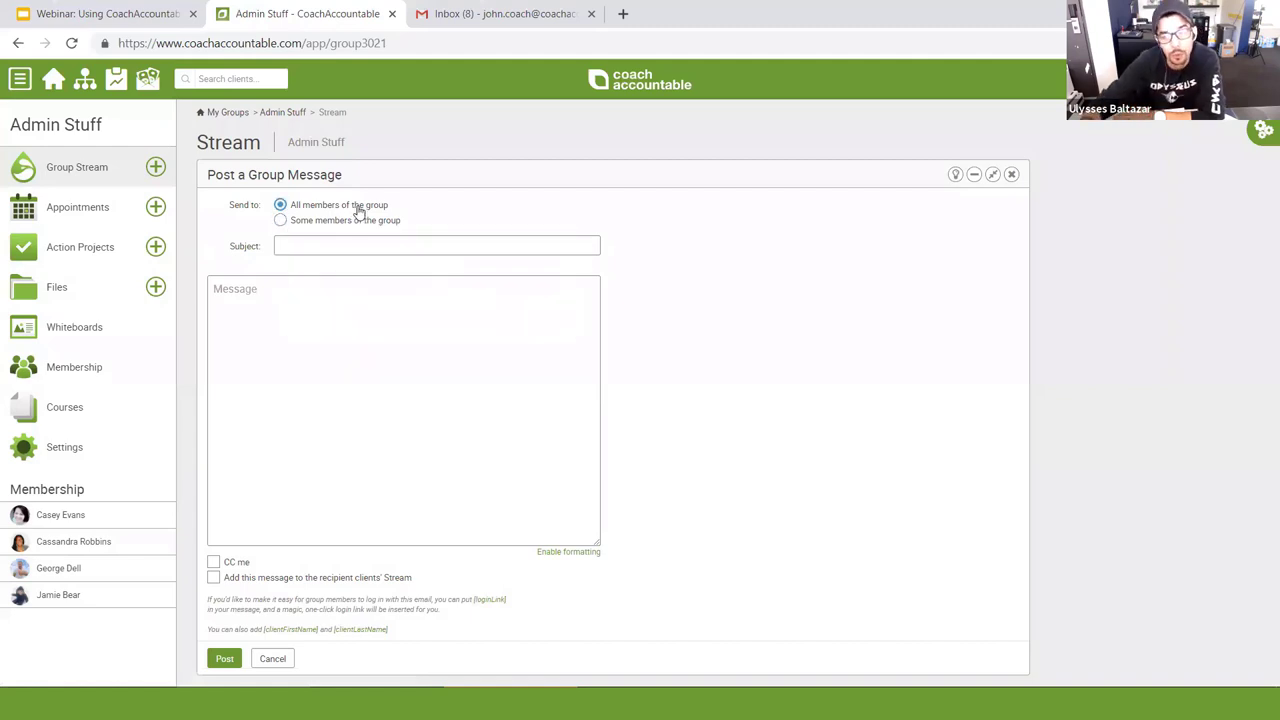
{"action": "left_click", "coordinate": [1011, 174]}
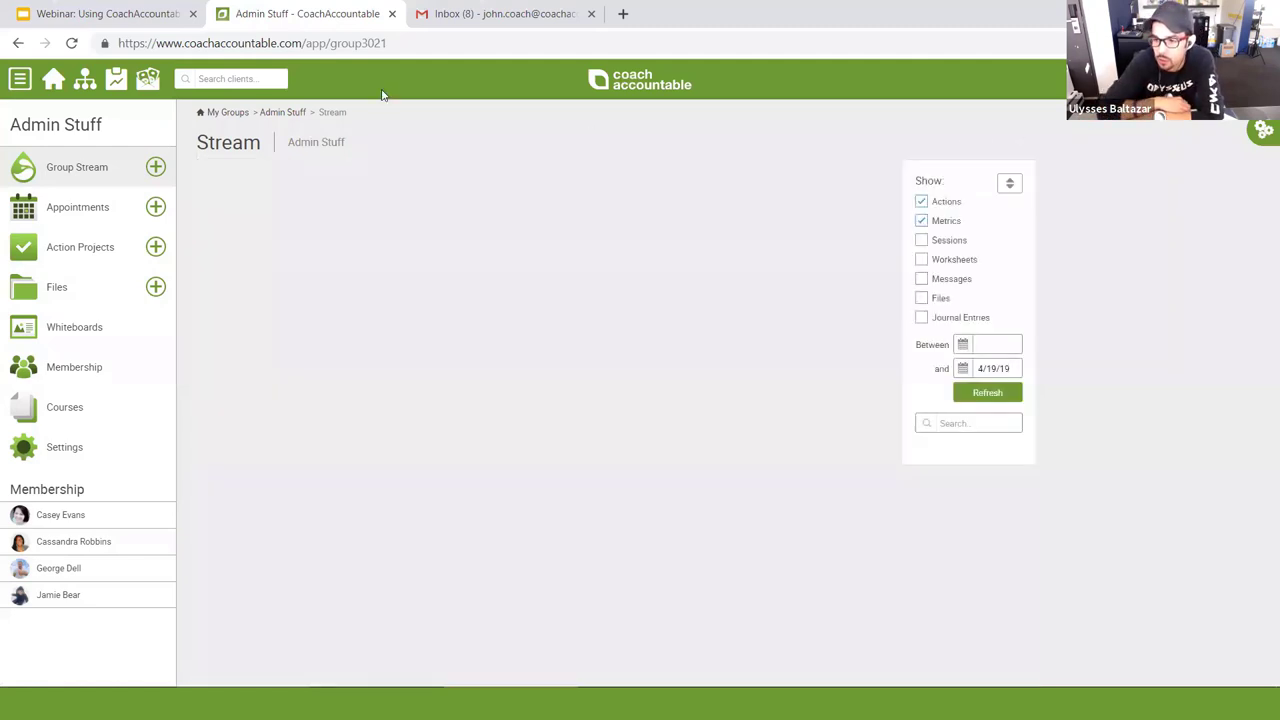
Step: Return to the active clients list, view the form for messaging all active clients, and close it without sending
{"action": "left_click", "coordinate": [55, 80]}
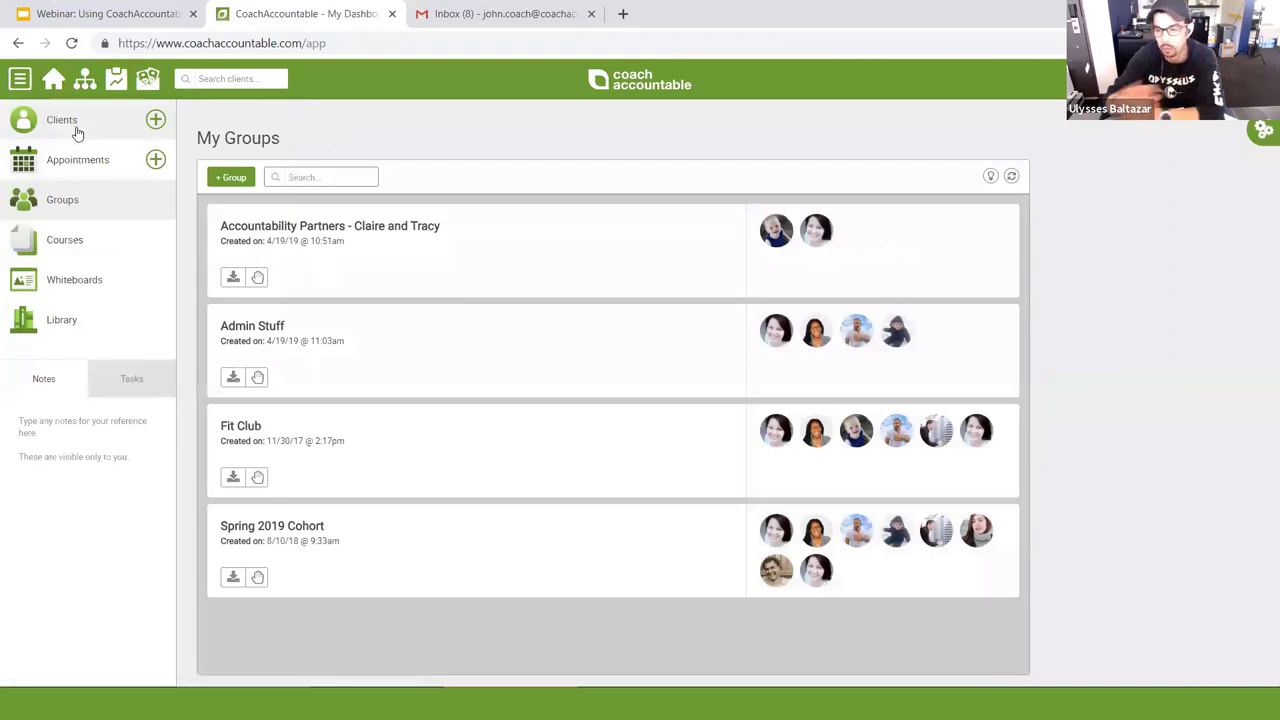
{"action": "left_click", "coordinate": [62, 121]}
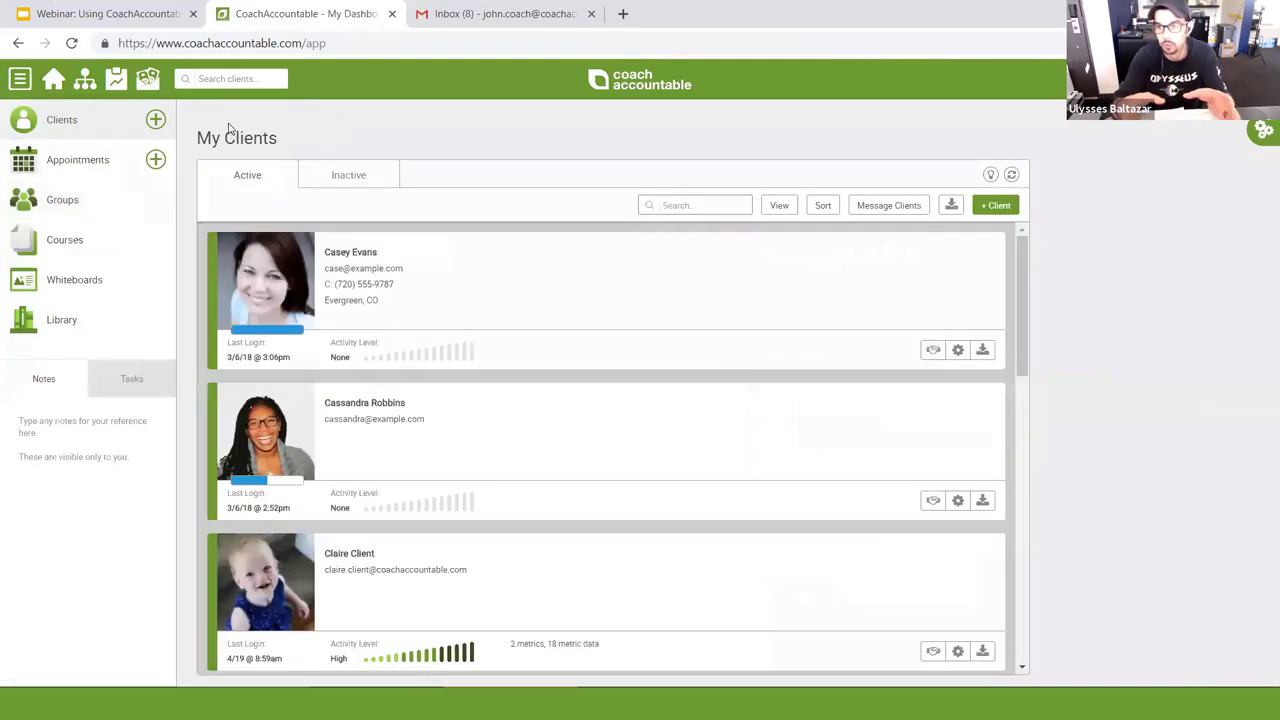
{"action": "left_click", "coordinate": [867, 204]}
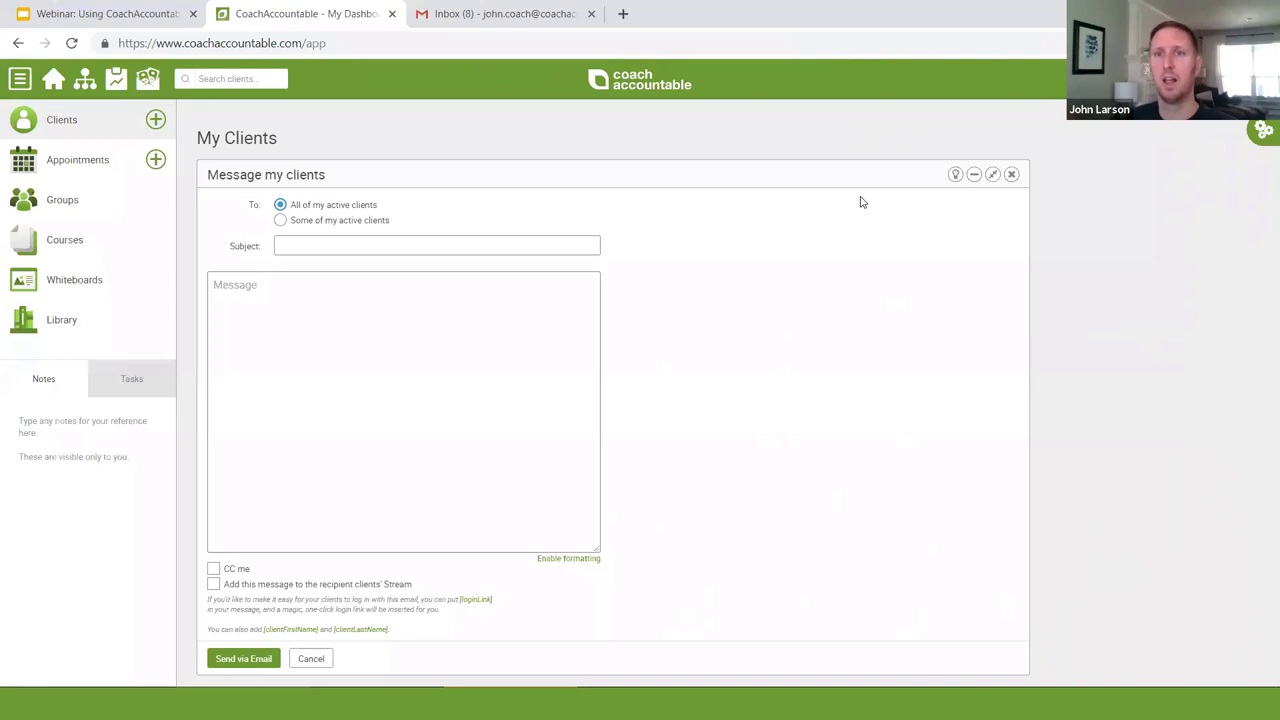
{"action": "left_click", "coordinate": [1011, 174]}
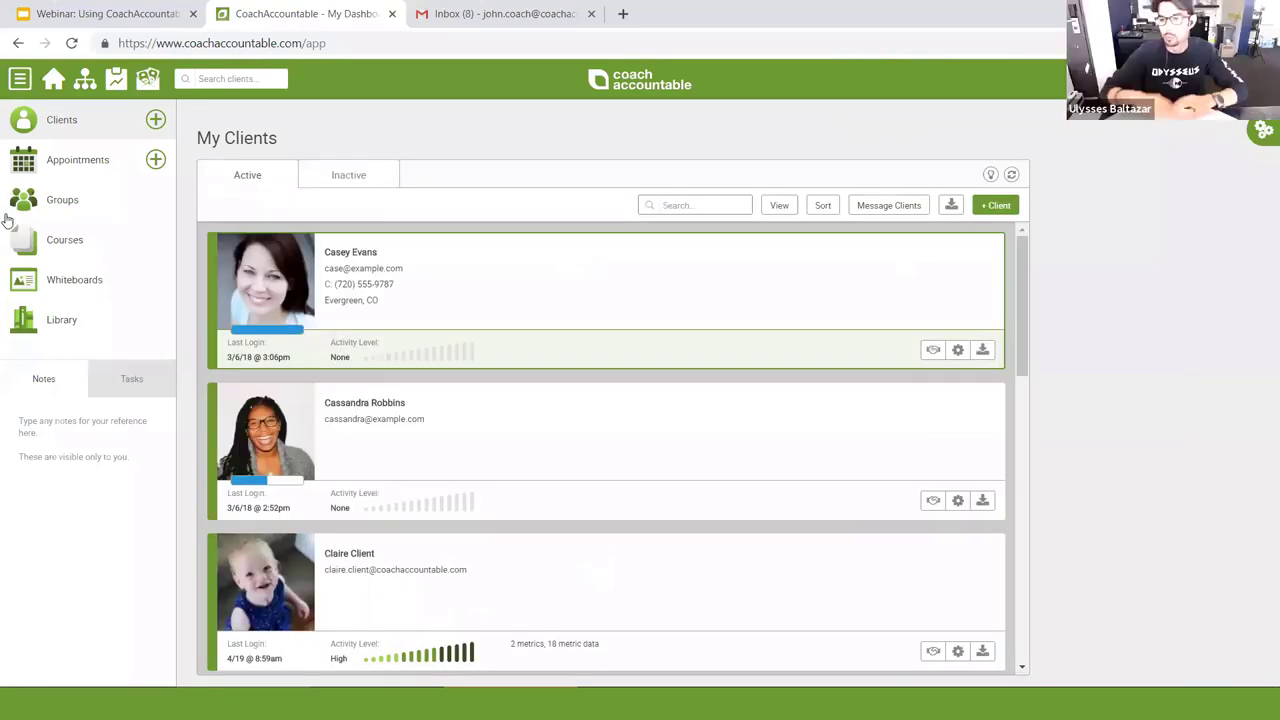
Step: Reopen the Admin Stuff group and start a new group message from its stream
{"action": "left_click", "coordinate": [106, 203]}
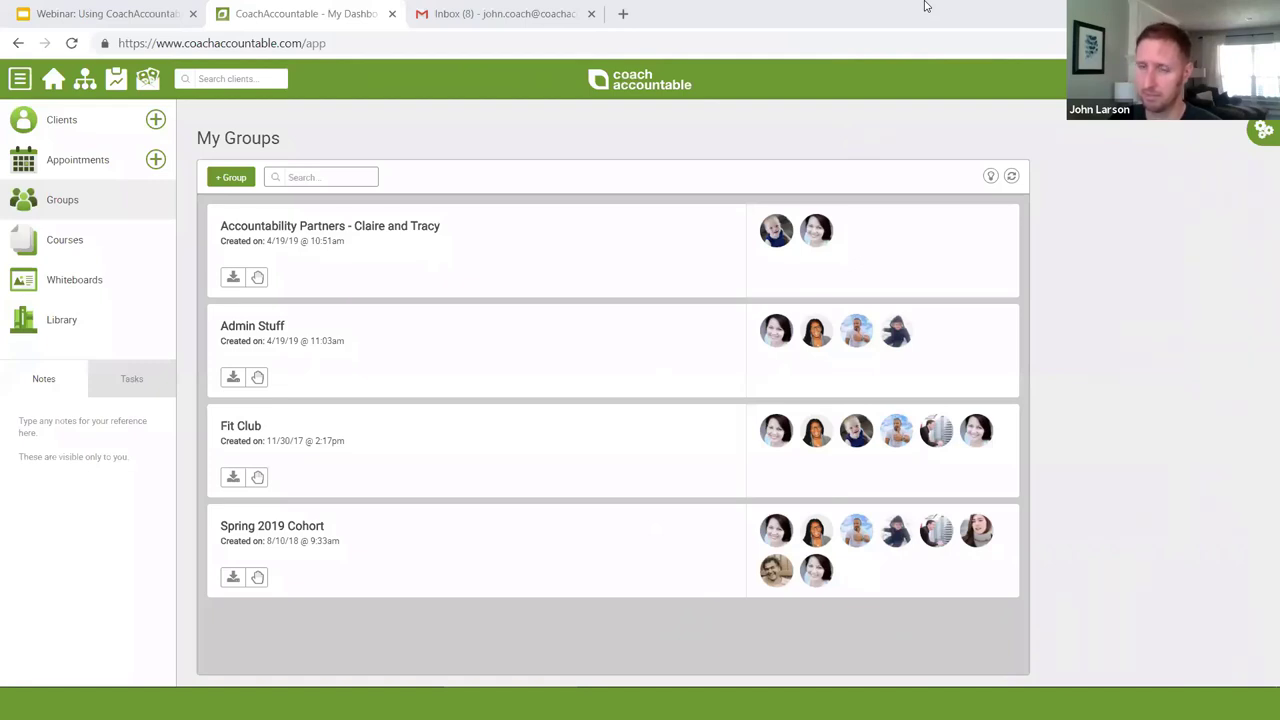
{"action": "left_click", "coordinate": [486, 343]}
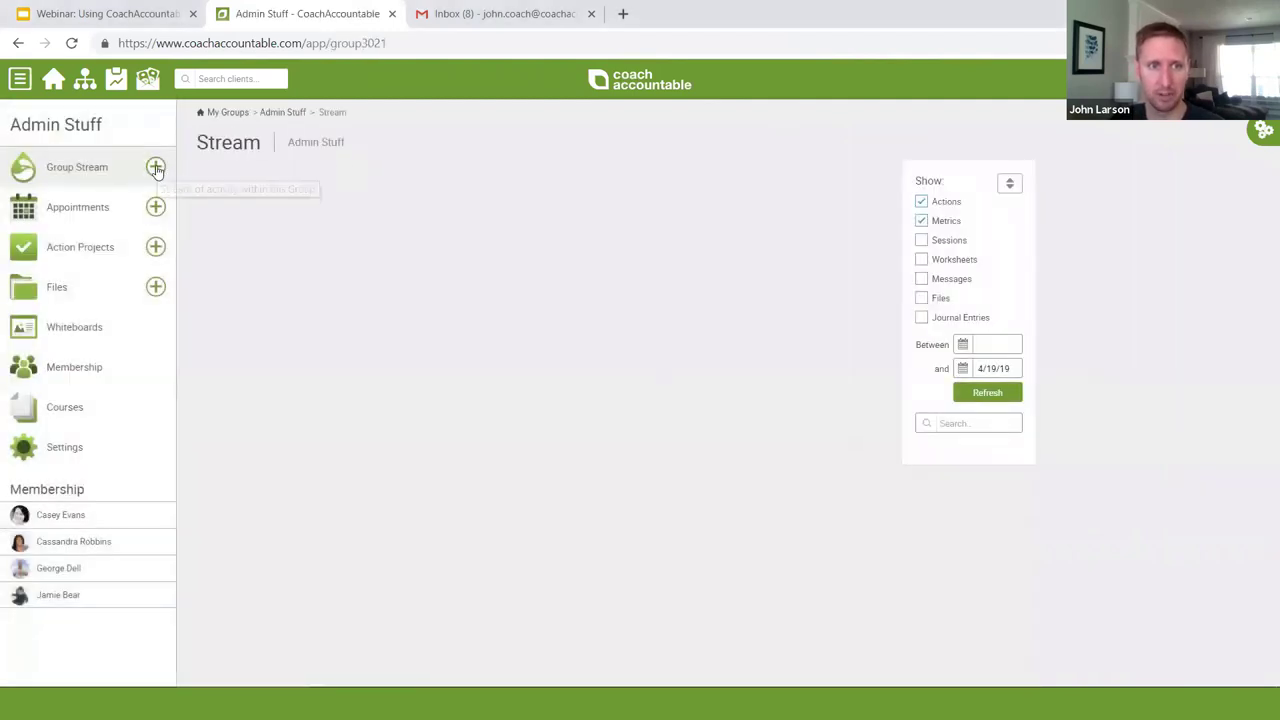
{"action": "left_click", "coordinate": [156, 168]}
{"action": "left_click", "coordinate": [341, 235]}
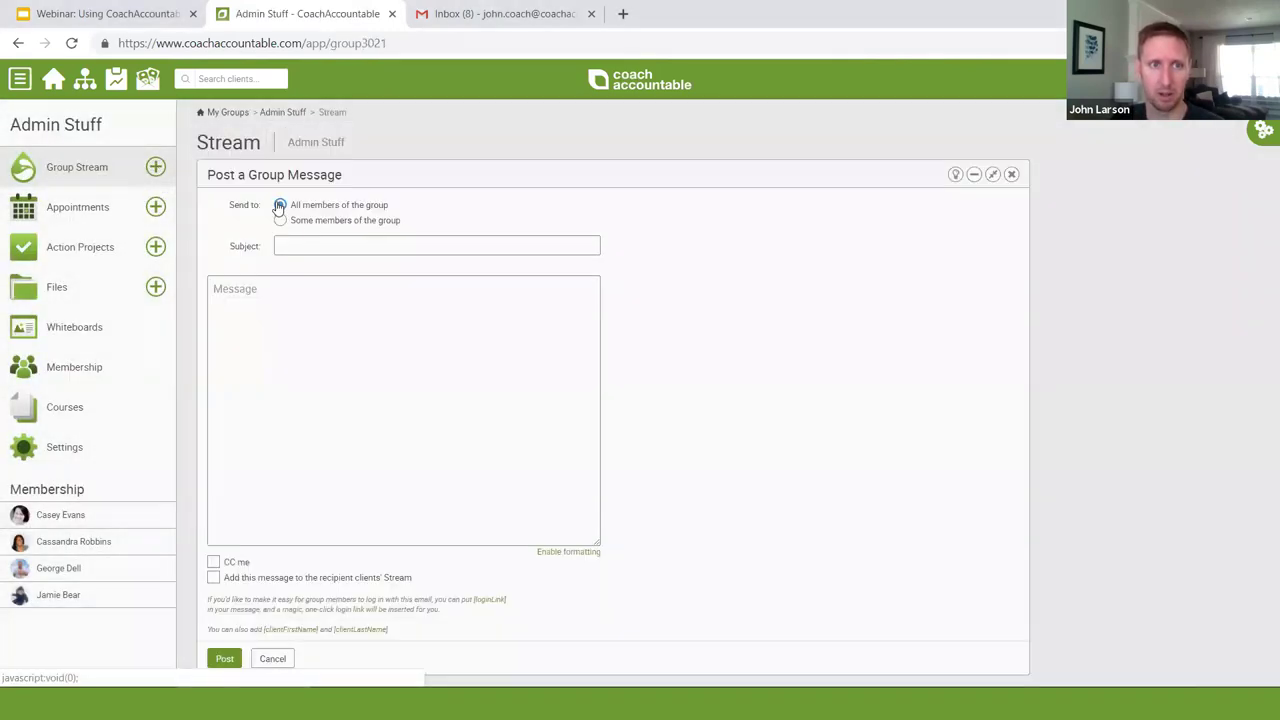
Step: Try addressing the message to all but one group member, and reset the recipients to all members of the group
{"action": "left_click", "coordinate": [323, 222]}
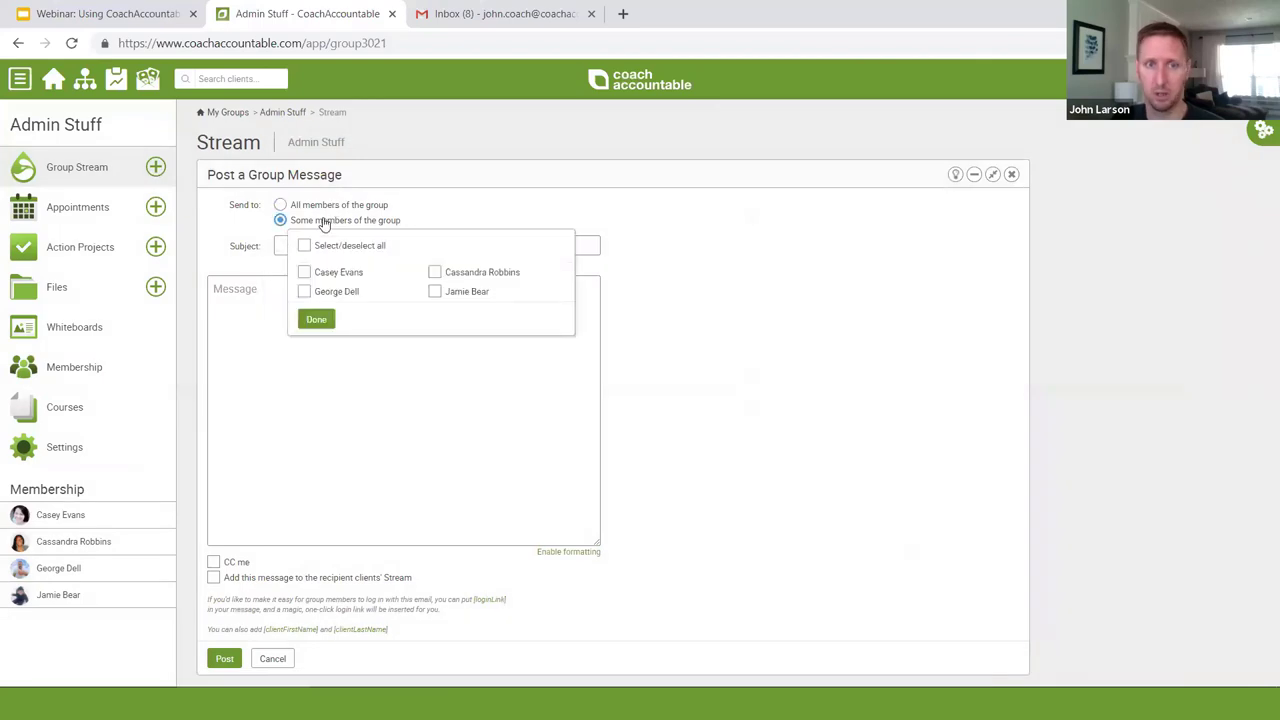
{"action": "left_click", "coordinate": [321, 245]}
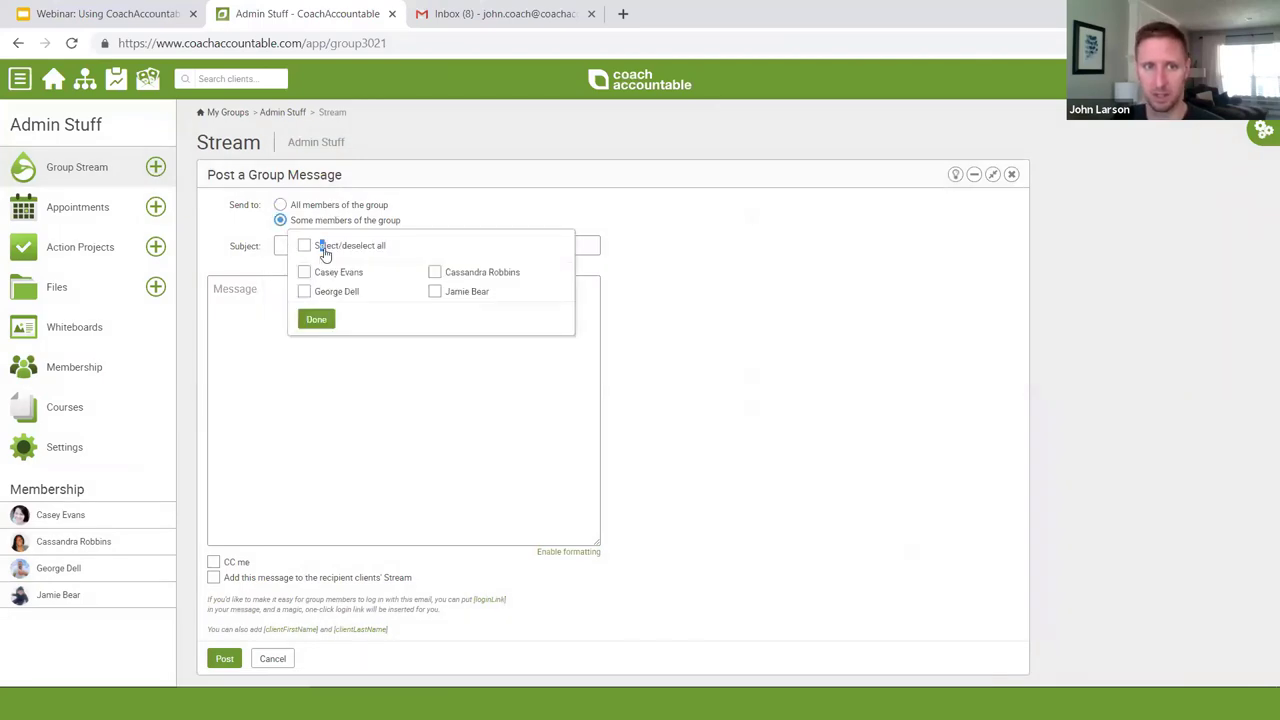
{"action": "left_click", "coordinate": [325, 291]}
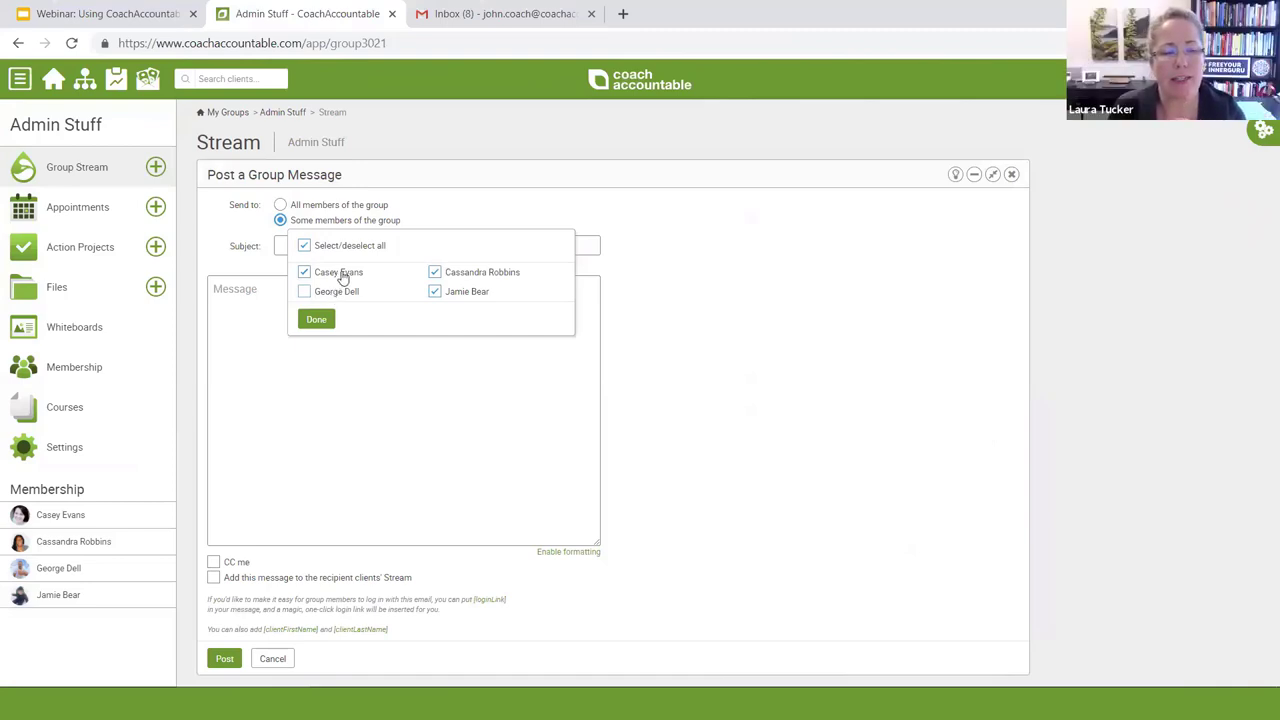
{"action": "left_click", "coordinate": [284, 206]}
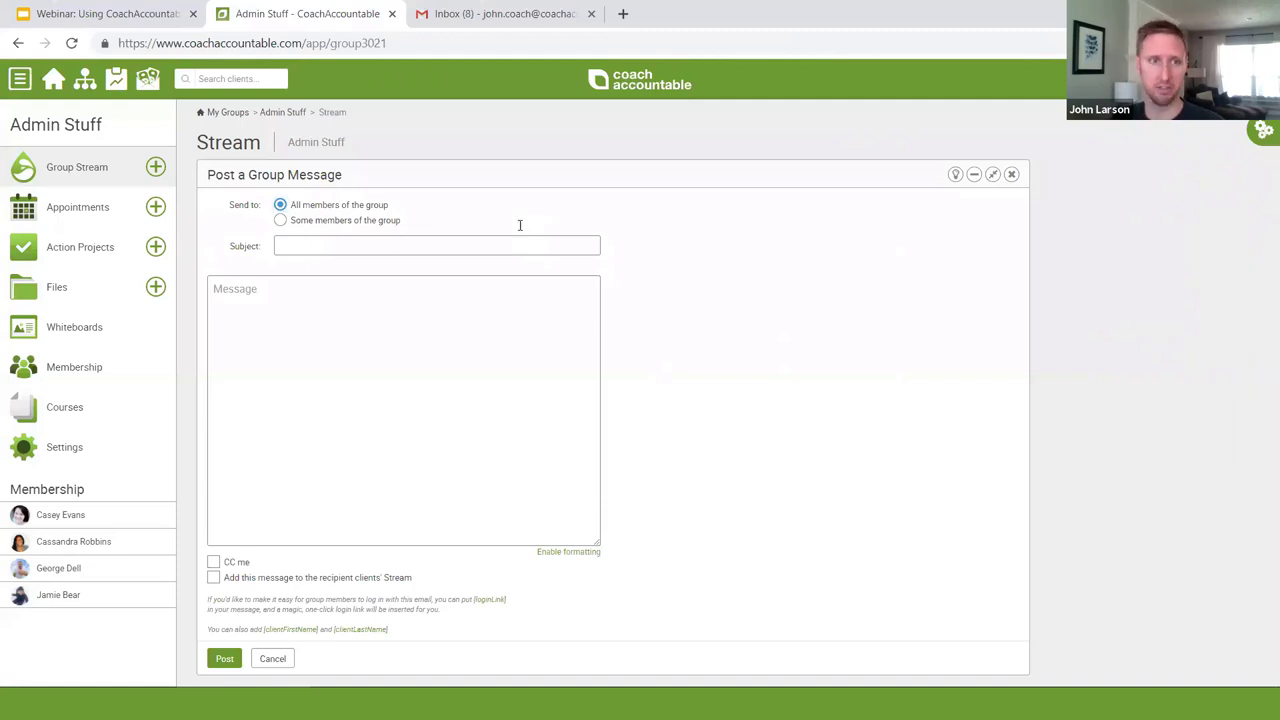
Step: Discard the unposted group message and show the Admin Stuff group's client members
{"action": "left_click", "coordinate": [56, 368]}
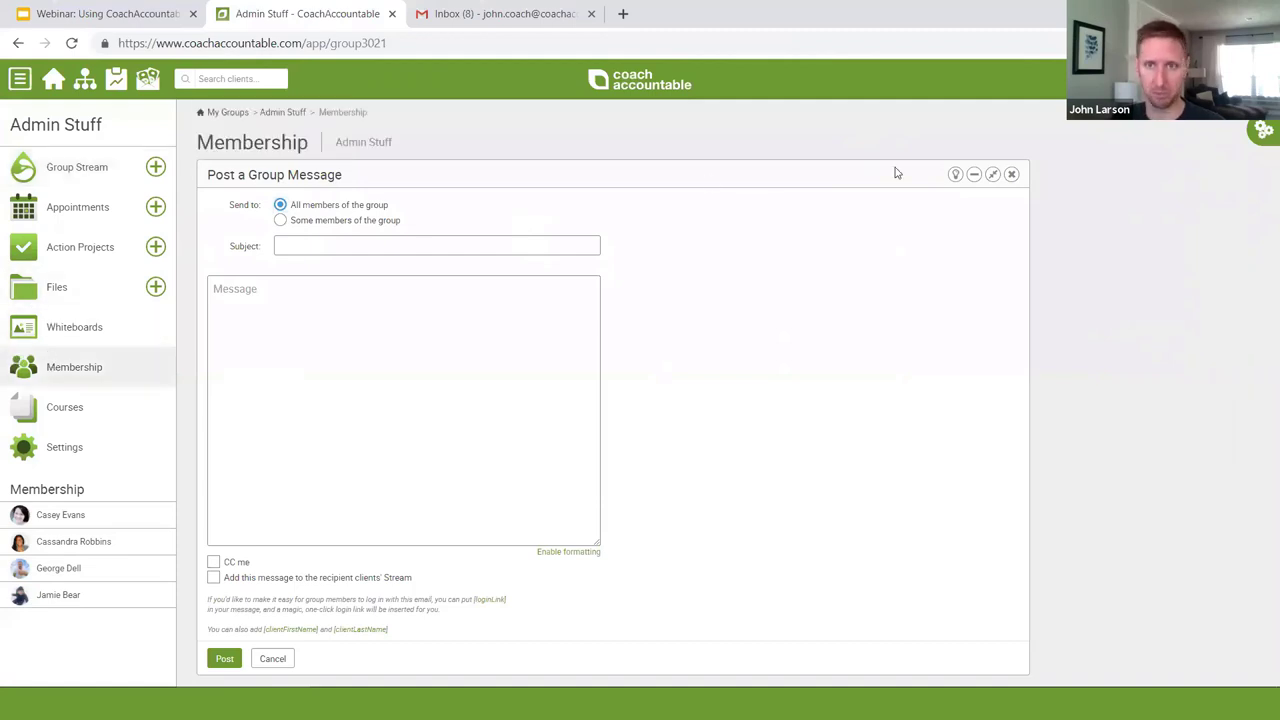
{"action": "left_click", "coordinate": [1011, 174]}
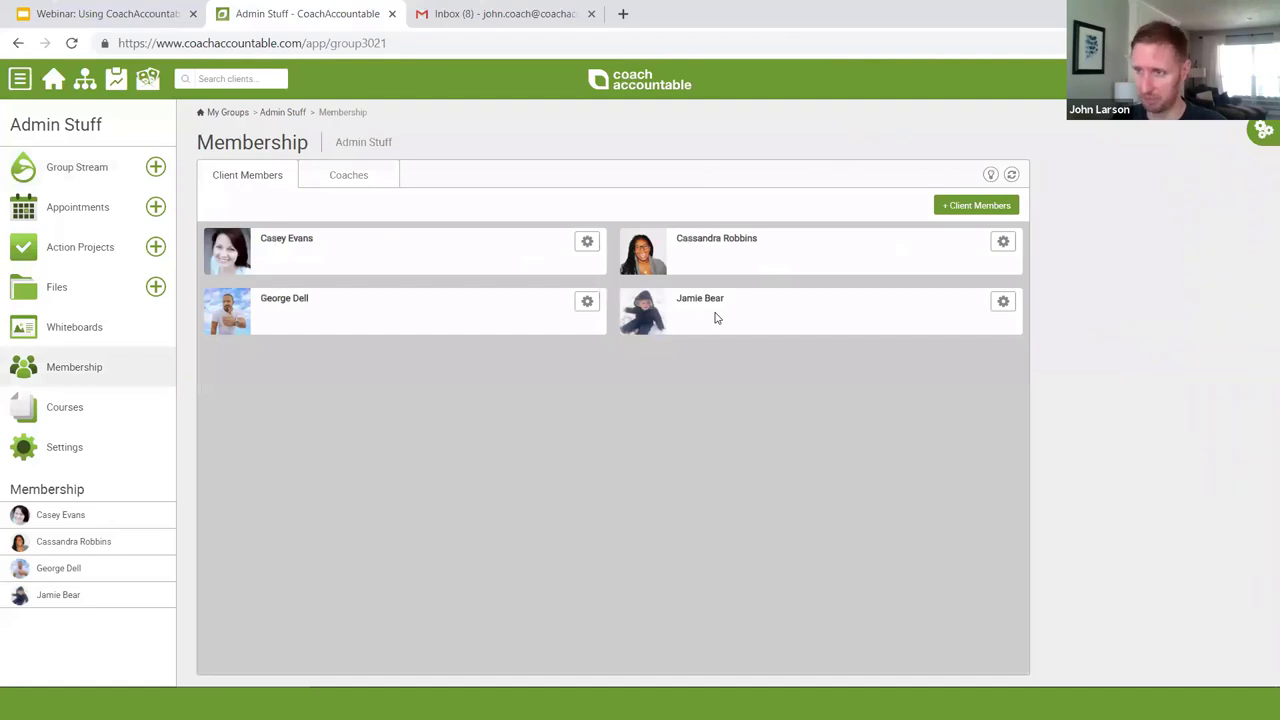